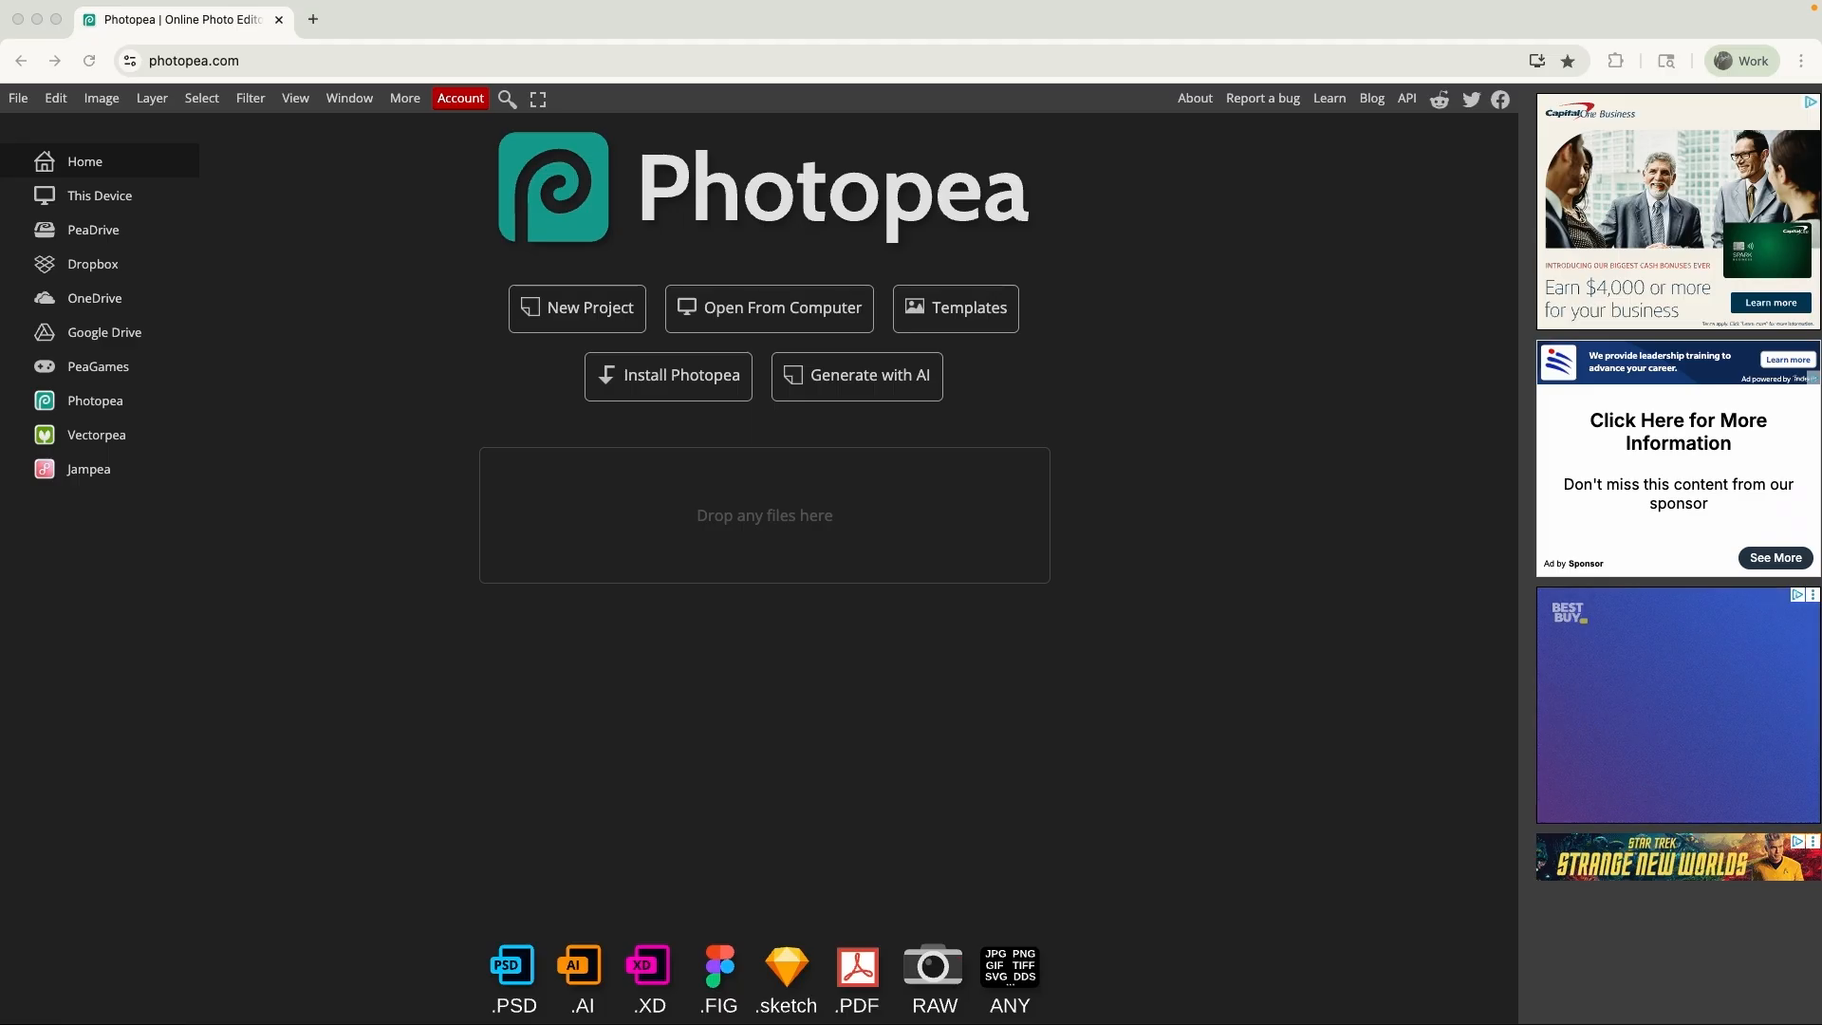
- Open basiccorretions-photopea.tif from the Desktop folder
left_click(362, 13)
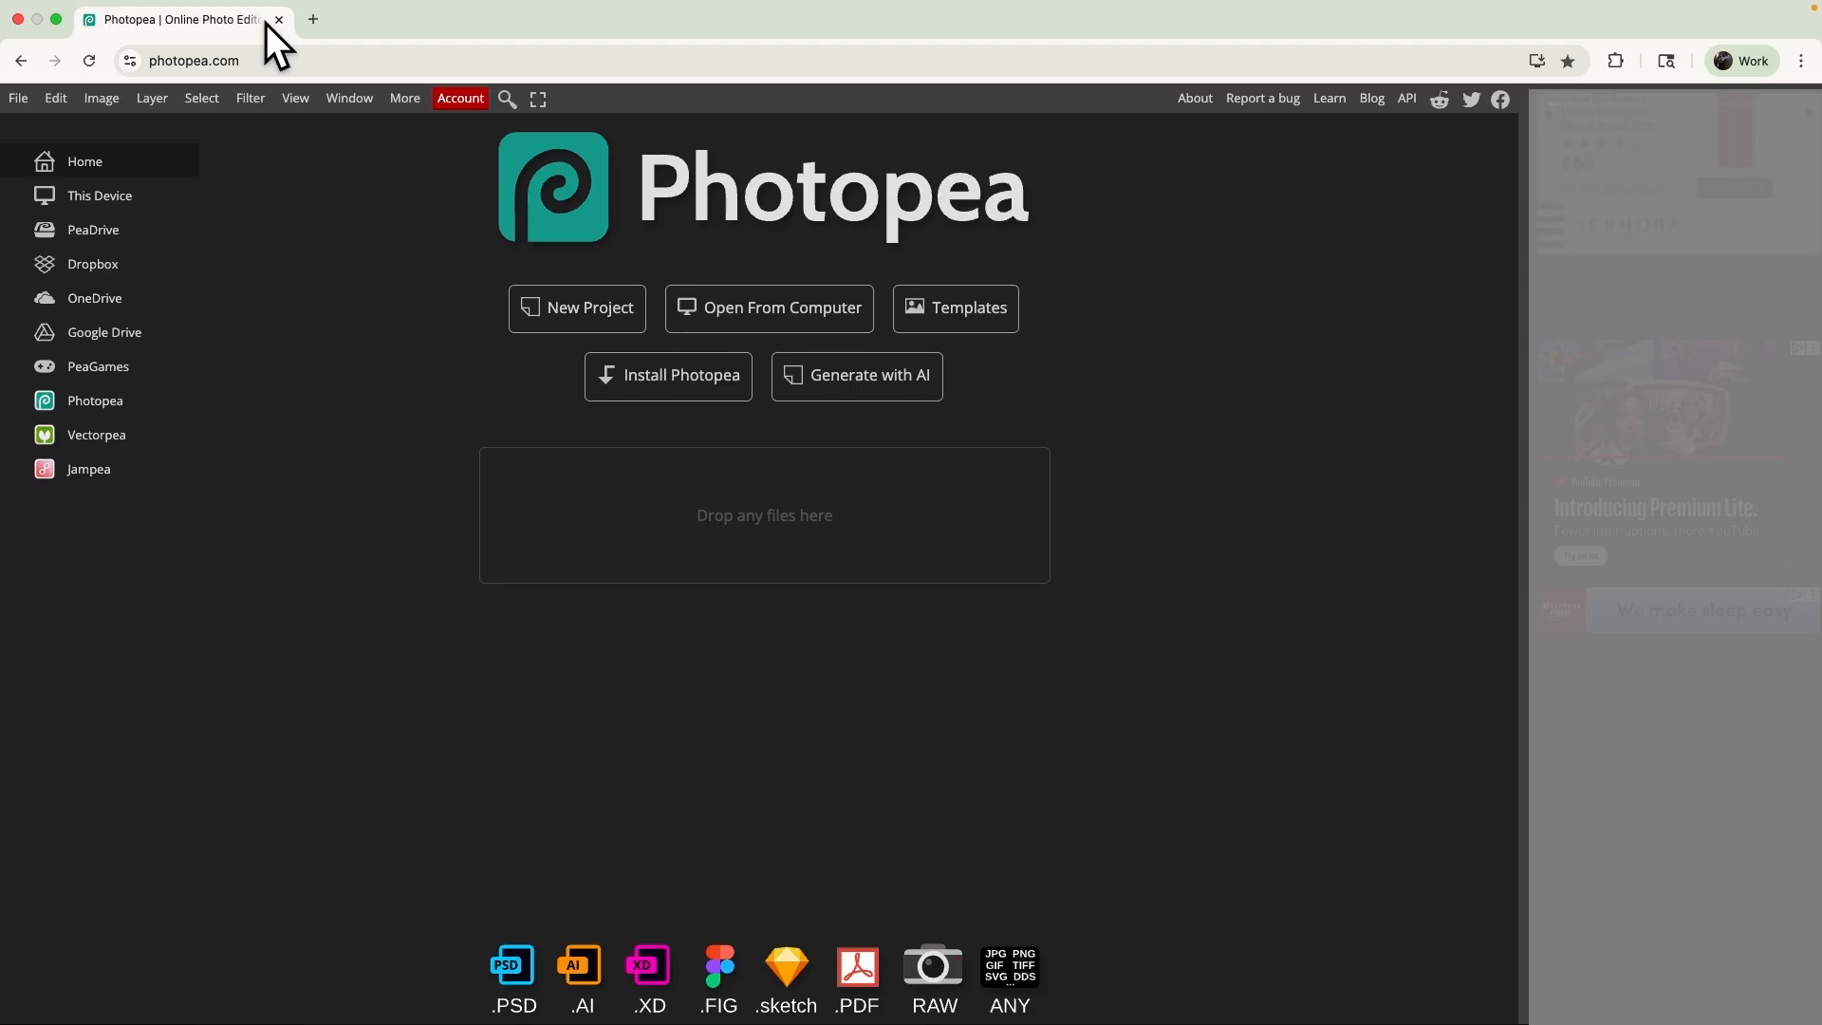
left_click(147, 59)
left_click(771, 325)
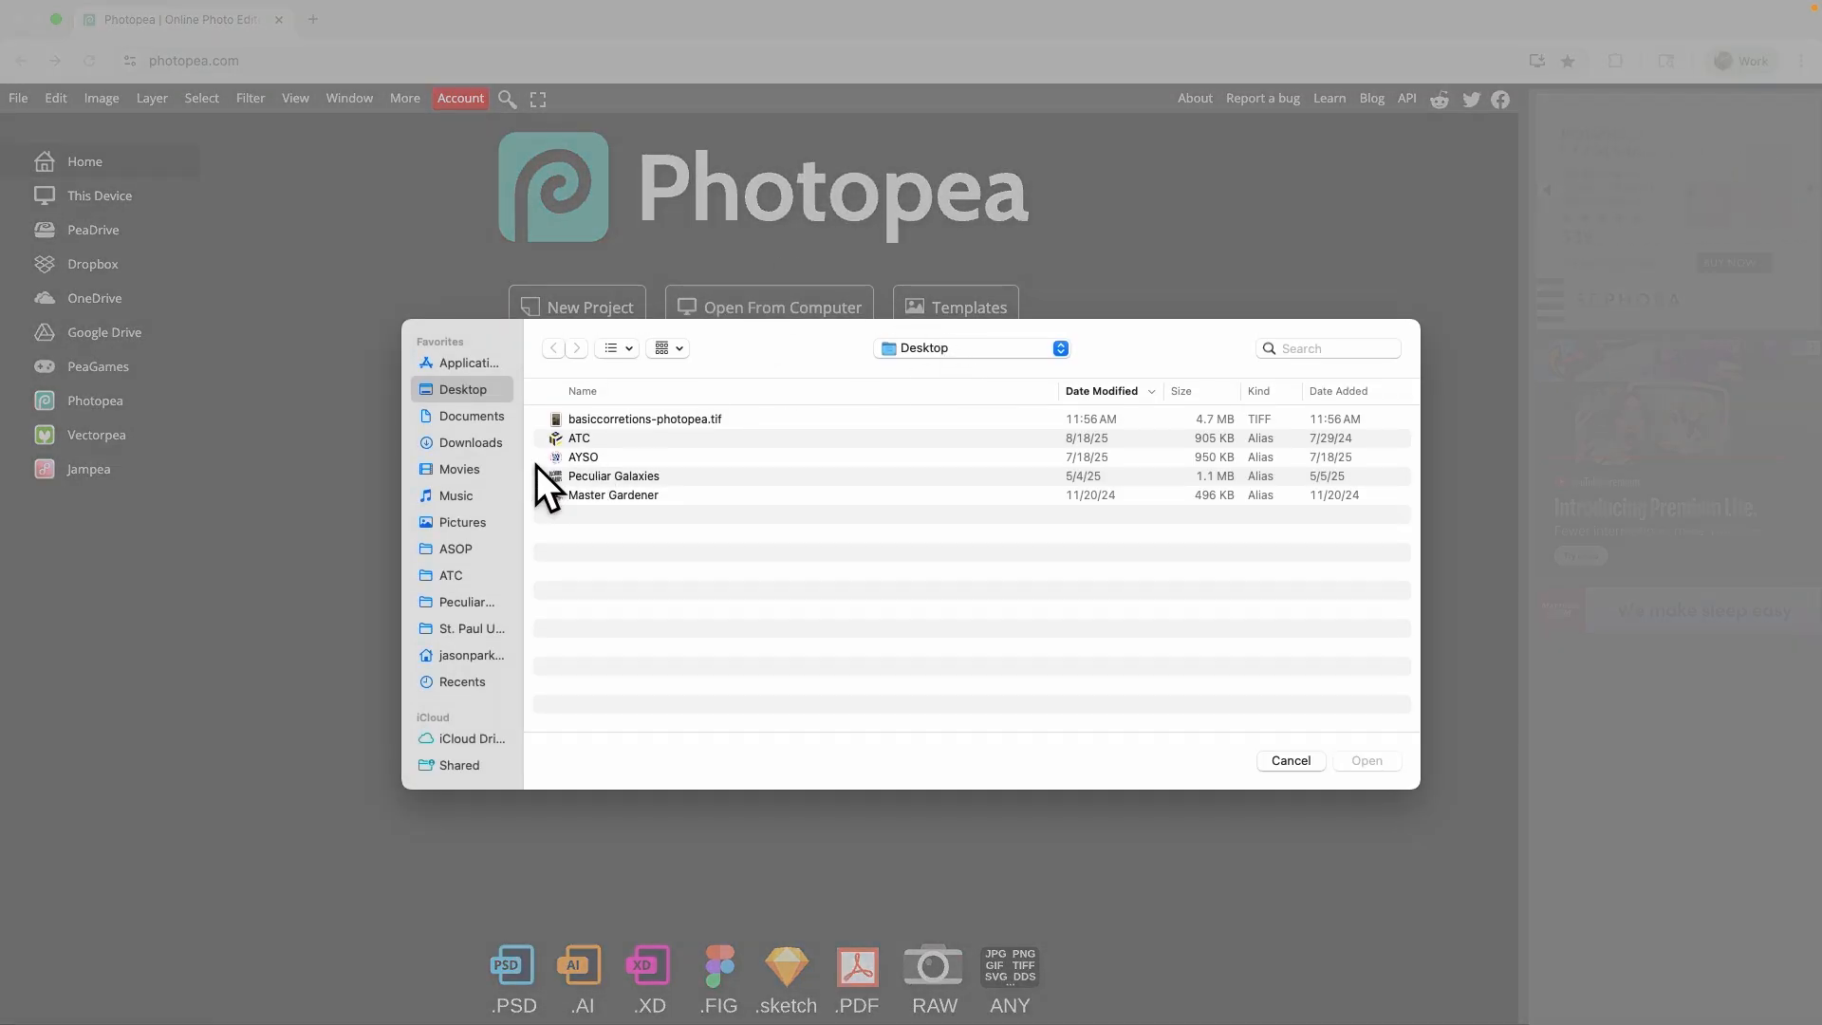
double_click(665, 419)
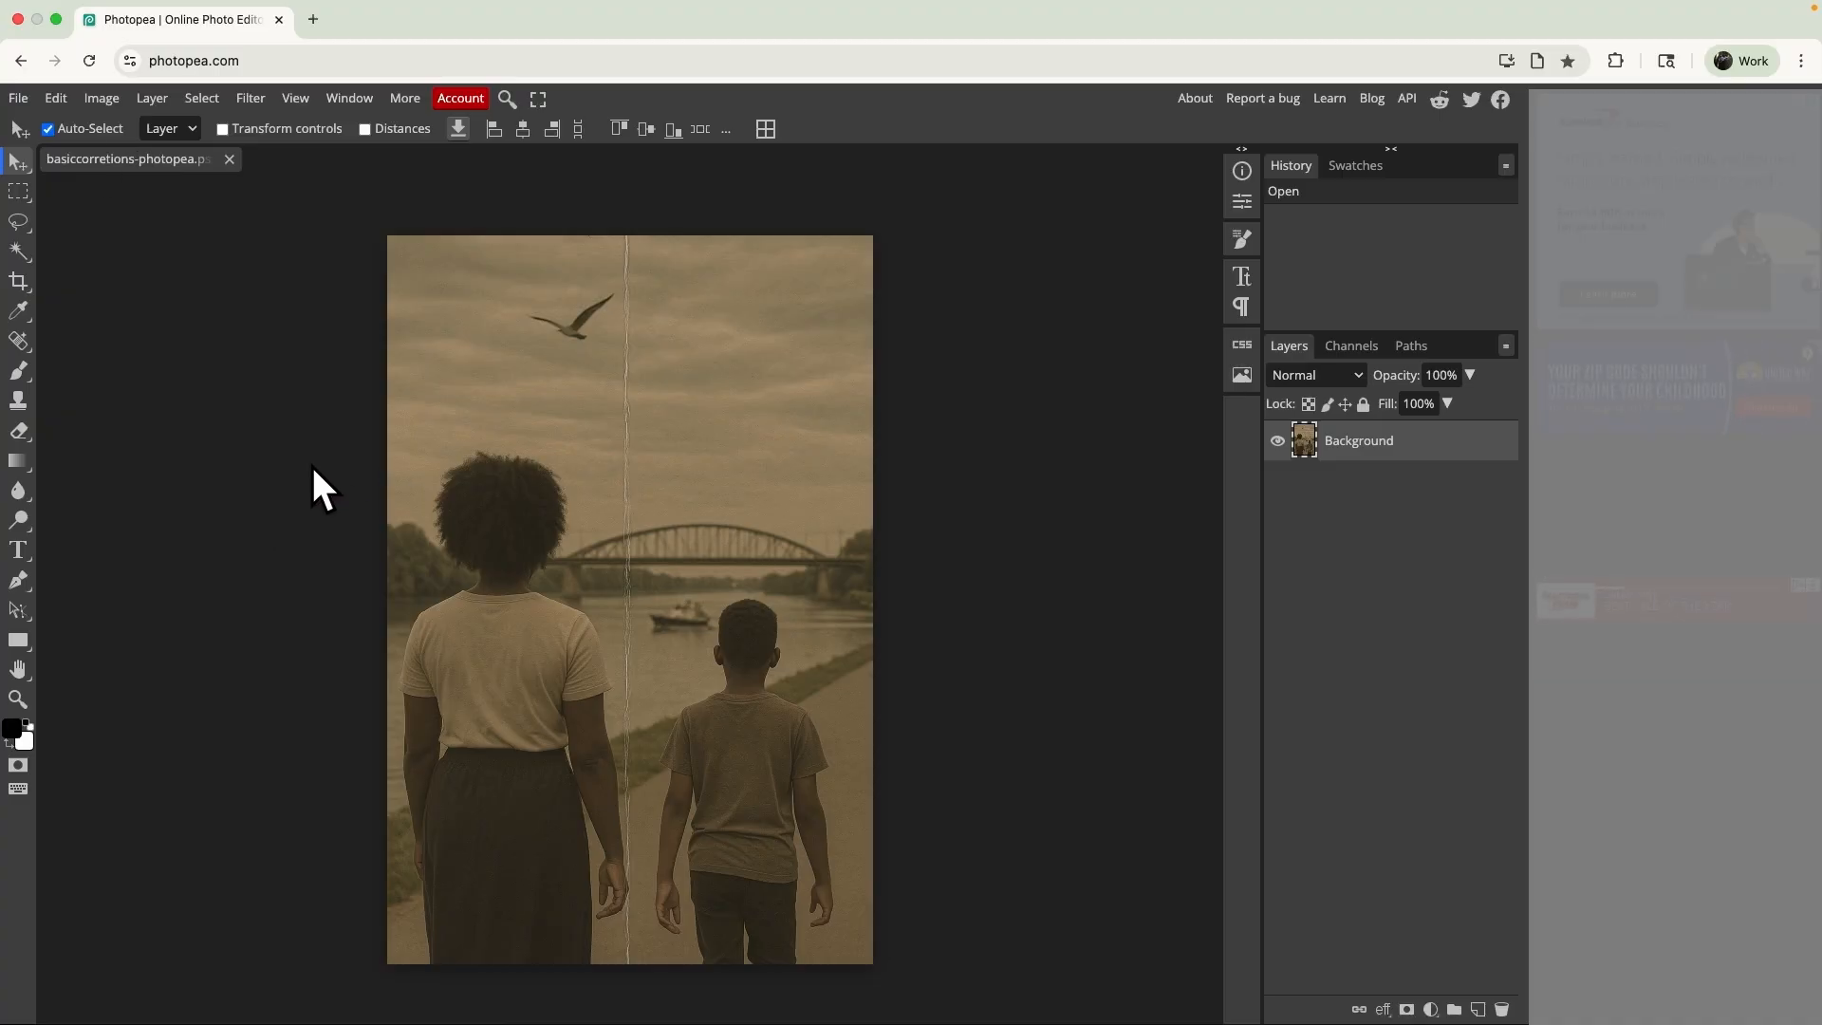
- Try a 1:1 crop with the frame moved down over the lower part of the photo
left_click(18, 282)
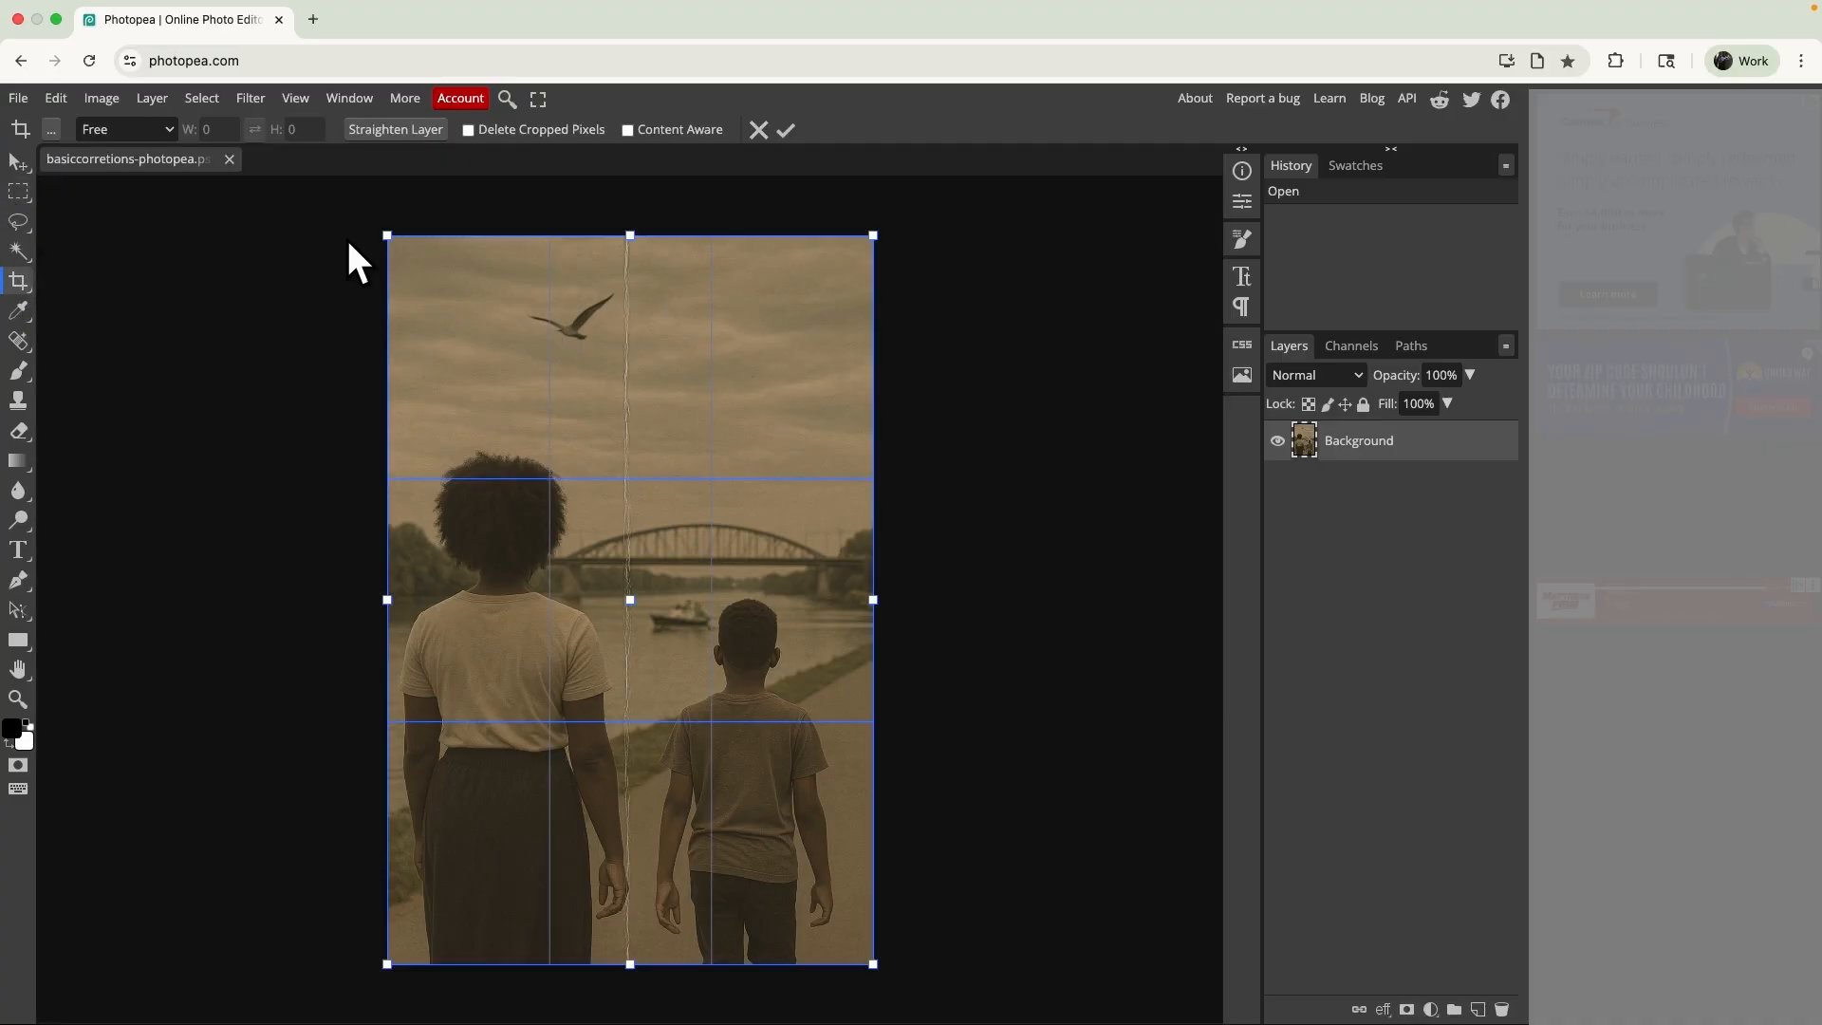
mouse_move(879, 231)
left_mouse_down()
mouse_move(838, 367)
mouse_move(878, 333)
mouse_move(912, 347)
mouse_move(840, 372)
mouse_move(806, 244)
mouse_move(842, 171)
mouse_move(783, 406)
mouse_move(863, 407)
mouse_move(859, 440)
mouse_move(873, 236)
left_mouse_up()
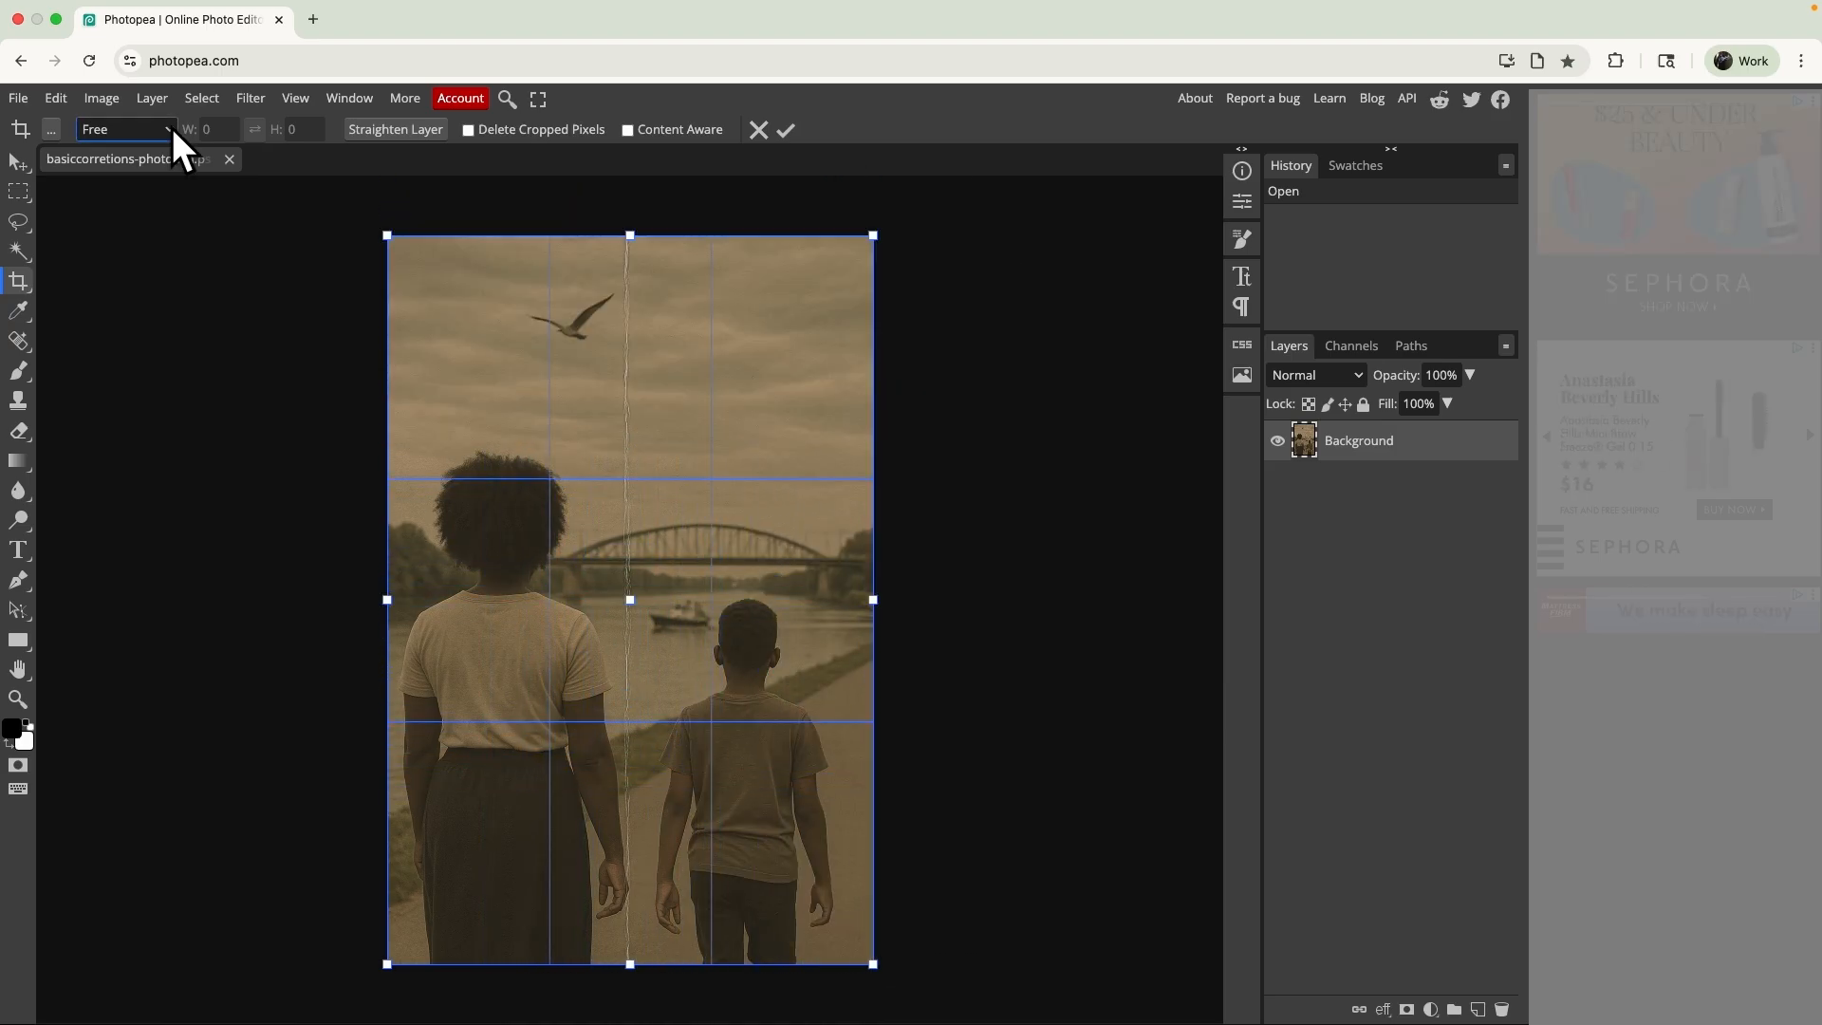
left_click(167, 124)
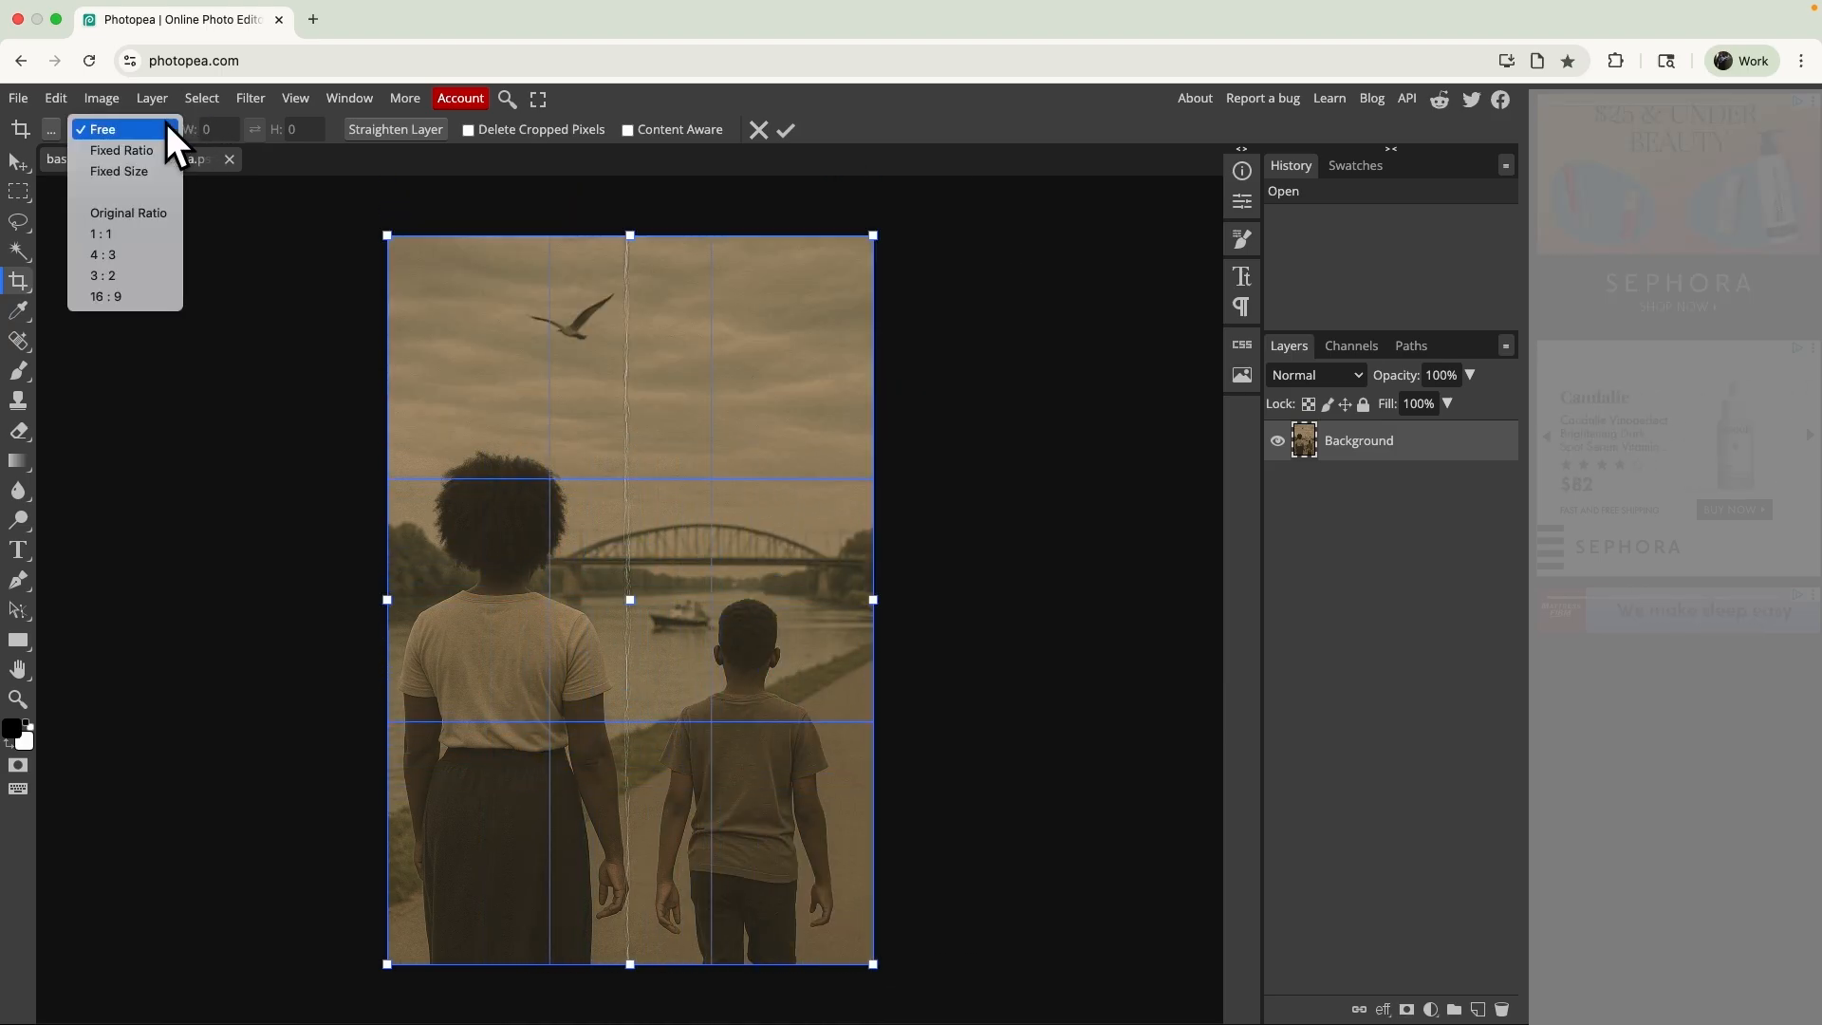
left_click(118, 239)
left_click_drag(722, 584, 718, 720)
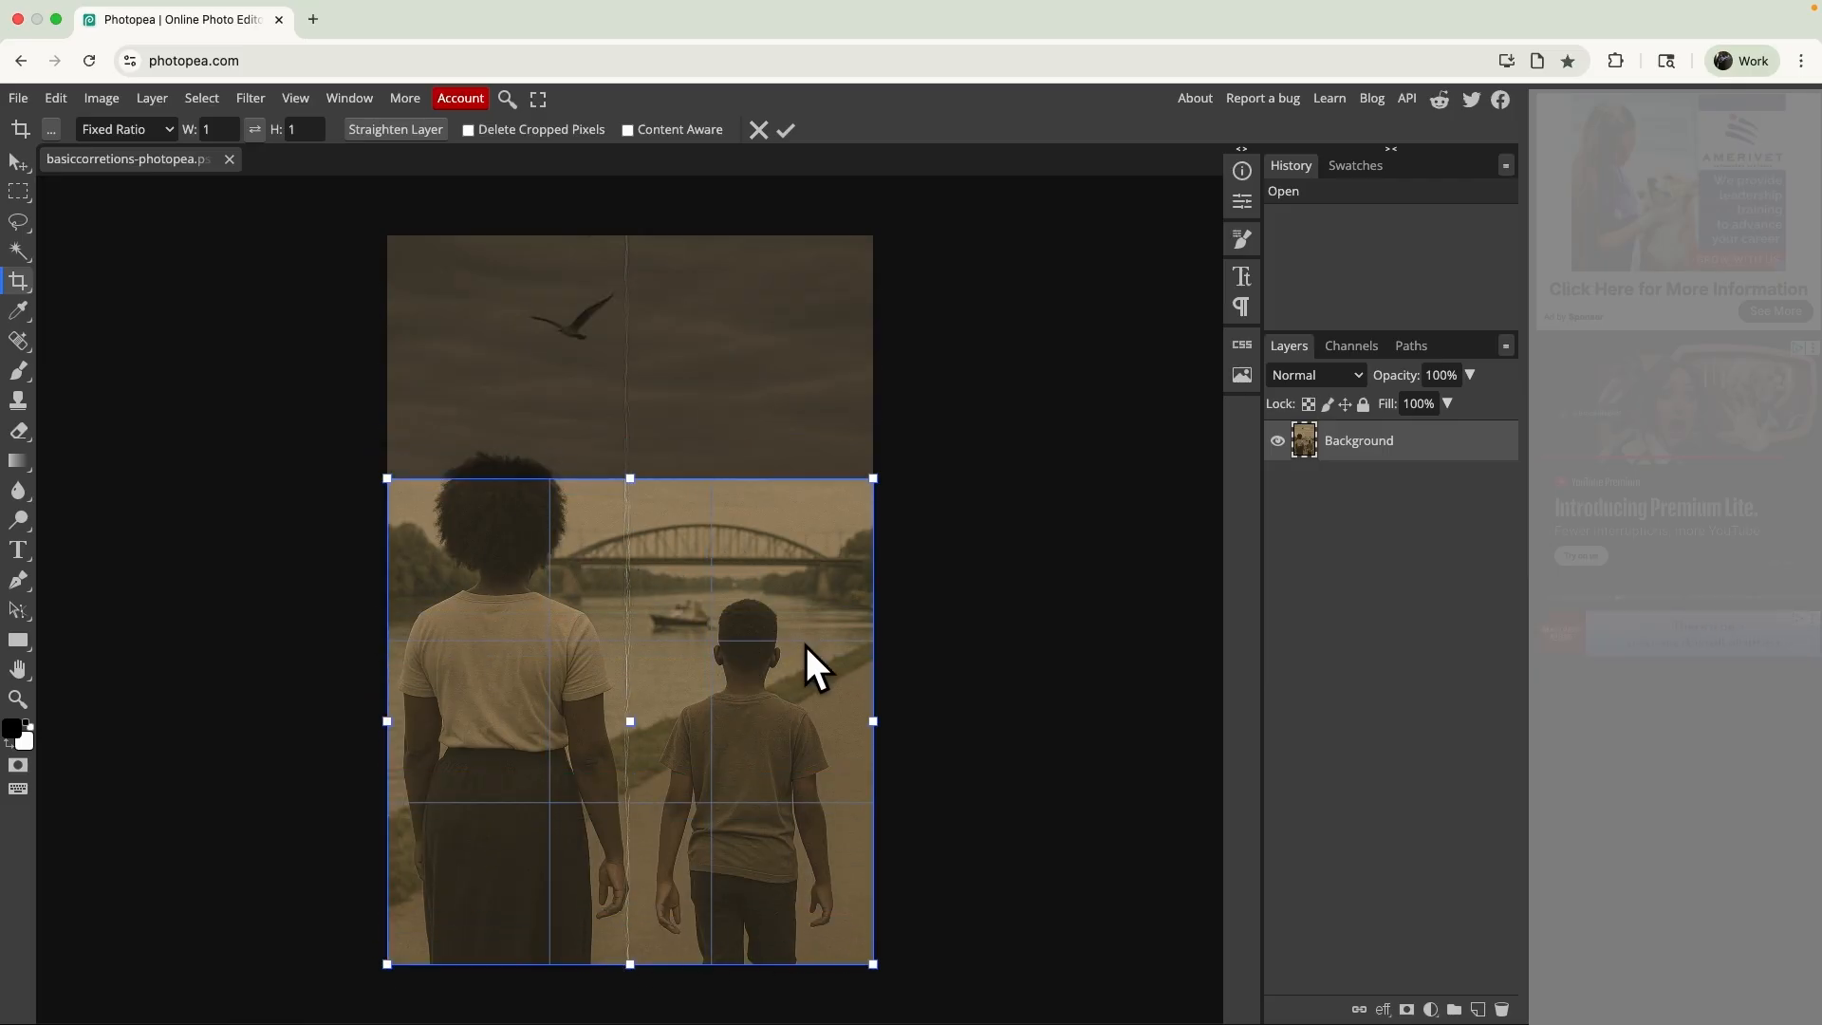
- Try the Fixed Size crop mode and return the crop to Free proportions
left_click(166, 129)
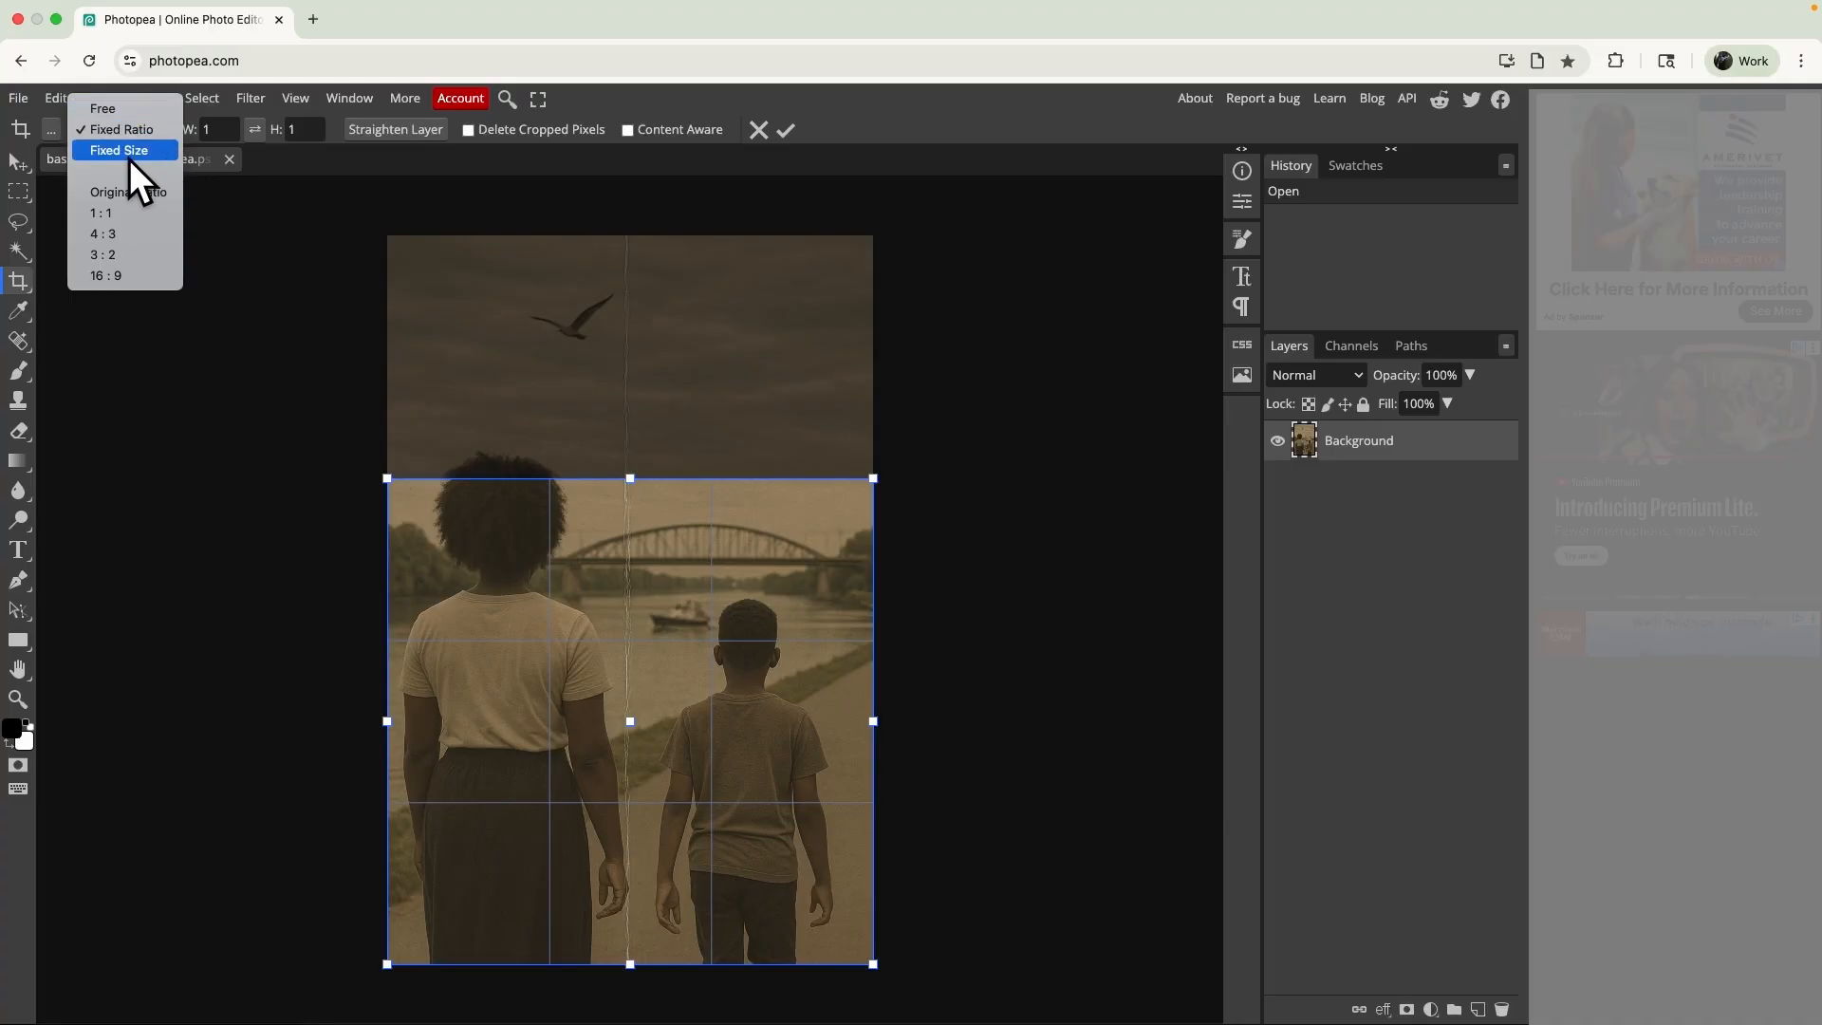
left_click(129, 150)
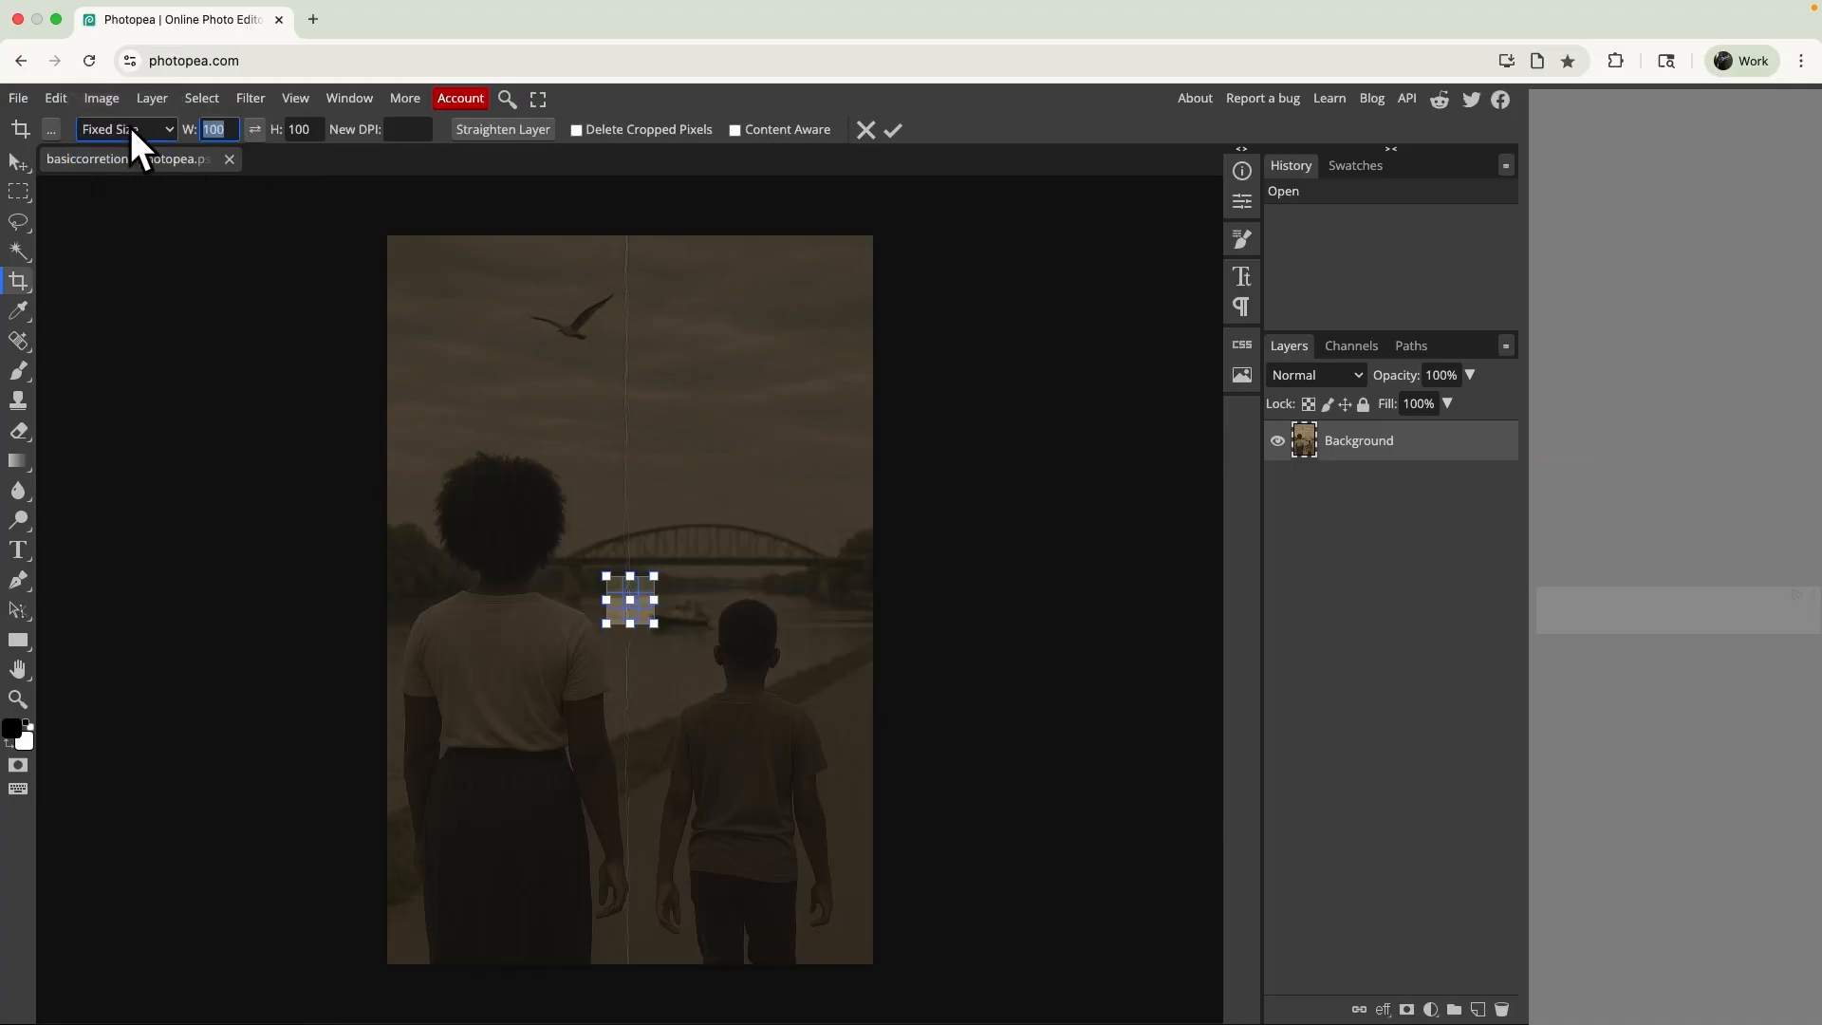
left_click(129, 127)
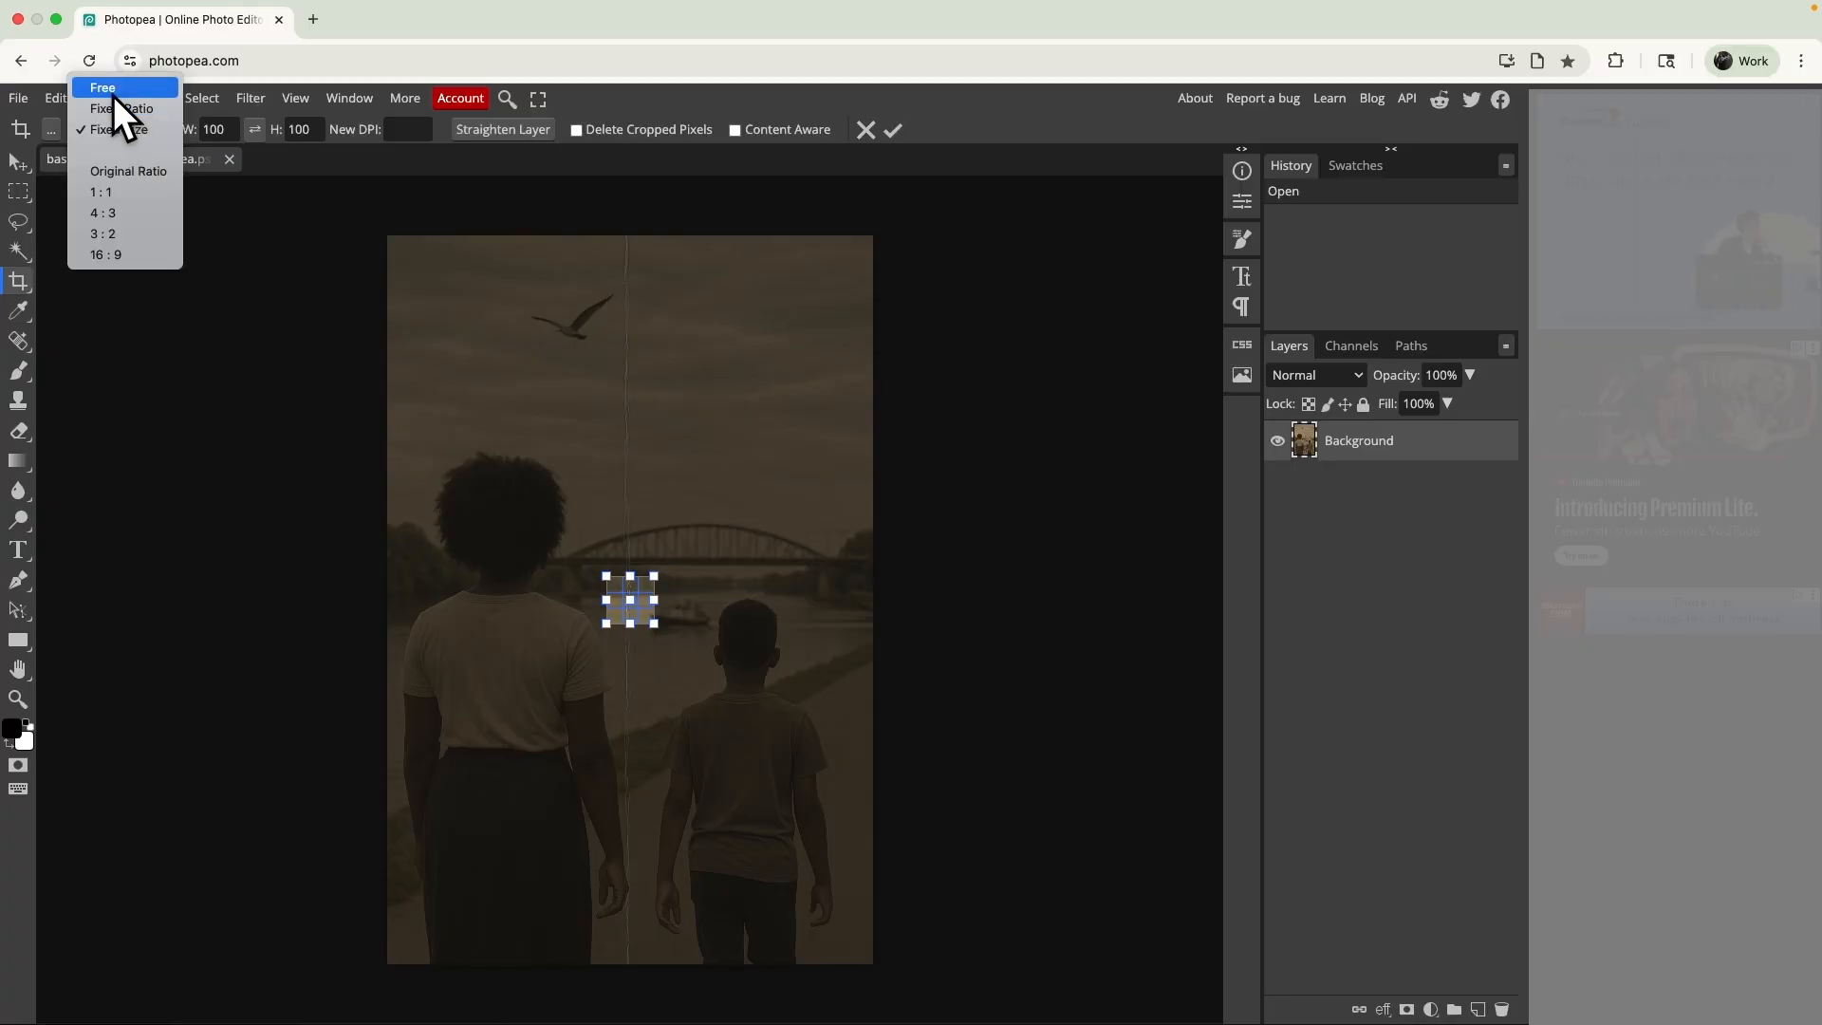
left_click(112, 95)
key("Return")
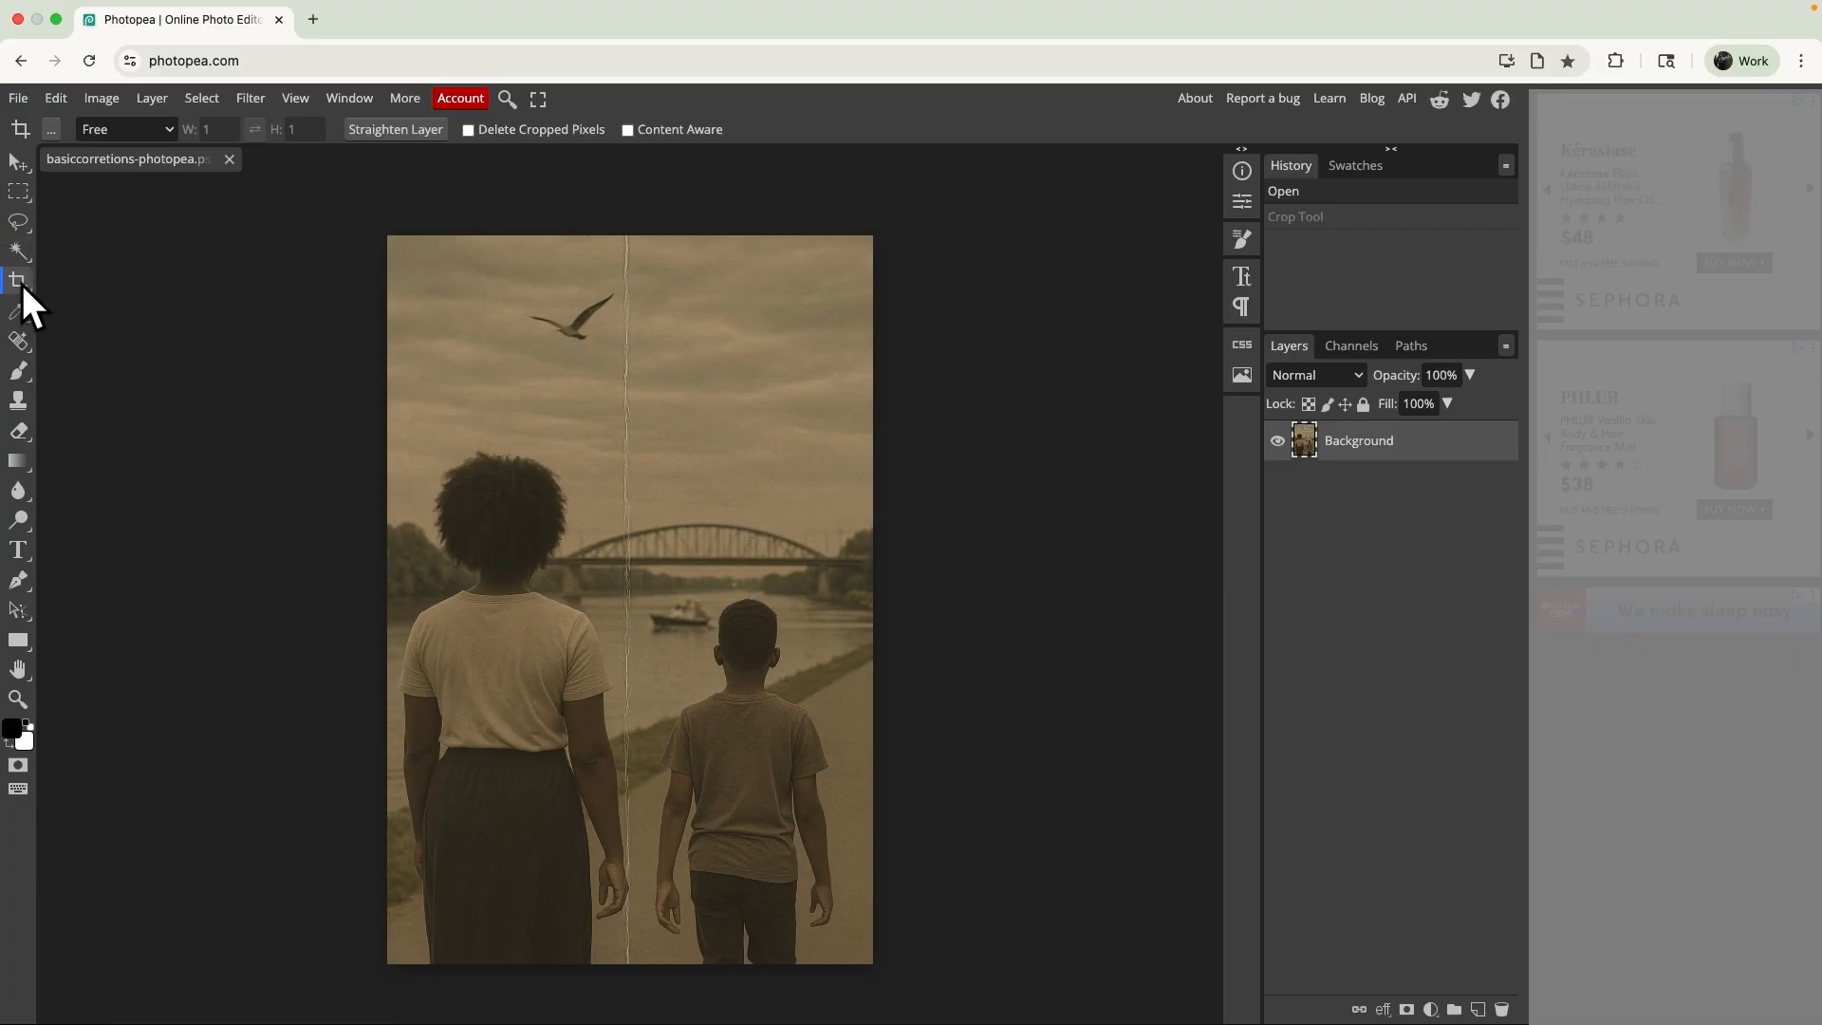
- Try straightening the photo along the bridge deck with the Crop tool, apply the crop, and undo it
left_click(396, 129)
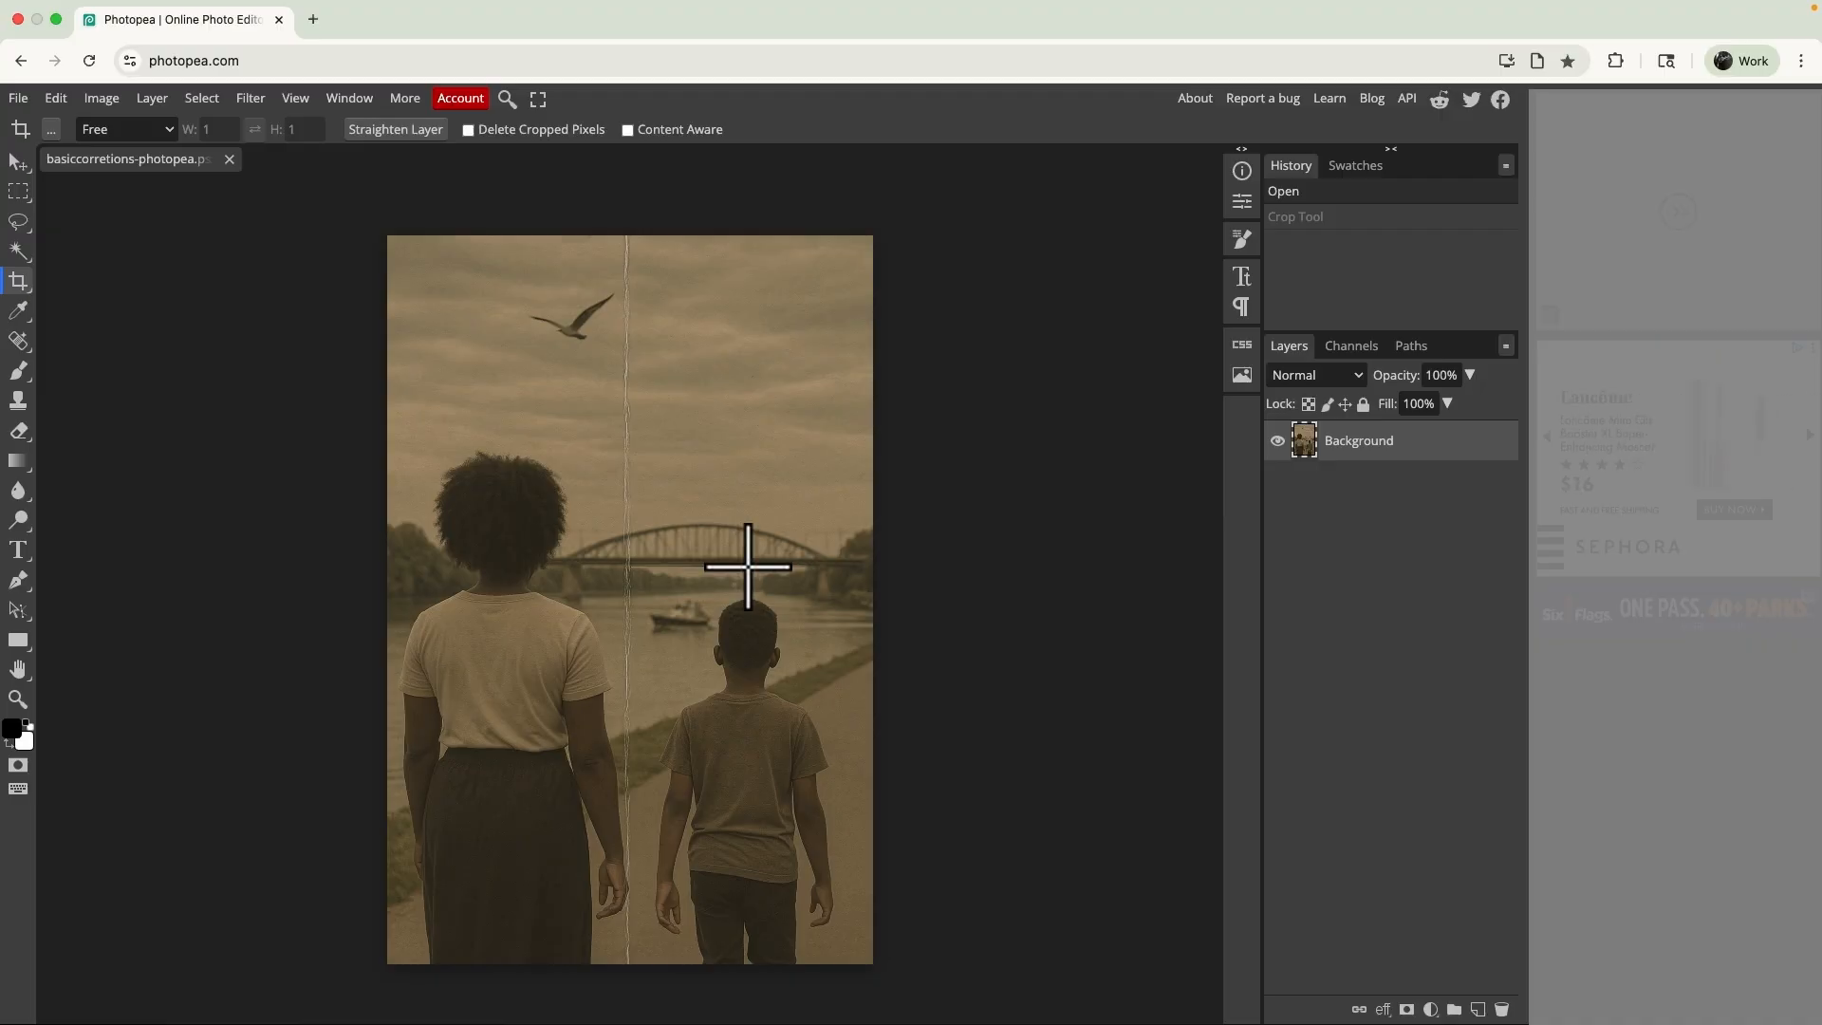
left_click_drag(747, 567, 748, 566)
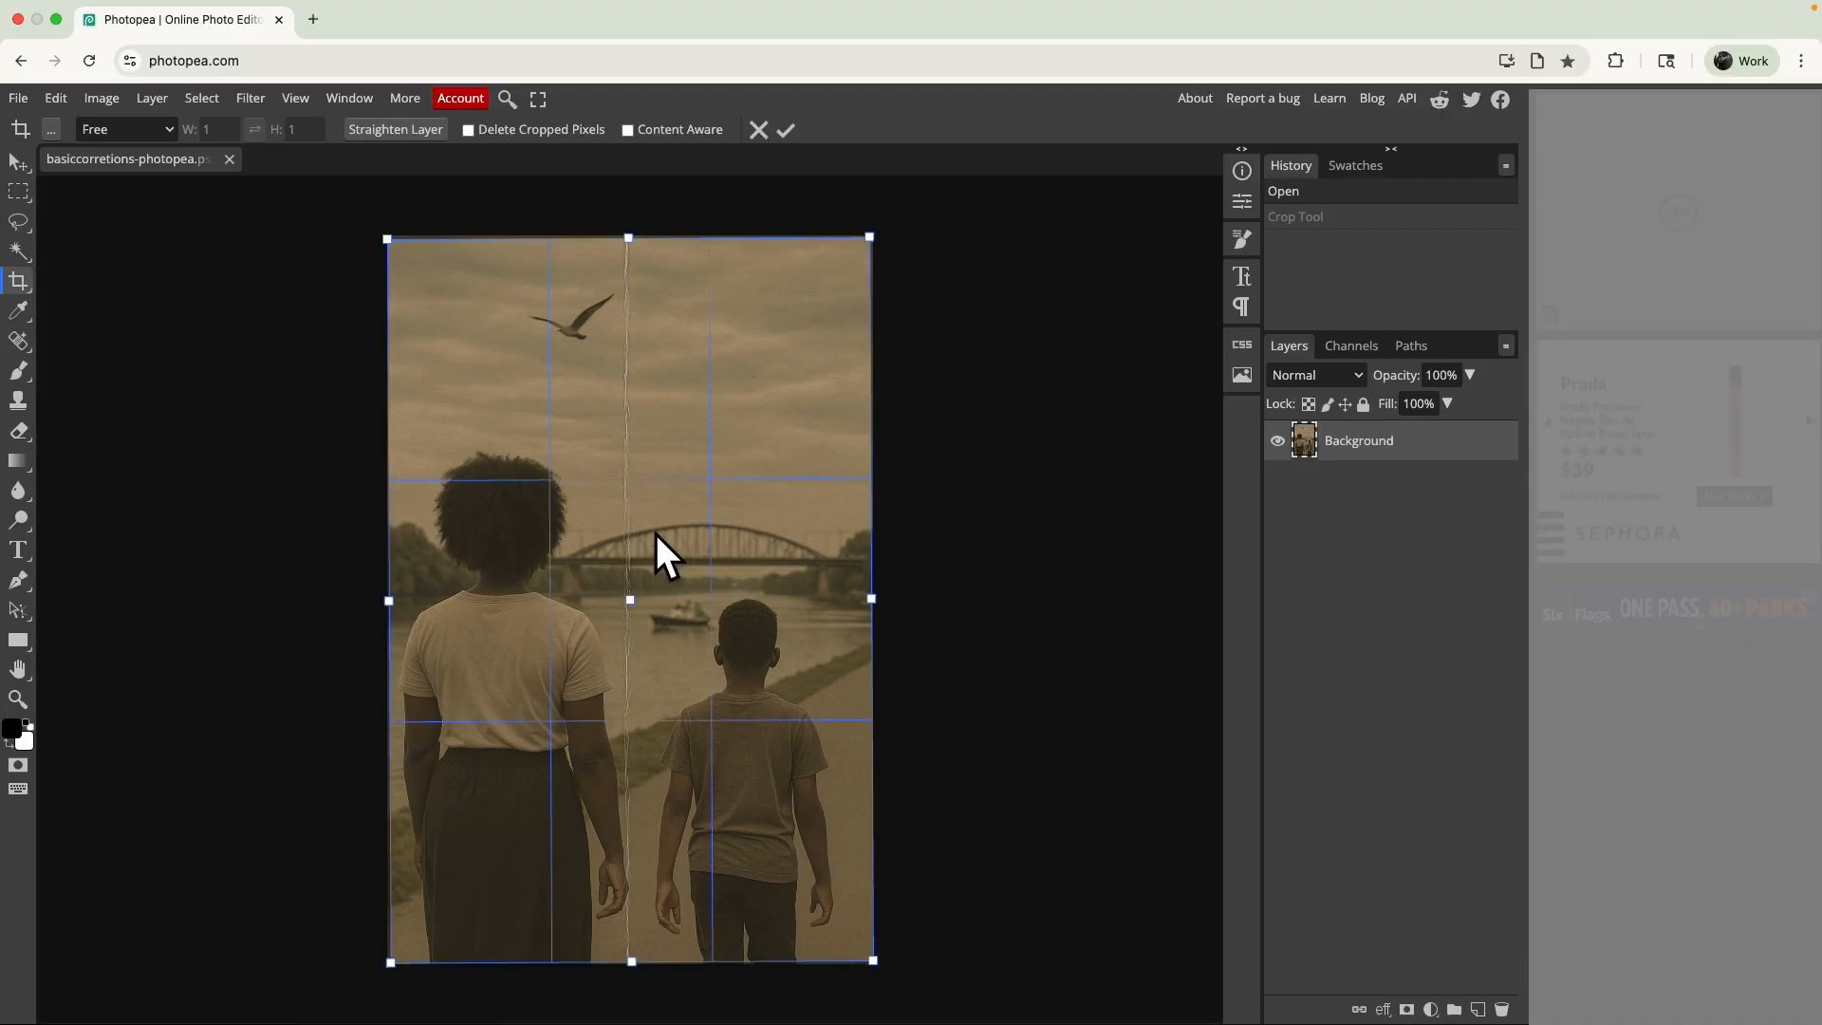
scroll(562, 230, "up", 5)
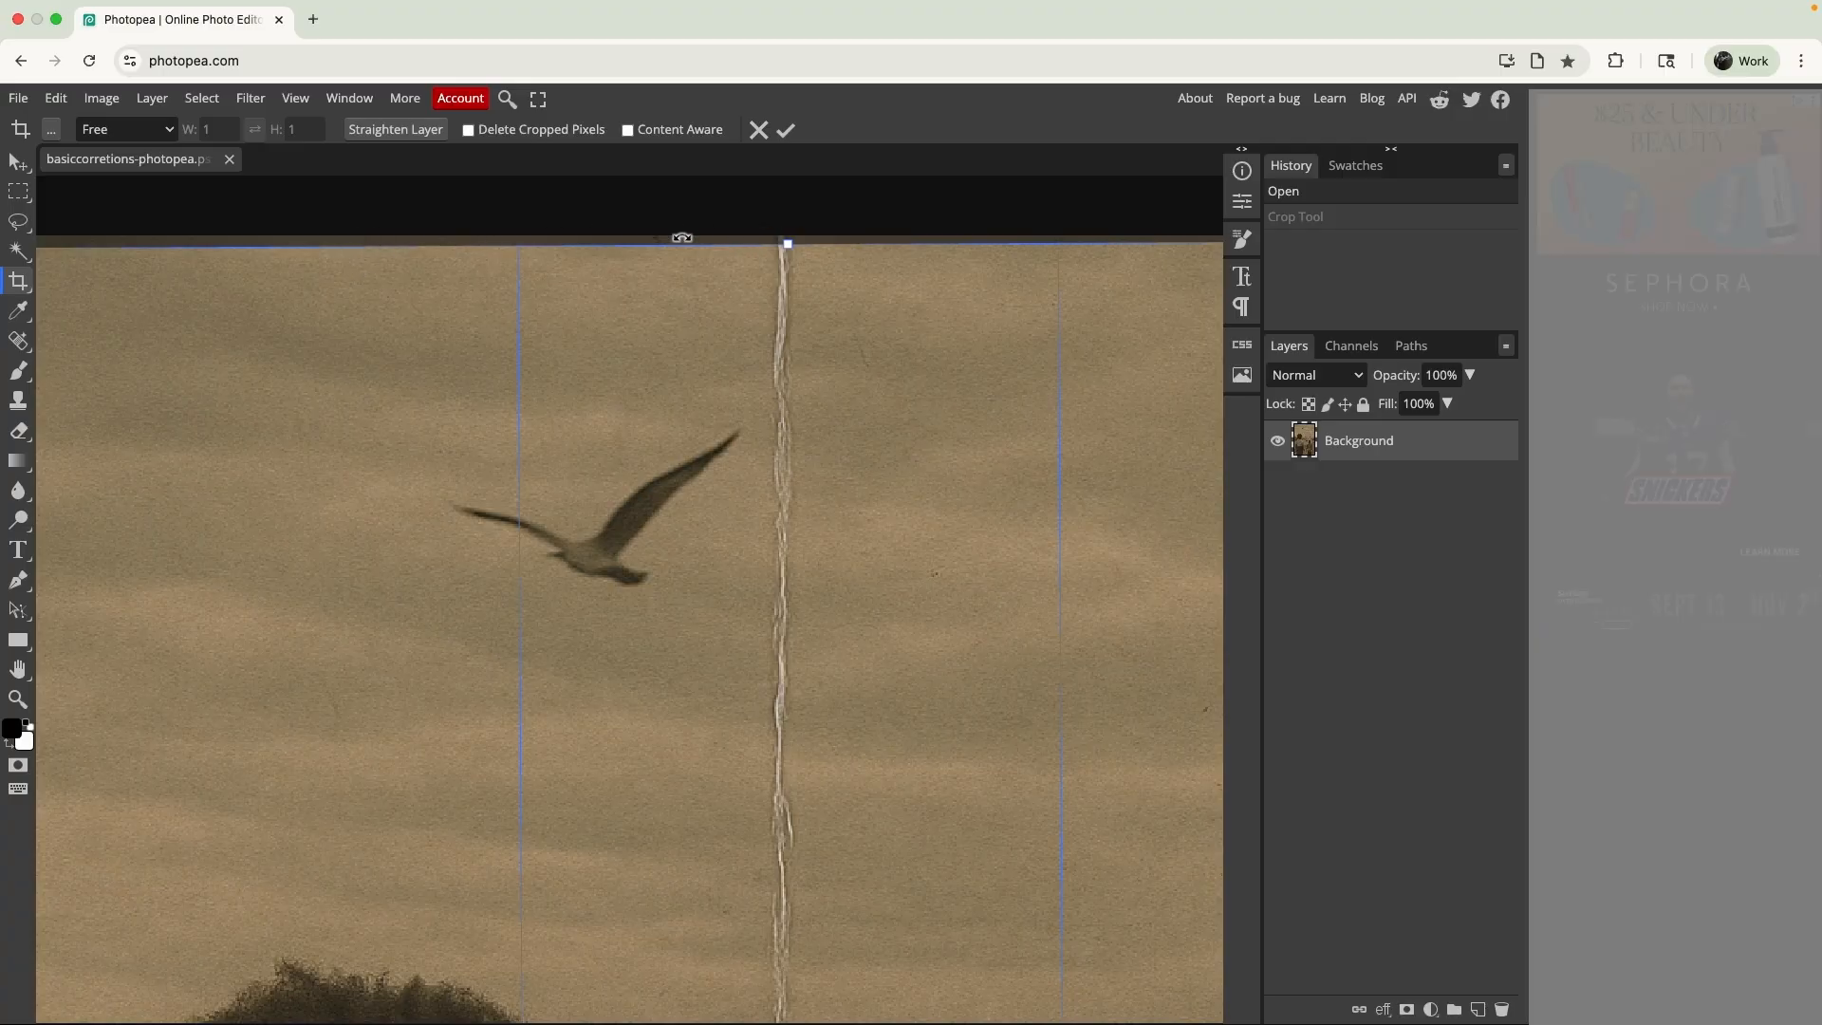
key("super+0")
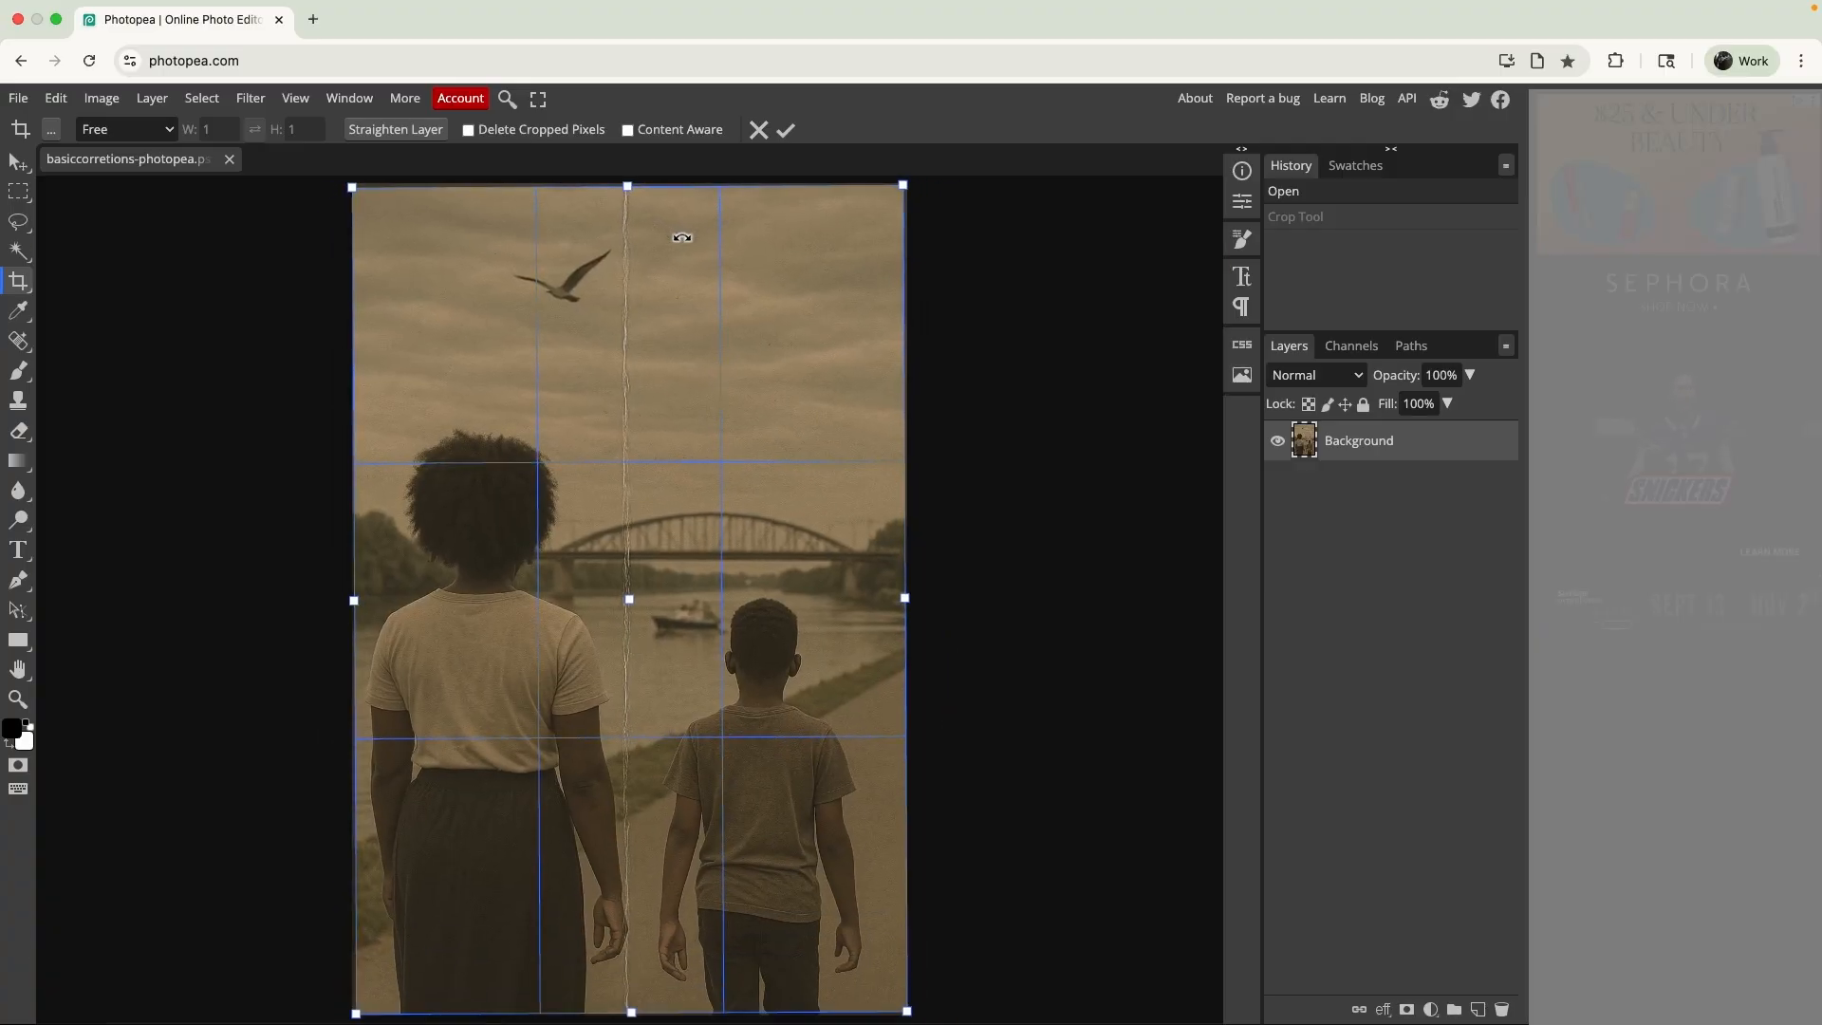
left_click(787, 130)
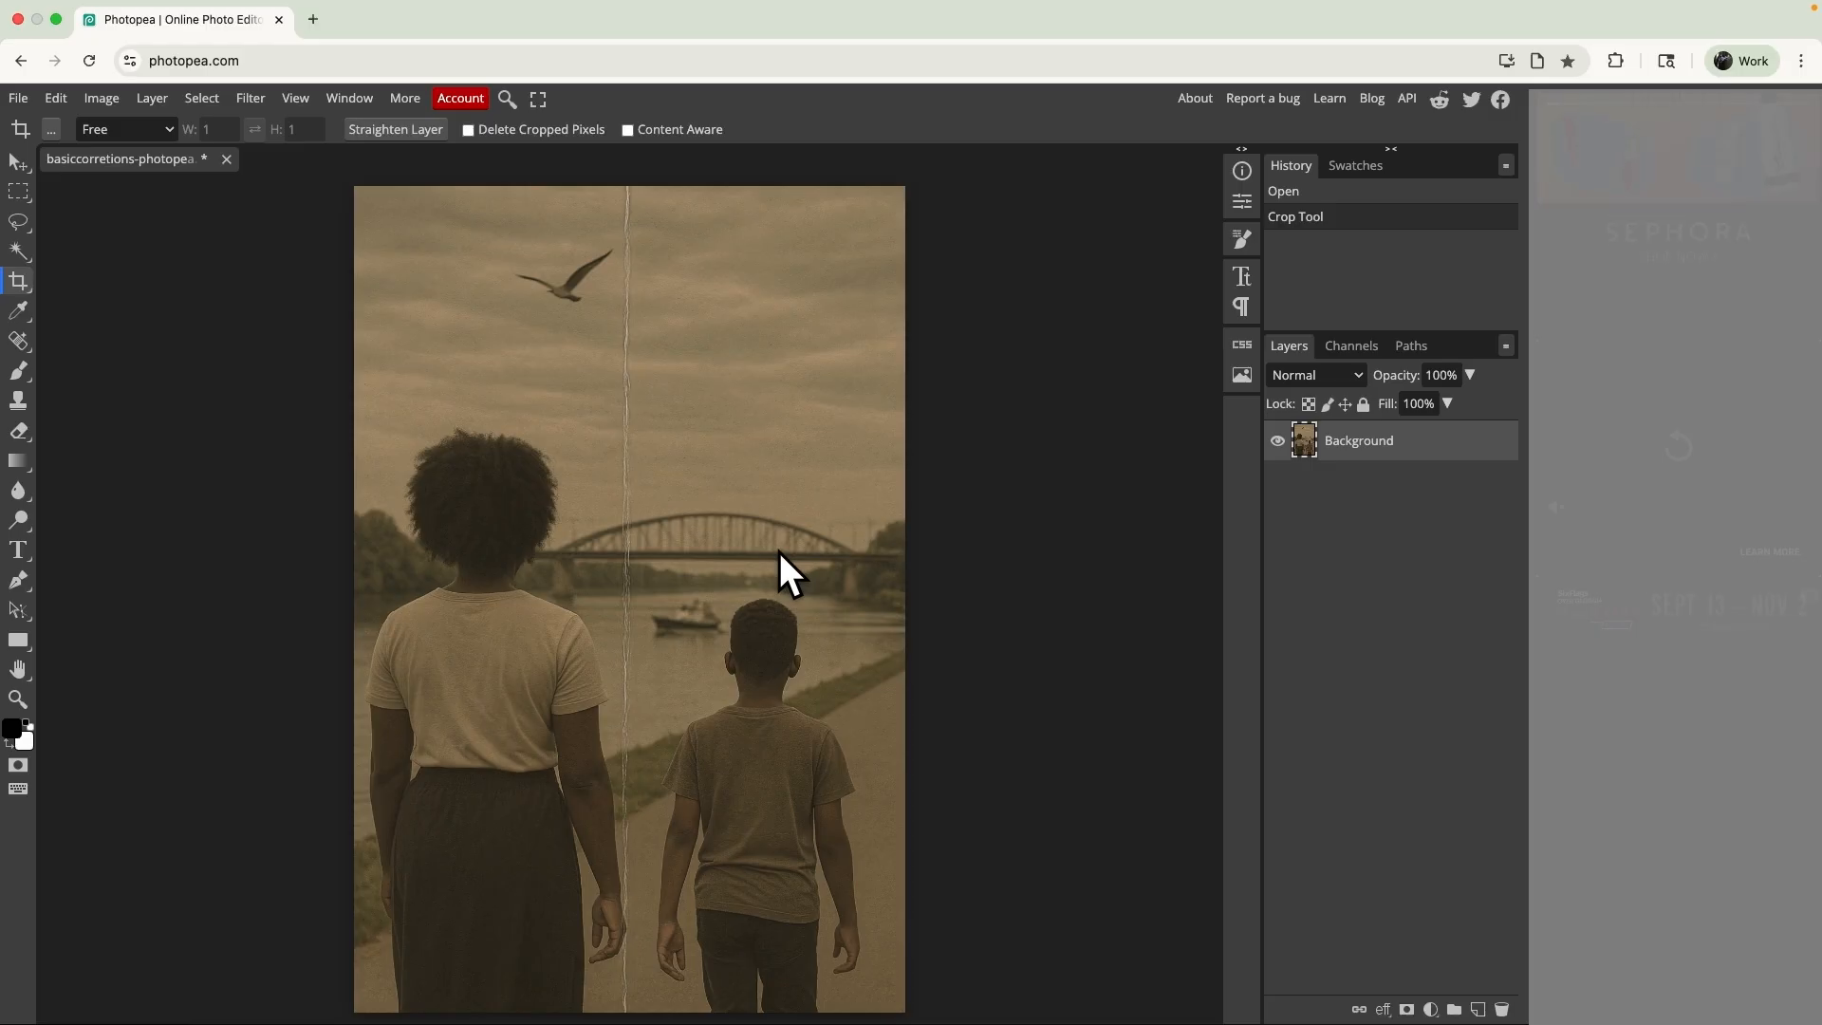
key("ctrl+z")
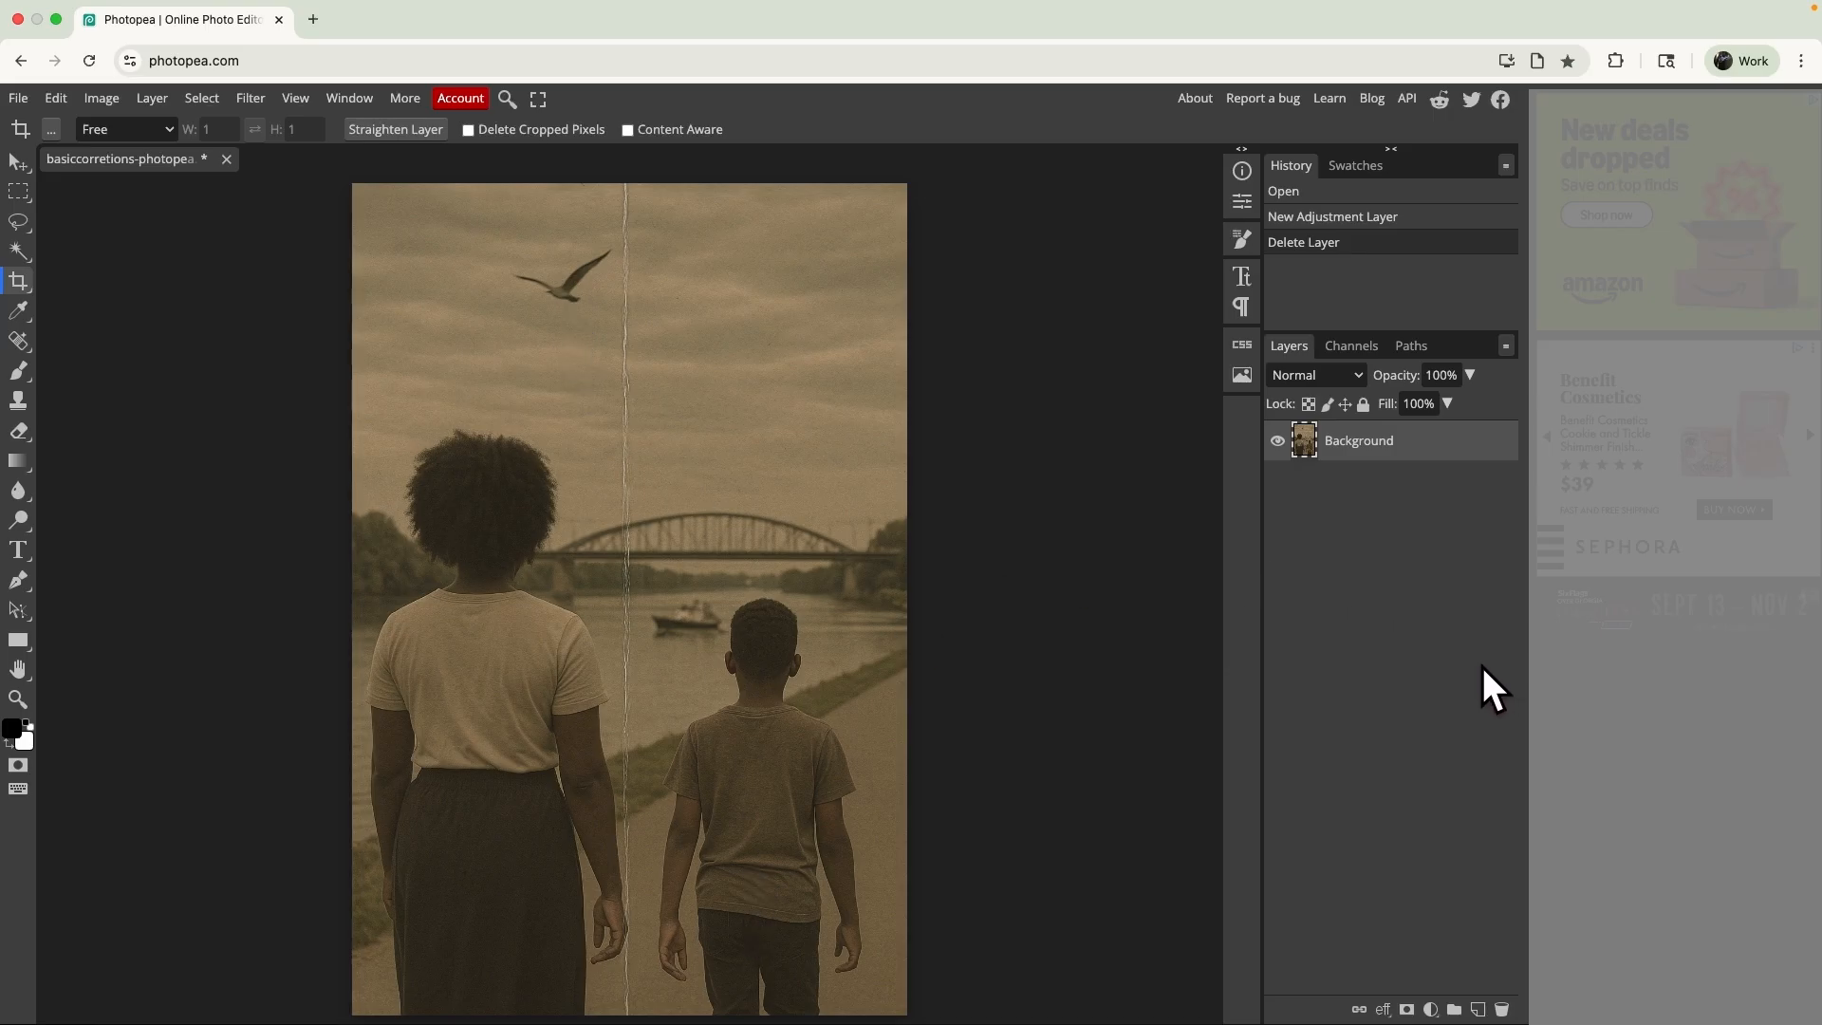
- Add a Levels adjustment layer above the Background layer
left_click(1430, 1010)
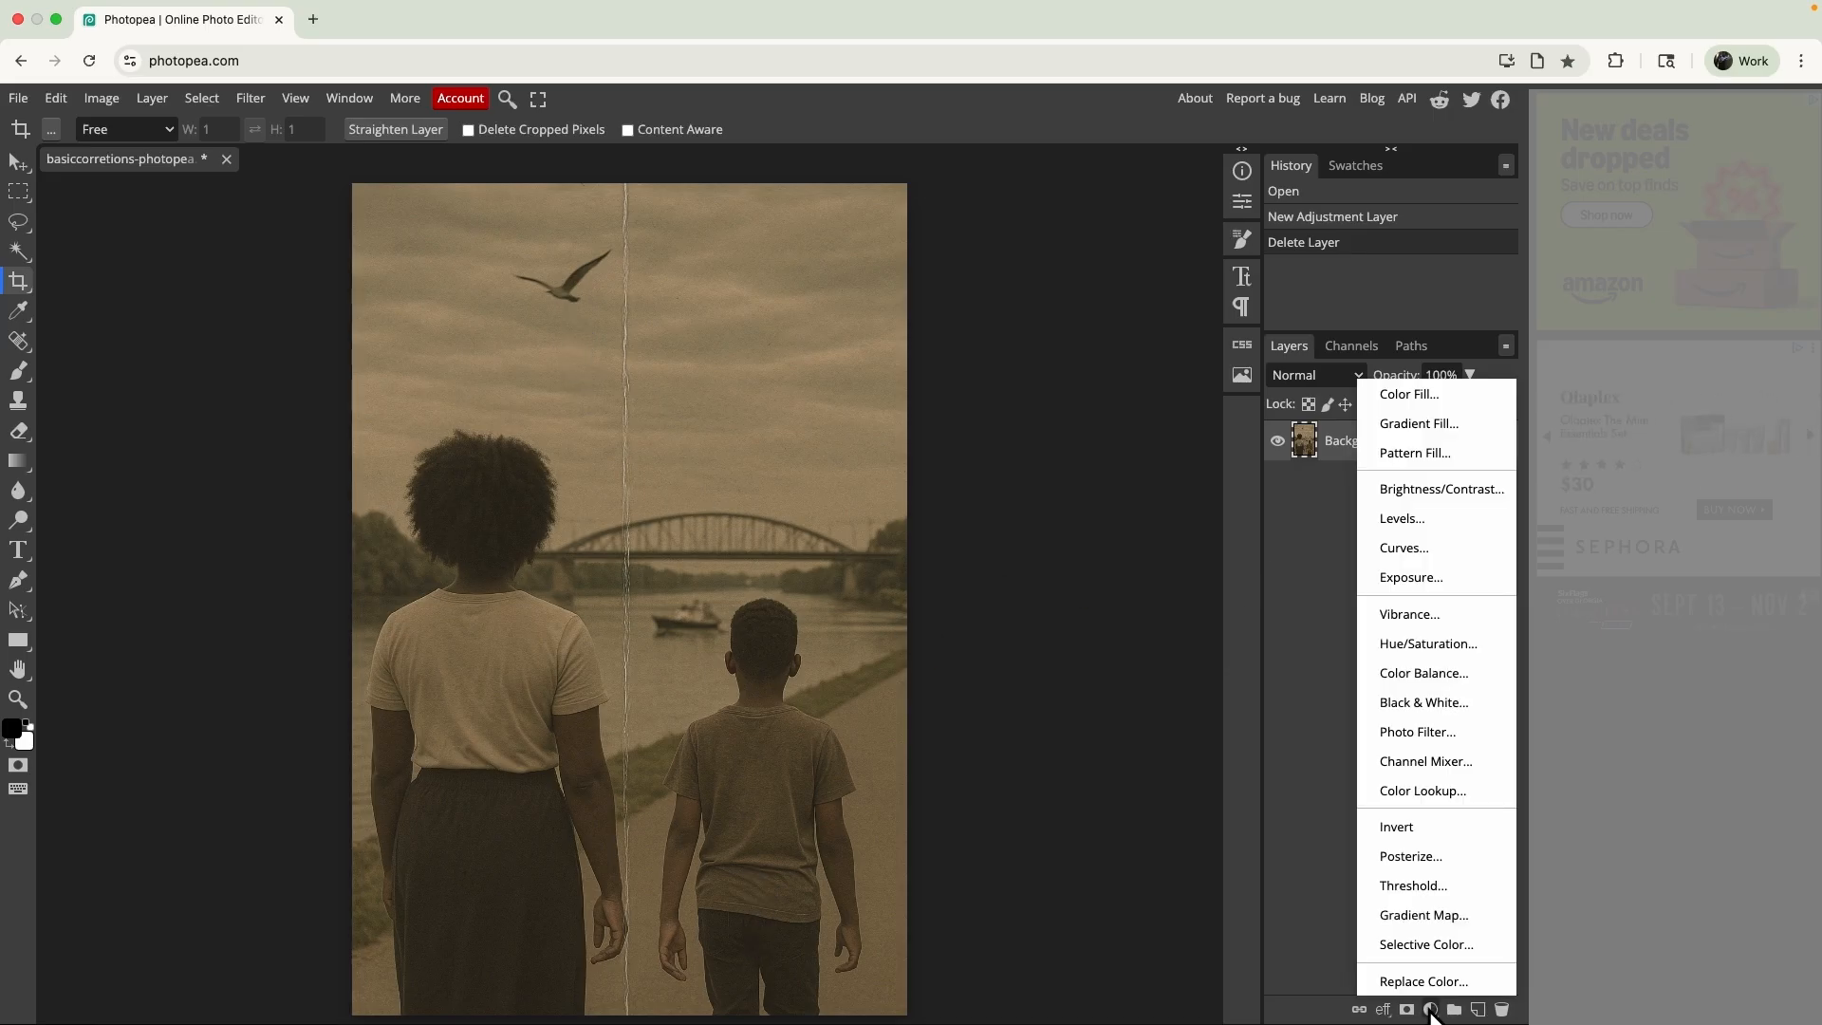
left_click(1420, 521)
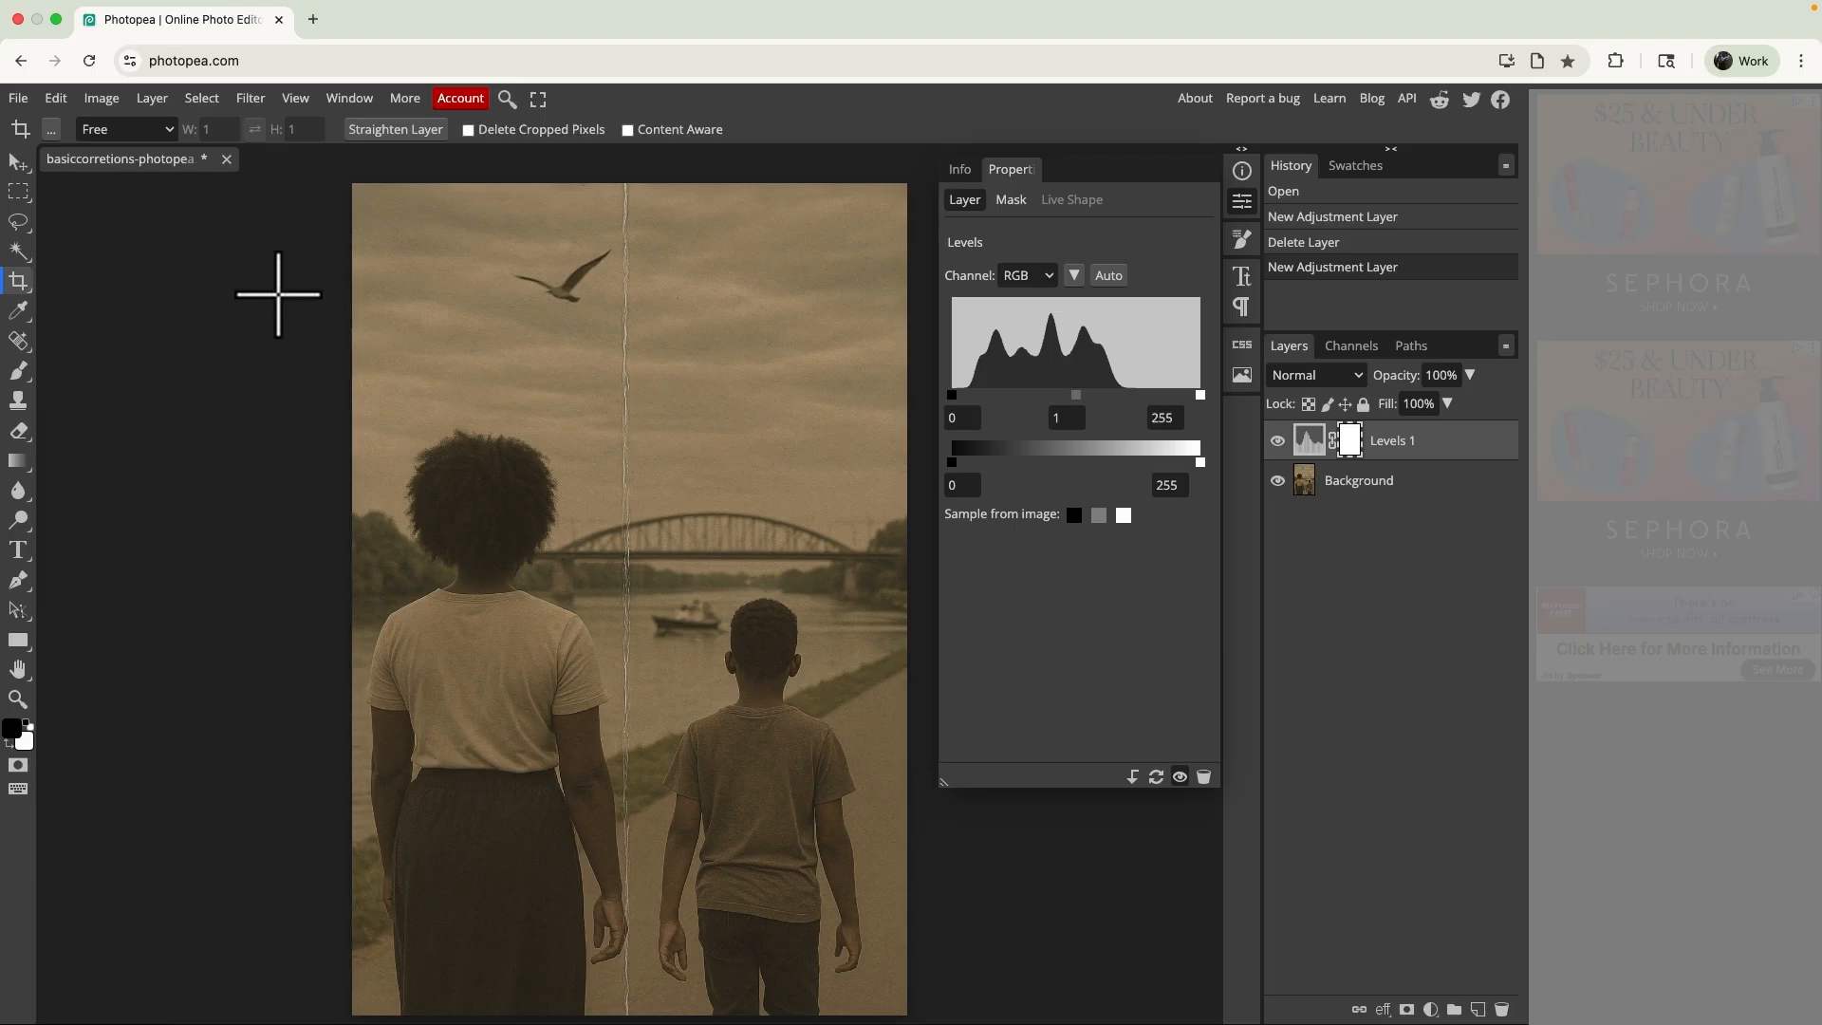
left_click(152, 99)
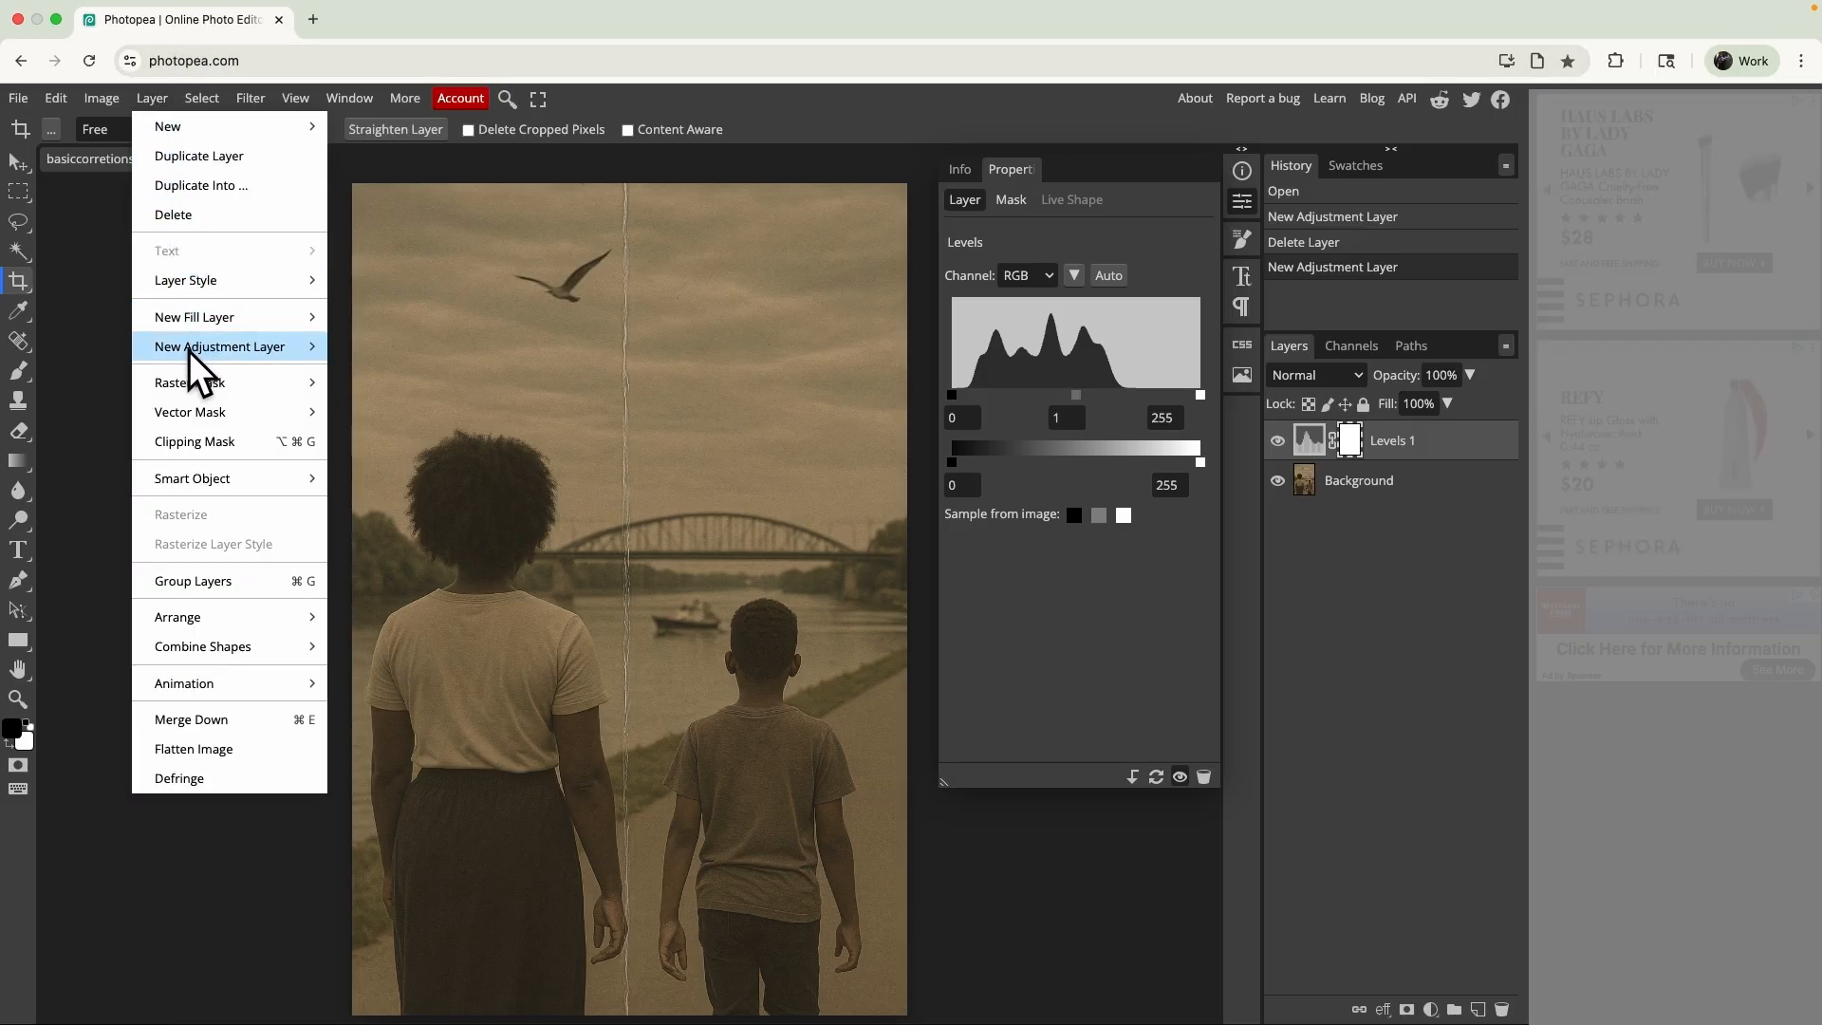
mouse_move(190, 350)
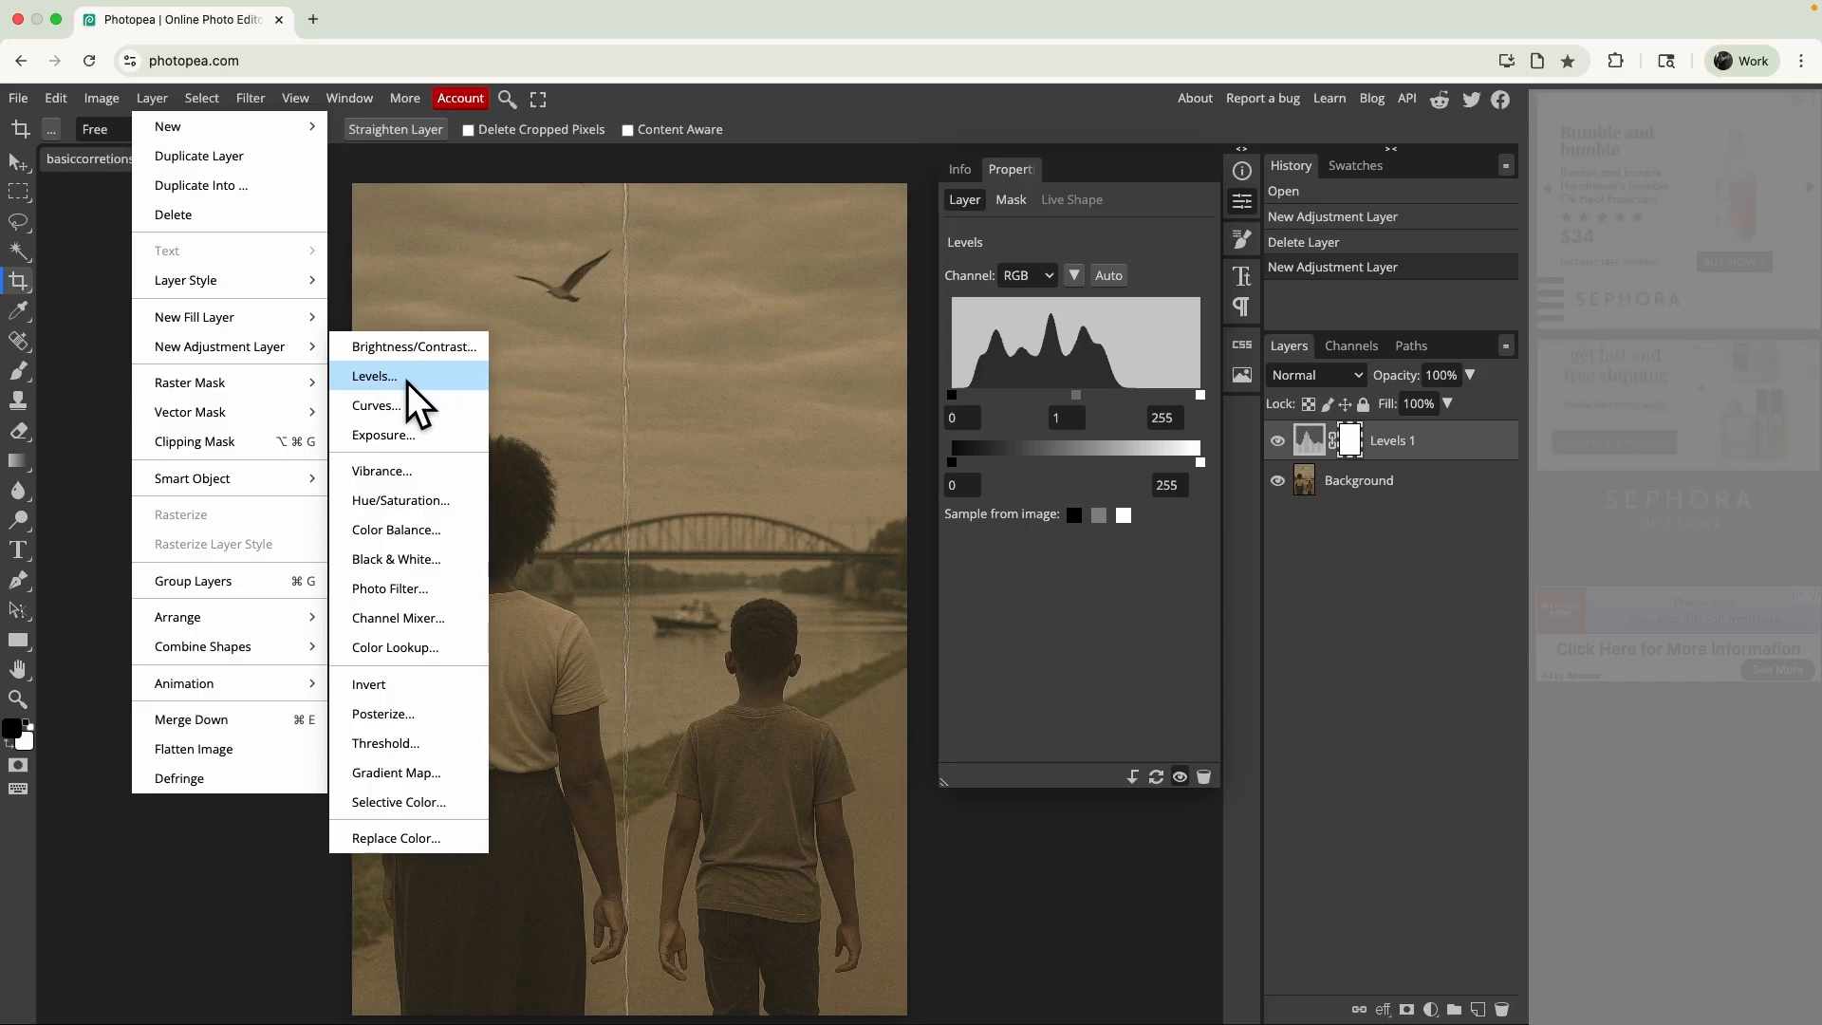
left_click(1376, 668)
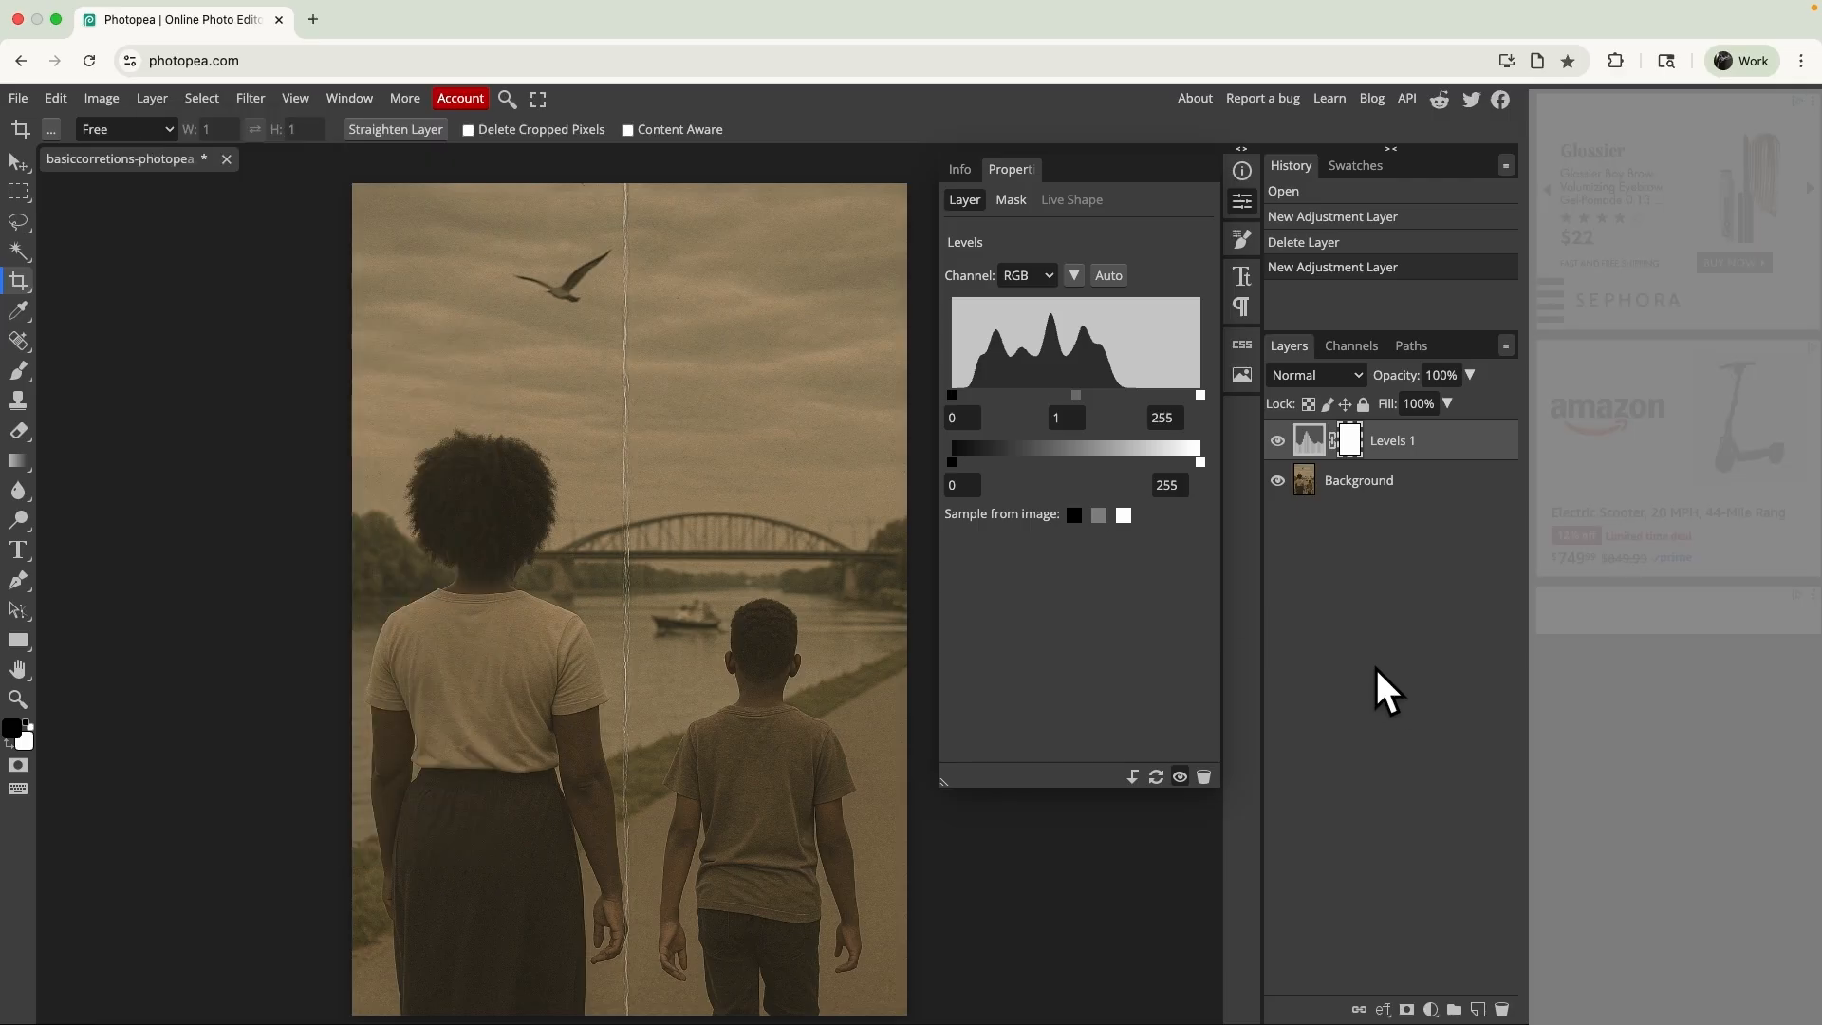
- Try a Curves adjustment layer and an automatic Levels correction, undoing each
left_click(1431, 1009)
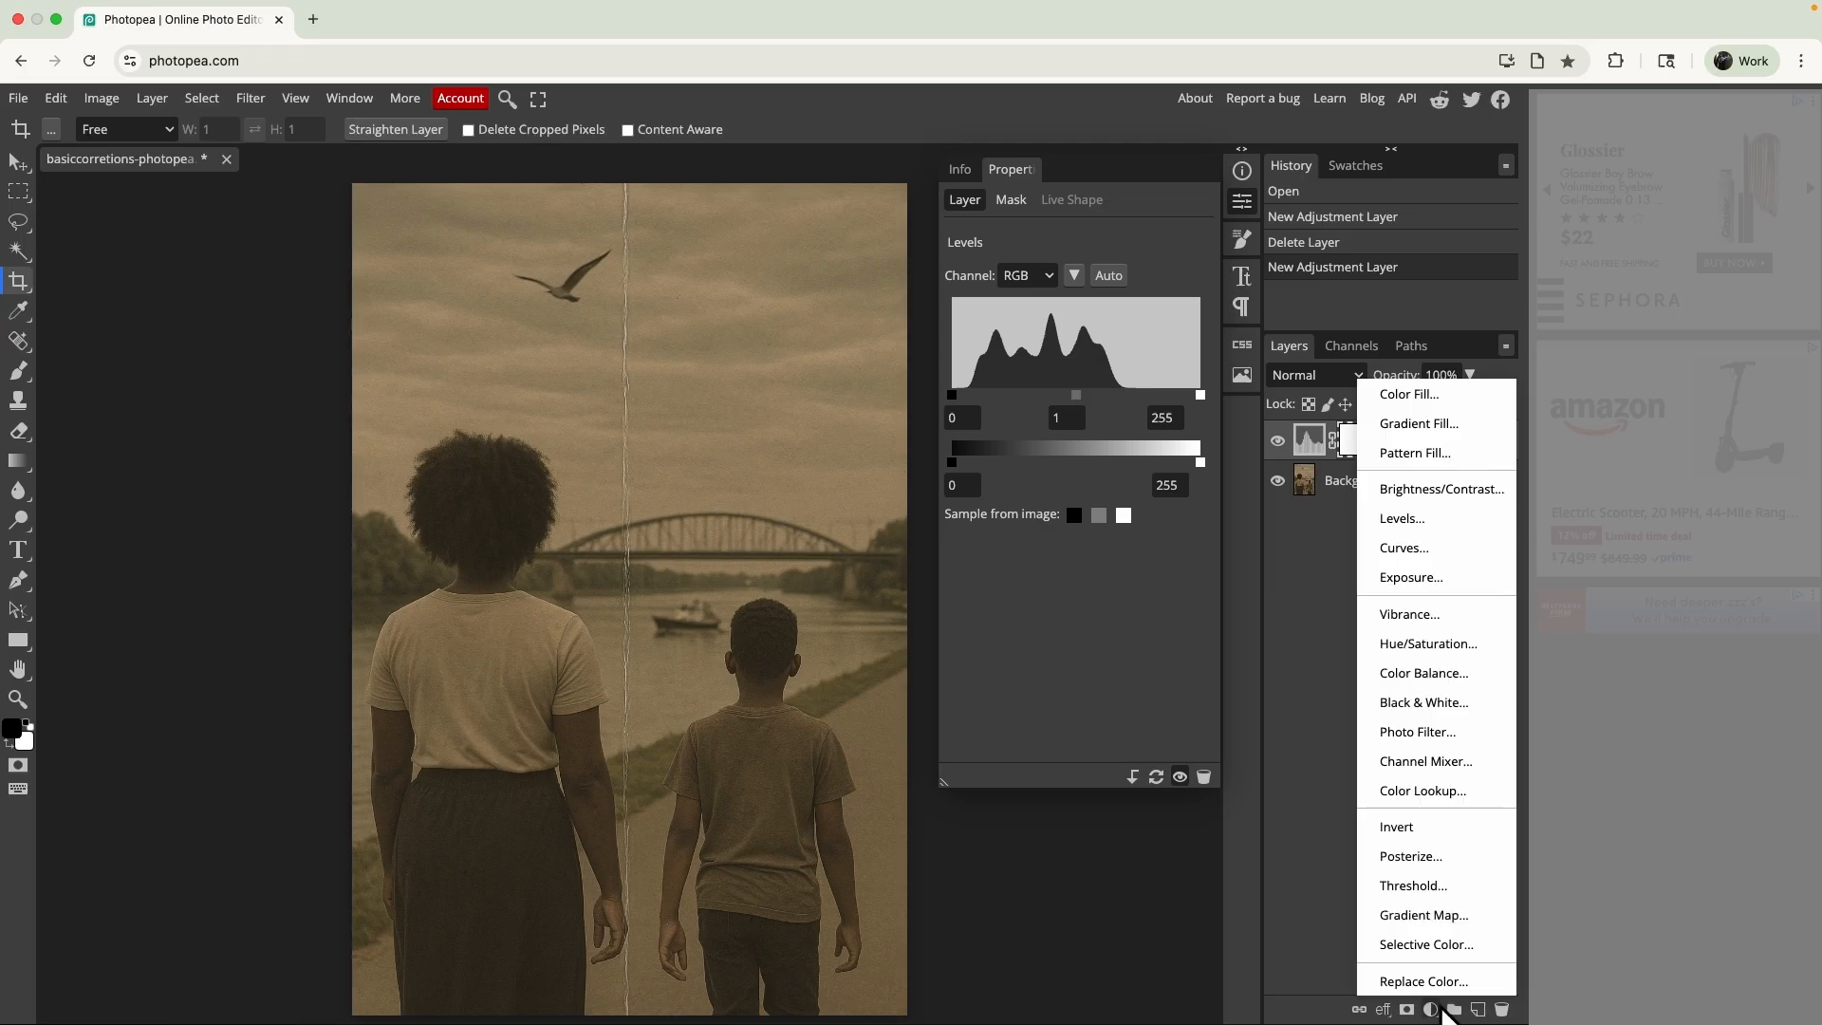
left_click(1405, 548)
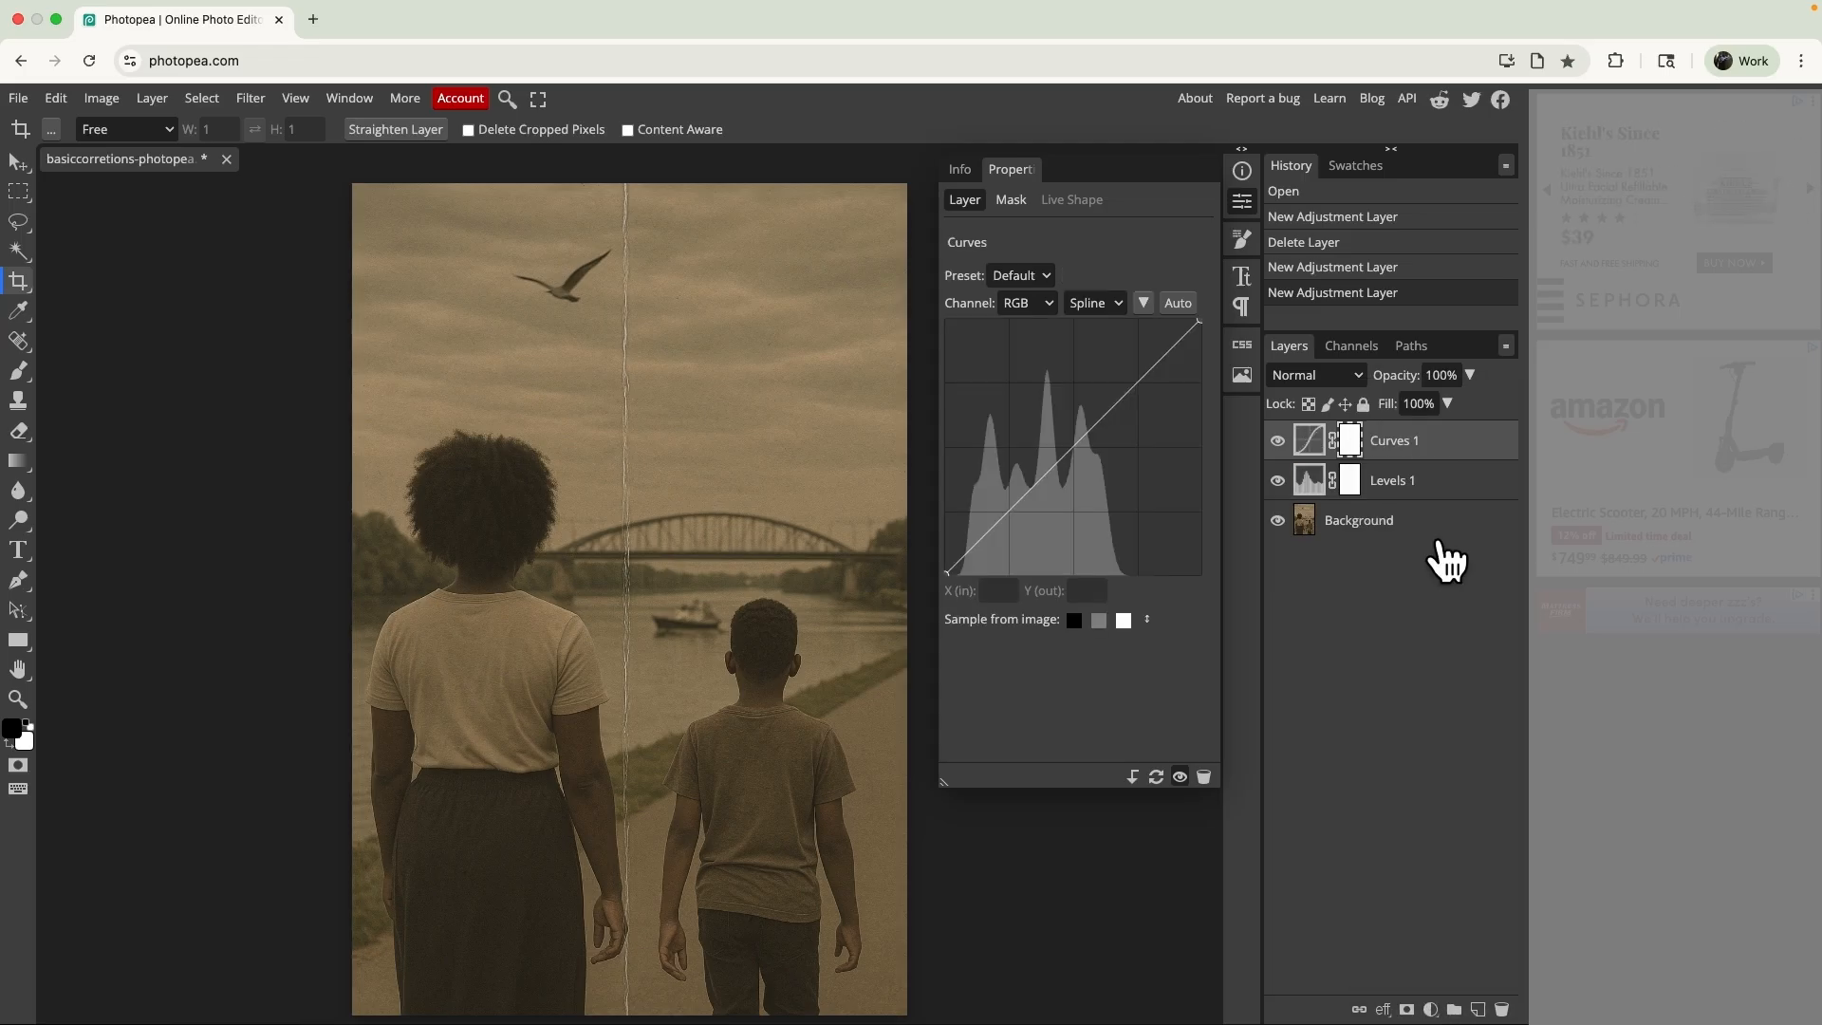
key("super+z")
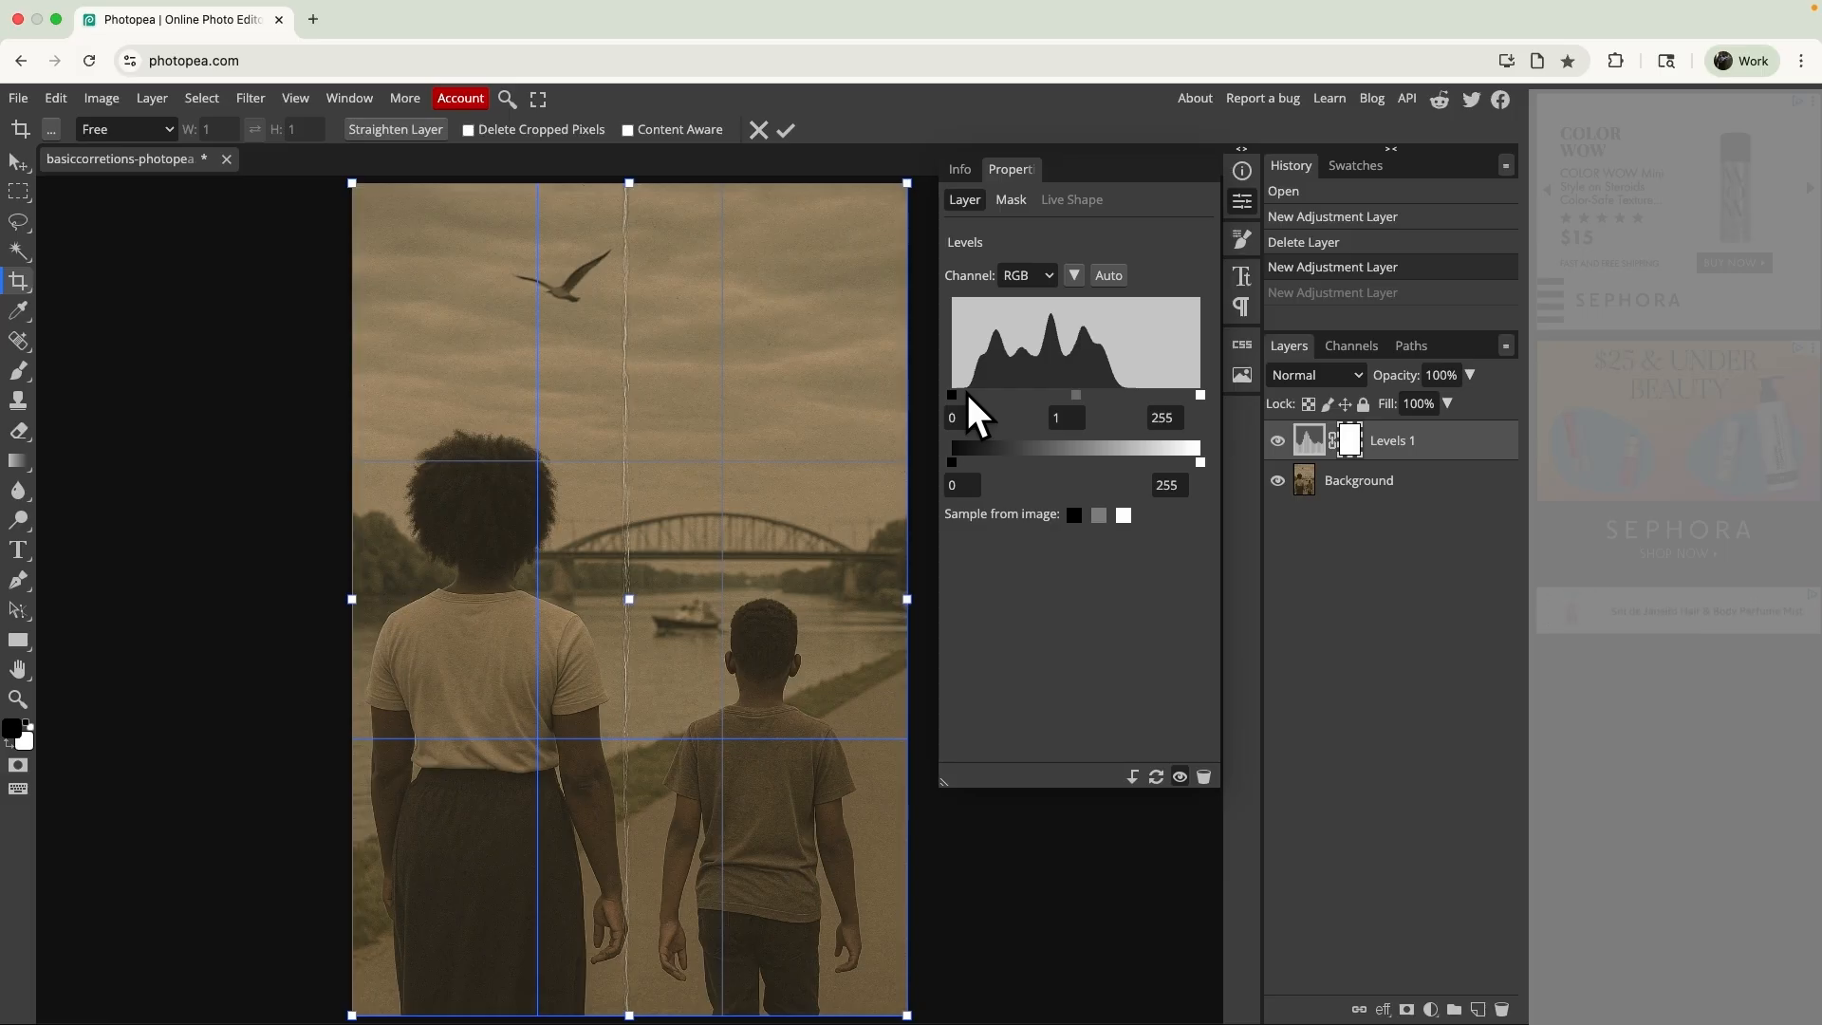
left_click(1109, 276)
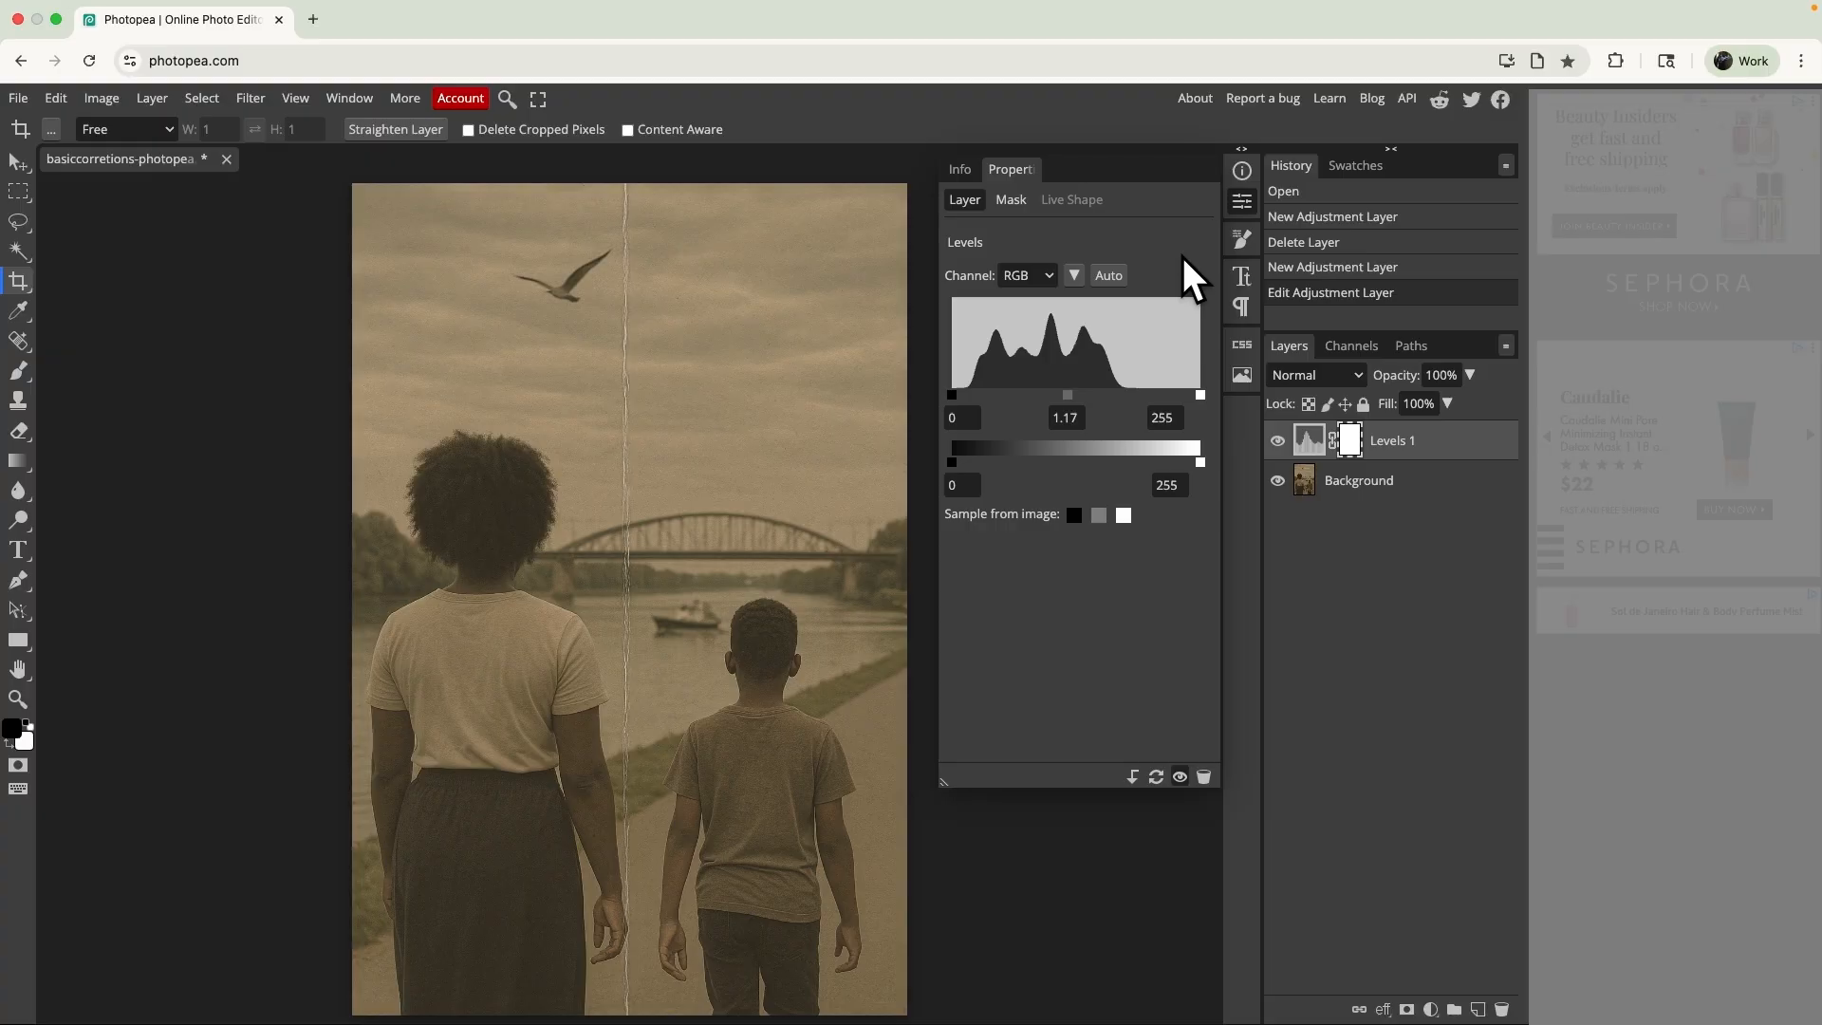
key("super+z")
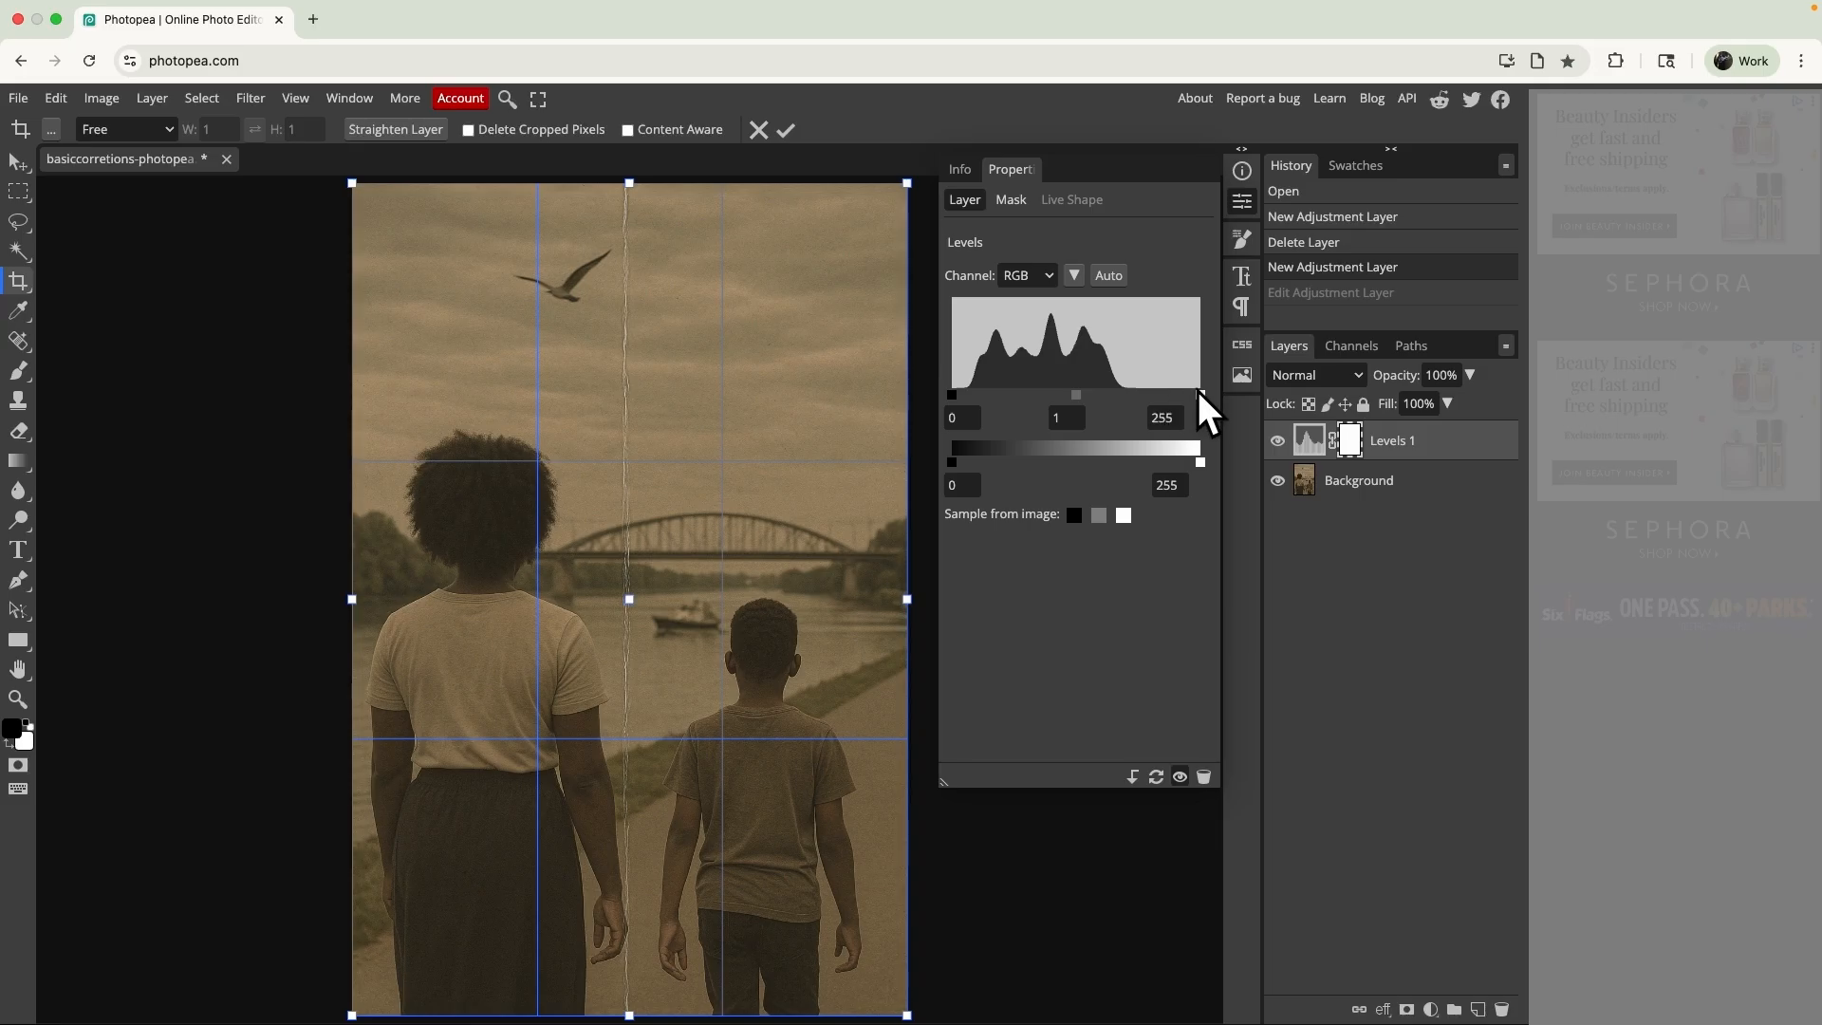
- Set the Levels layer's RGB input black point to 10 and its input white point to 175
left_click_drag(1199, 397, 1134, 402)
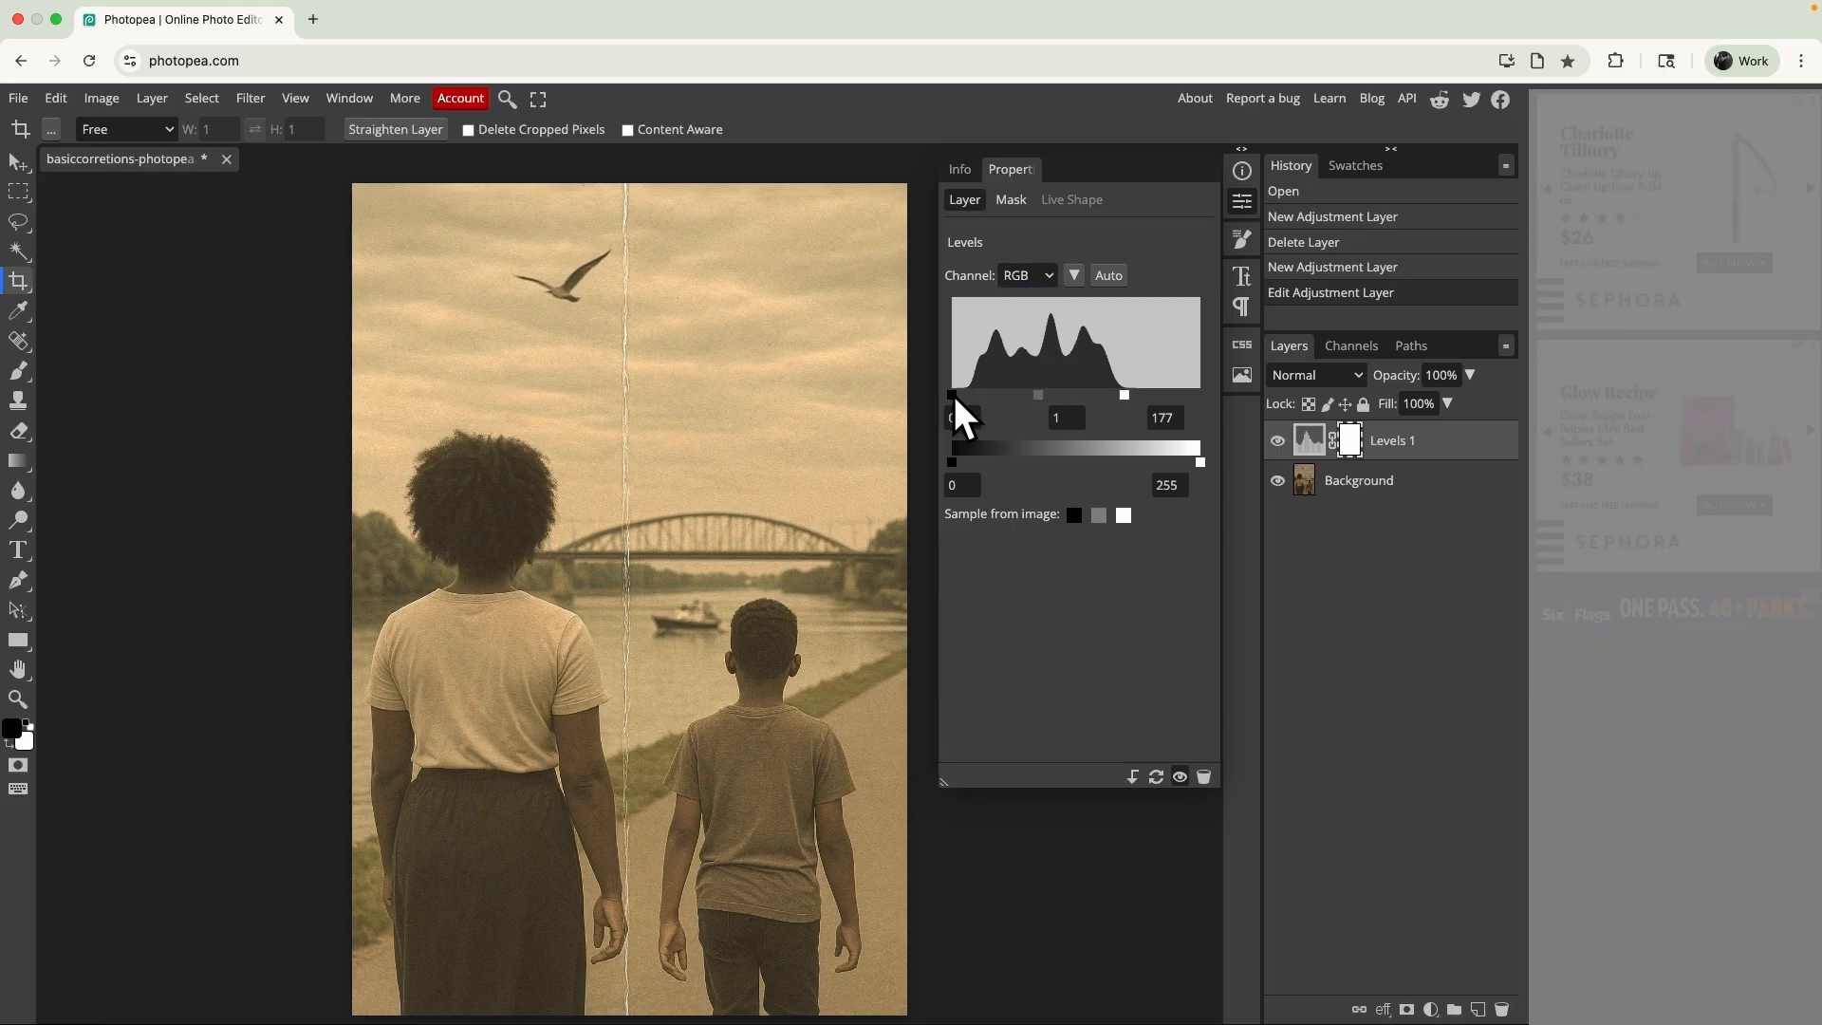
left_click_drag(953, 395, 963, 403)
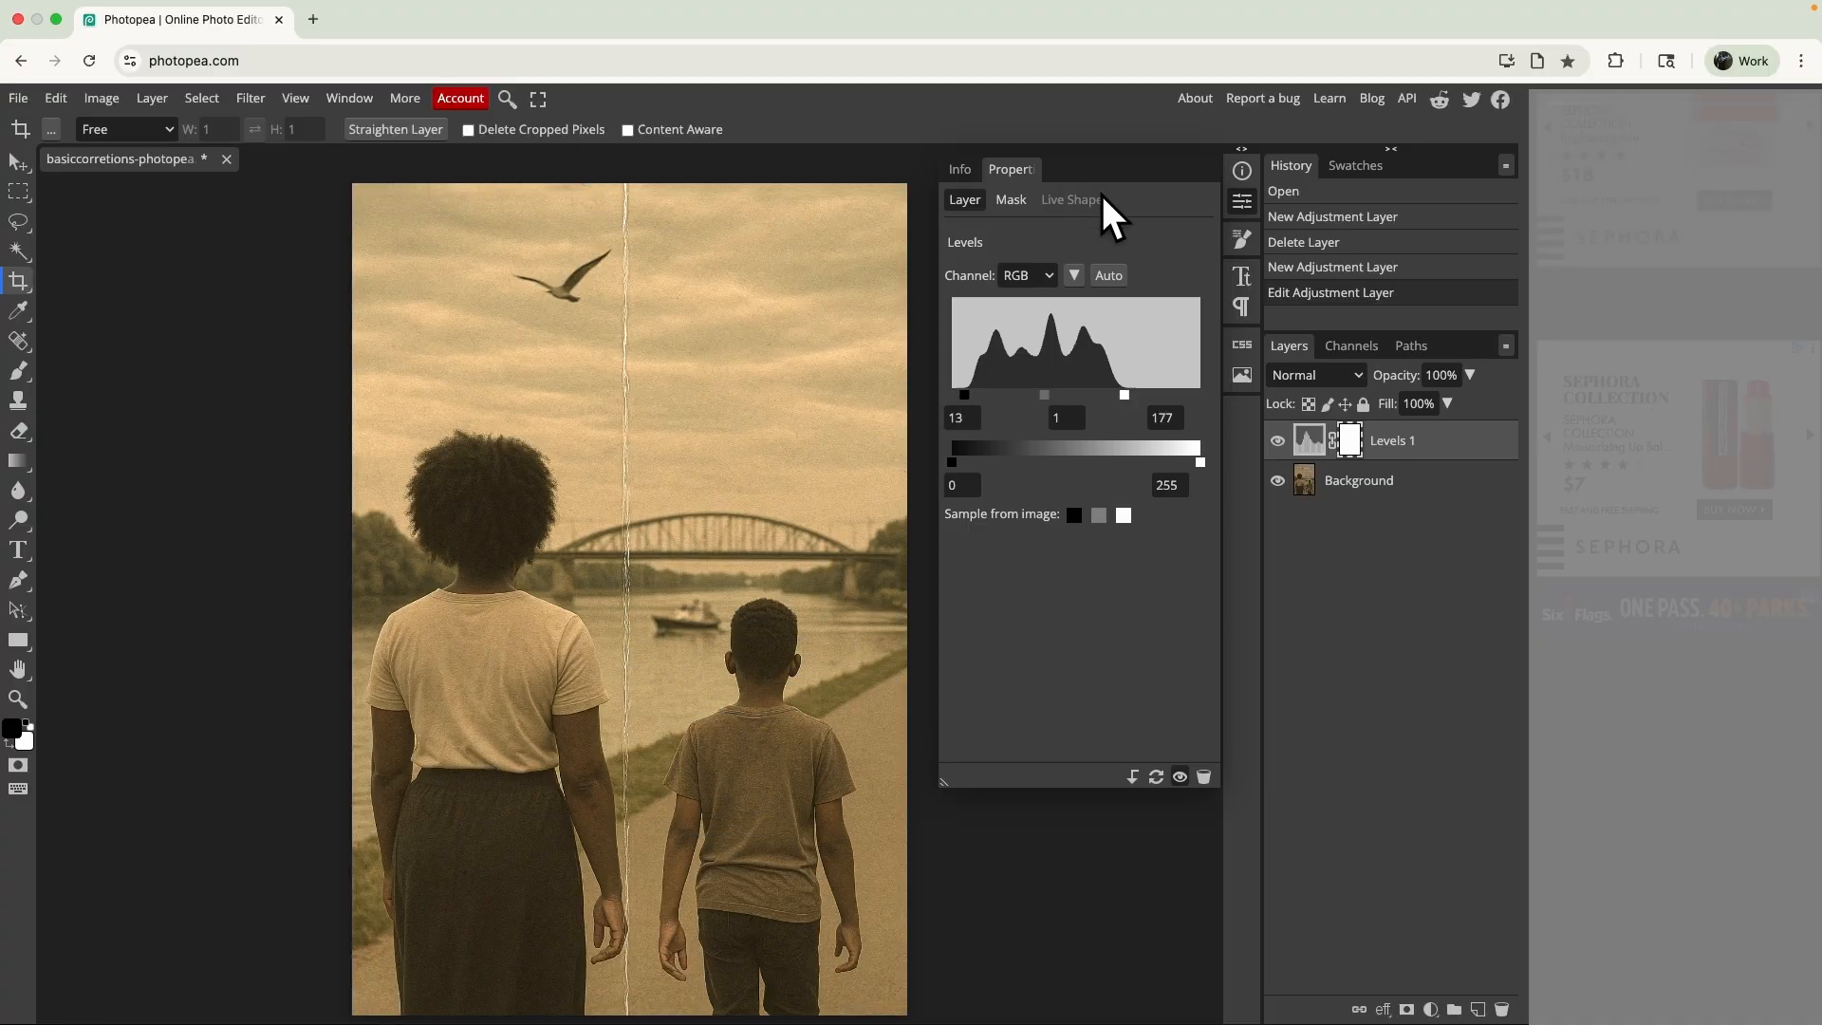
left_click(969, 422)
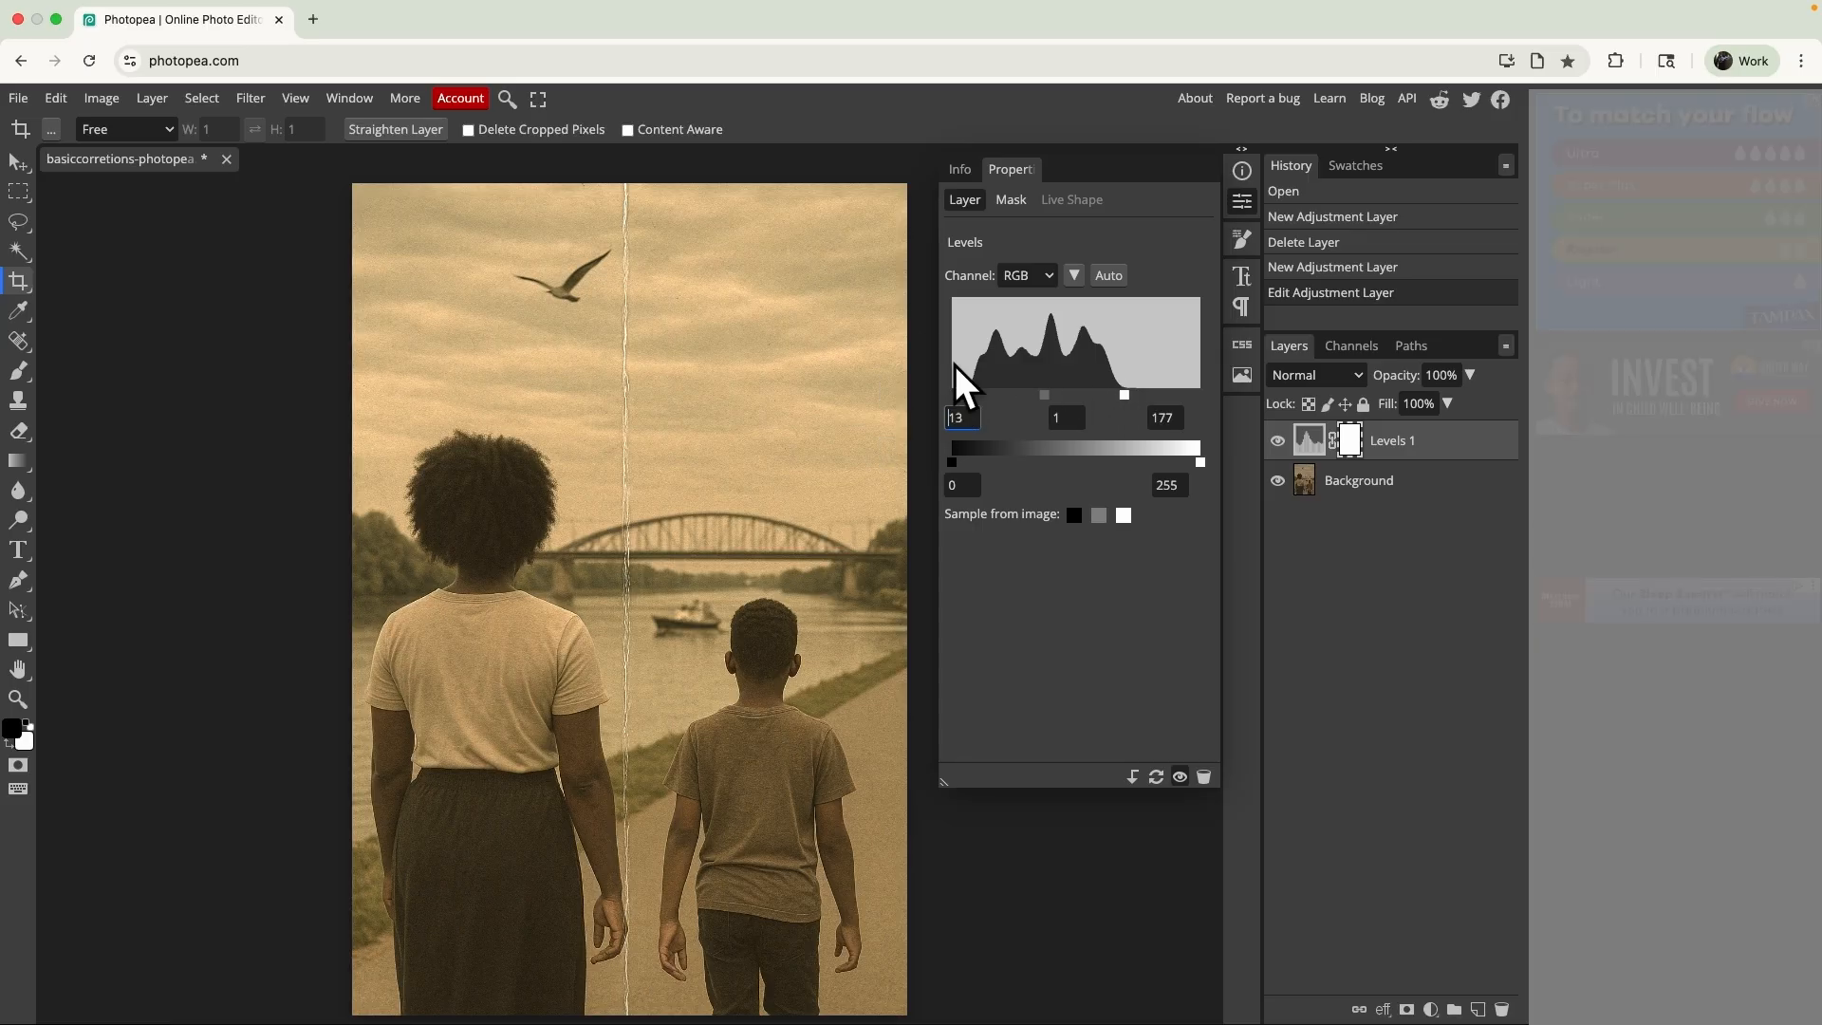
double_click(961, 416)
type("10")
key("Tab")
key("Tab")
type("175")
key("Tab")
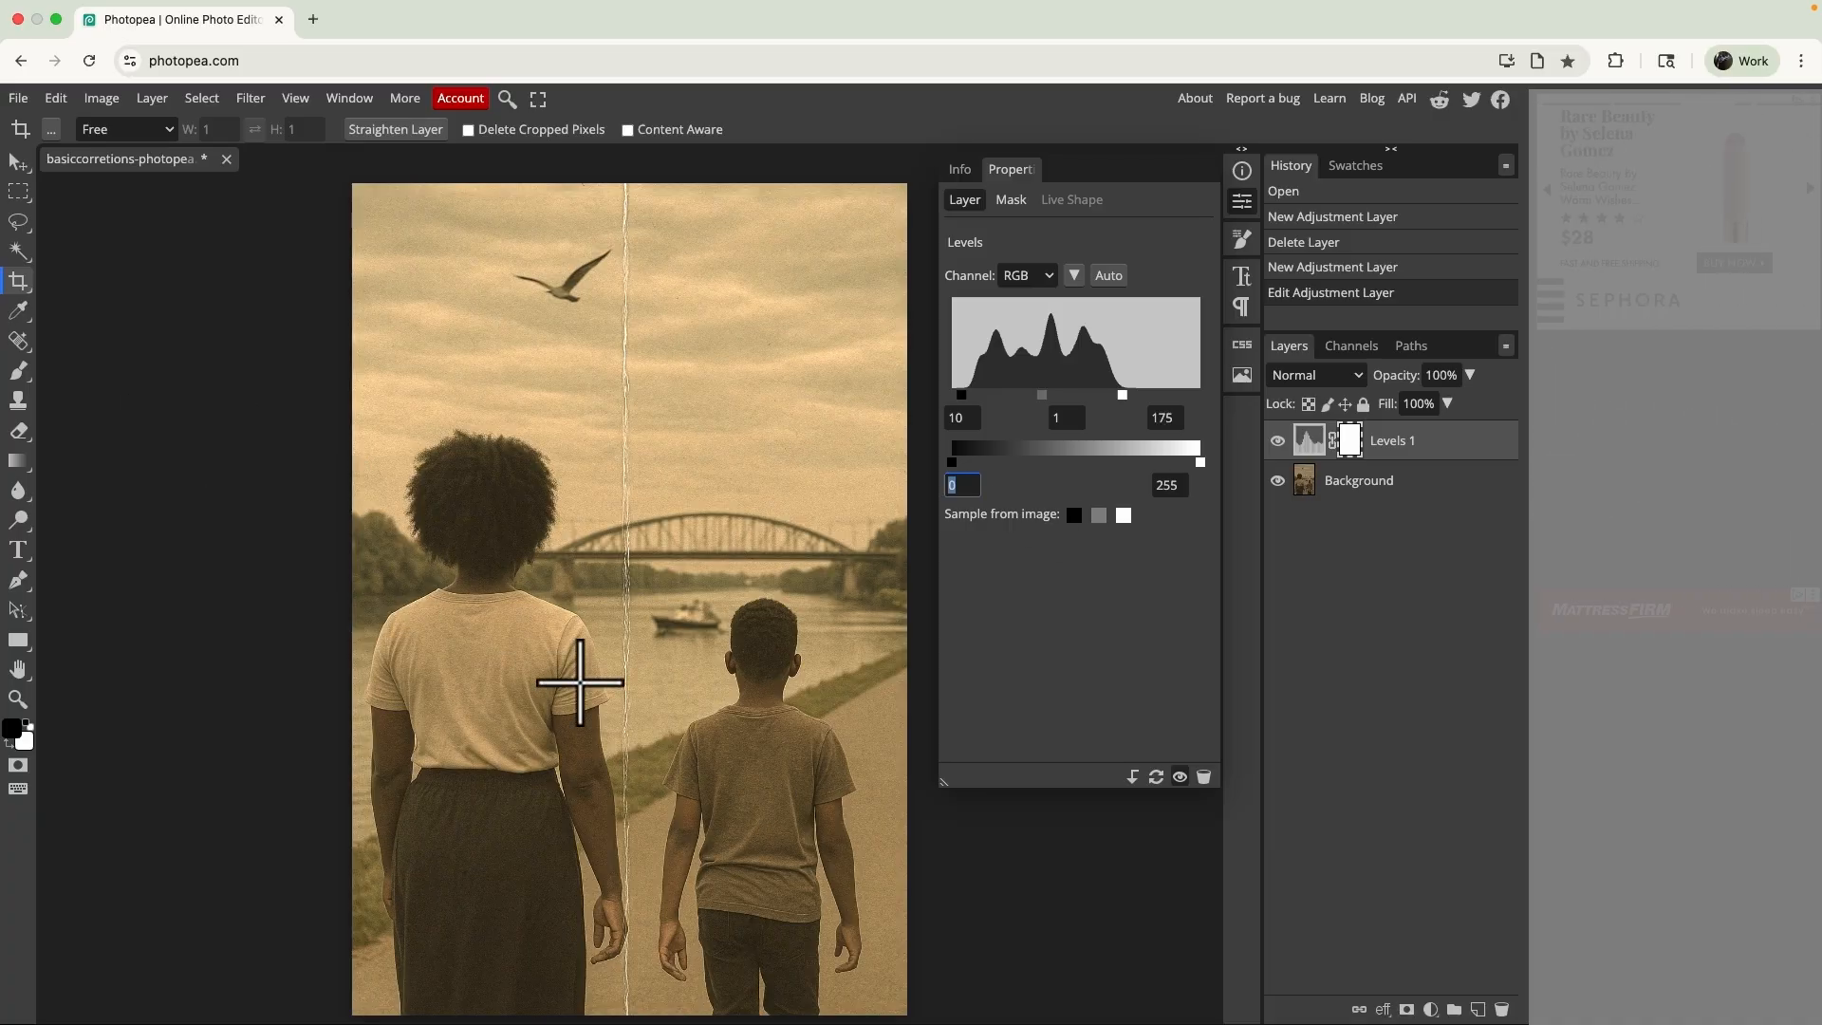
- Sample the black point for the Levels layer from the dark hair near the woman's nape
scroll(580, 681, "up", 3)
scroll(580, 682, "up", 3)
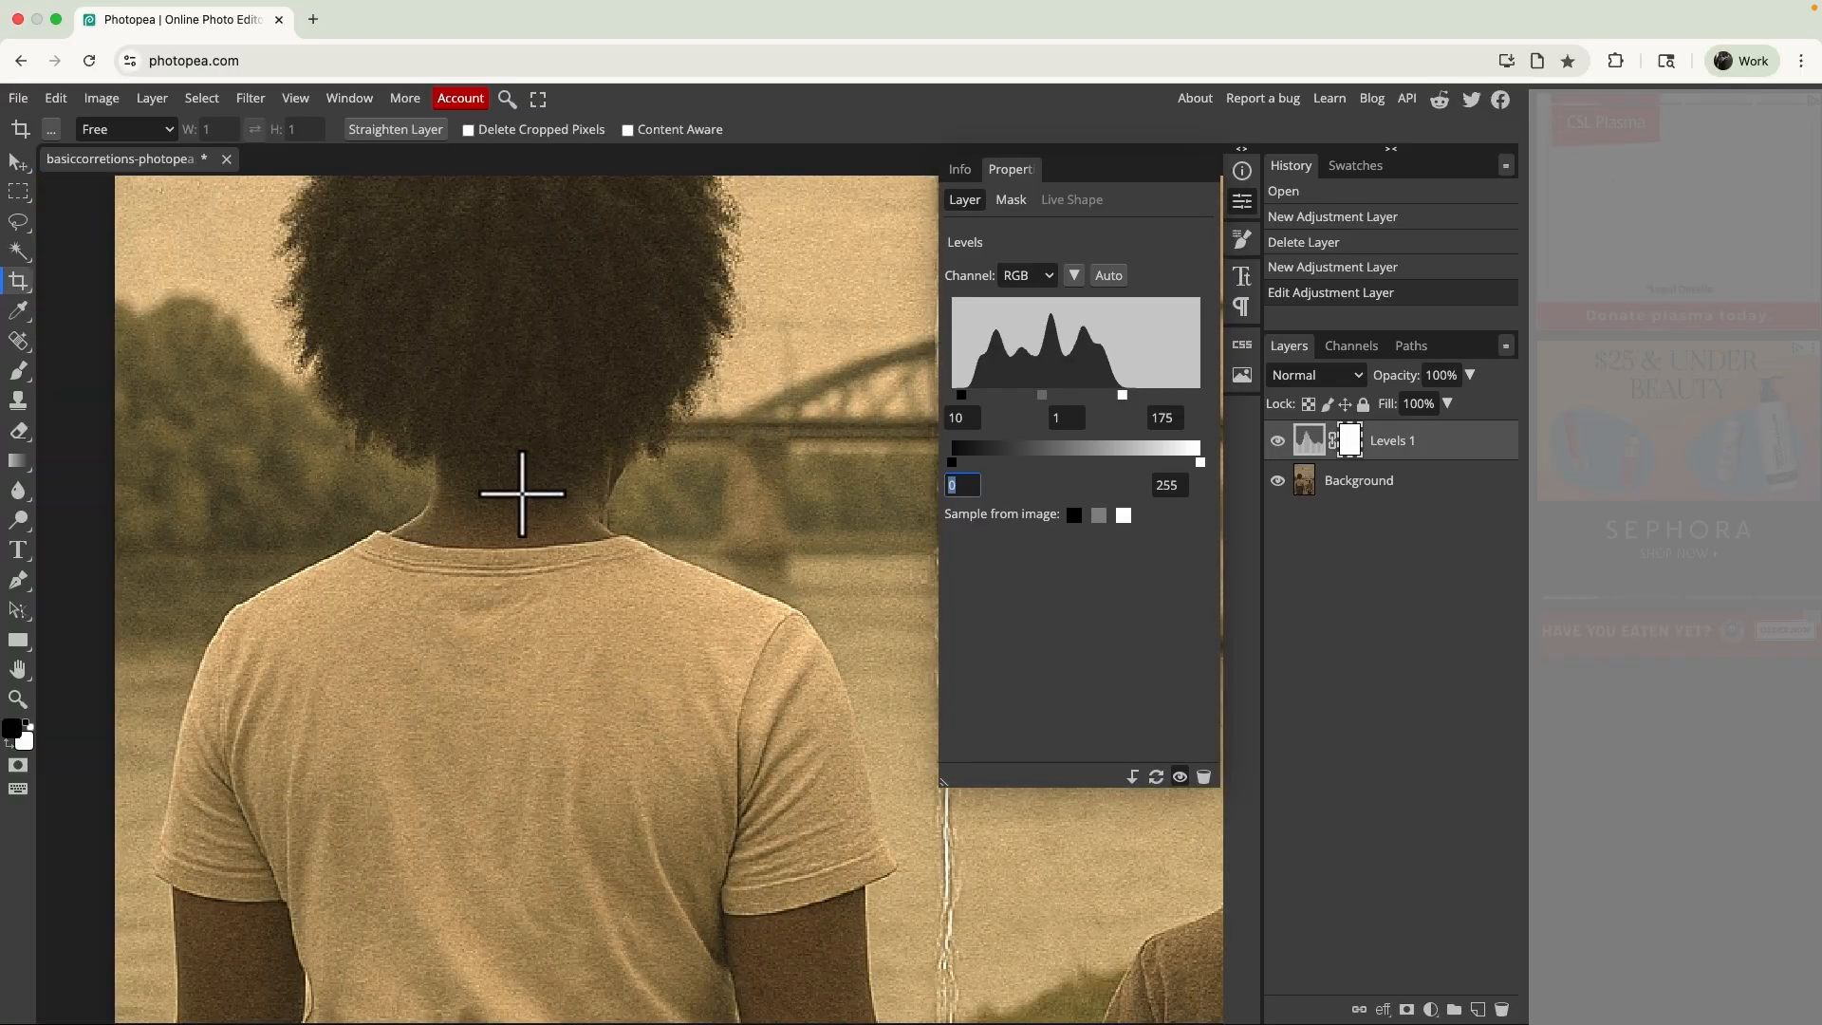
scroll(522, 493, "up", 1)
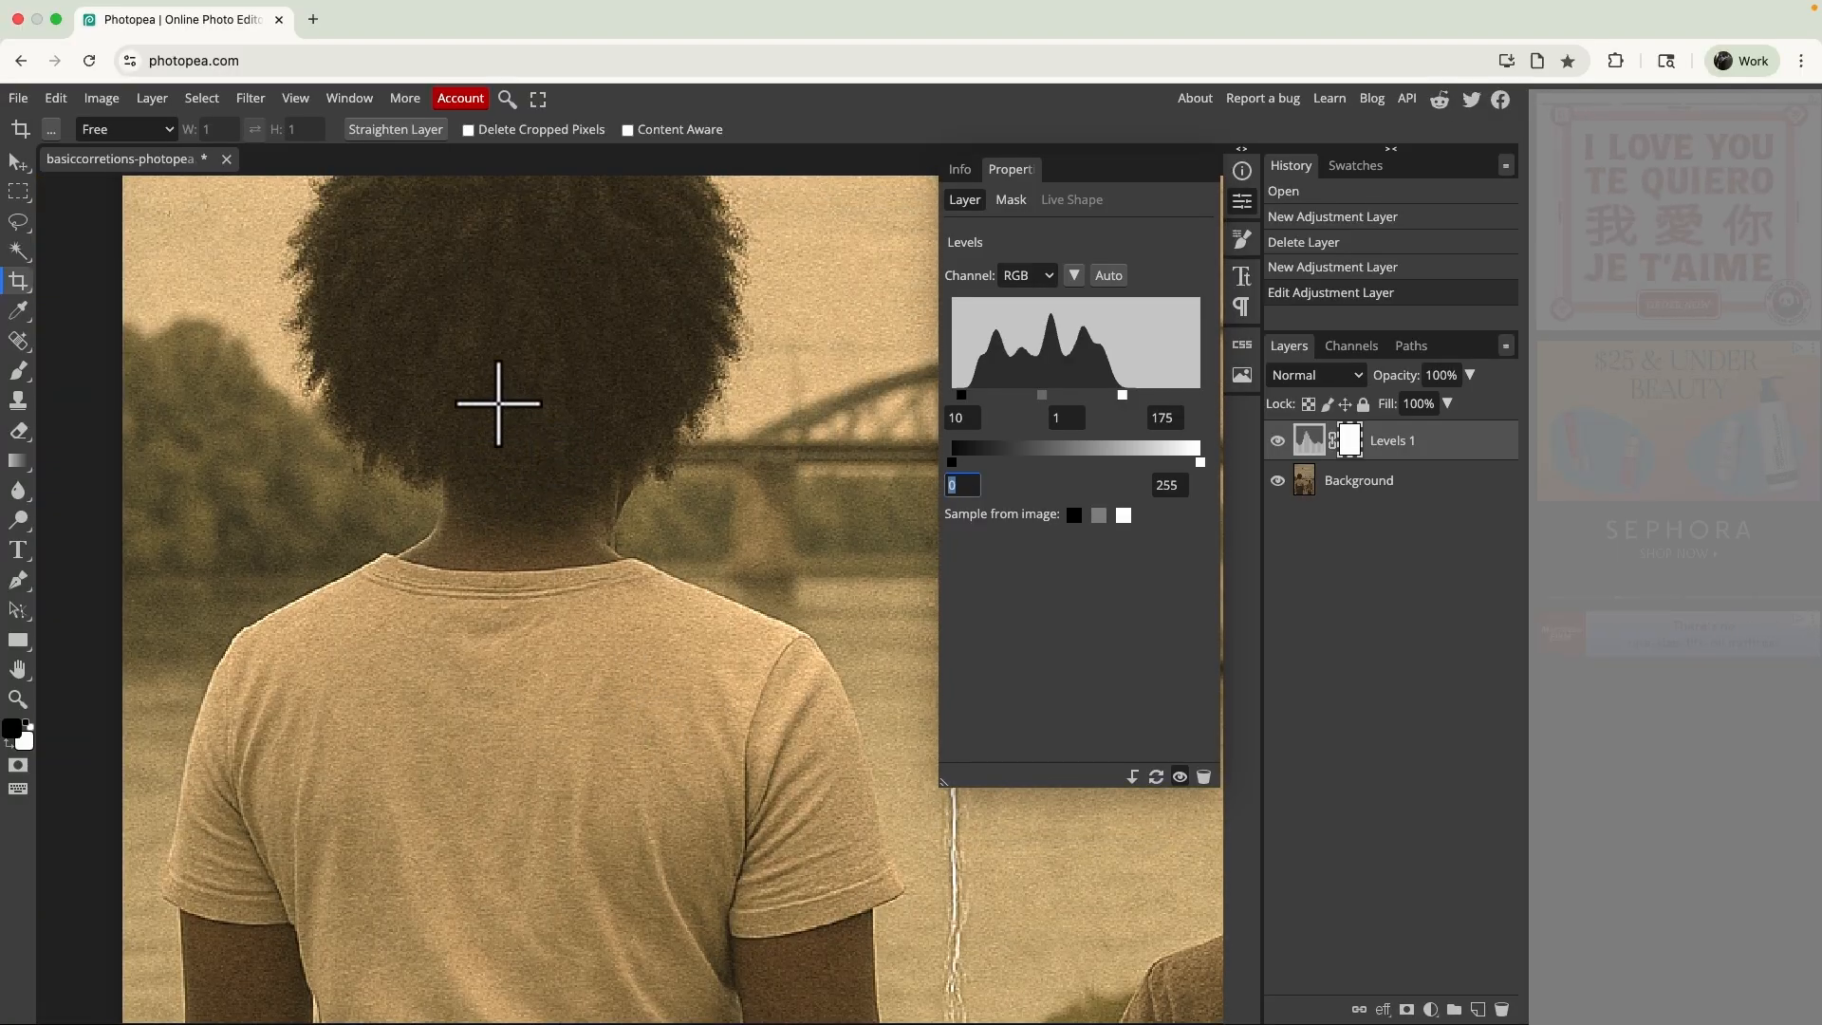
left_click(1074, 515)
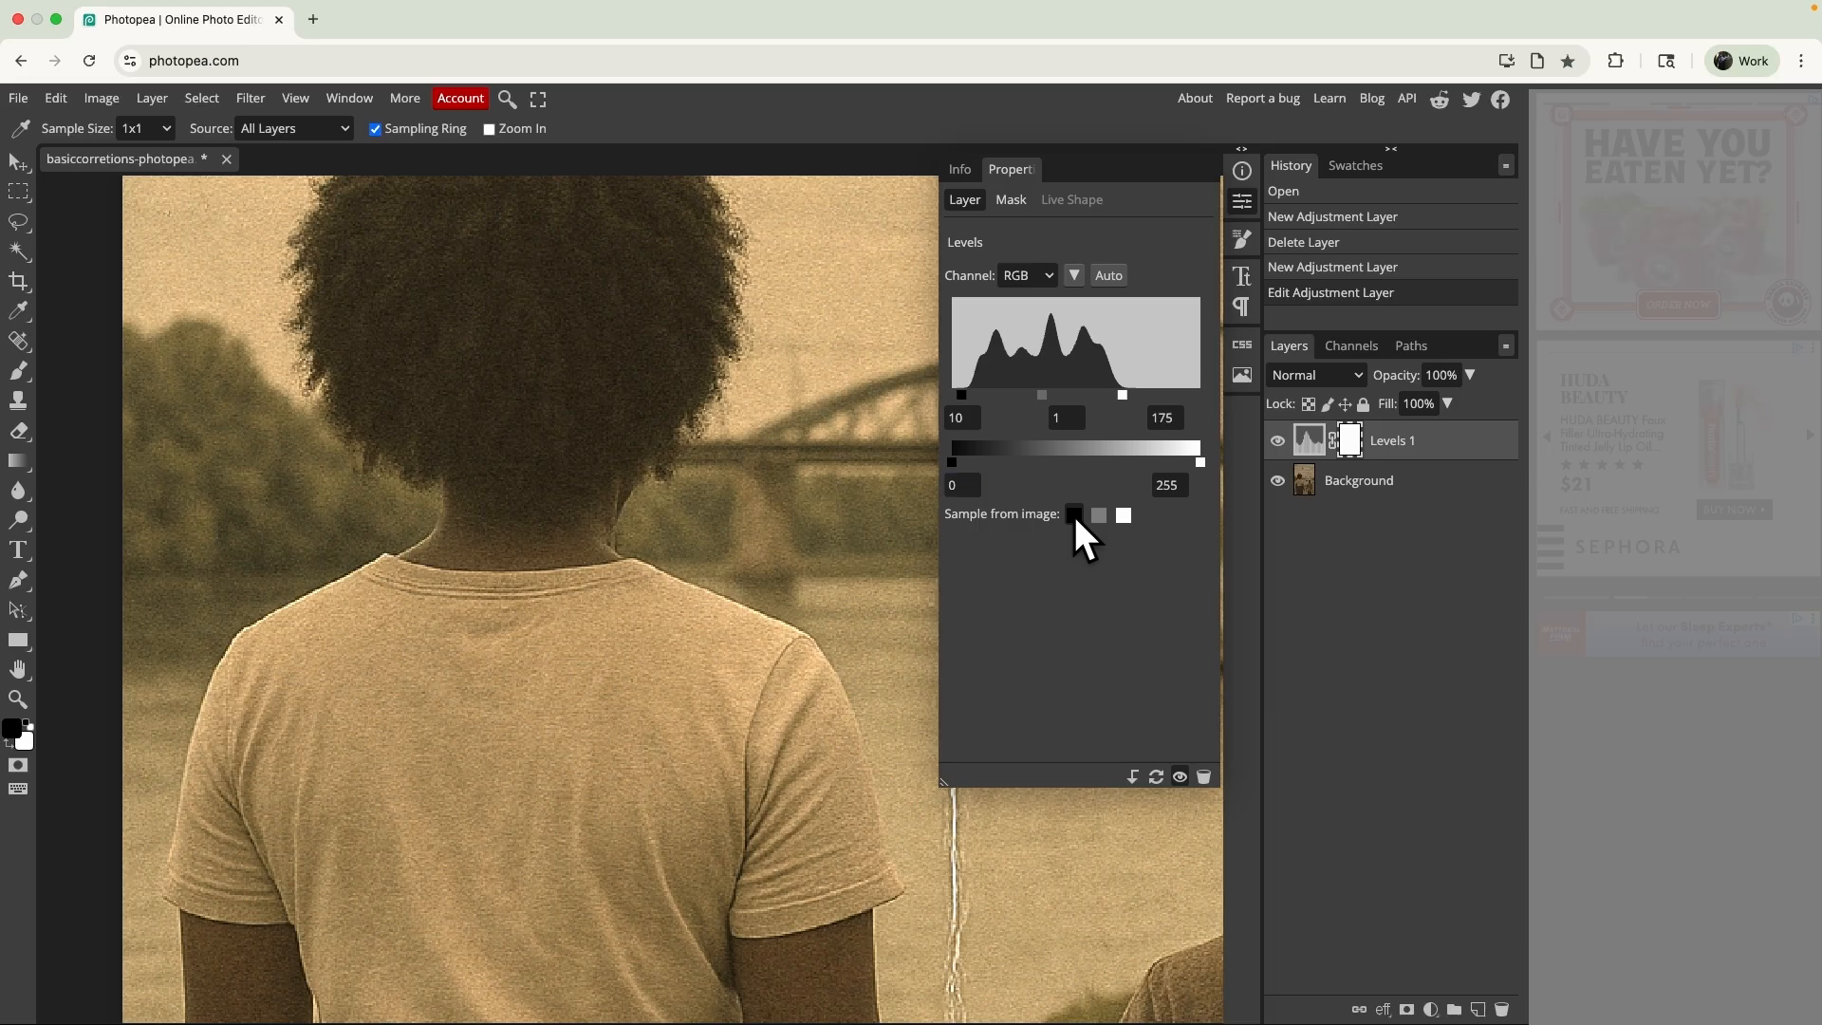
left_click(510, 479)
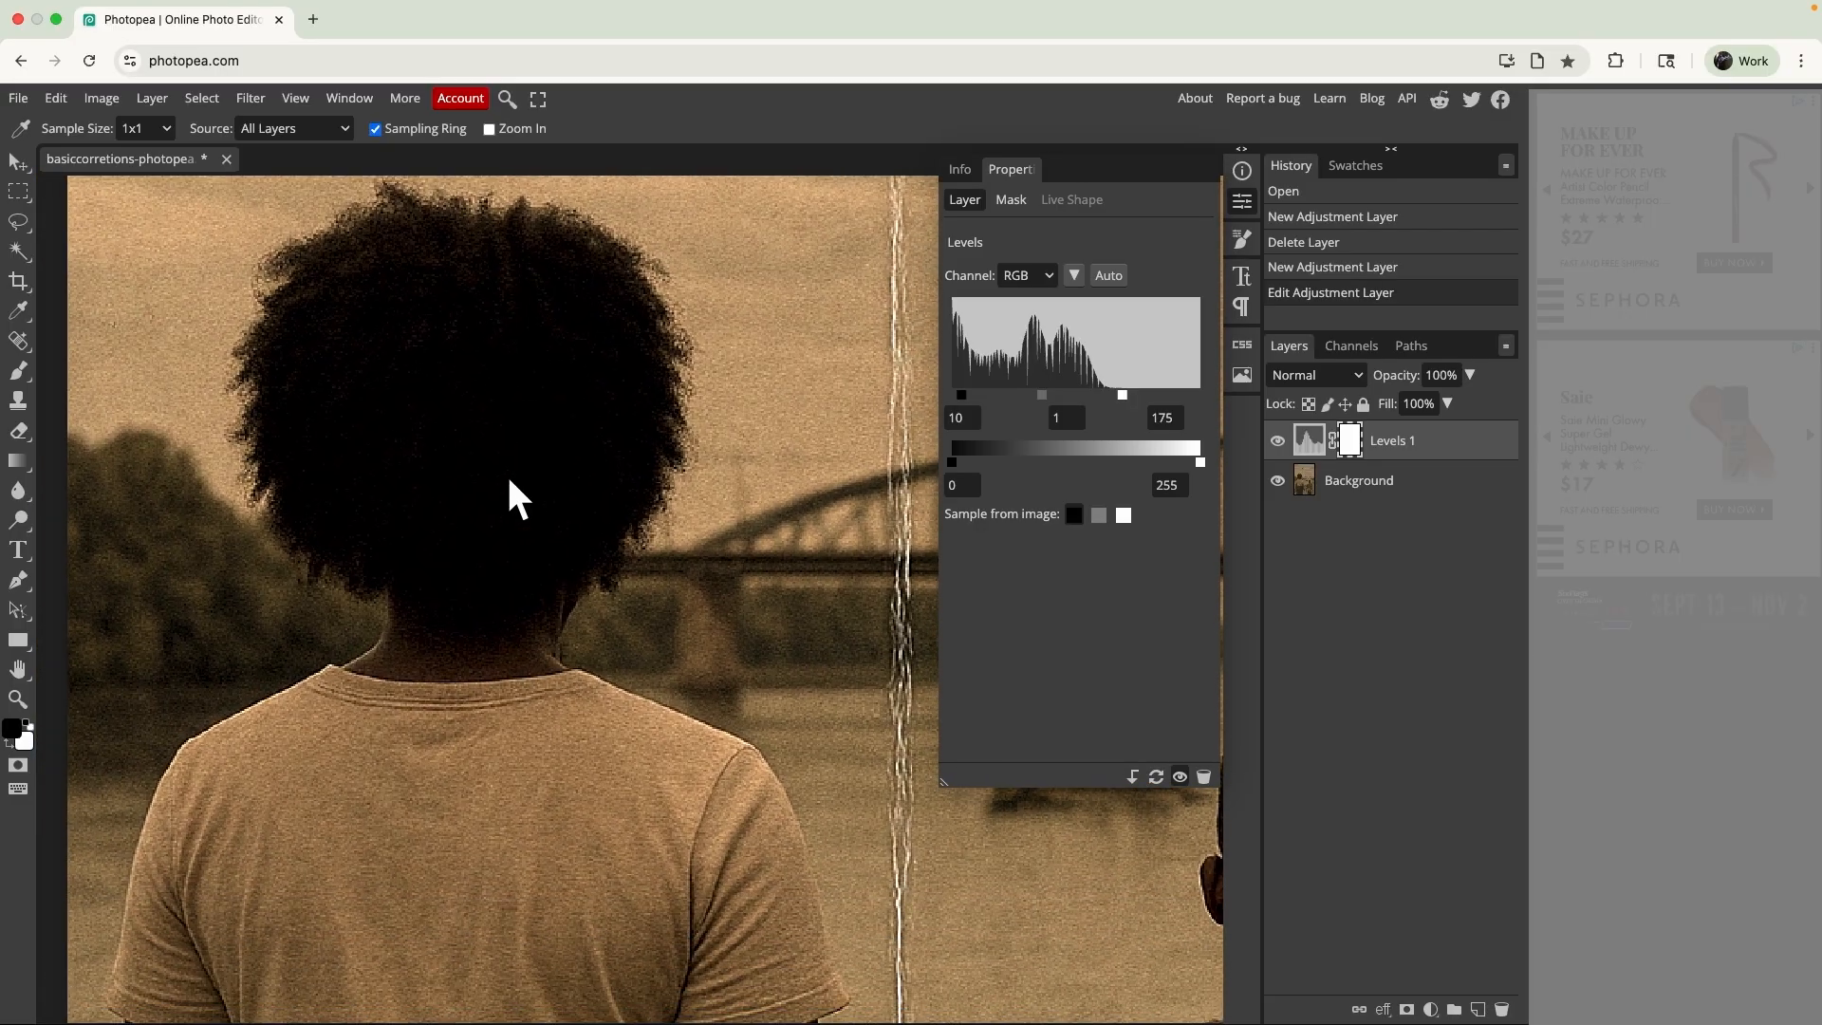
- Undo the last Levels edit and sample the gray point from the river water below the boat
key("ctrl+z")
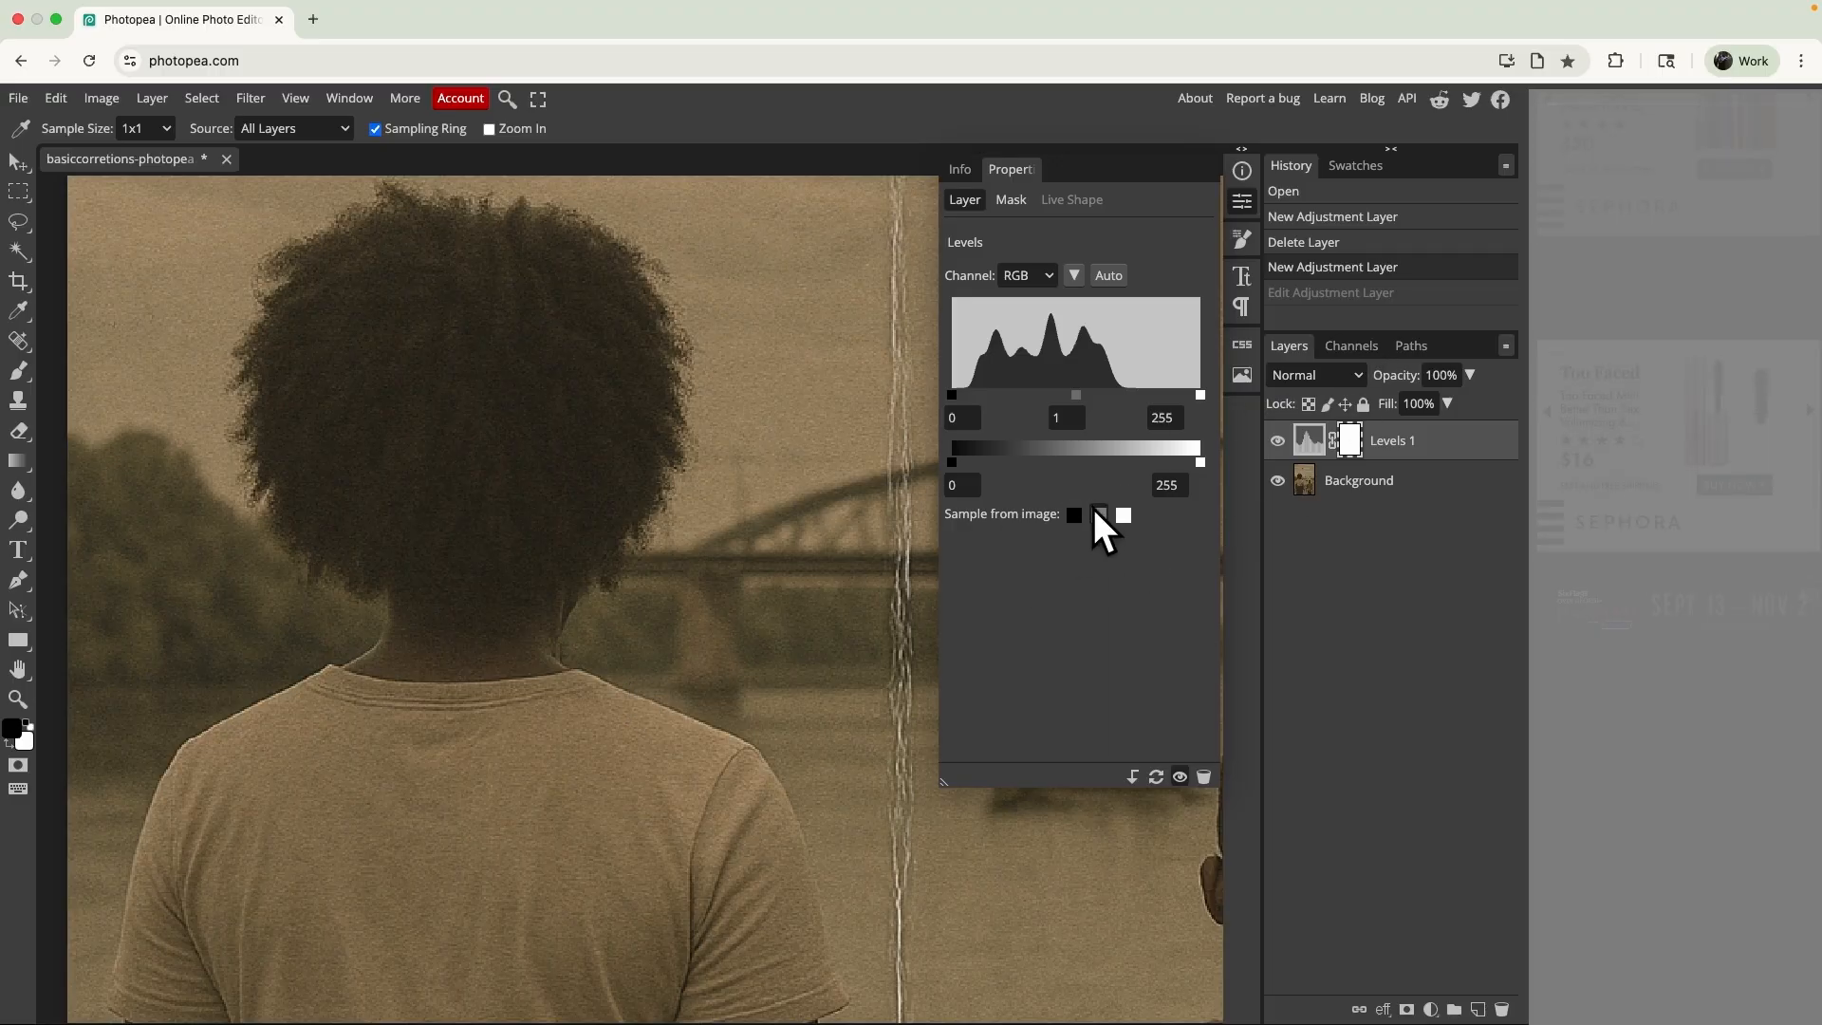
scroll(738, 661, "right", 5)
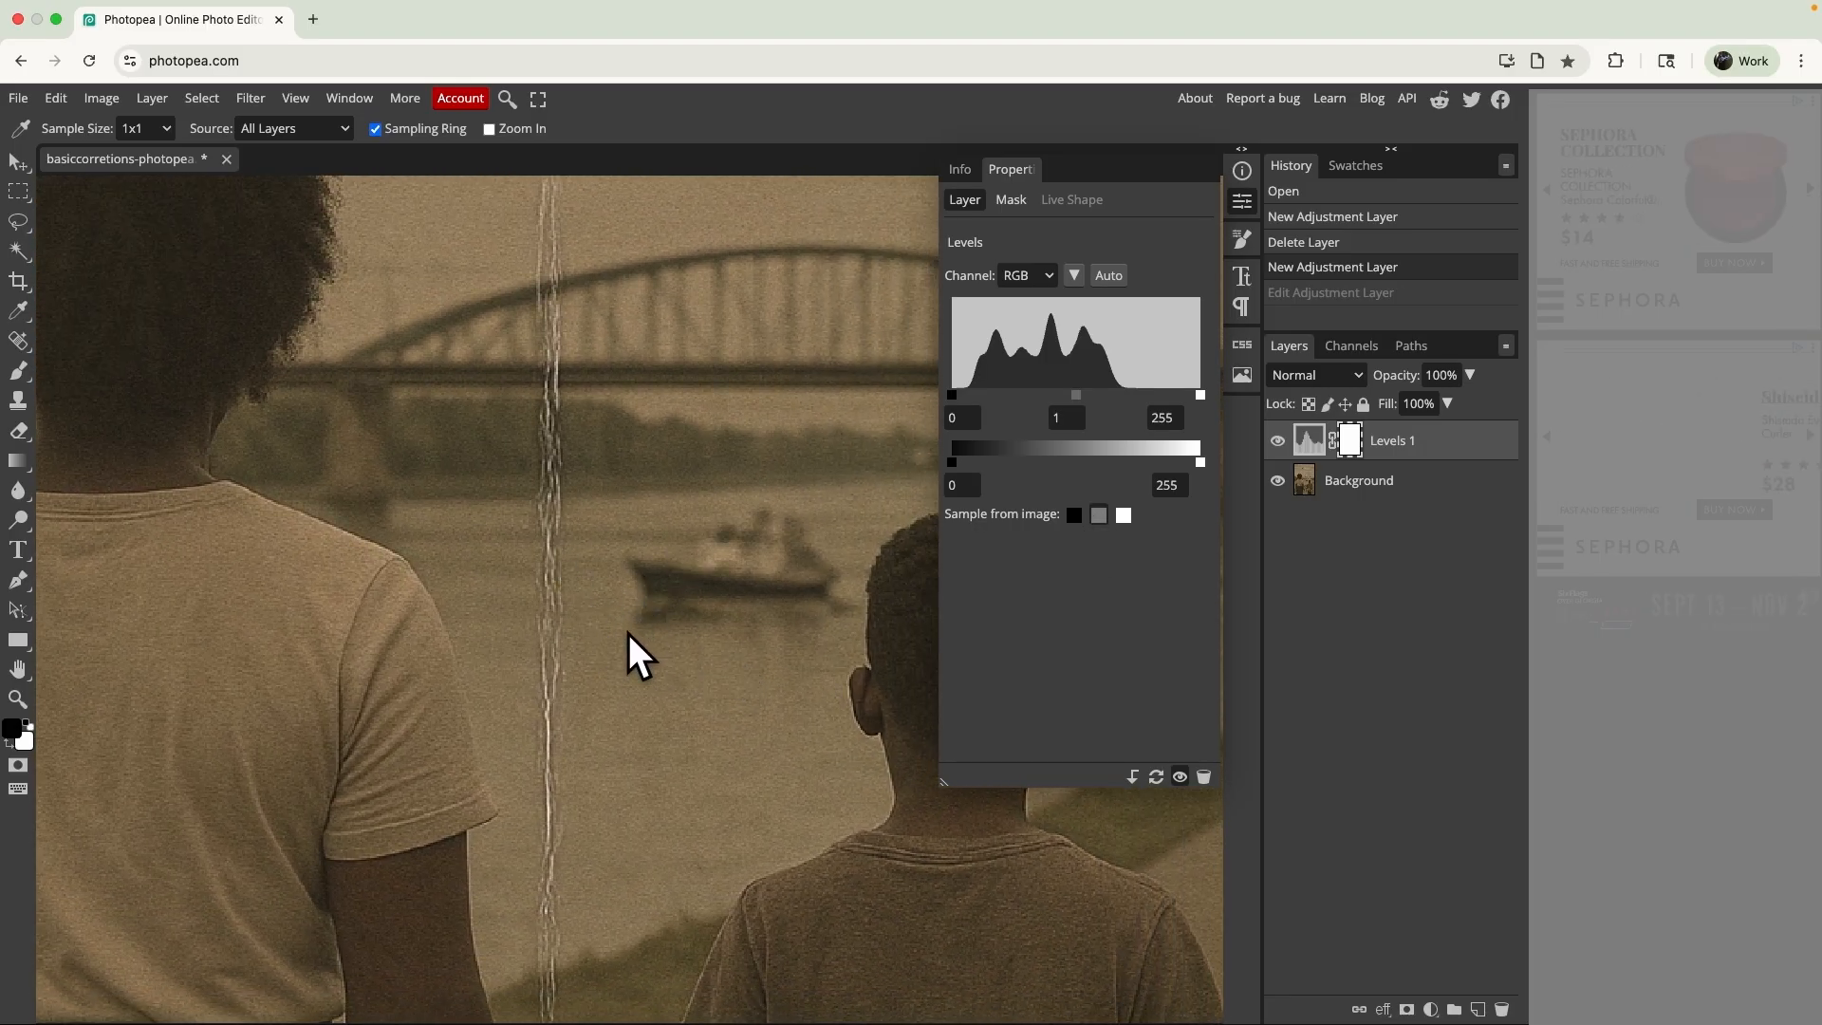
key("super+shift+z")
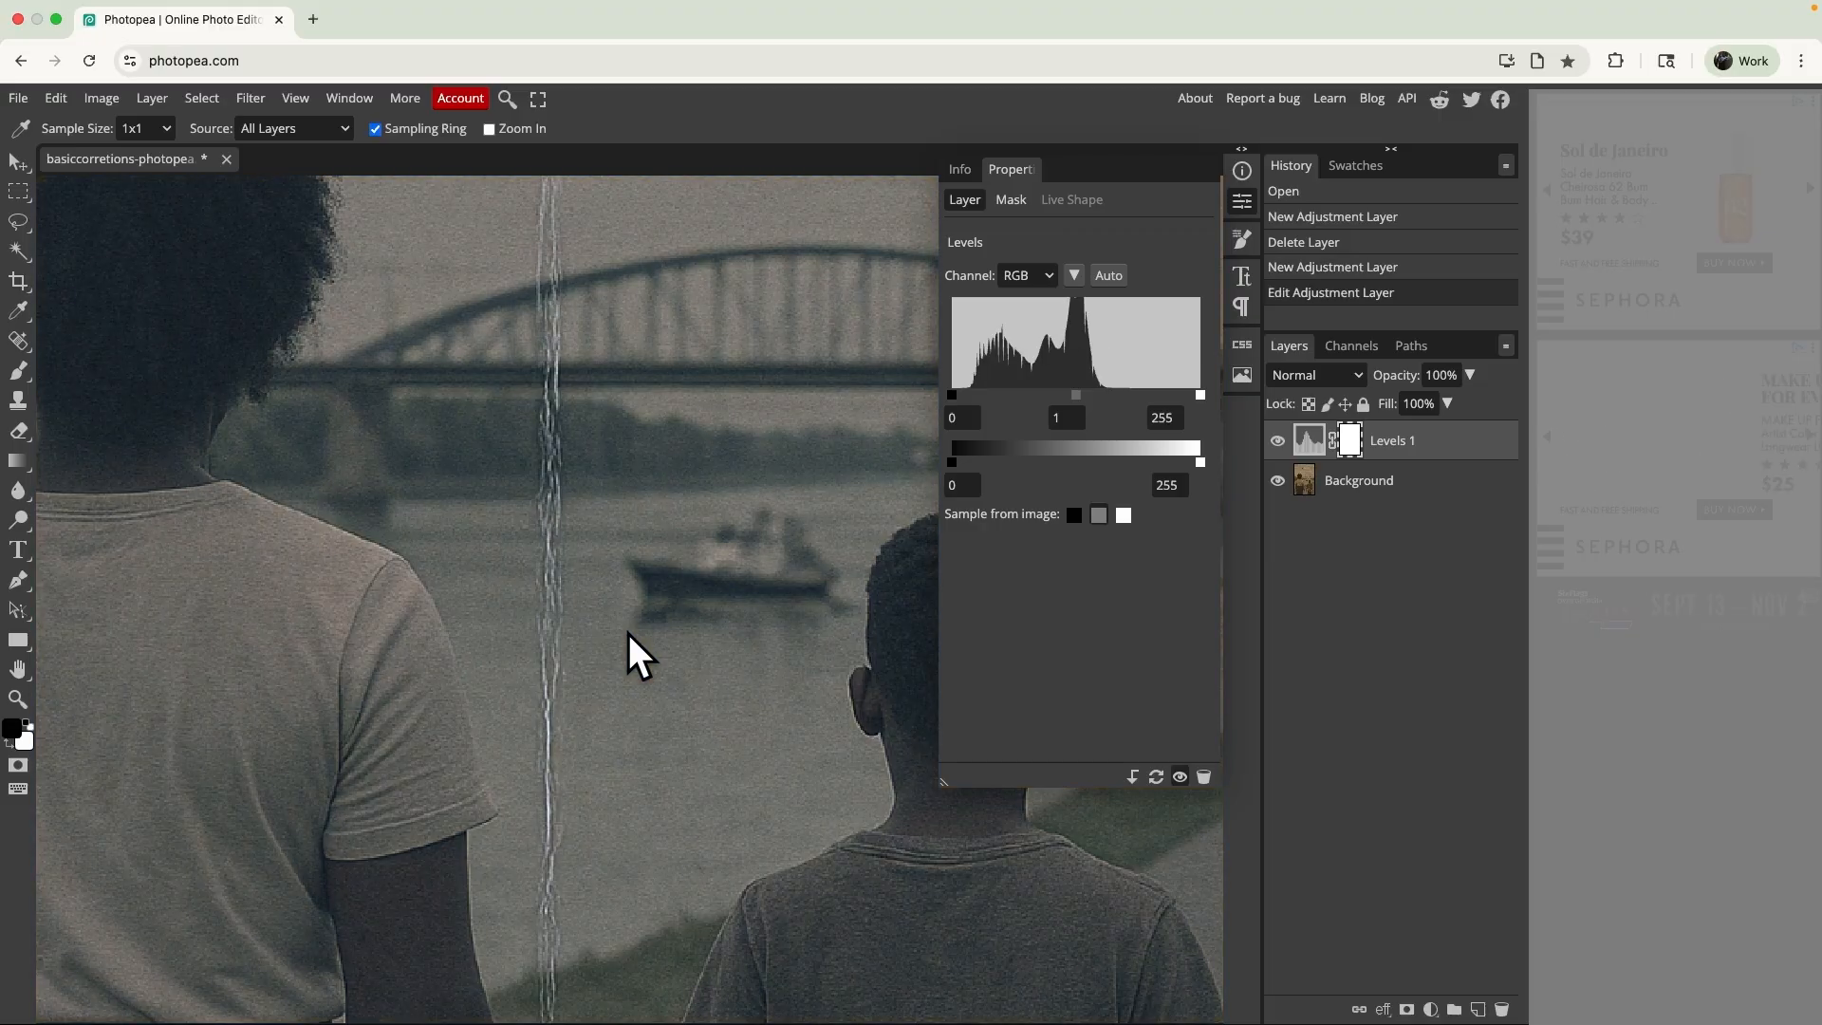
scroll(629, 634, "up", 3)
scroll(629, 634, "left", 1)
scroll(629, 634, "left", 2)
scroll(628, 635, "up", 1)
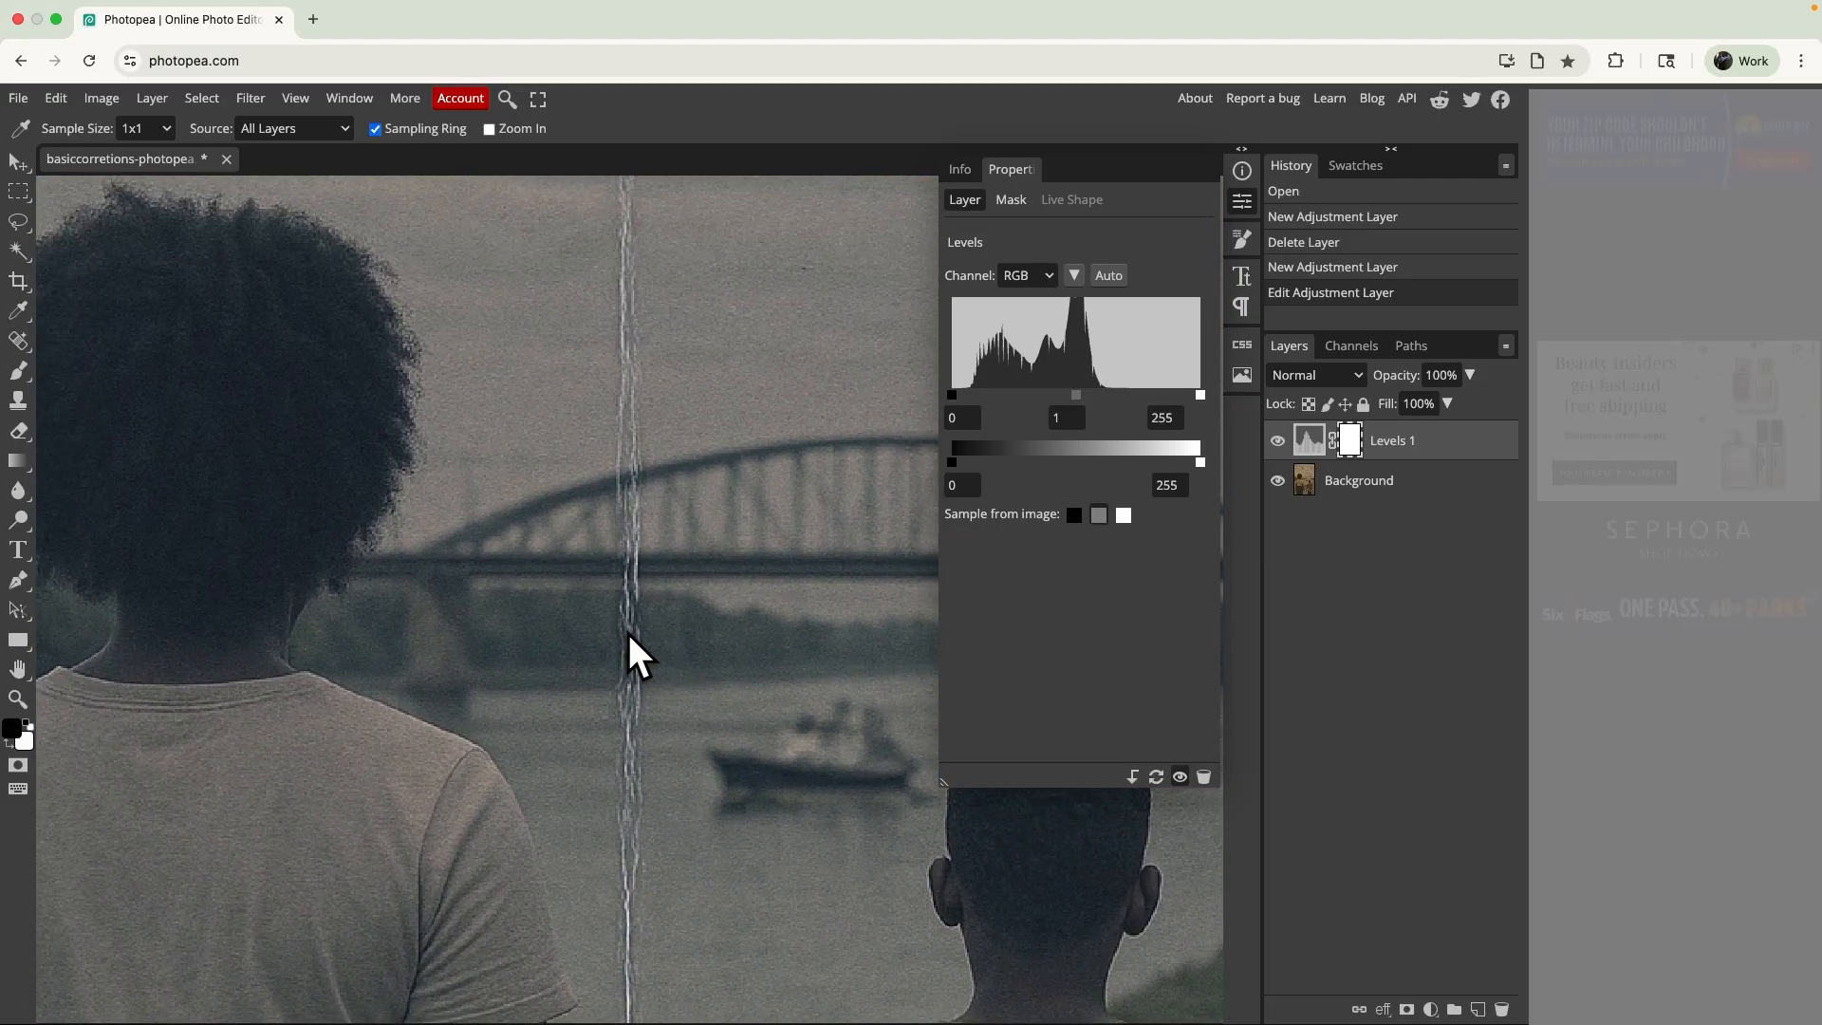
key("super+0")
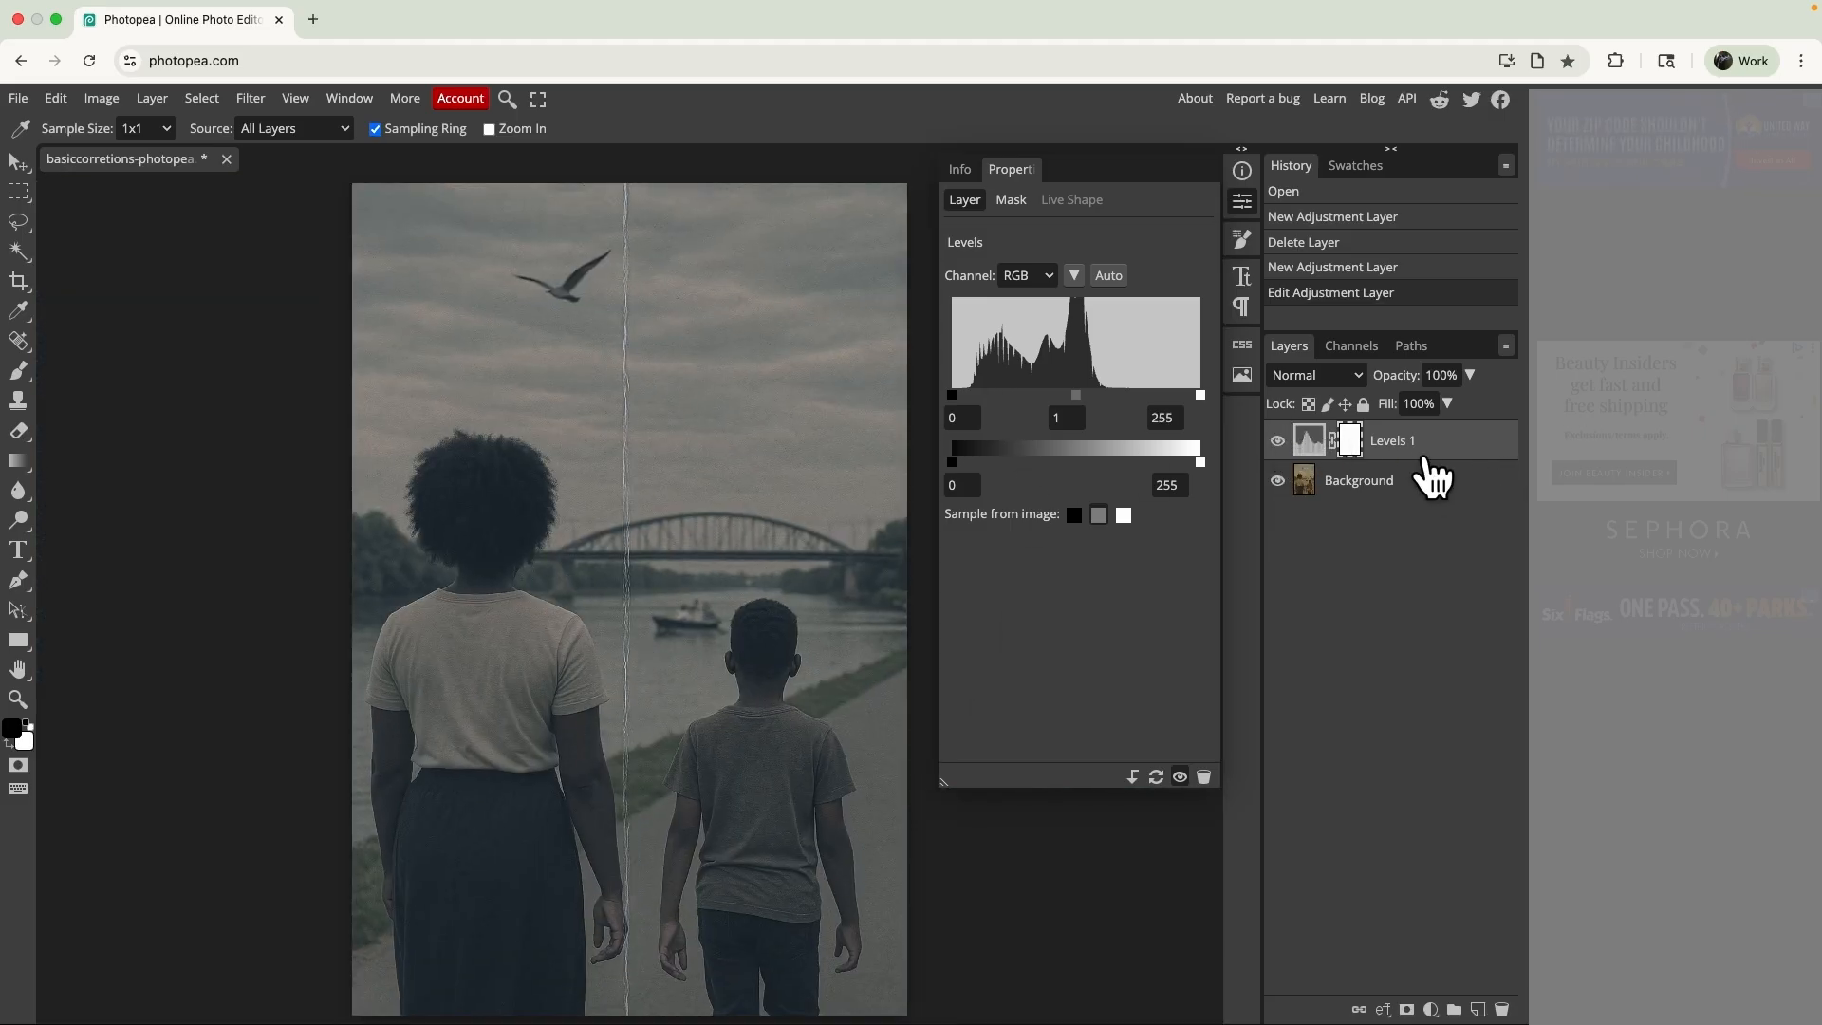
- Toggle the Levels layer's visibility to compare the photo with and without the gray point correction
left_click(1279, 440)
left_click(1280, 441)
left_click(1279, 441)
left_click(1279, 440)
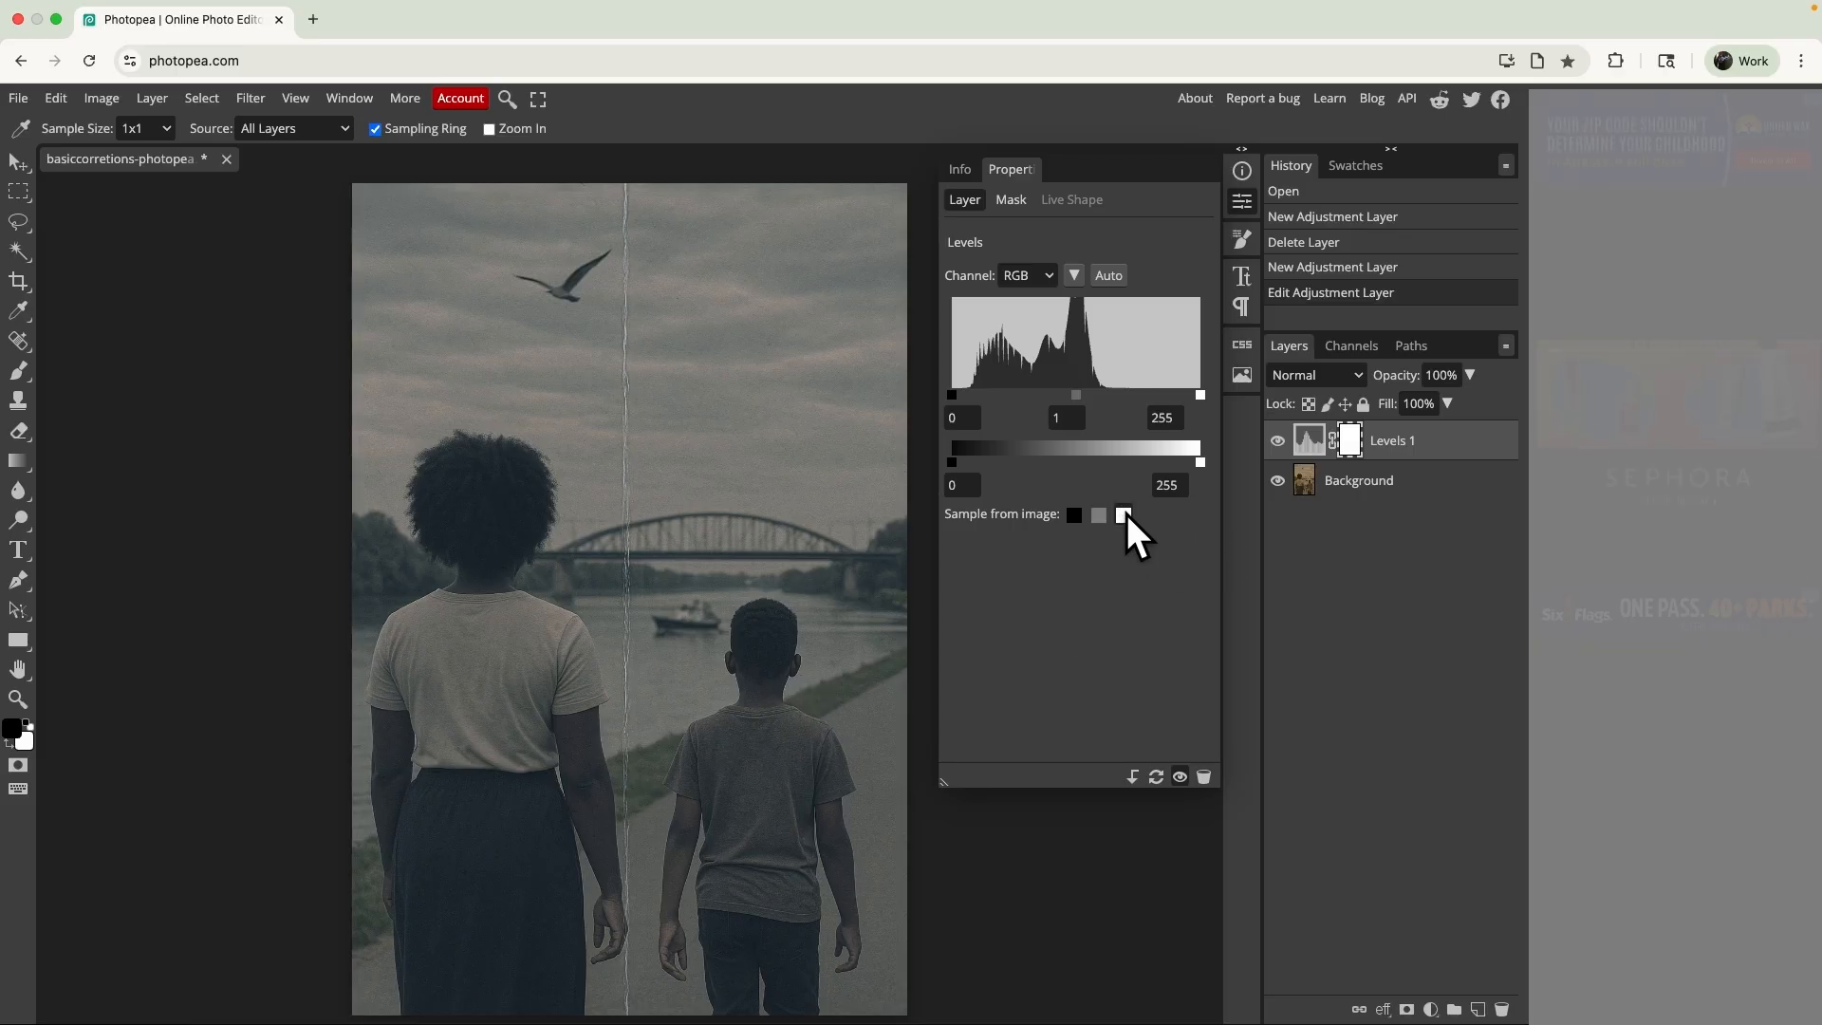
- Sample the white point for the Levels layer from the light shoulder of the woman's T-shirt
scroll(670, 613, "up", 10)
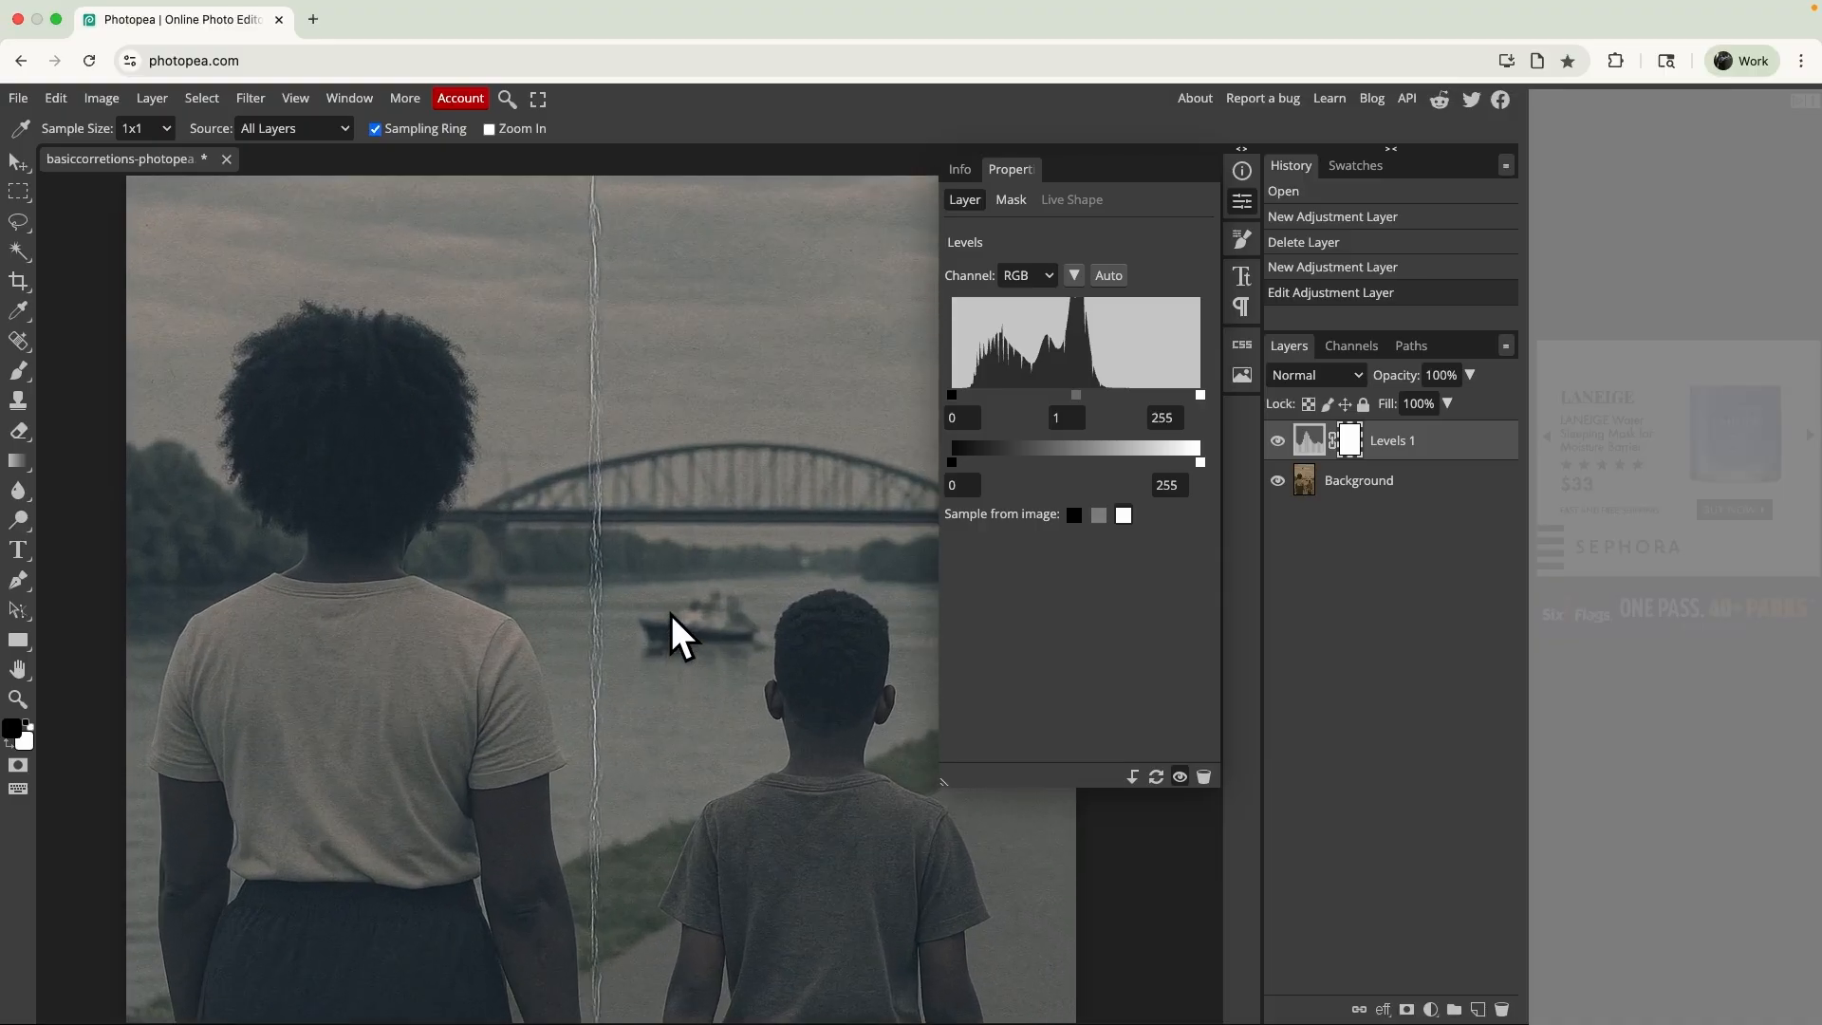
scroll(670, 613, "right", 2)
scroll(670, 613, "up", 1)
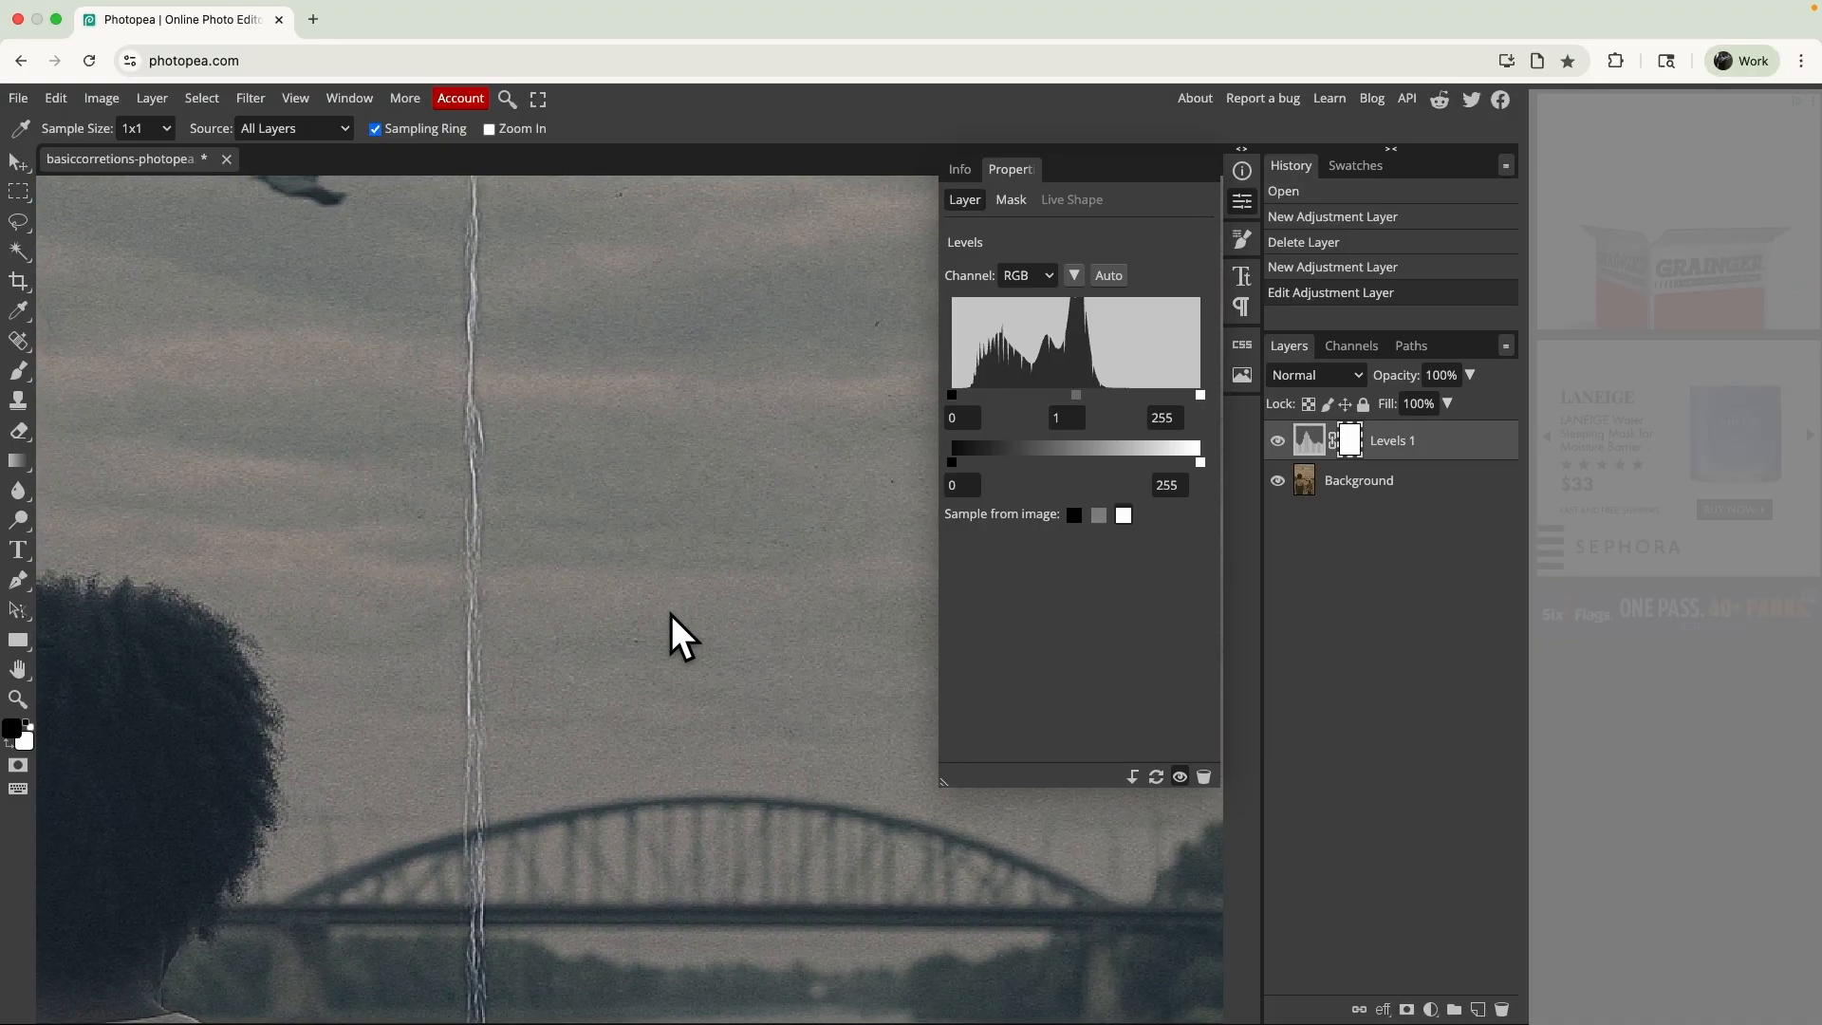
scroll(594, 578, "down", 5)
scroll(594, 578, "left", 3)
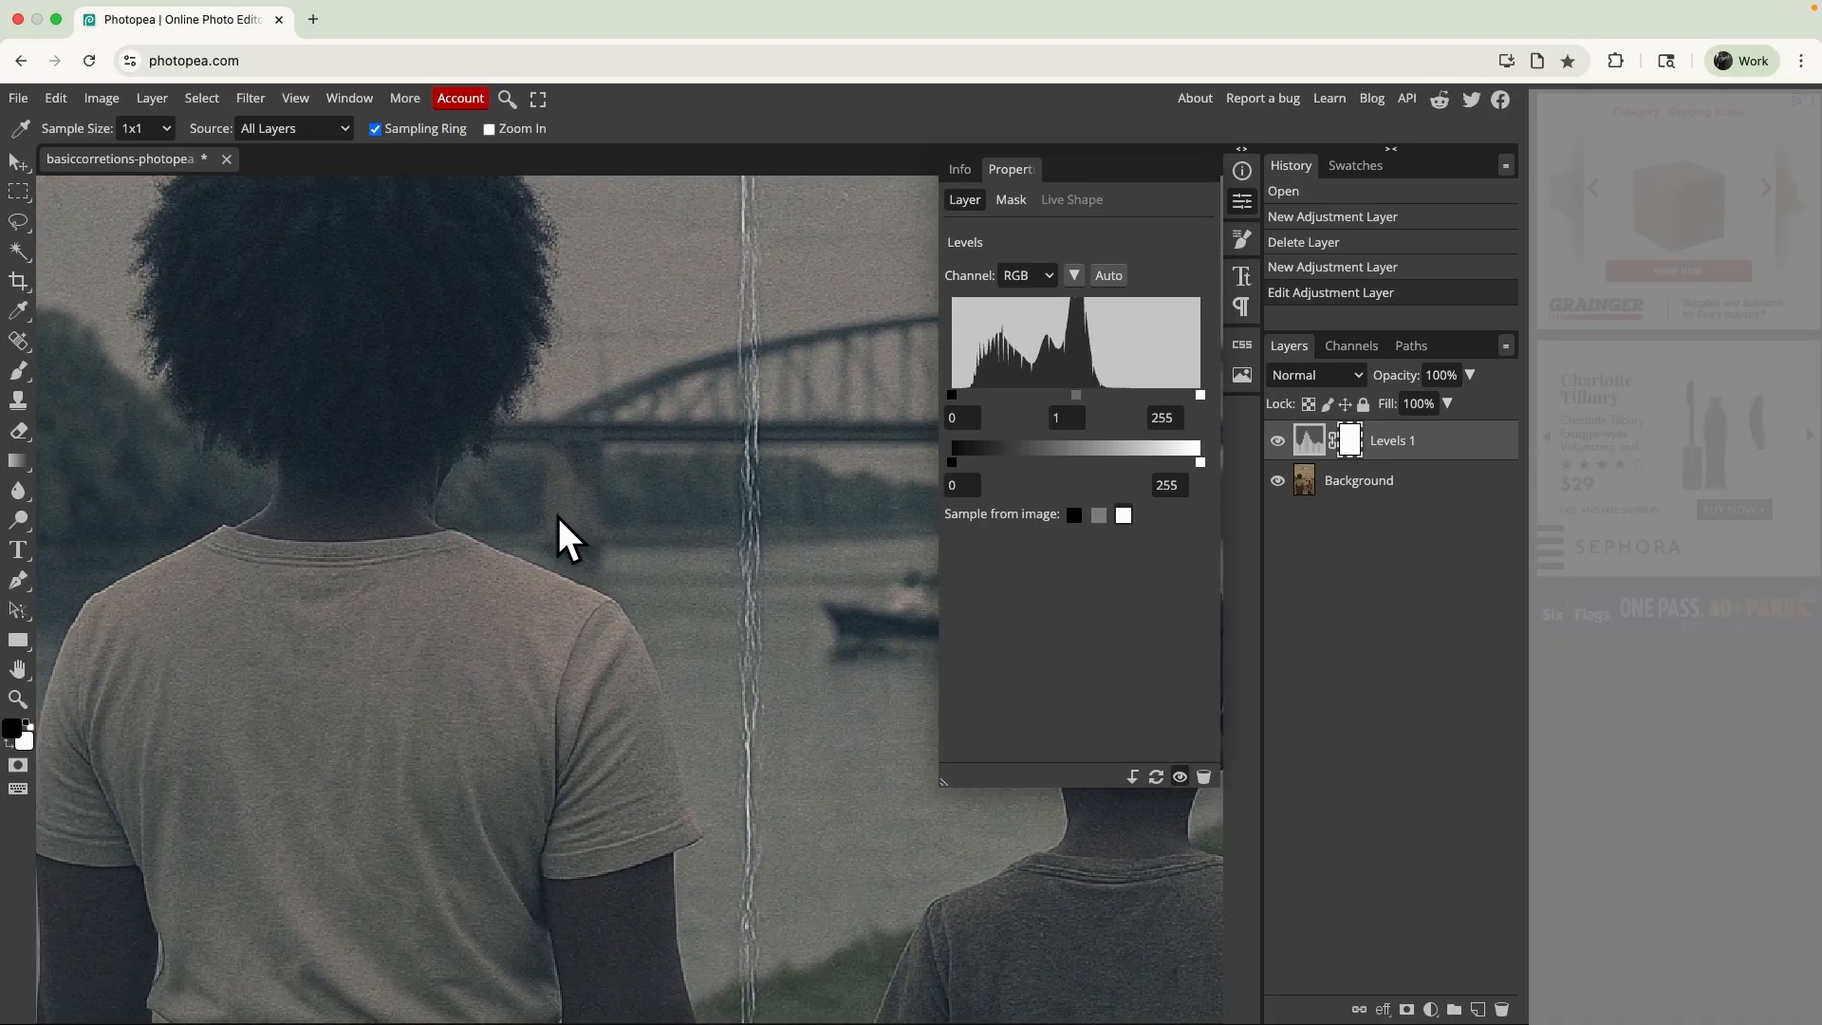
left_click(571, 586)
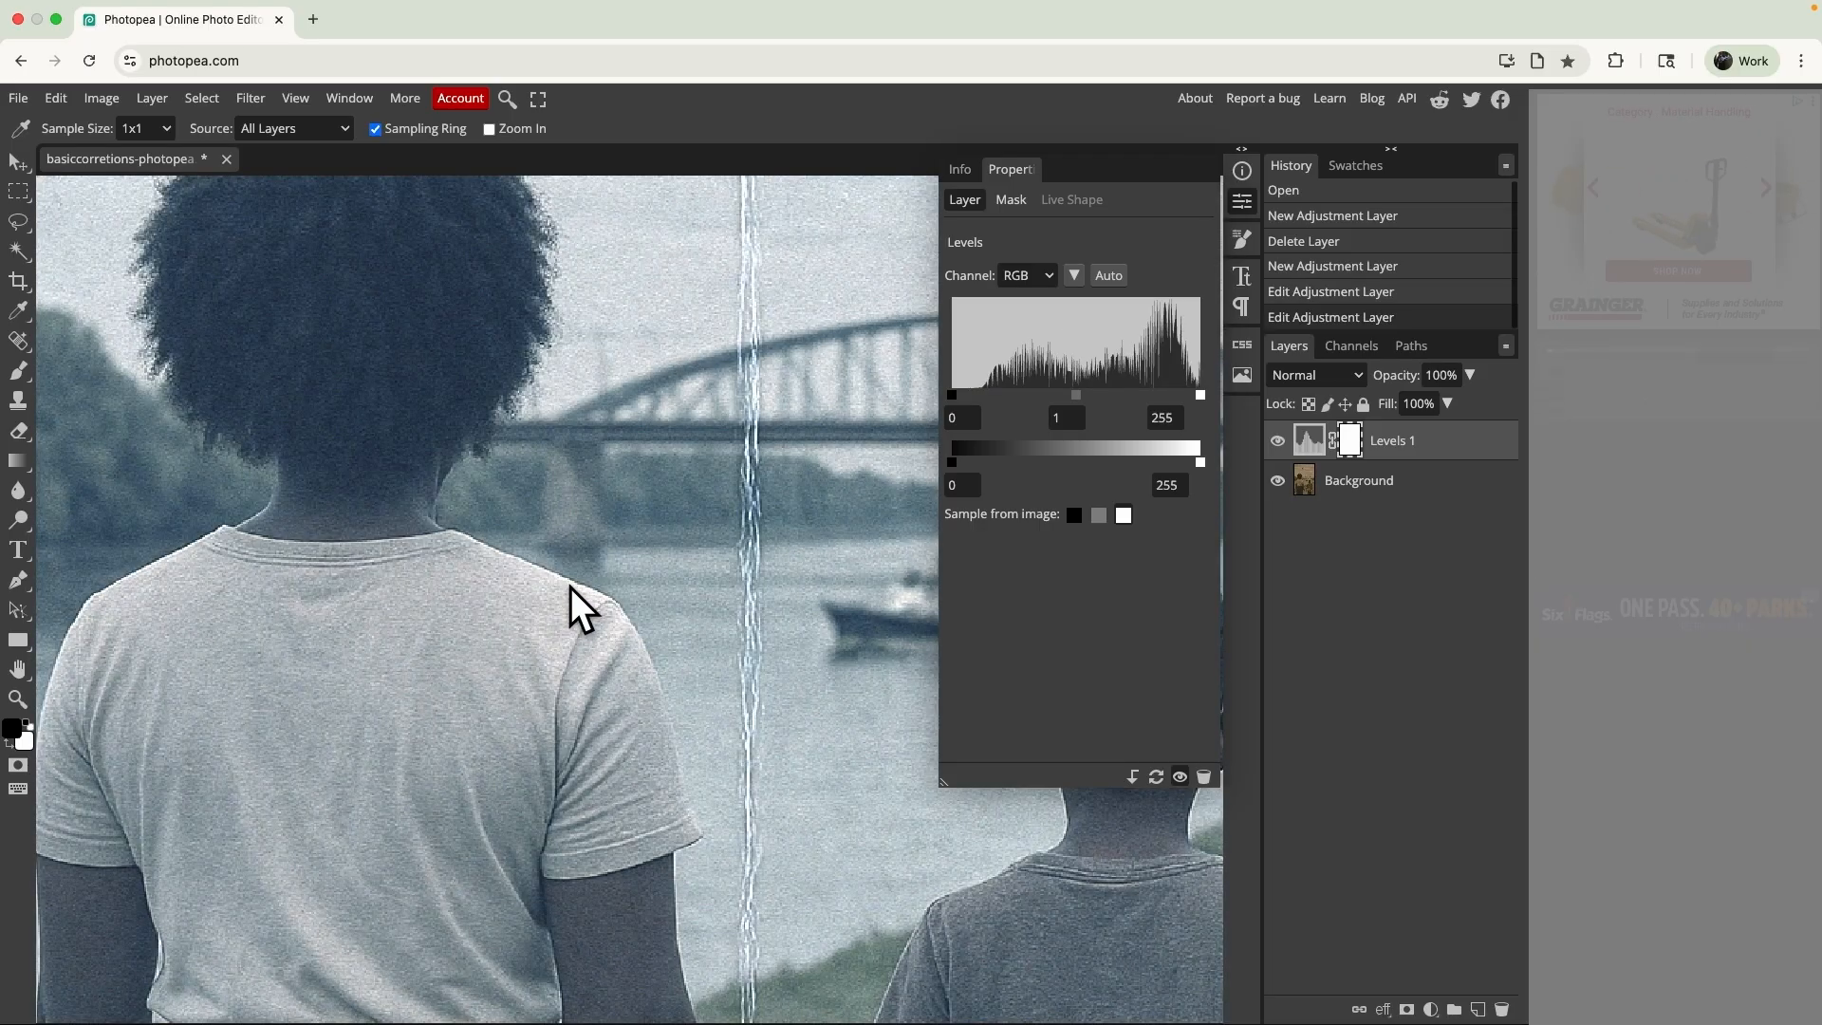
- Examine the corrected photo up close and as a whole, comparing it with the original by toggling the Levels layer
scroll(571, 588, "up", 3)
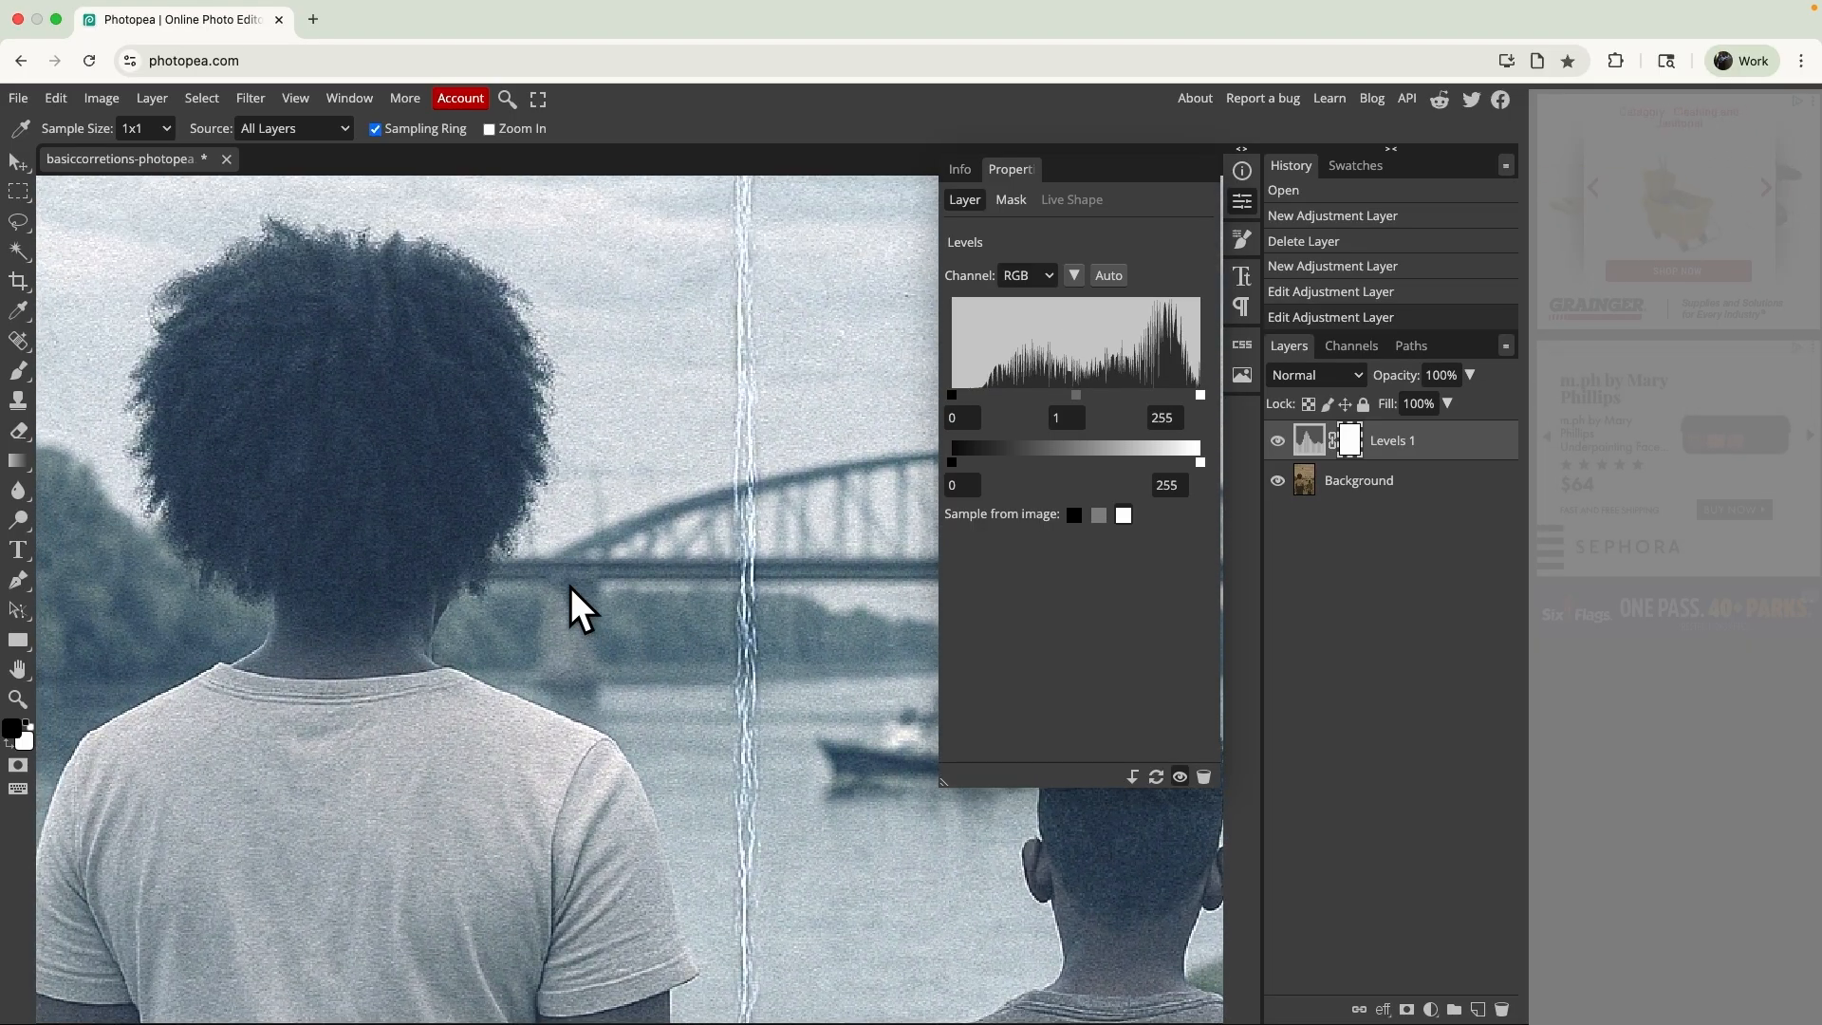
key("ctrl+0")
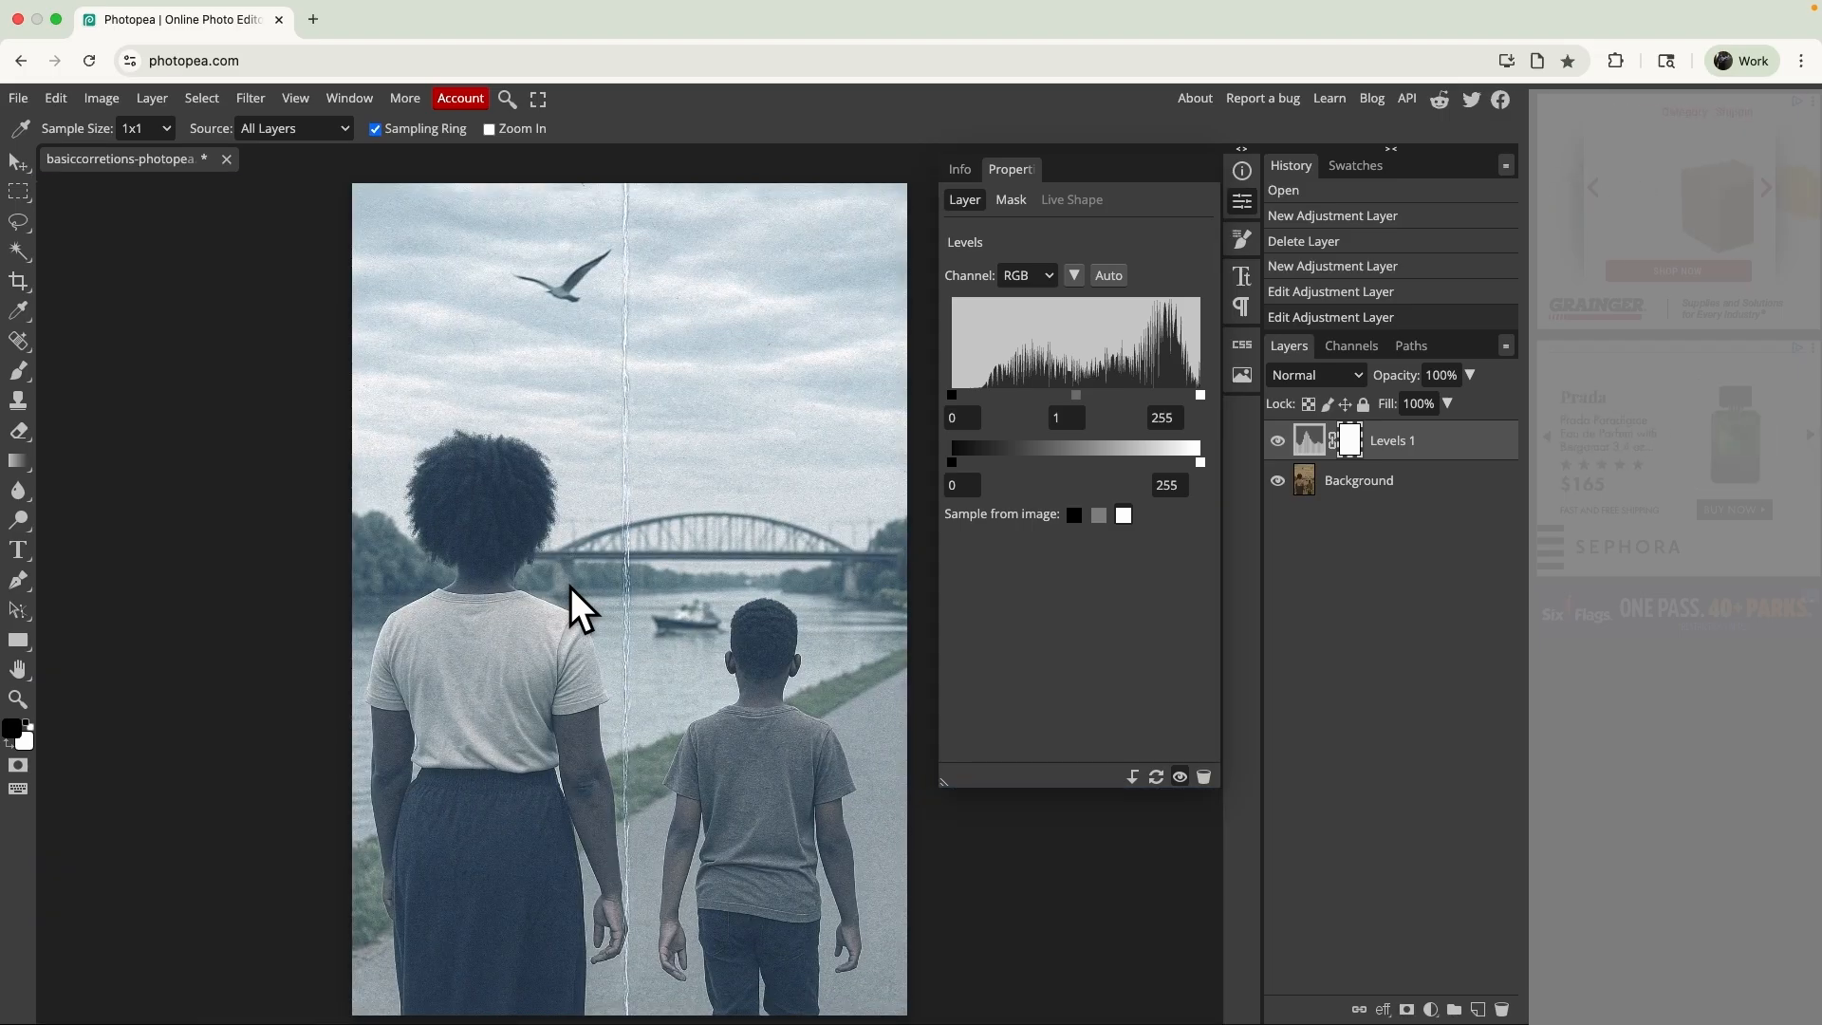
scroll(572, 586, "up", 5)
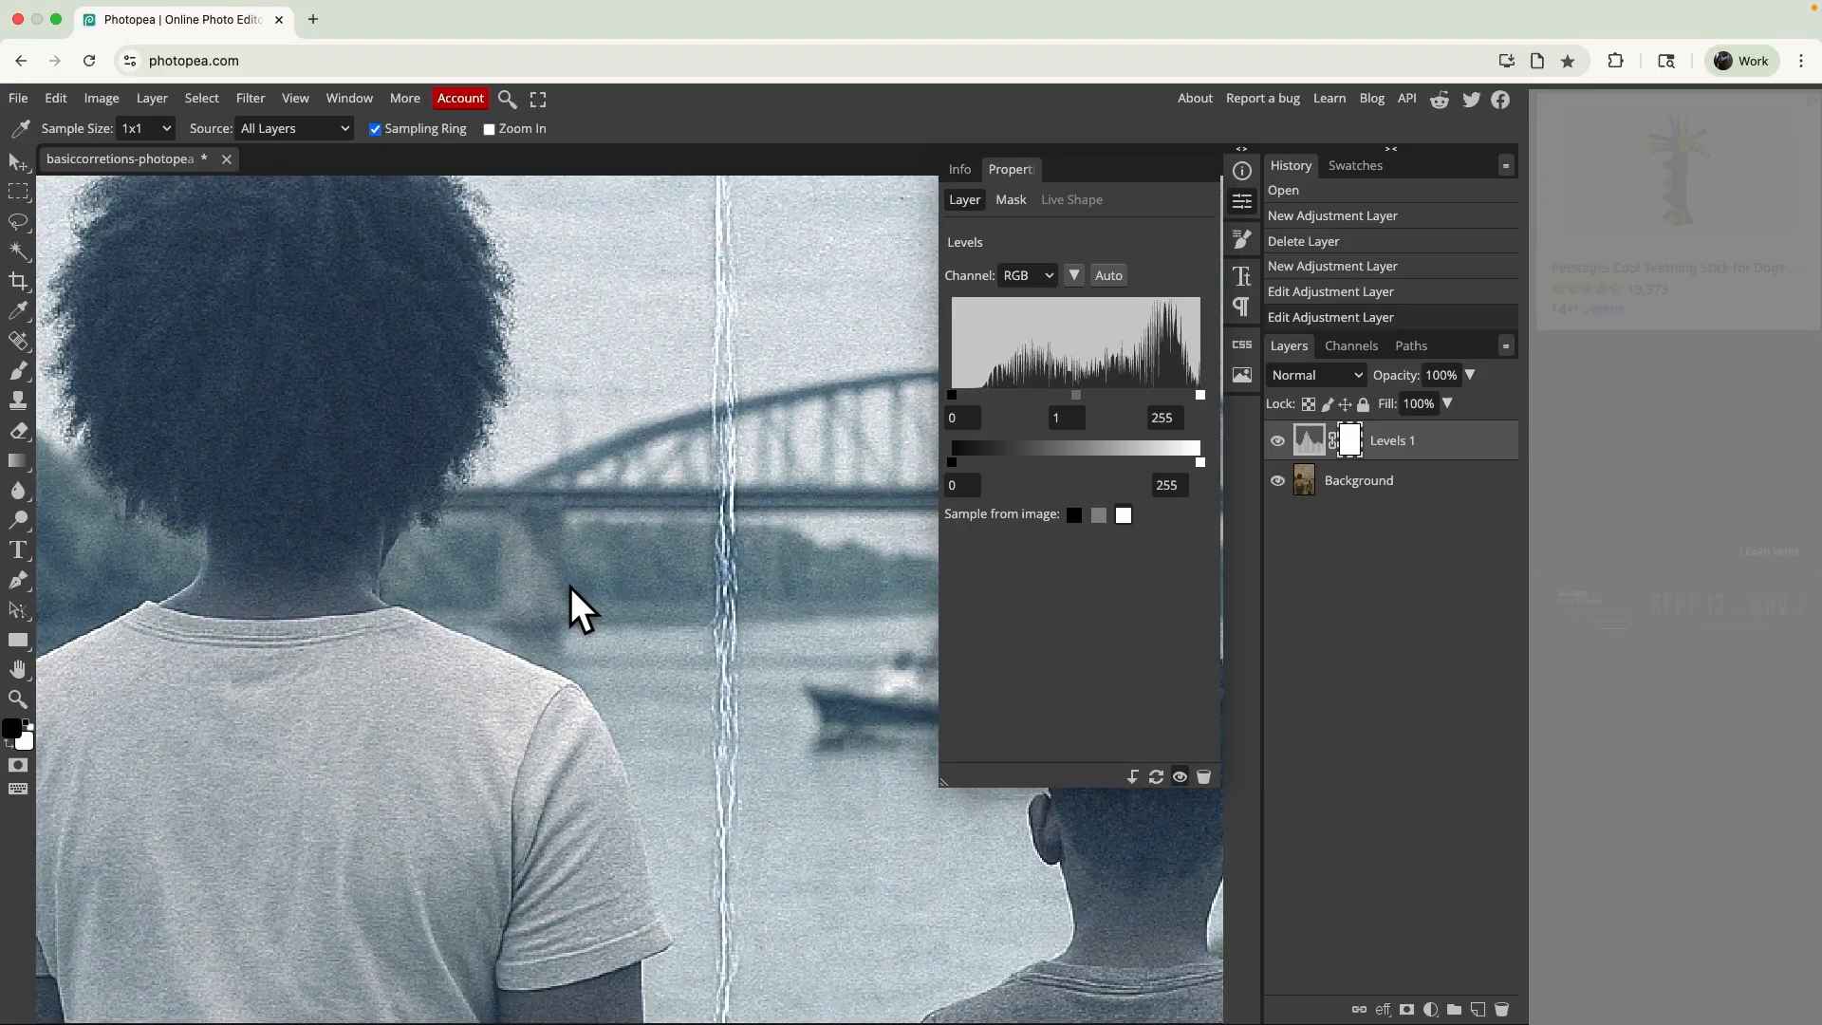
scroll(571, 586, "down", 2)
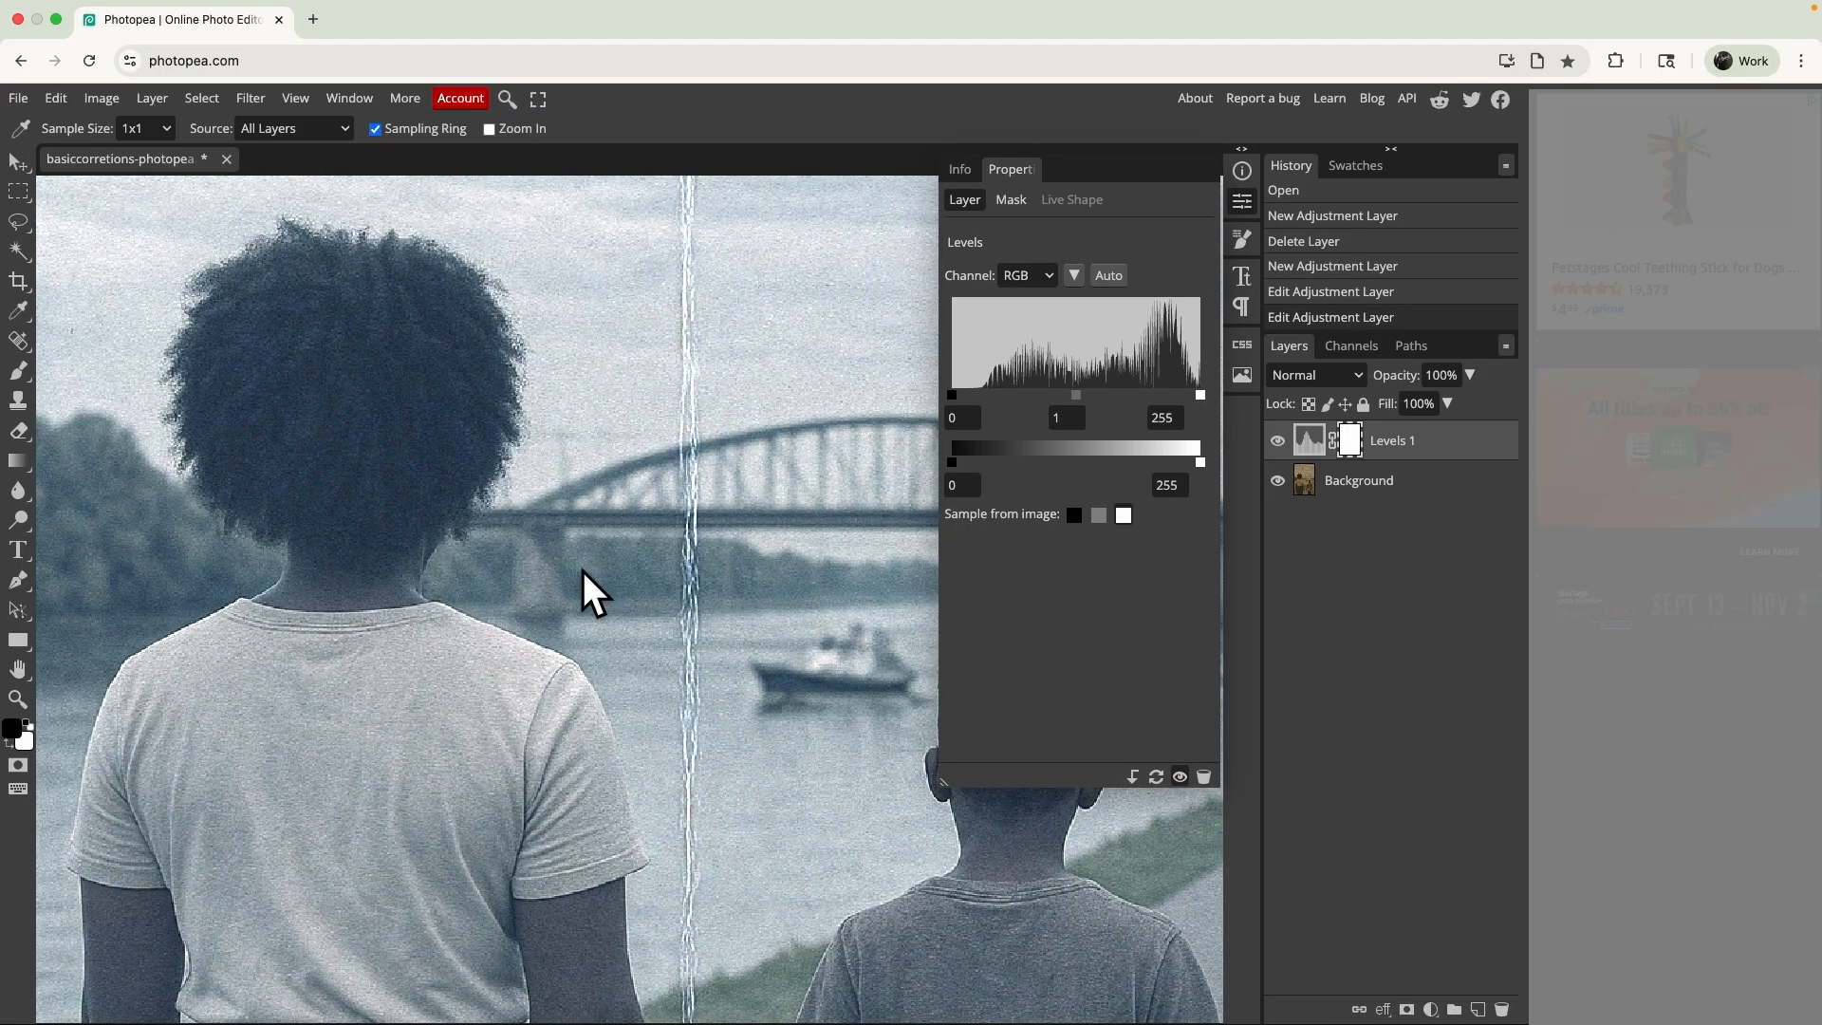
scroll(583, 571, "down", 5)
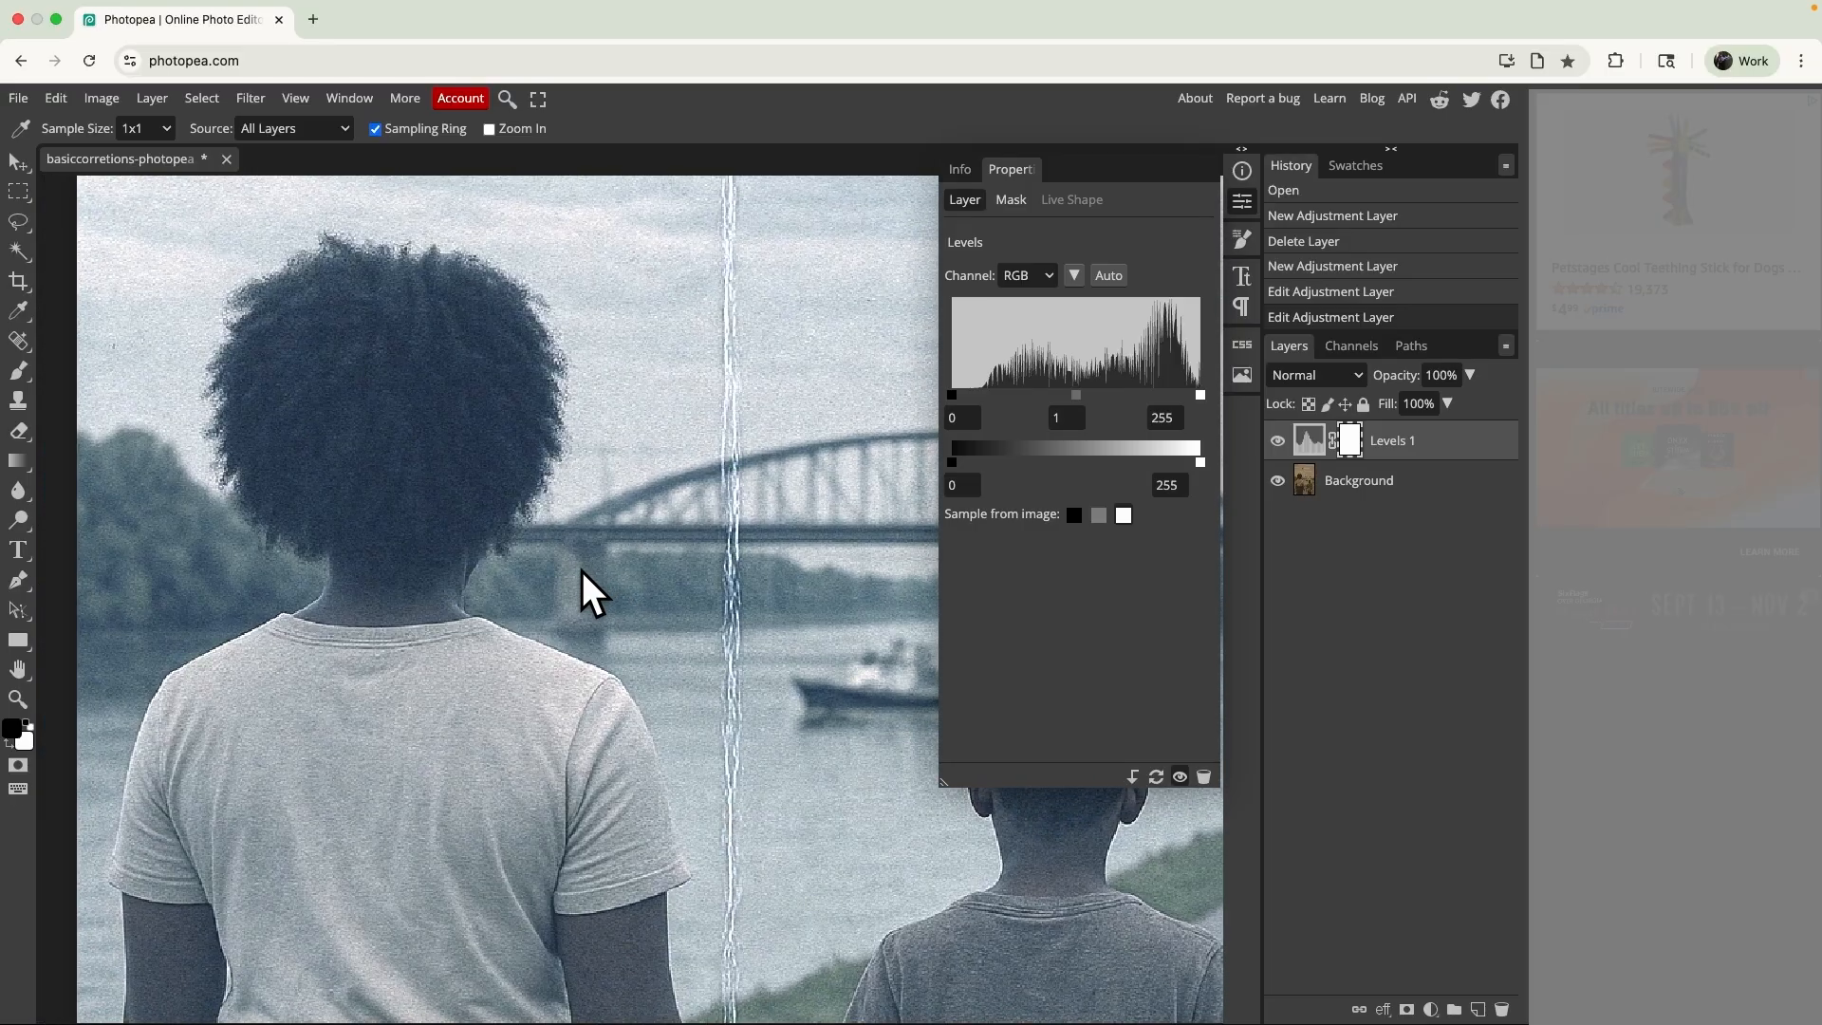
scroll(583, 572, "up", 3)
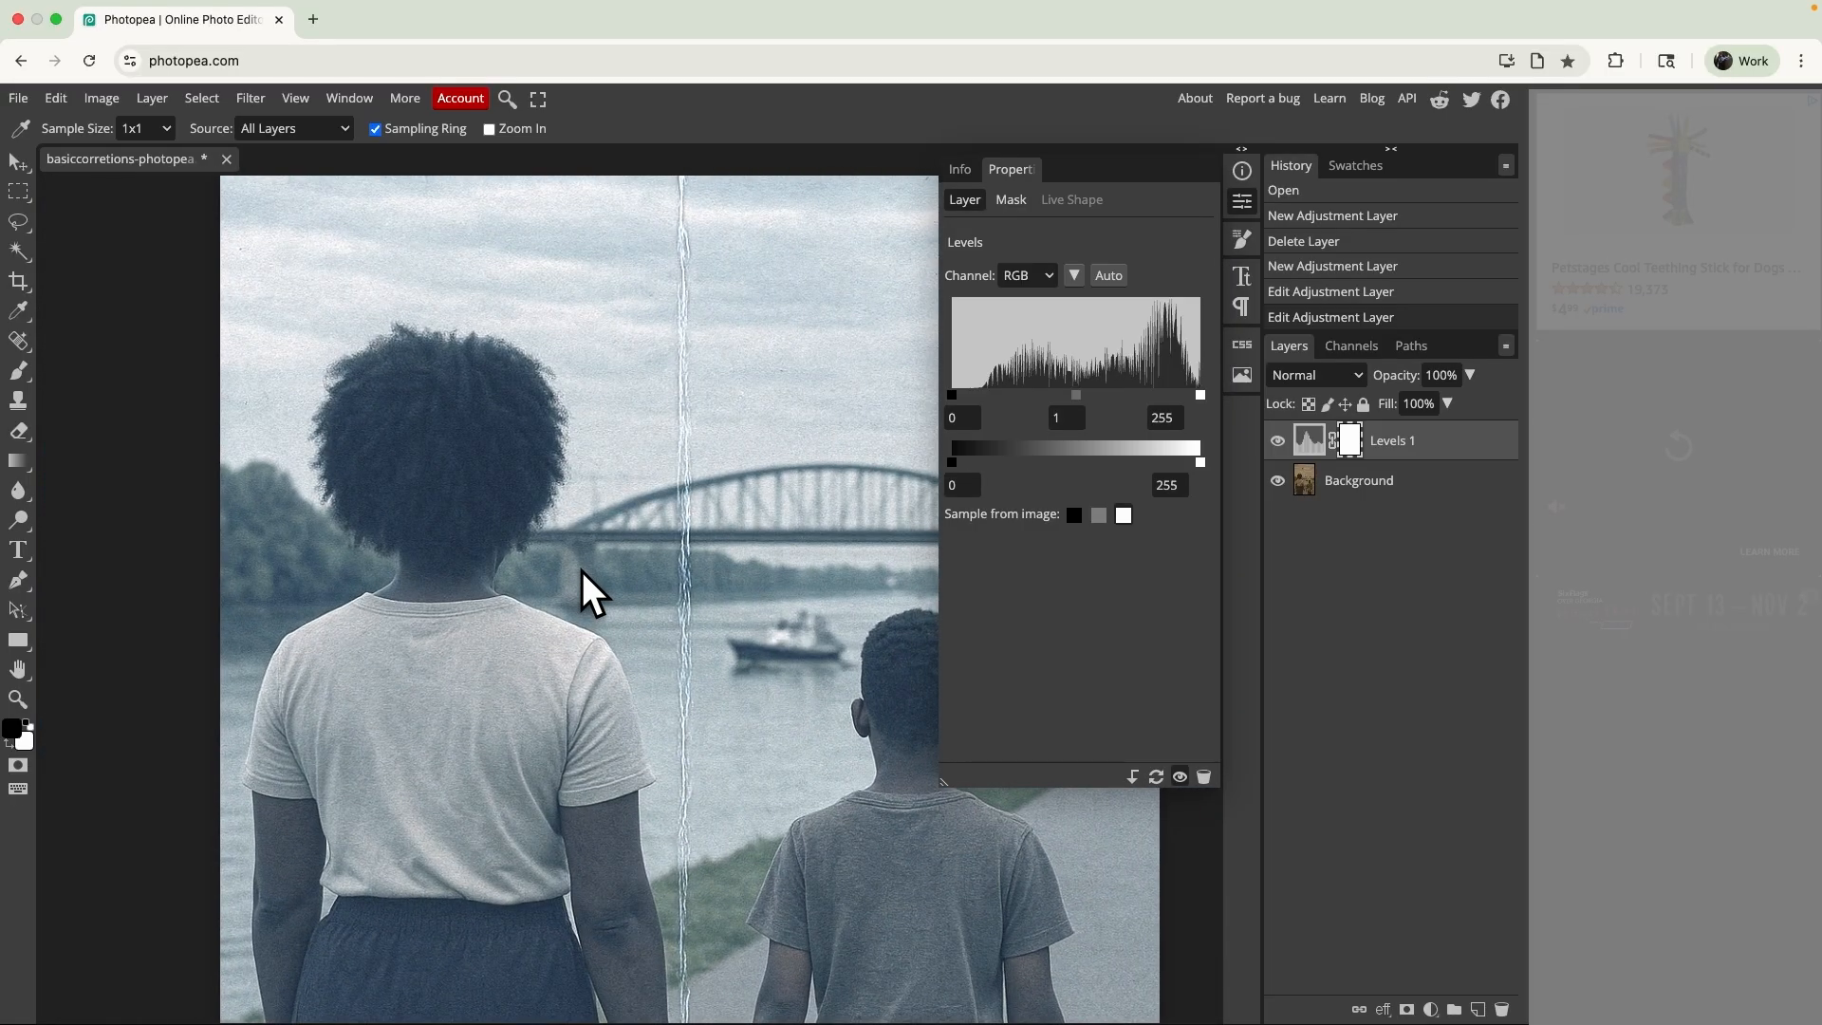
scroll(583, 571, "down", 3)
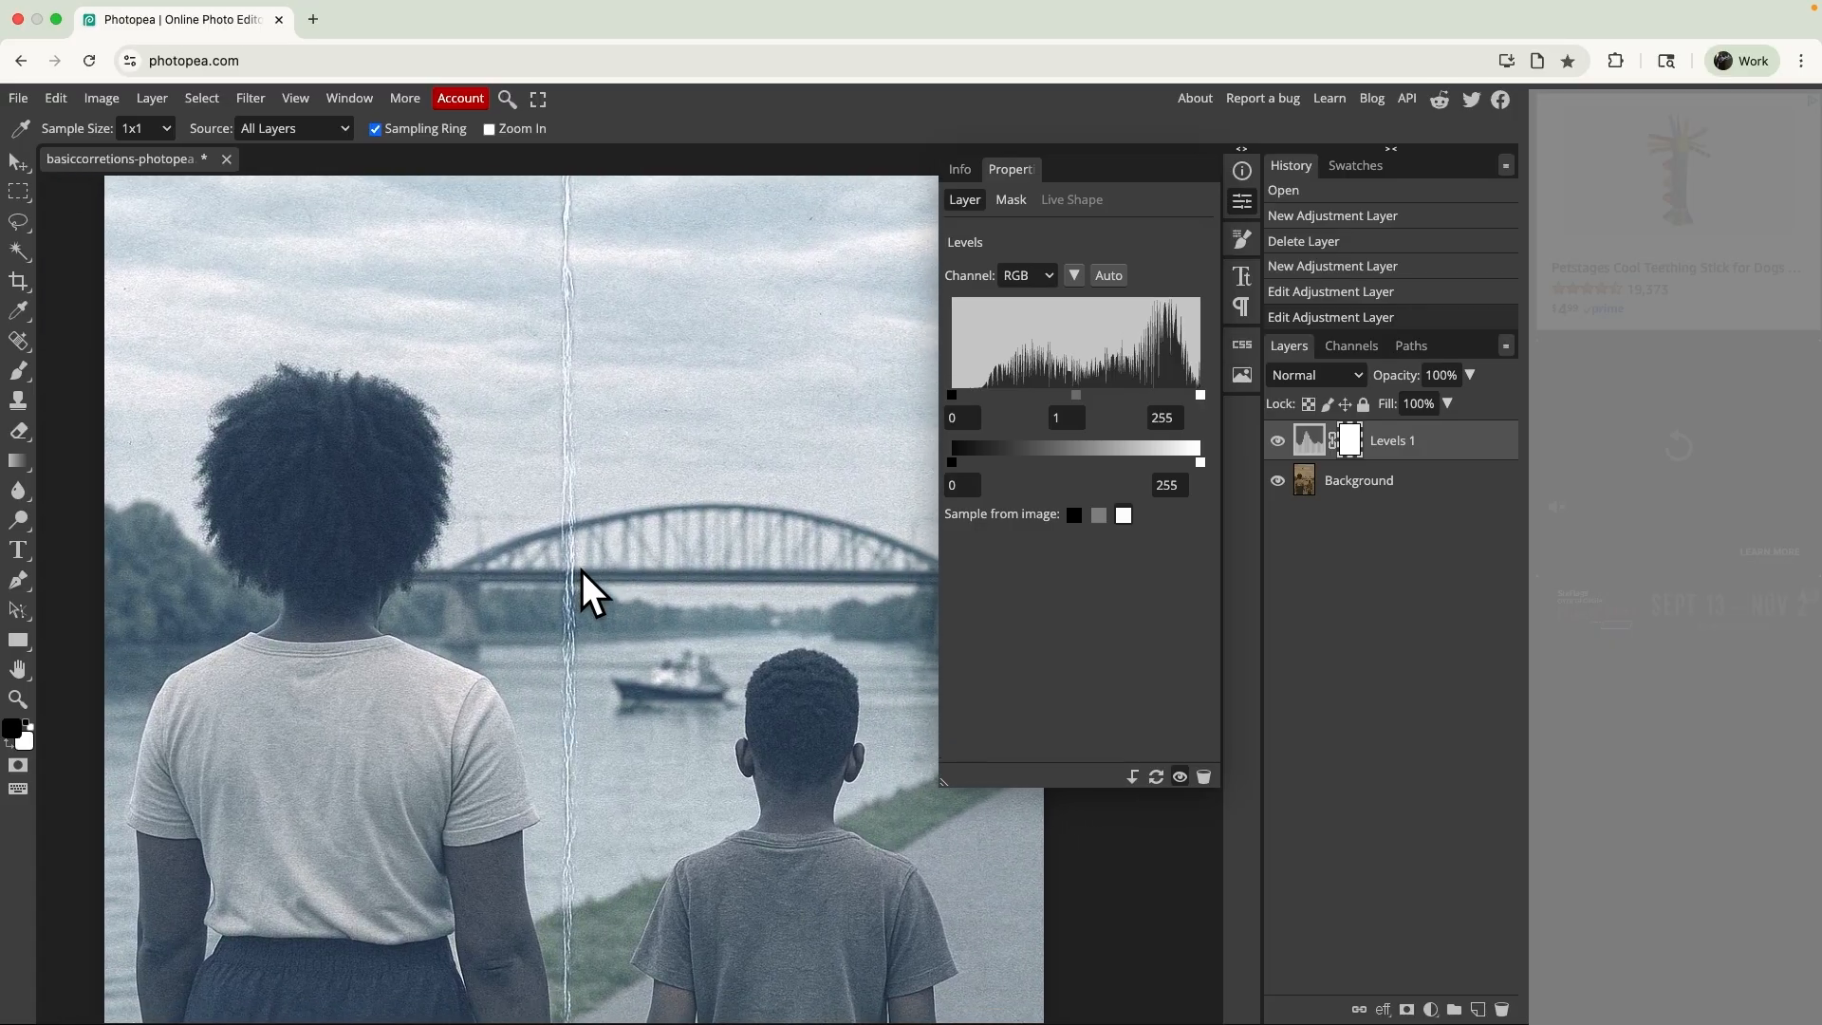
scroll(583, 571, "down", 2)
left_click(1278, 441)
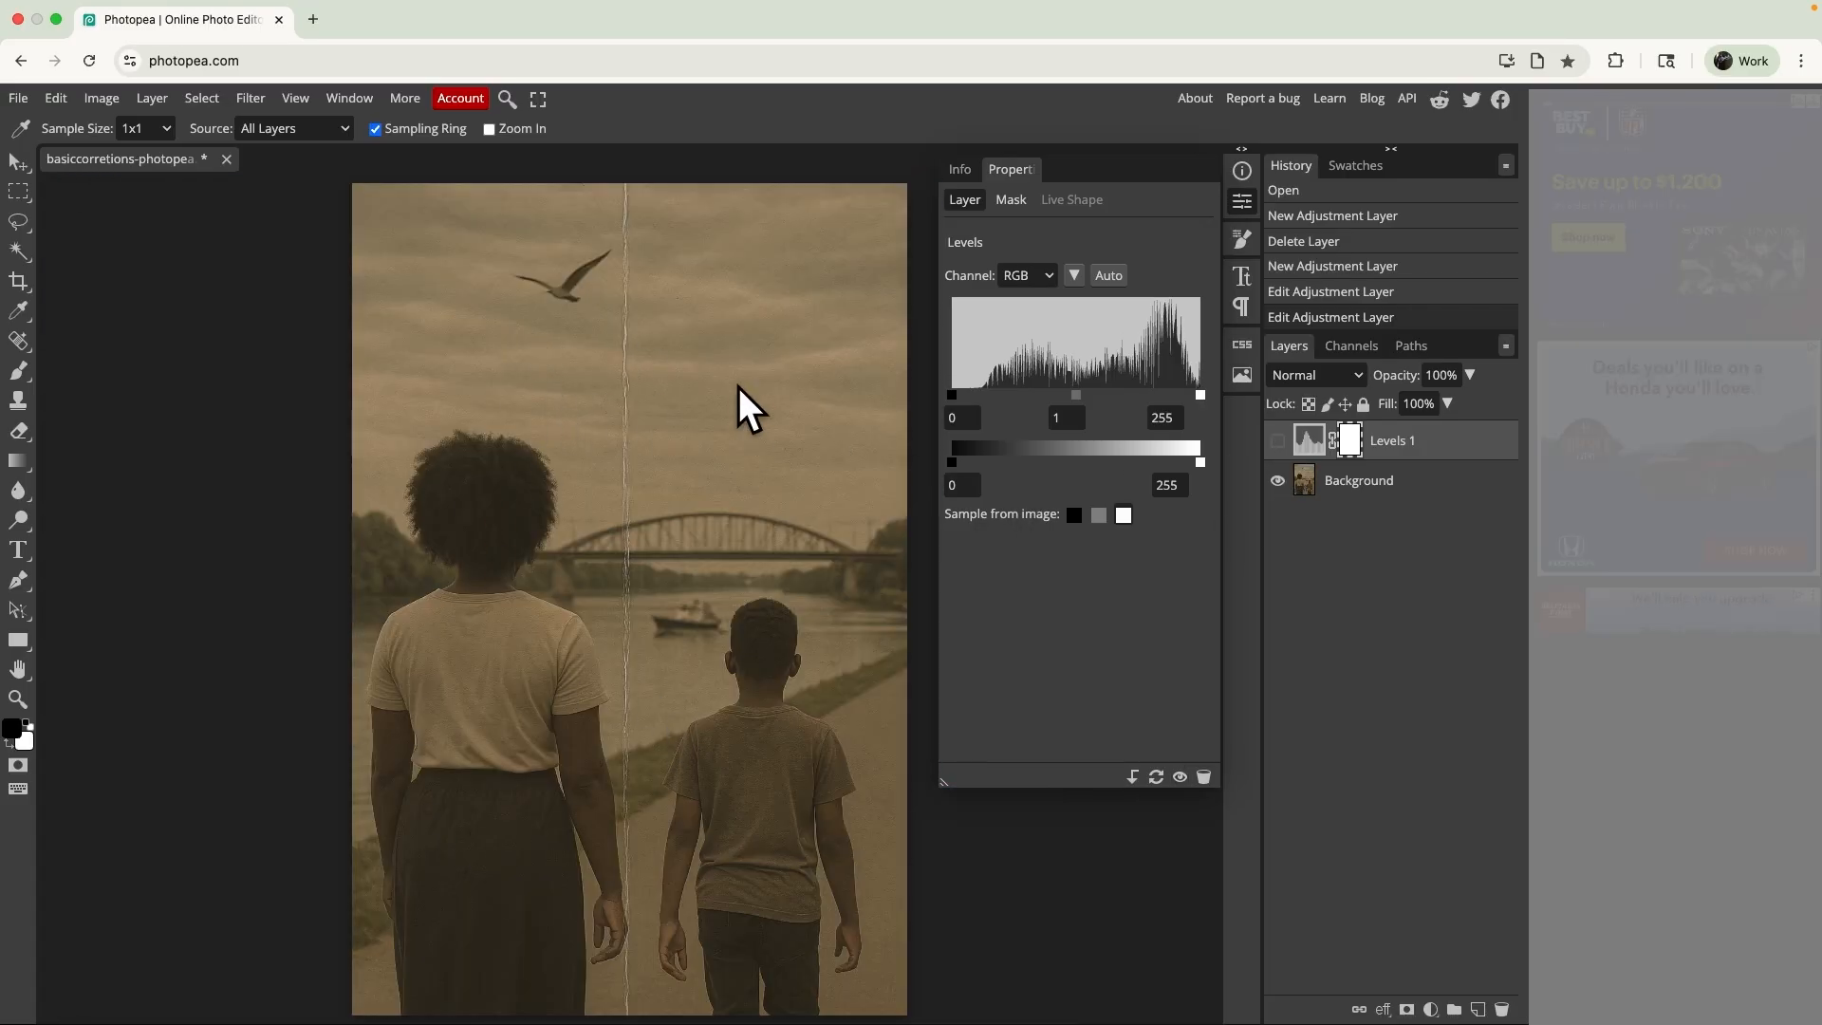
left_click(1279, 442)
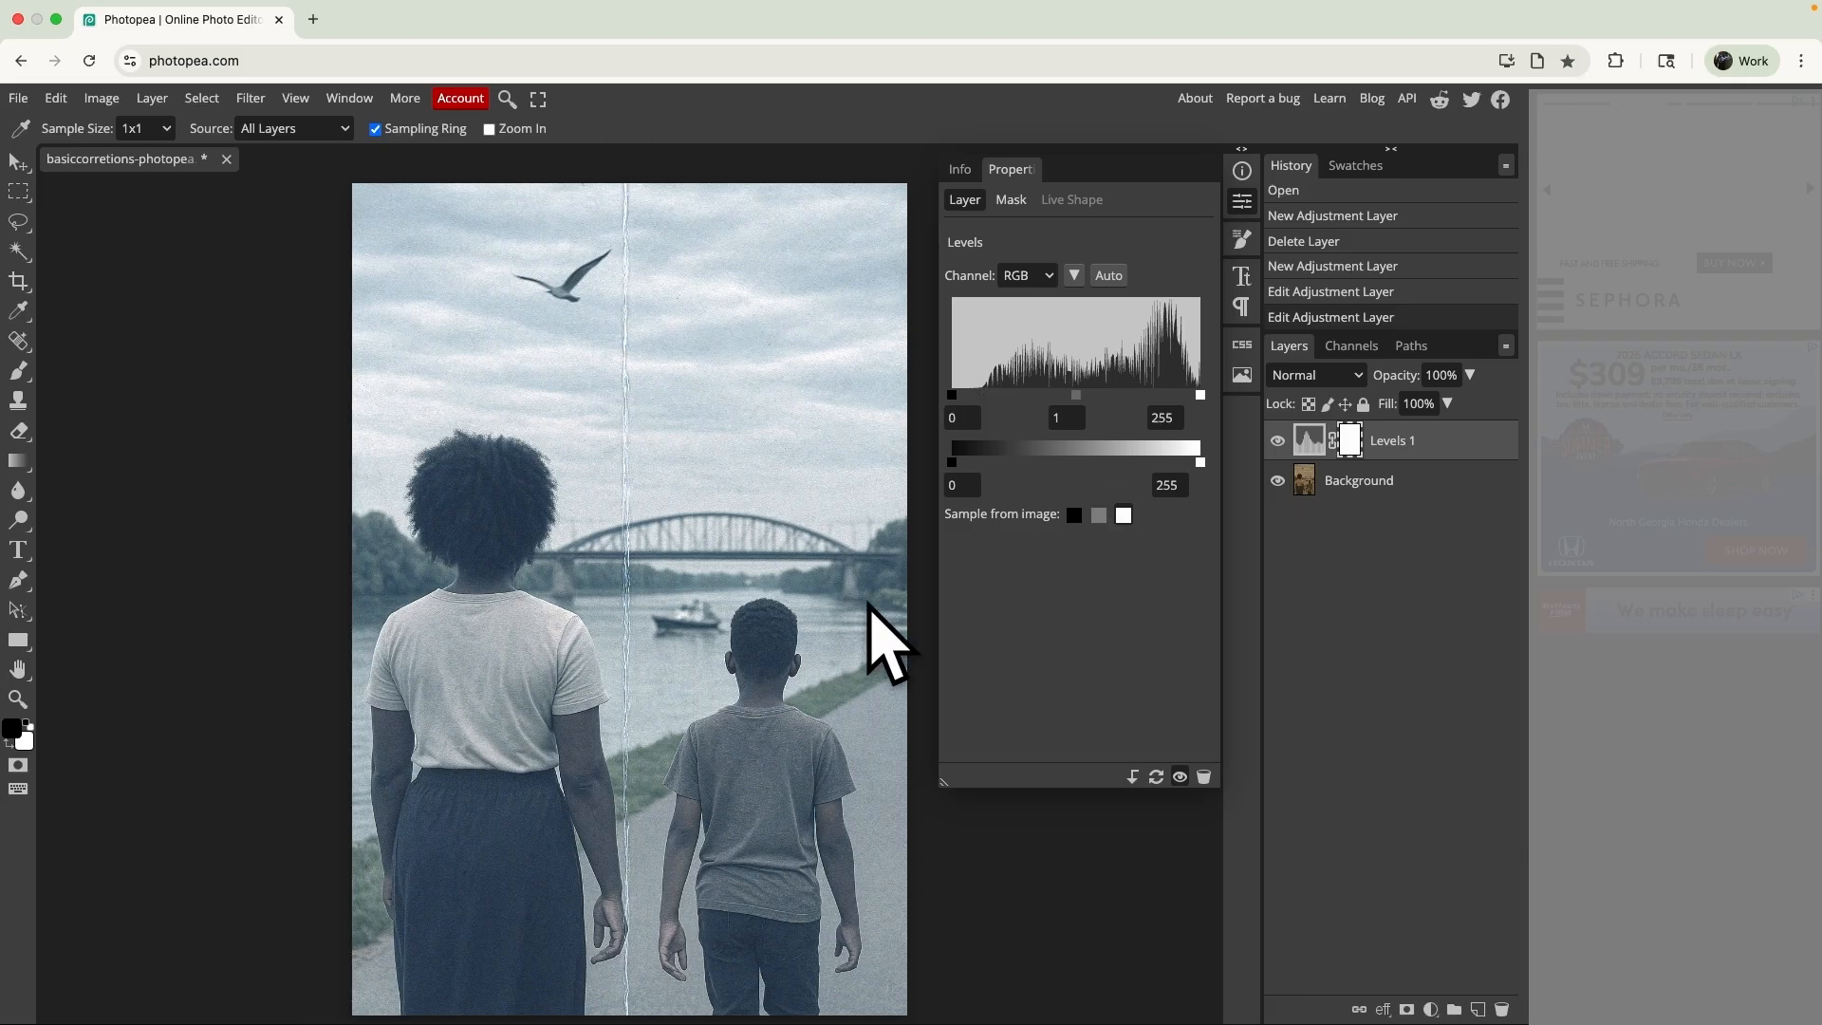
- Set the Levels layer's RGB input black point to 30
left_click_drag(960, 392, 966, 397)
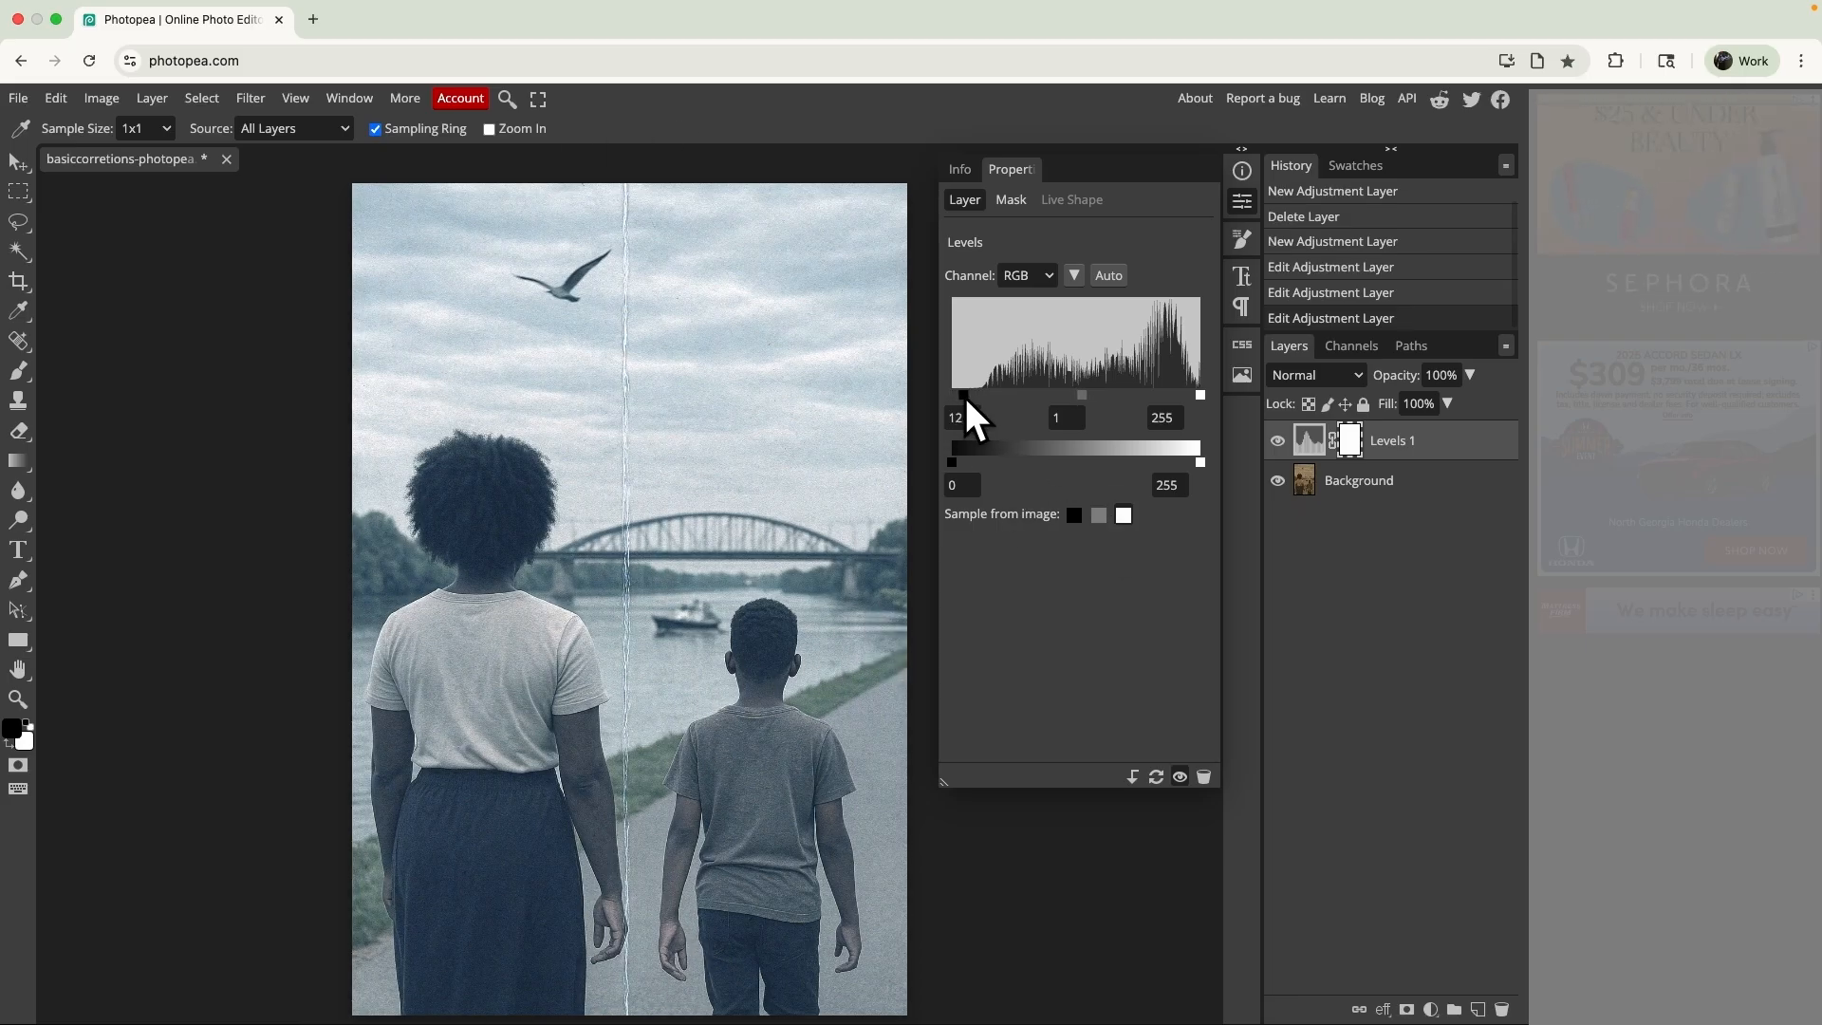
left_click(958, 420)
double_click(976, 408)
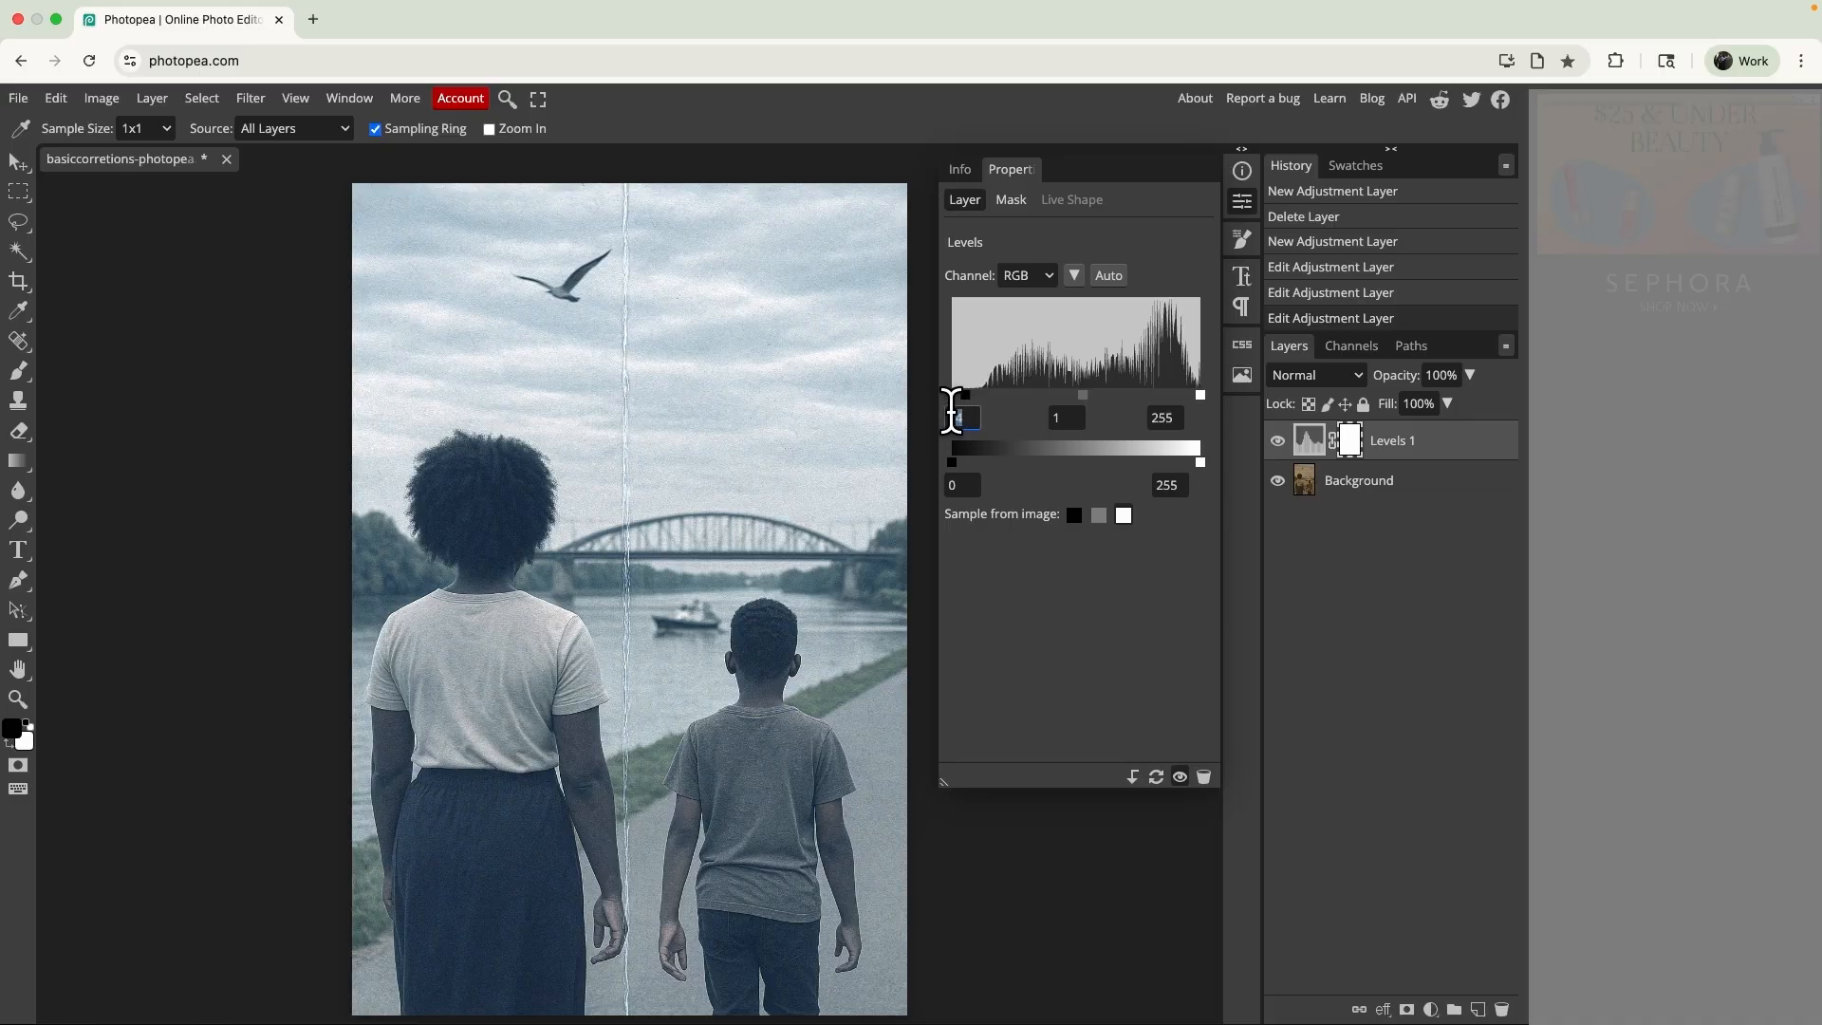
left_click_drag(972, 396, 981, 395)
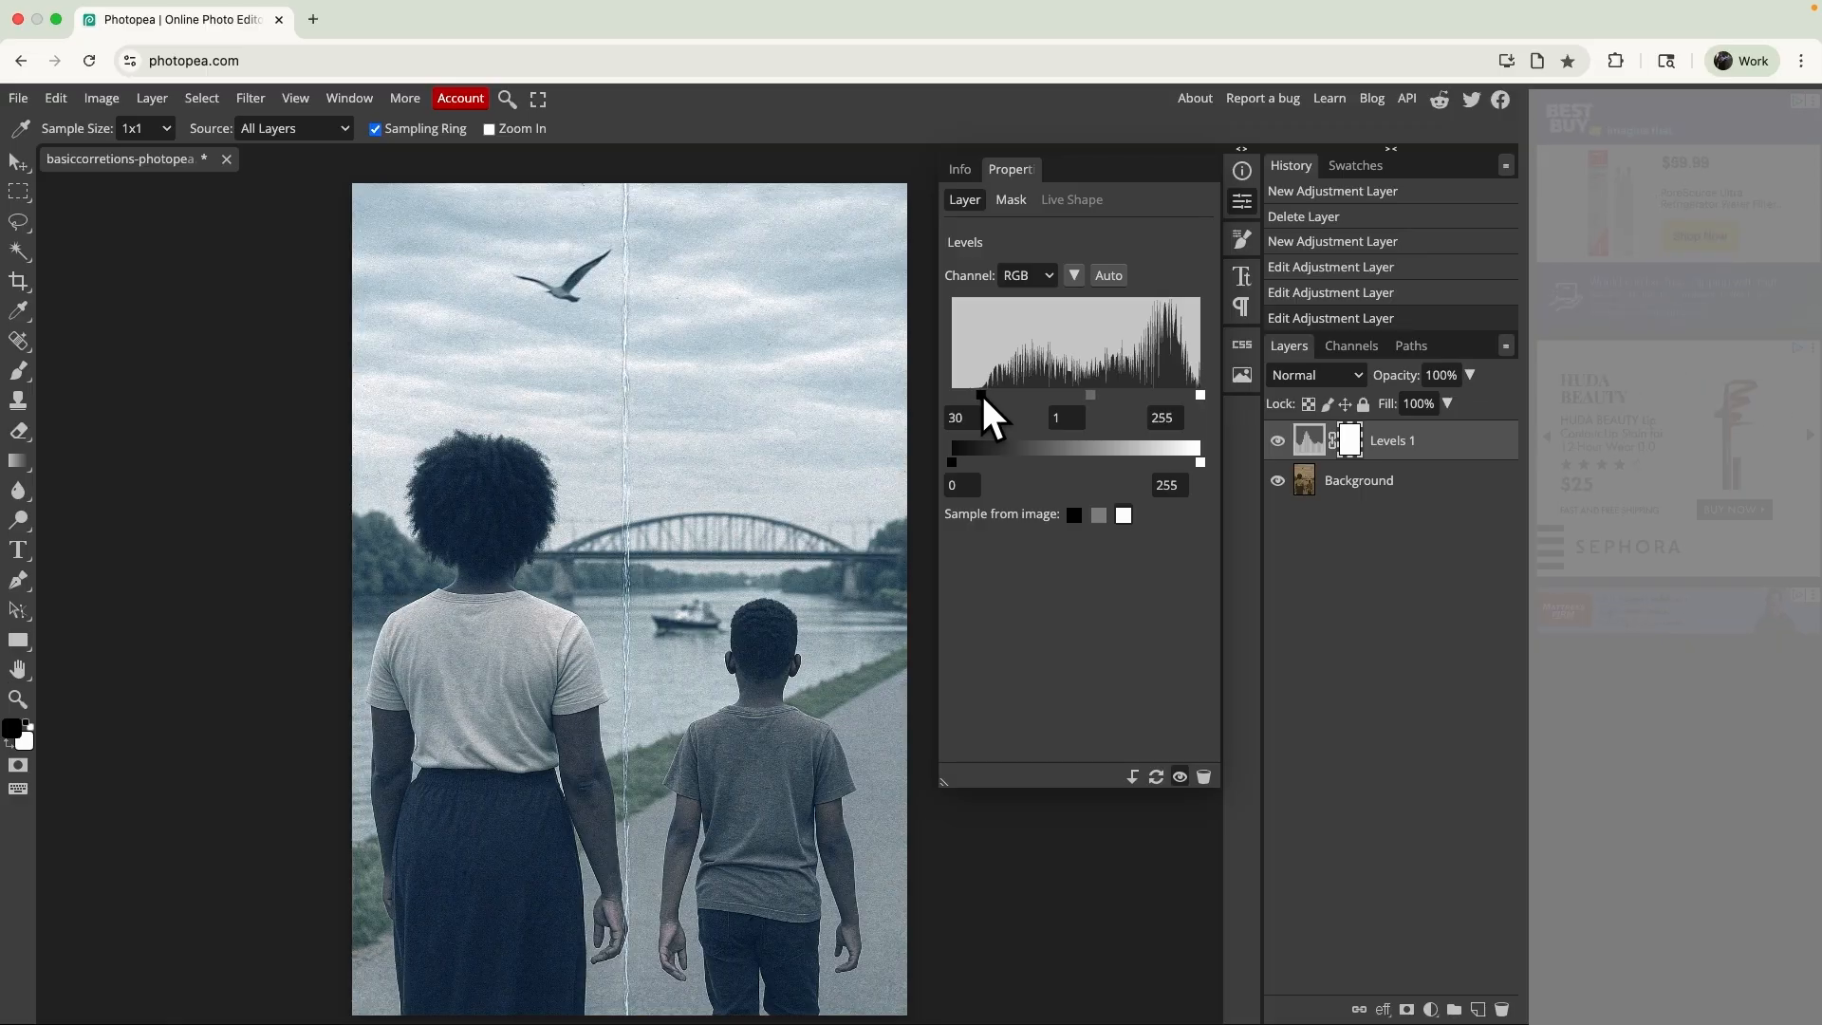
left_click(963, 466)
key("super+z")
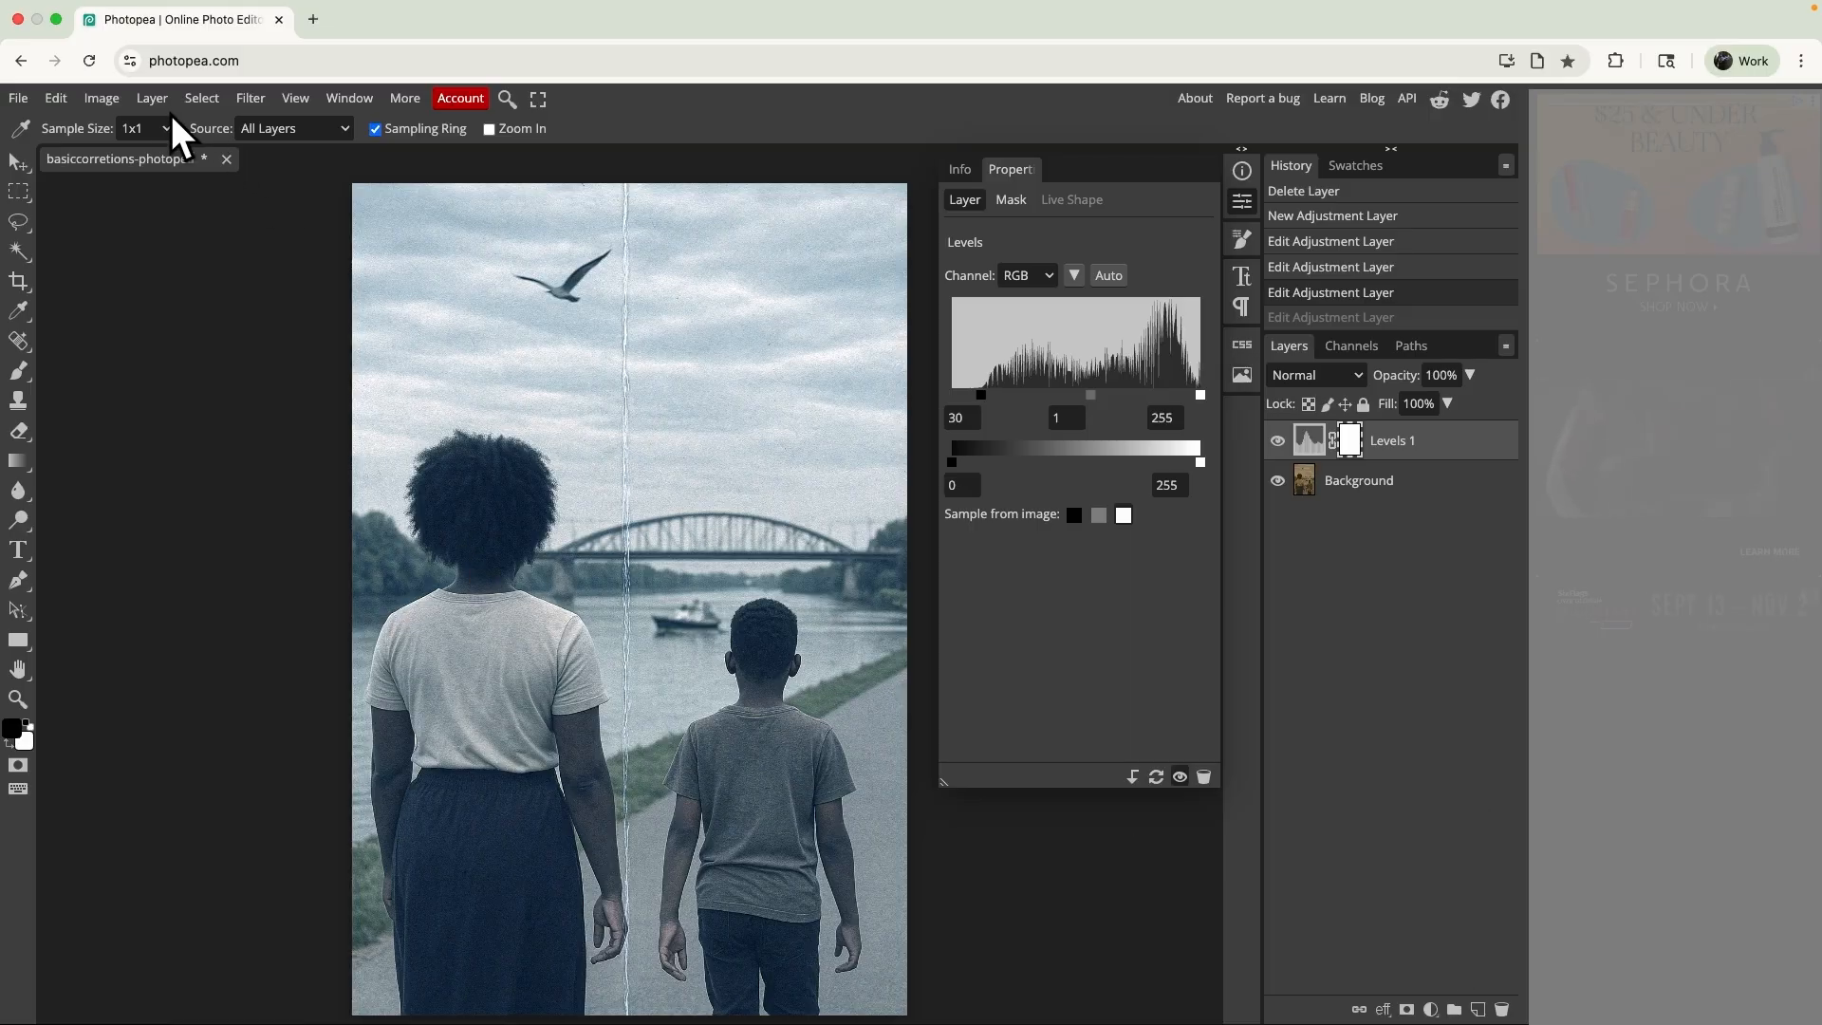
- Add a Curves adjustment layer above the Levels layer
left_click(149, 96)
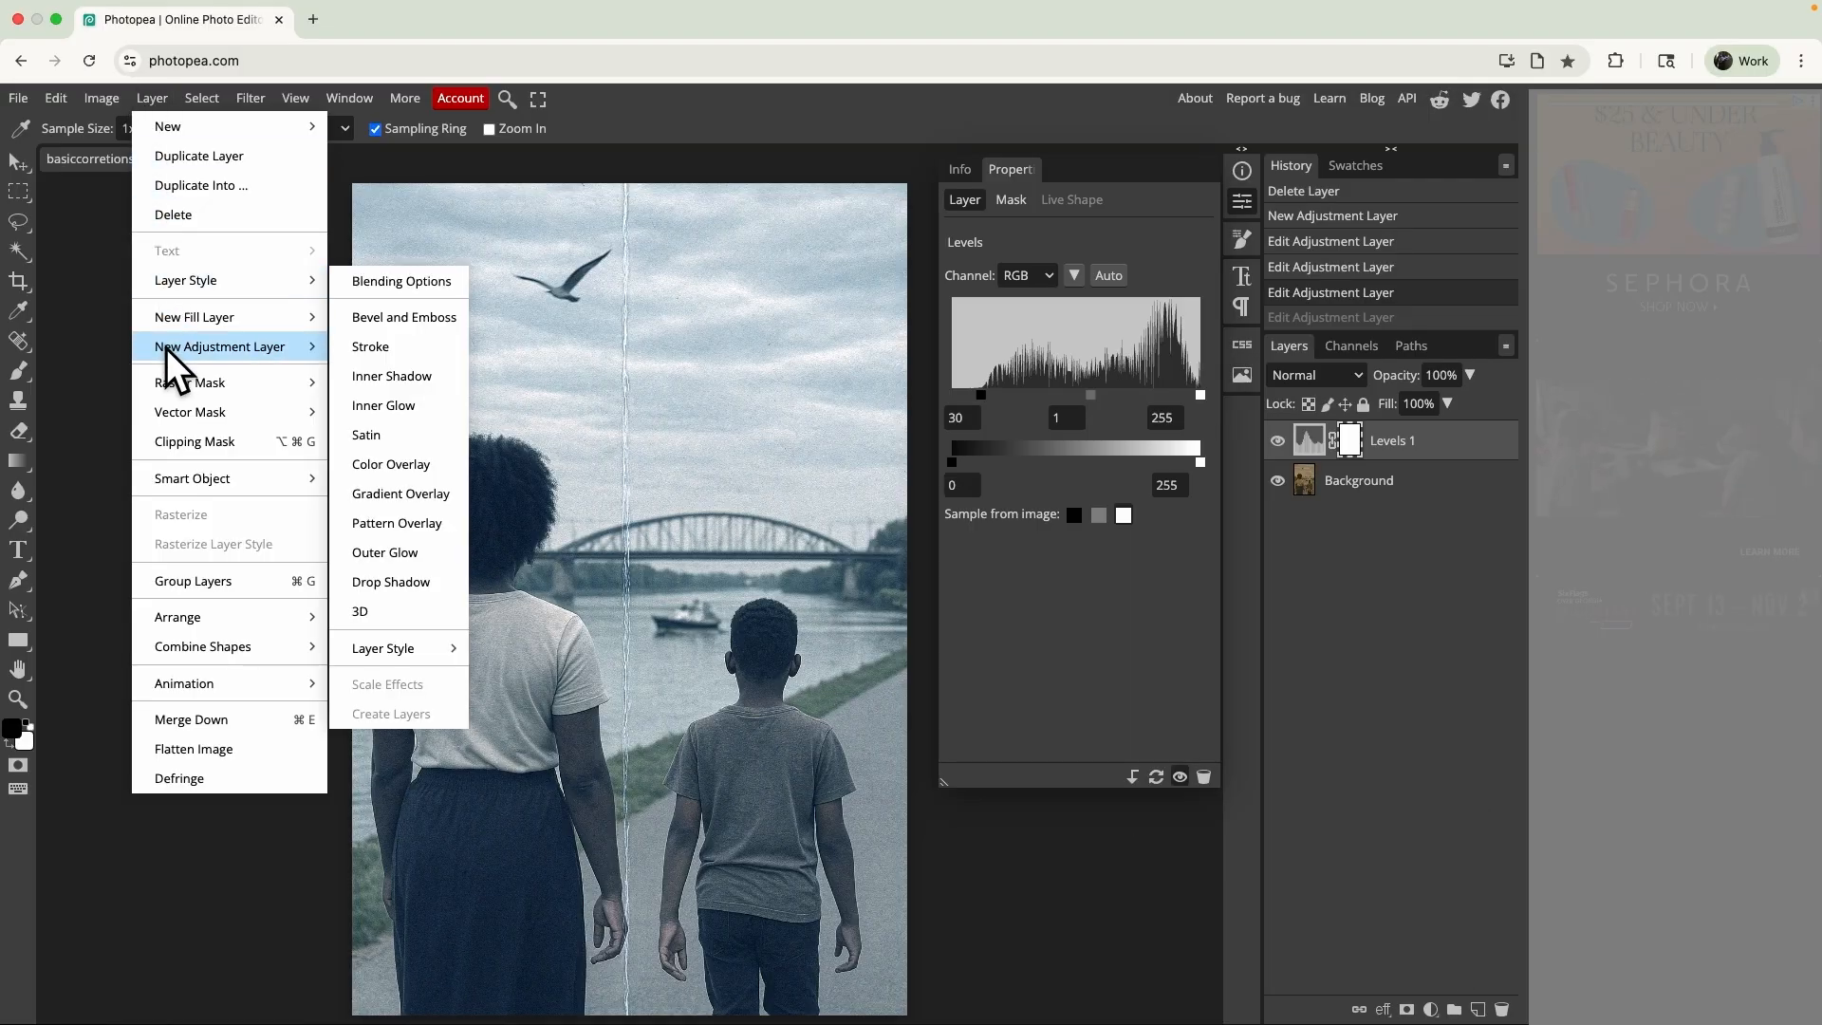
mouse_move(167, 349)
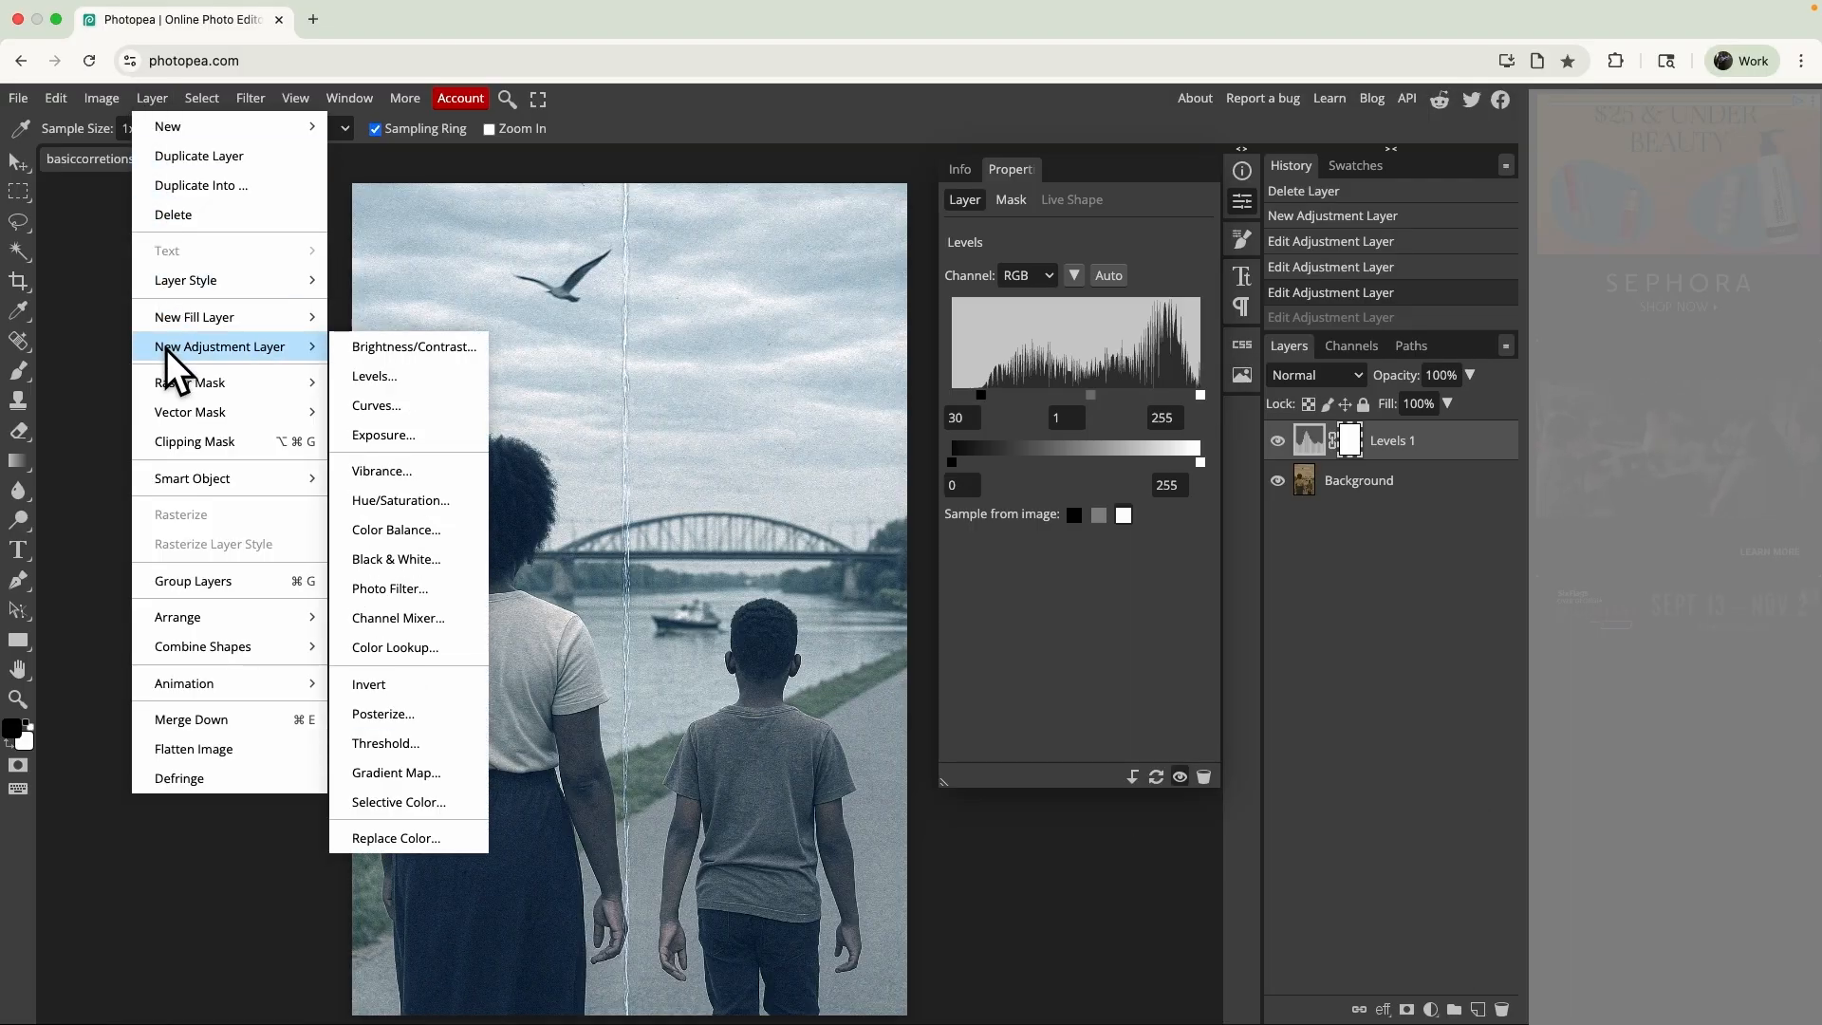
left_click(379, 407)
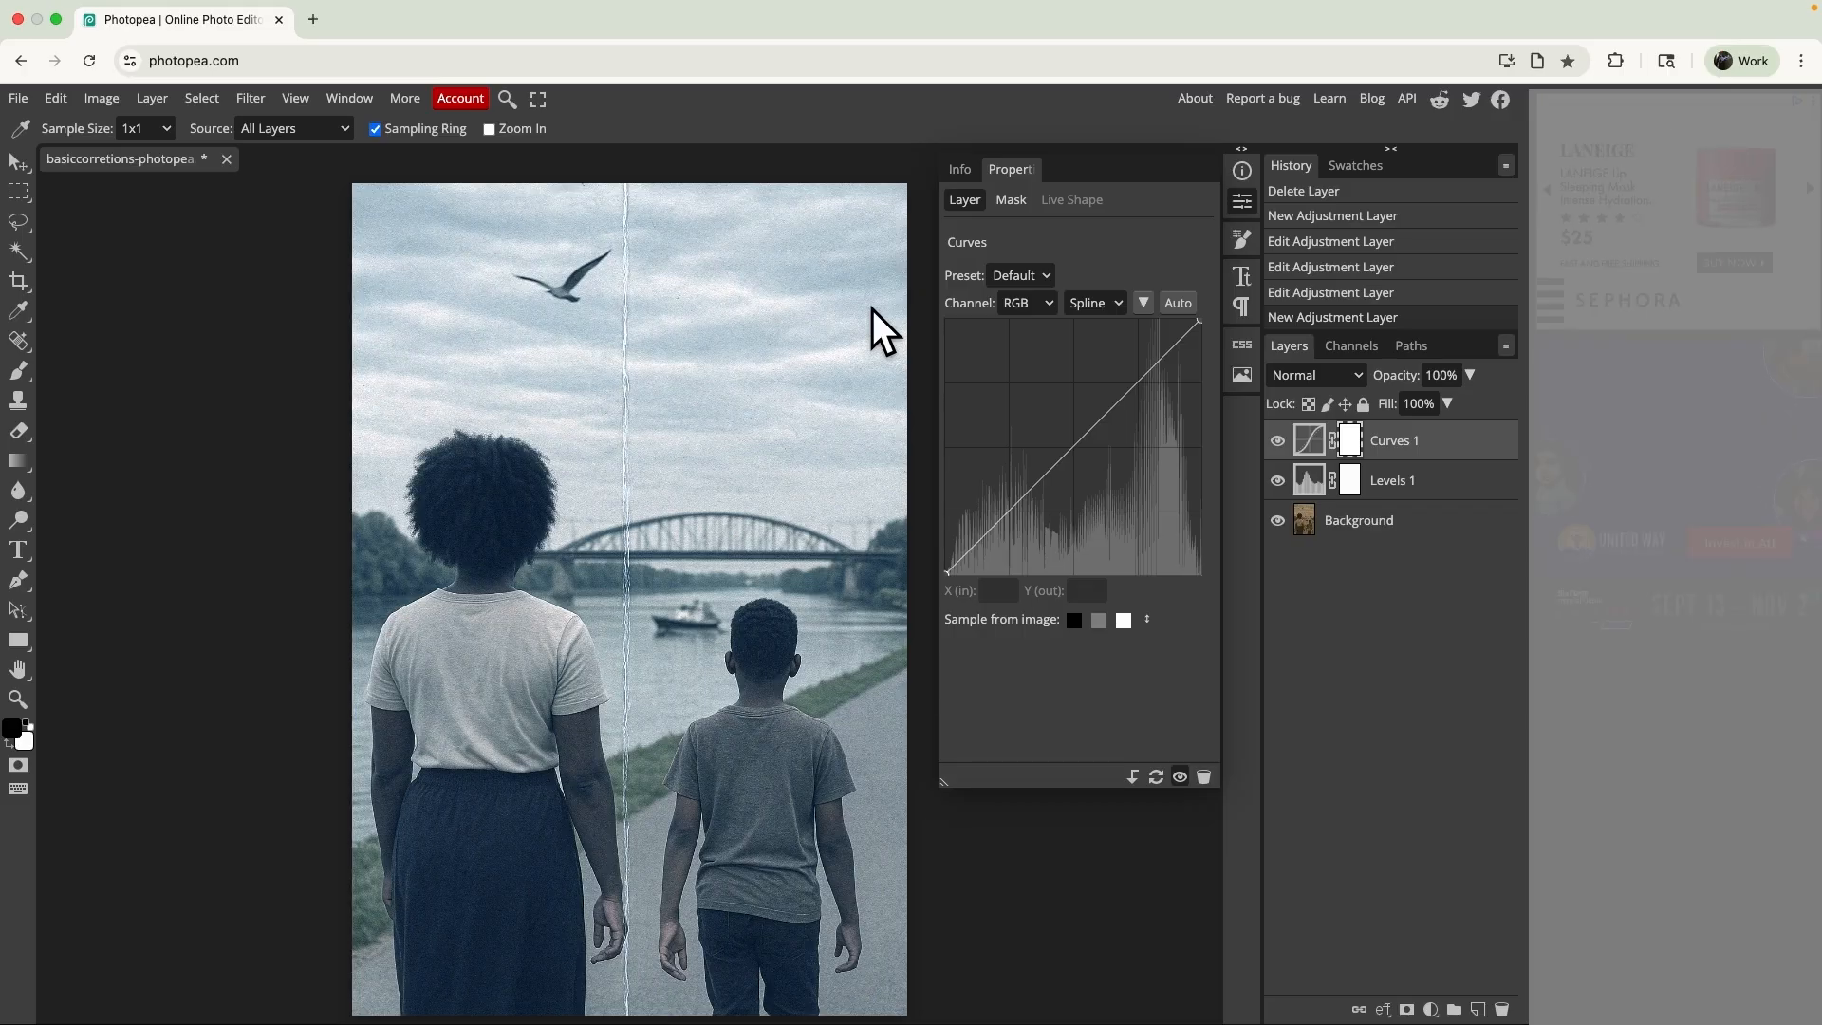
- Try an RGB curve with input/output points 192/215, 50/46 and 124/151, and compare the photo with and without the Curves layer
left_click_drag(1116, 356, 1140, 360)
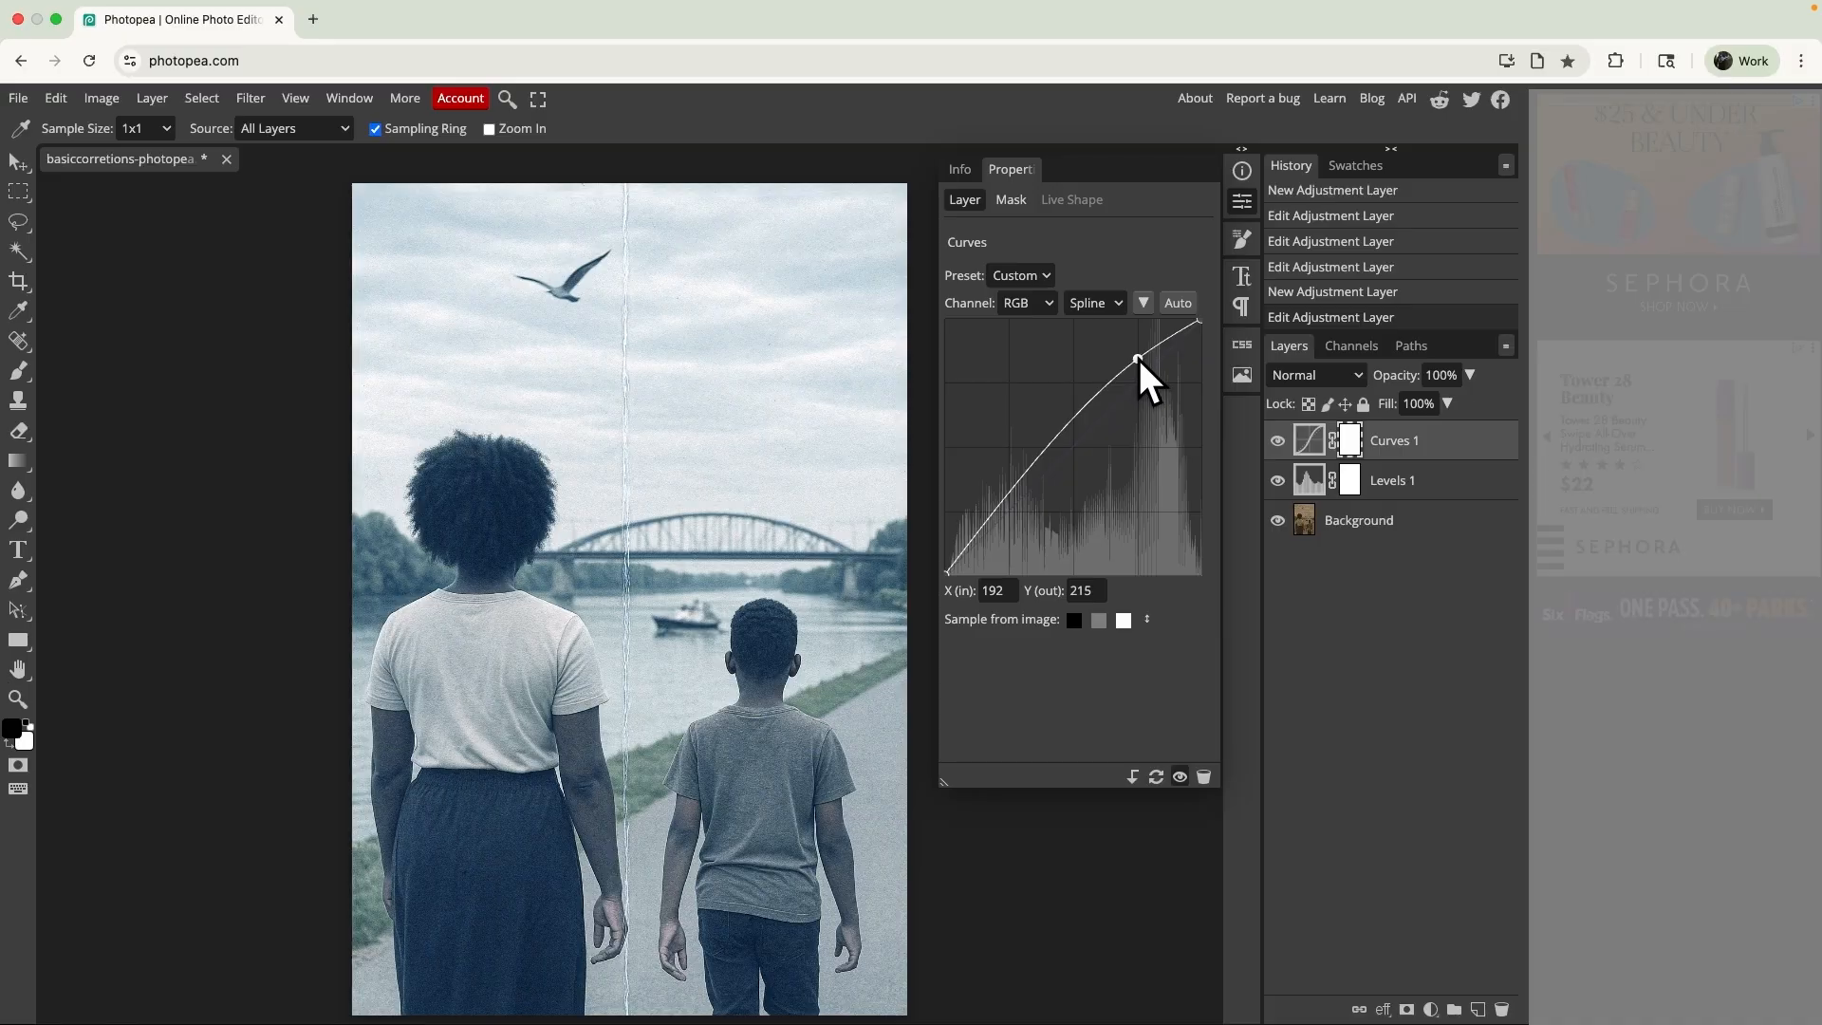
left_click(994, 527)
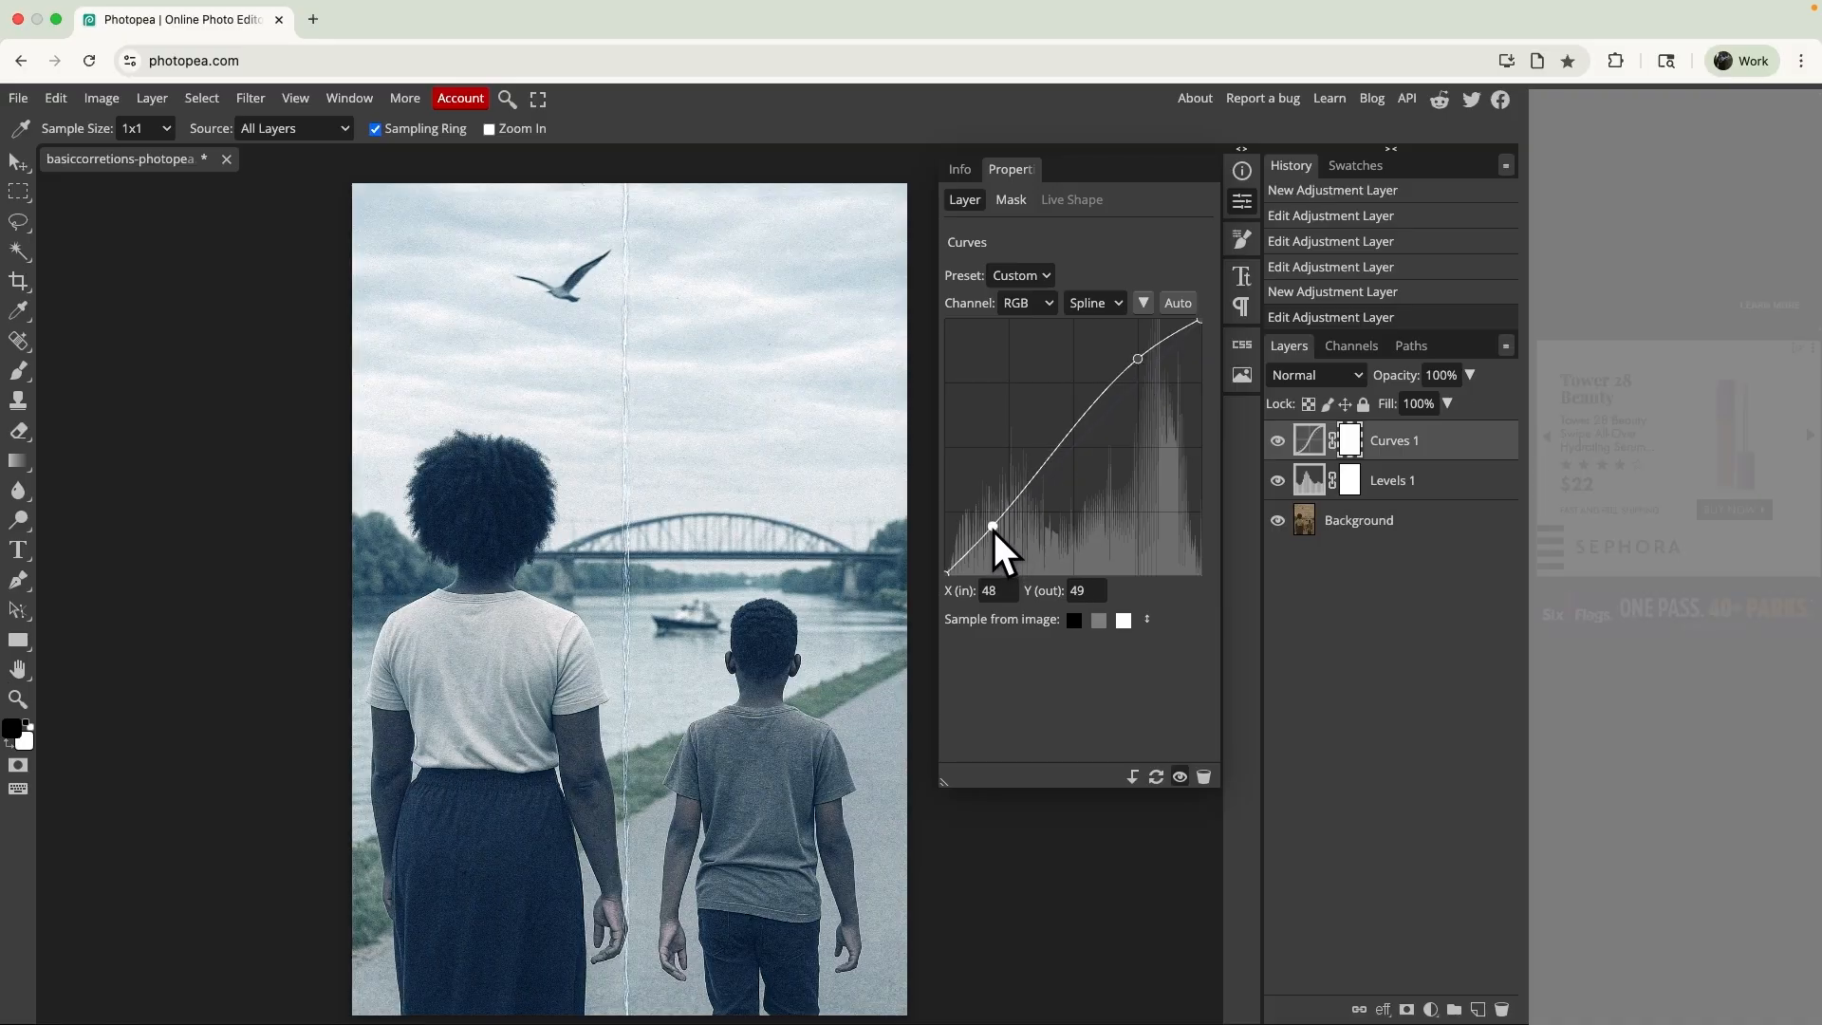
left_click_drag(994, 532, 994, 534)
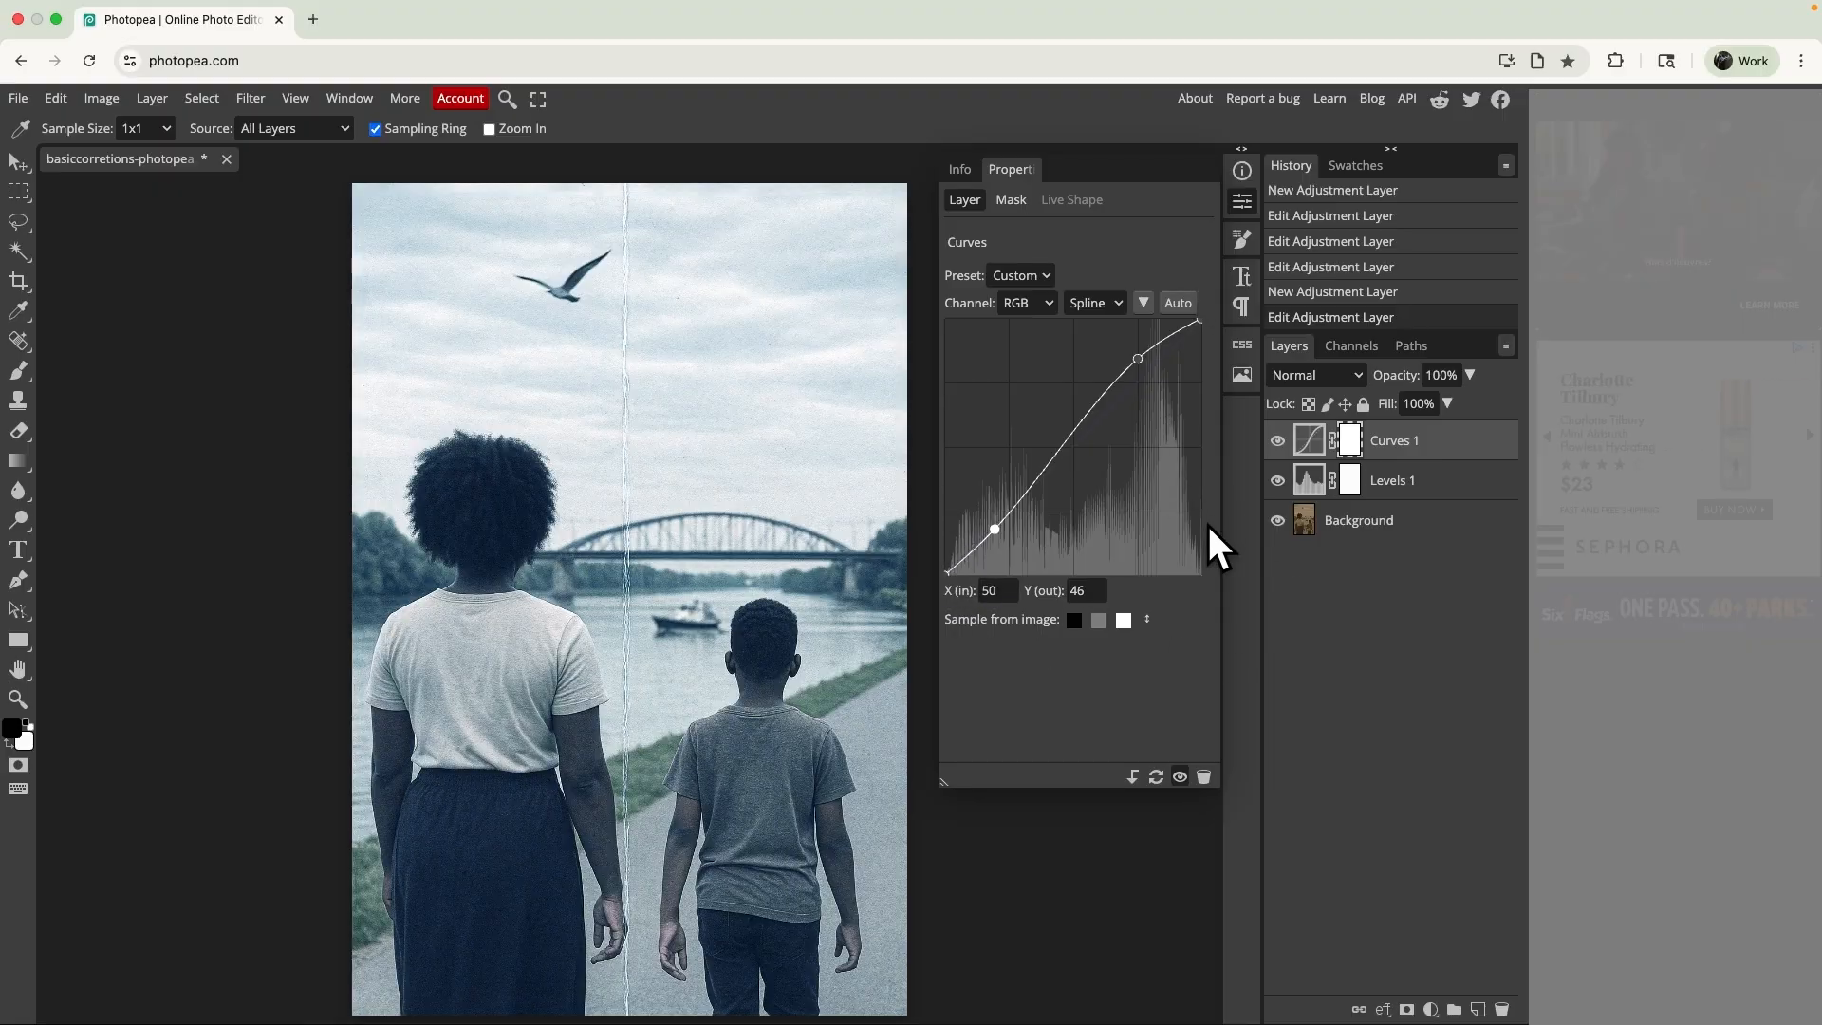
left_click_drag(1068, 429, 1070, 423)
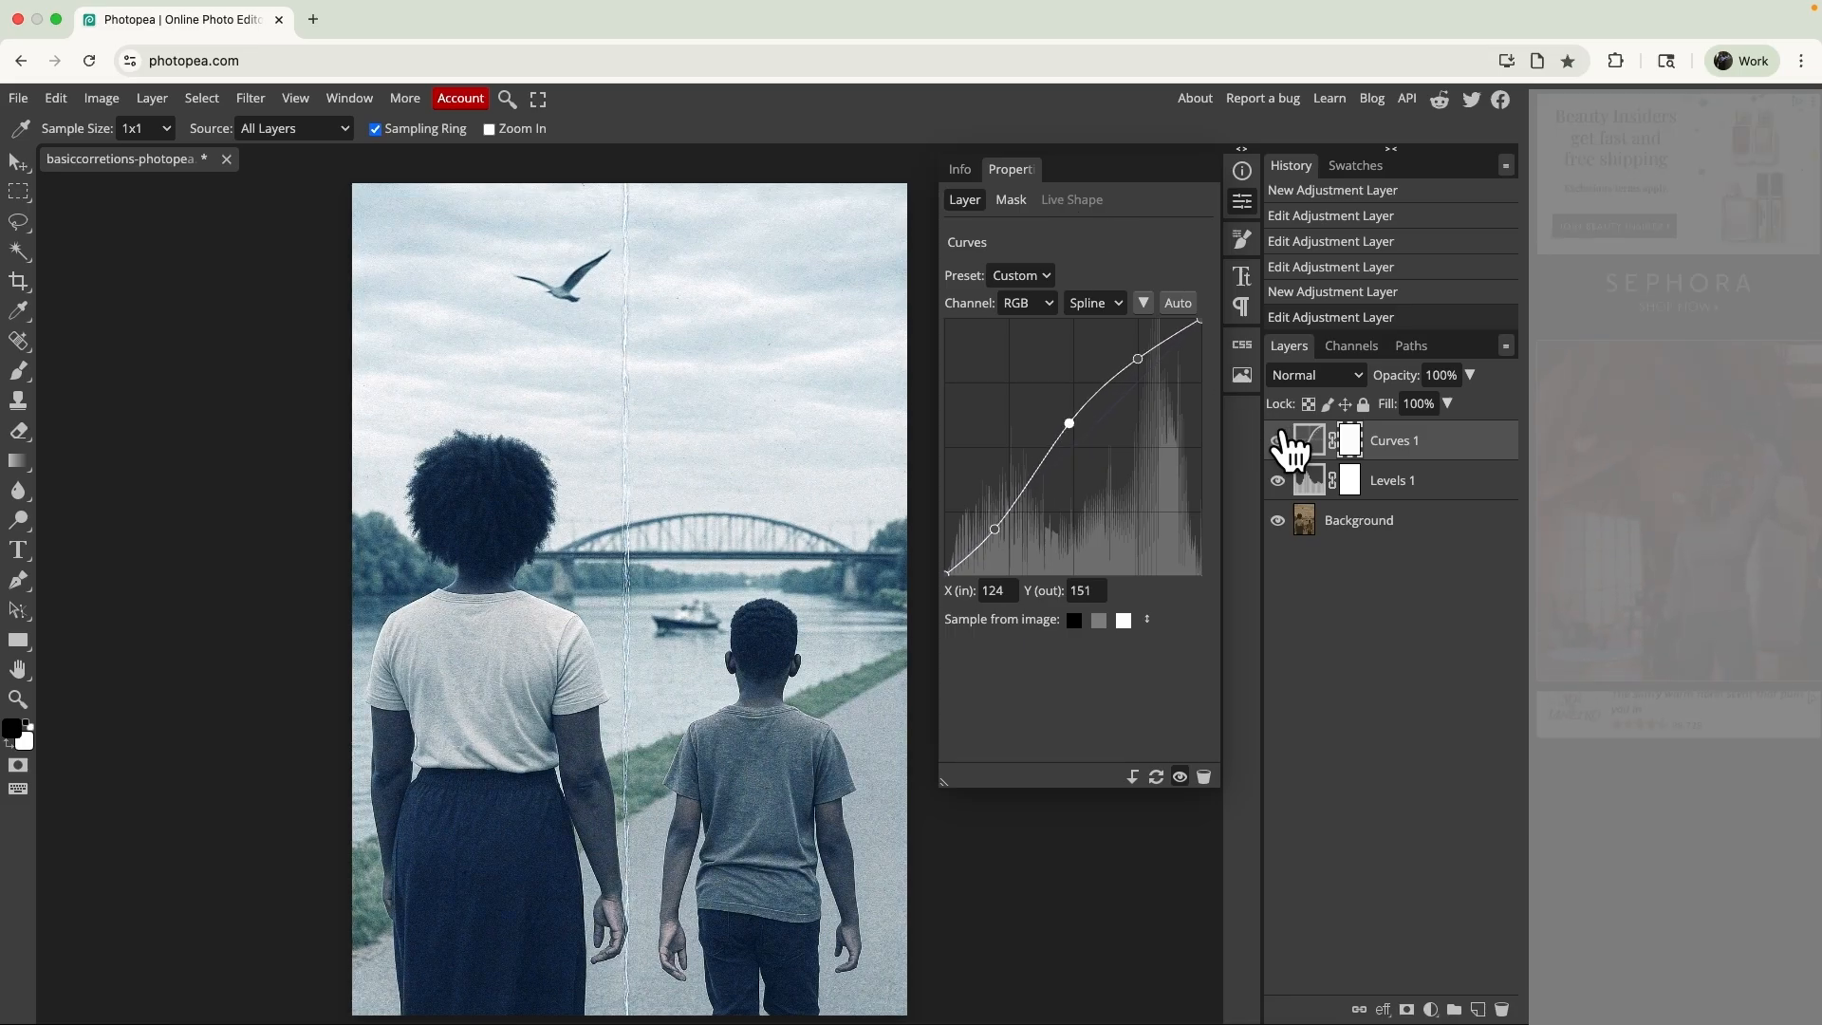
left_click(1278, 440)
left_click(1278, 441)
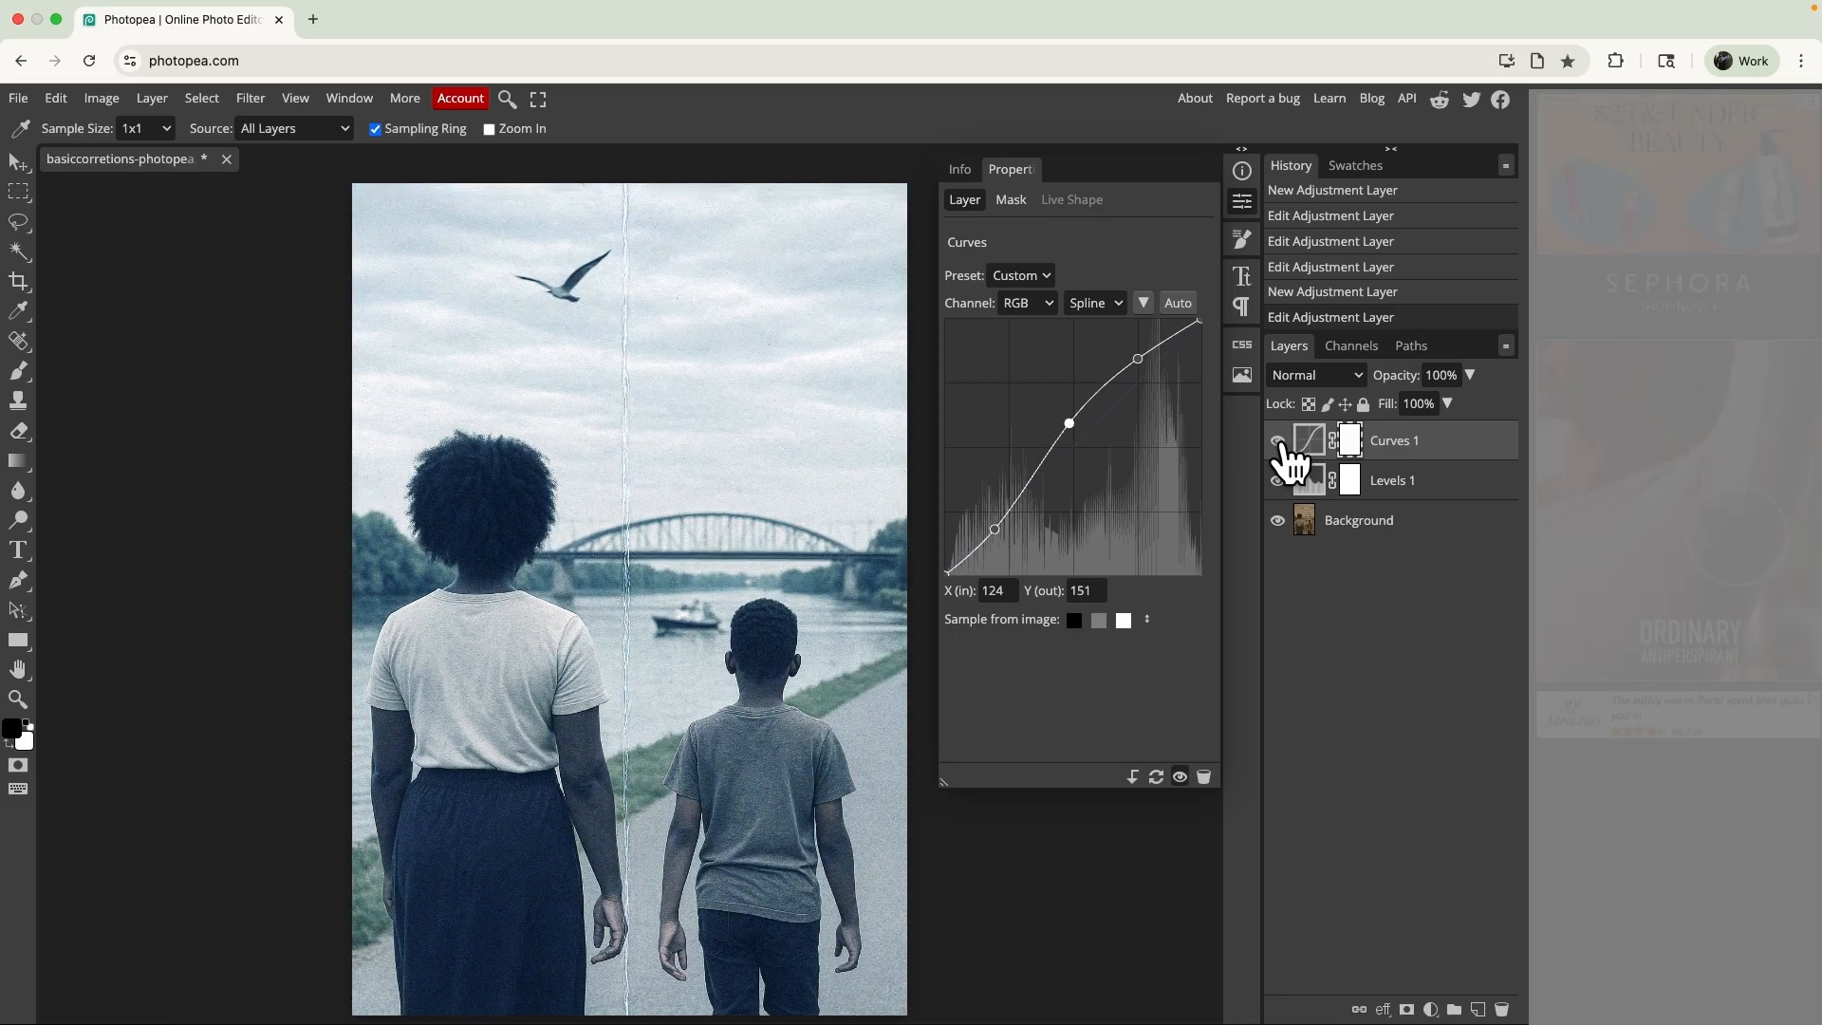
- Apply the automatic correction to the Curves layer and raise its highlights with a point at input 202, output 212
left_click(1178, 302)
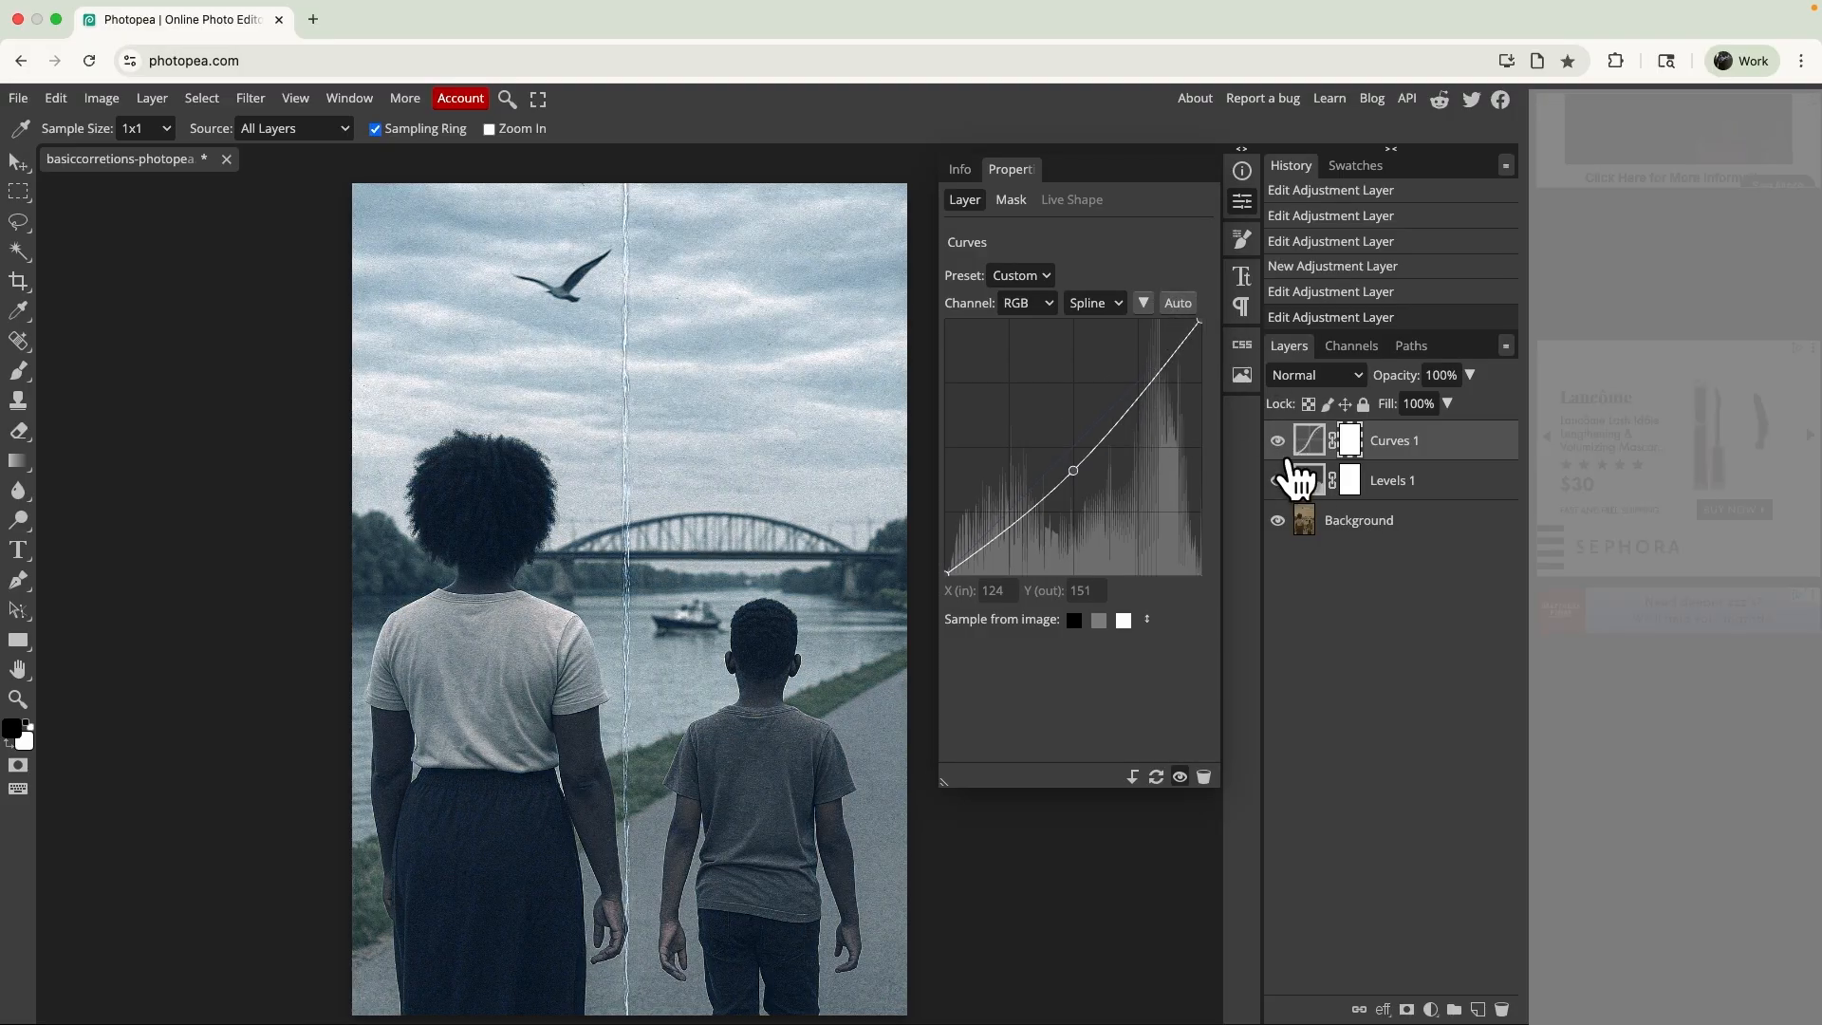
left_click(1281, 442)
left_click(1279, 442)
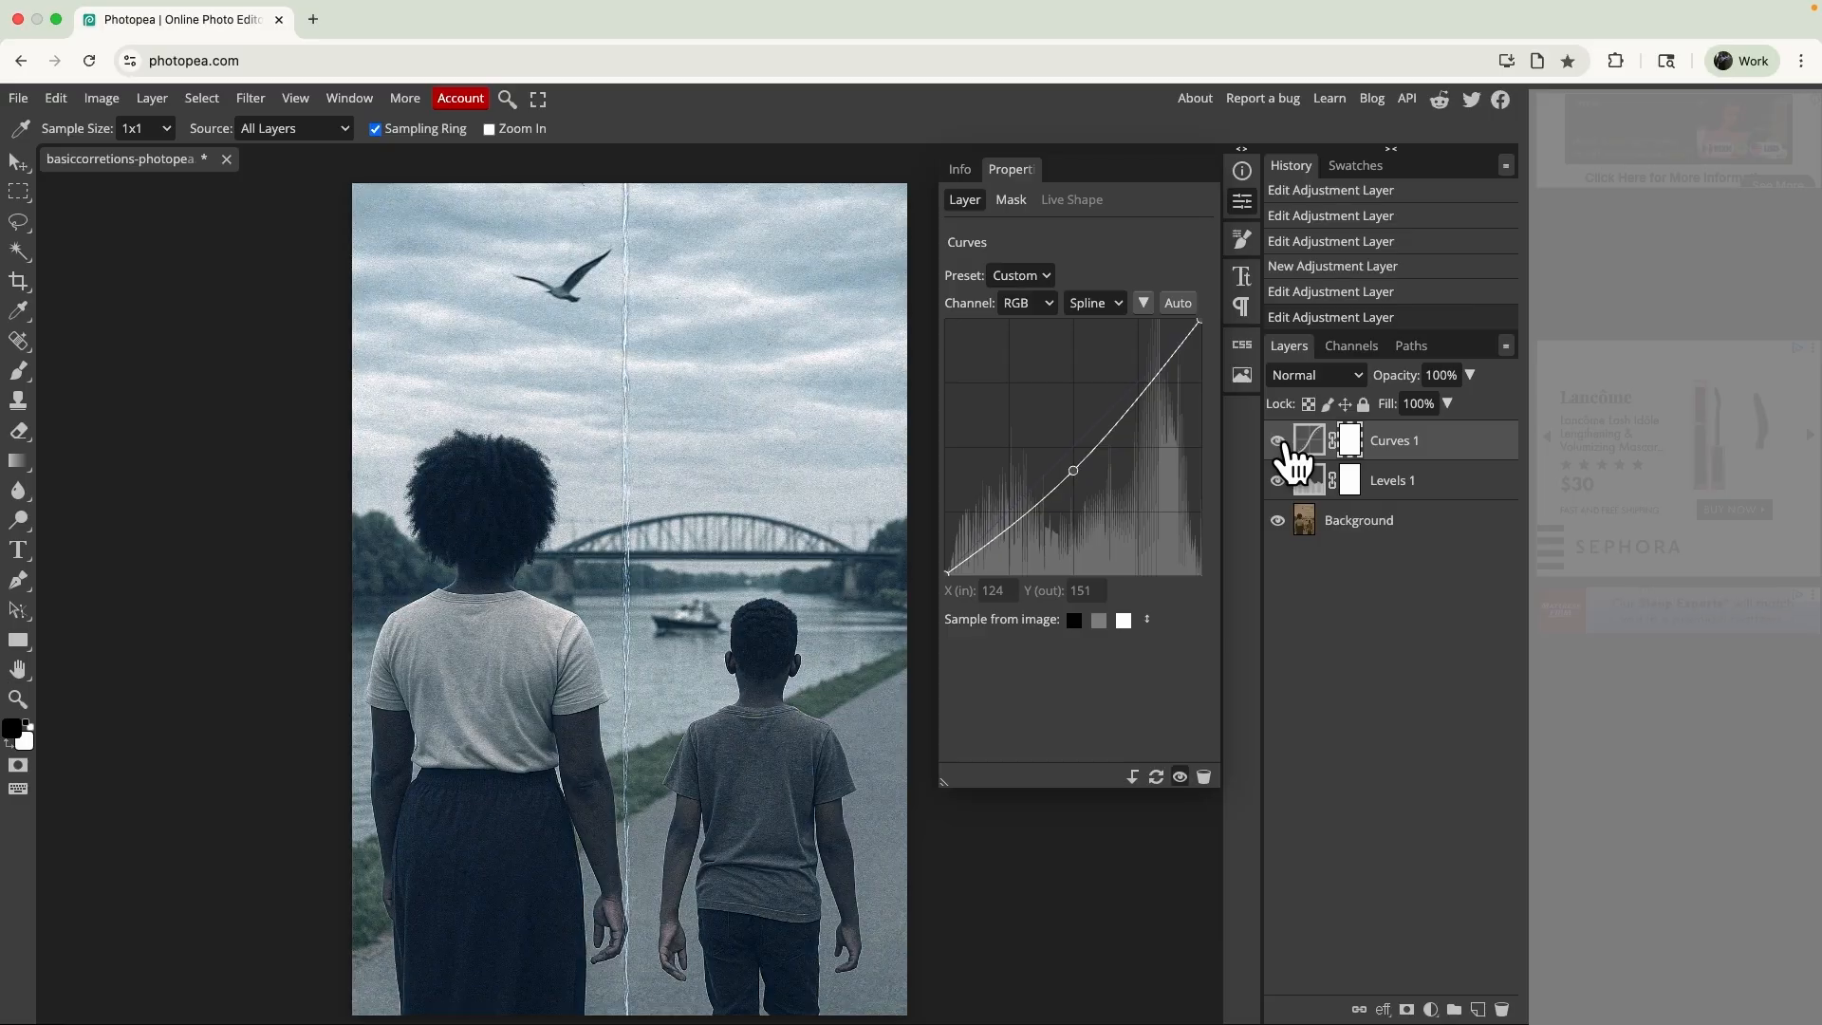
left_click(1280, 442)
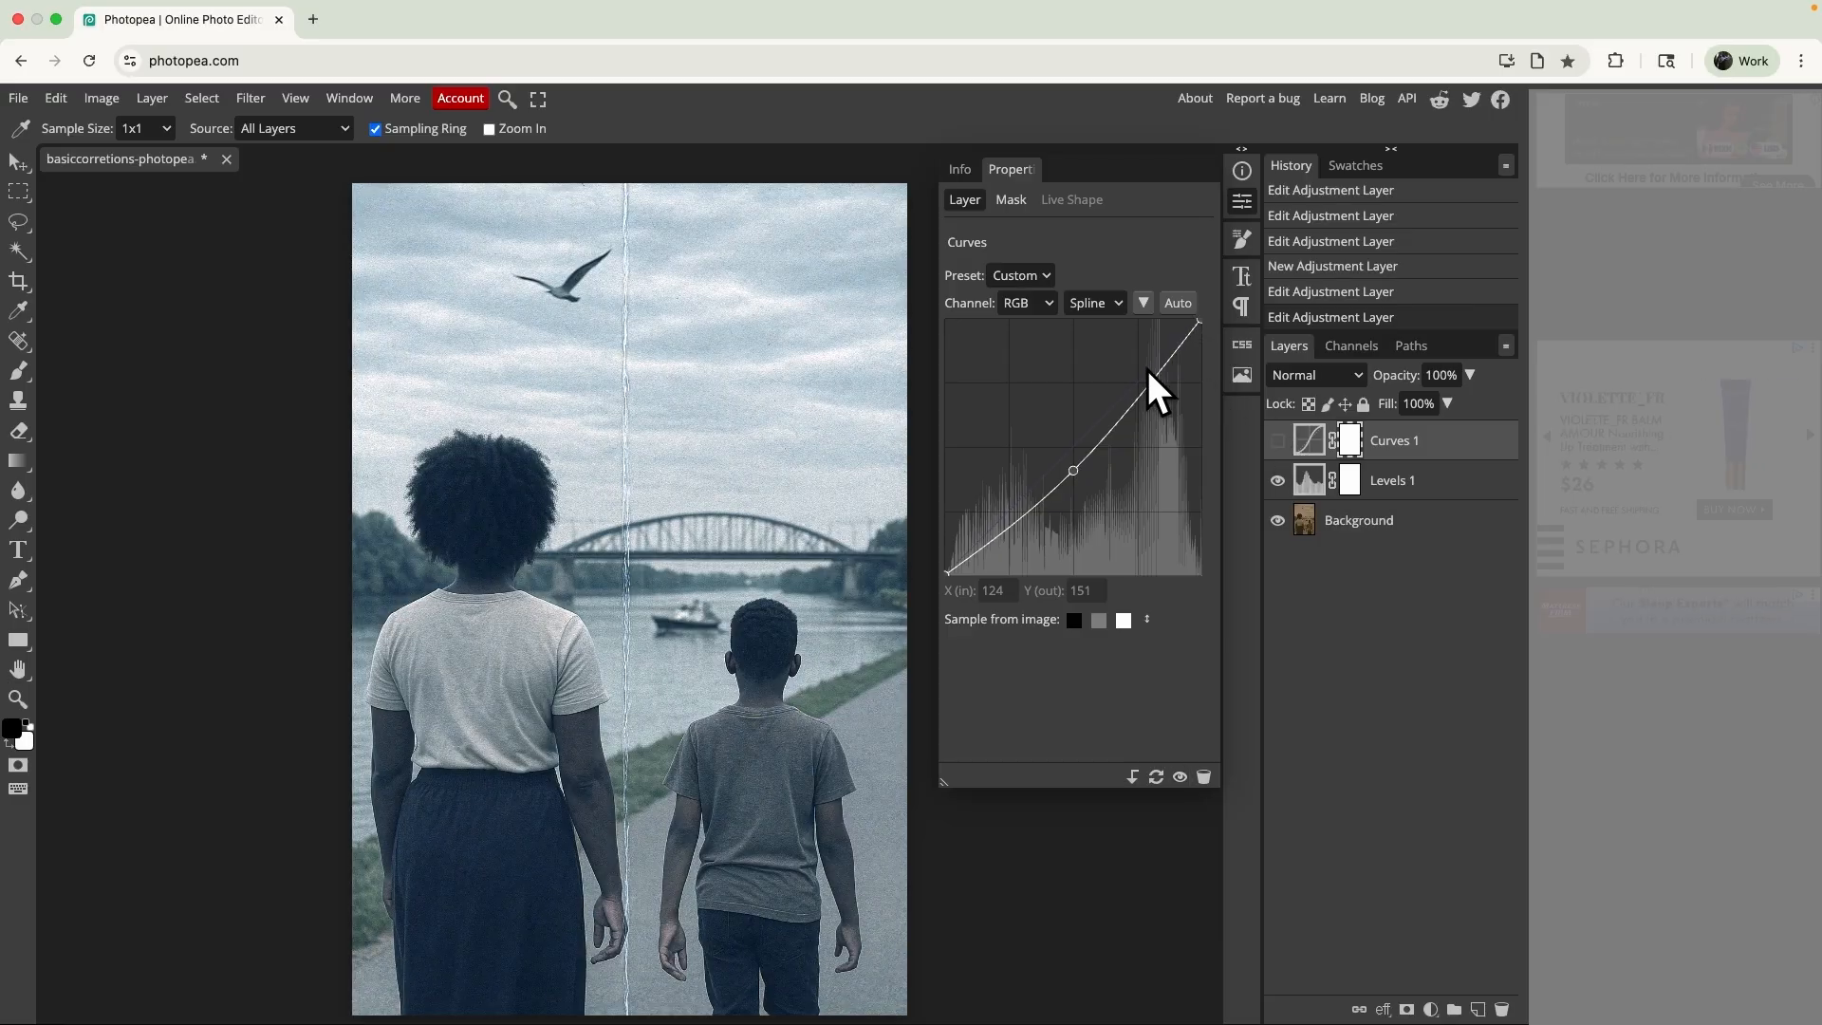
left_click_drag(1147, 382, 1148, 362)
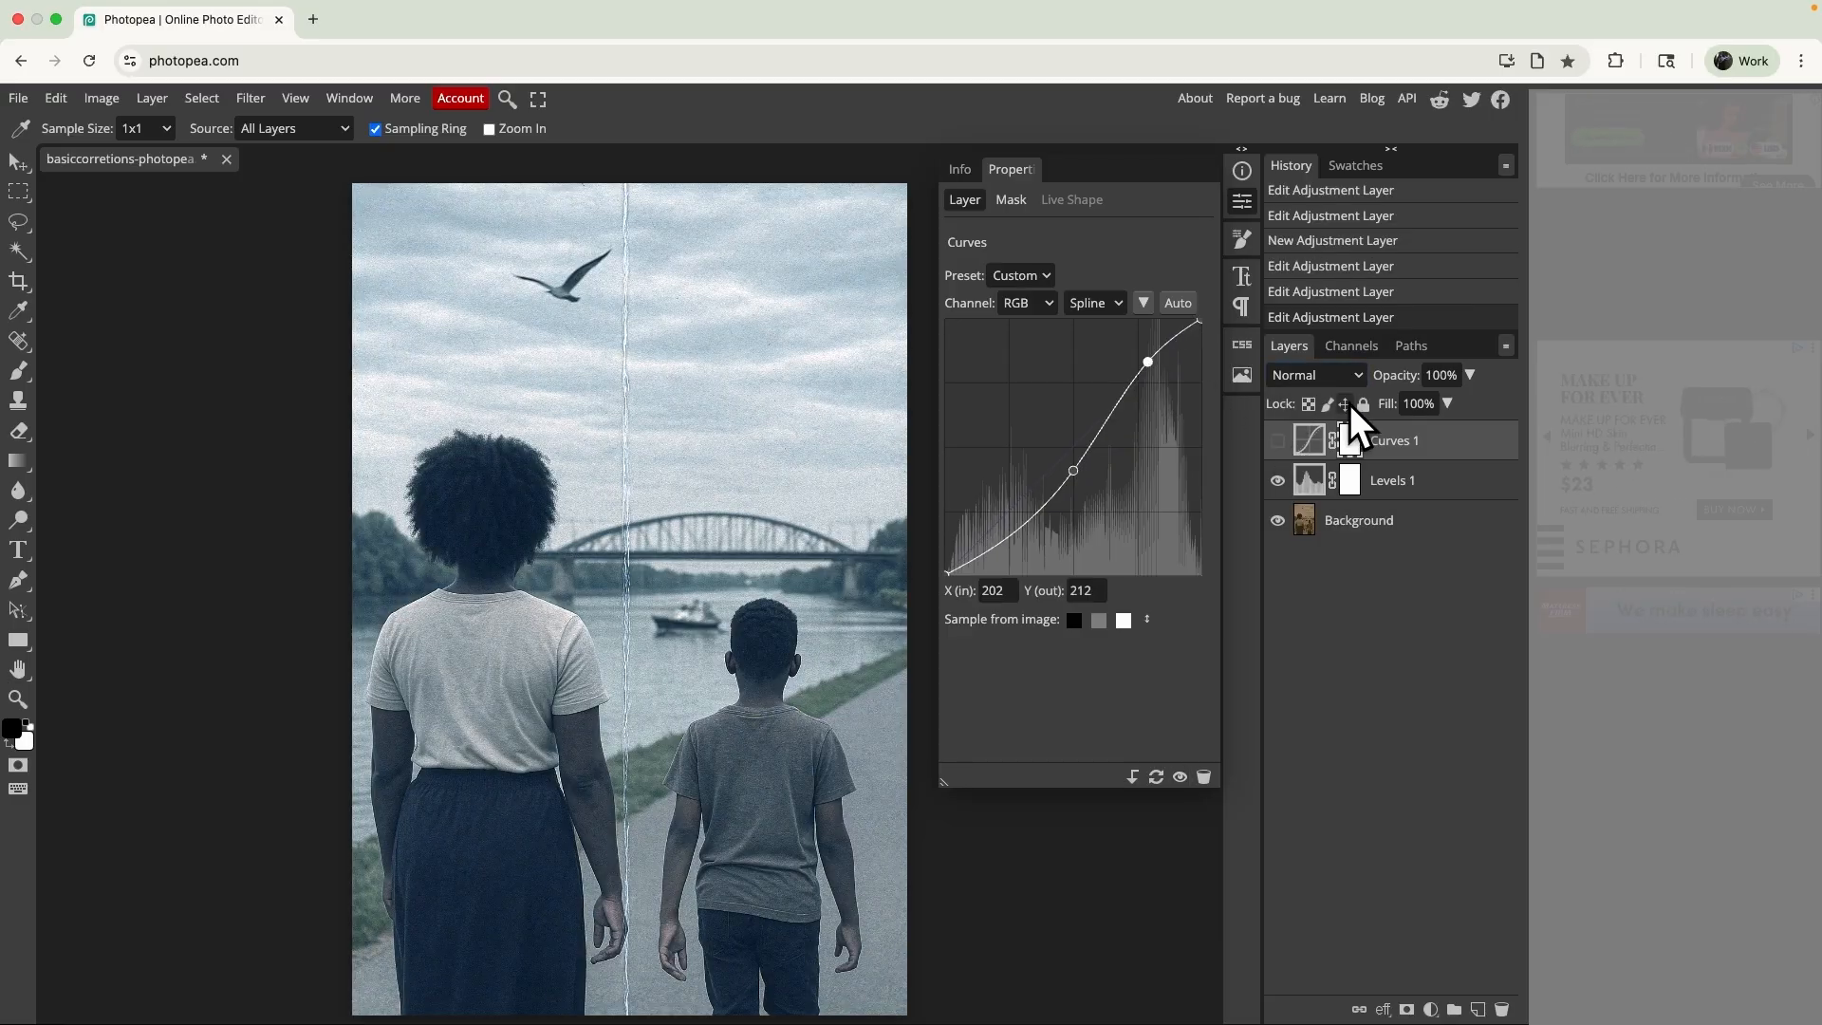
- Show the Curves layer again and soften its RGB curve by lowering the highlights and lifting the midtones, with a shadow point at input 50, output 40
left_click(1279, 441)
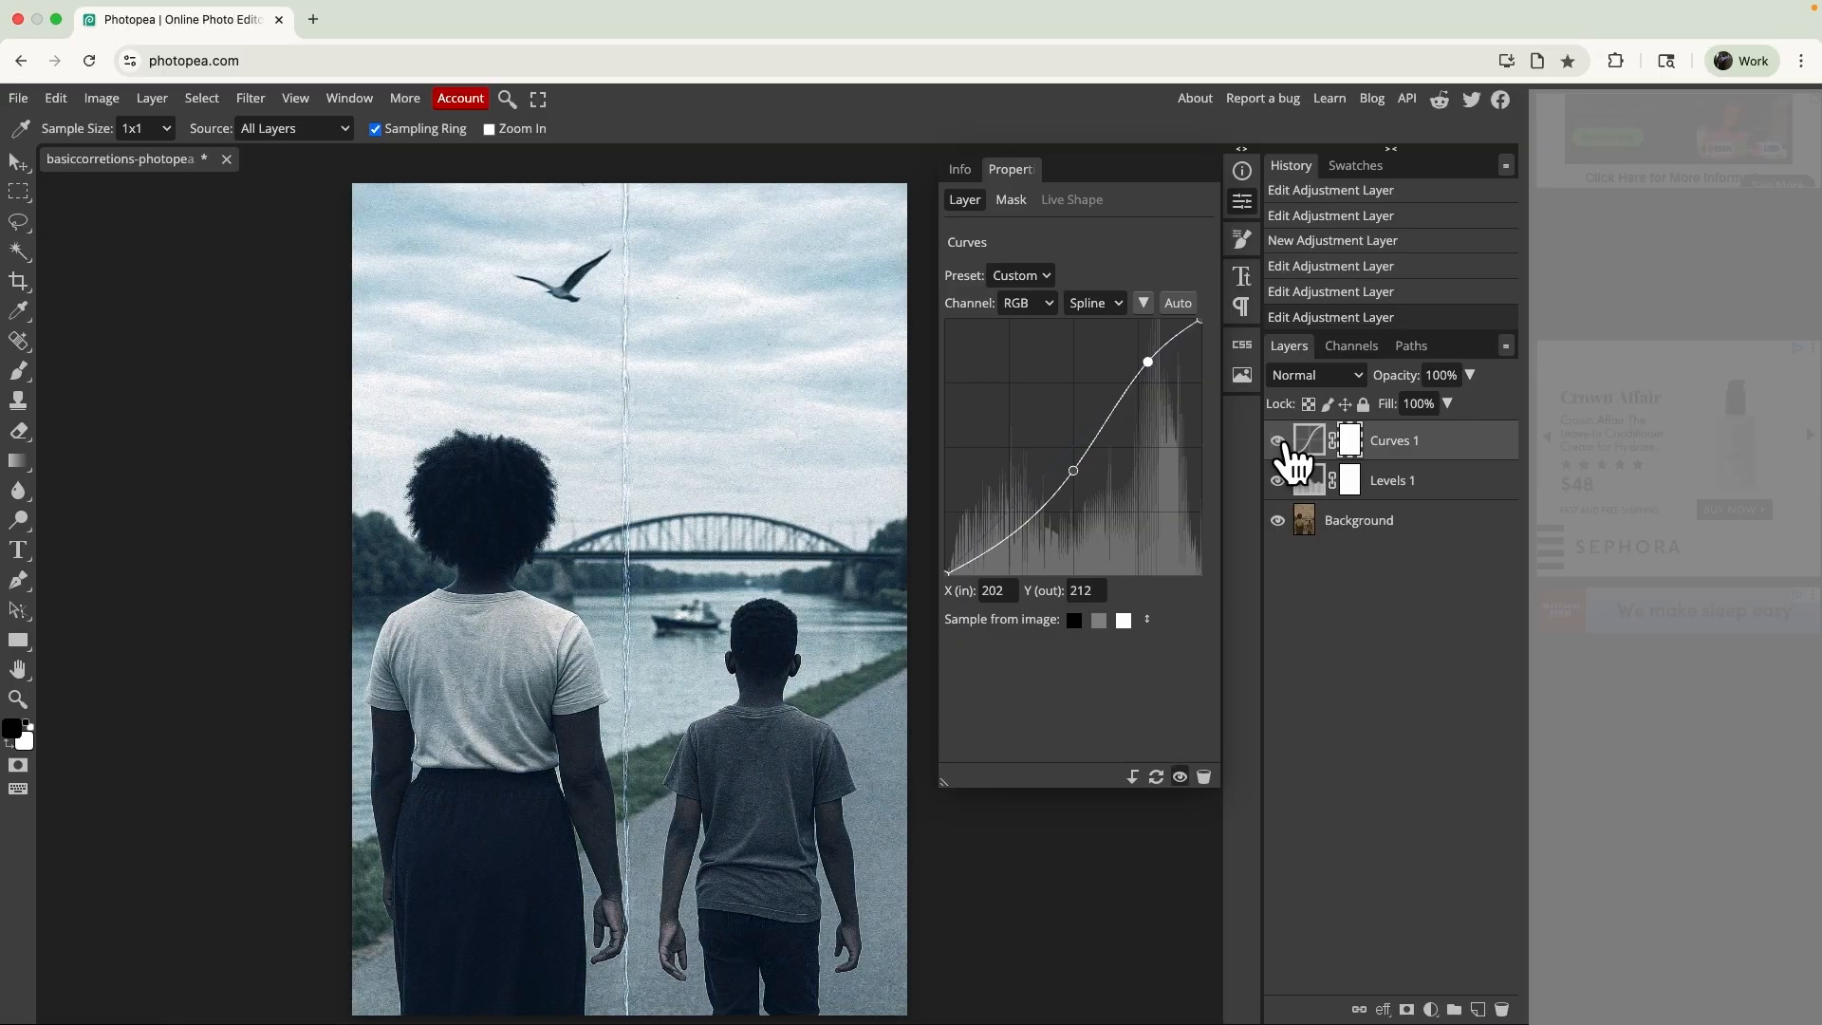
left_click_drag(1148, 361, 1119, 402)
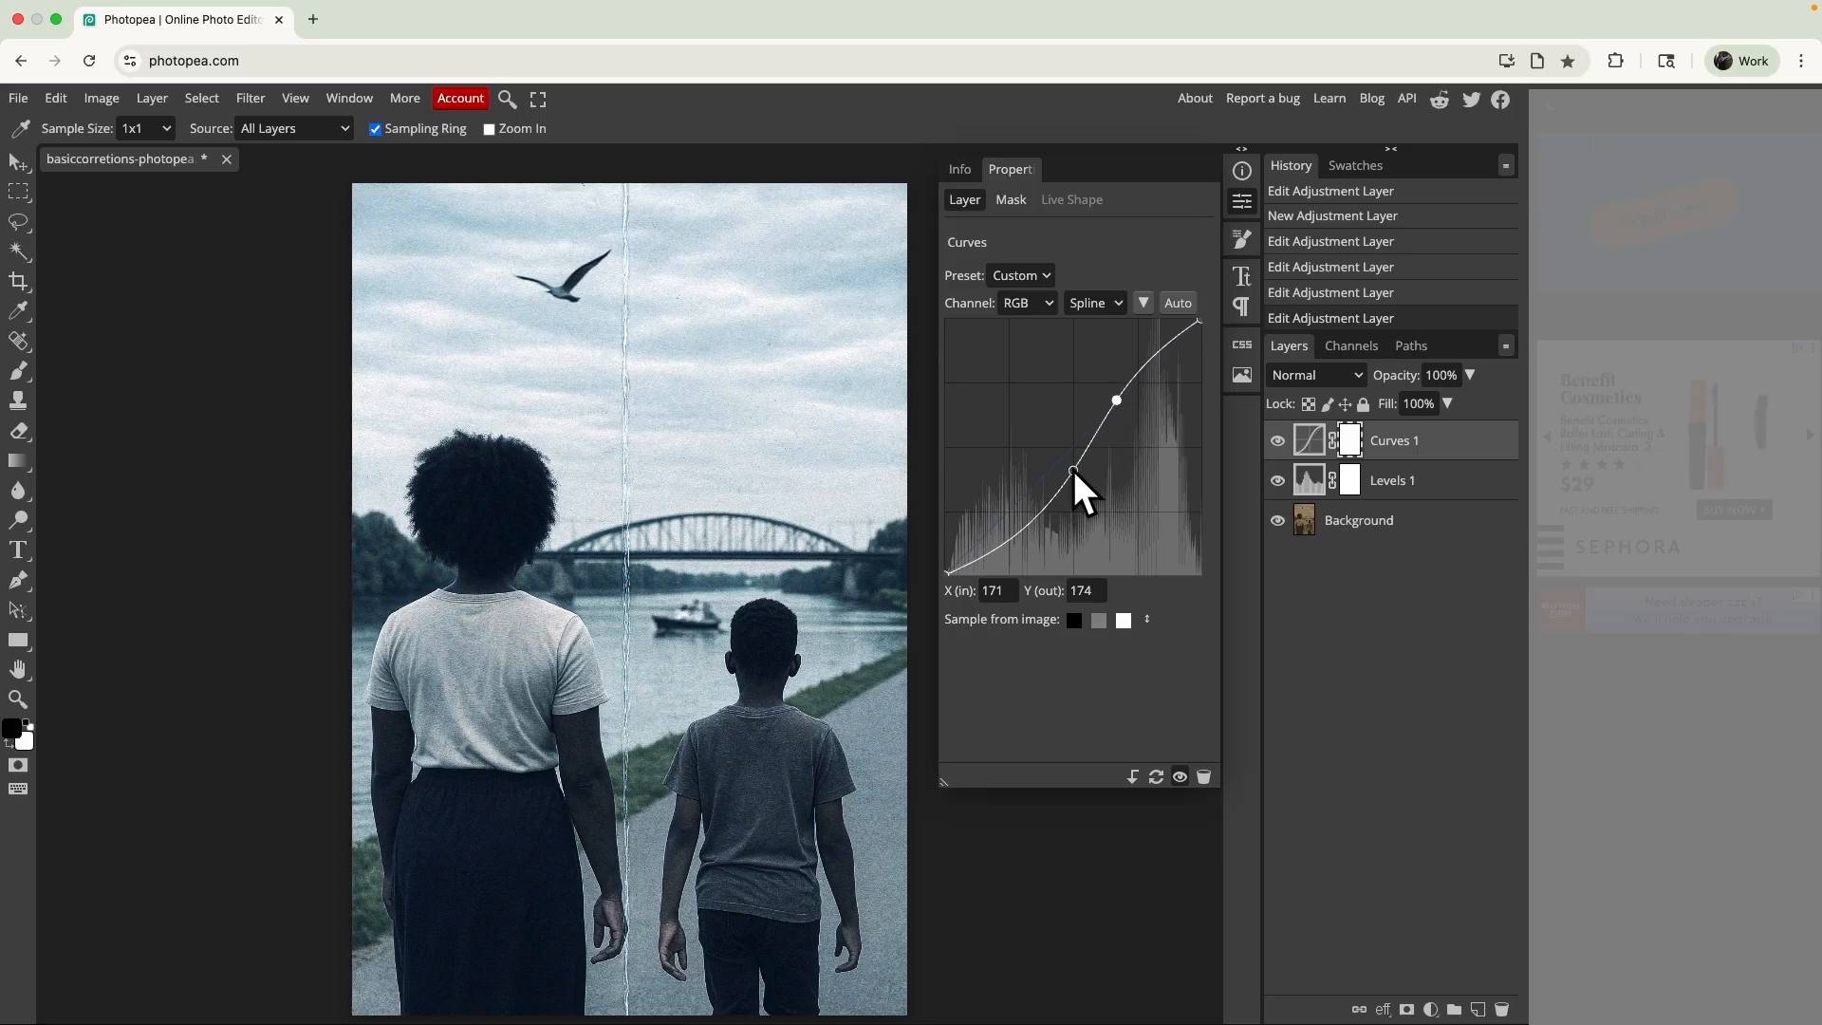
mouse_move(1074, 472)
left_mouse_down()
mouse_move(1101, 496)
mouse_move(1052, 465)
left_mouse_up()
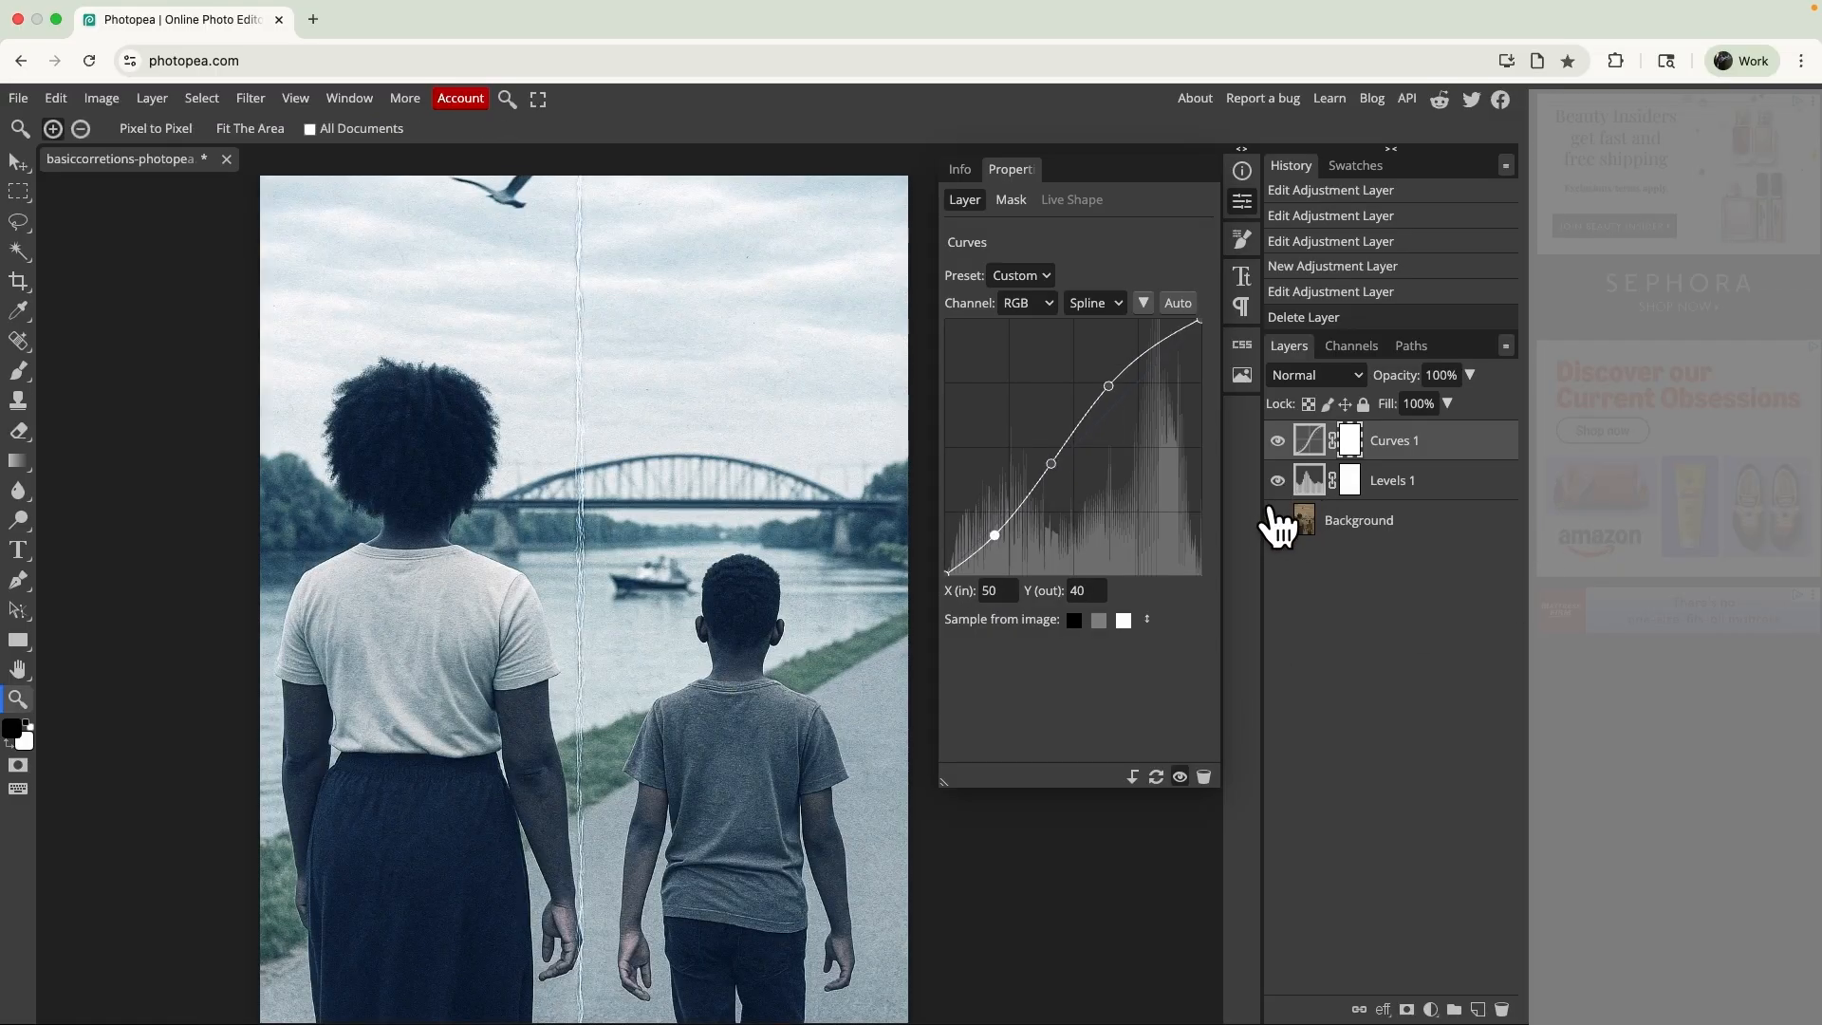
- Compare the corrected photo with the original Background layer alone, ending with all layers visible
left_click(1278, 522)
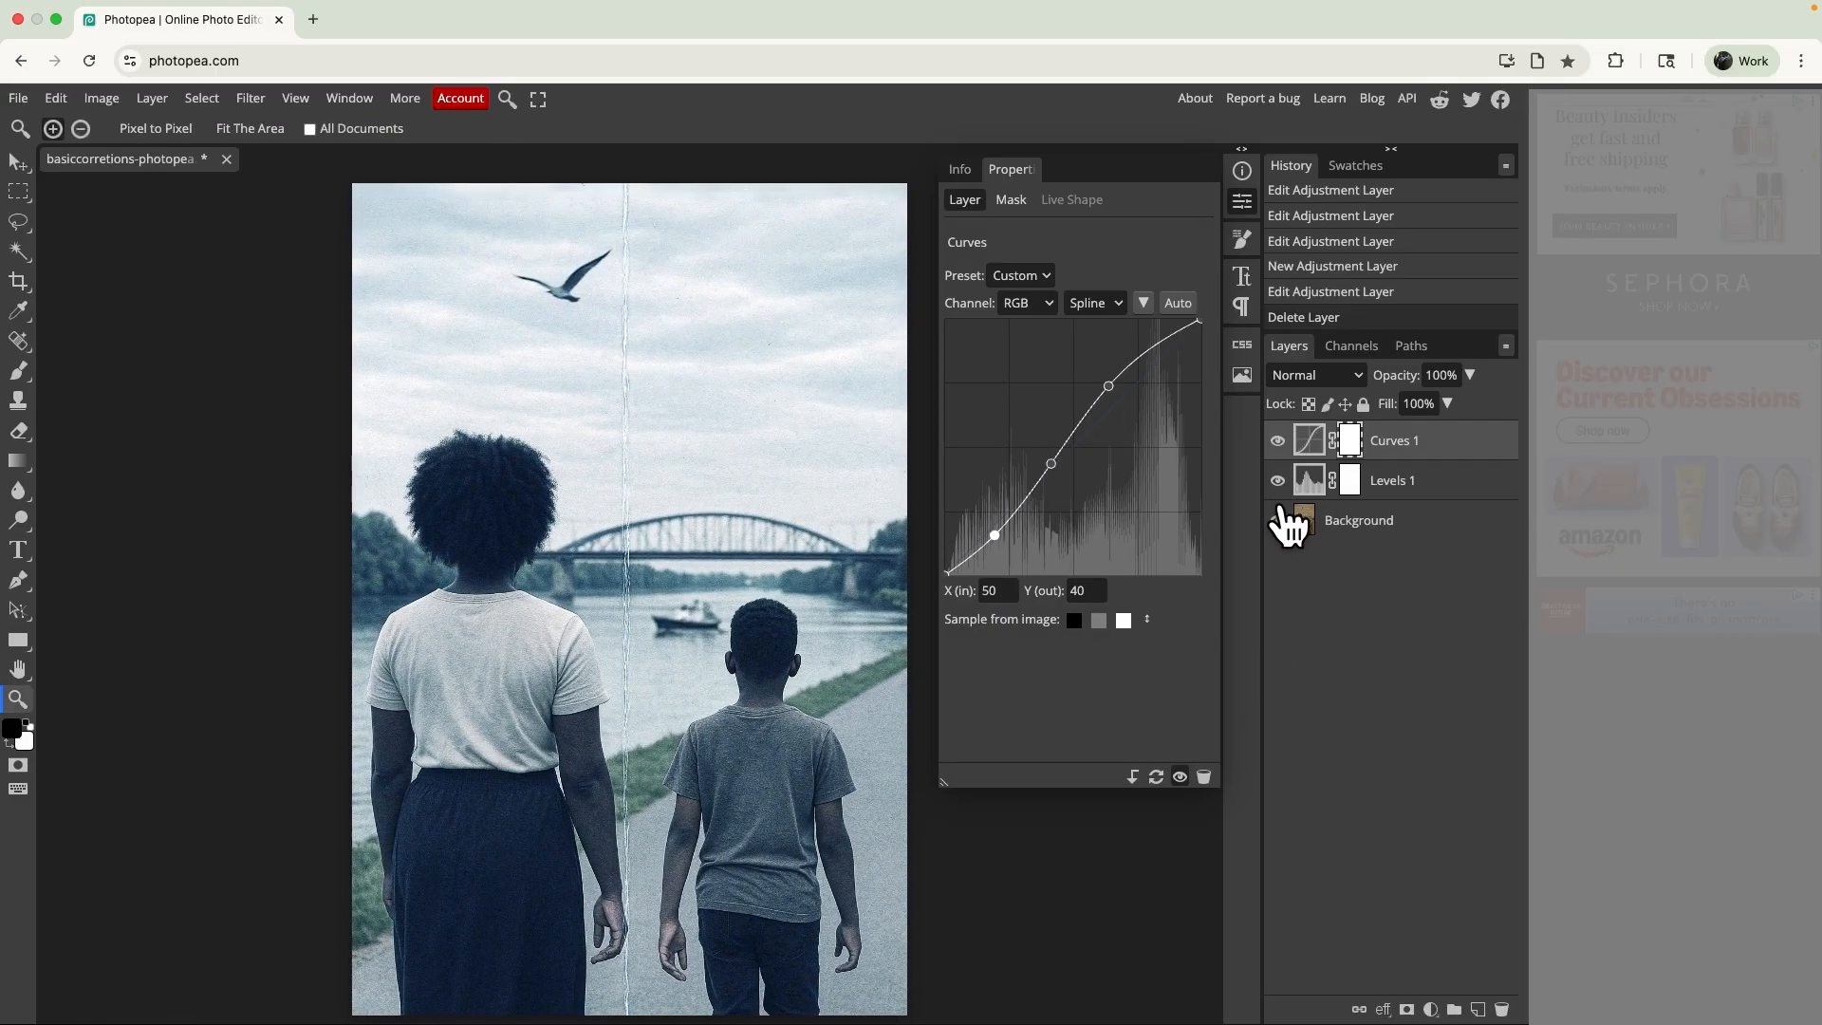
left_click(1278, 521, "alt")
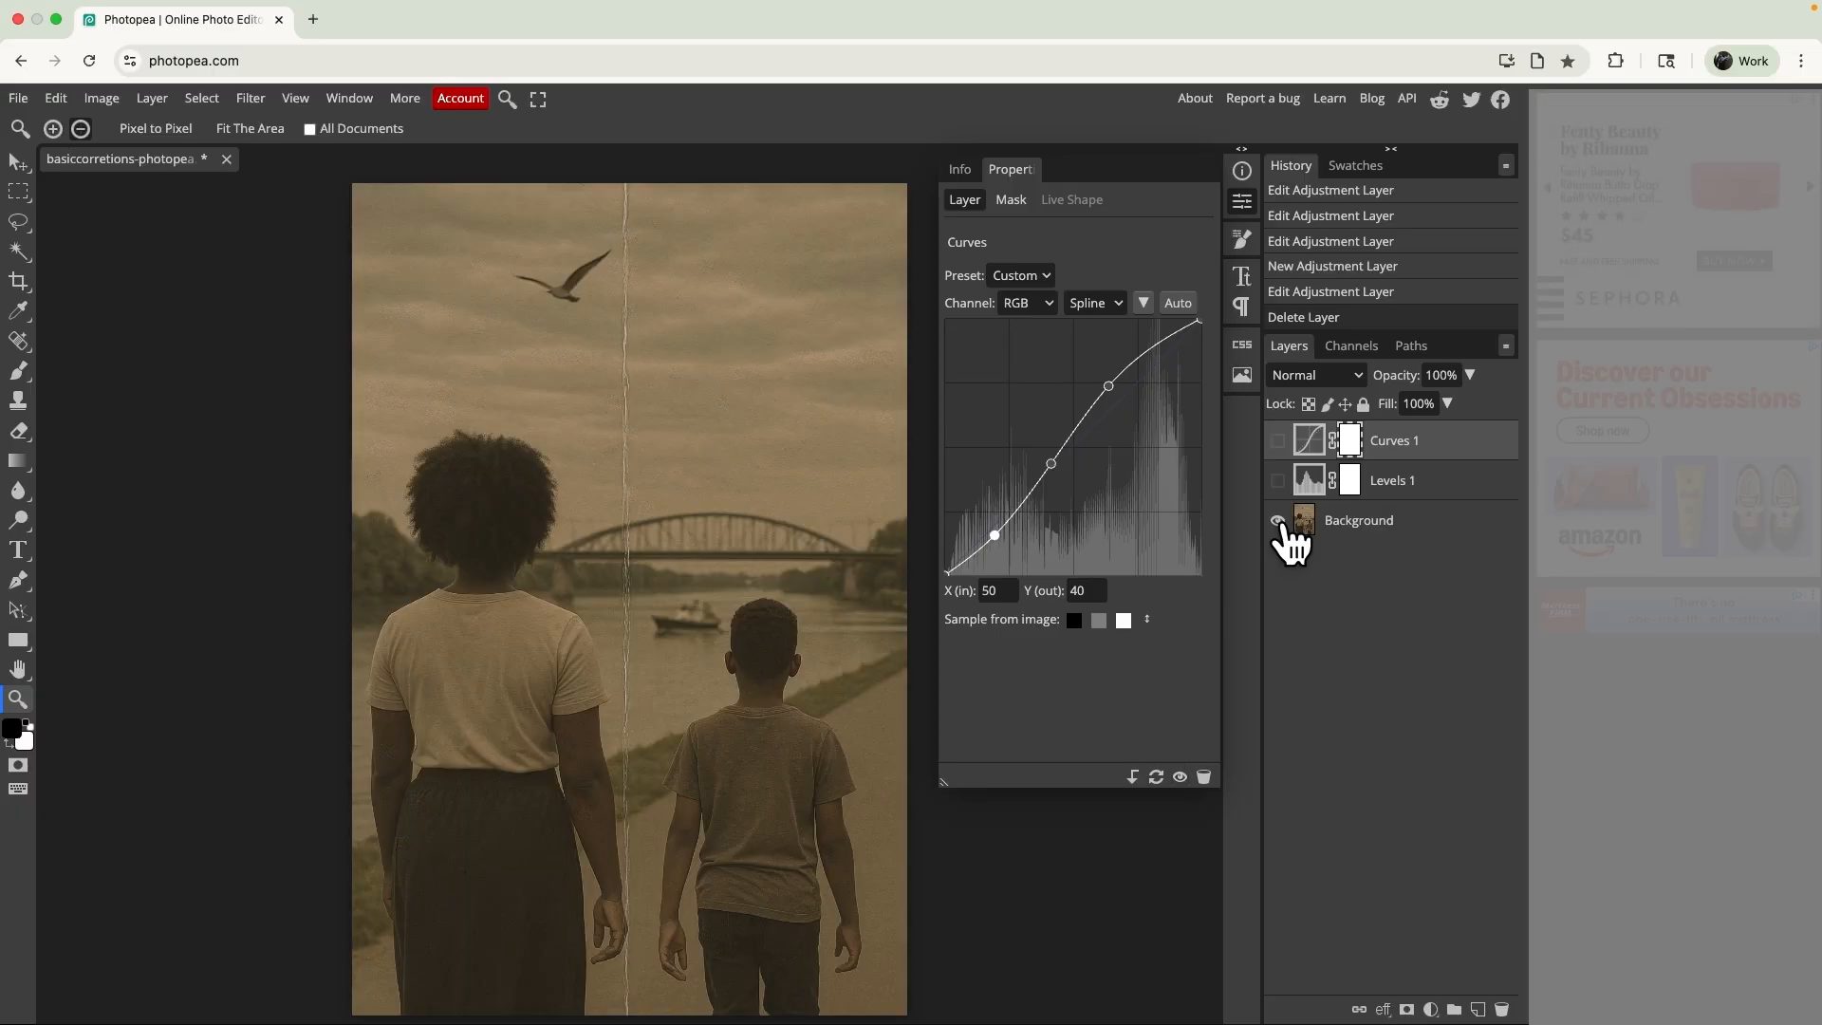
left_click(1278, 521, "alt")
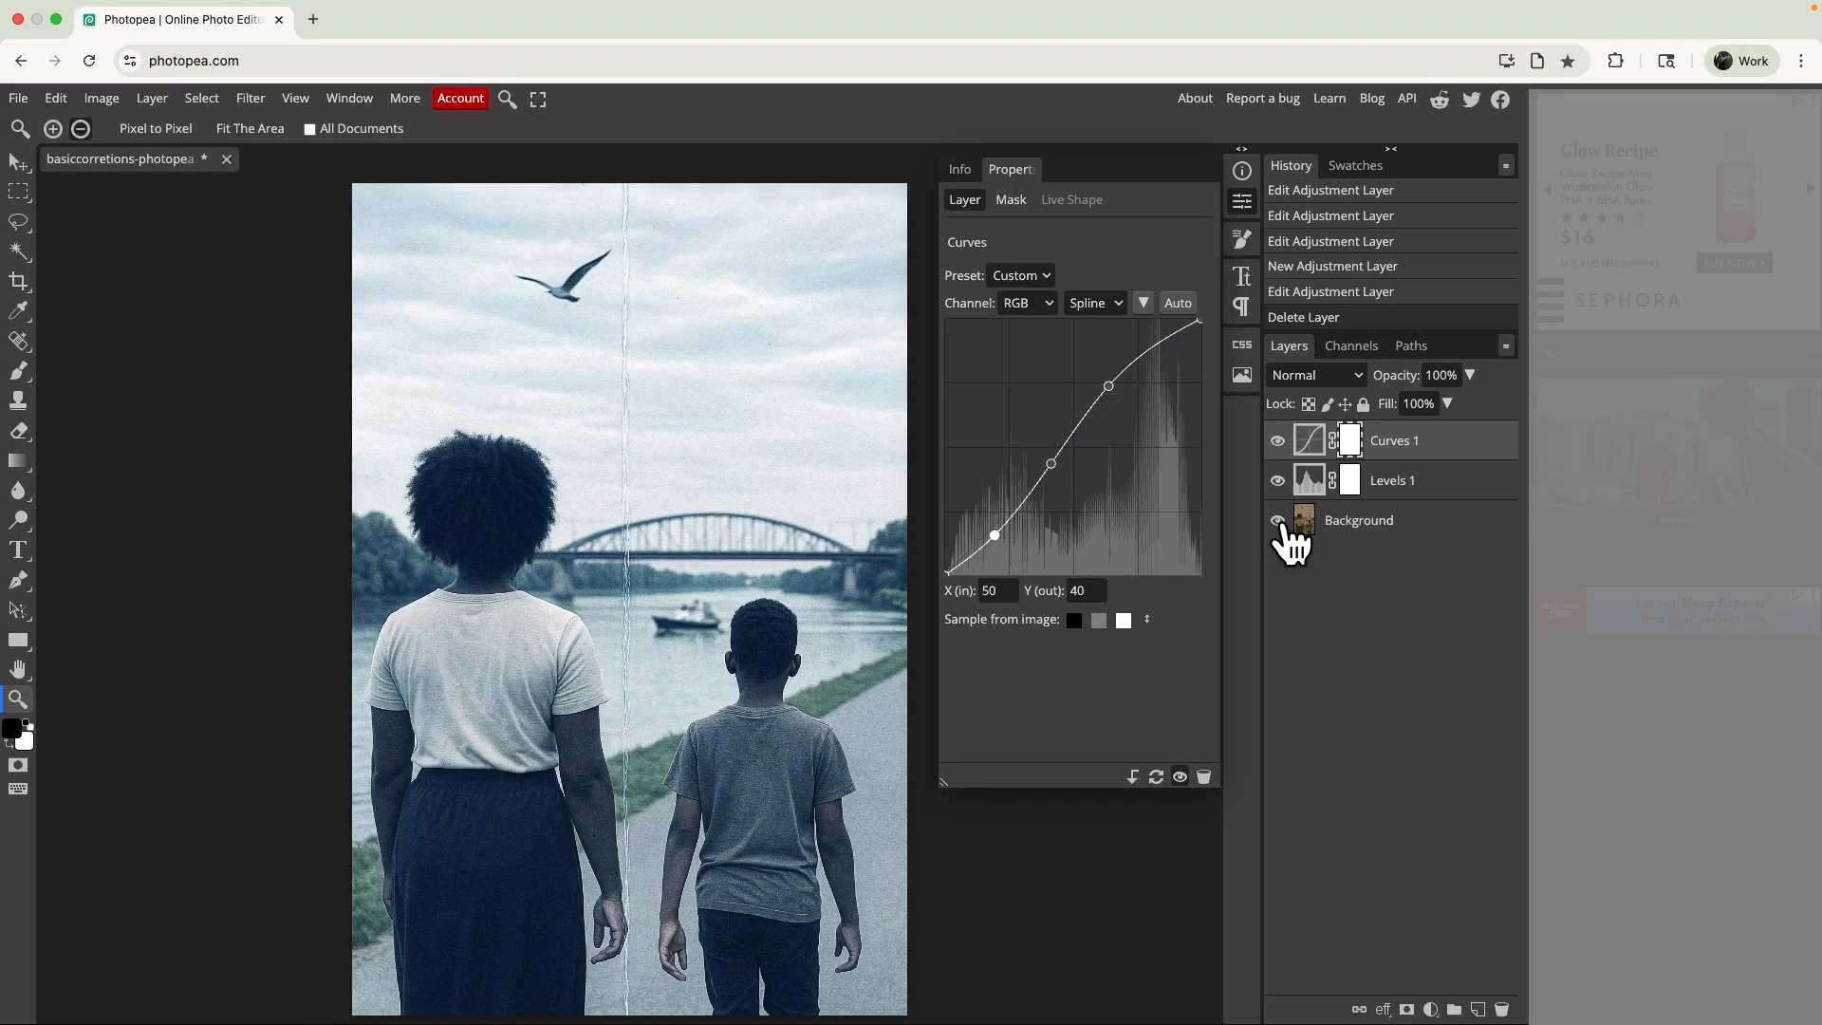
- Try raising the input black points of the Levels layer's individual channels, with Red at 29, Green at 22 and Blue at 37
left_click(1307, 486)
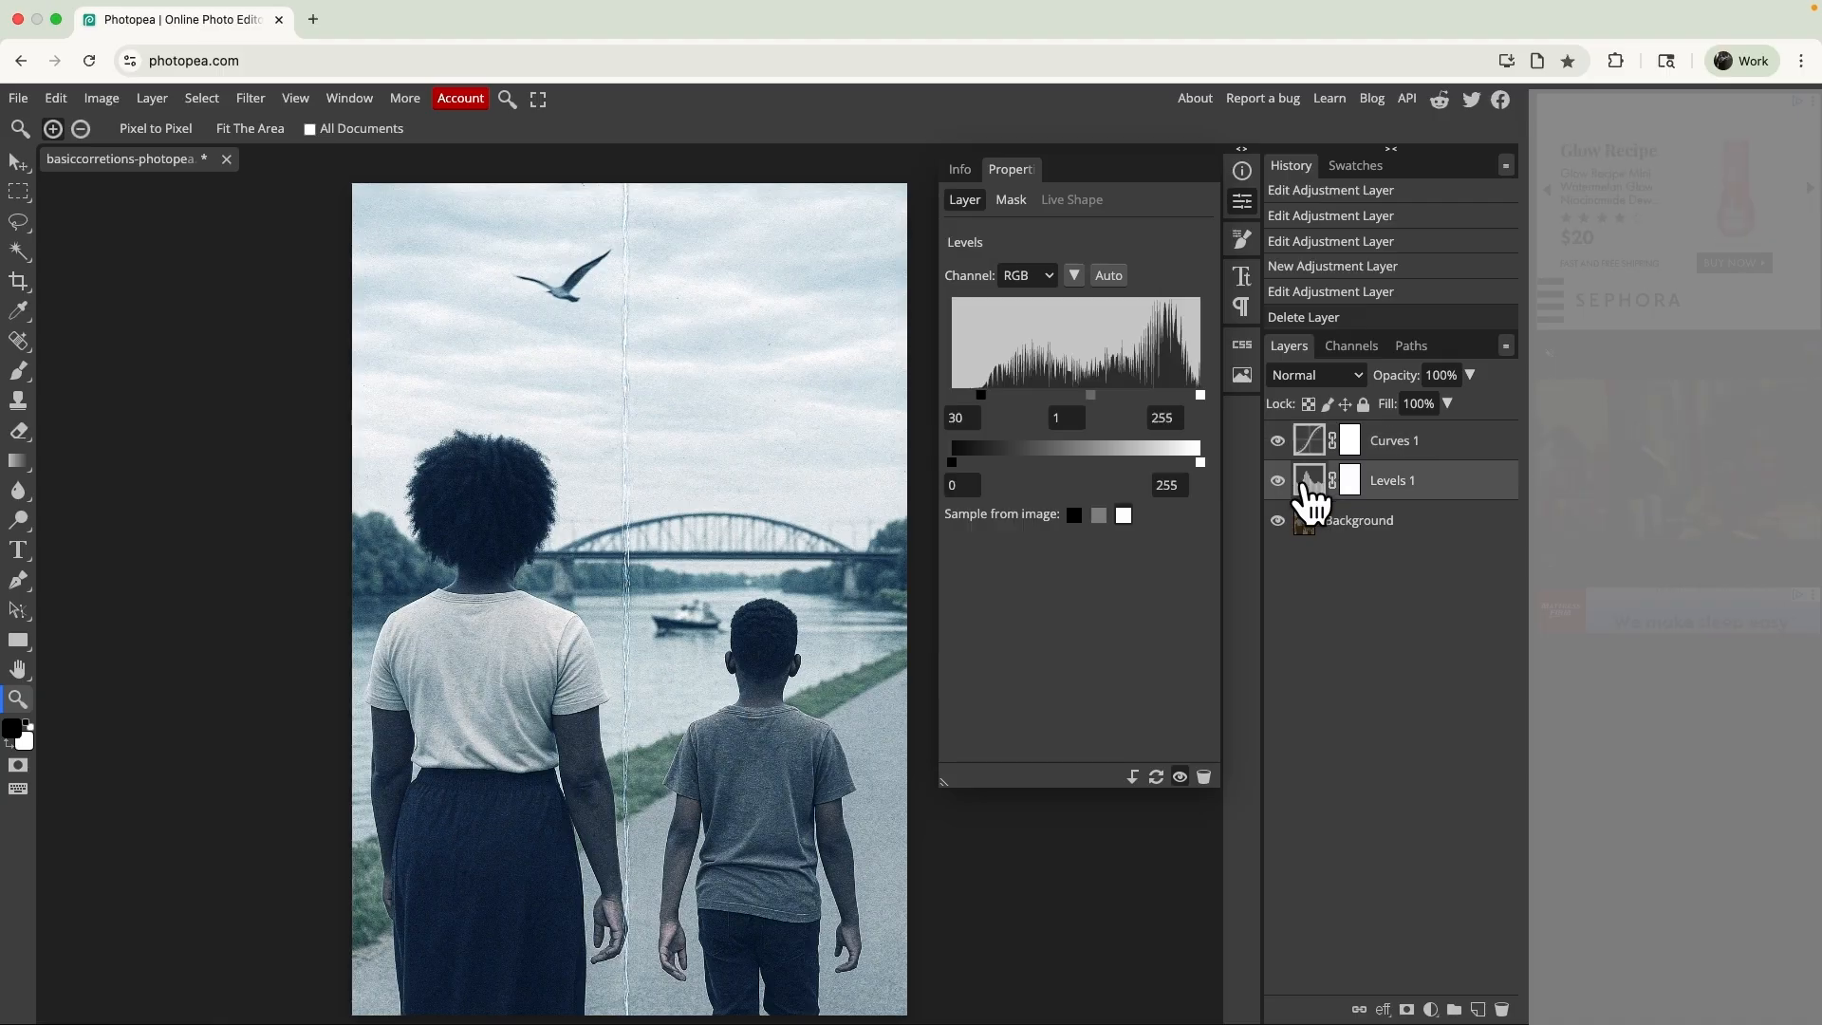
left_click(1046, 274)
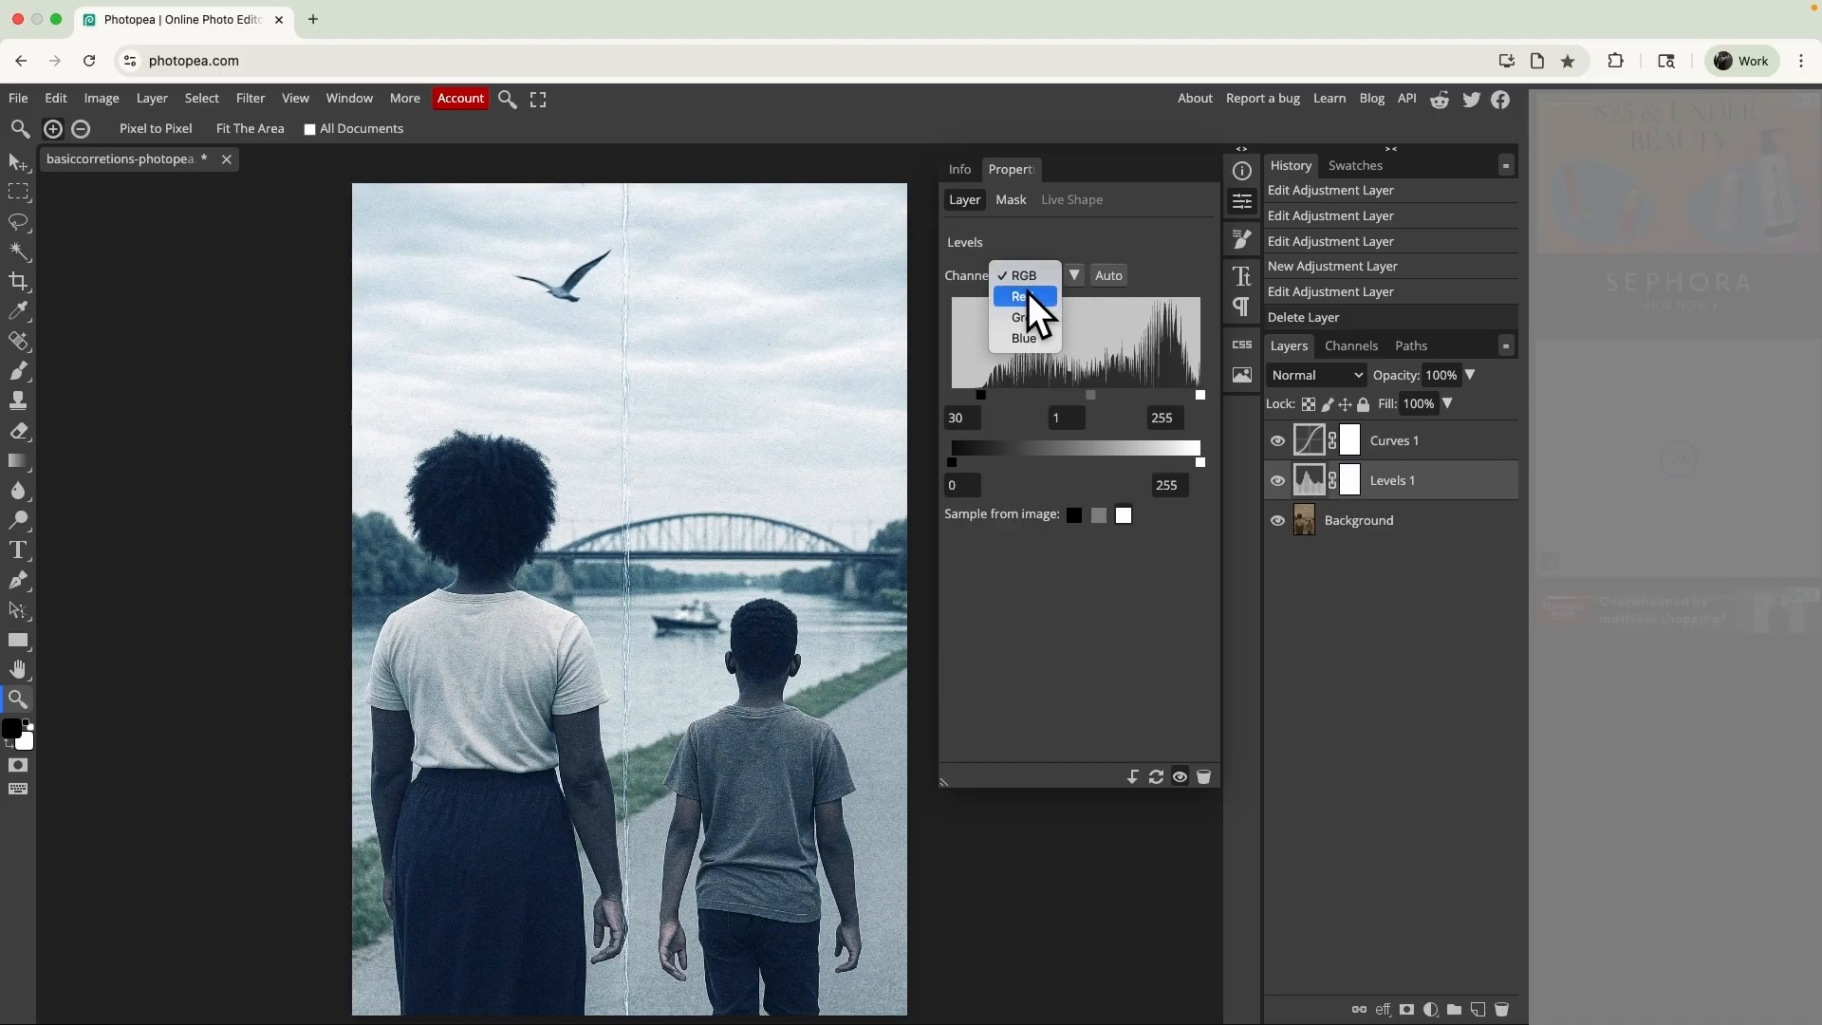
left_click(1028, 294)
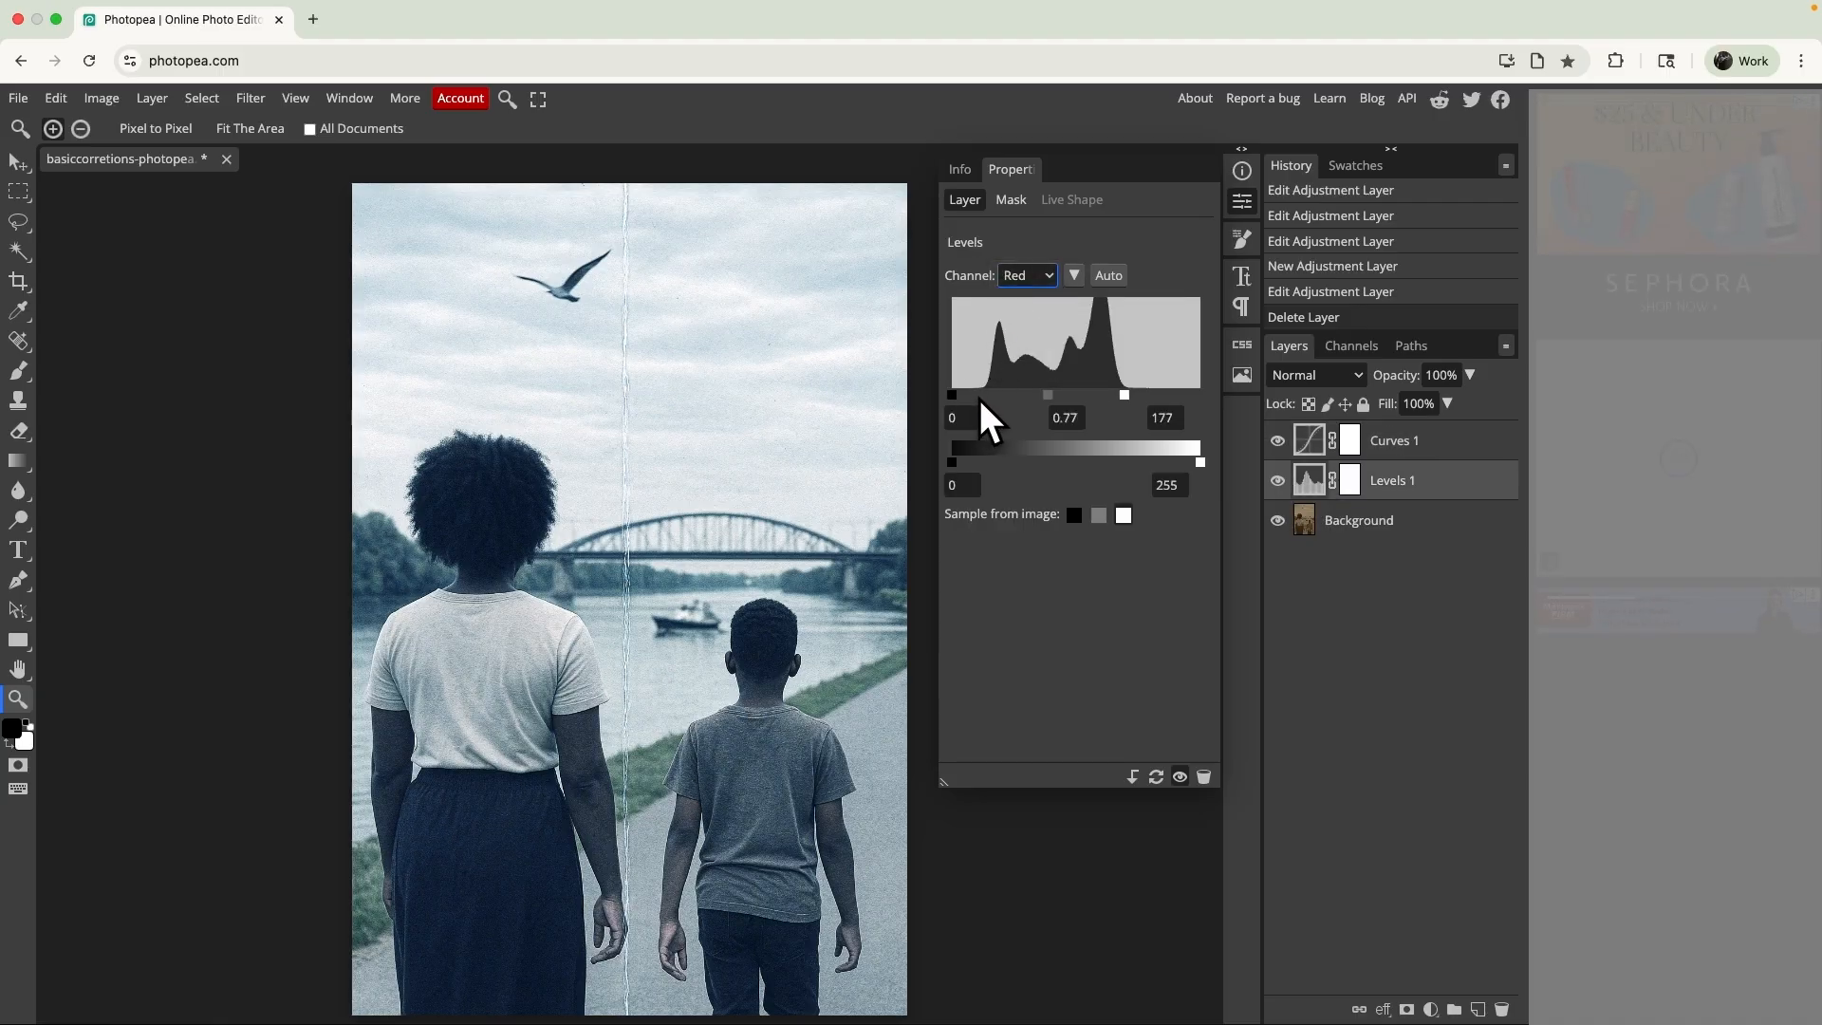
left_click_drag(953, 397, 982, 391)
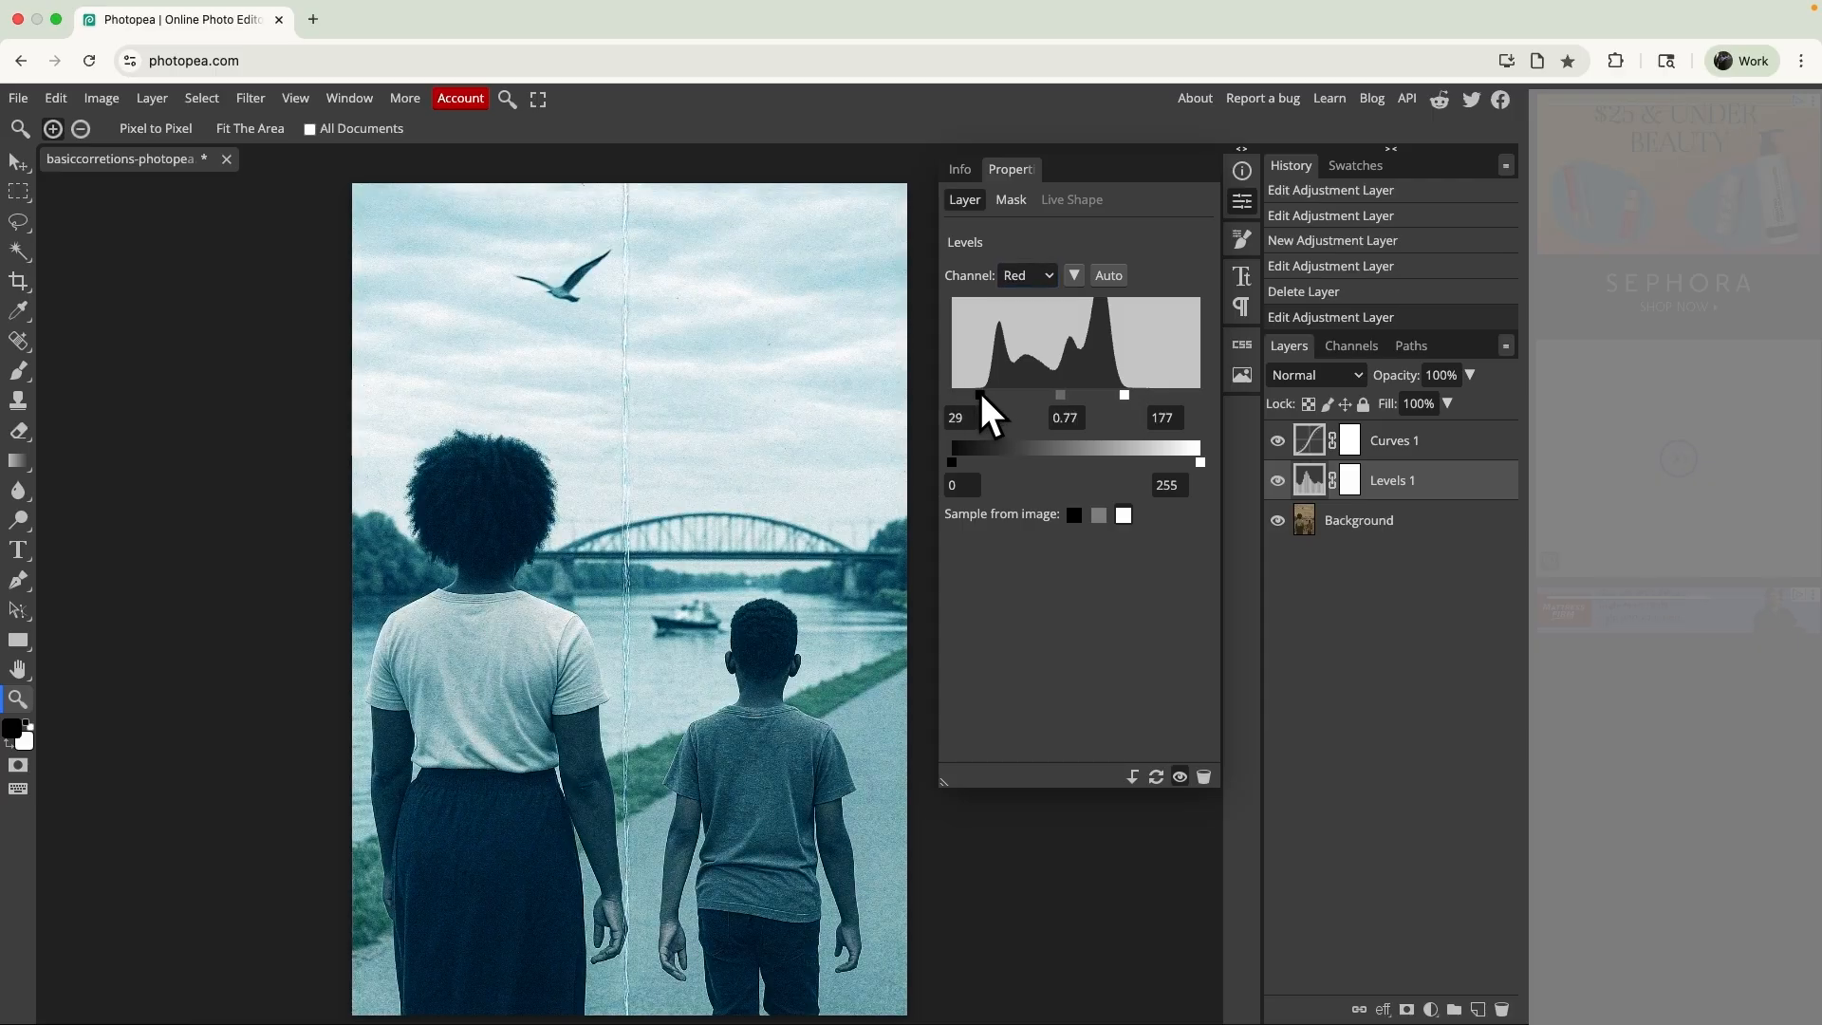
left_click(1043, 275)
left_click(1036, 296)
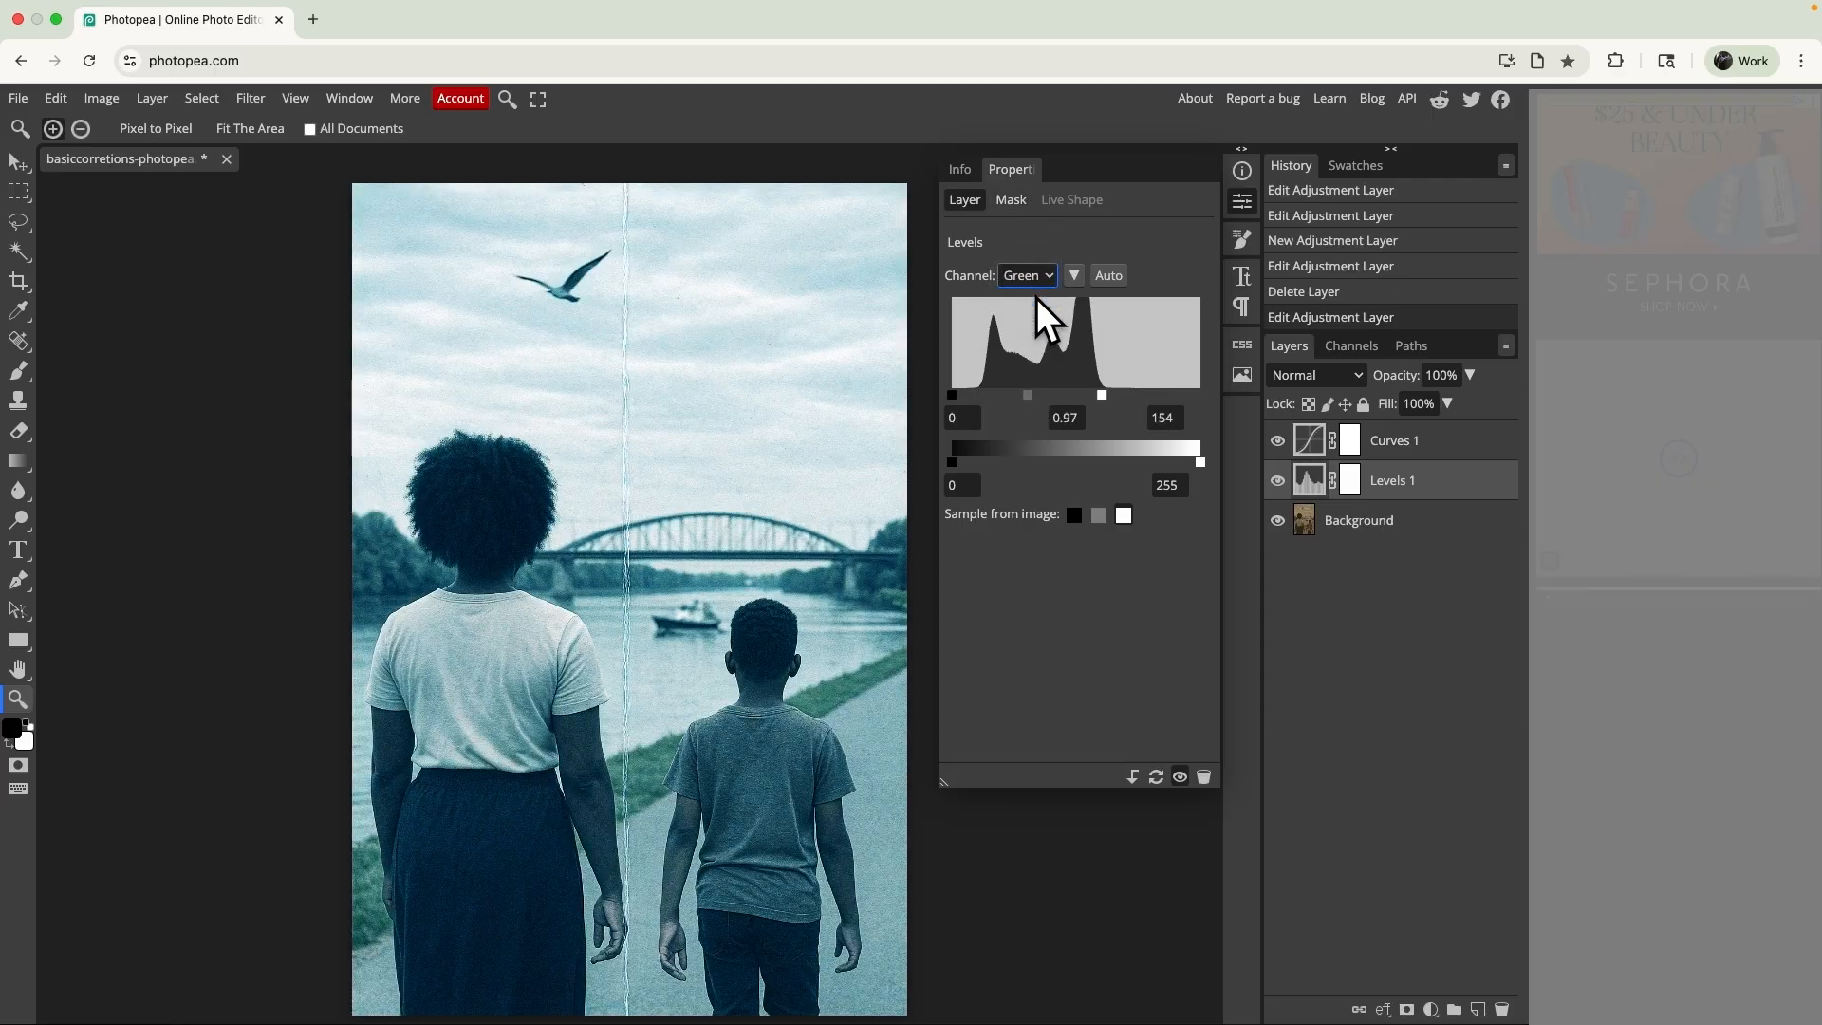
left_click_drag(953, 393, 974, 393)
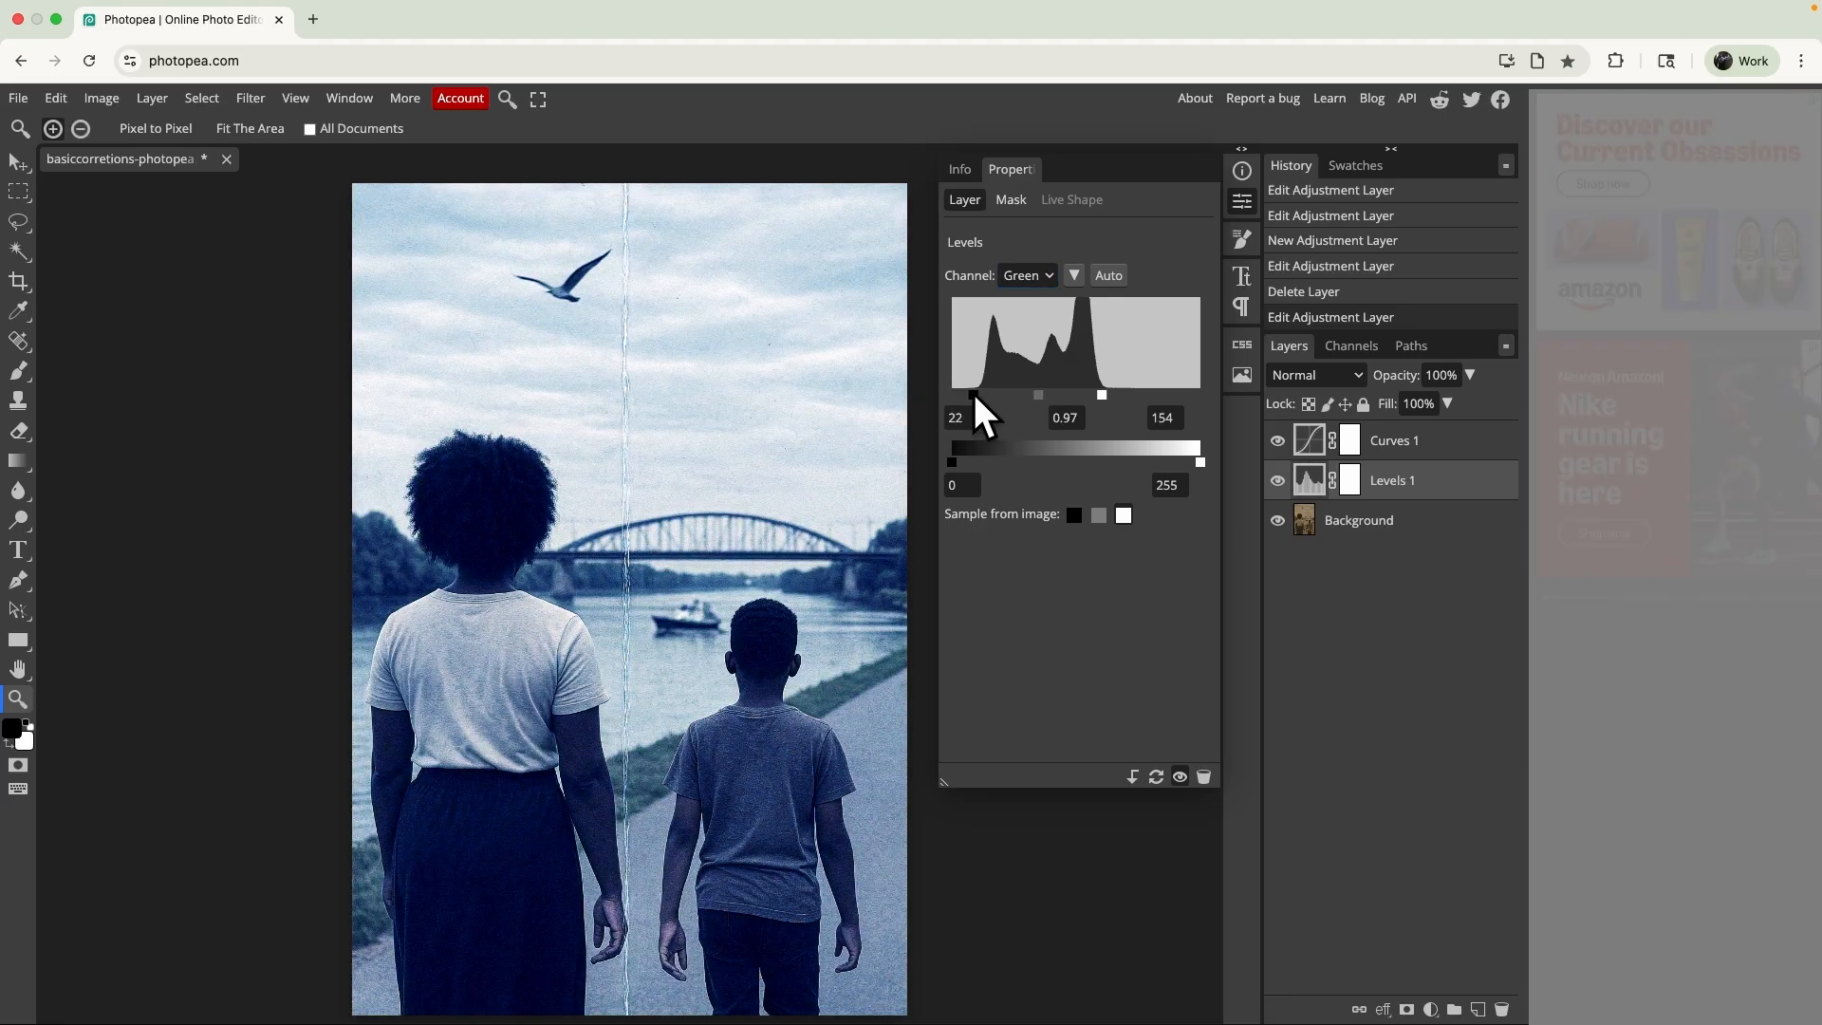
left_click(1034, 298)
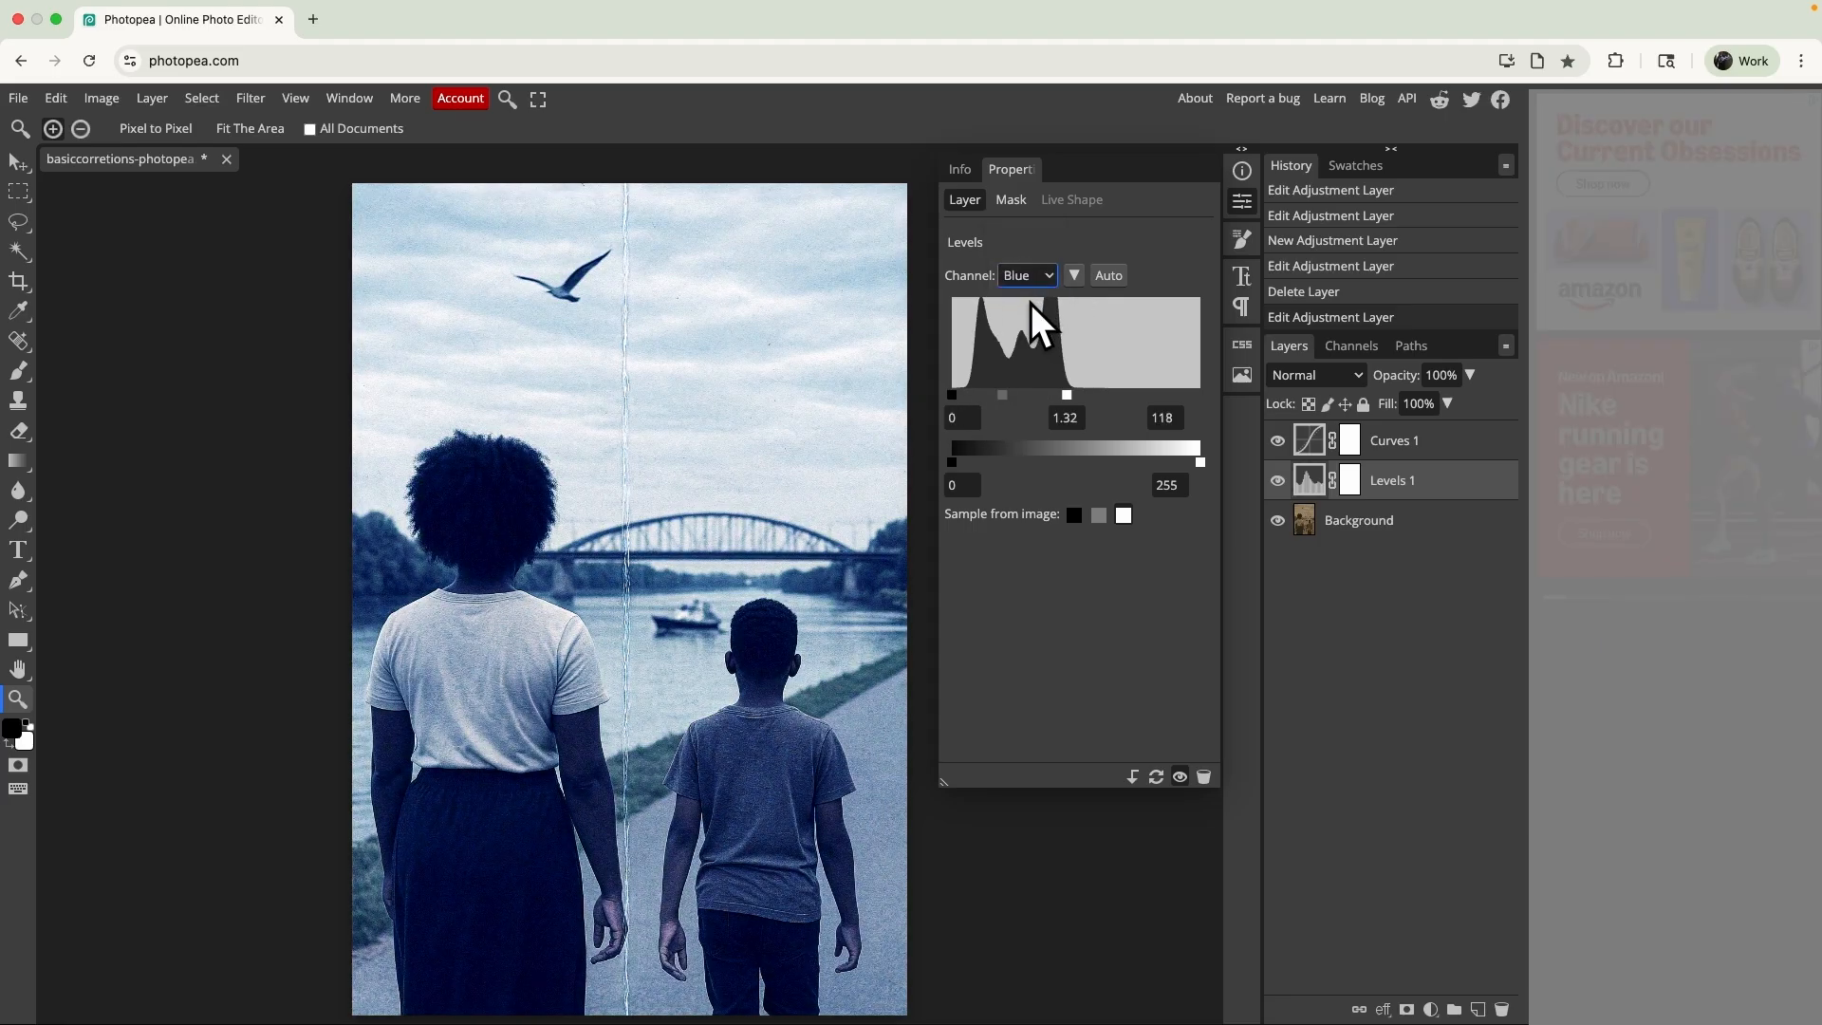
left_click_drag(957, 394, 966, 395)
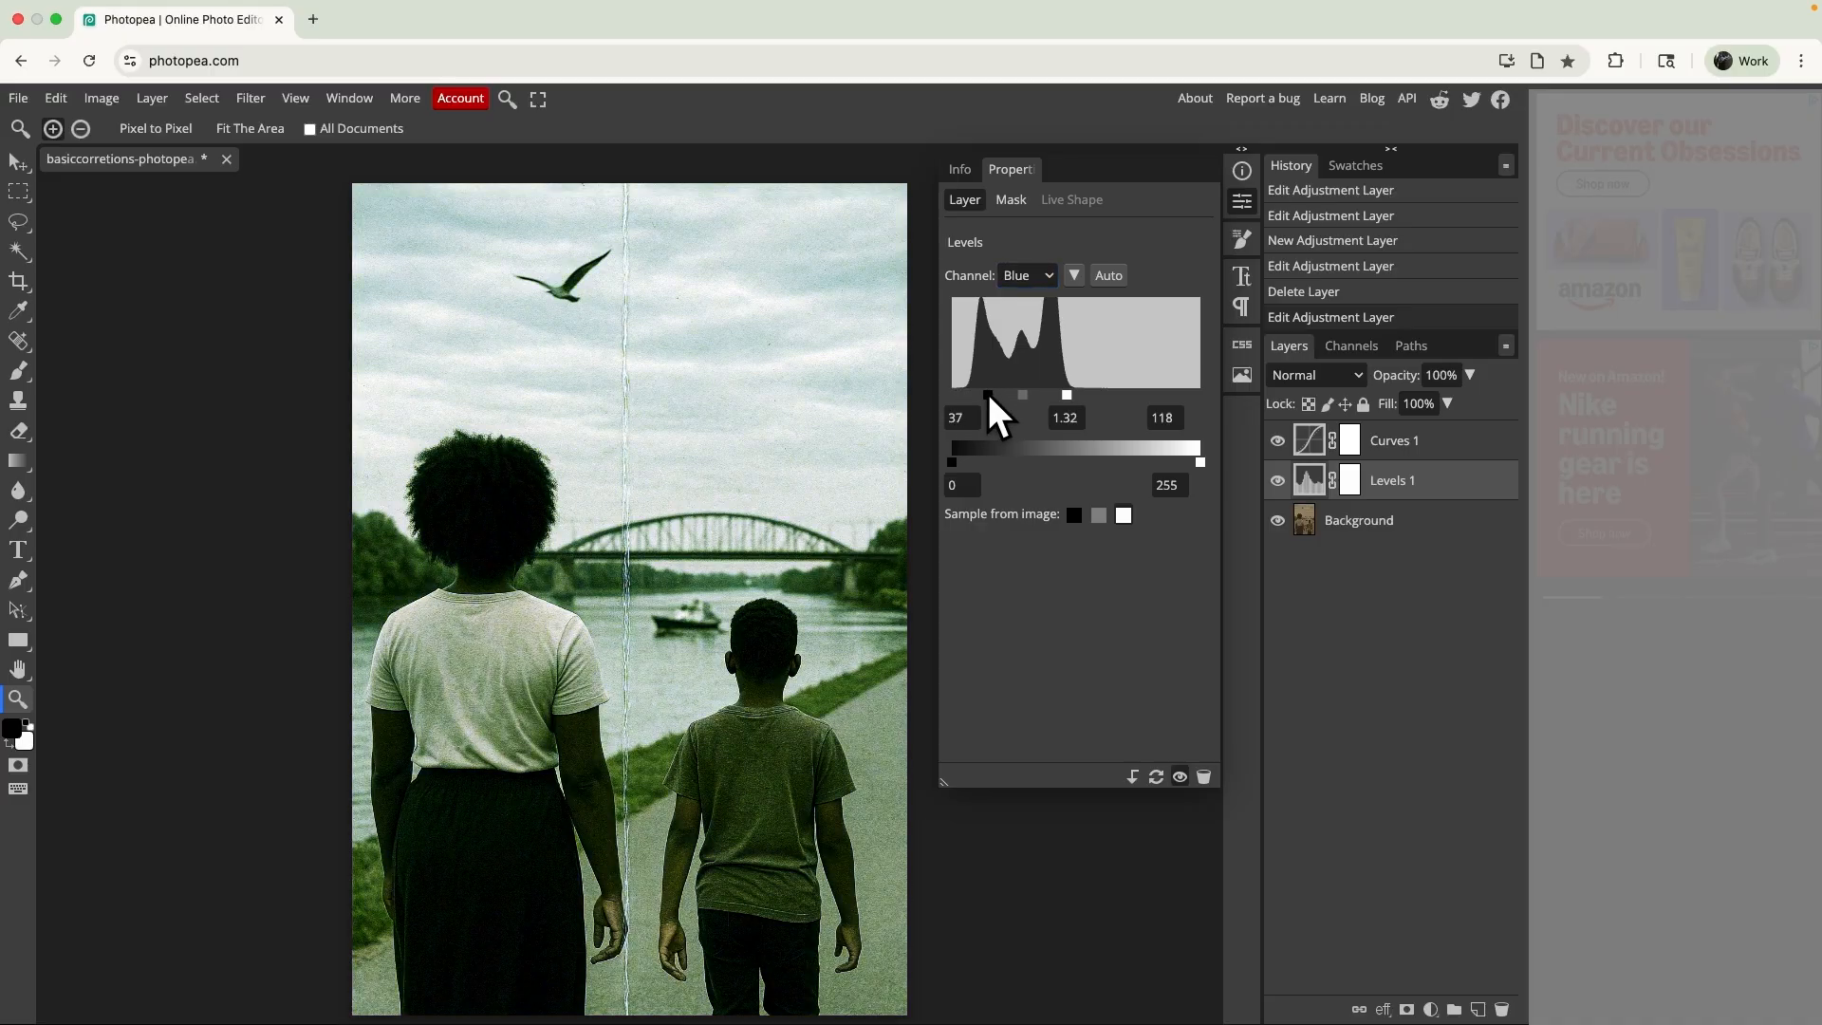
left_click_drag(975, 396, 1078, 397)
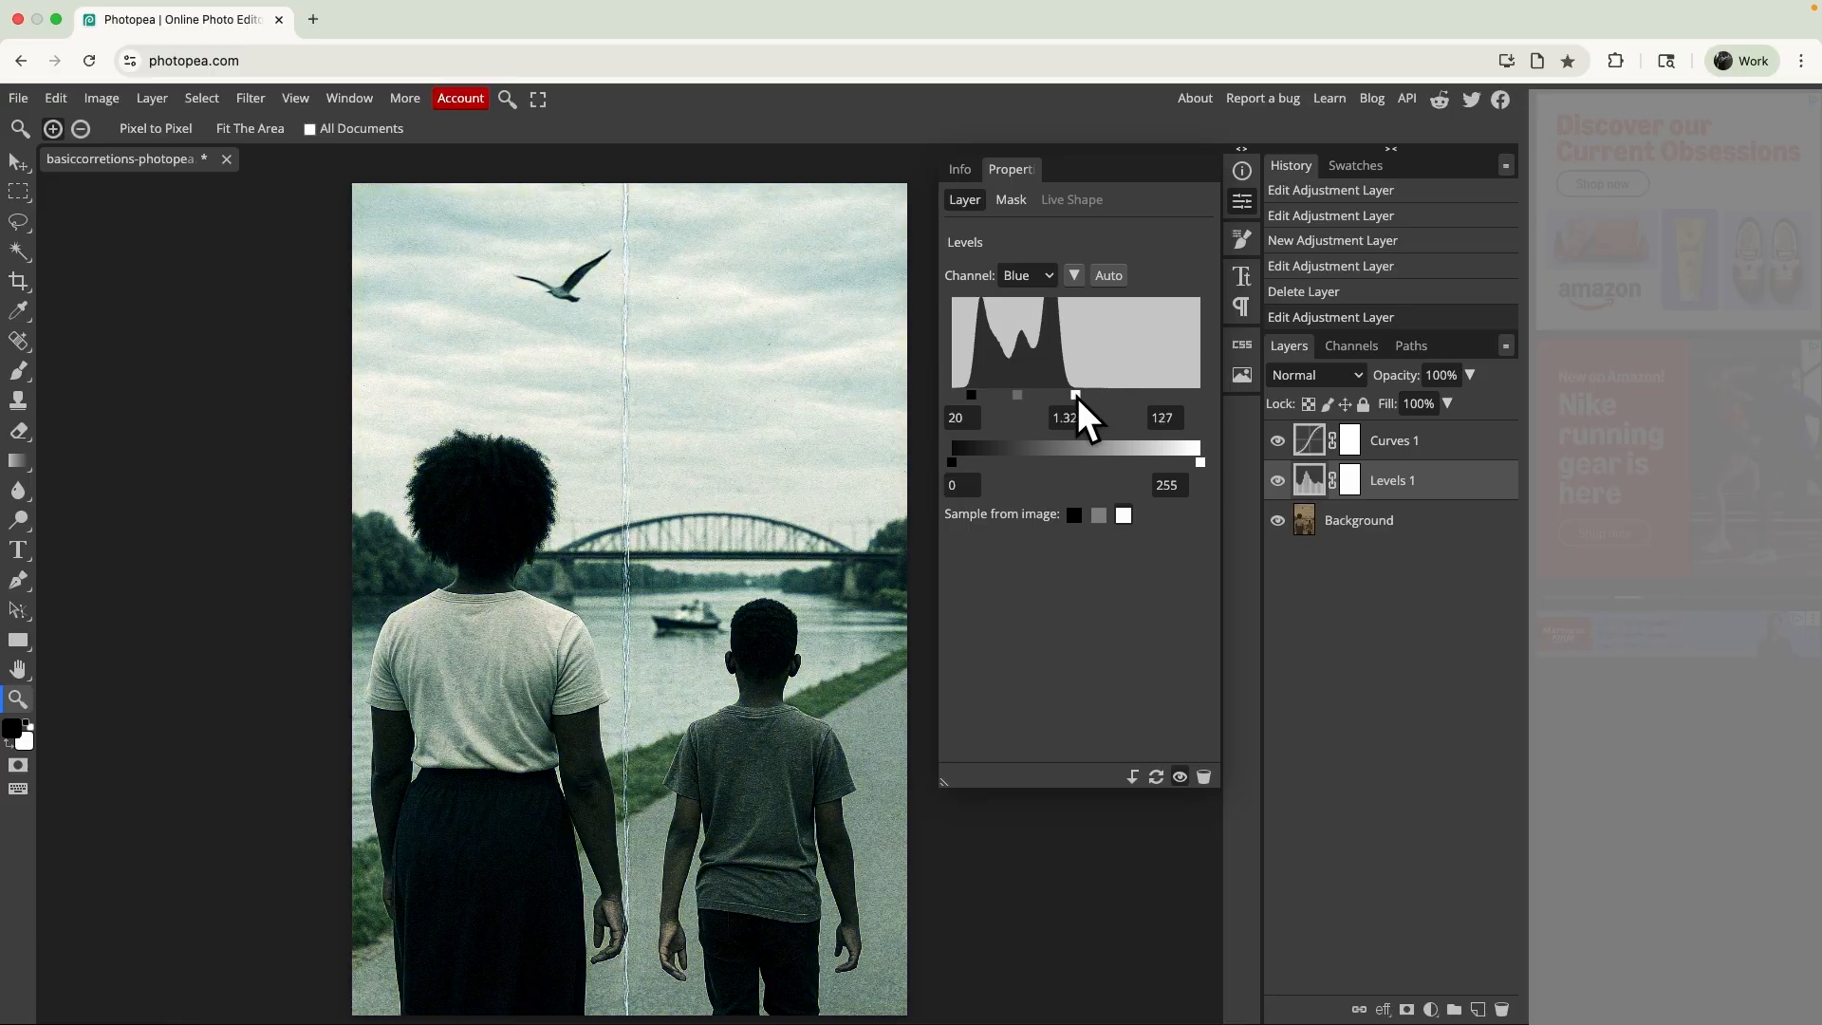
- Reset the Levels layer's color channels and set the Green channel's input black point to 18 and white point to 171
left_click(1101, 272)
left_click(1051, 276)
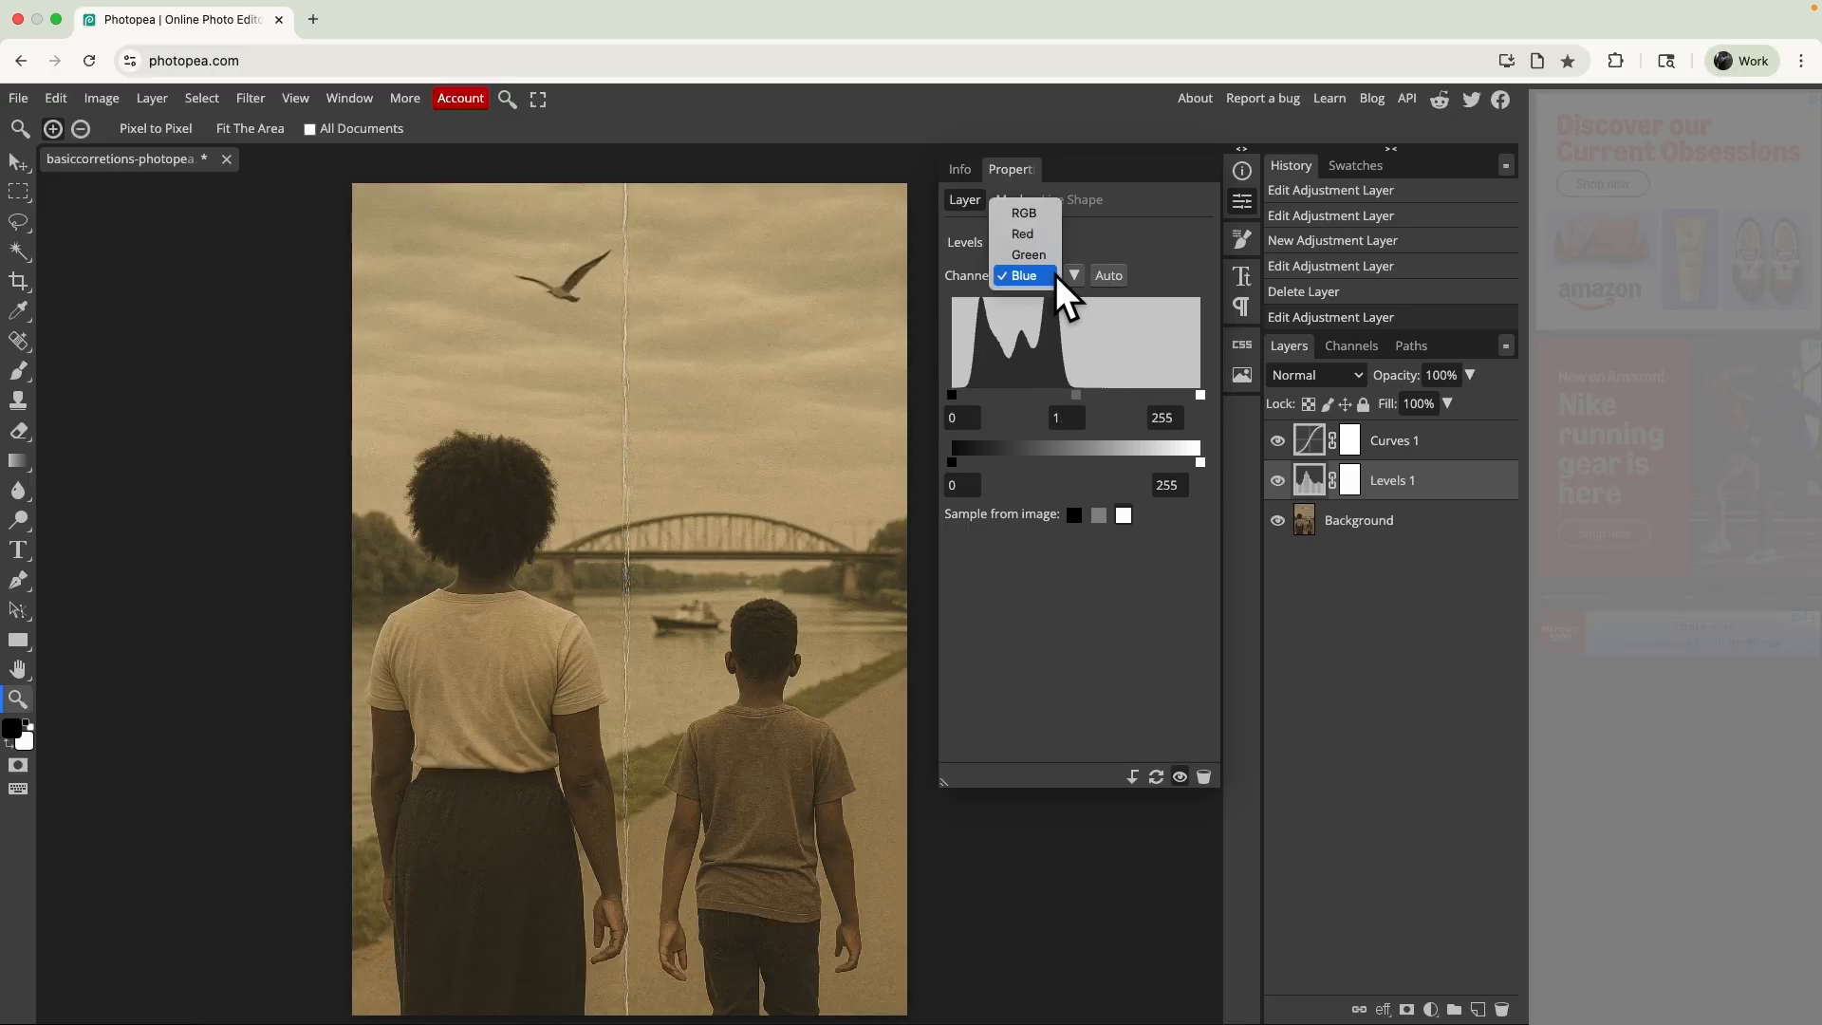
left_click(1027, 255)
left_click(1110, 275)
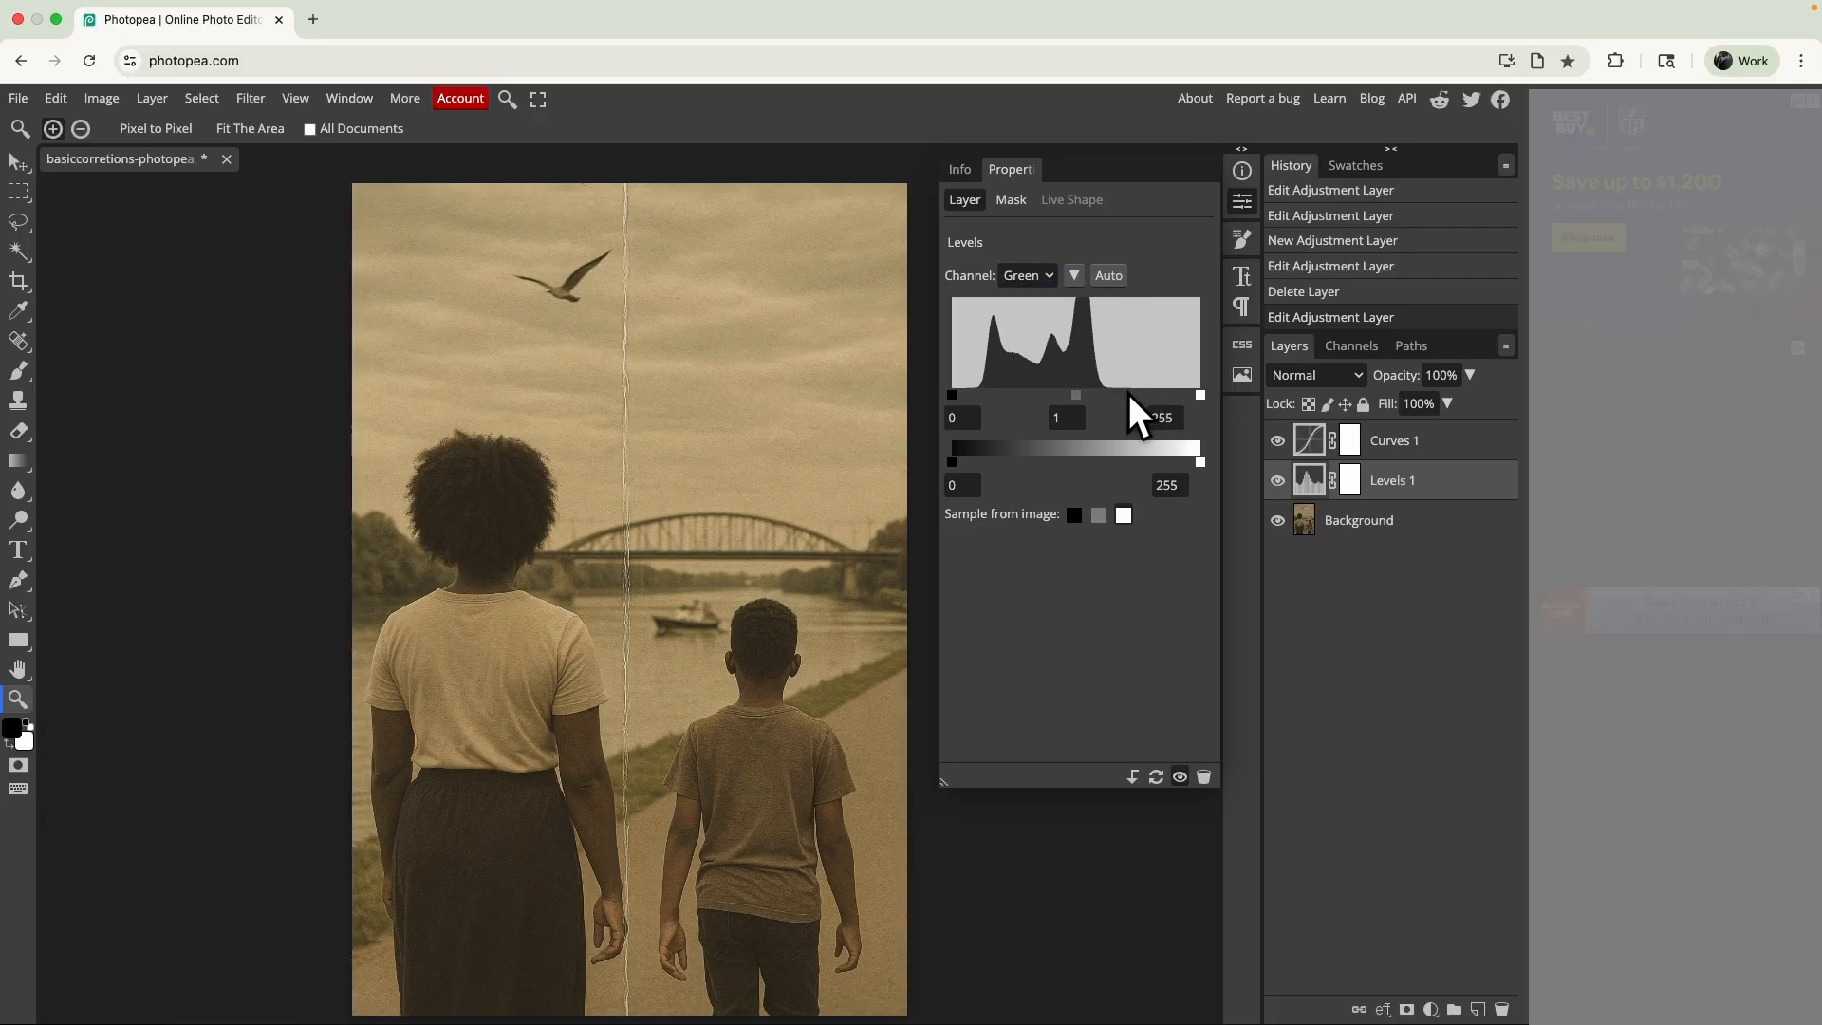
left_click_drag(1200, 395, 1119, 418)
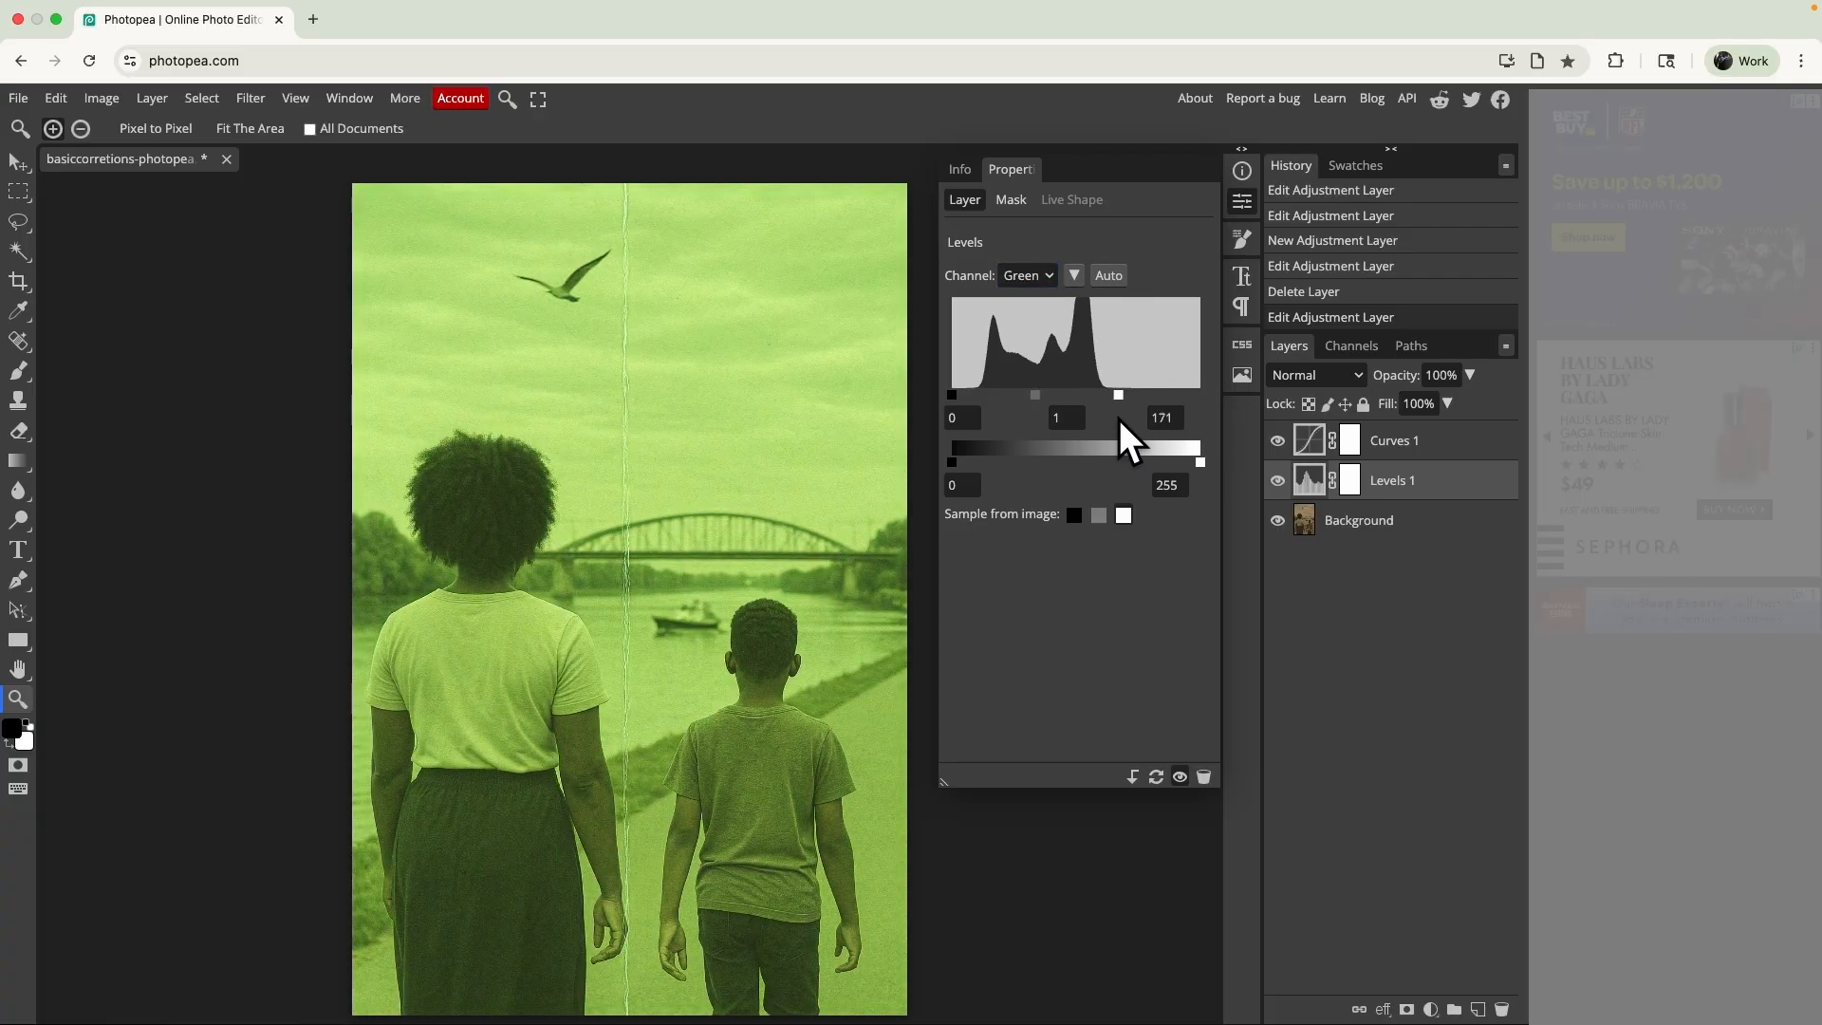
left_click_drag(951, 390, 972, 397)
- Set the Levels layer's Red channel input black point to 26 and white point to 184
left_click(1026, 273)
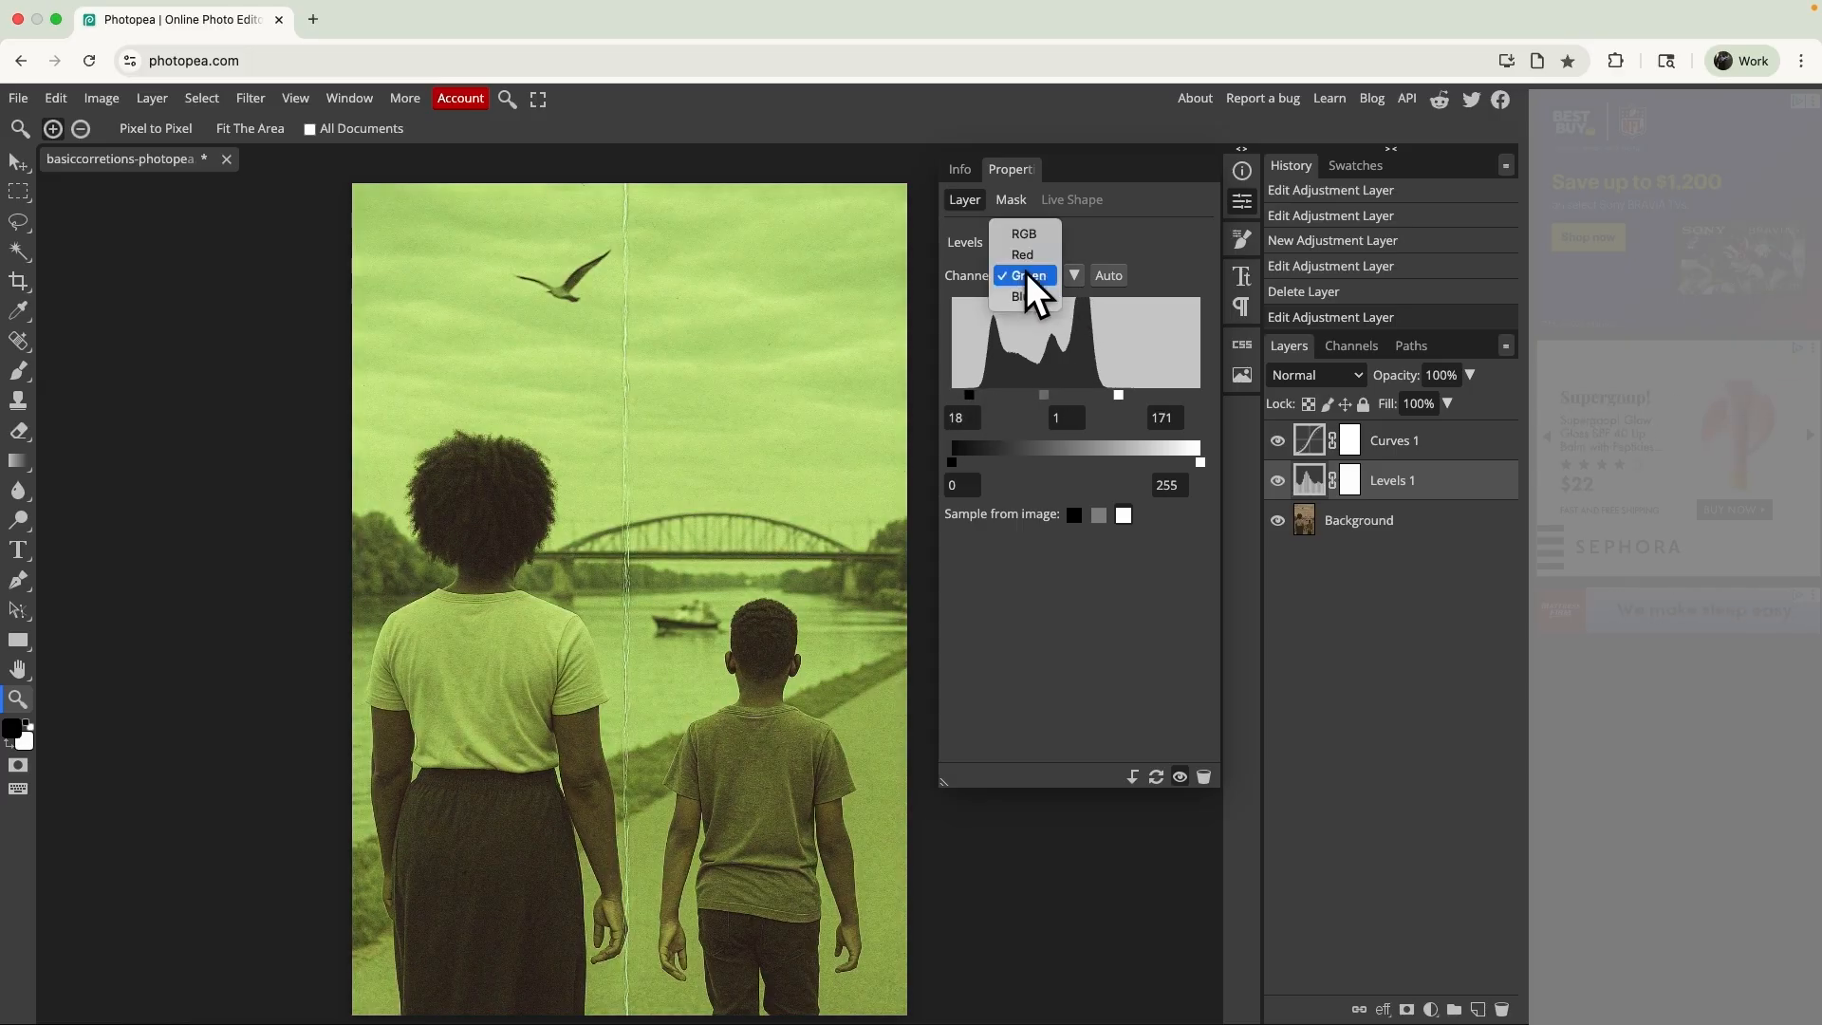
left_click(1027, 259)
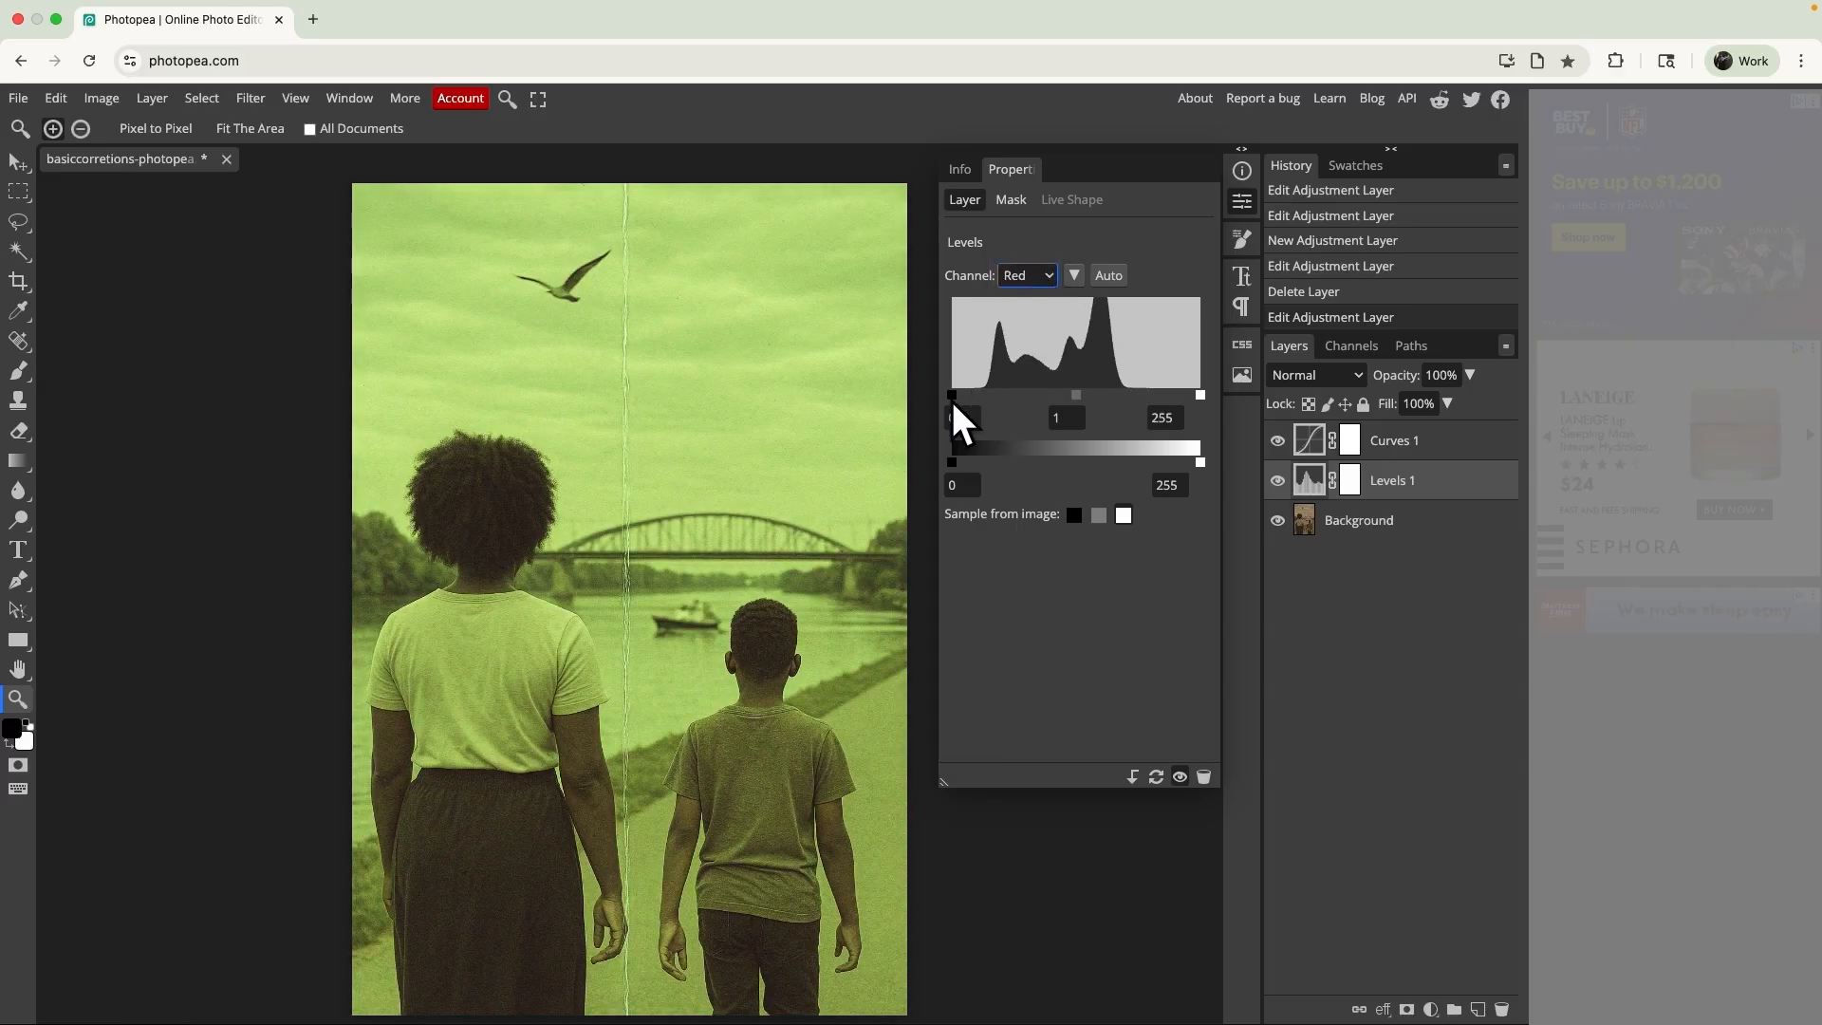
left_click_drag(953, 399, 978, 395)
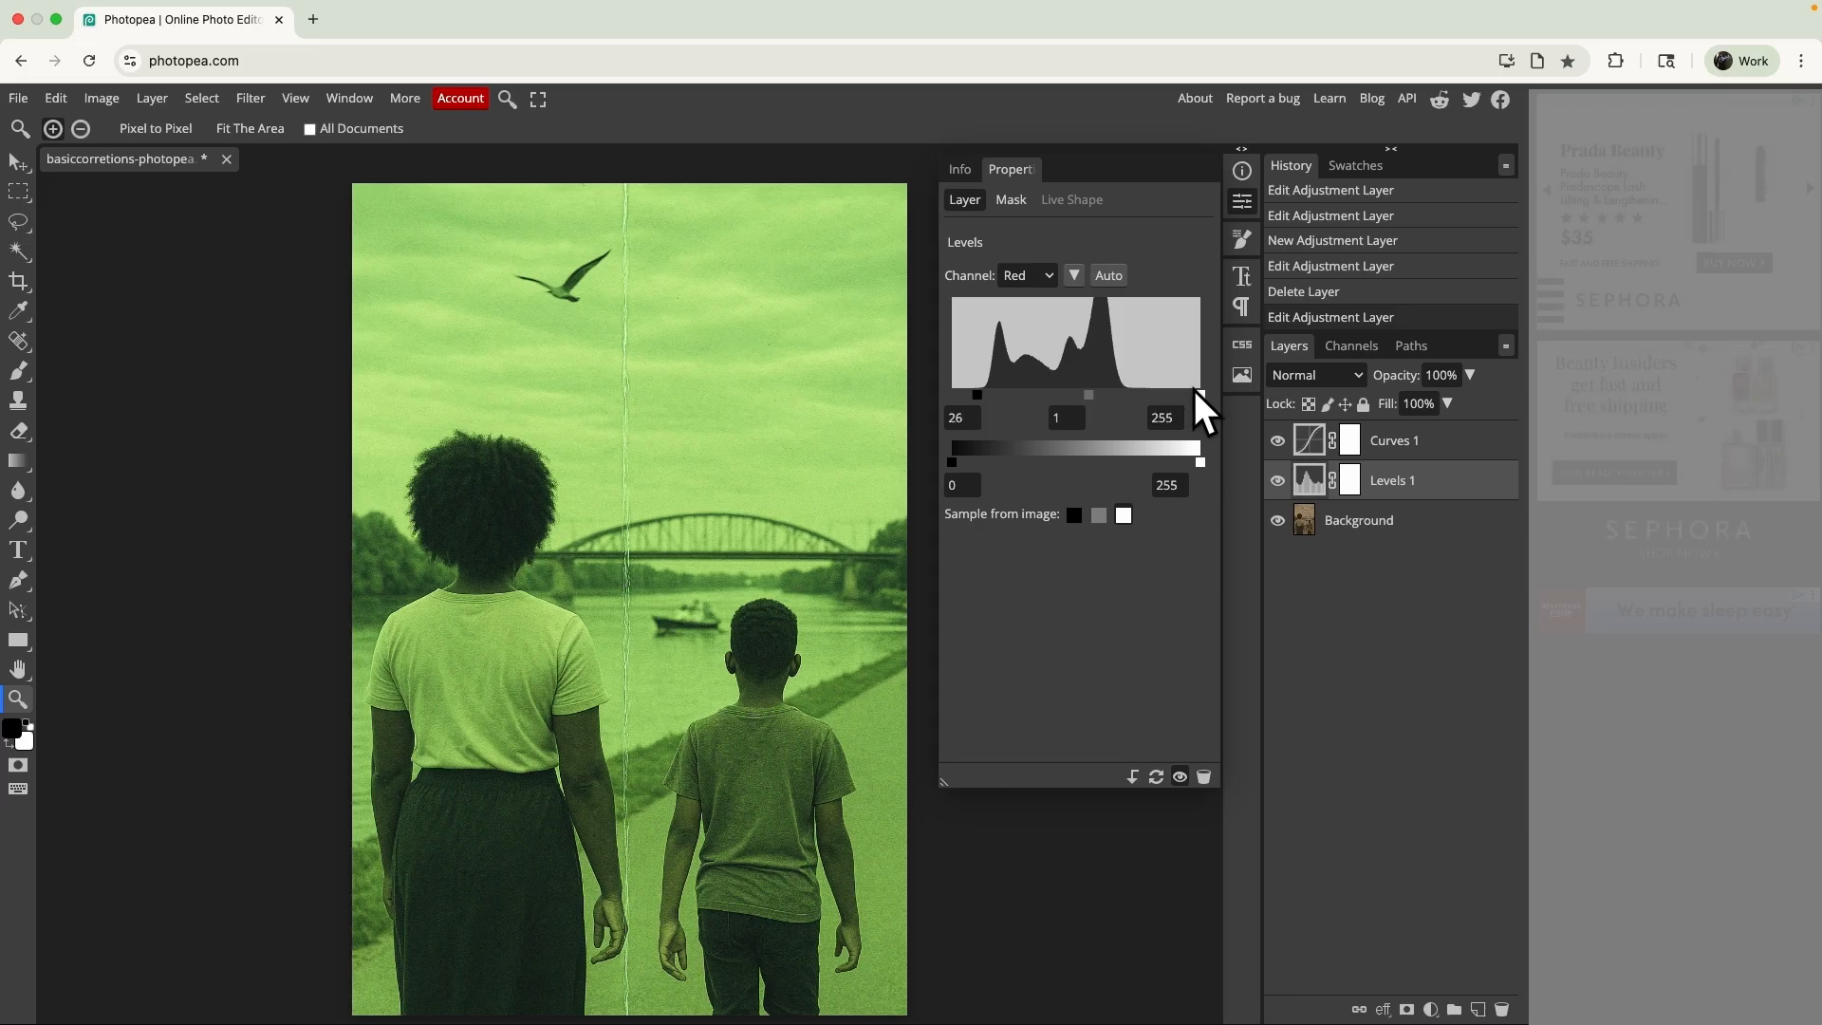
left_click_drag(1196, 392, 1131, 397)
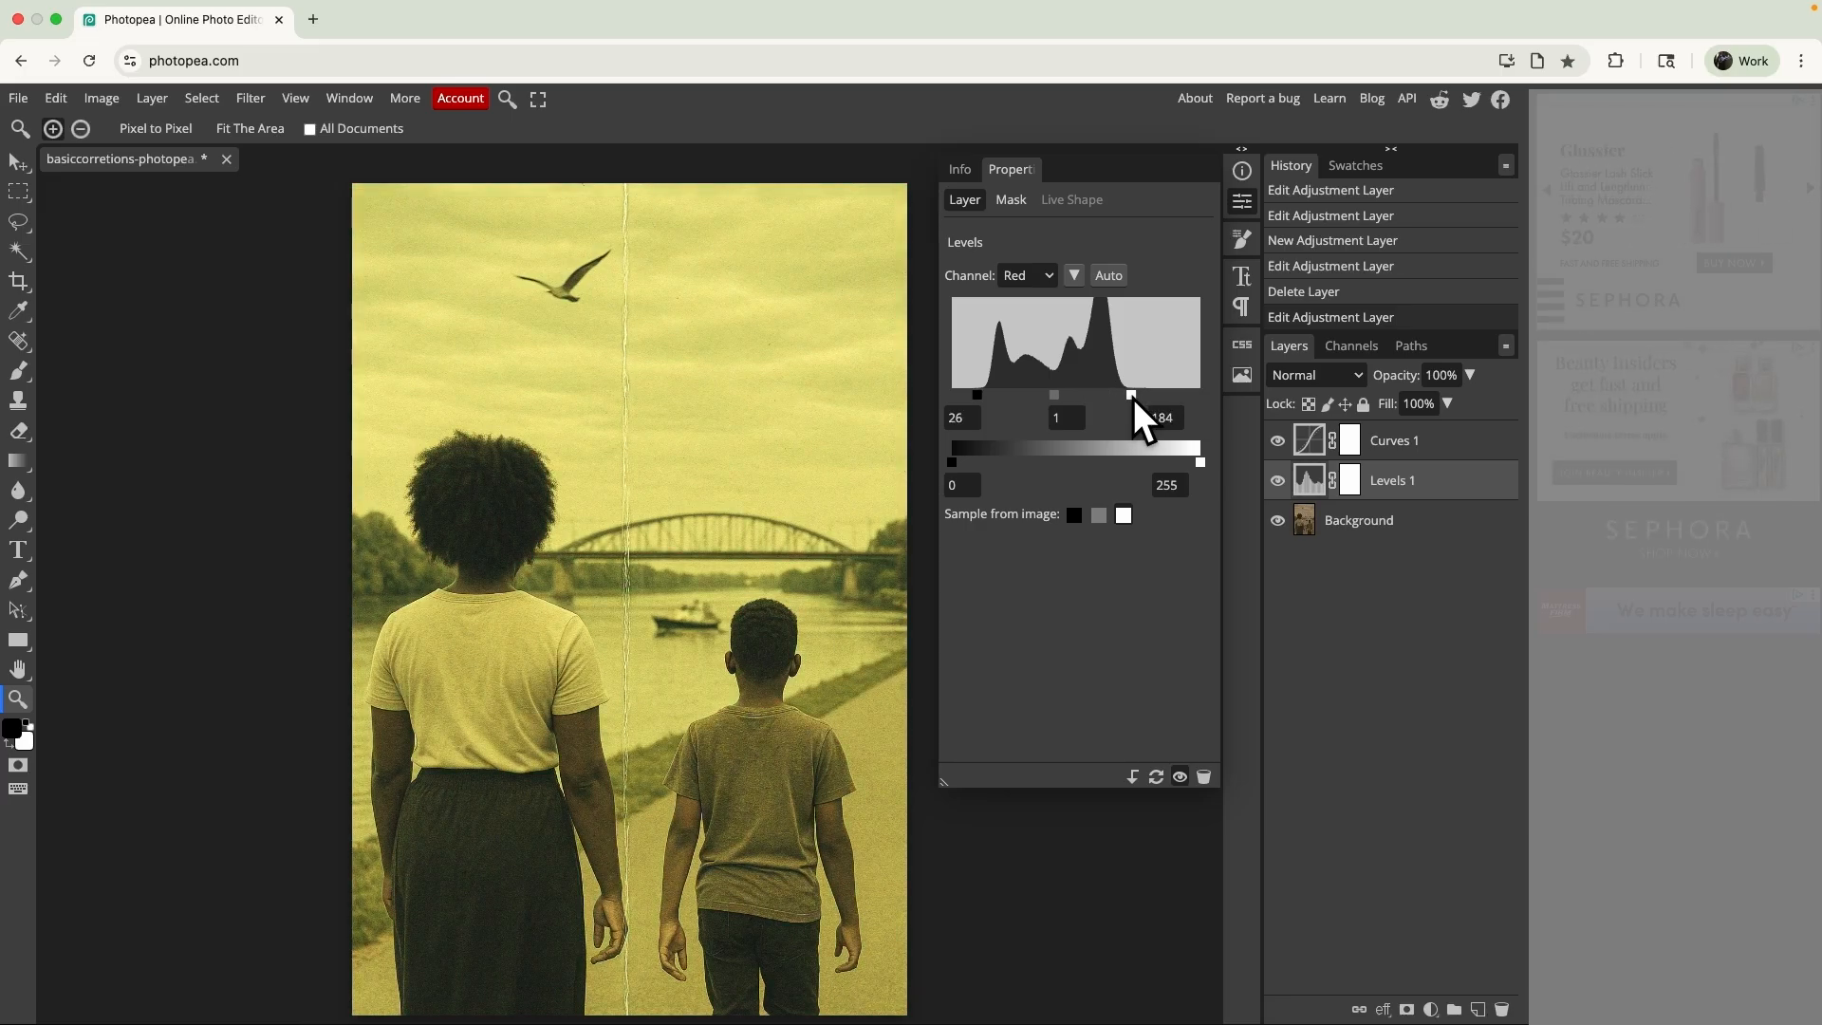
- Set the Levels layer's Blue channel input white point to 130 and black point to 14
left_click(1026, 275)
left_click(1025, 317)
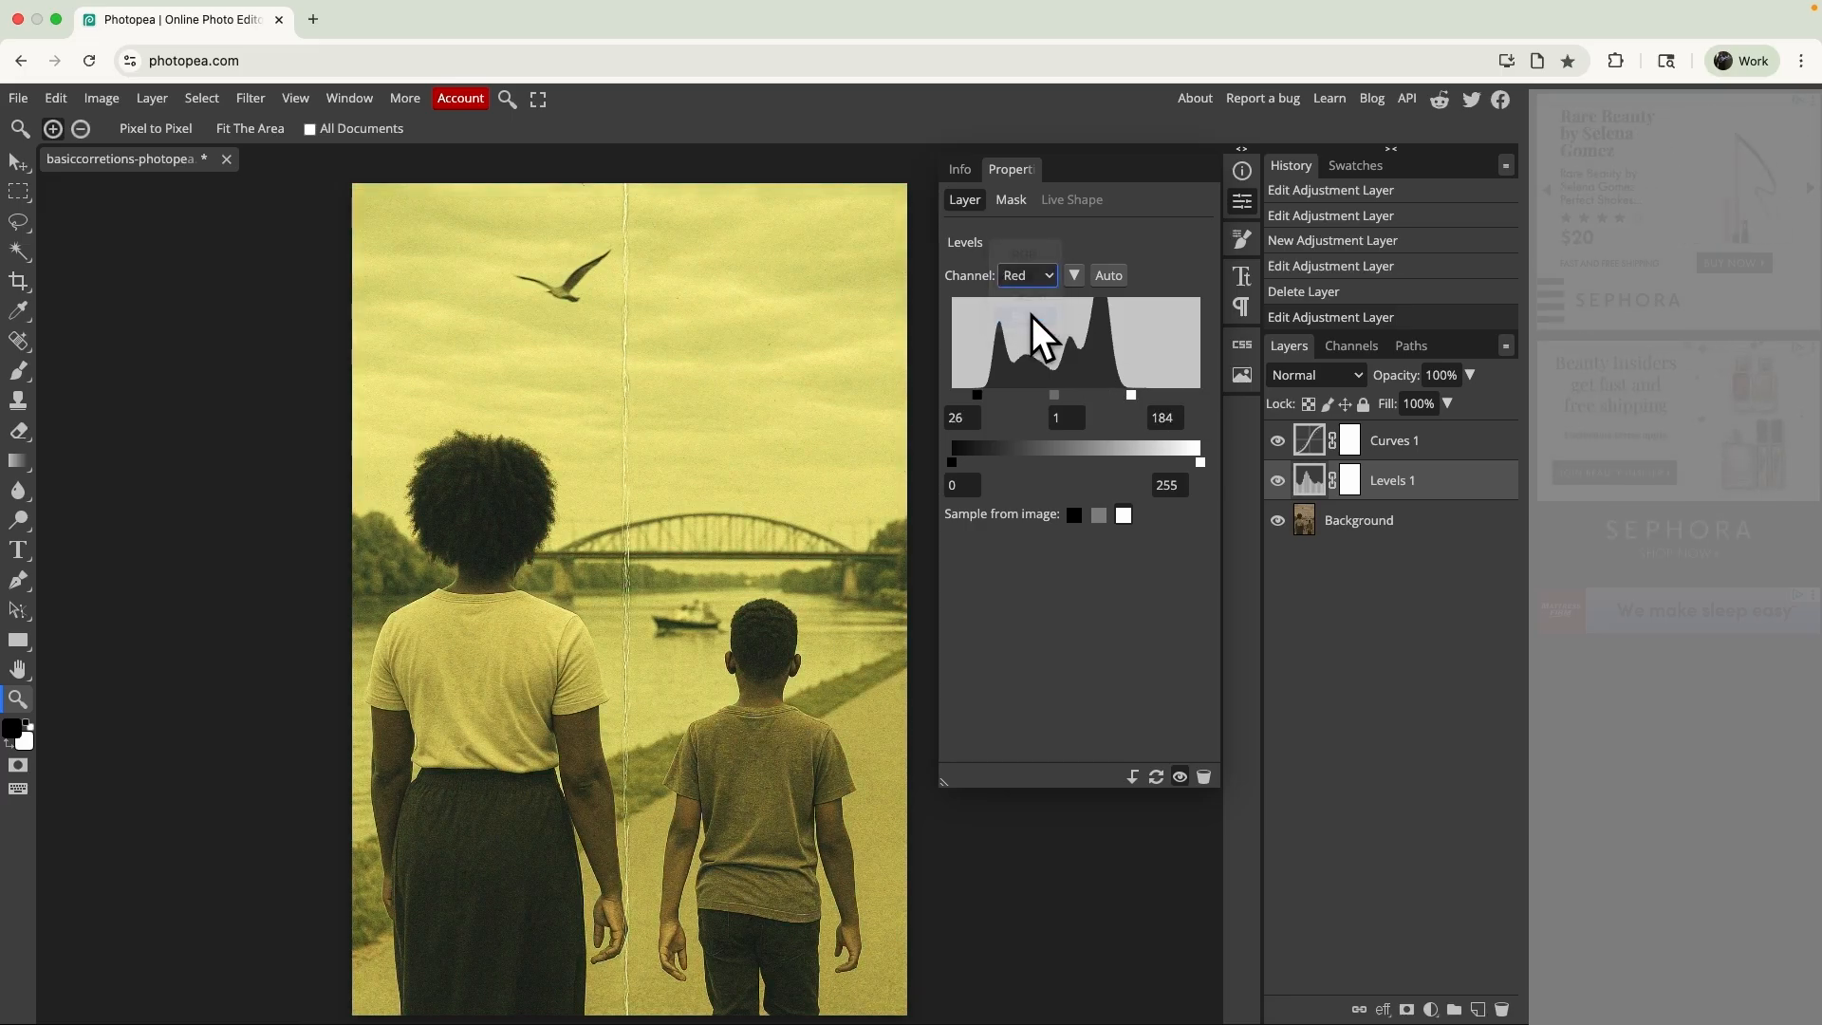
left_click_drag(1199, 394, 1078, 406)
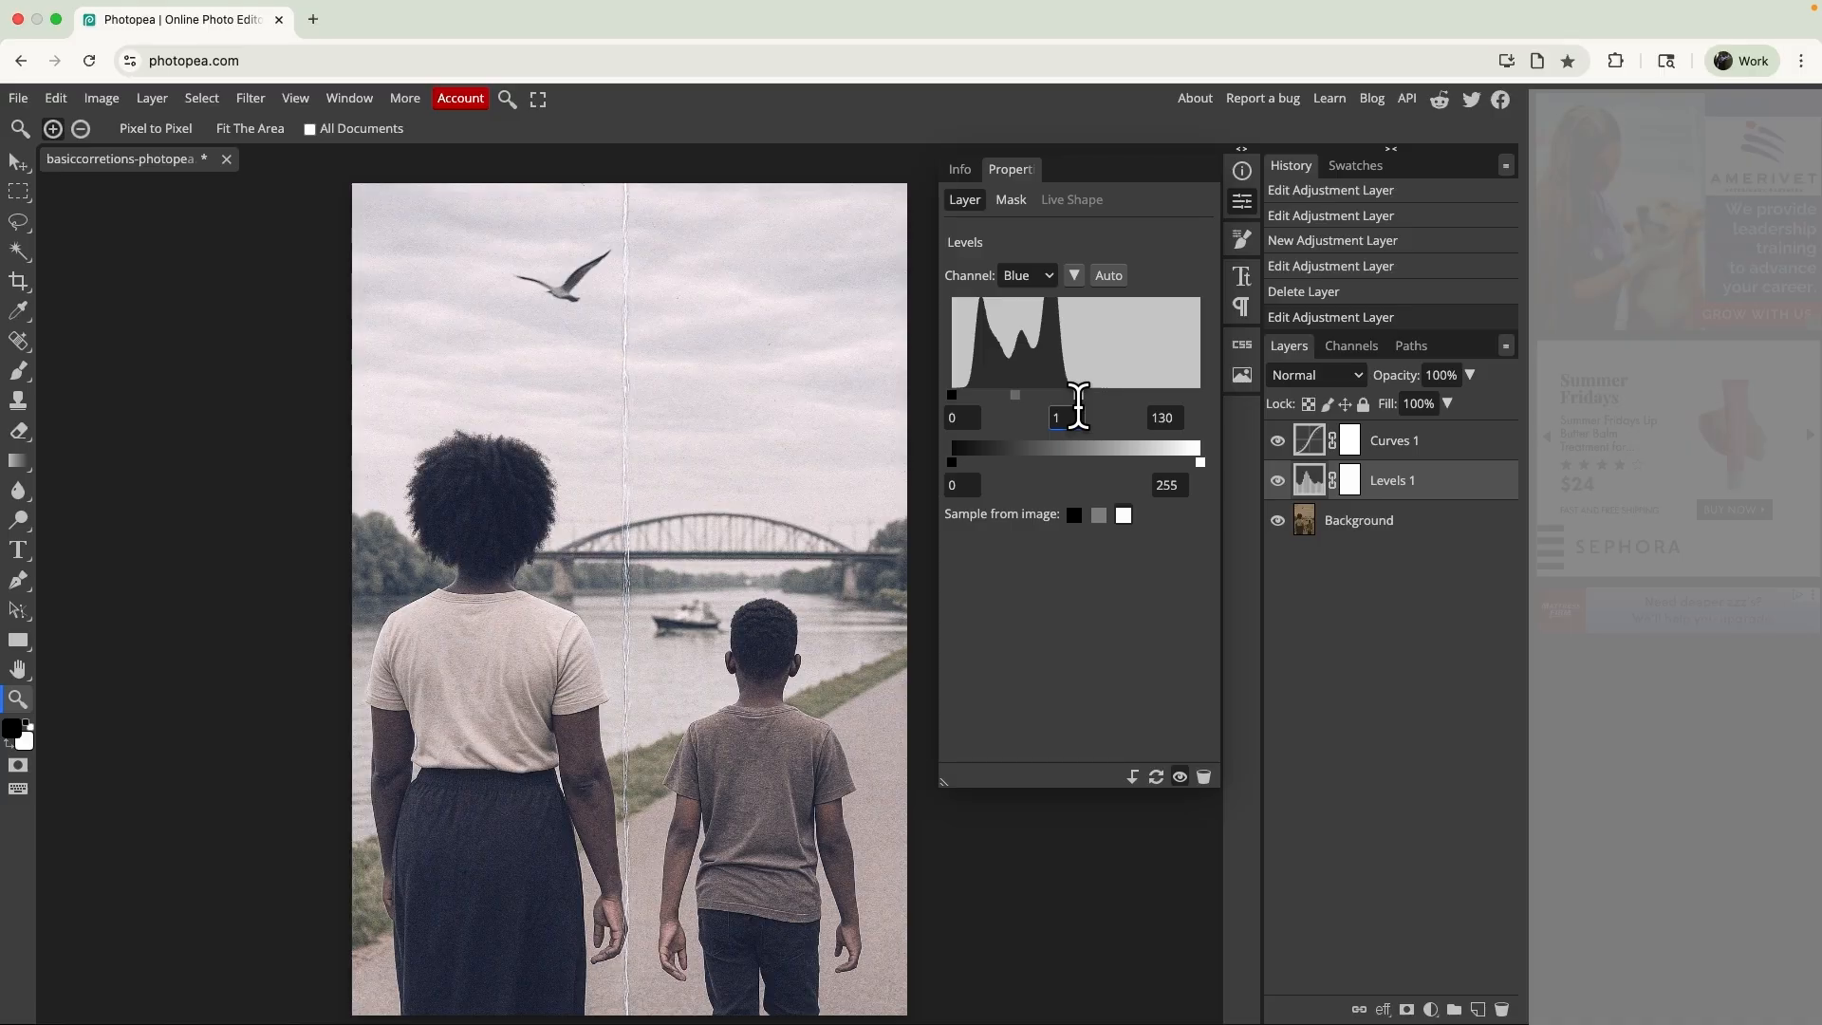
left_click_drag(952, 393, 962, 392)
left_click_drag(951, 396, 968, 395)
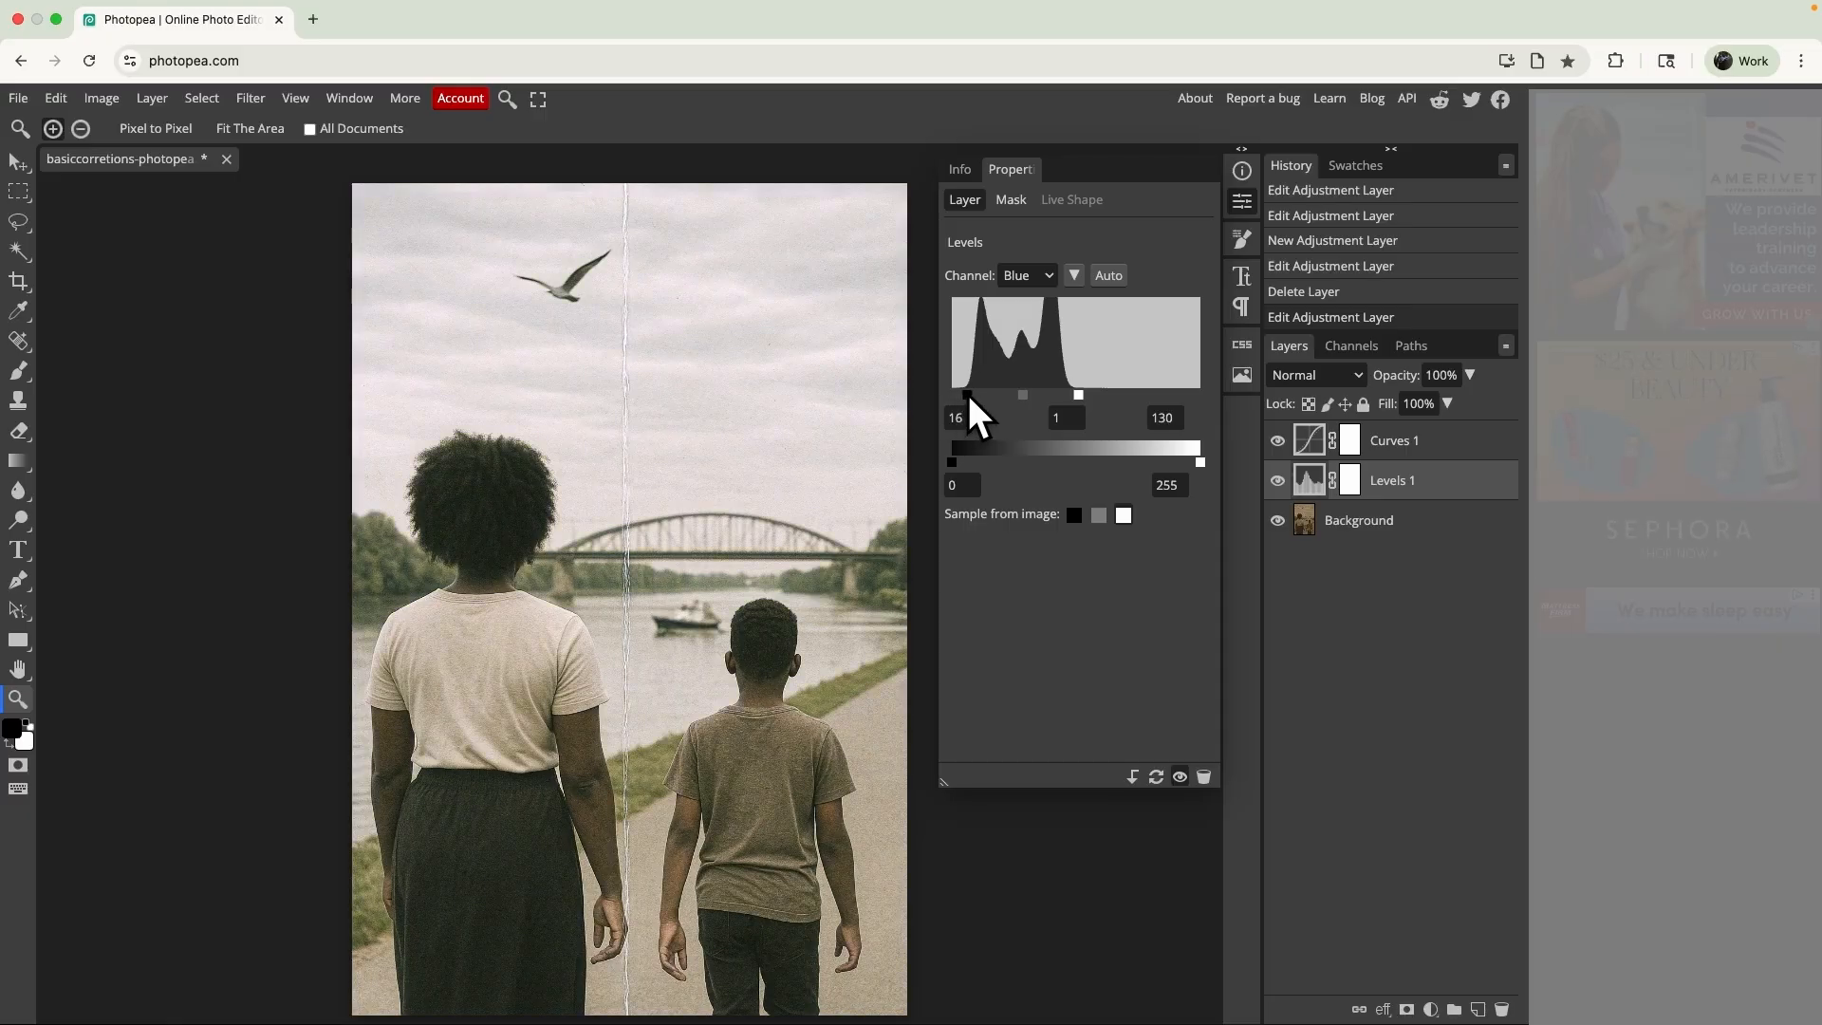
- Set the Levels layer's combined RGB input white point to 241 and black point to 9
left_click(1045, 275)
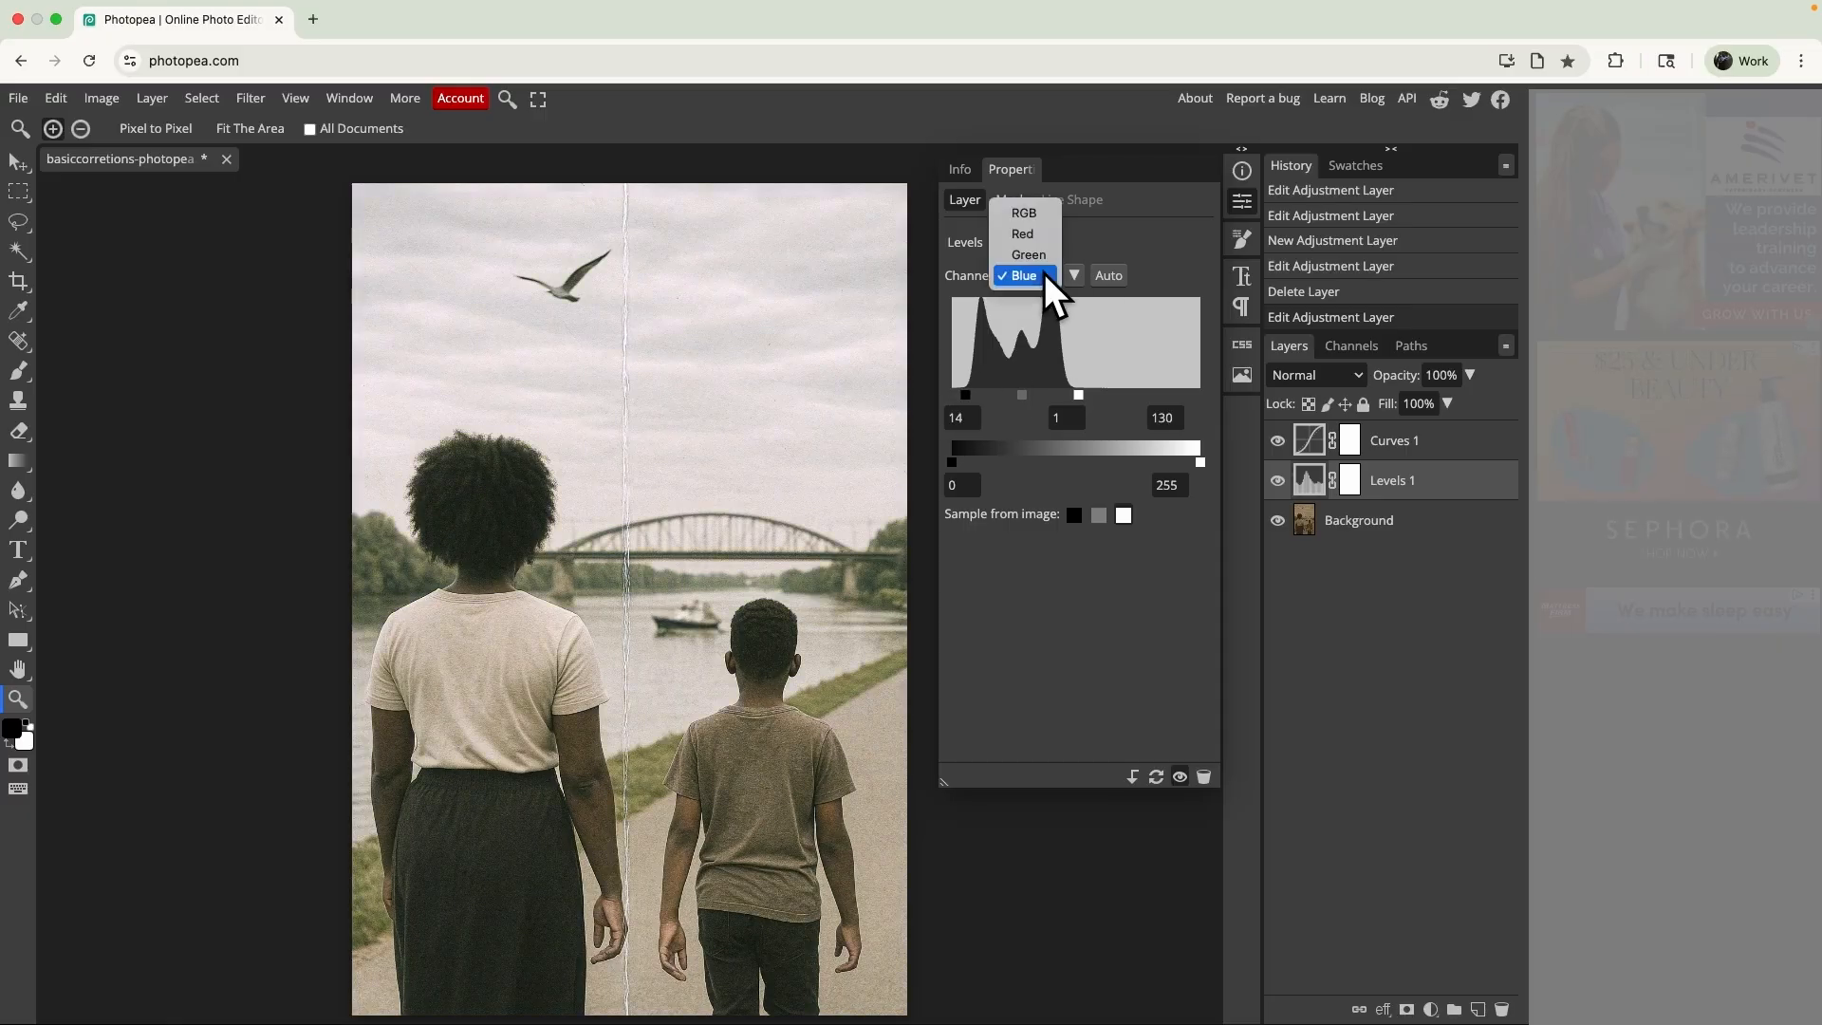
left_click(1034, 214)
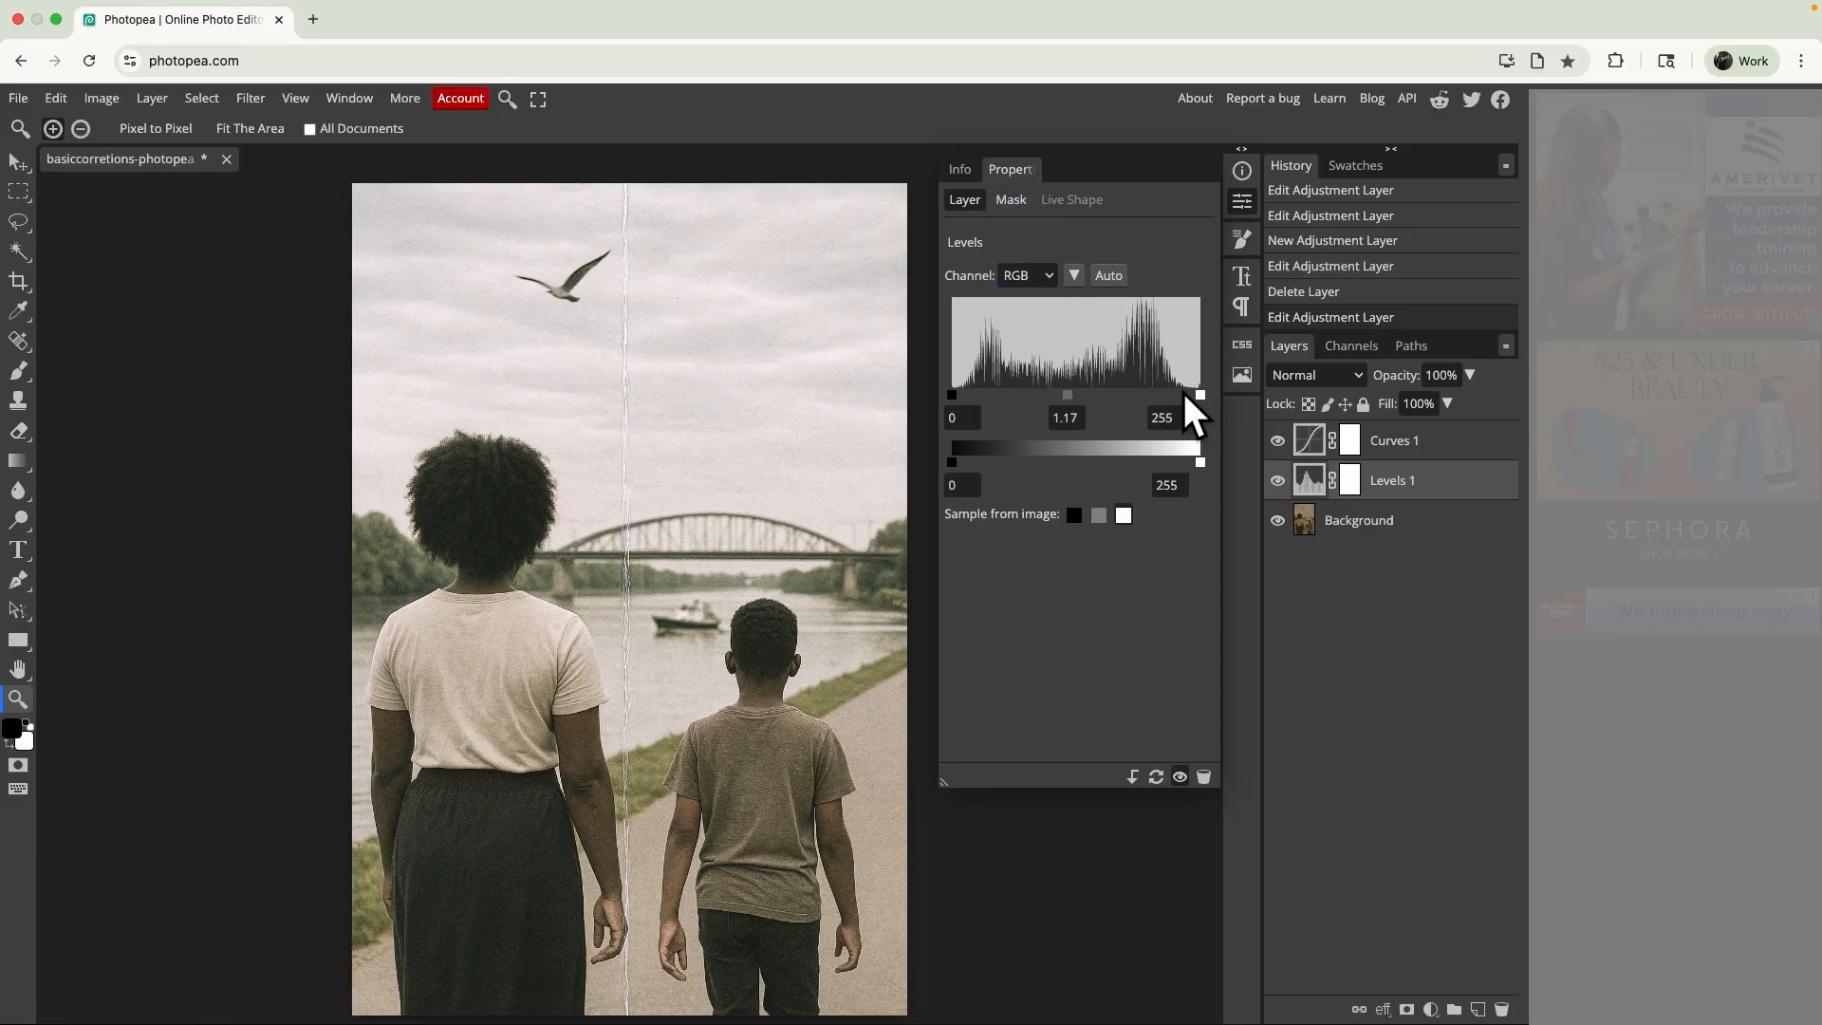
left_click_drag(1199, 397, 1188, 401)
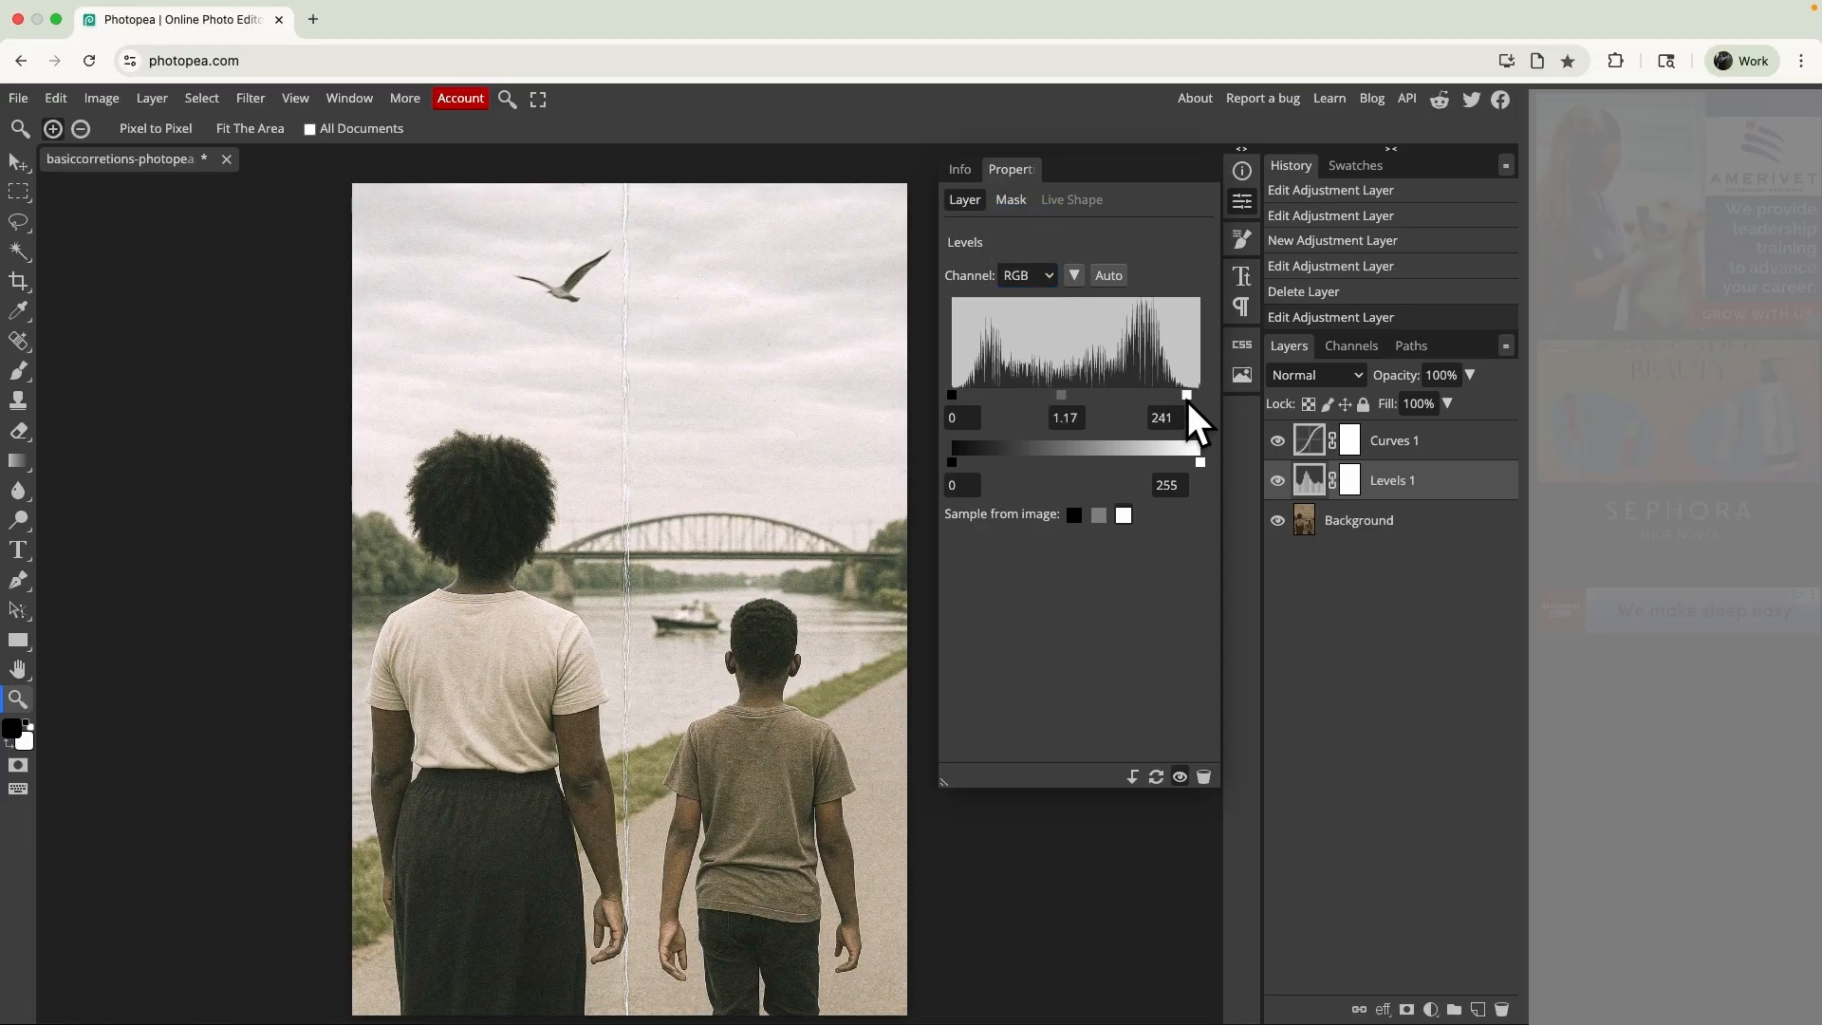
left_click_drag(953, 397, 962, 397)
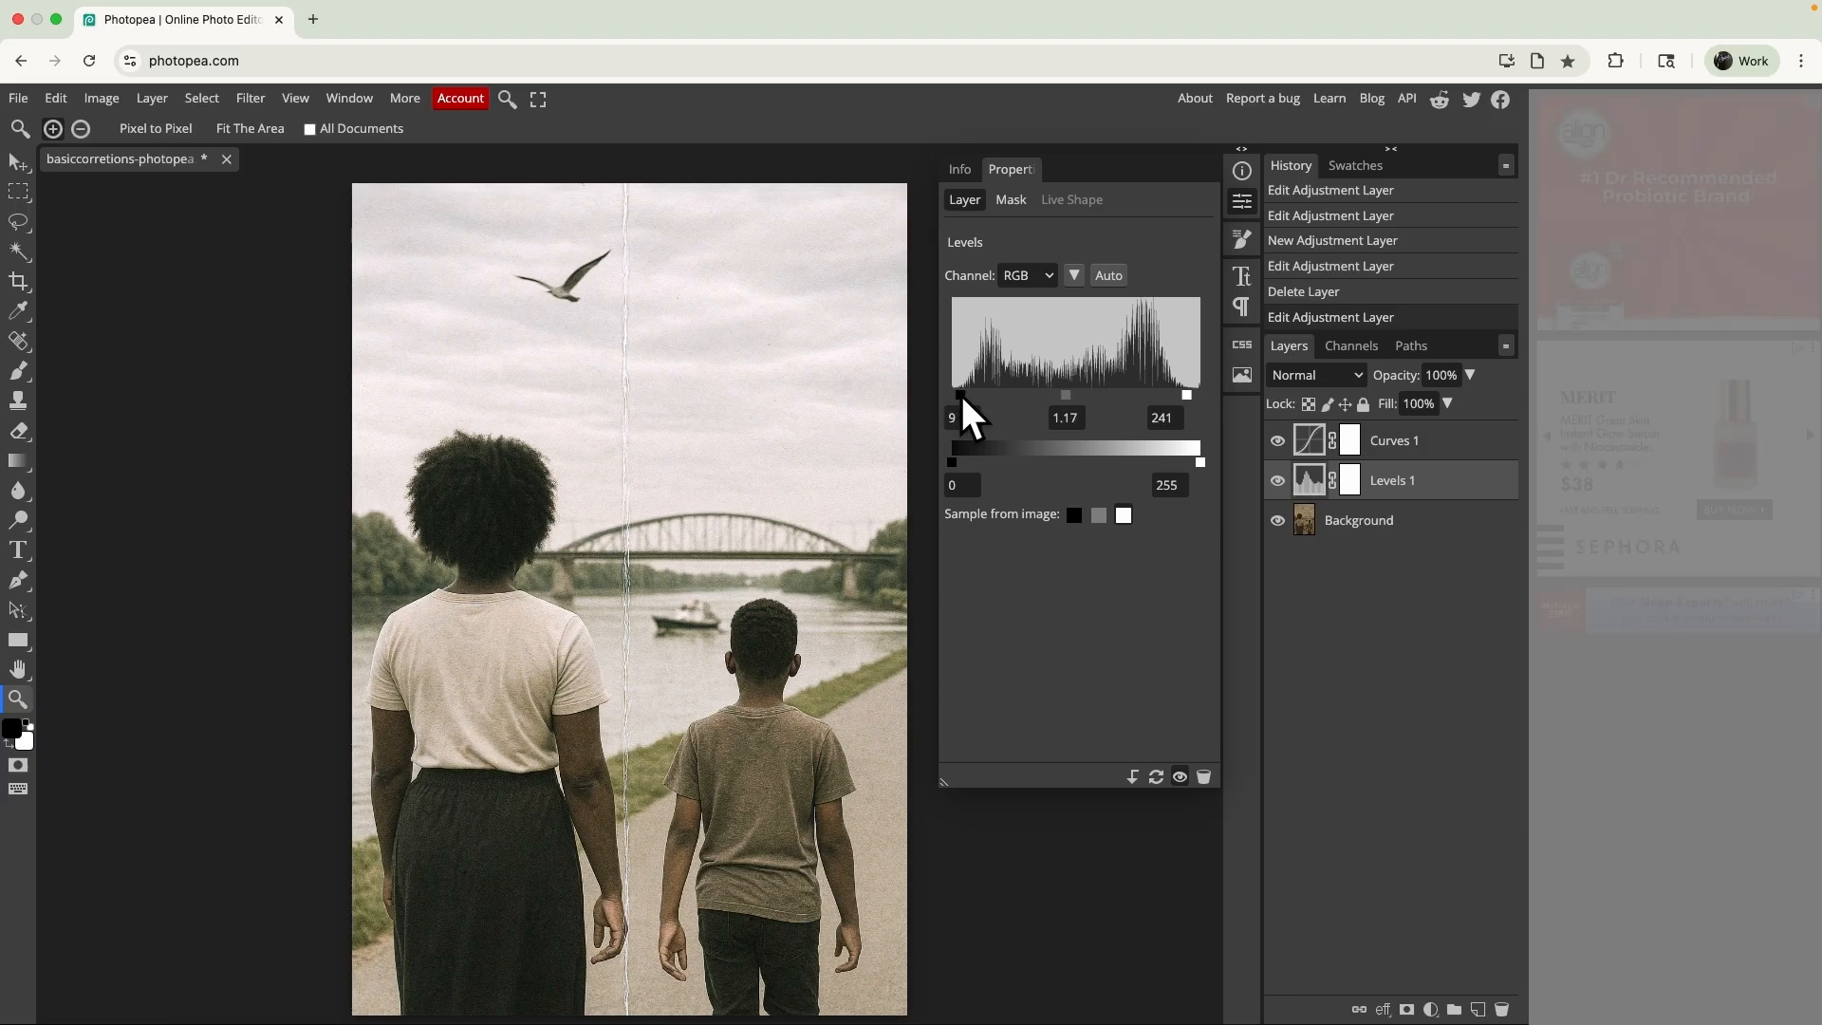
- Review the Red and Green channel levels and set the Blue channel's input white point to 133
left_click(1039, 276)
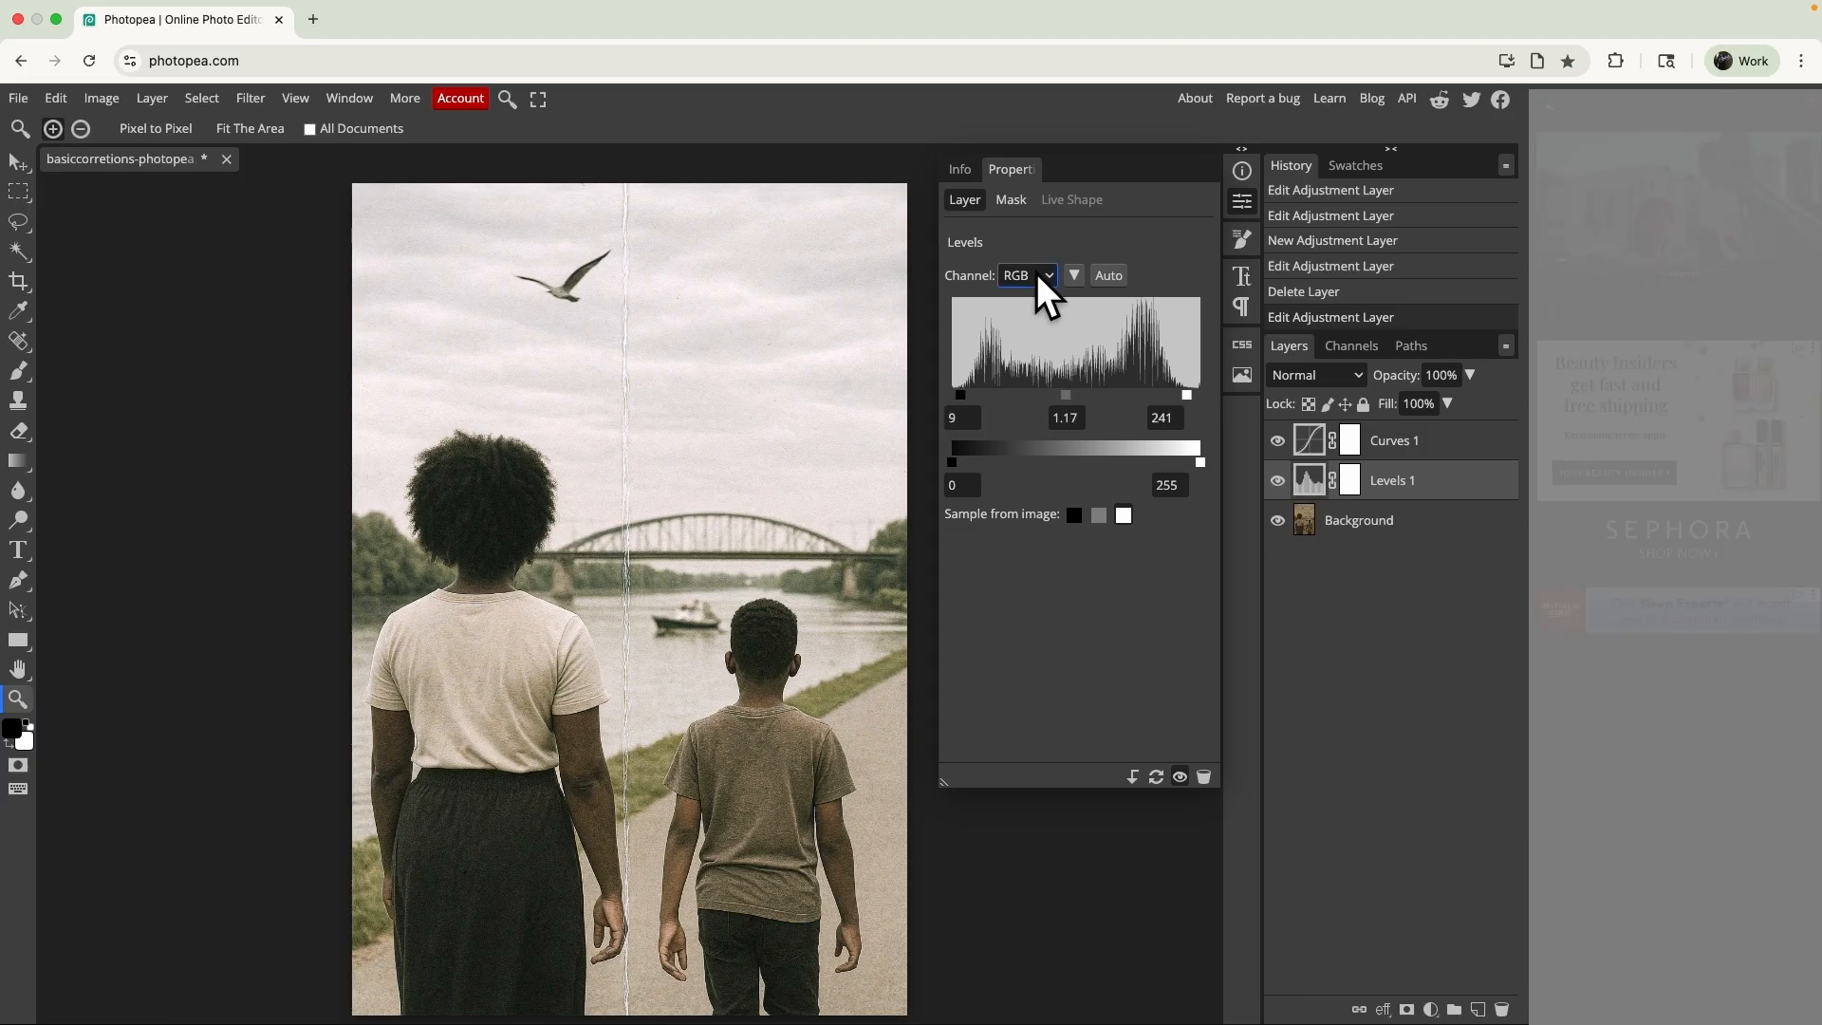
left_click(1037, 274)
left_click(1041, 291)
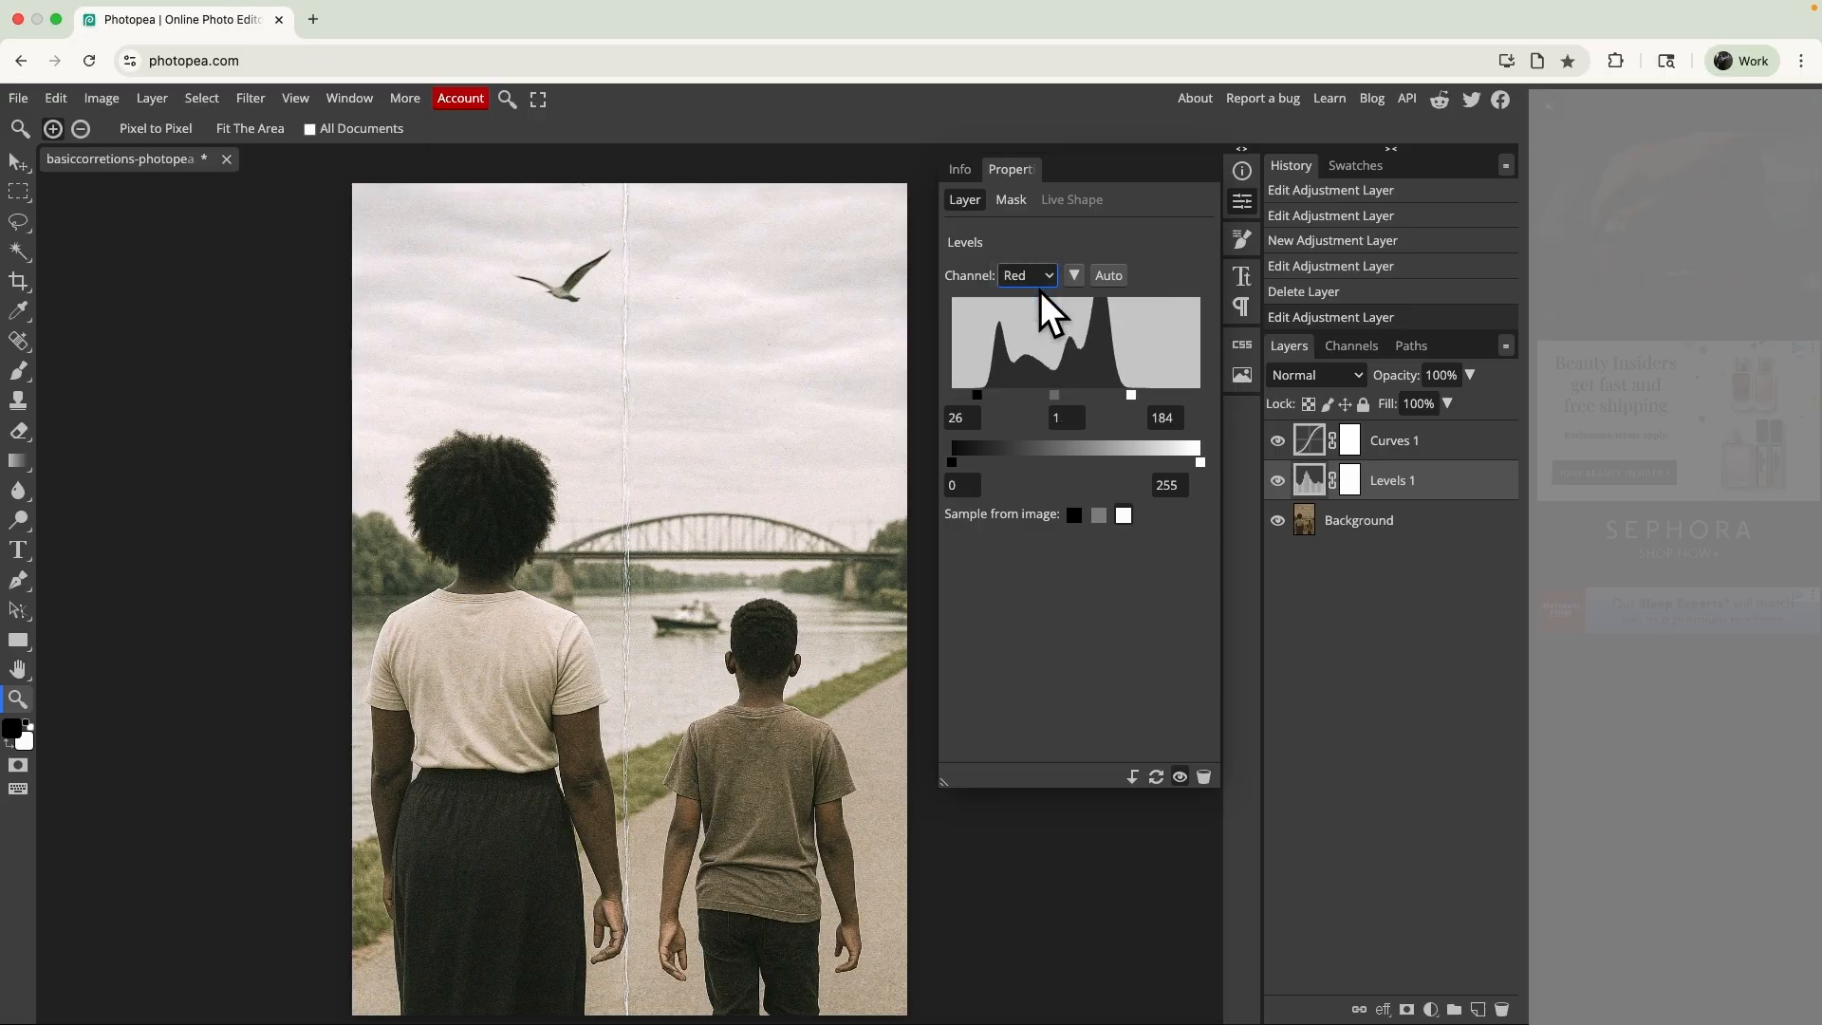
left_click(1044, 273)
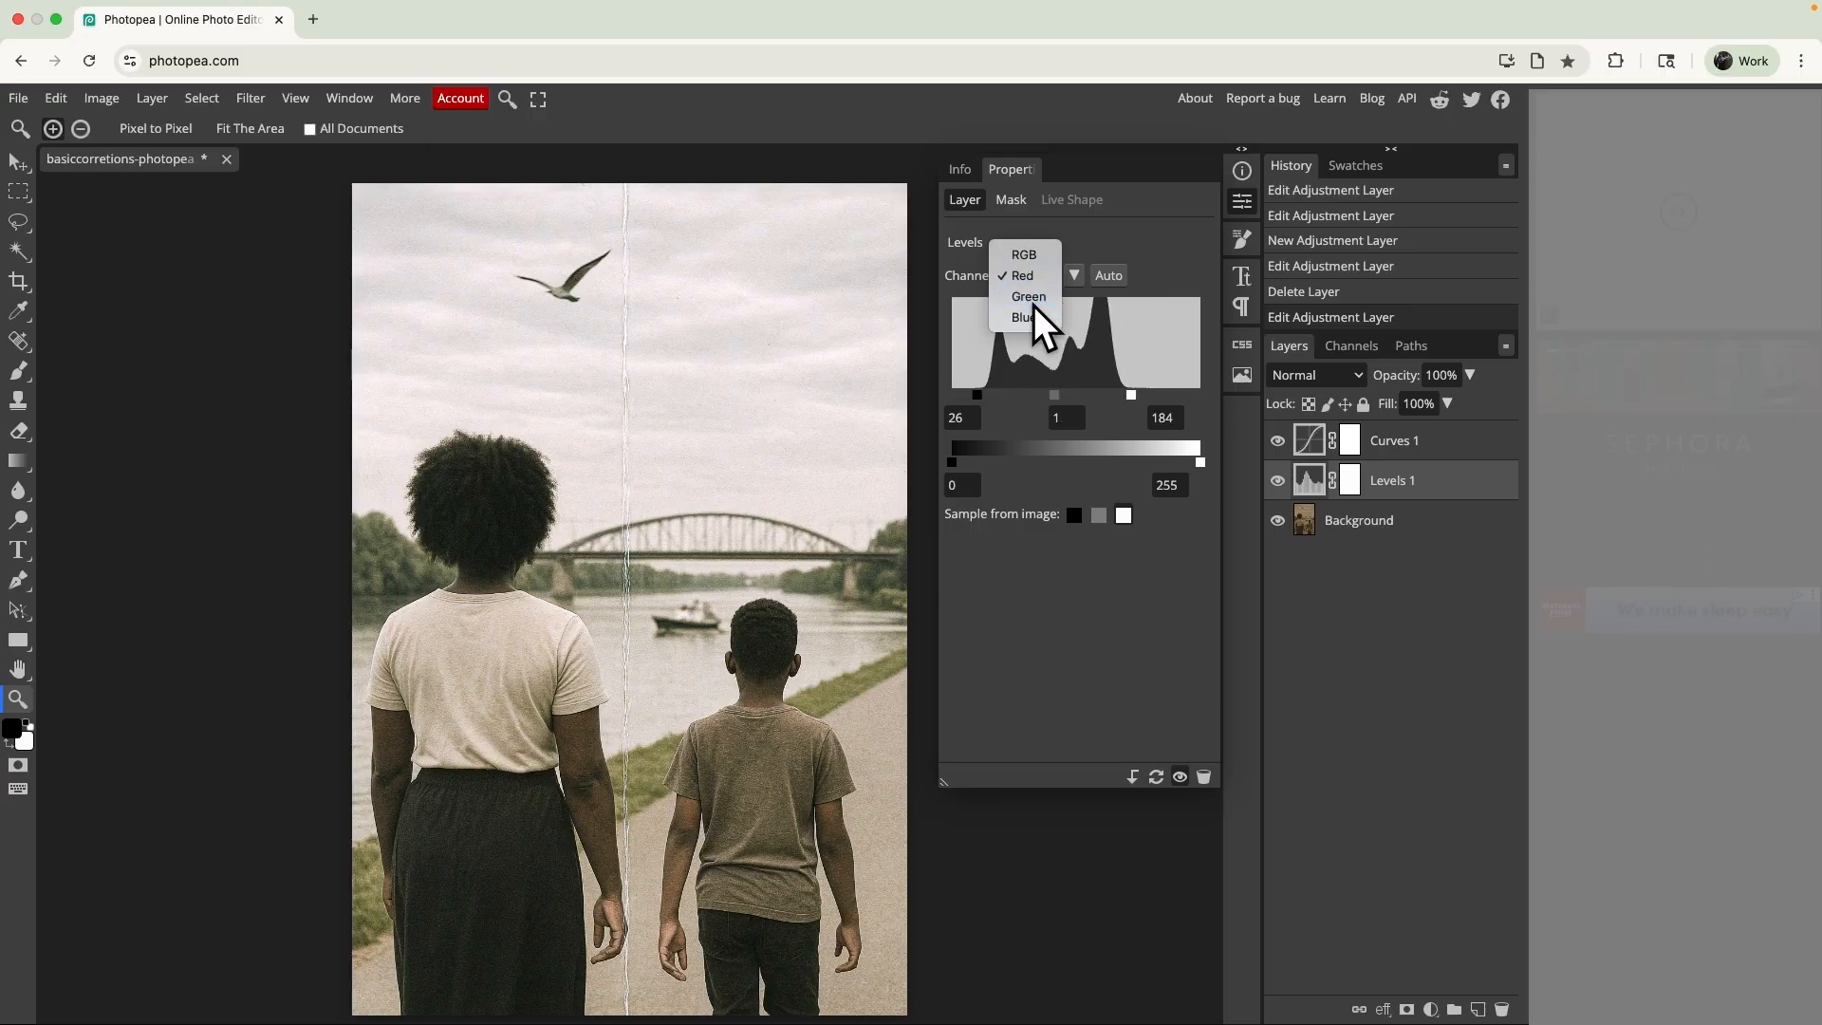
left_click(1034, 302)
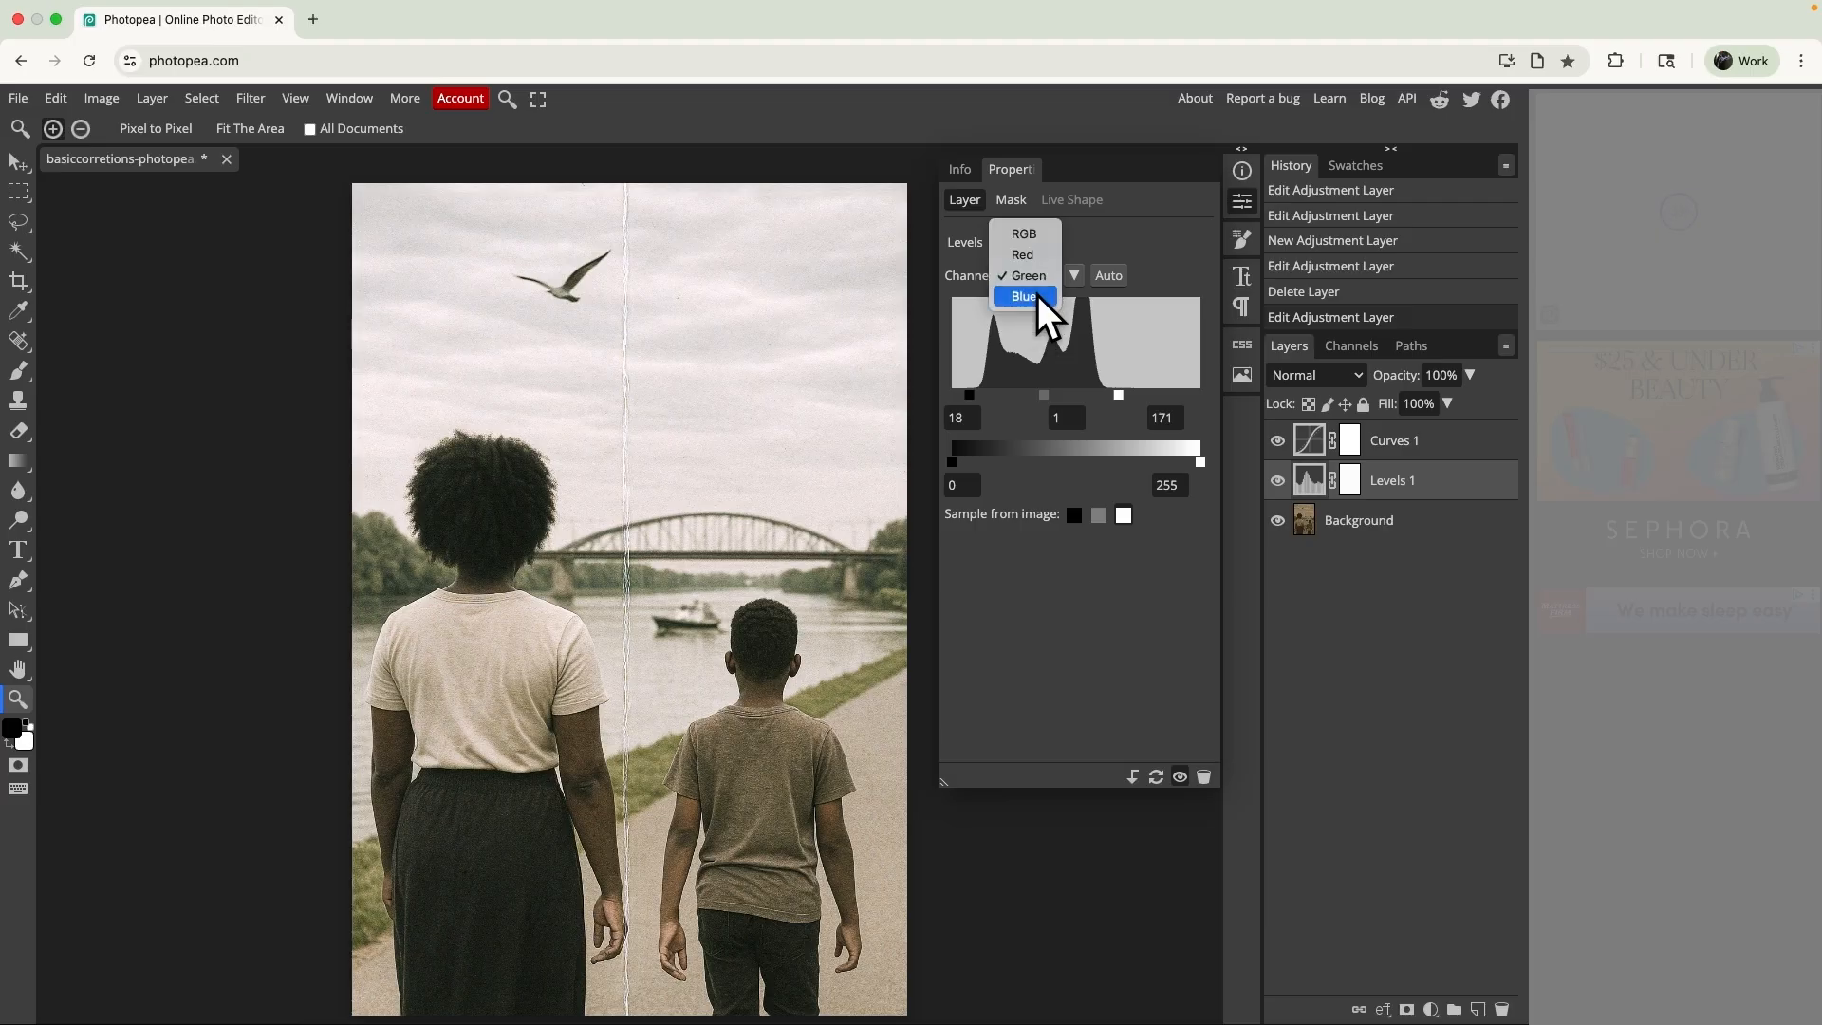
left_click(1039, 294)
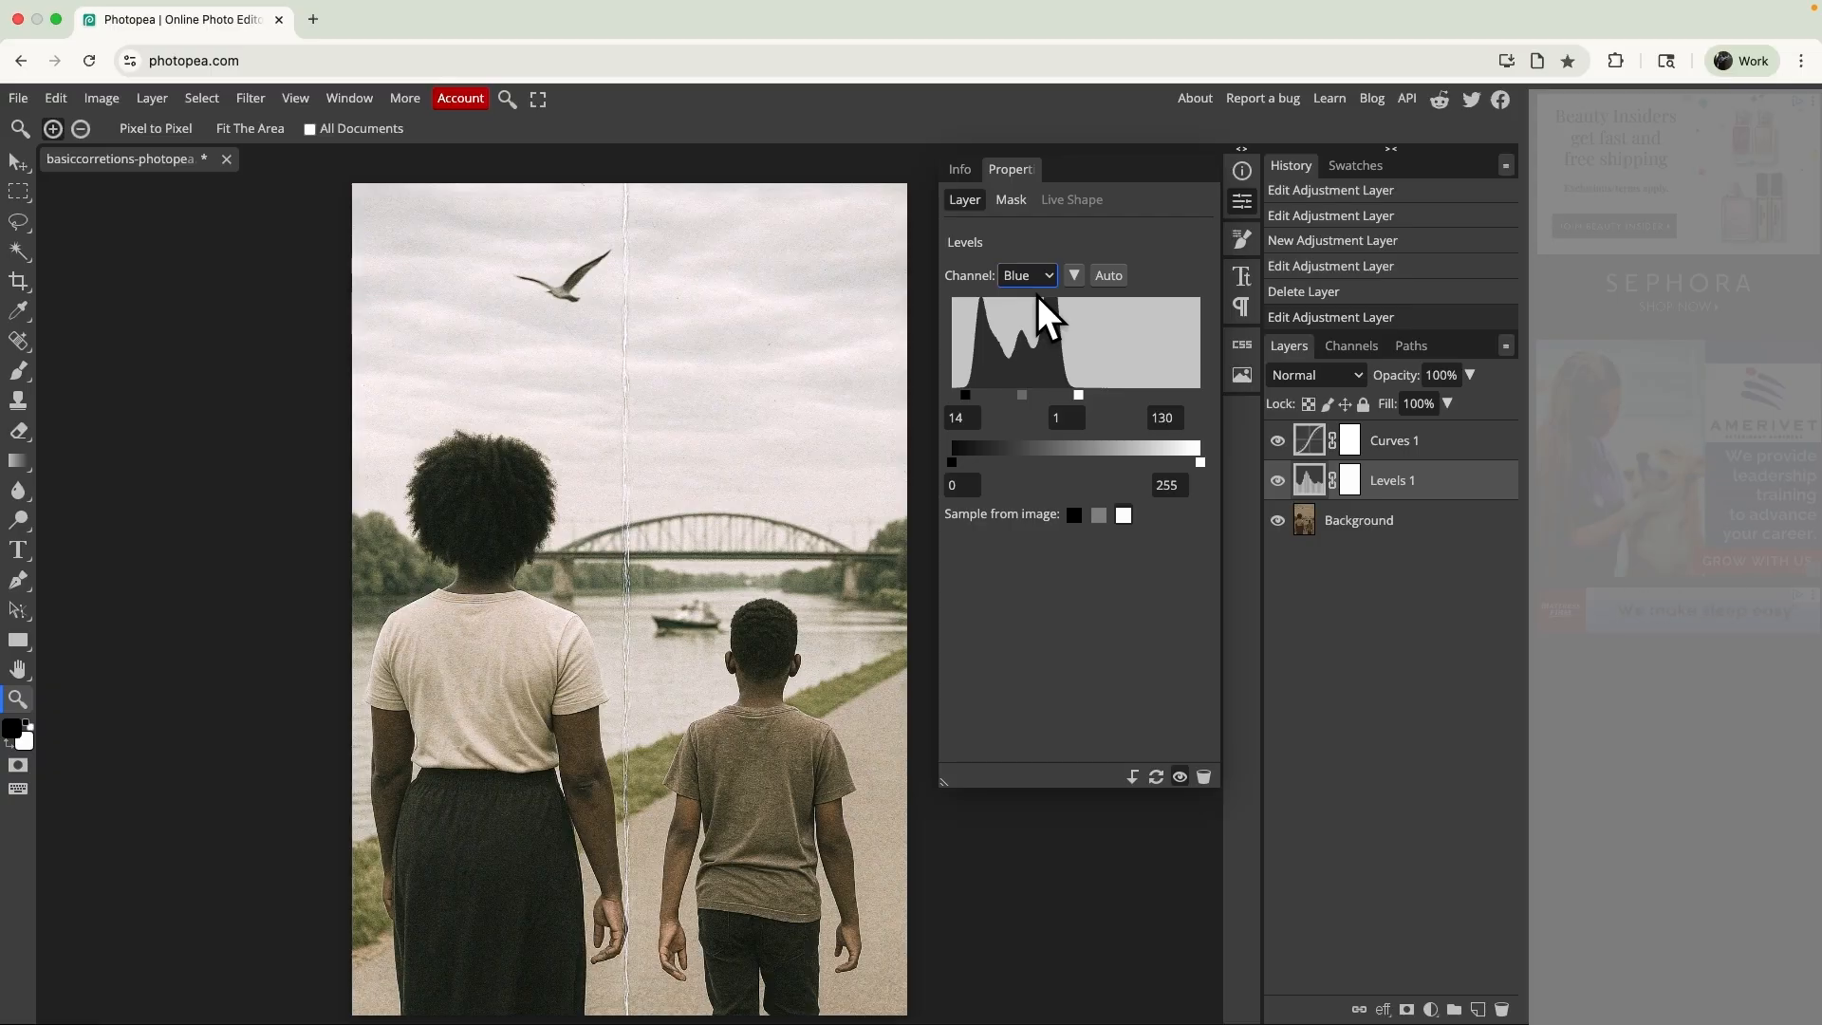
left_click_drag(1078, 395, 1084, 393)
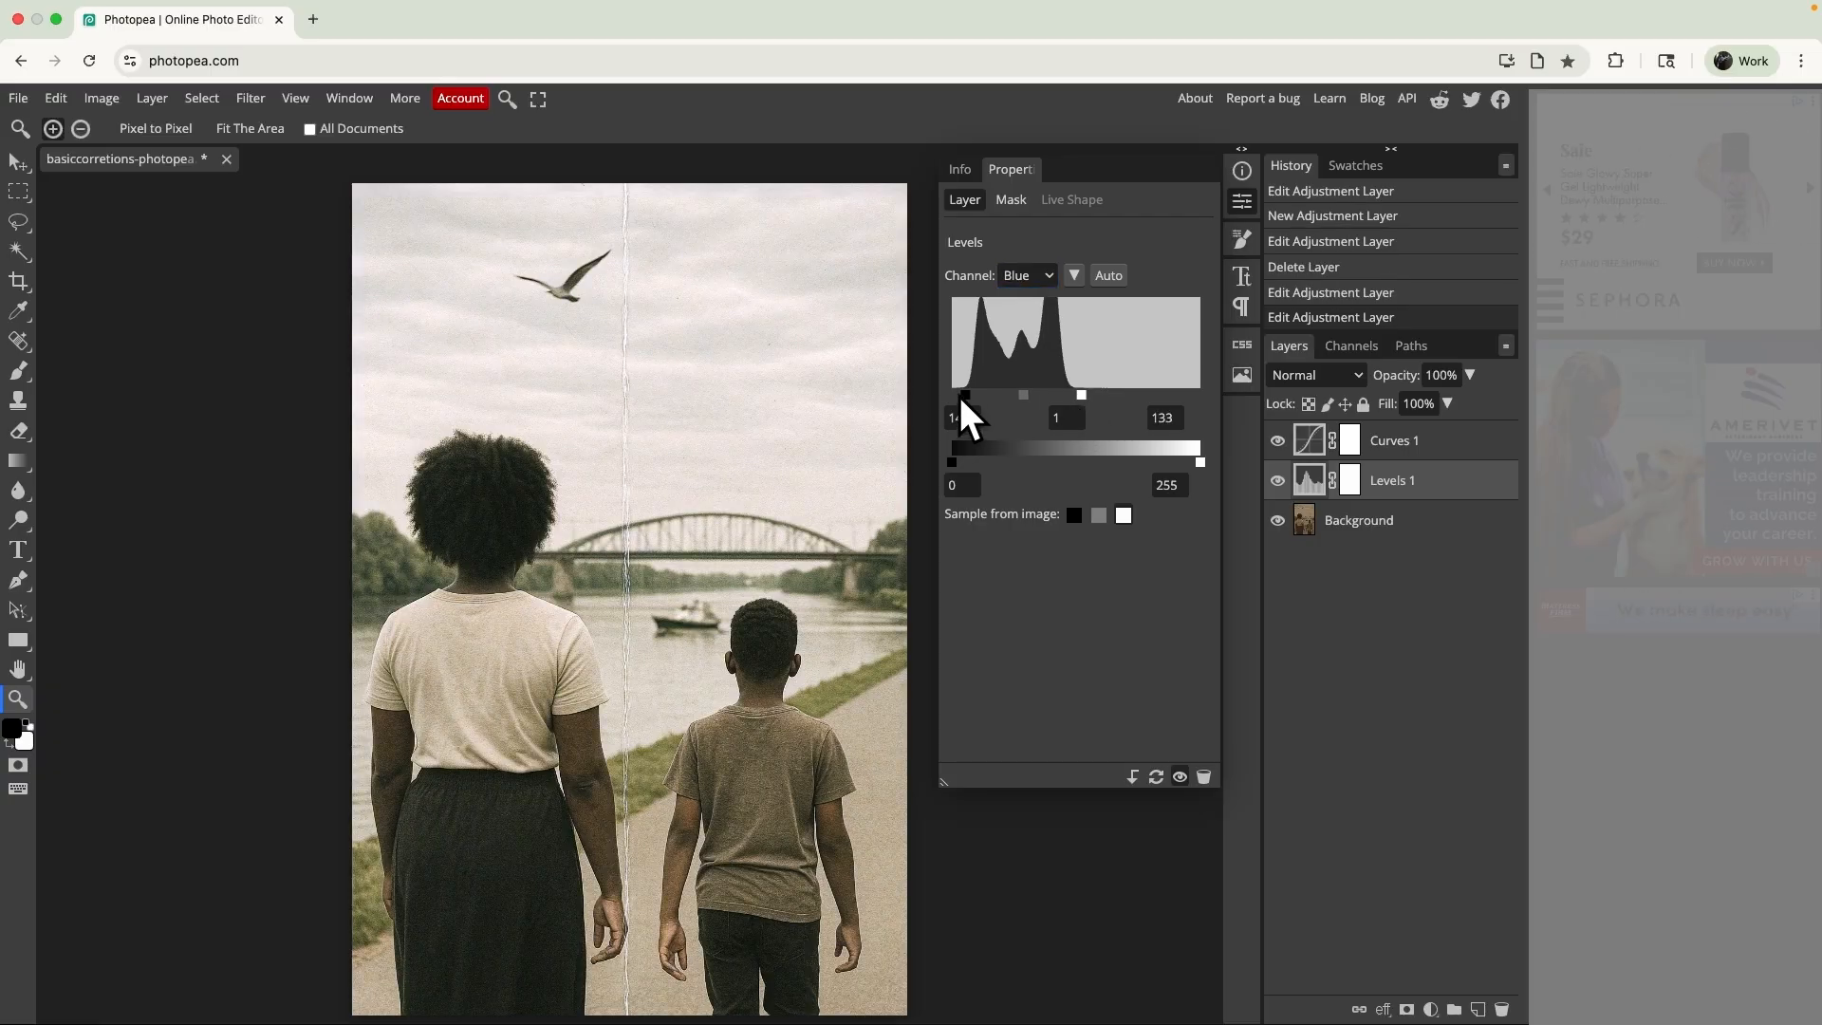
- Set the Levels layer's Green channel input black point to 26 and white point to 161
left_click(1039, 276)
left_click(1038, 260)
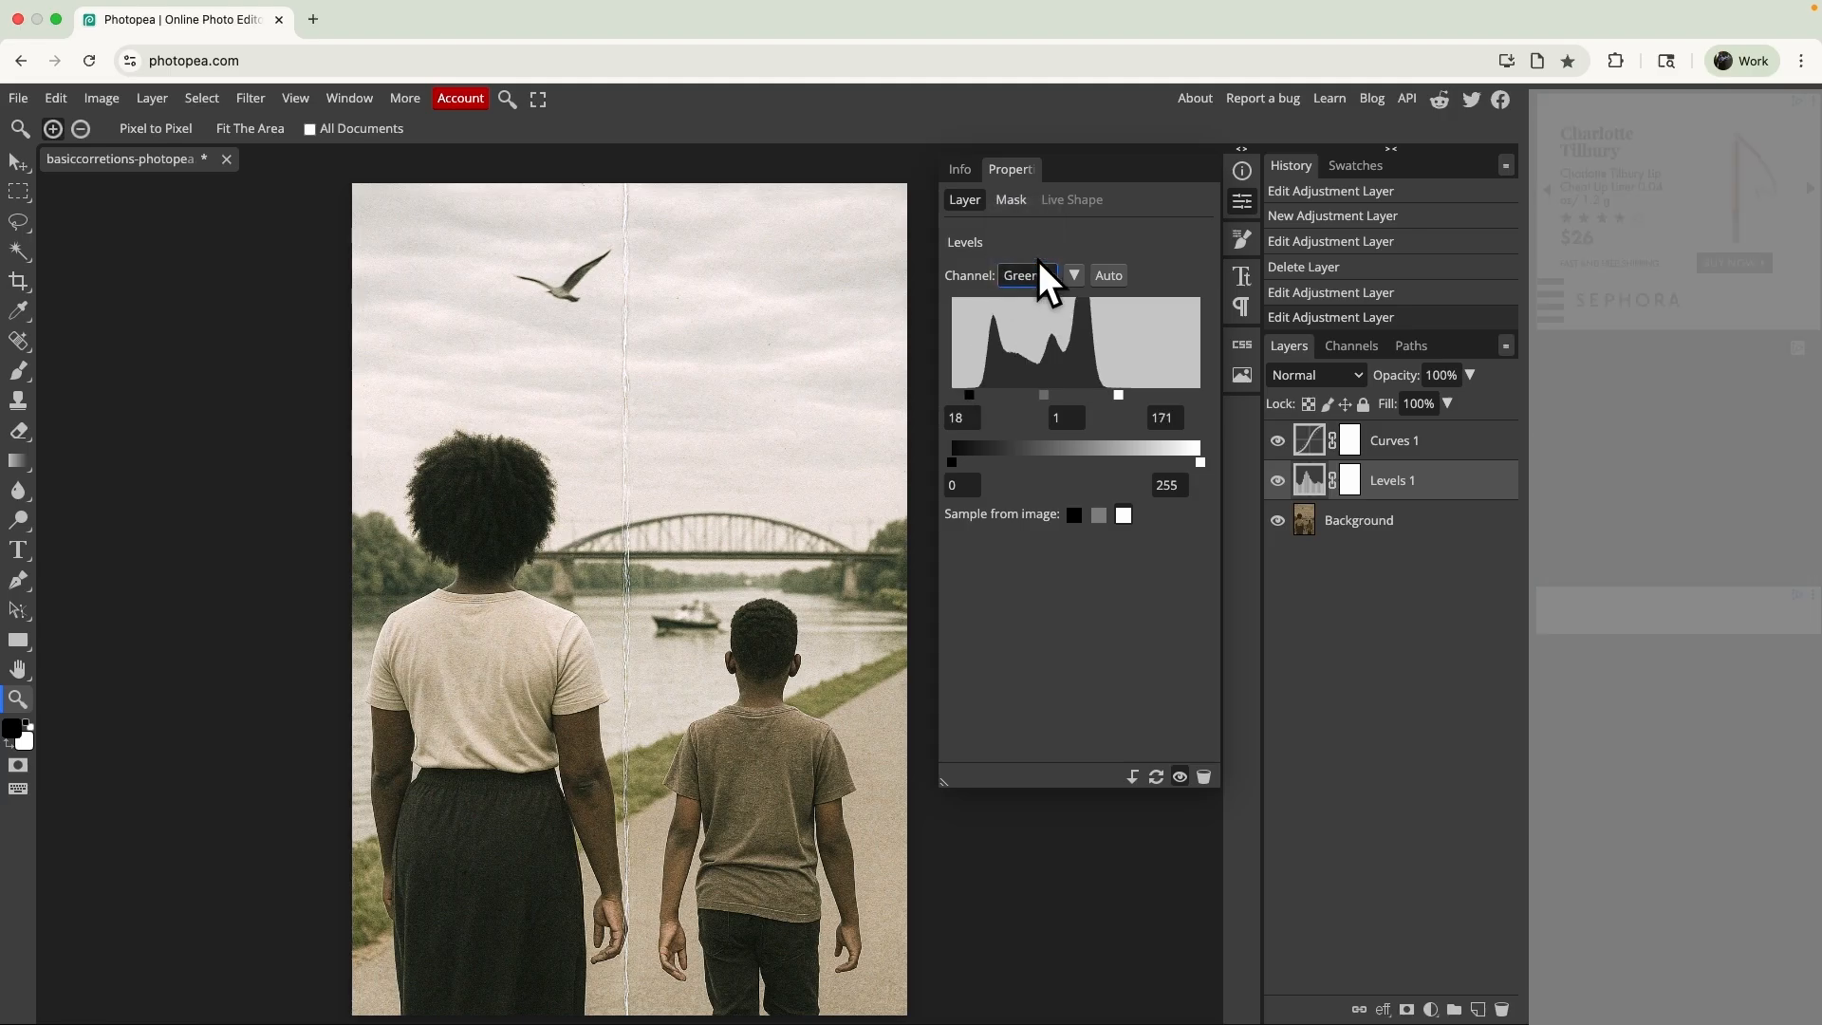
left_click_drag(977, 395, 978, 395)
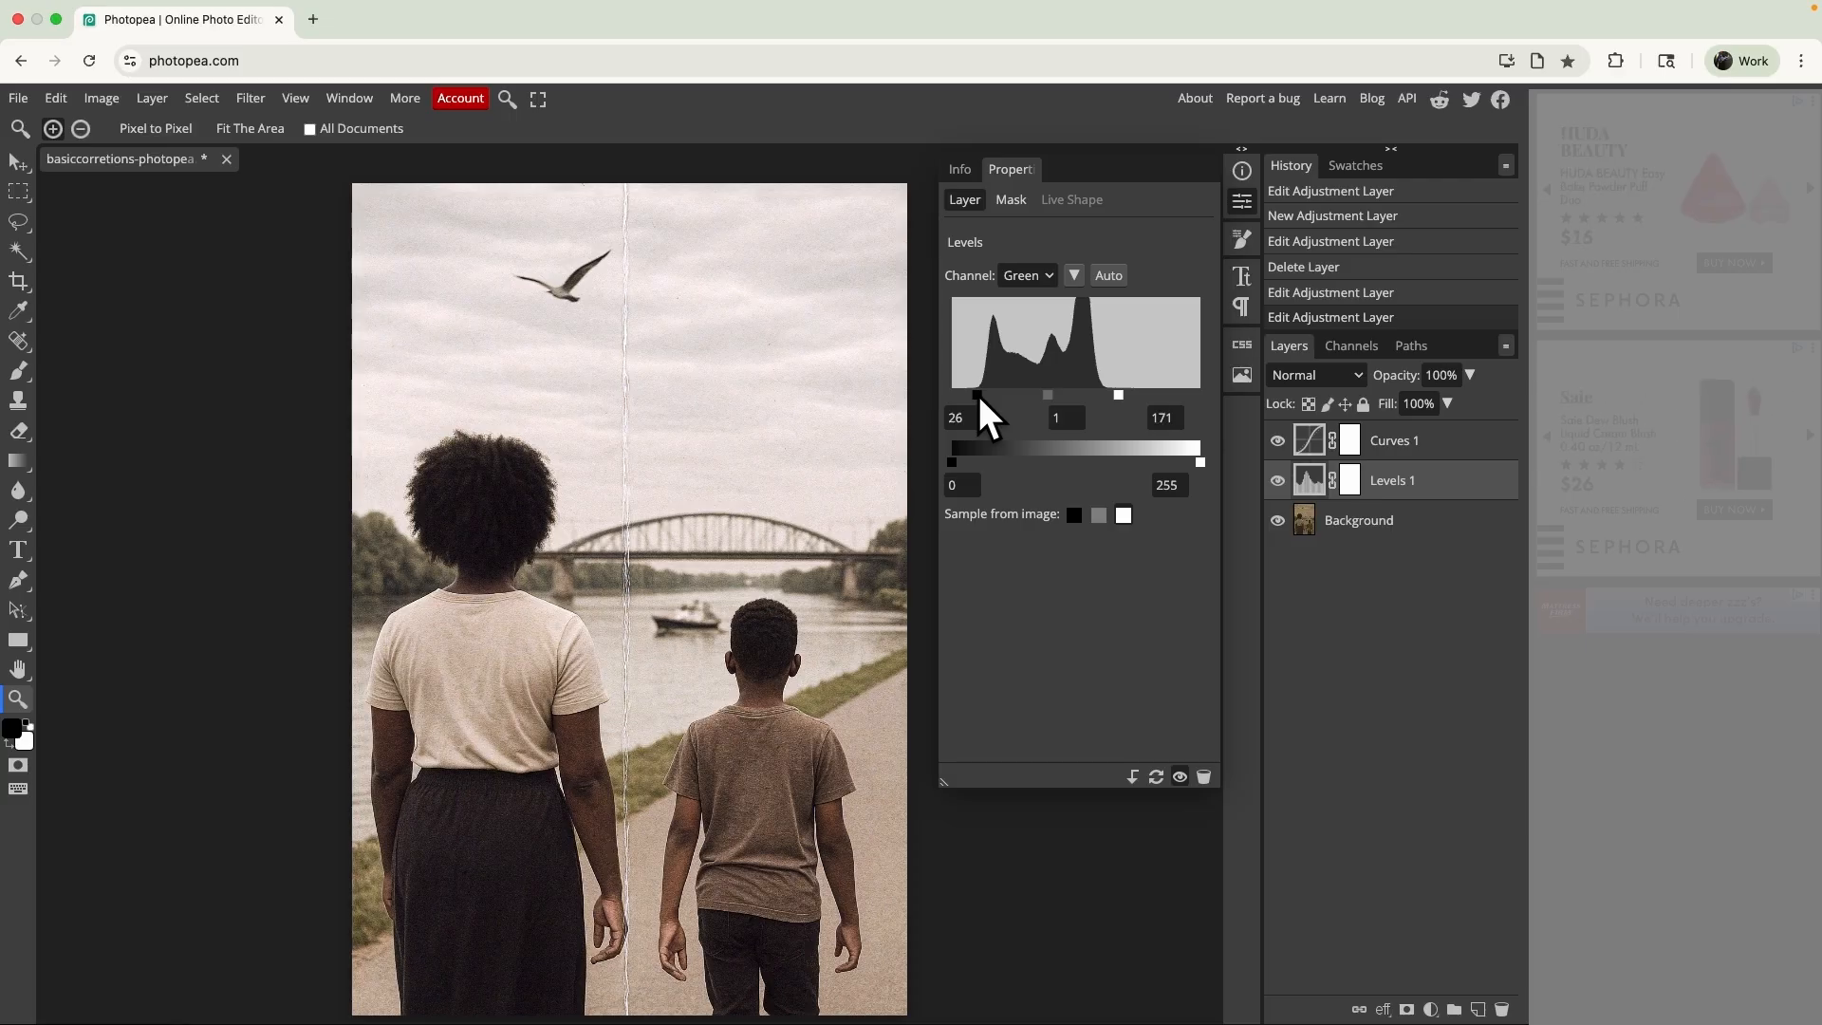
left_click_drag(1118, 395, 1108, 395)
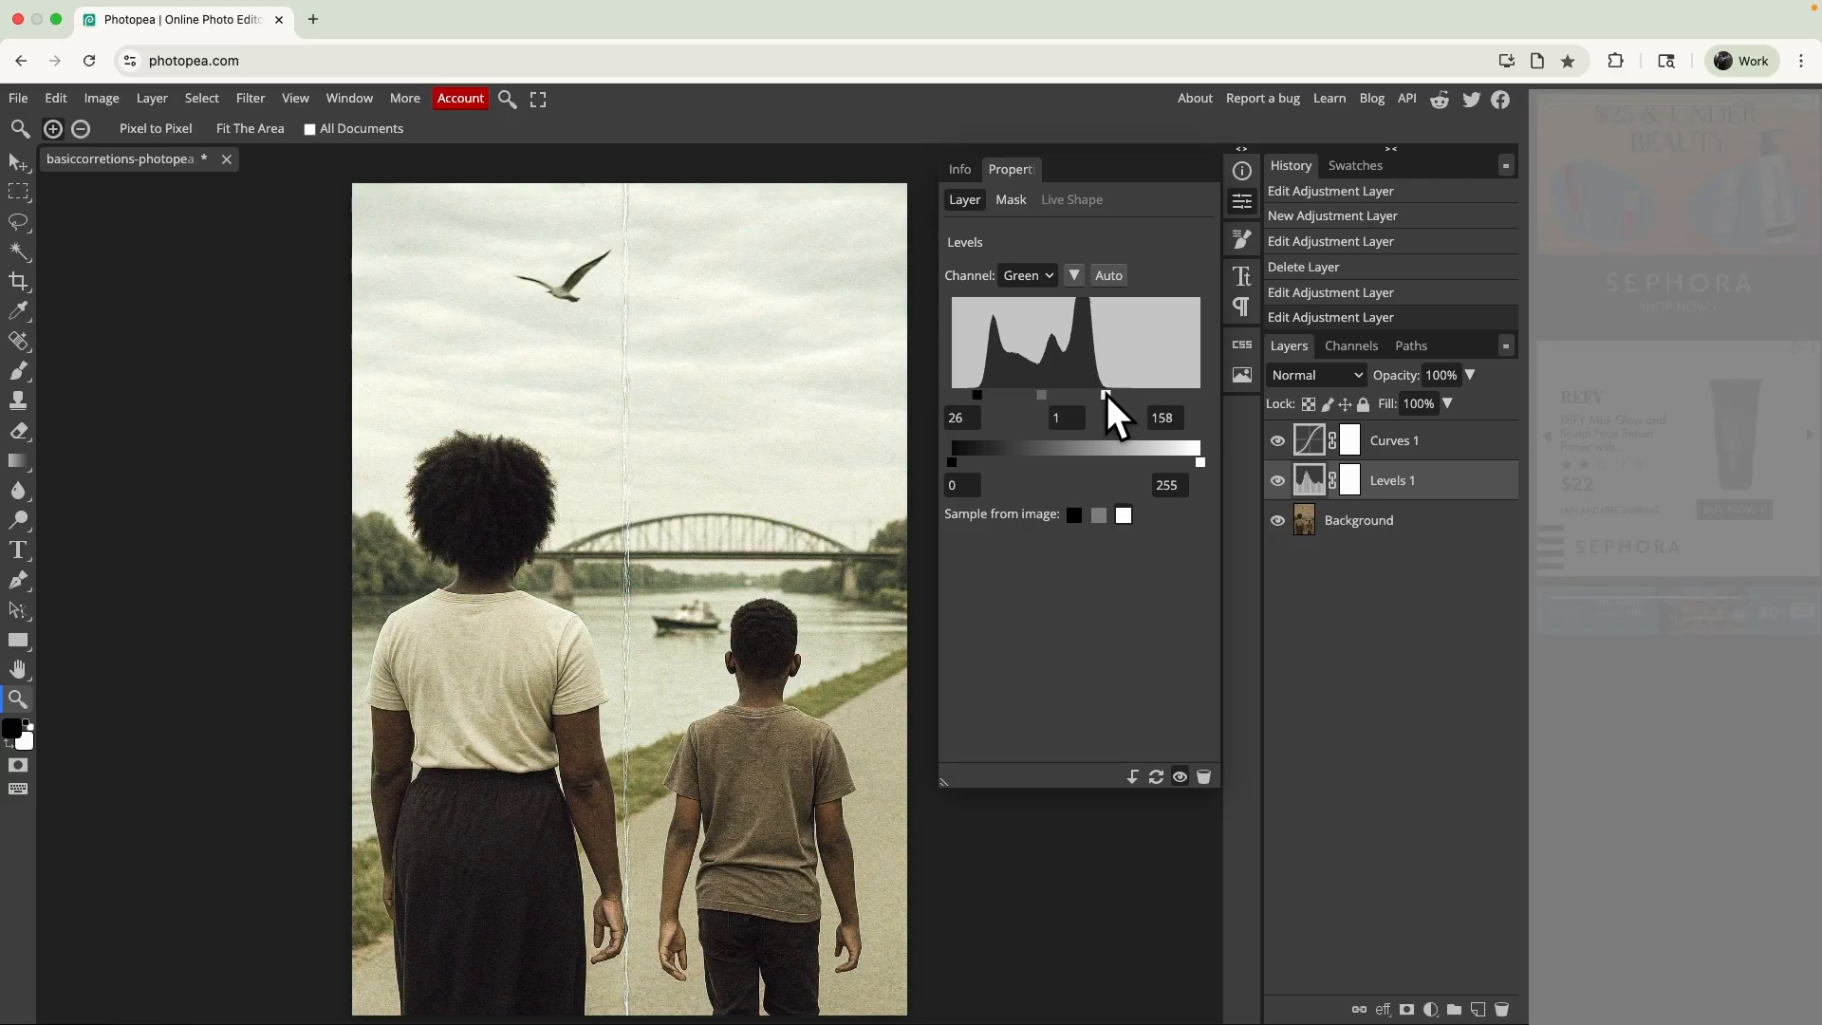
mouse_move(1107, 395)
left_mouse_down()
mouse_move(1215, 395)
mouse_move(1085, 394)
mouse_move(1107, 394)
left_mouse_up()
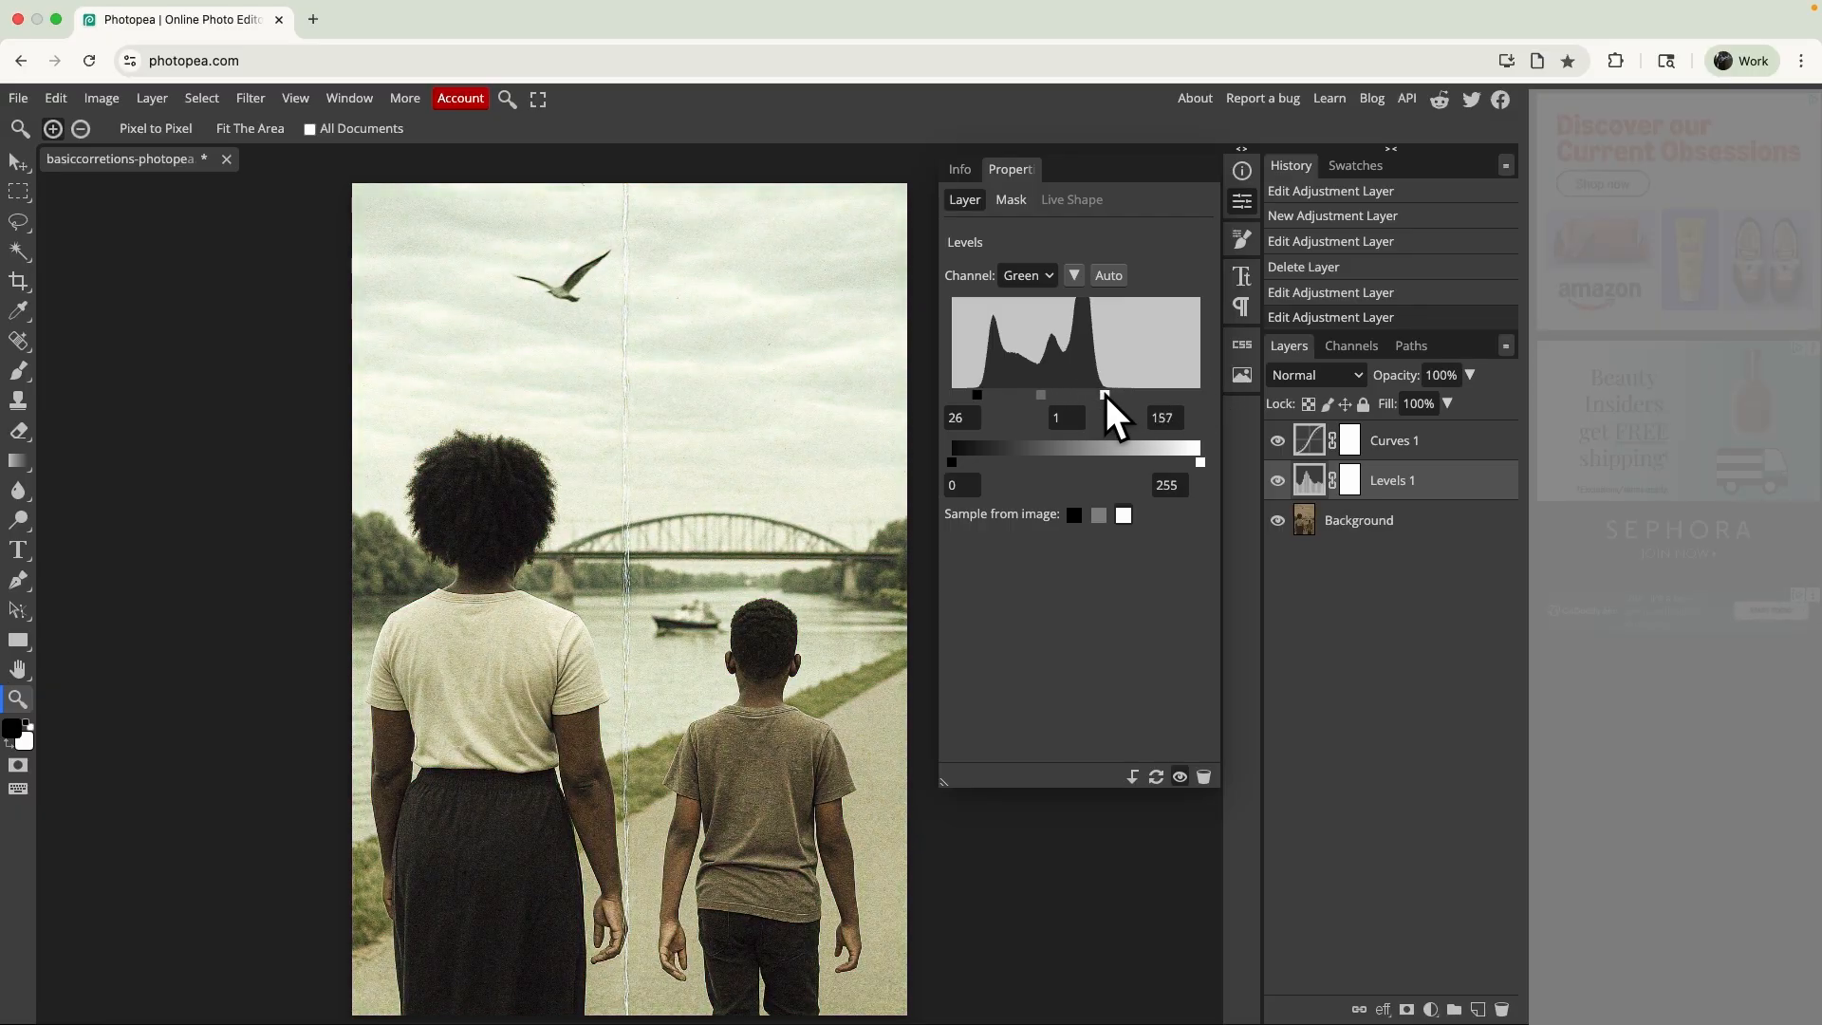
- Set the Levels layer's Red channel input black point to 29 and white point to 186
left_click(1029, 276)
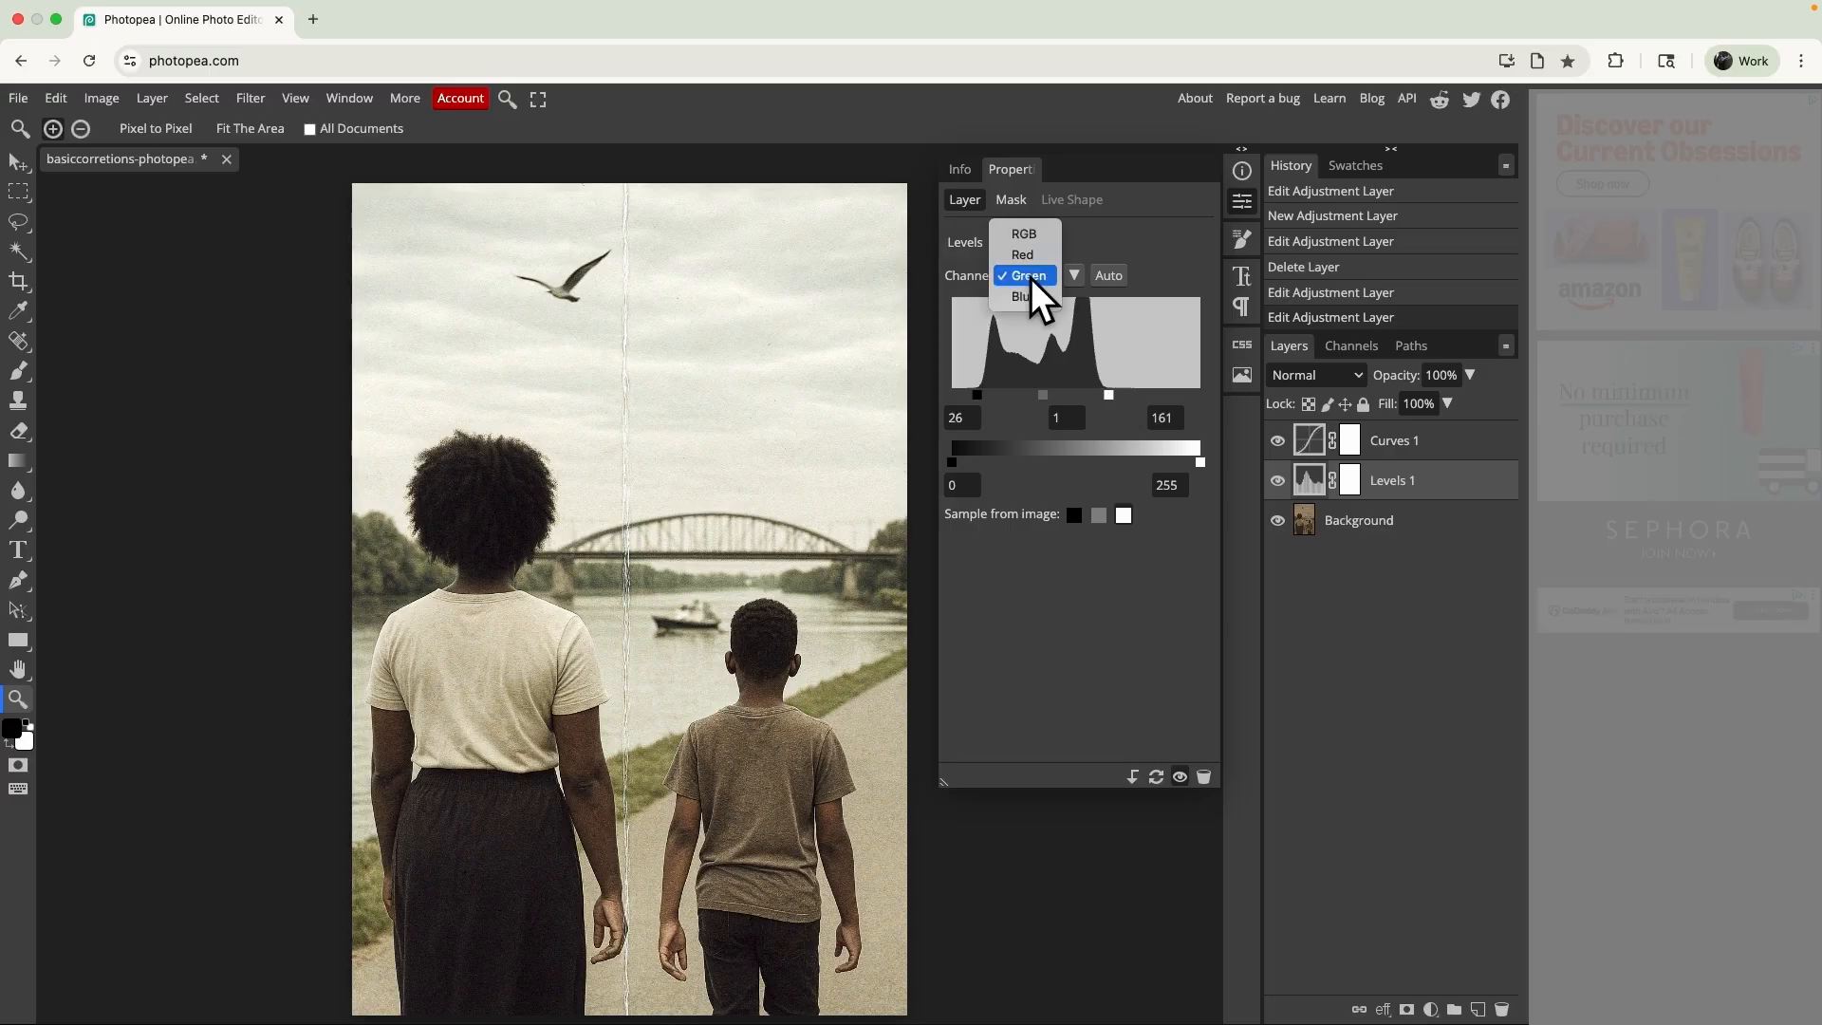
left_click(1034, 262)
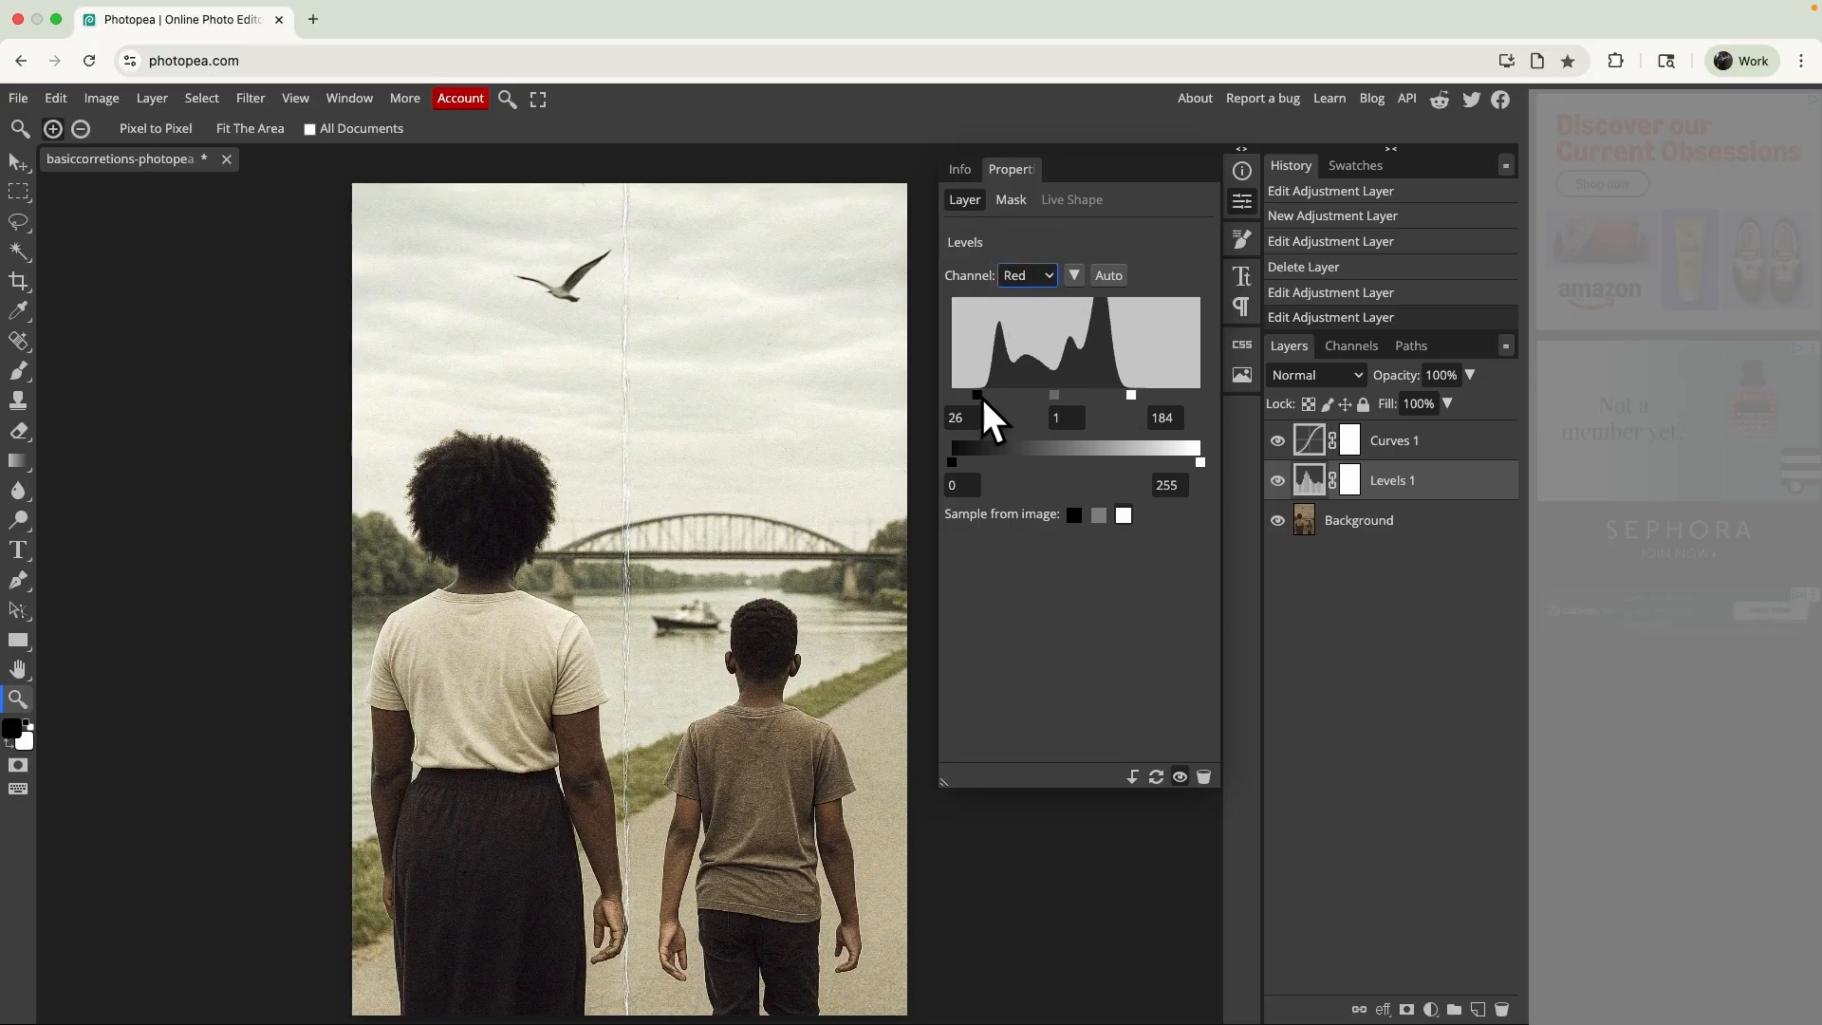
mouse_move(978, 395)
left_mouse_down()
mouse_move(940, 397)
mouse_move(1008, 385)
mouse_move(984, 389)
left_mouse_up()
left_click_drag(979, 393, 980, 393)
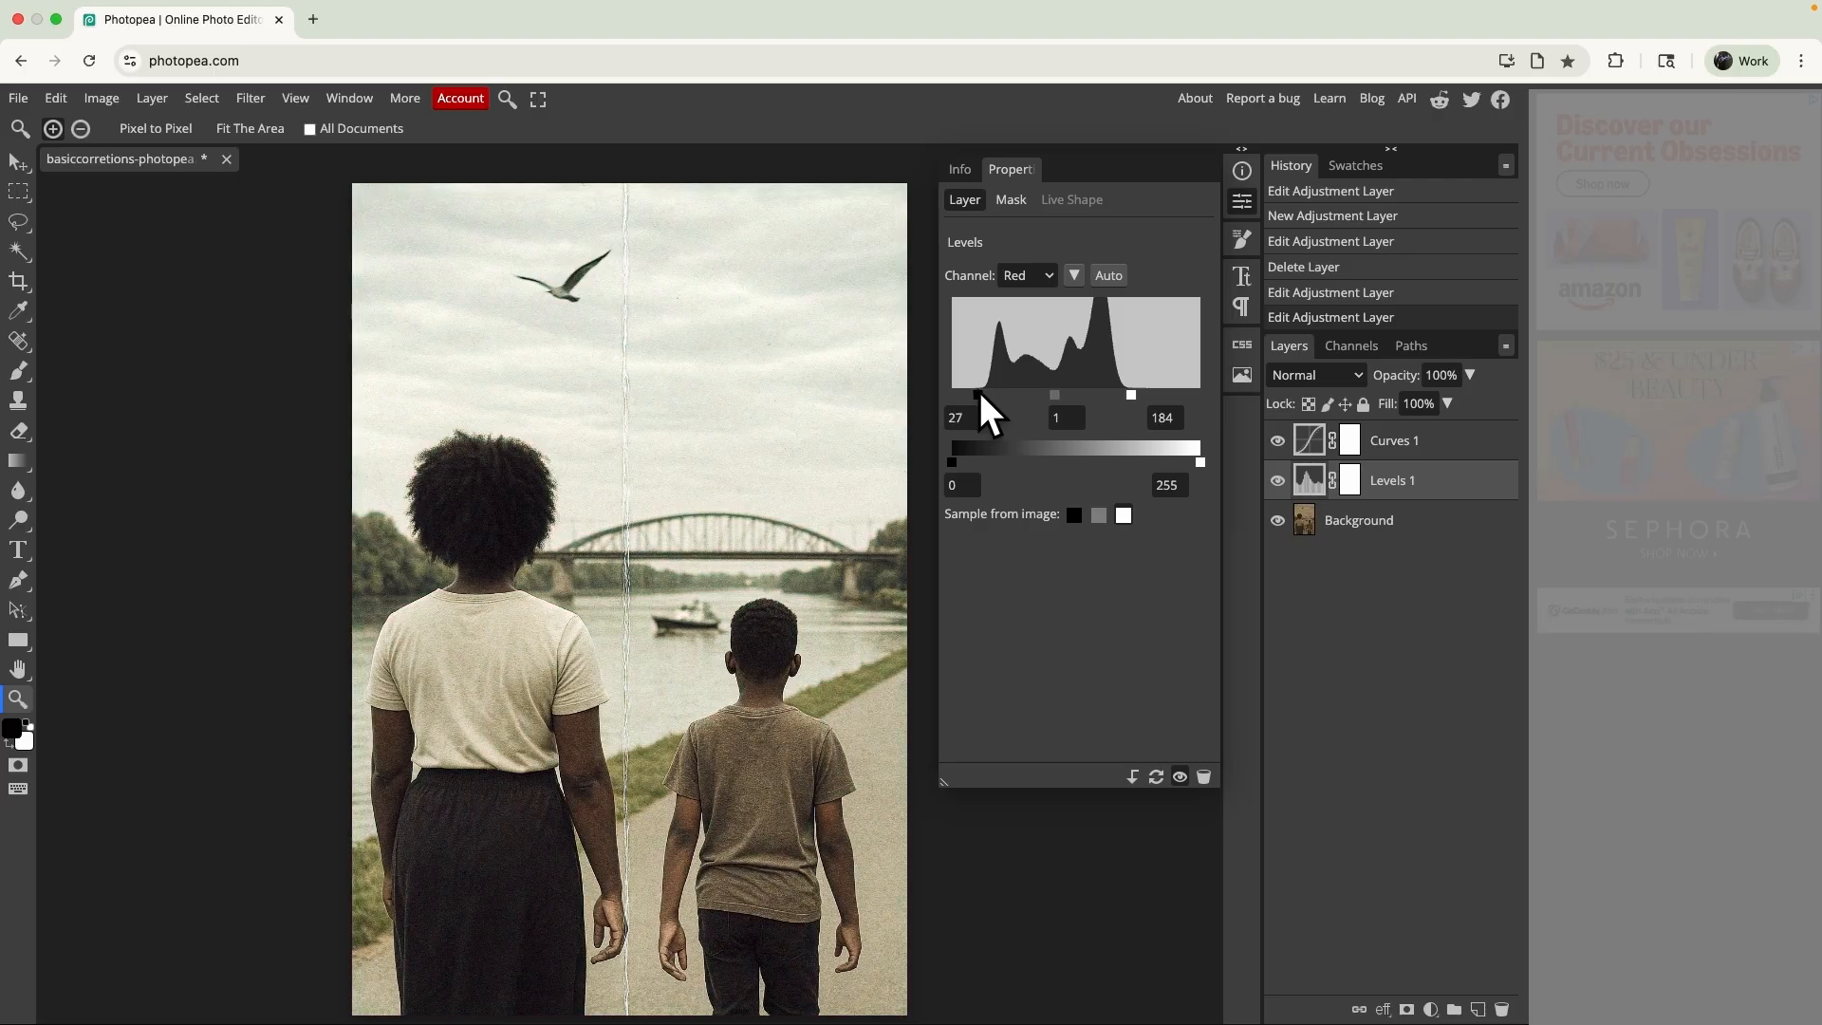
left_click_drag(1132, 395, 1136, 402)
- Set the Levels layer's Blue channel input white point to 125 and compare the photo with the layer hidden and shown
left_click(1028, 276)
left_click(1018, 326)
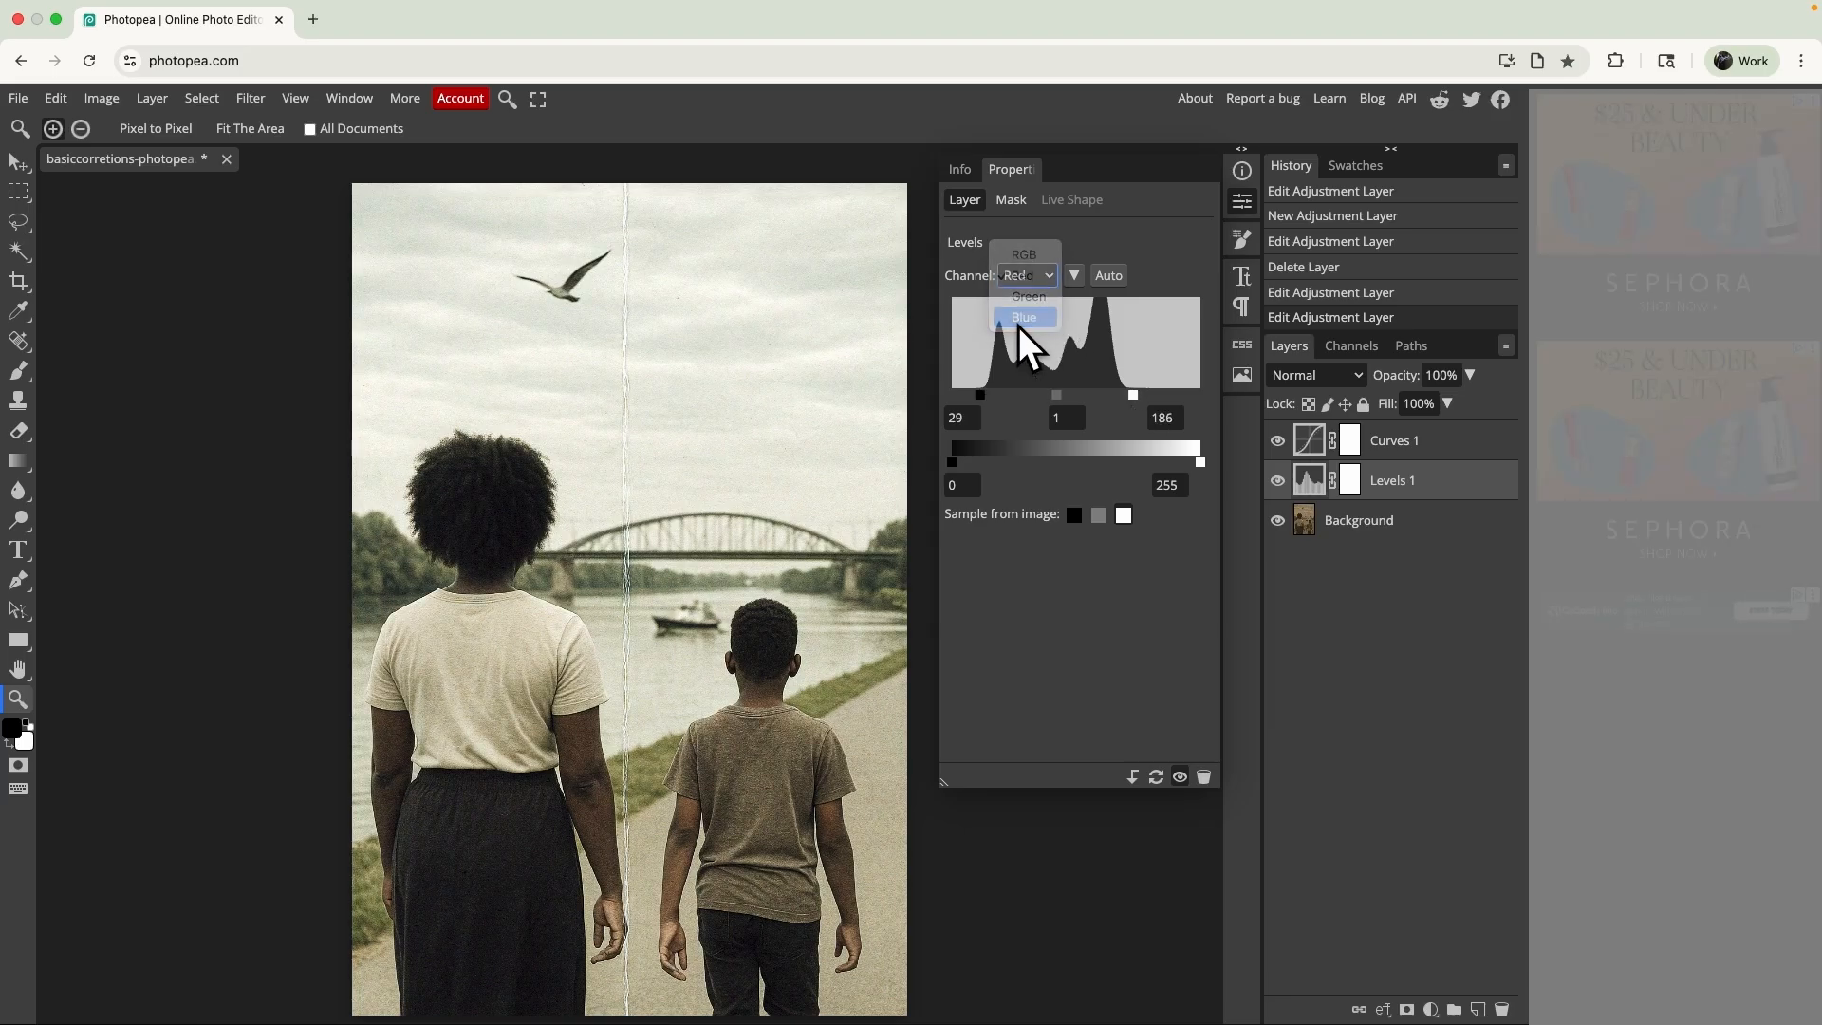
mouse_move(964, 395)
left_mouse_down()
mouse_move(933, 396)
mouse_move(964, 392)
left_mouse_up()
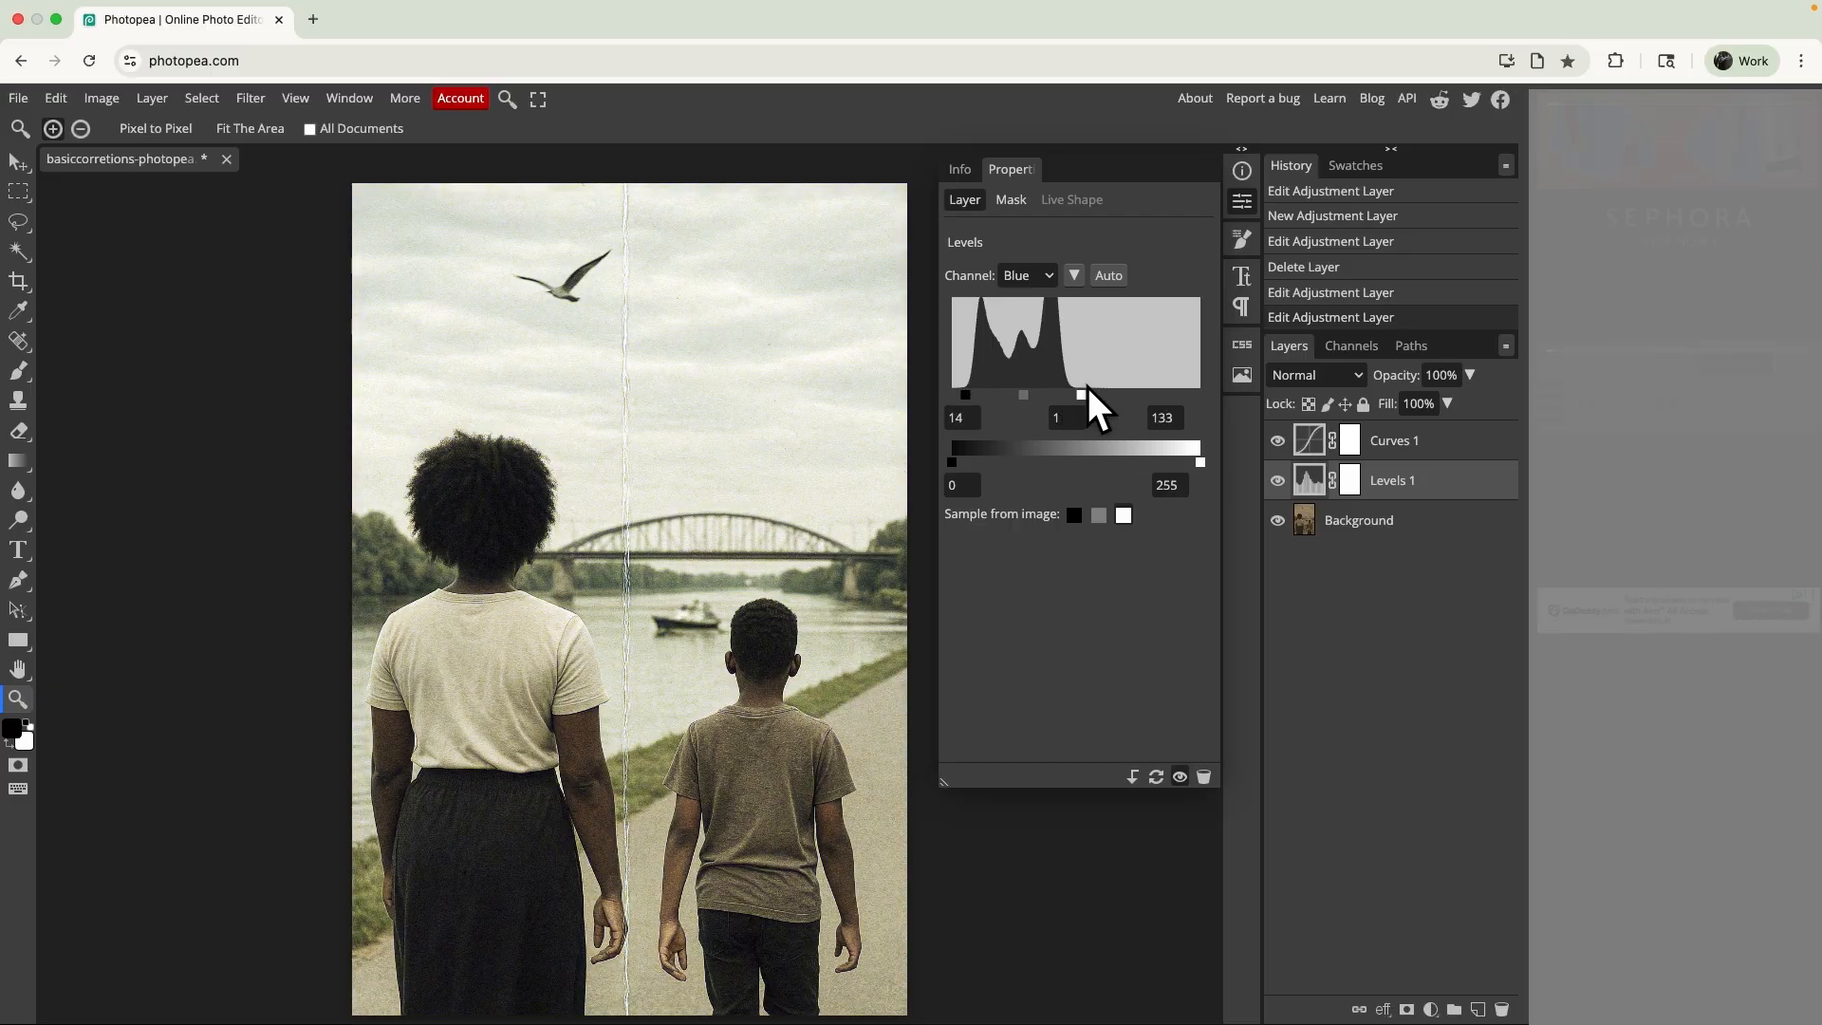
left_click_drag(1084, 397, 1075, 396)
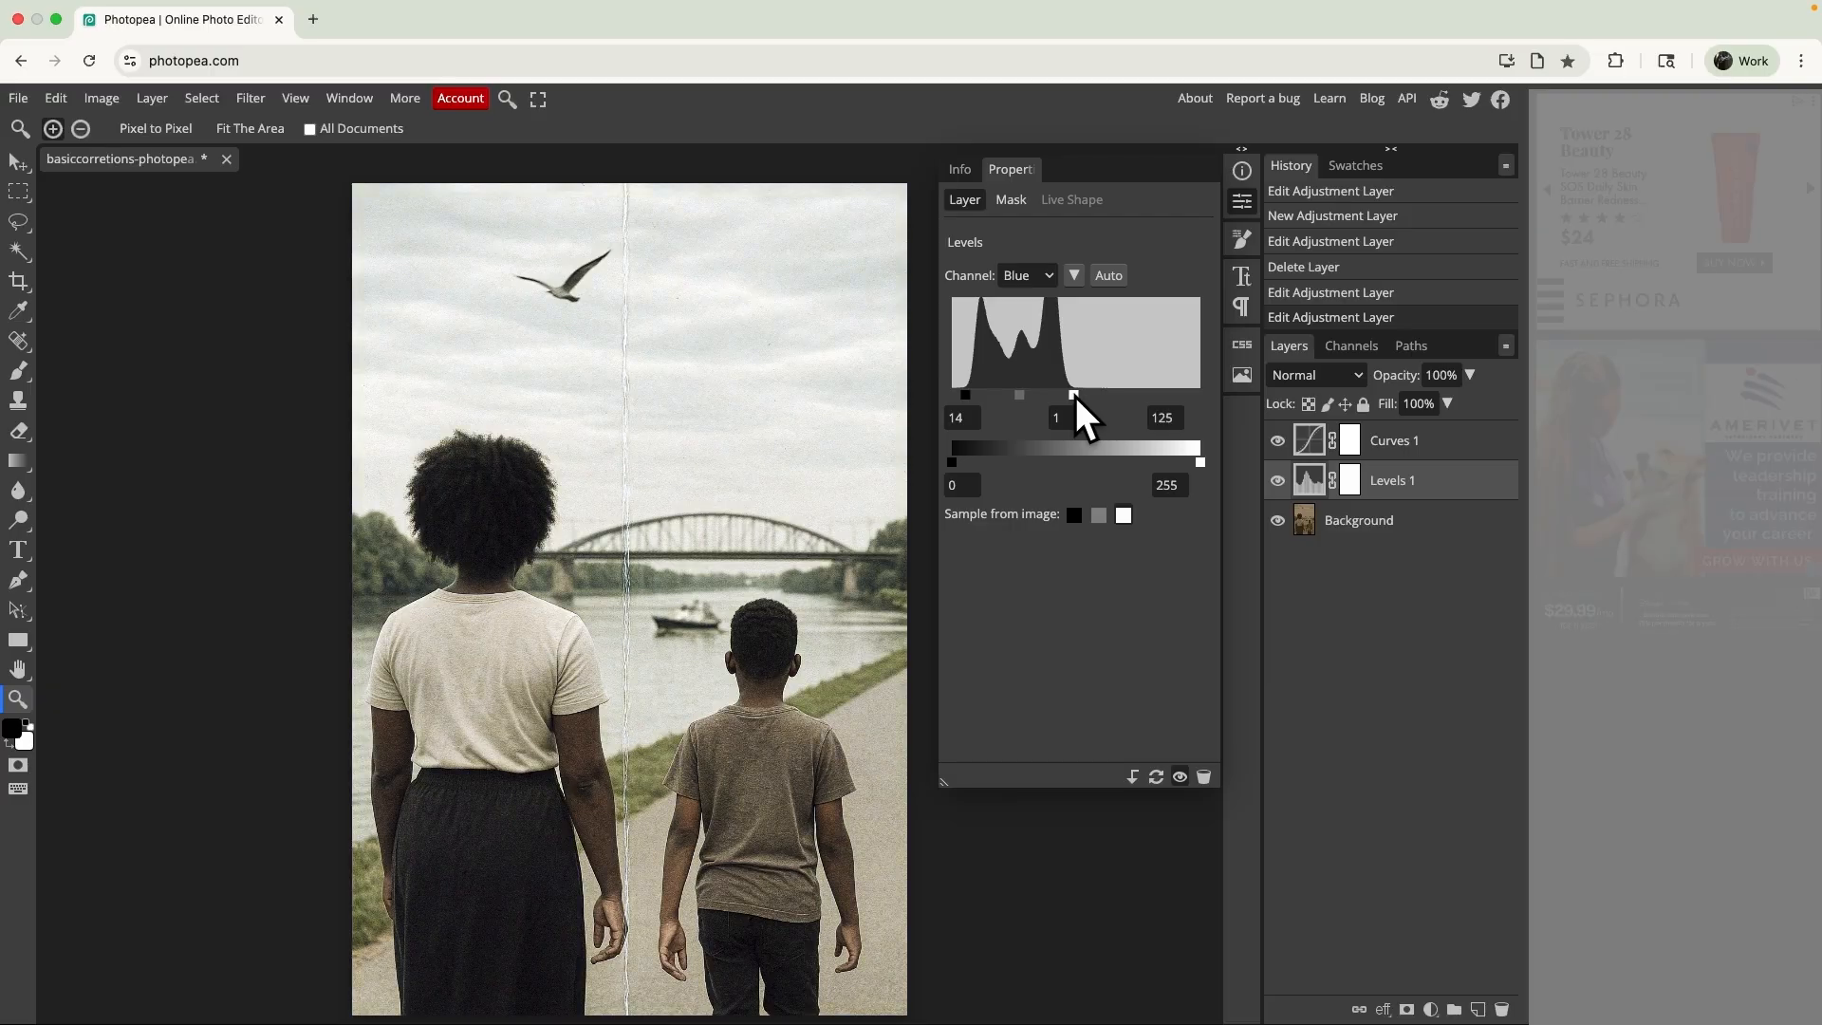
left_click(1277, 482)
left_click(1278, 482)
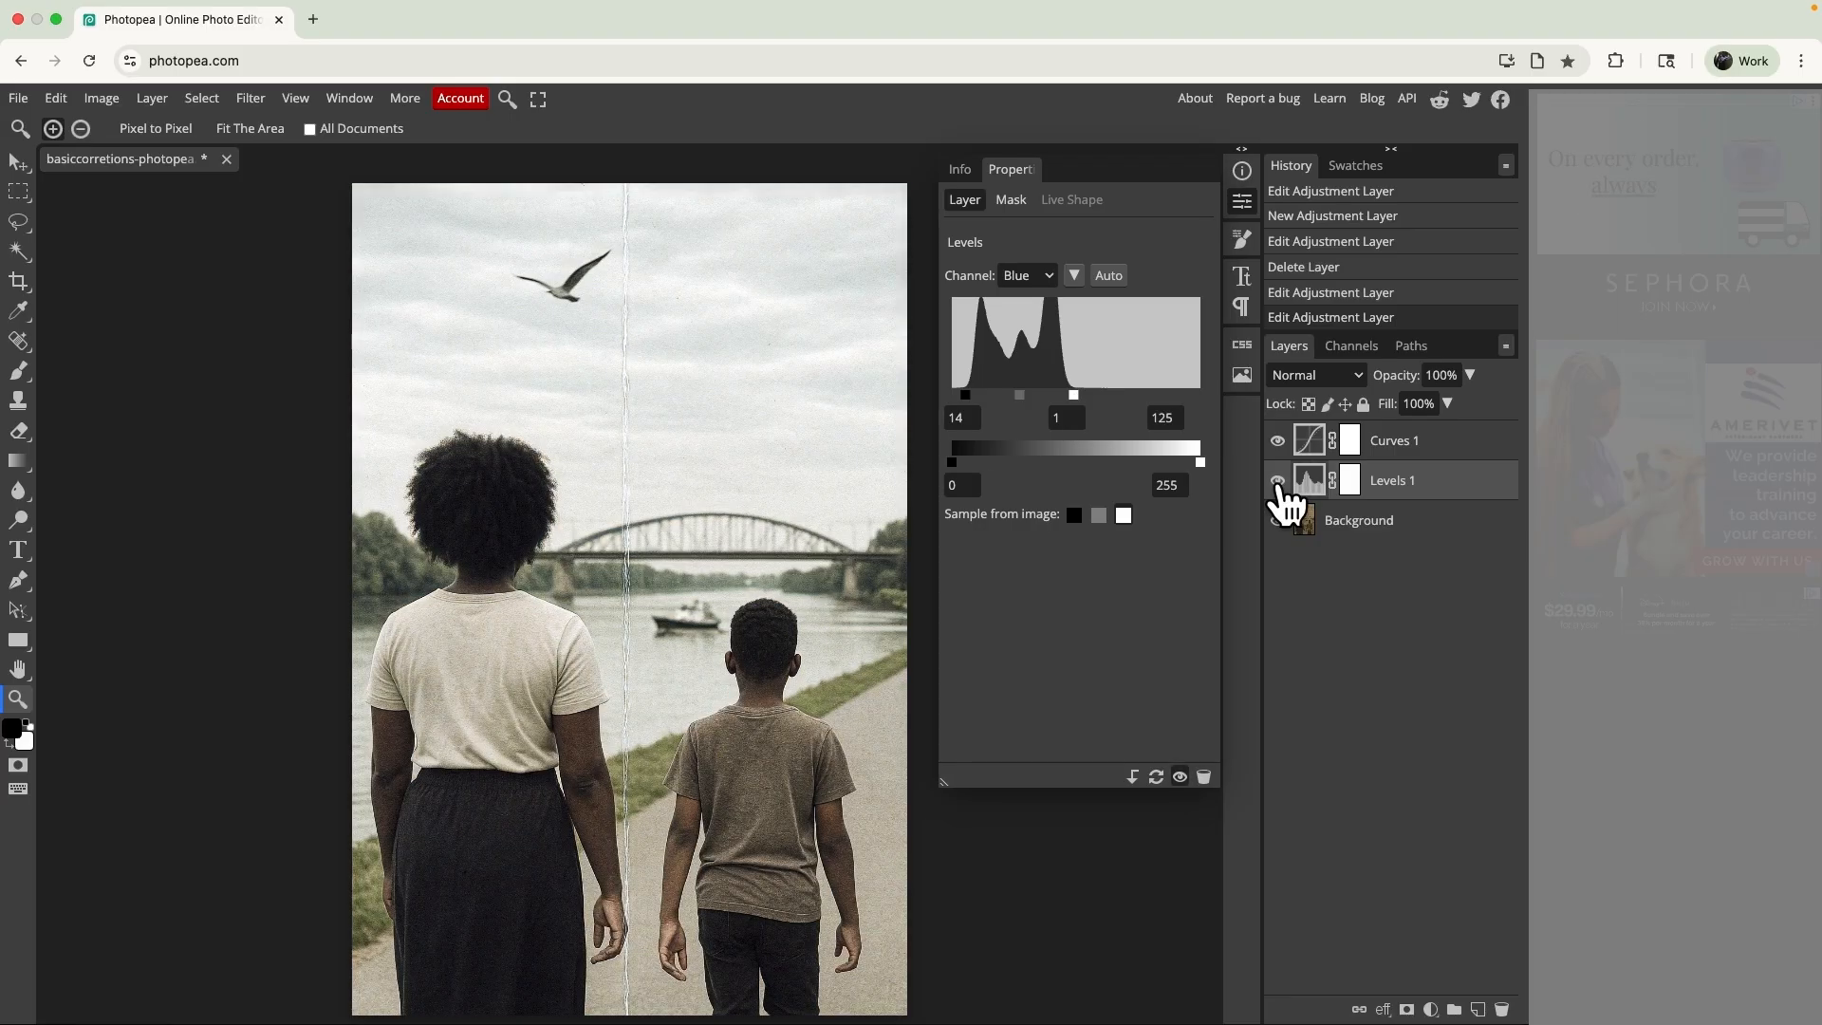
- Set the Levels layer's combined RGB input black point to 10 and white point to 218, and compare the photo without the layer
left_click(1031, 275)
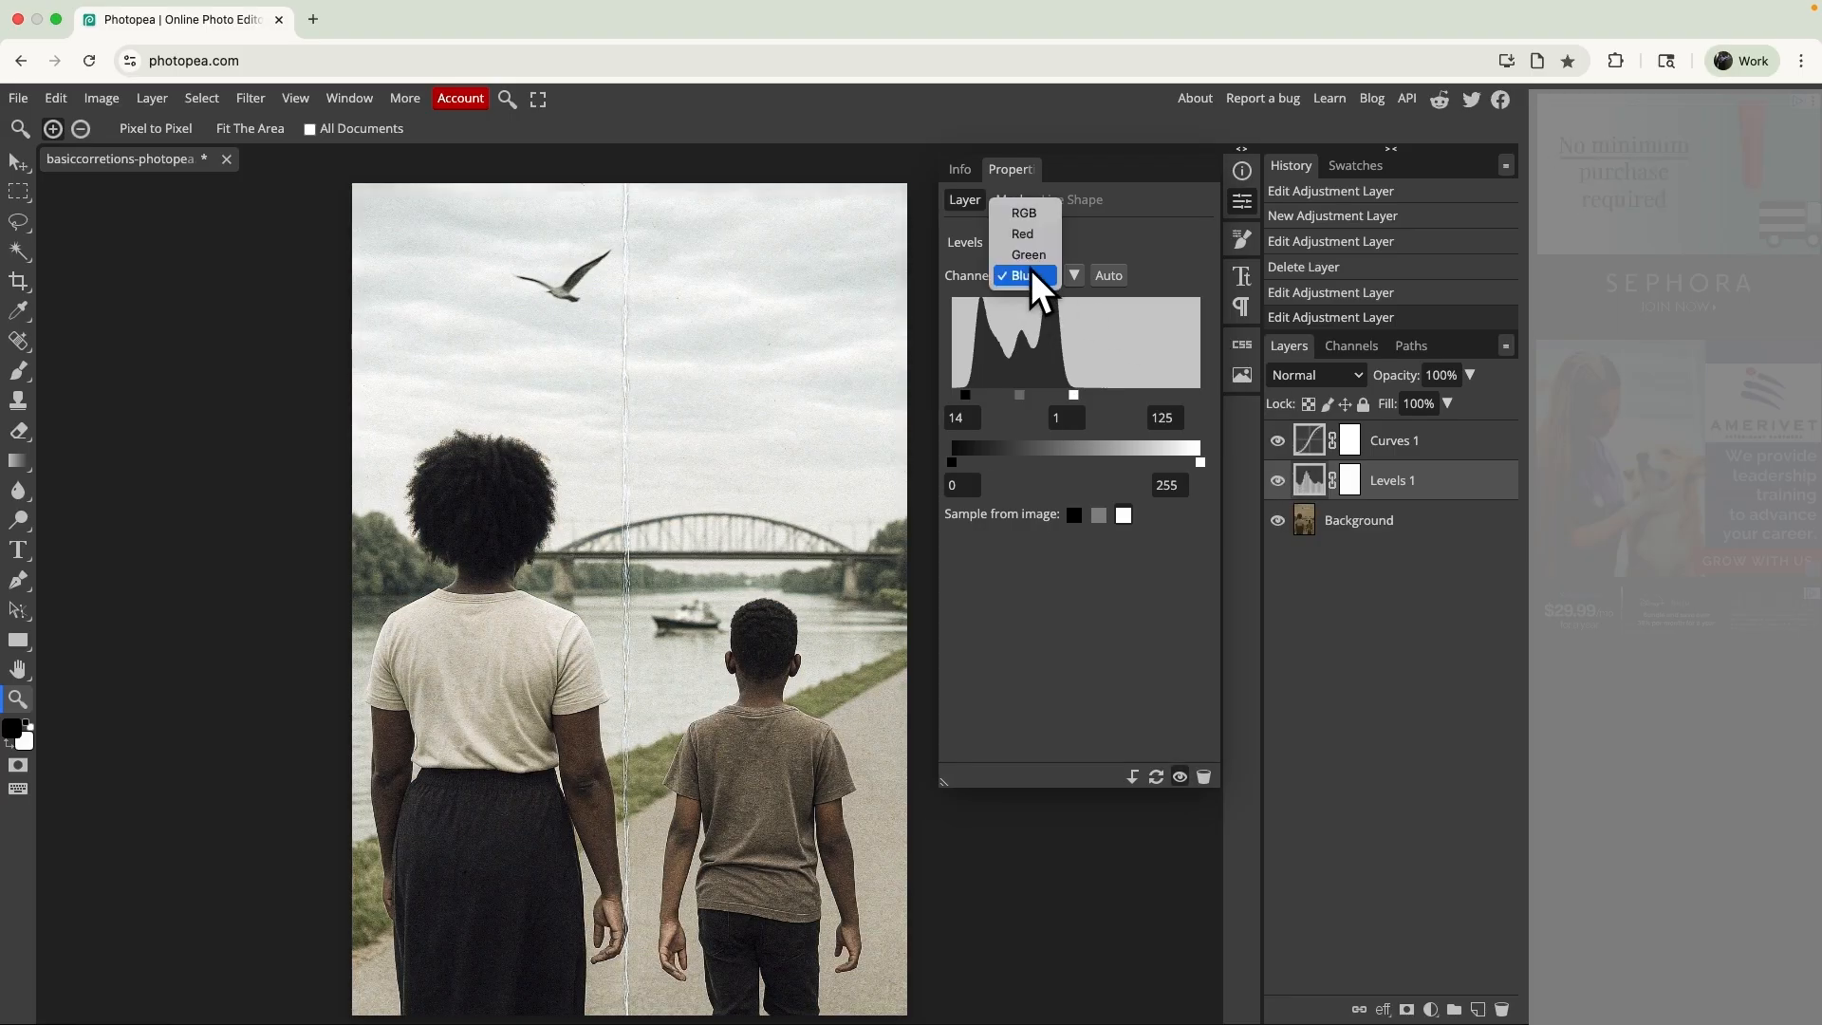
left_click(1029, 213)
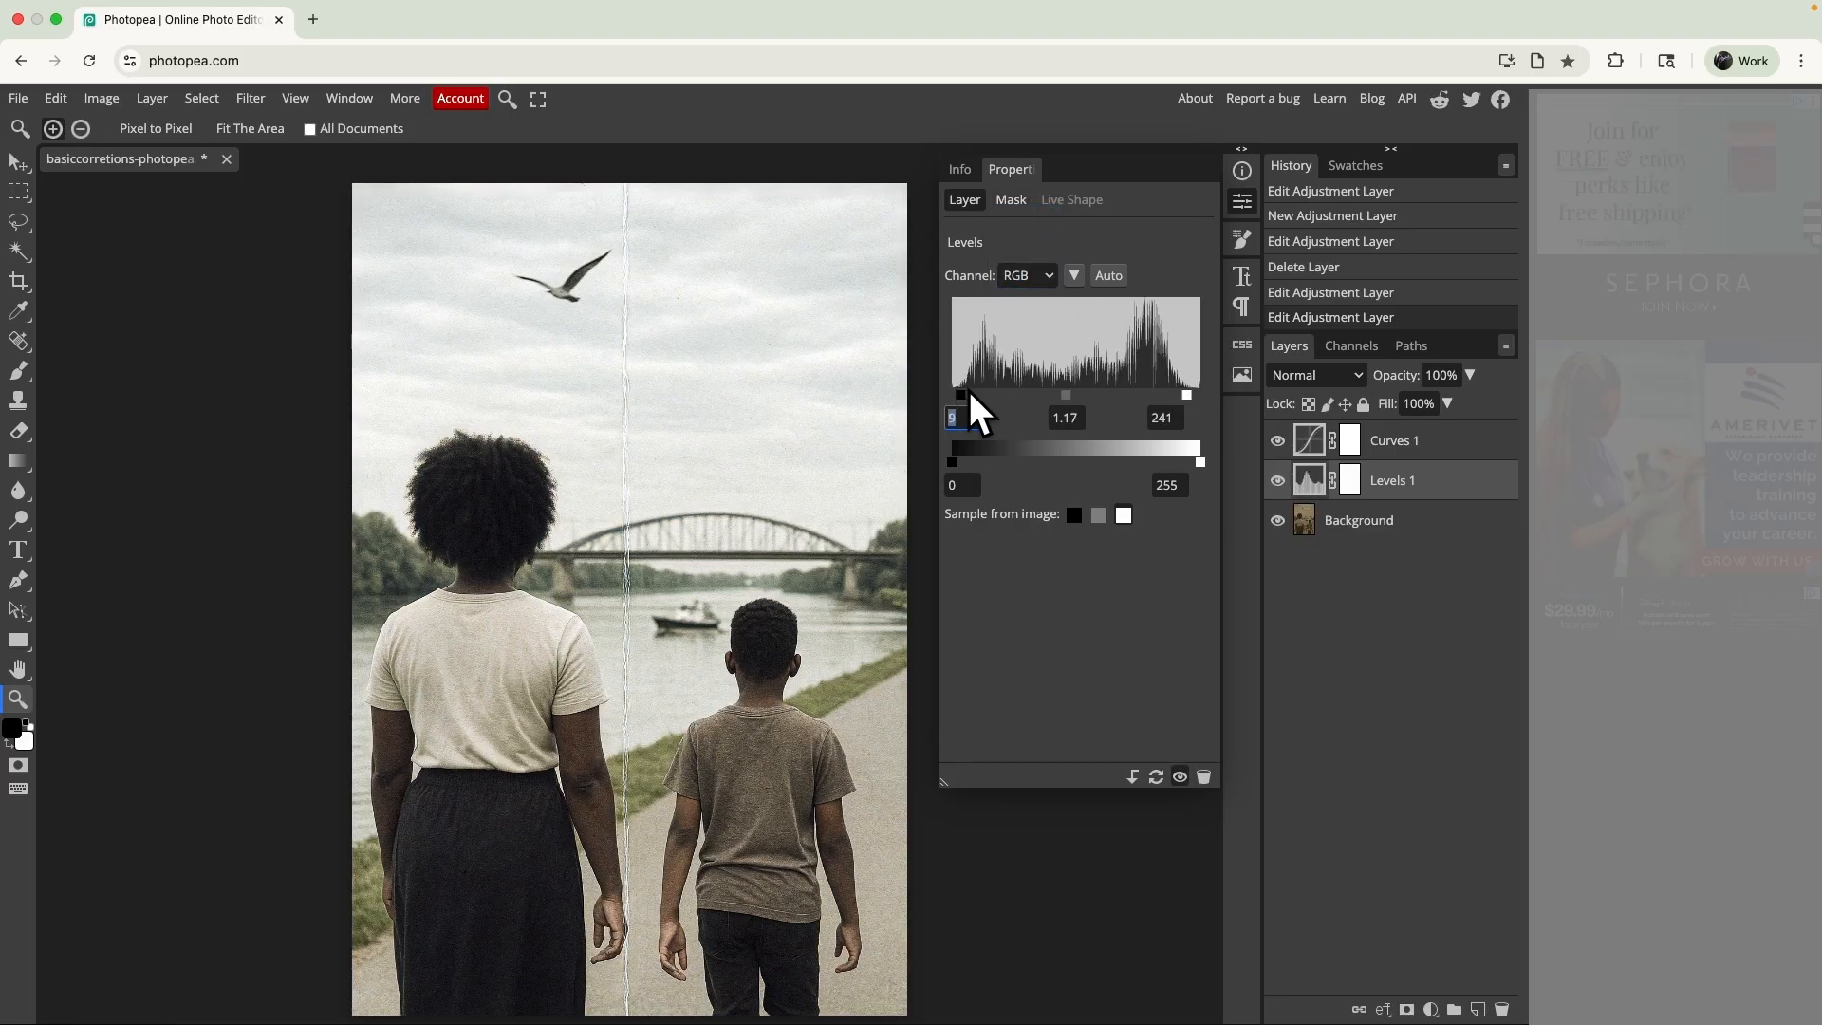
left_click_drag(971, 390, 964, 397)
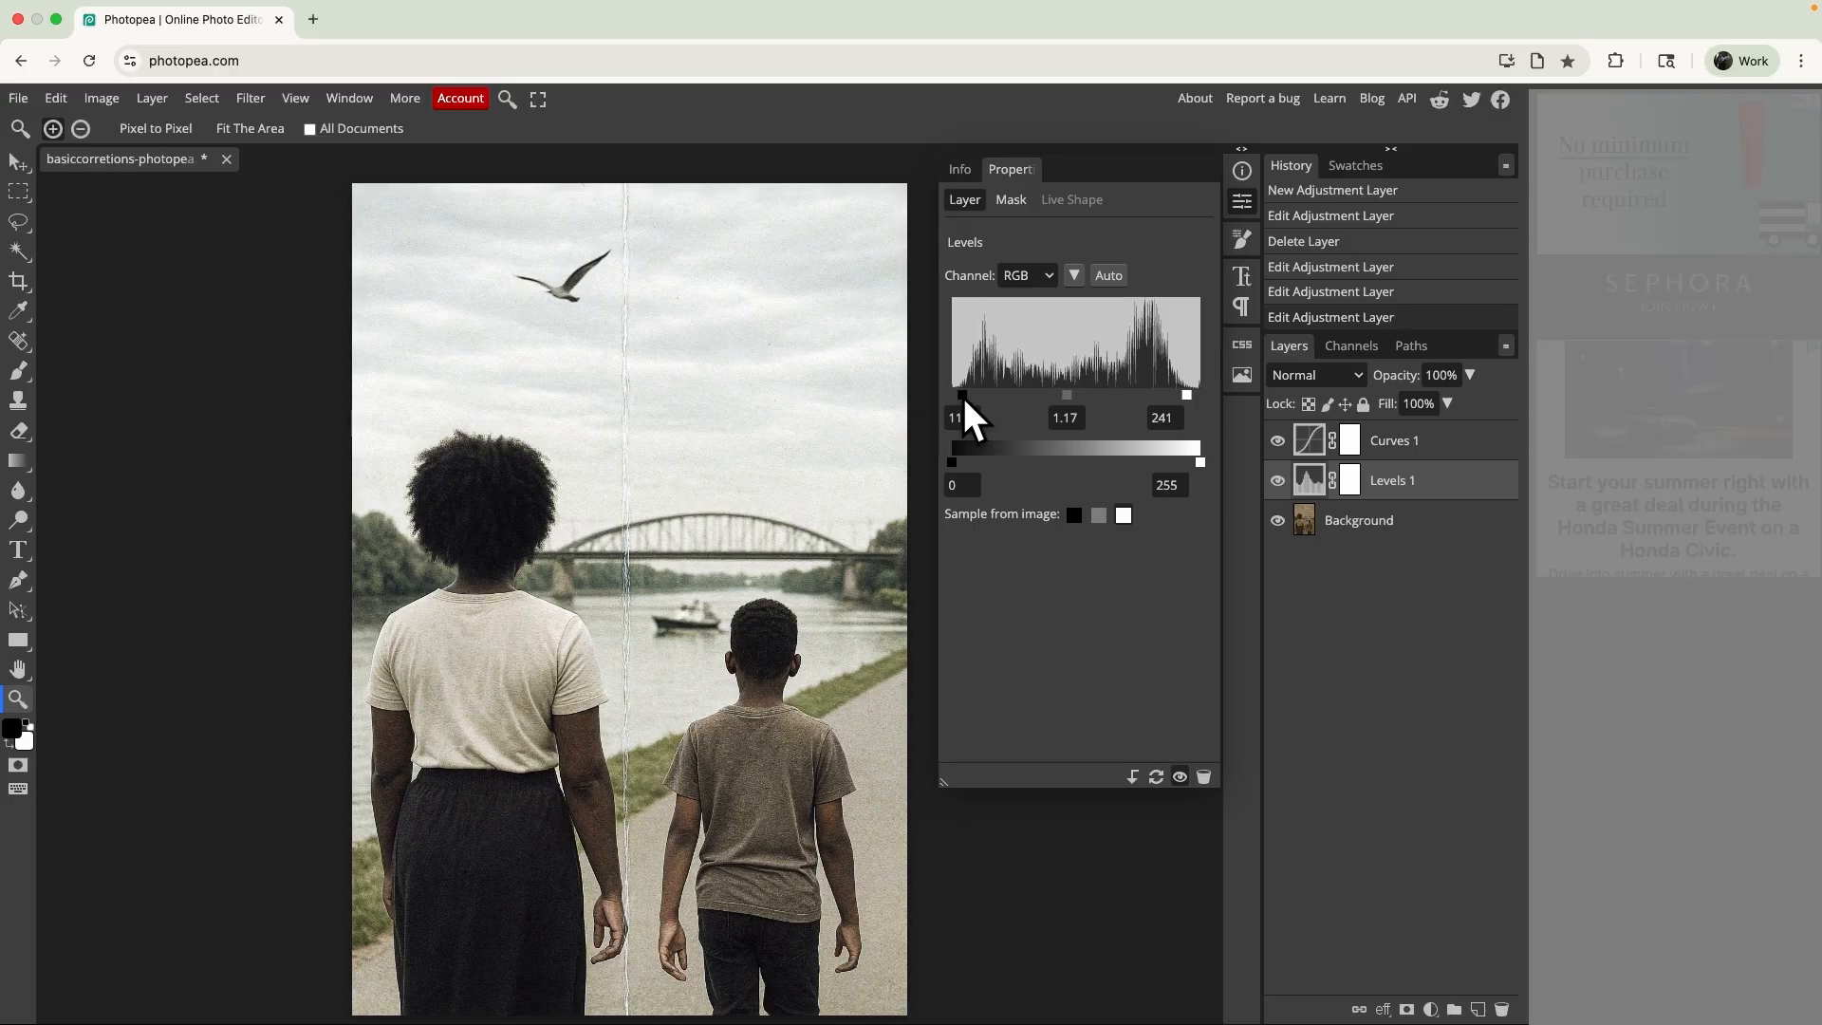
left_click_drag(1192, 401, 1169, 400)
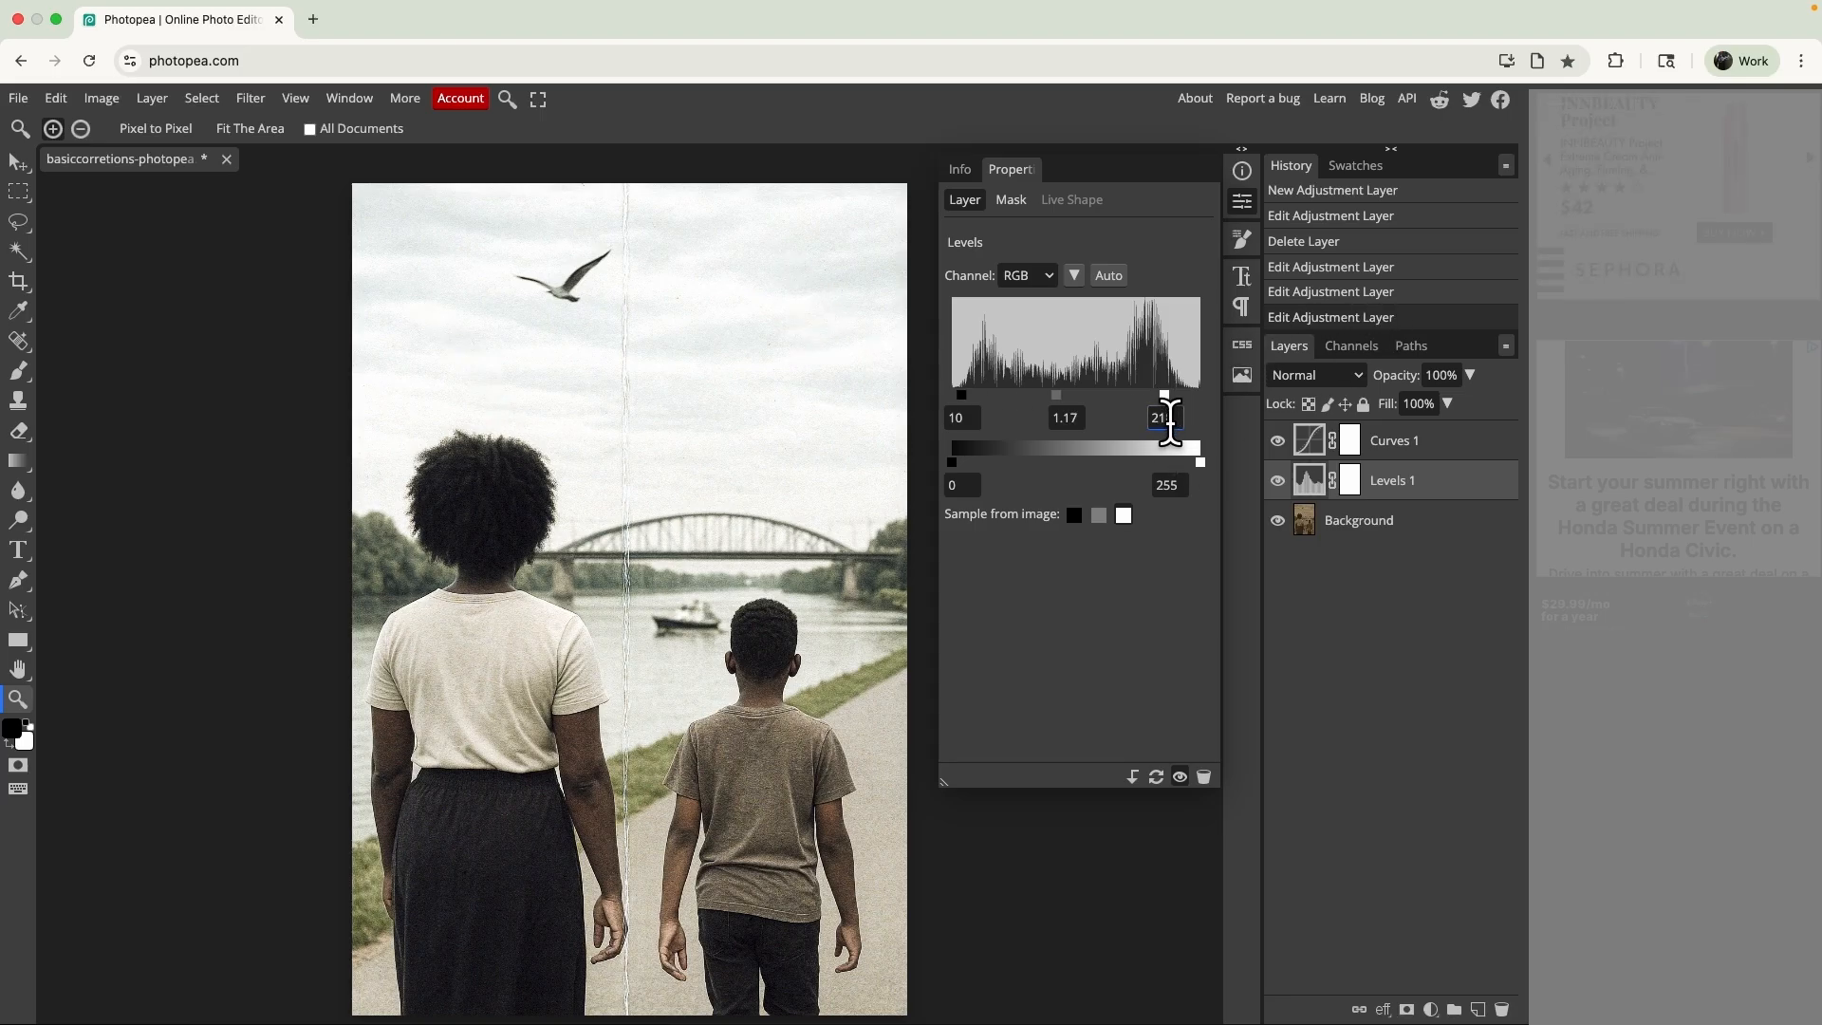
left_click(1279, 481)
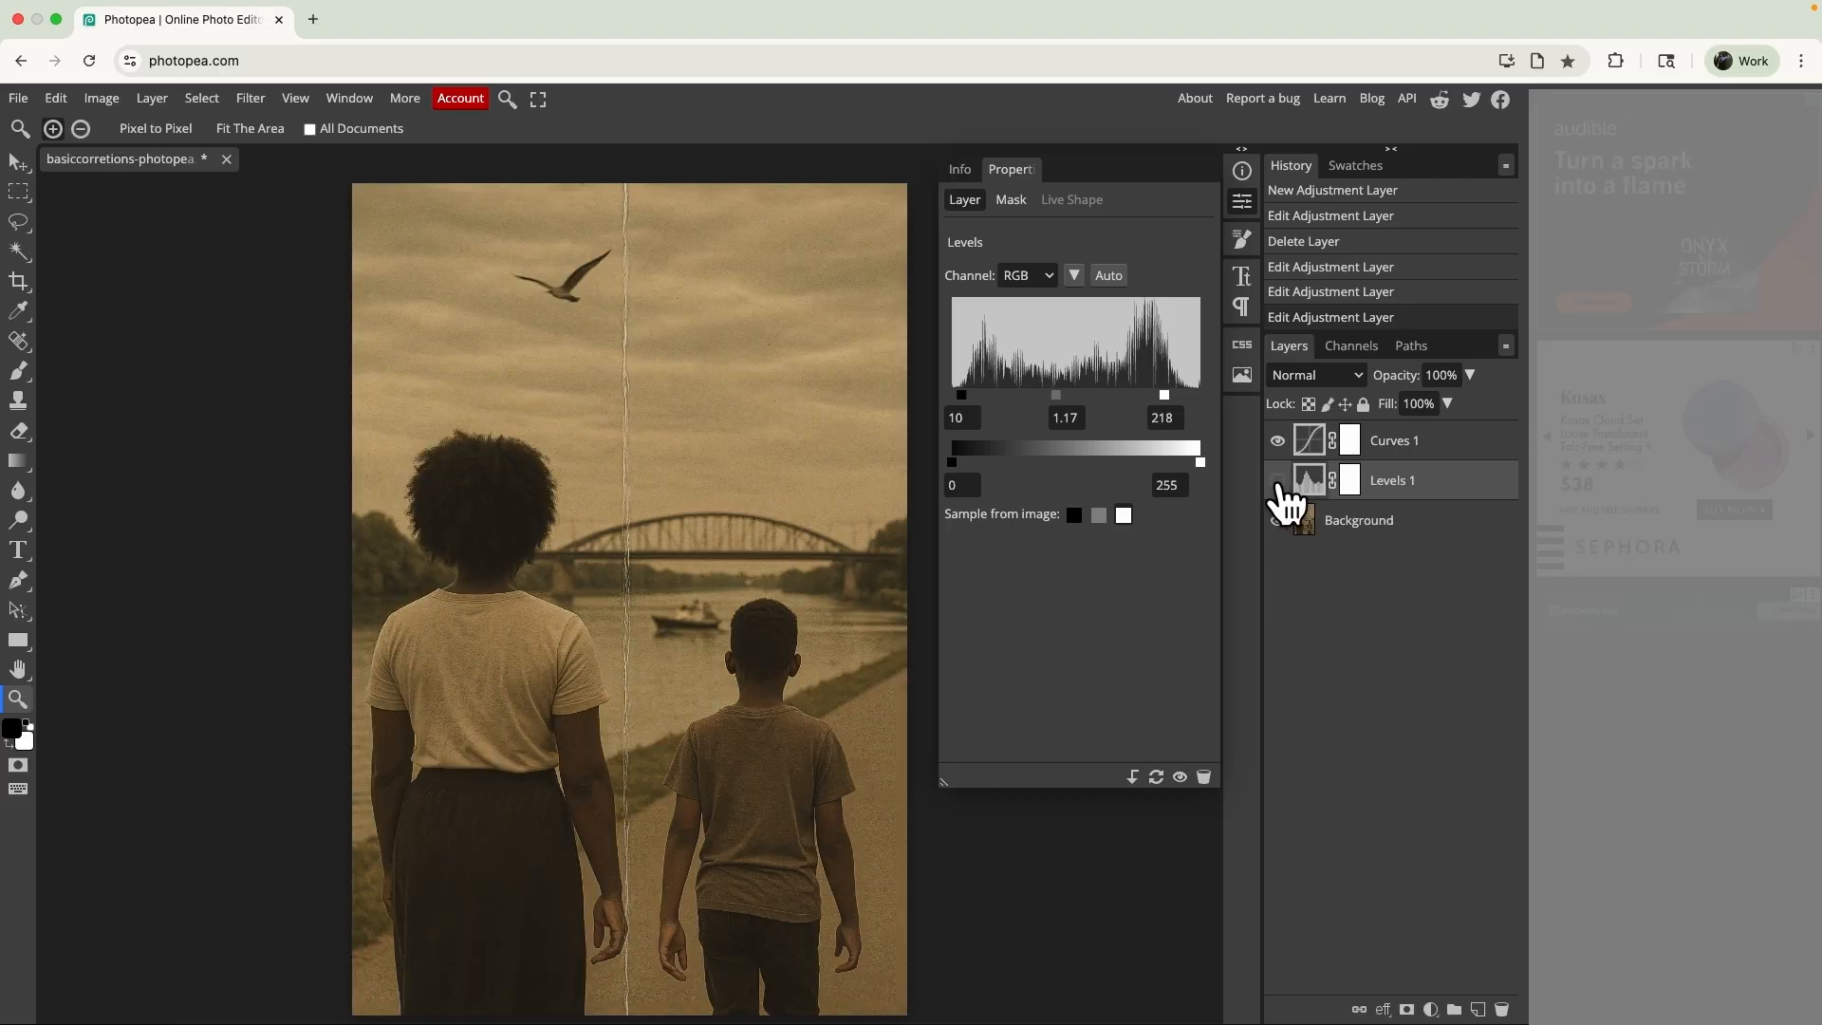
left_click(1278, 481)
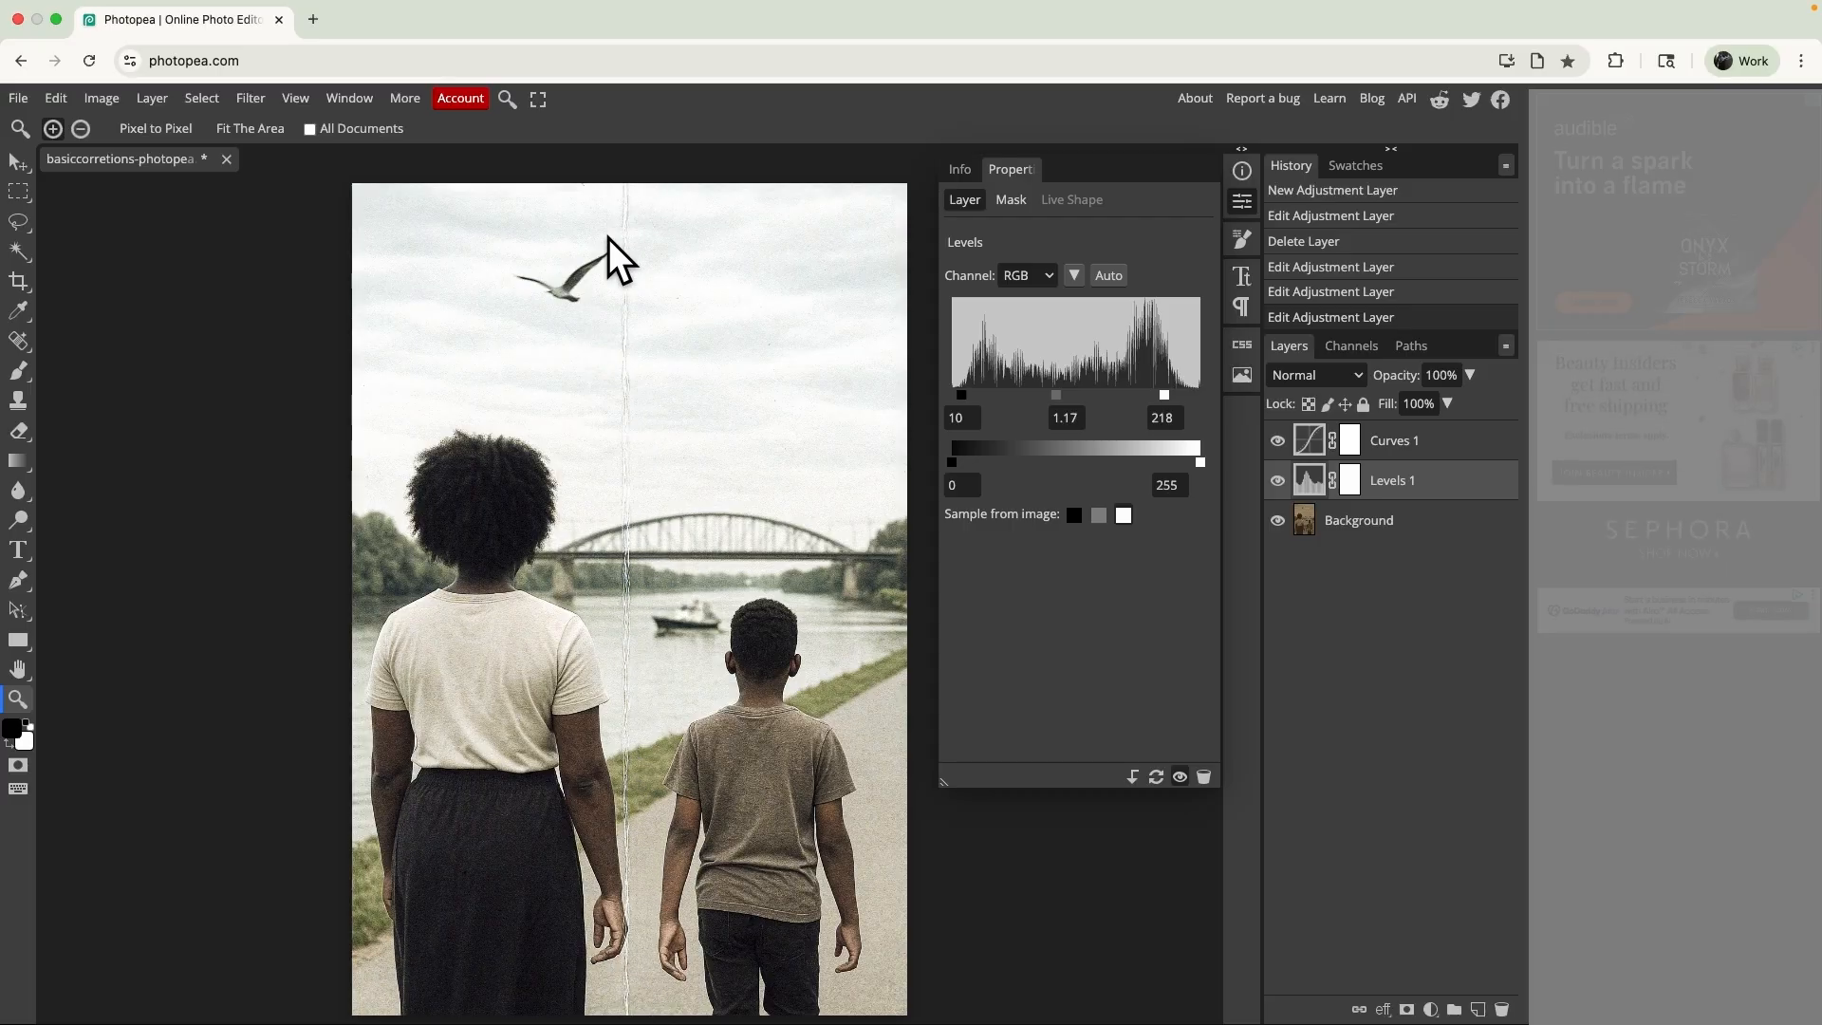
- Choose the Spot Healing Brush and set its size to 70 px and hardness to 0%
right_click(13, 344)
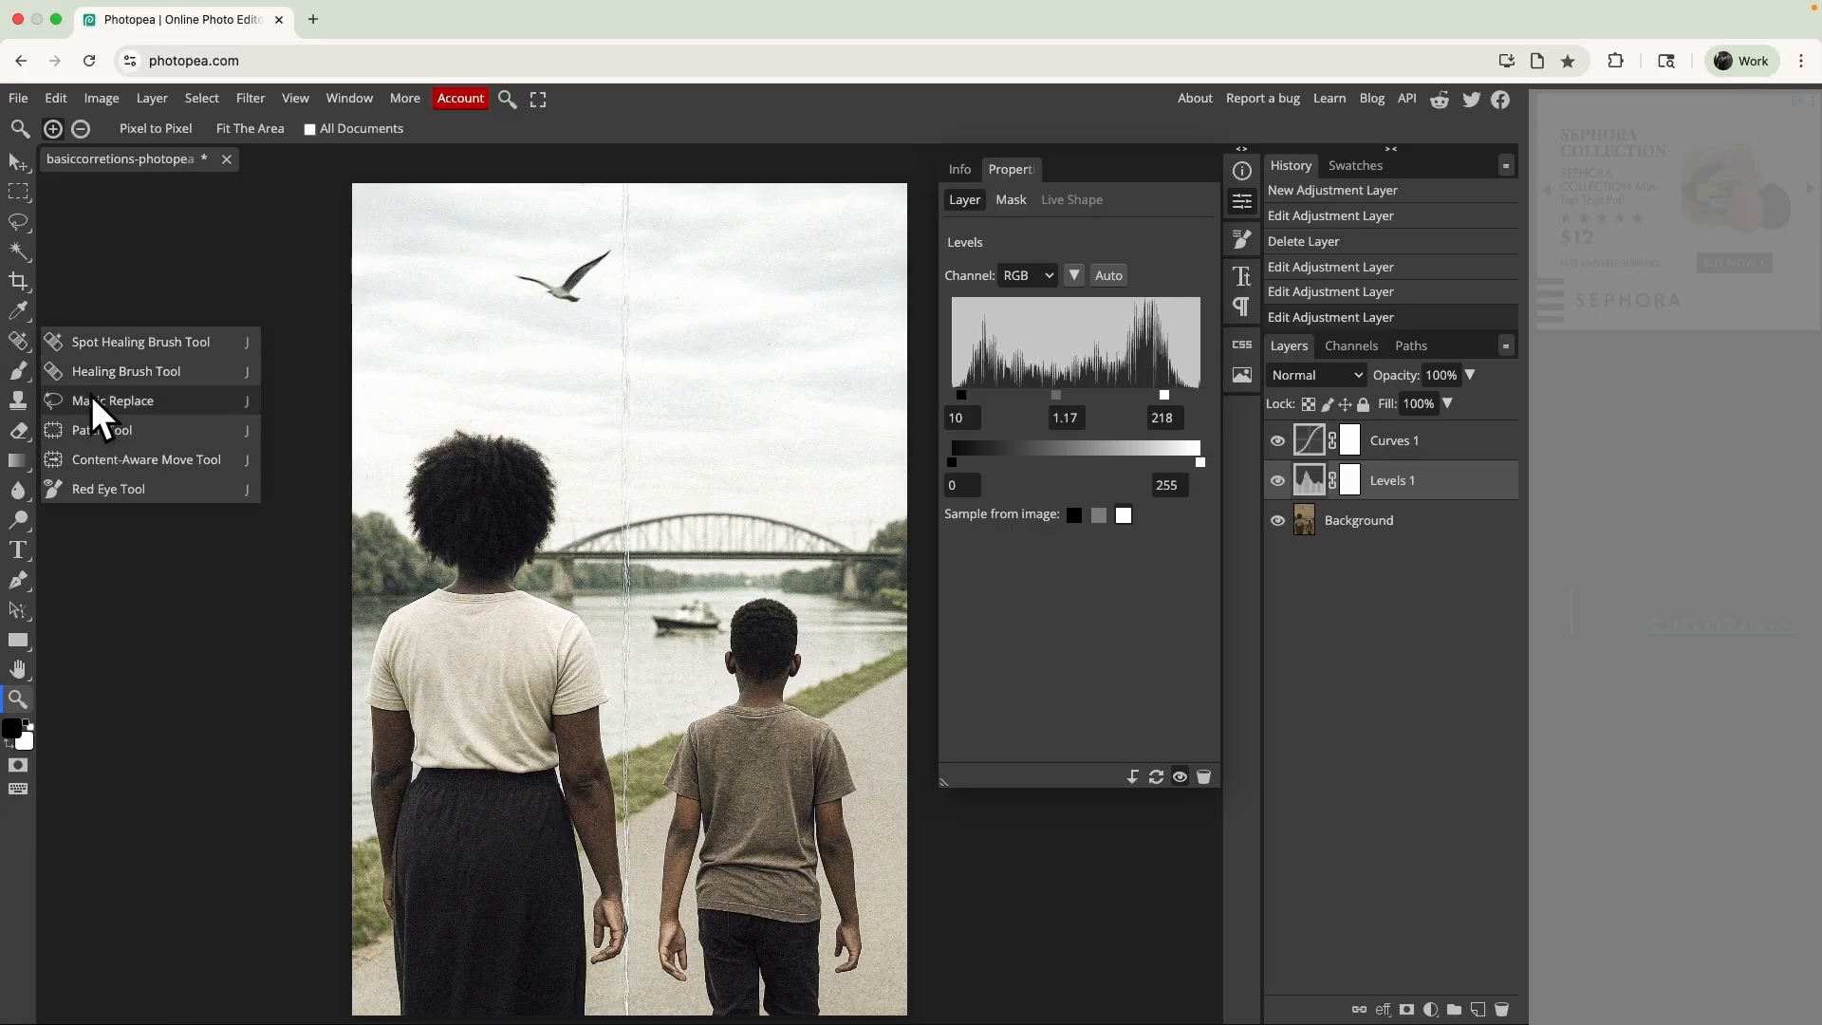
left_click(99, 343)
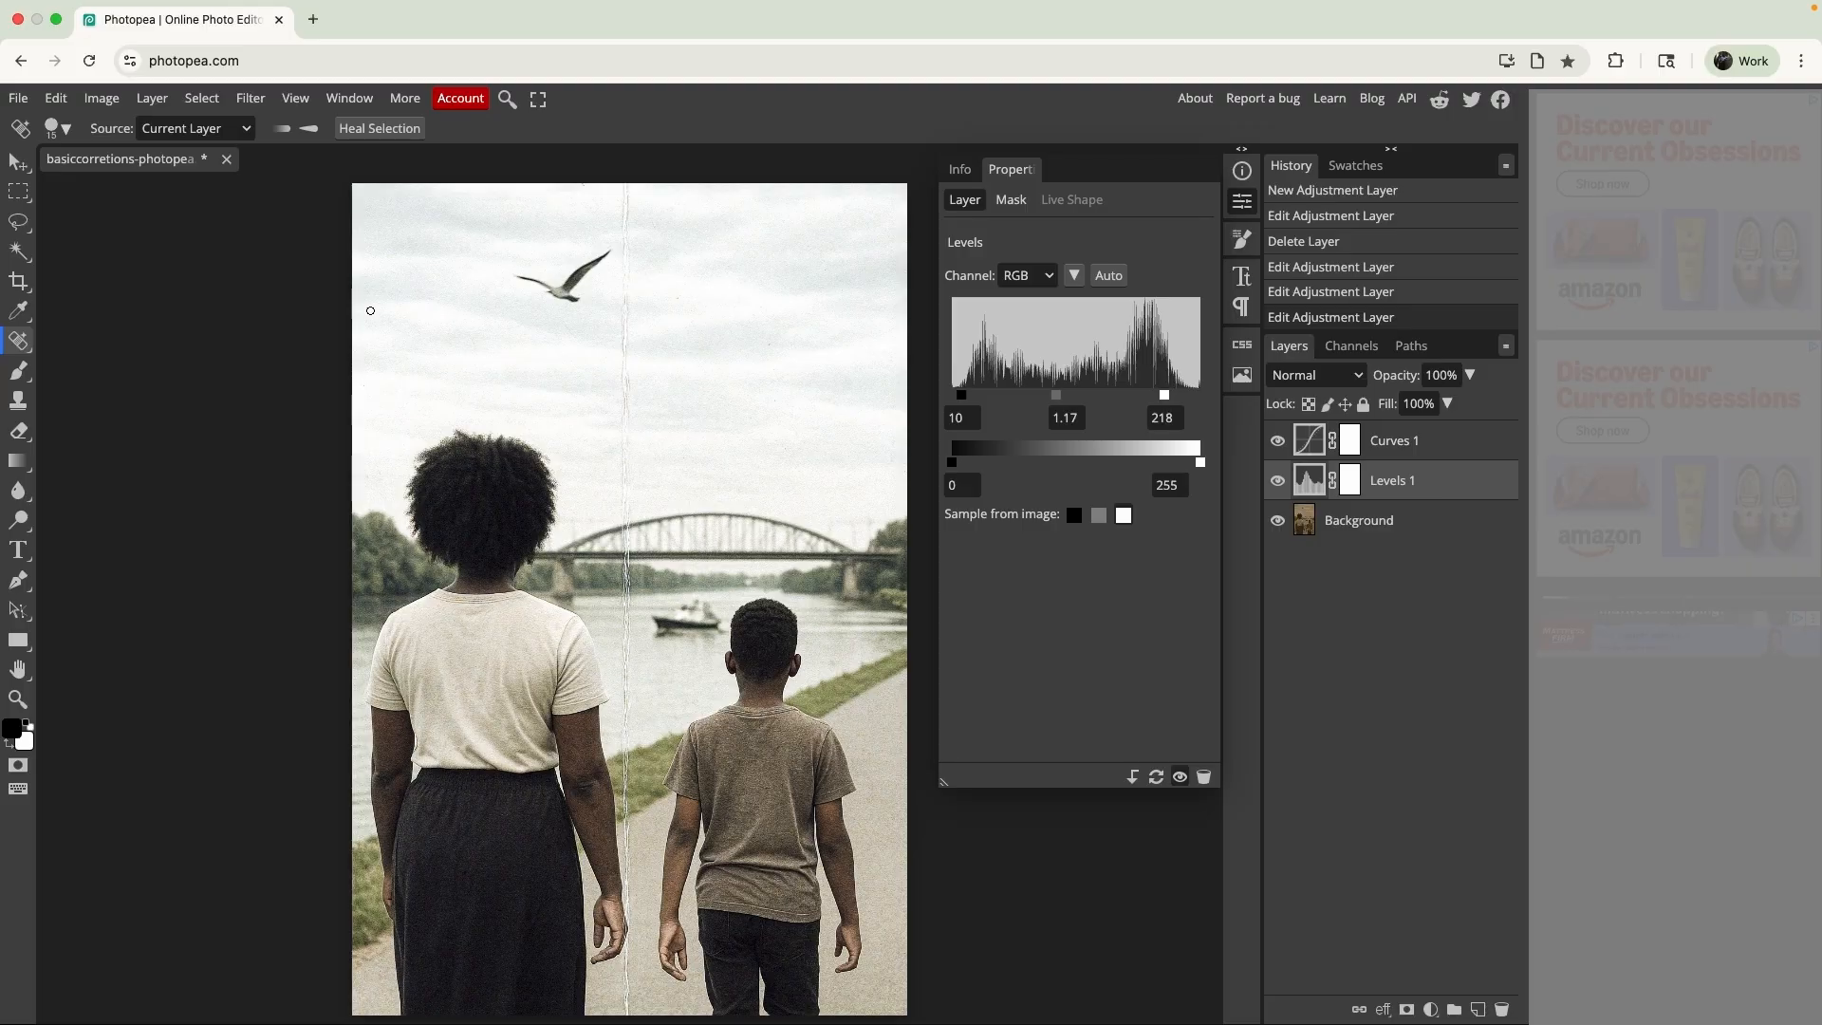
left_click(51, 130)
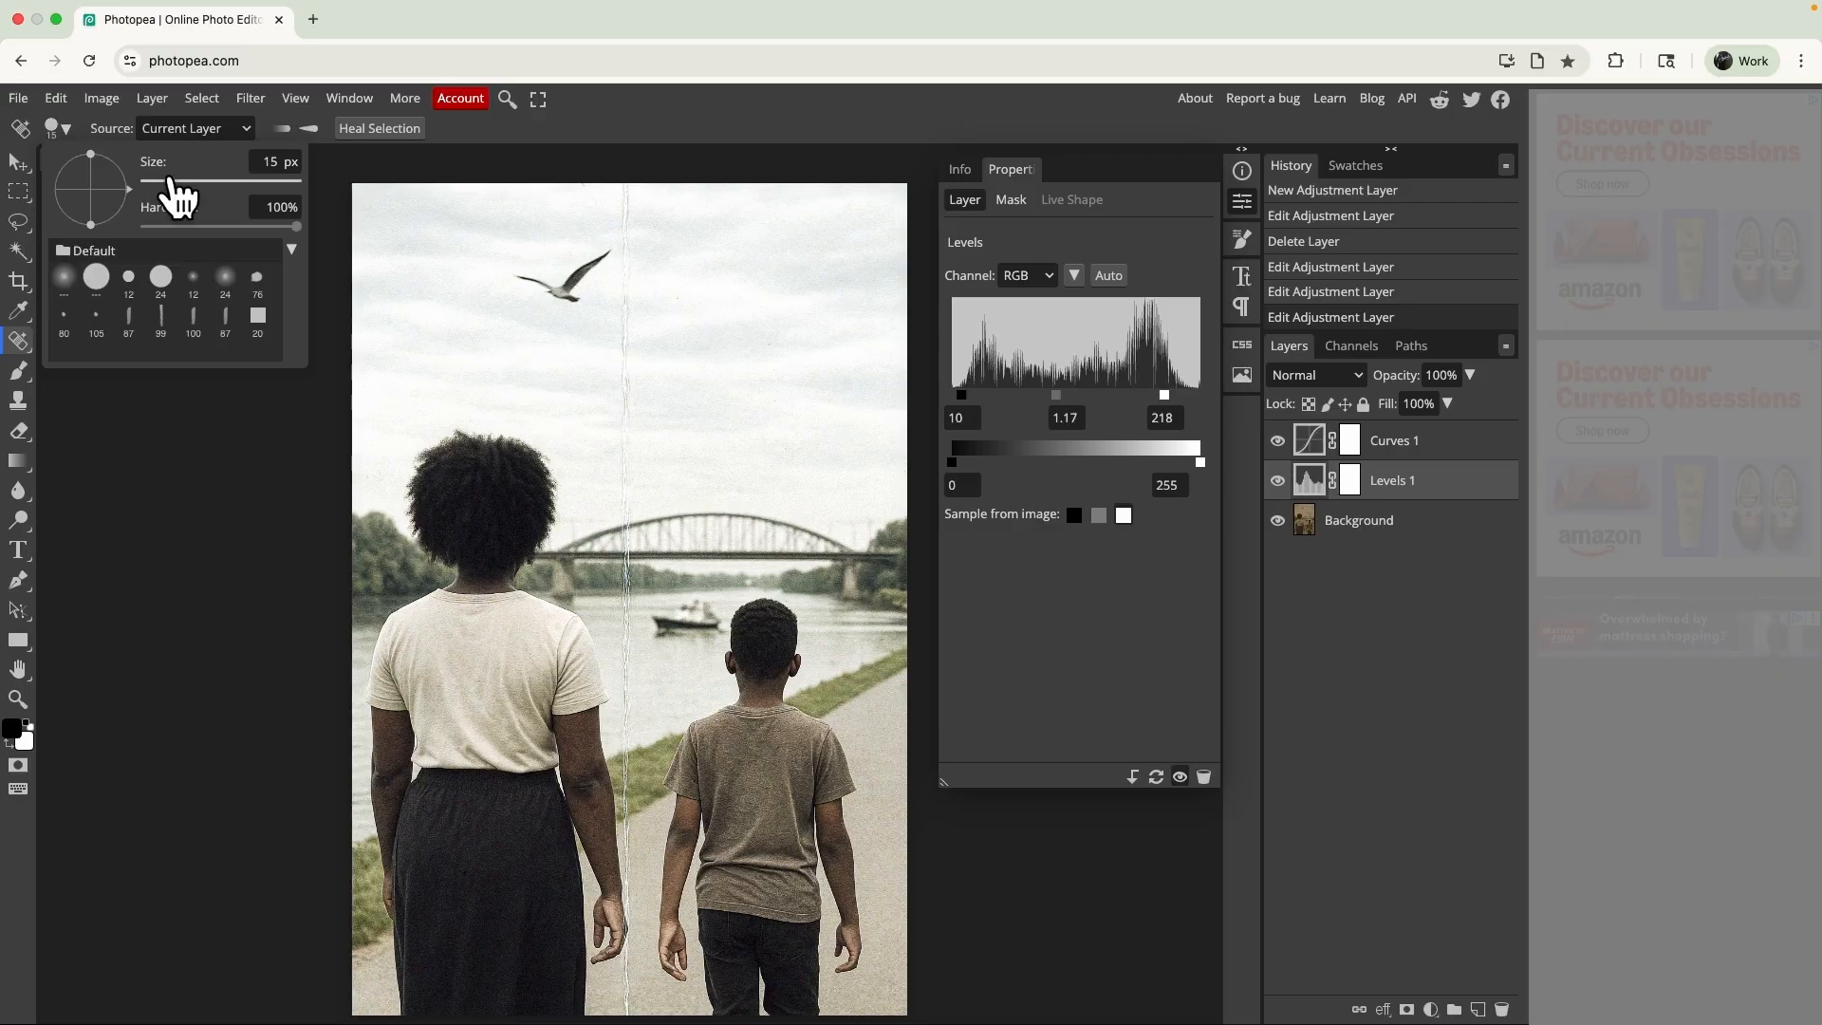
mouse_move(169, 181)
left_mouse_down()
mouse_move(217, 181)
mouse_move(189, 182)
left_mouse_up()
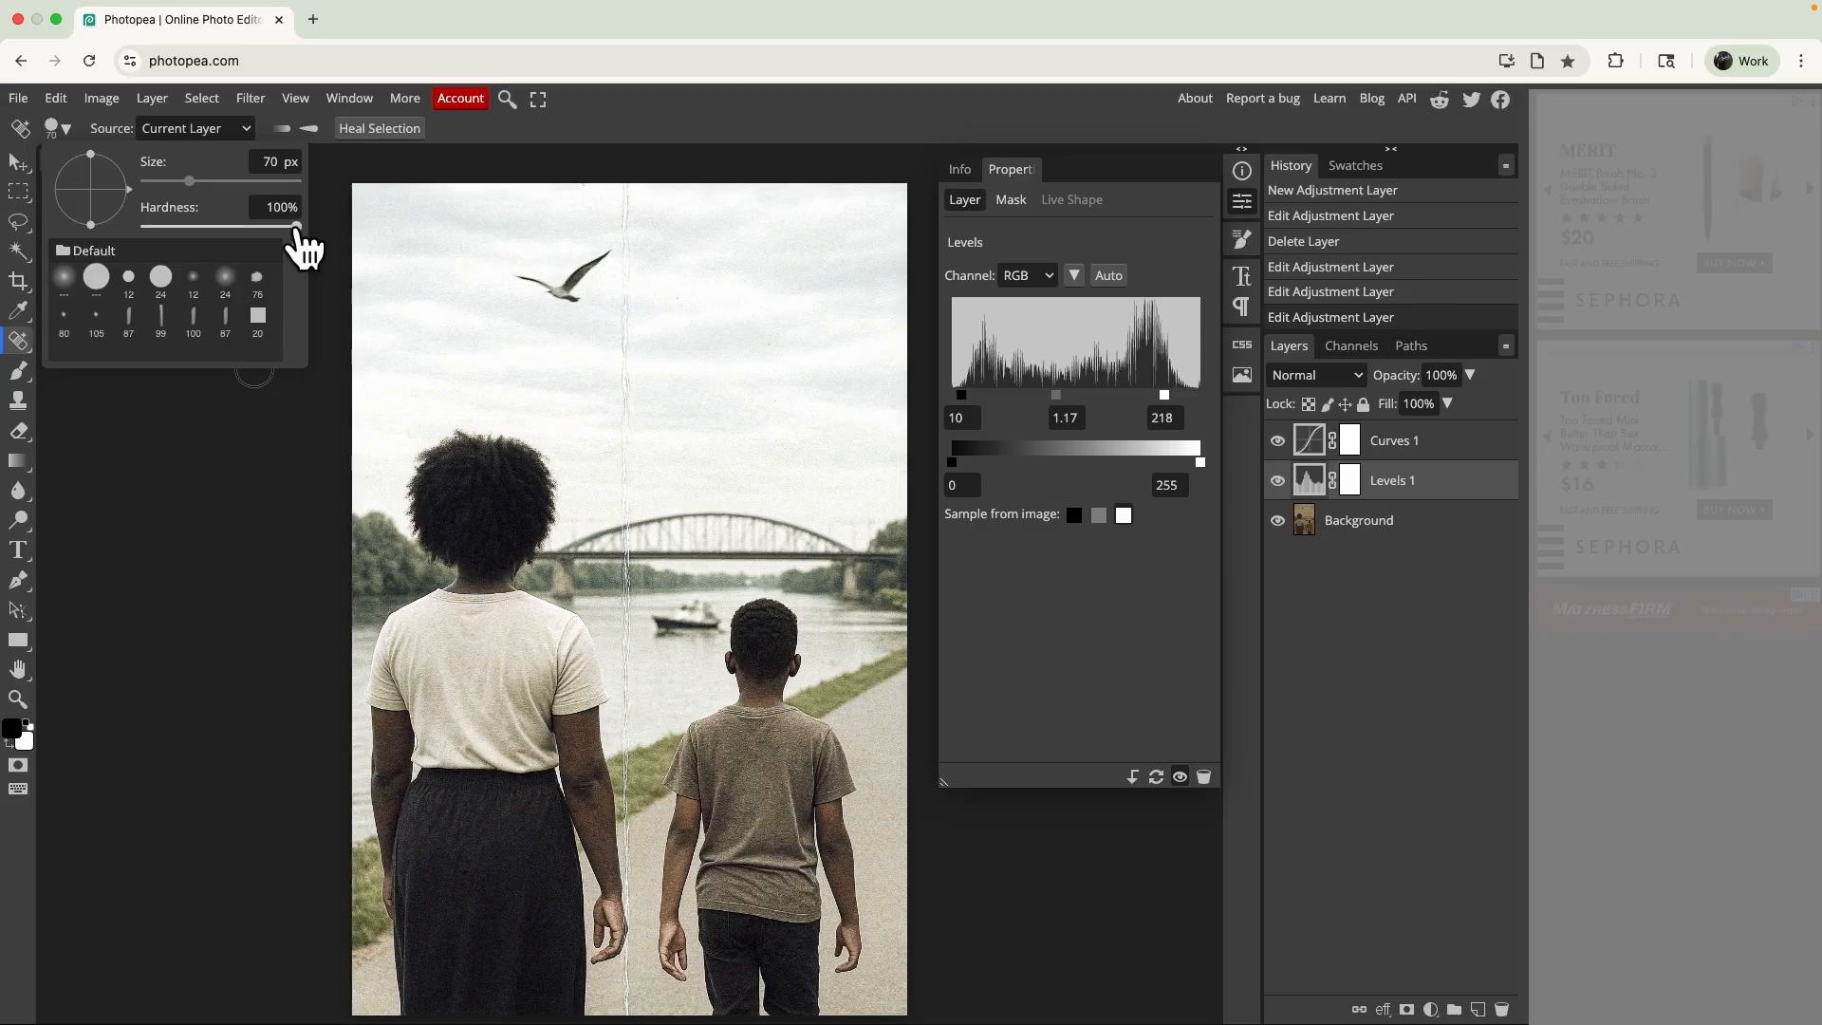
left_click_drag(232, 205, 211, 211)
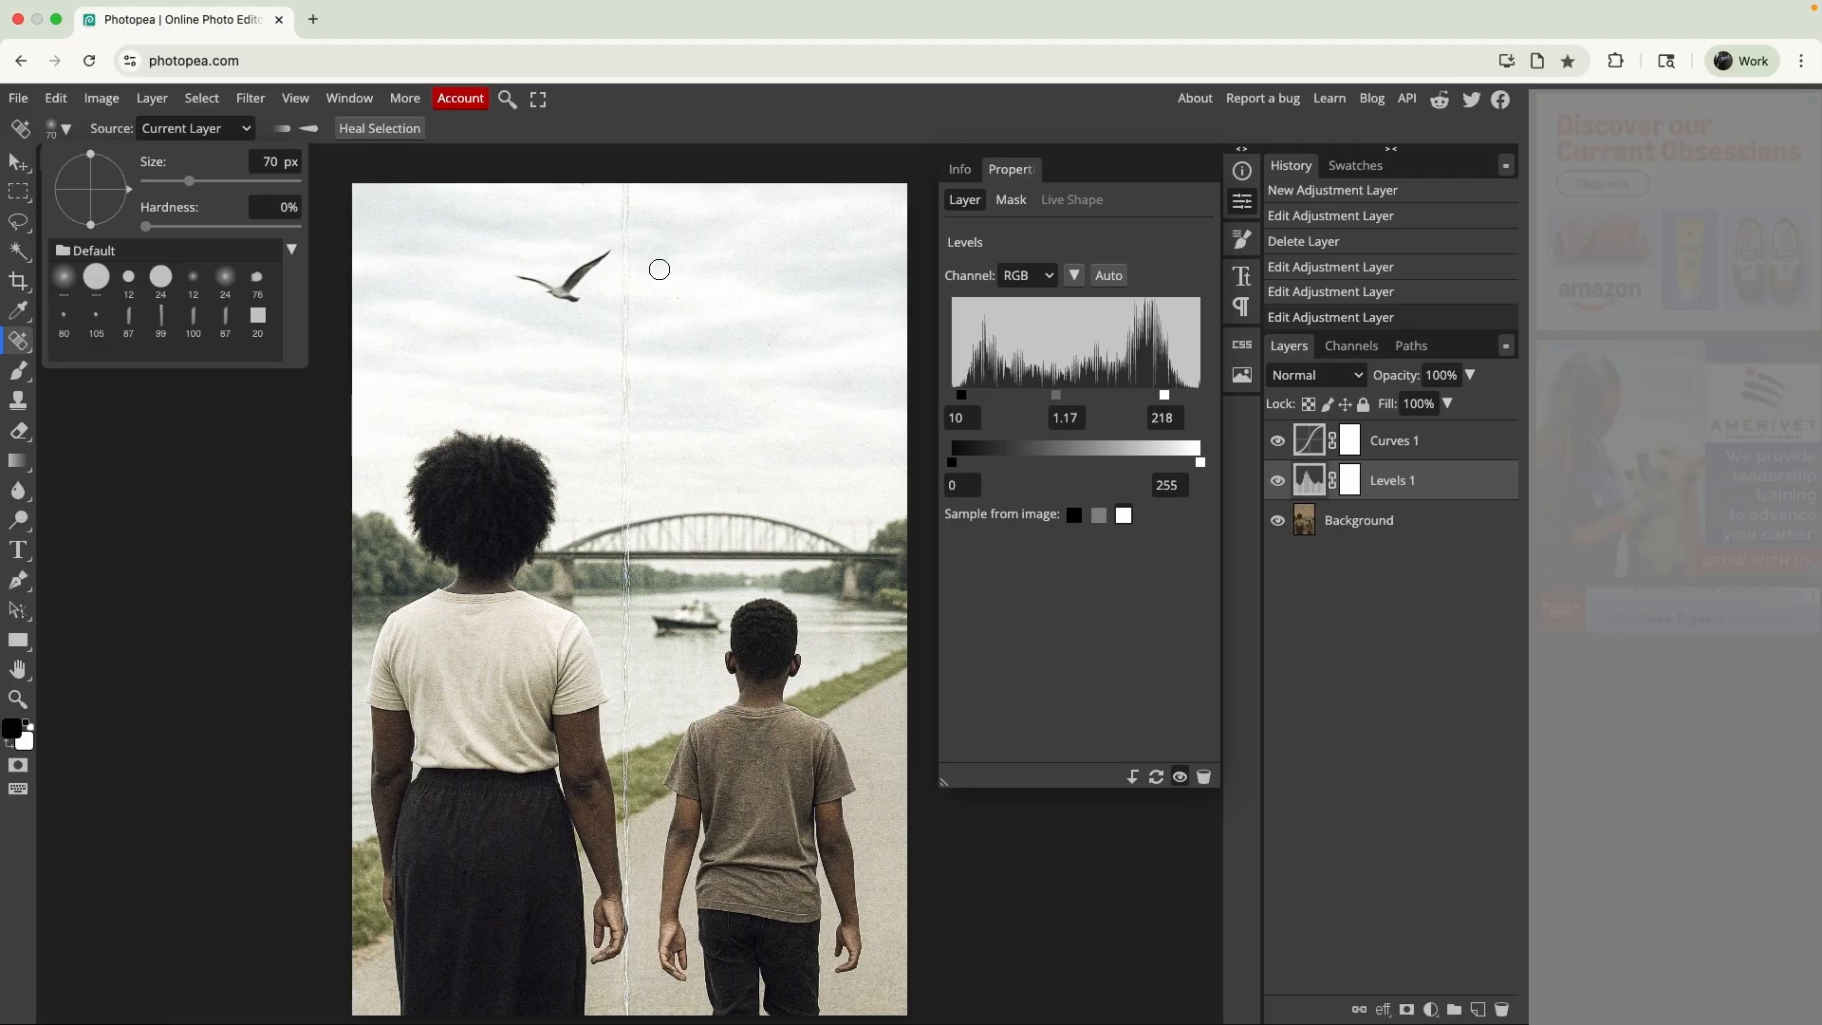
left_click(659, 269)
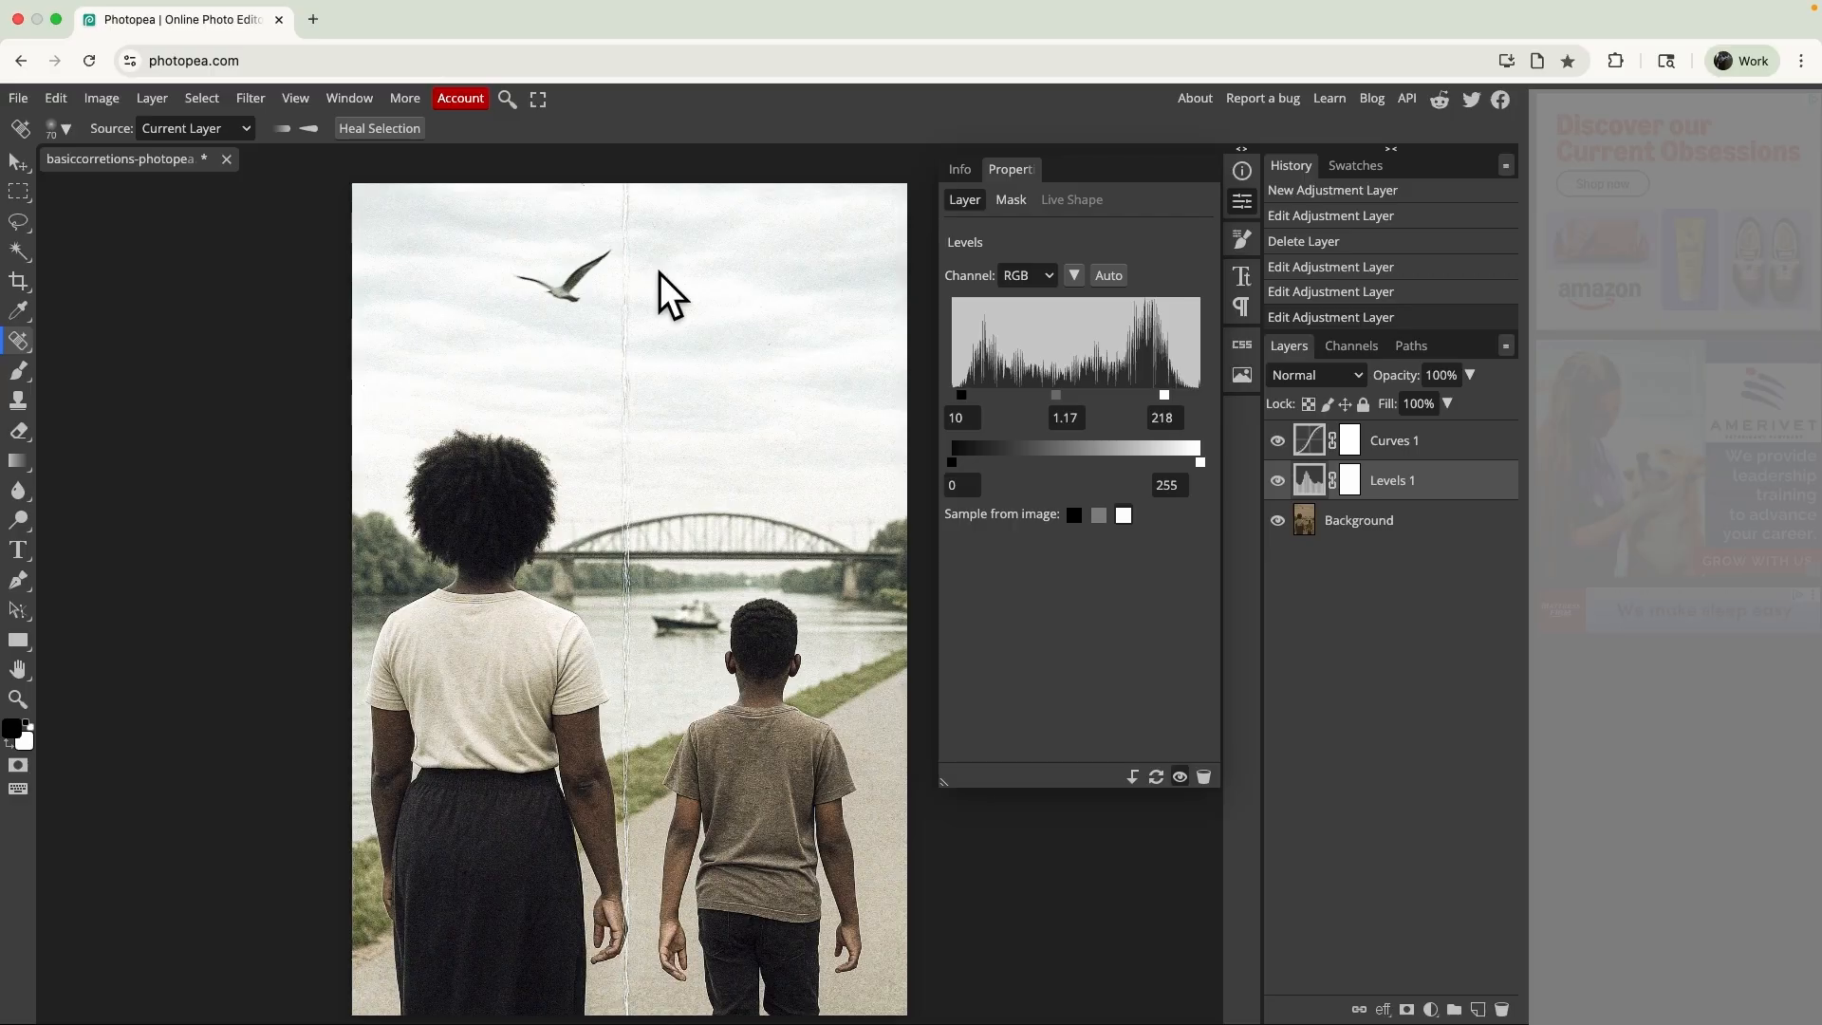
- Set the healing source to Current Layer and make the Background layer active
scroll(659, 274, "up", 5)
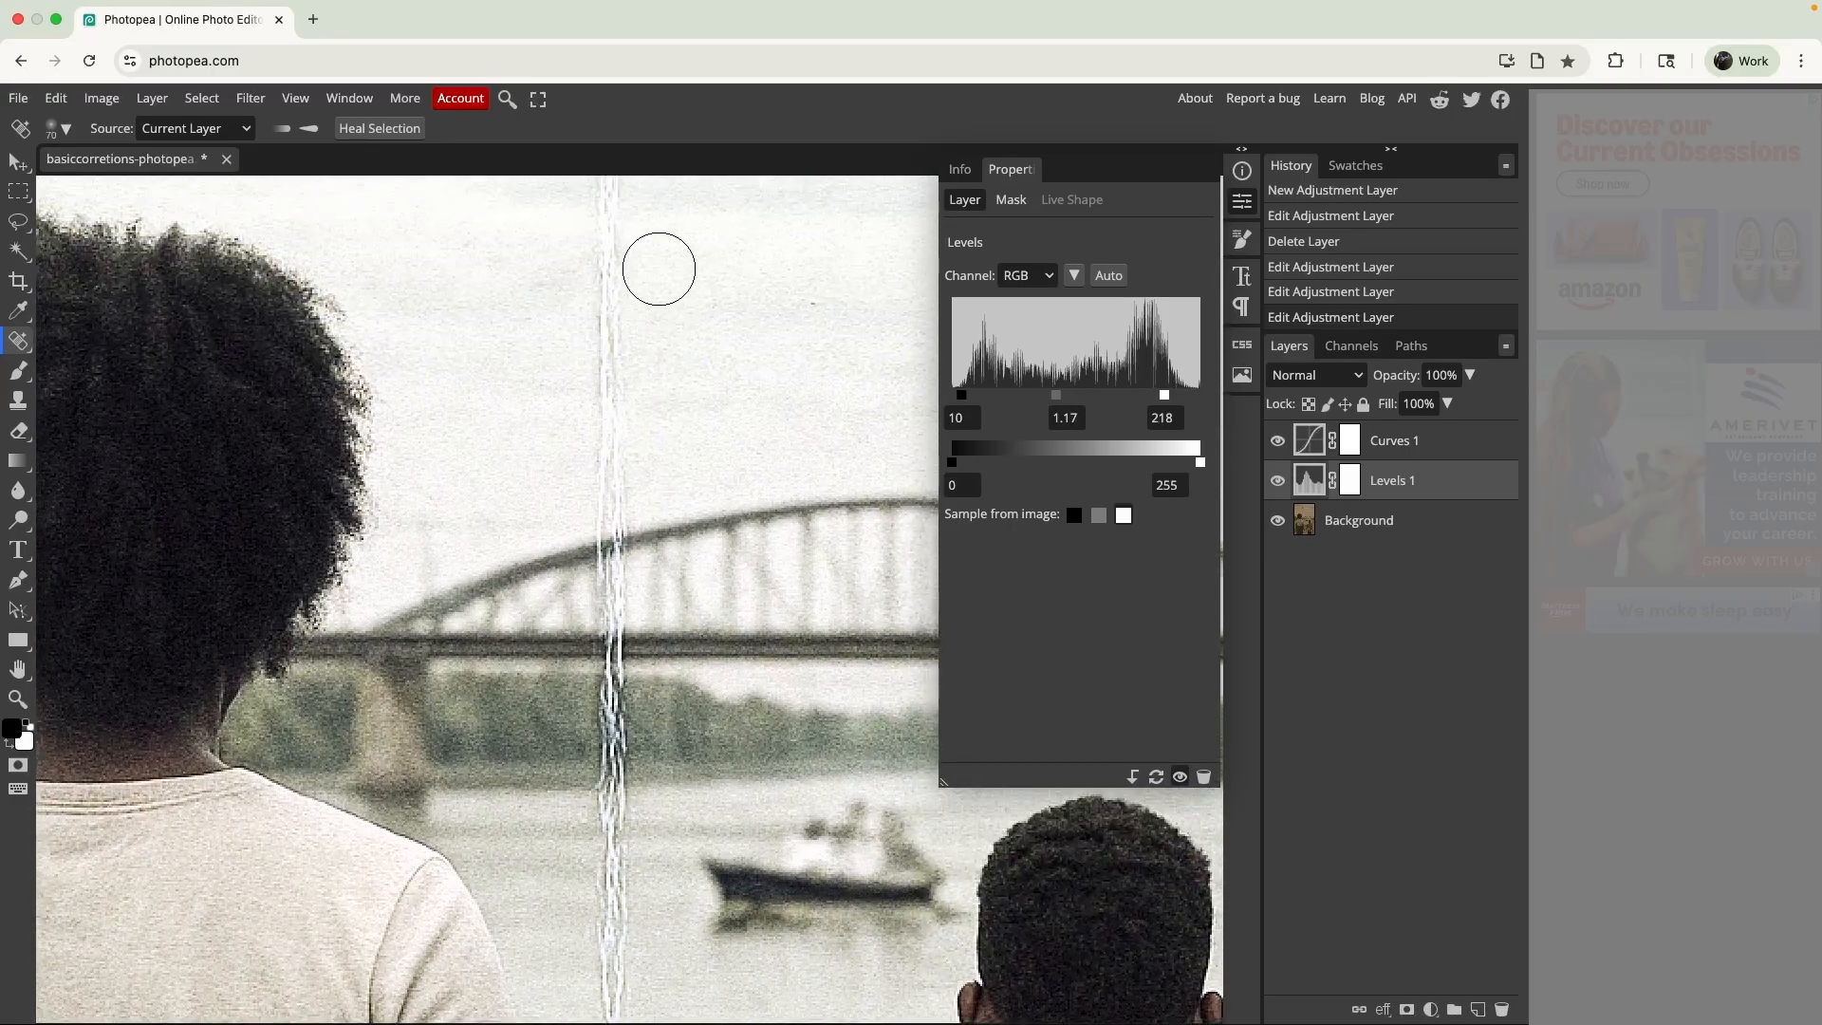
scroll(659, 269, "up", 10)
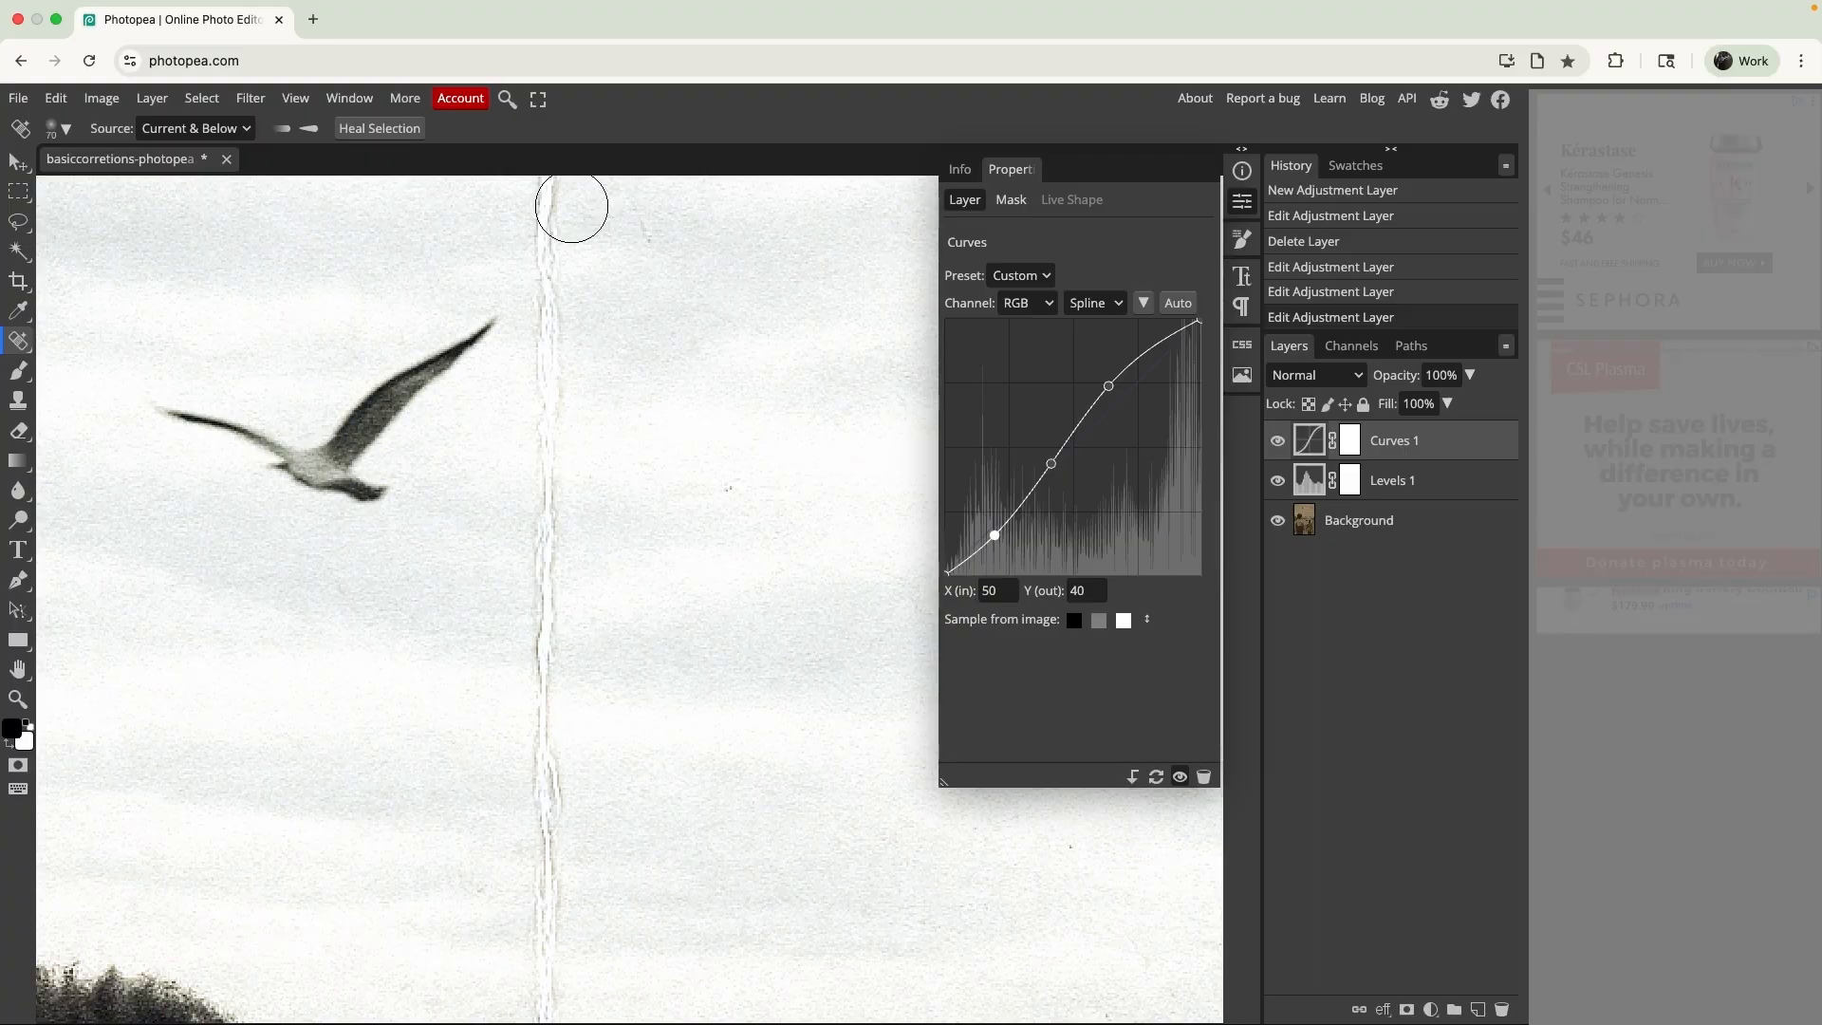
left_click(197, 129)
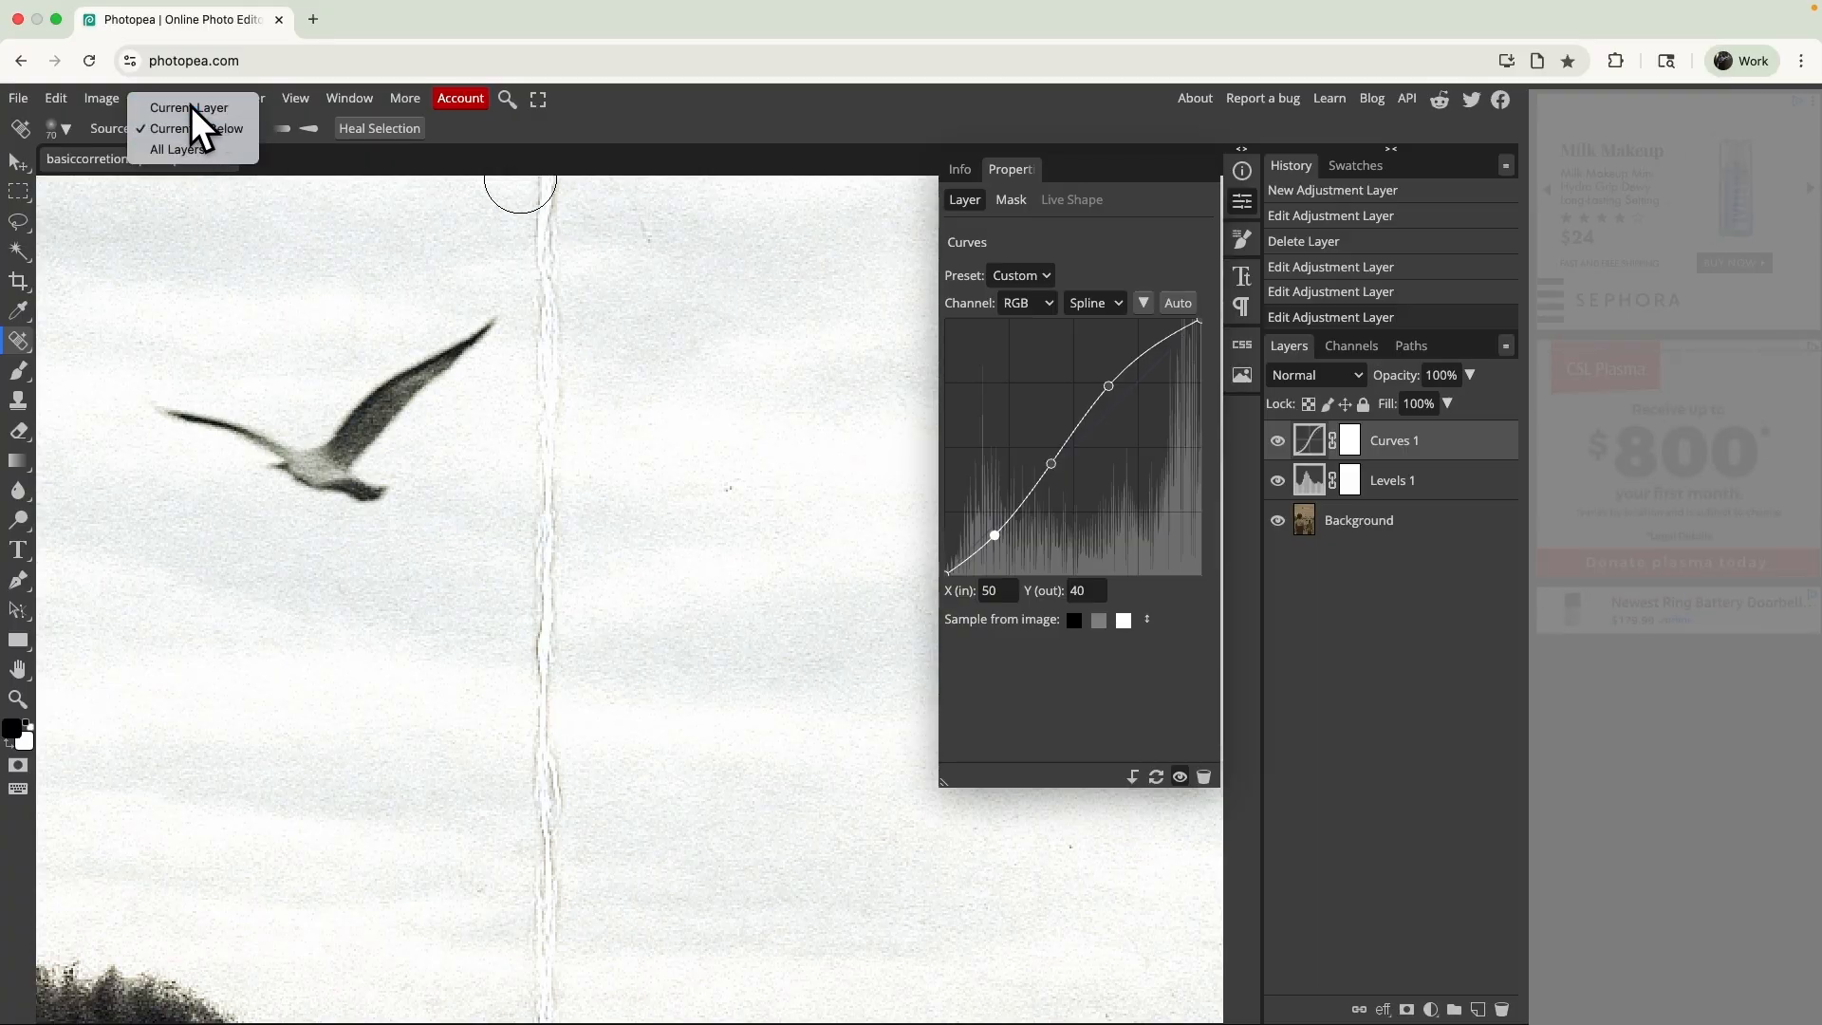
left_click(194, 107)
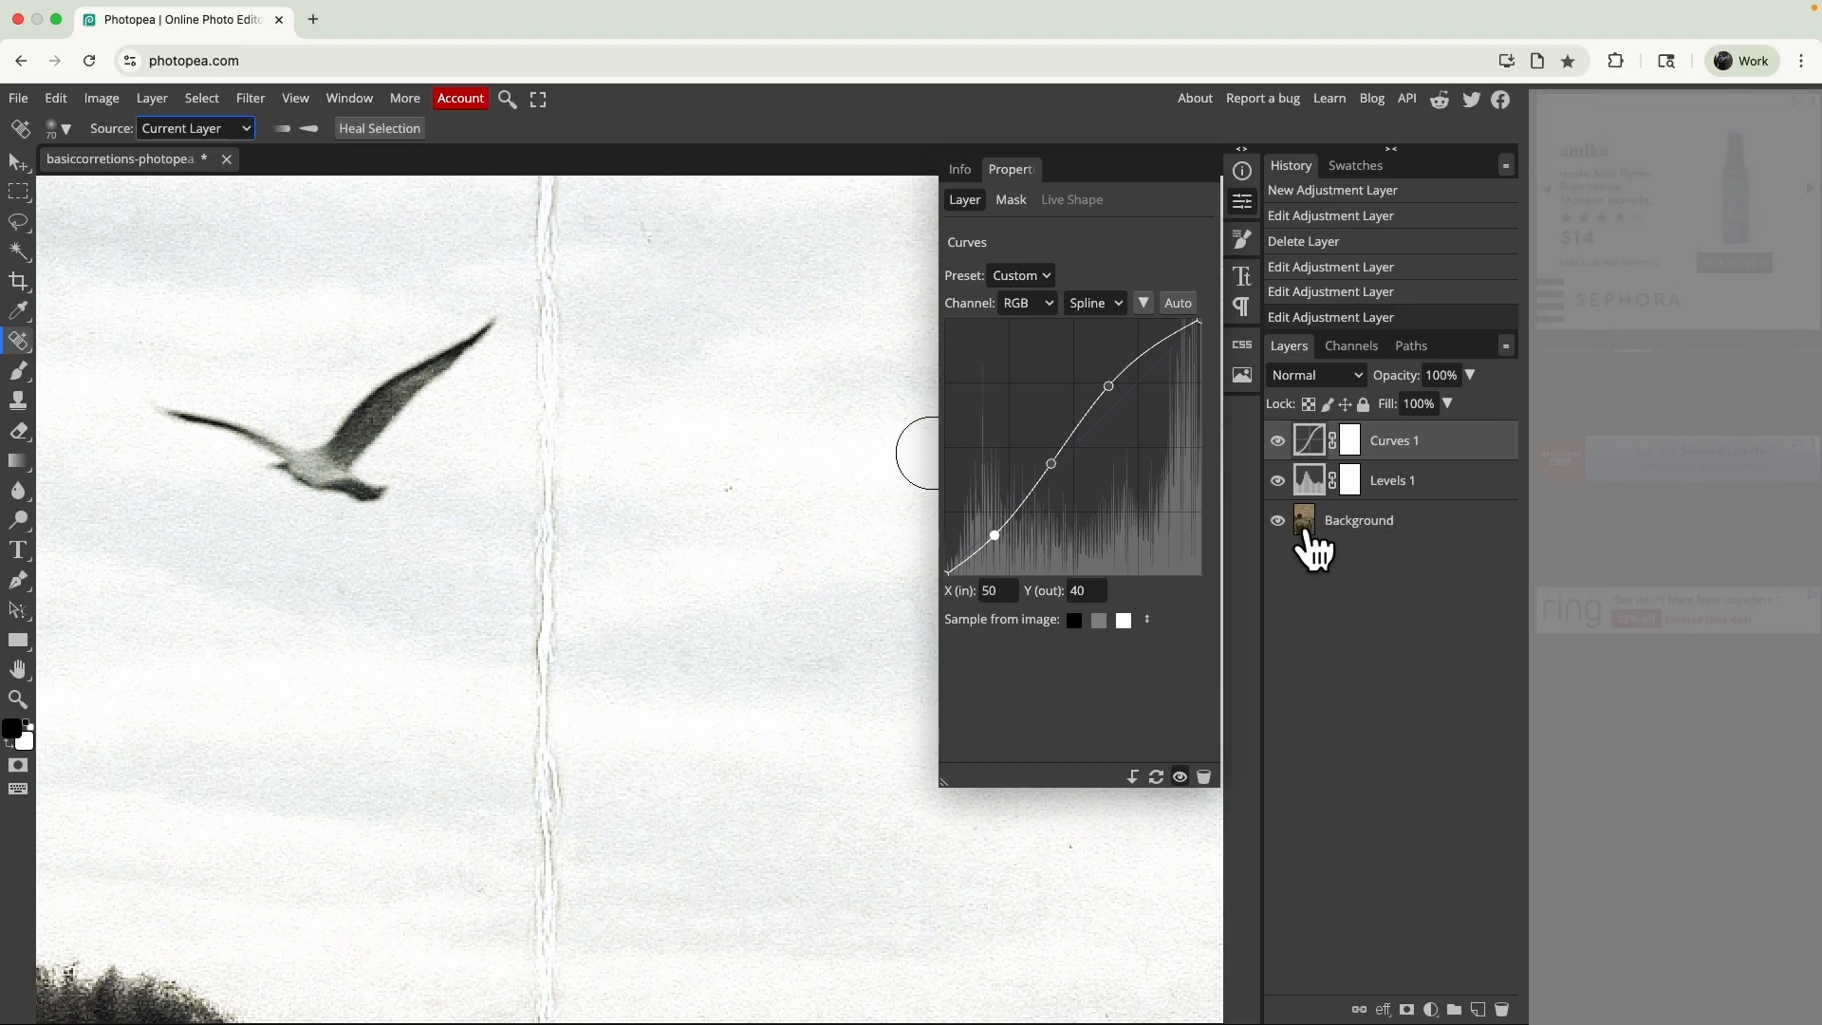
left_click(1307, 532)
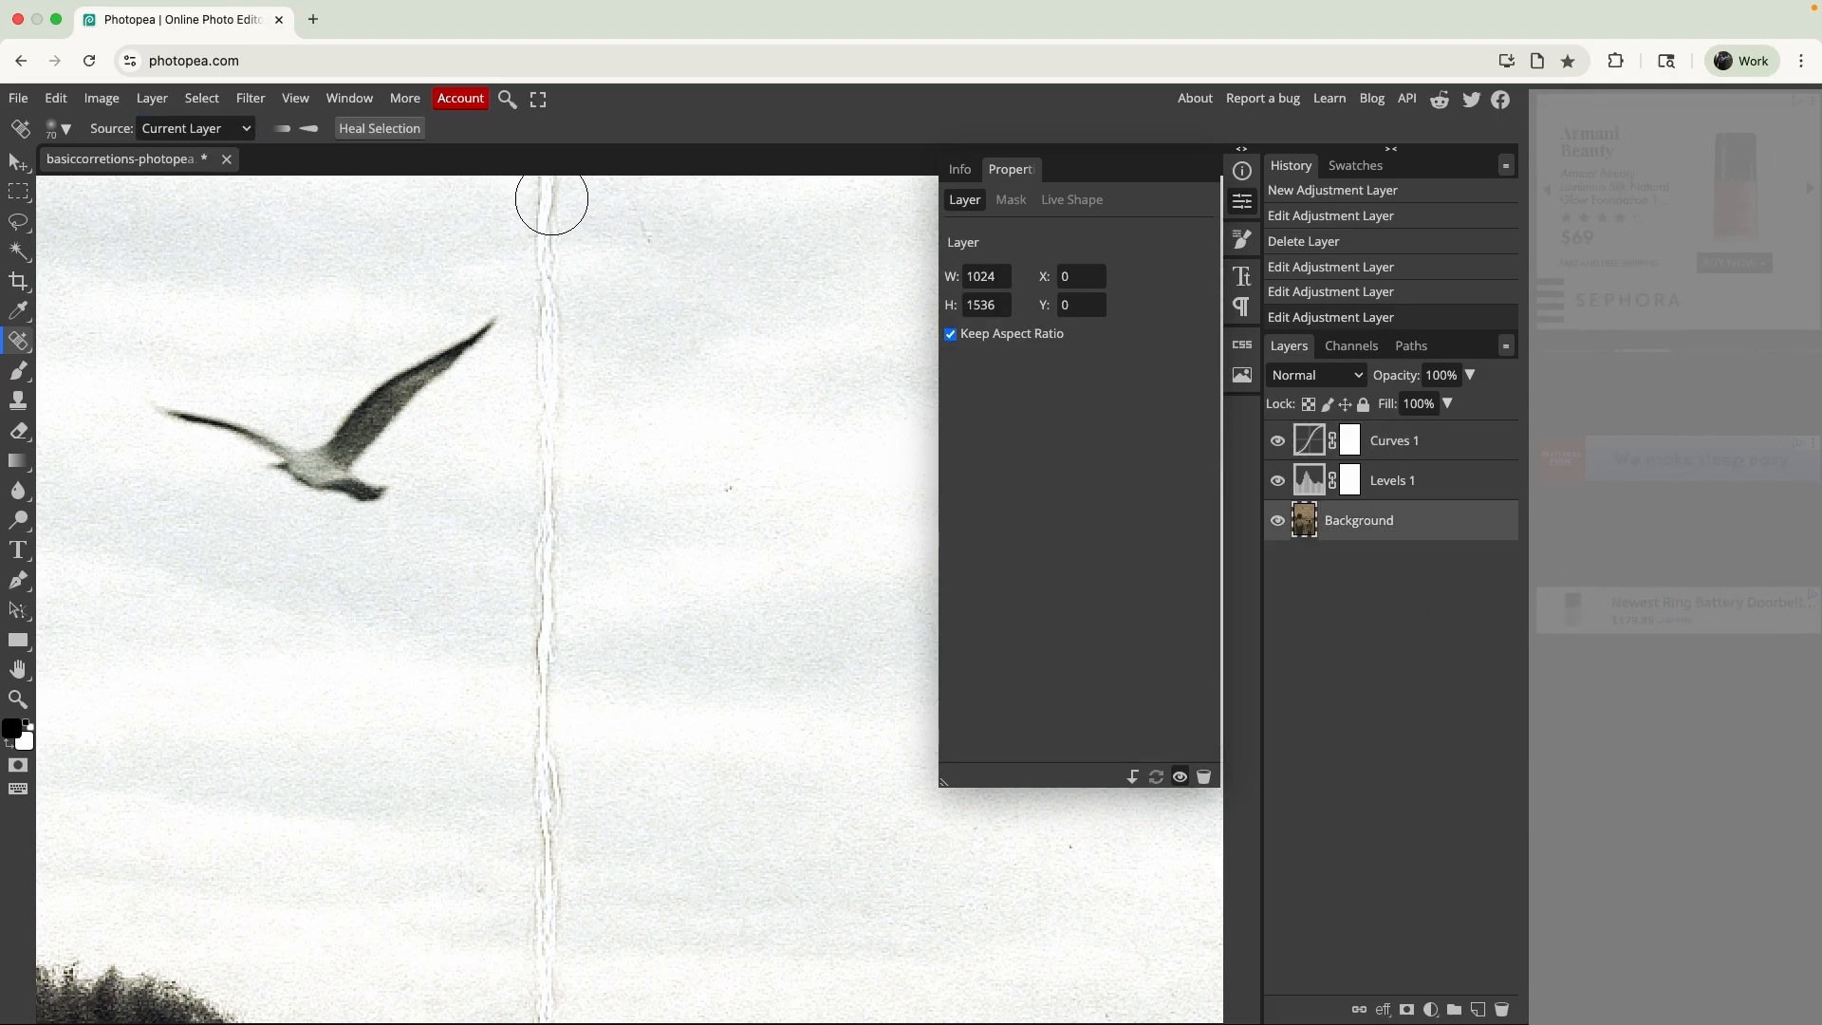
- Heal the vertical crease through the sky from the photo's upper edge down to the bridge arch
mouse_move(555, 198)
left_mouse_down()
mouse_move(566, 402)
mouse_move(531, 548)
mouse_move(565, 625)
mouse_move(553, 704)
left_mouse_up()
scroll(582, 728, "down", 3)
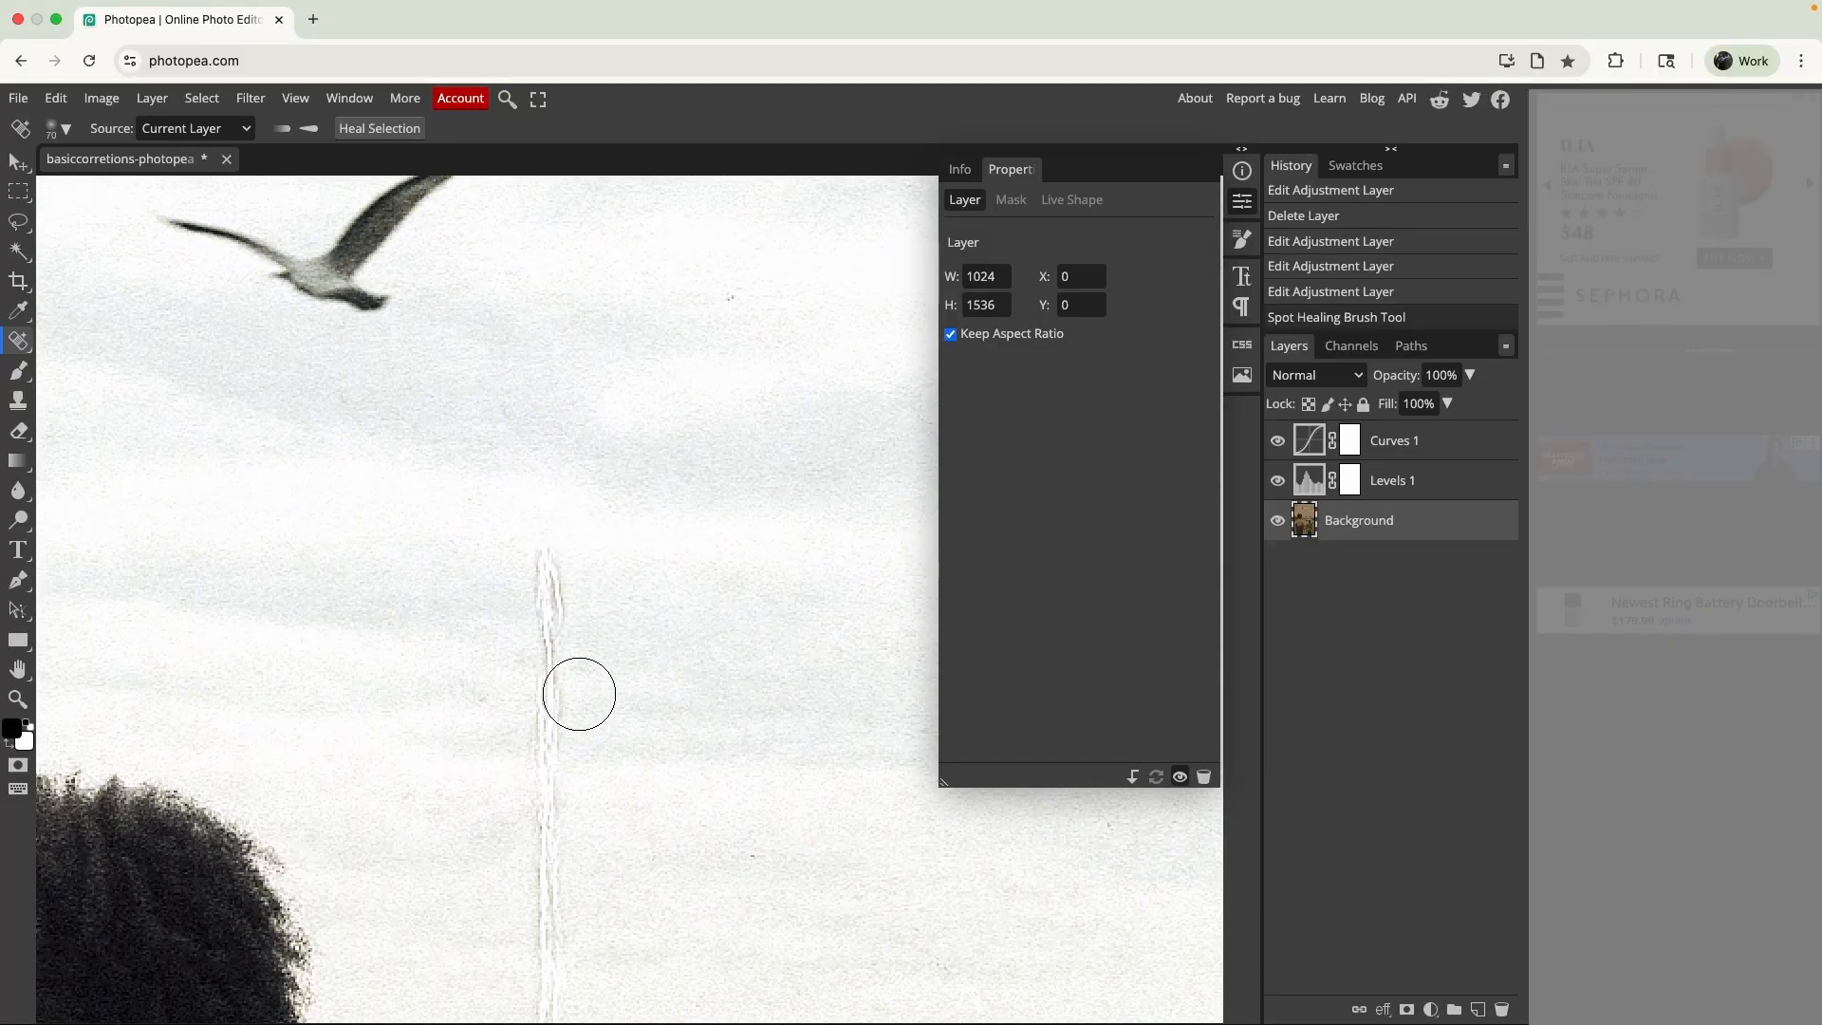
left_click_drag(541, 521, 546, 859)
scroll(699, 719, "down", 1)
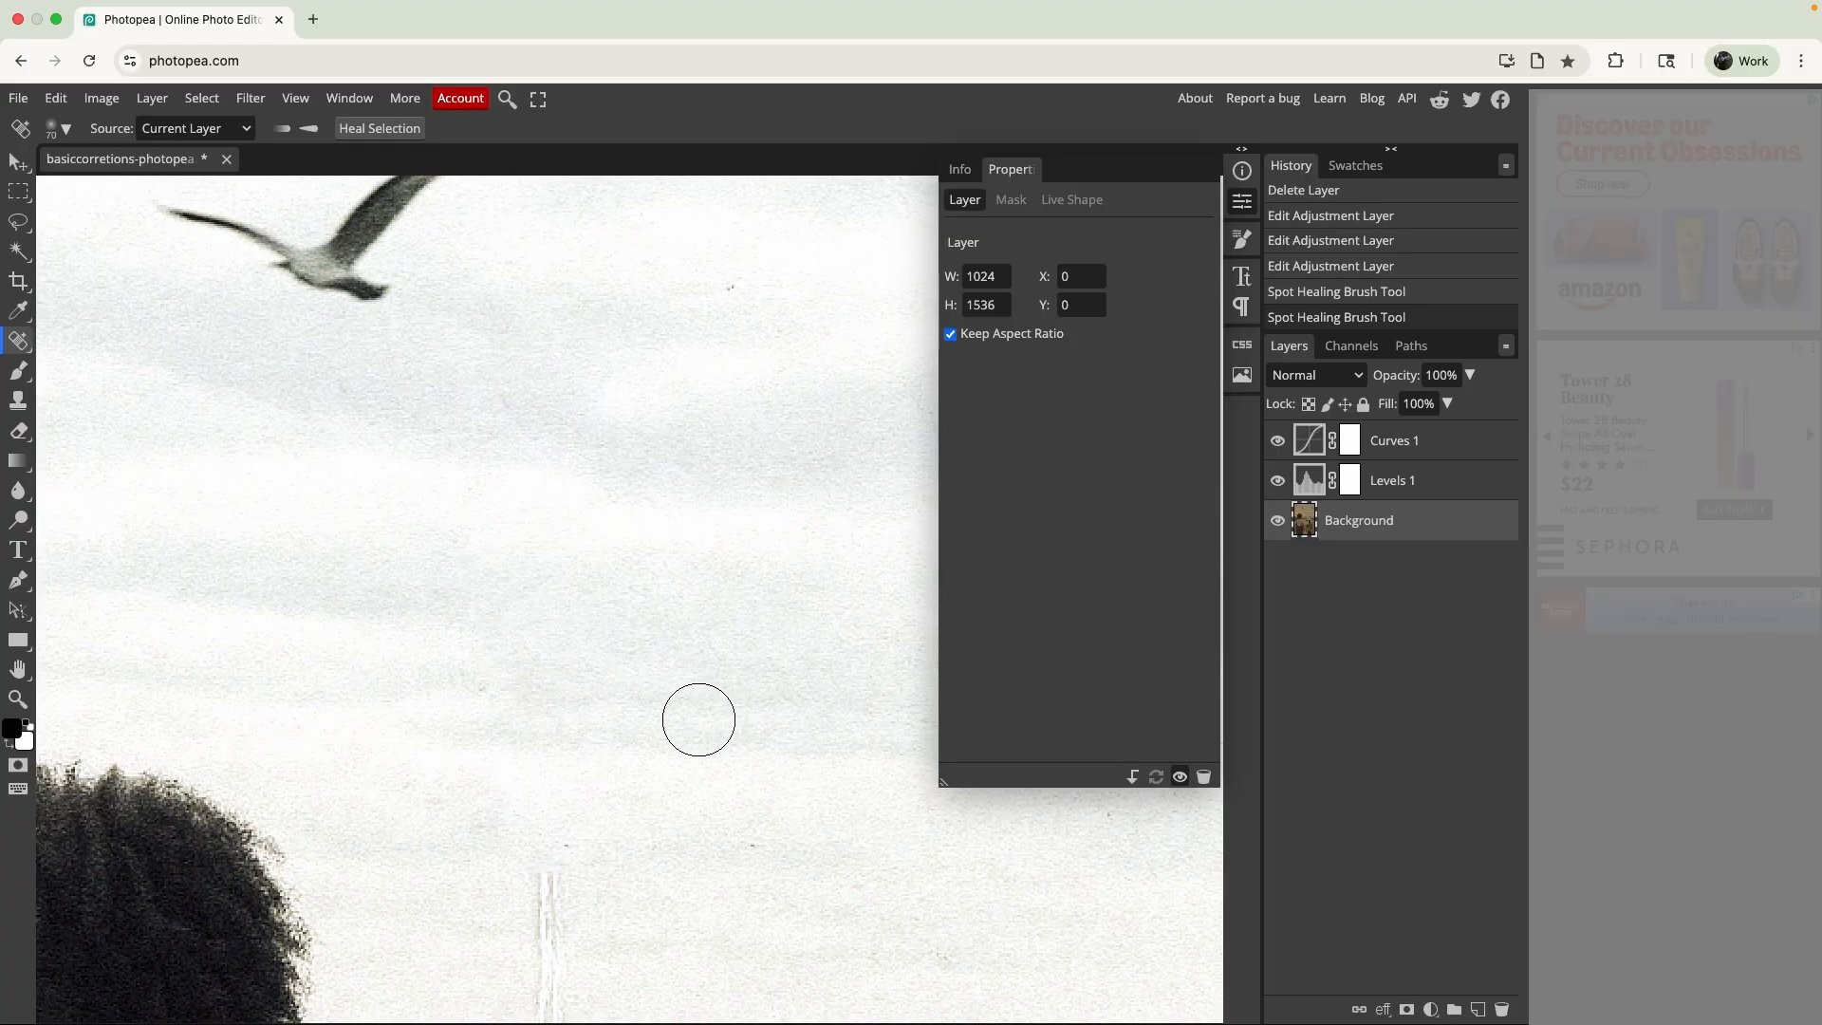
scroll(698, 720, "down", 6)
mouse_move(539, 482)
left_mouse_down()
mouse_move(560, 551)
mouse_move(543, 692)
left_mouse_up()
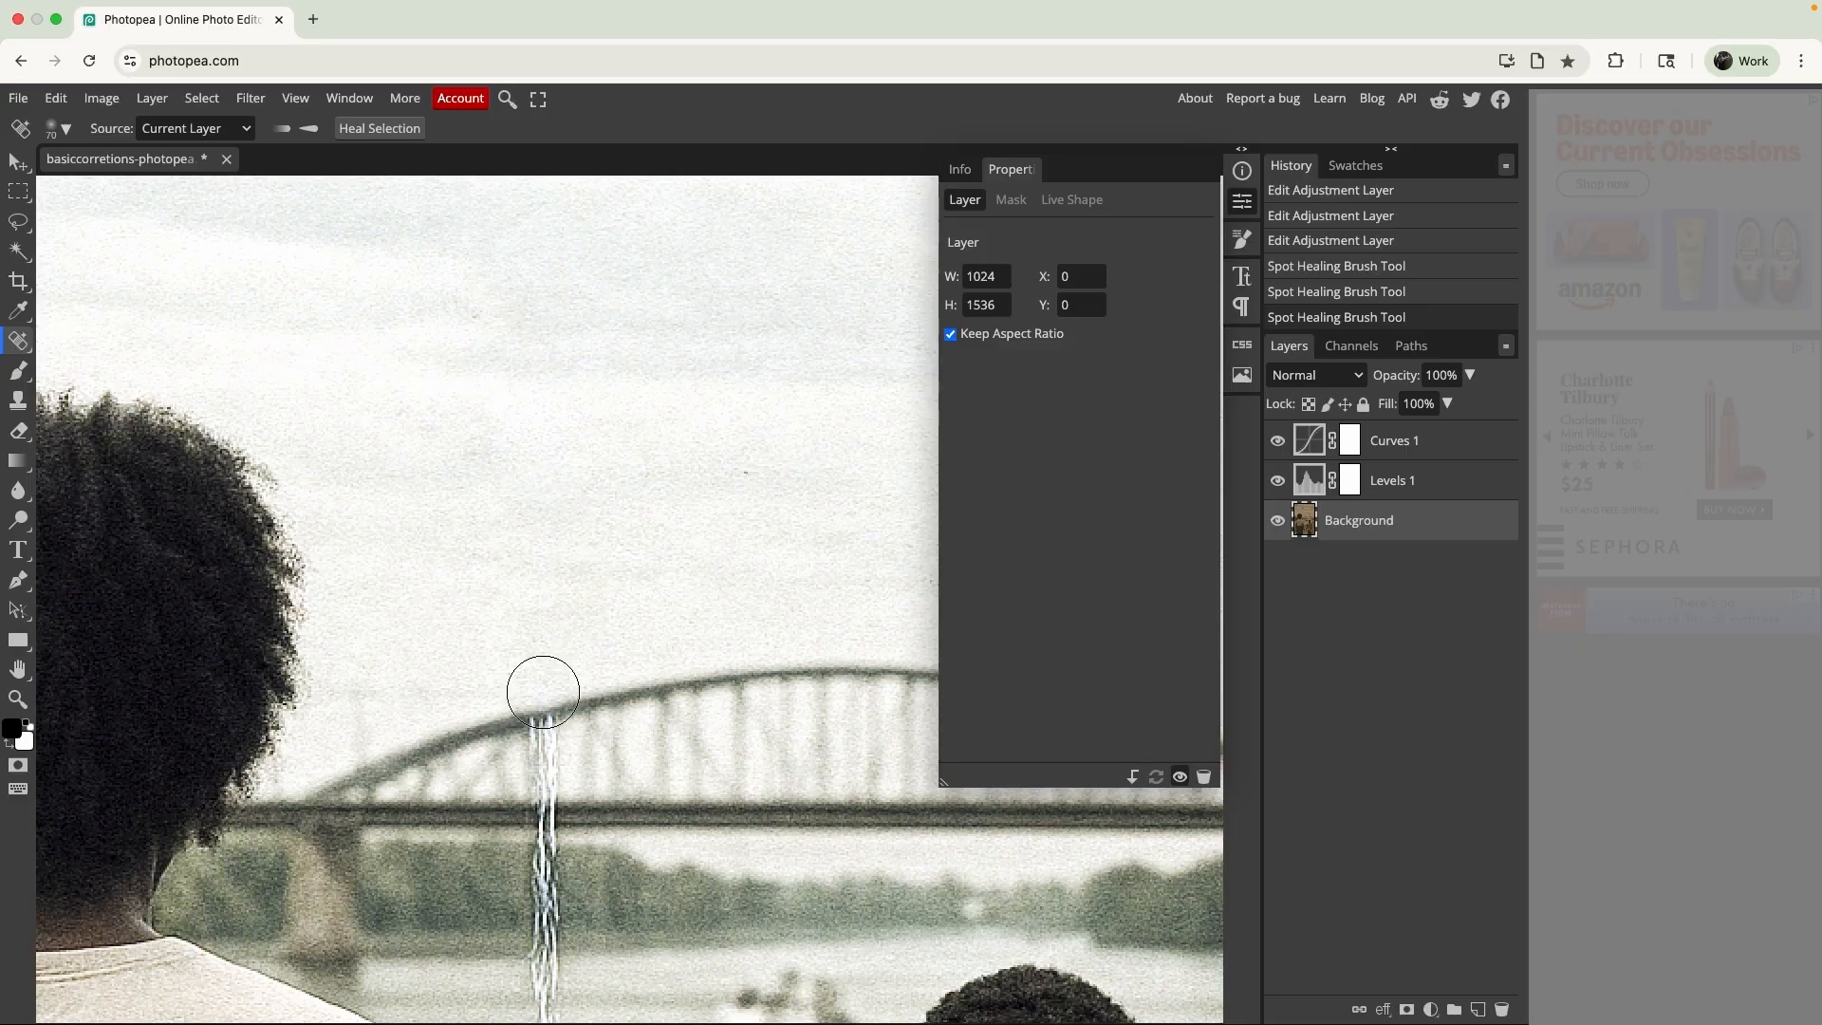
- Heal the crease where it crosses the bridge's arch and deck
left_click_drag(544, 742, 550, 807)
scroll(654, 713, "down", 5)
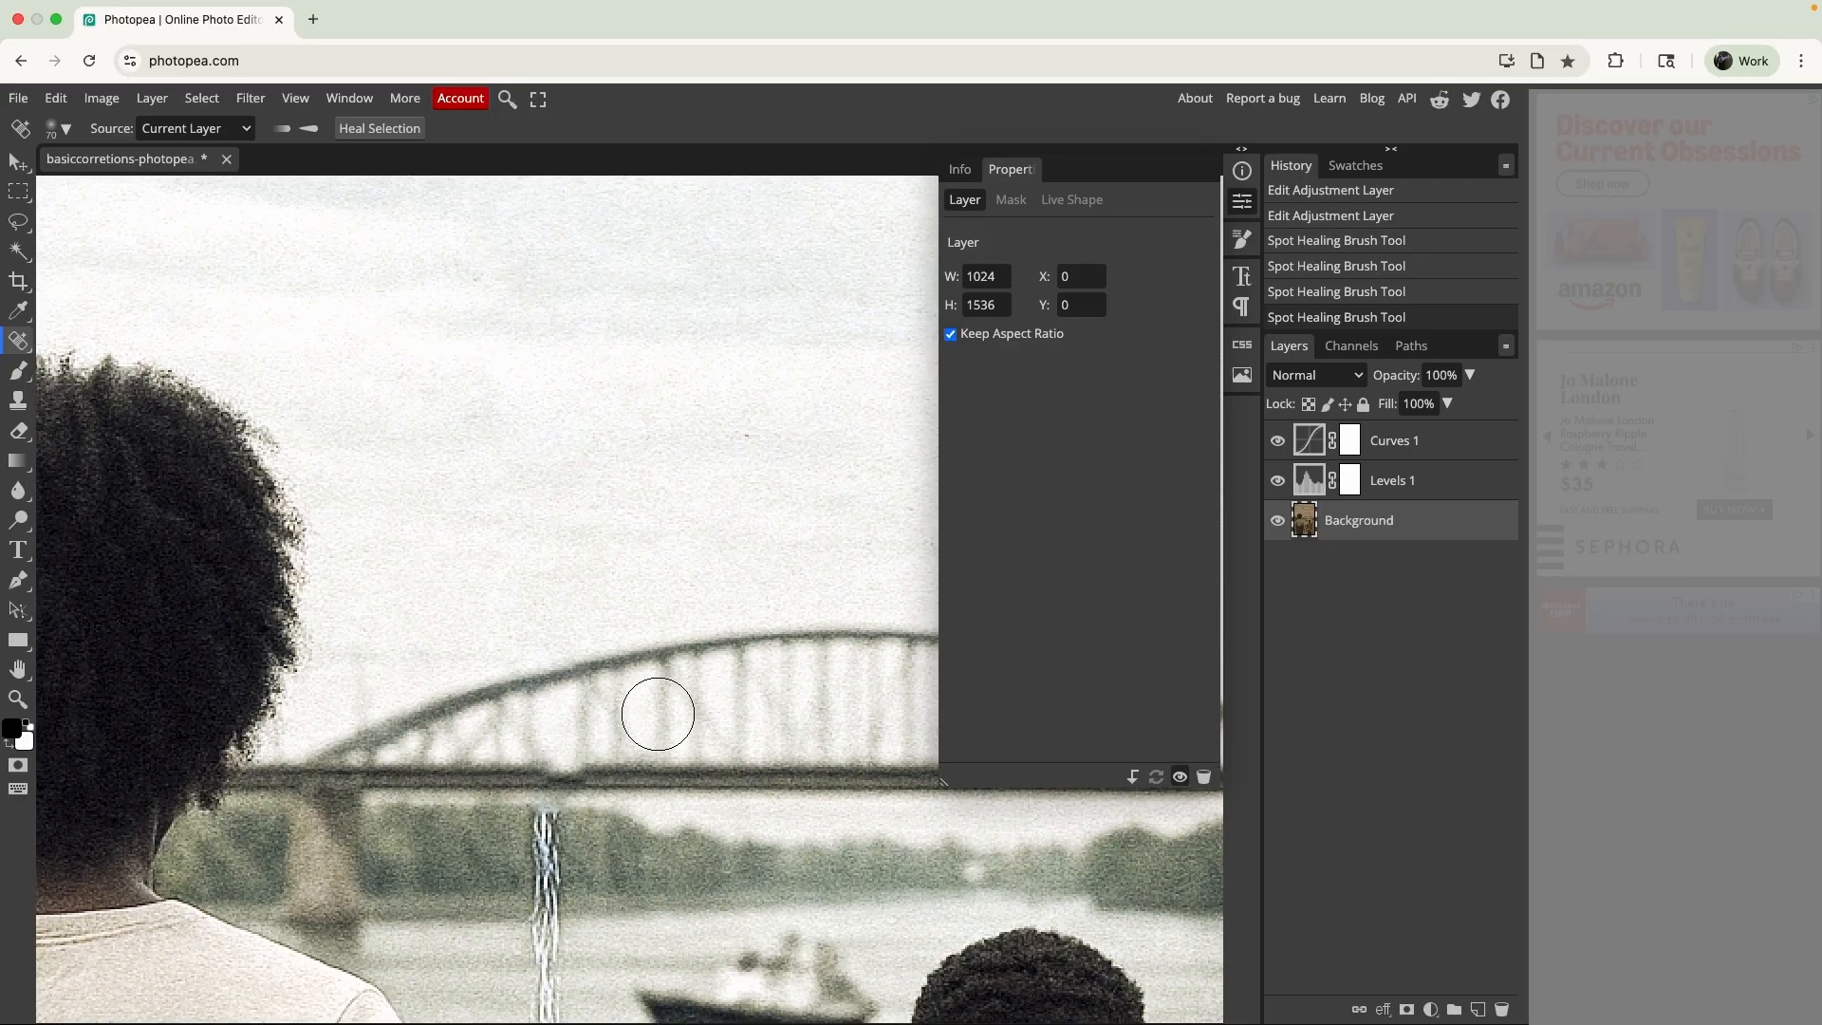
left_click(539, 558)
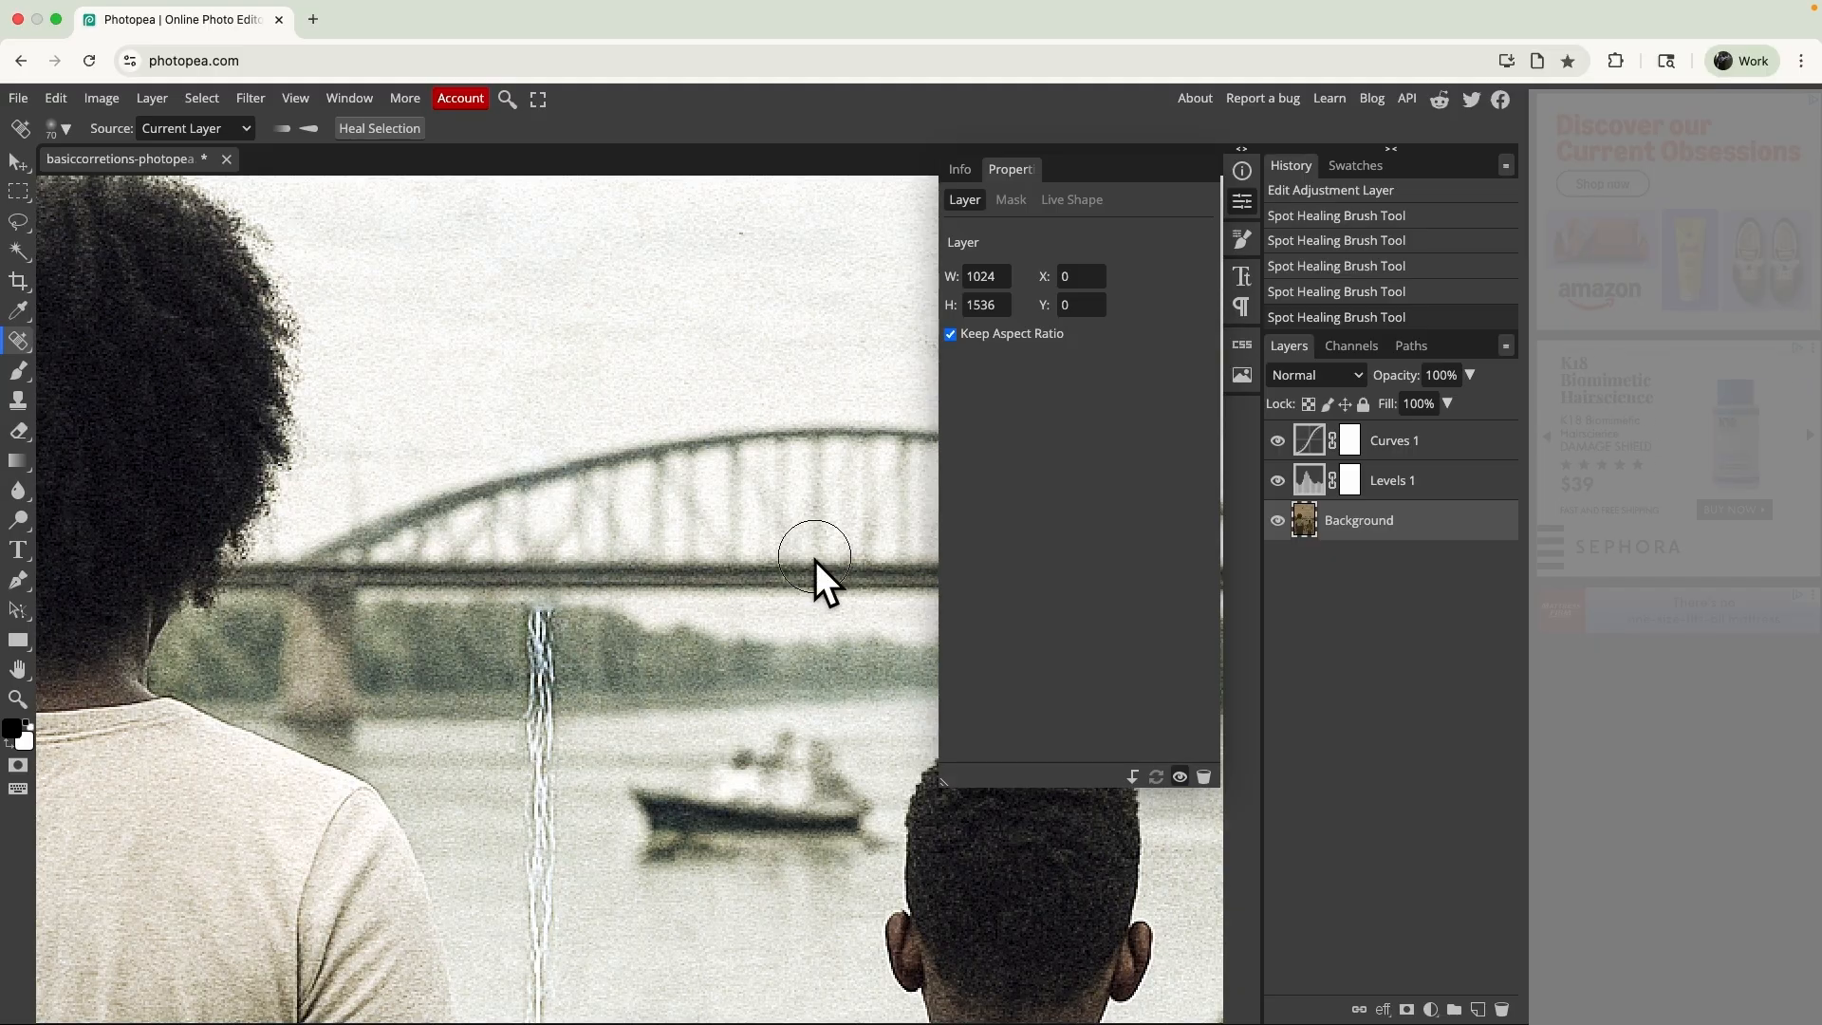
- Heal the crease across the far tree line and upper water, and undo the last healing stroke on the water
mouse_move(533, 647)
left_mouse_down()
mouse_move(555, 646)
mouse_move(535, 687)
mouse_move(545, 822)
left_mouse_up()
scroll(545, 820, "down", 3)
left_click_drag(539, 698, 569, 788)
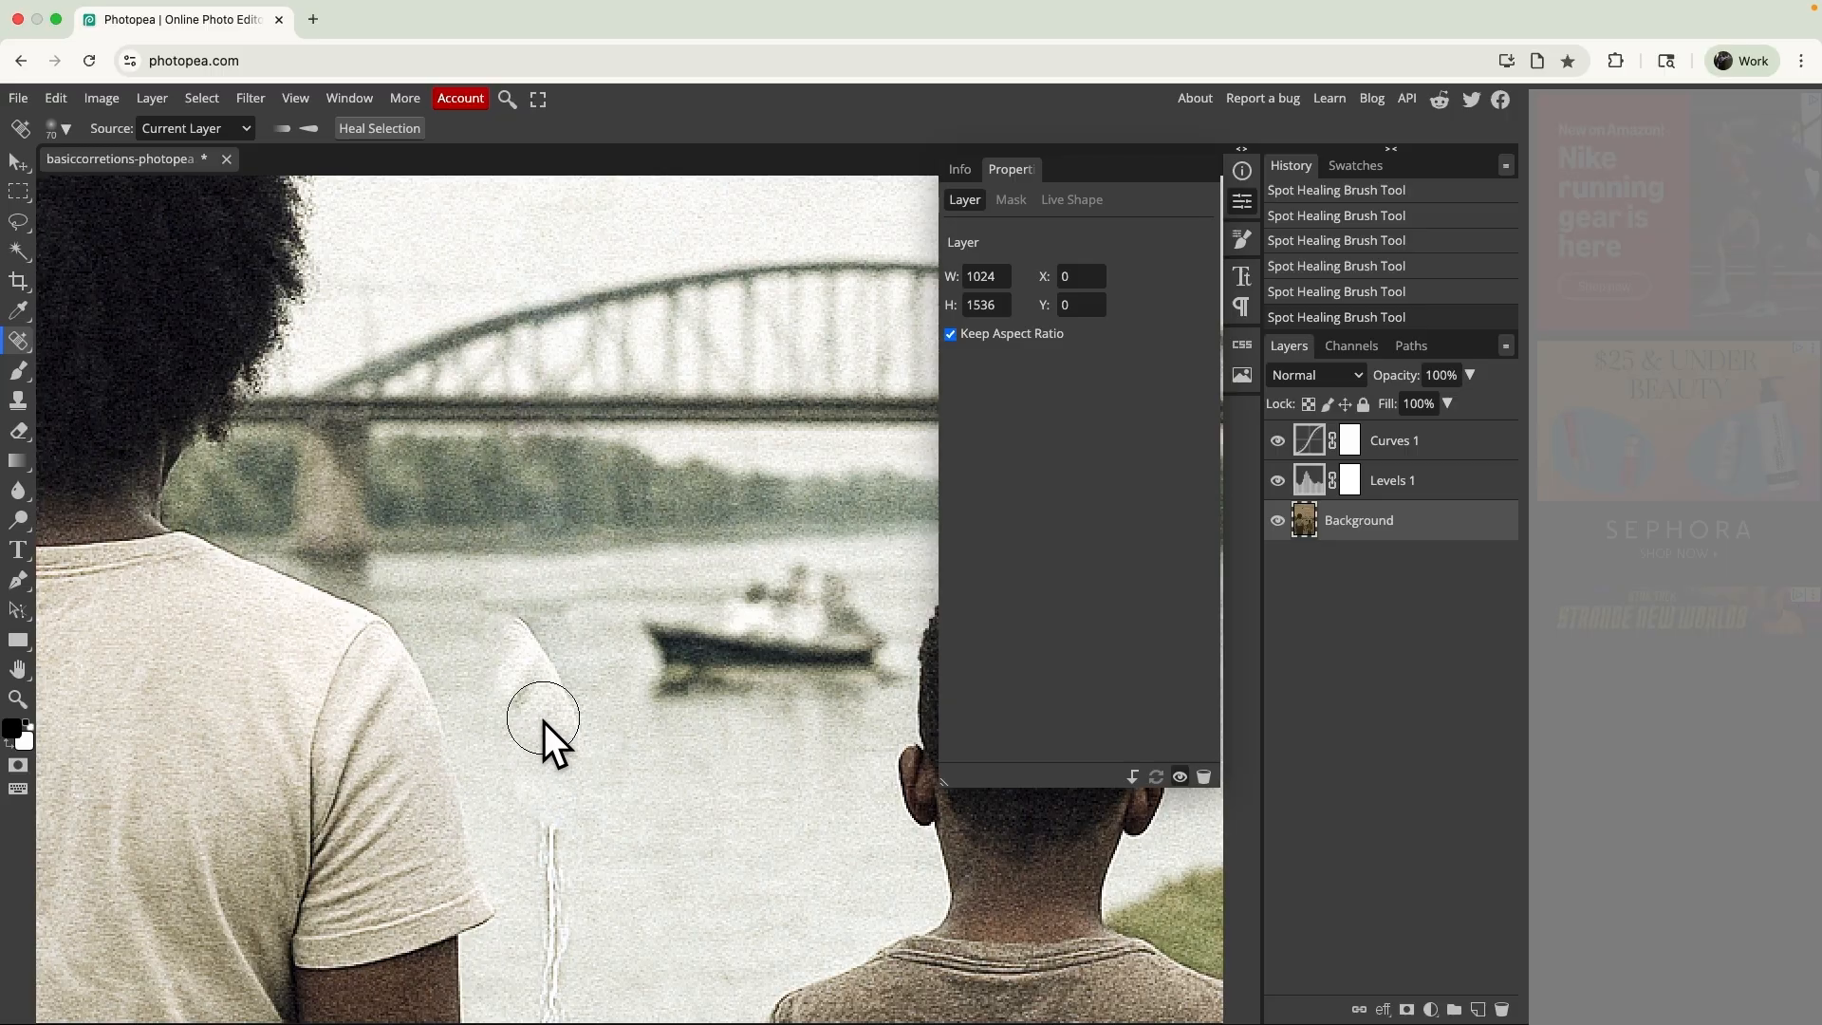
key("ctrl+z")
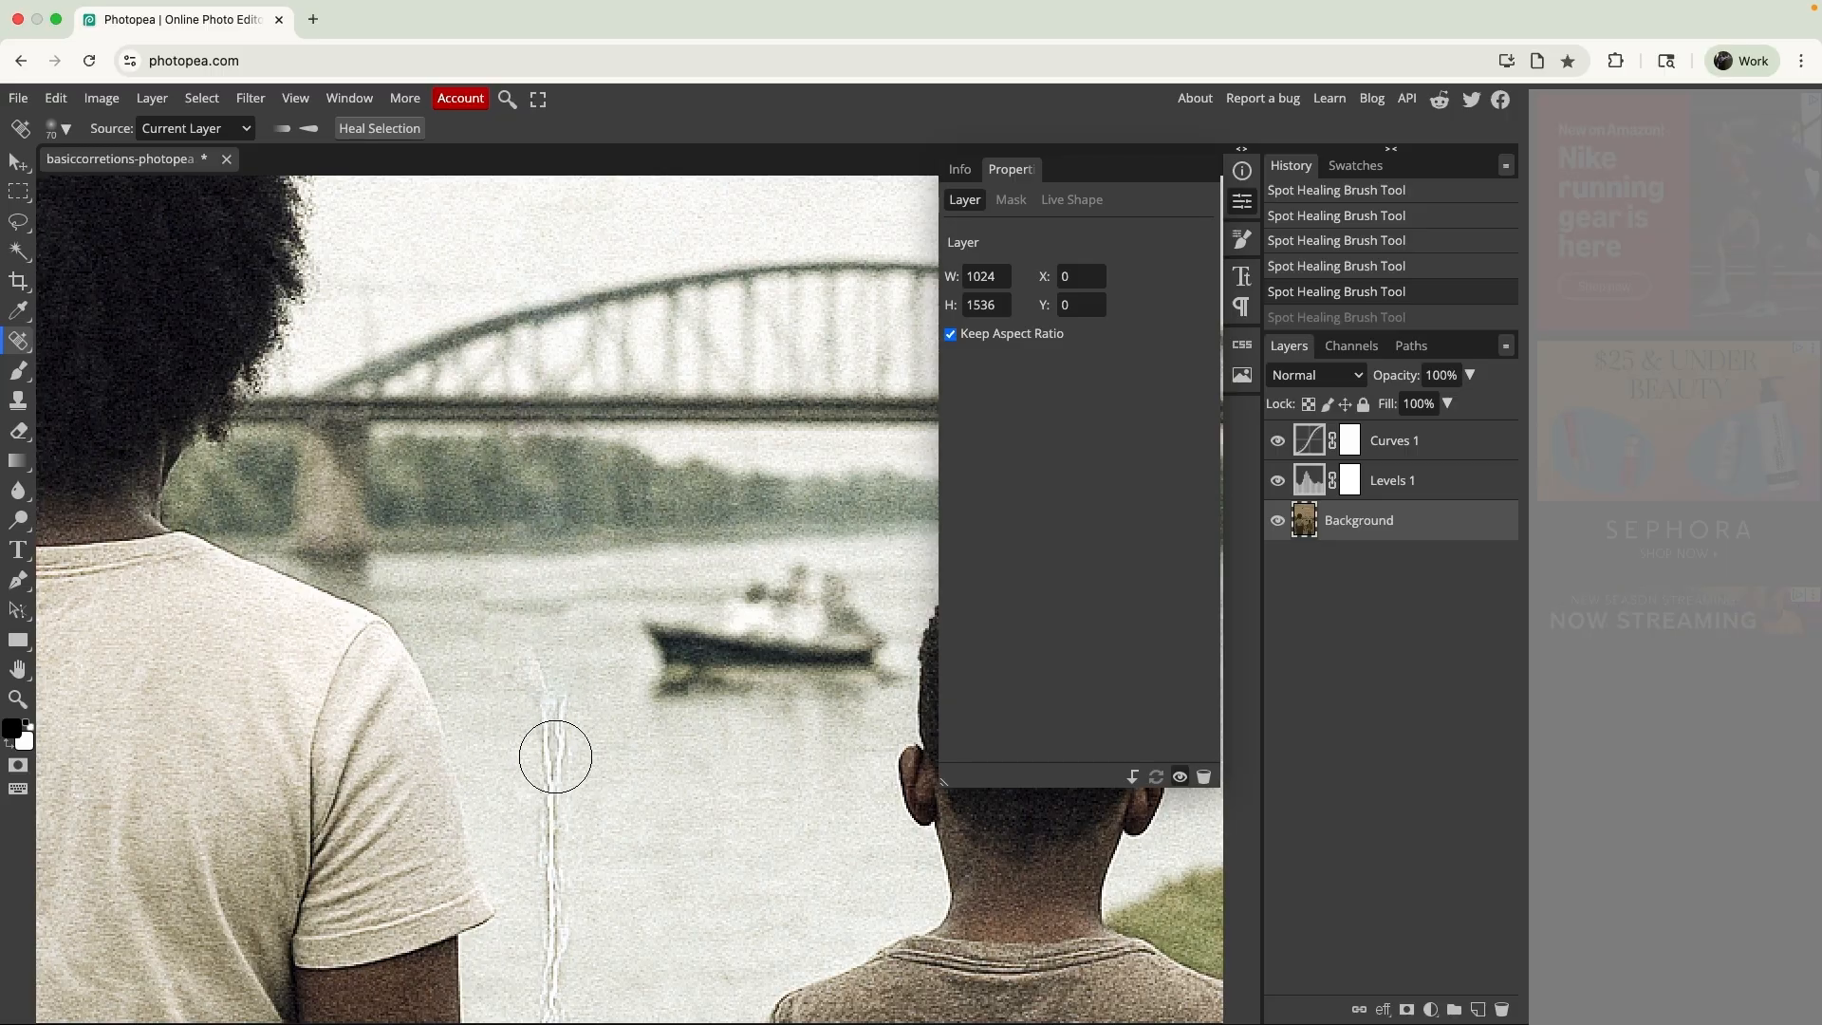
- Try to spot-heal the crease in the open water beside the boat, and undo the stroke
left_click_drag(560, 802, 553, 607)
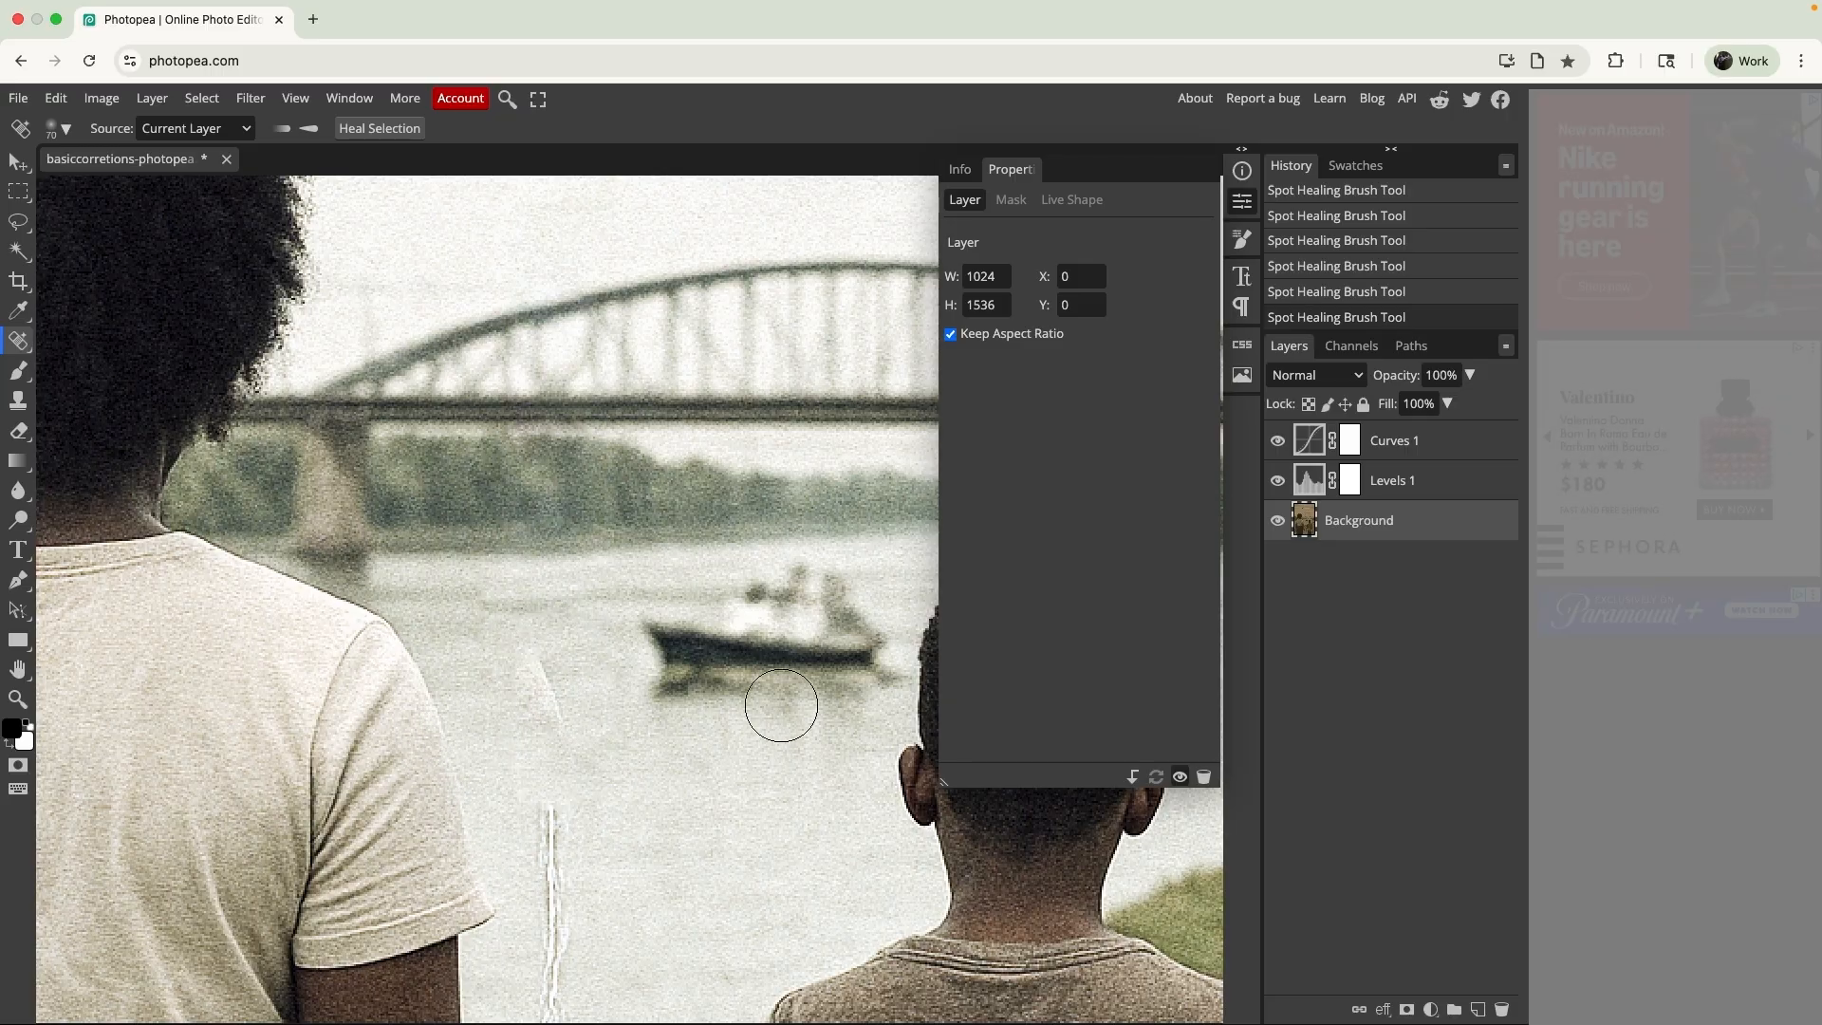
key("ctrl+z")
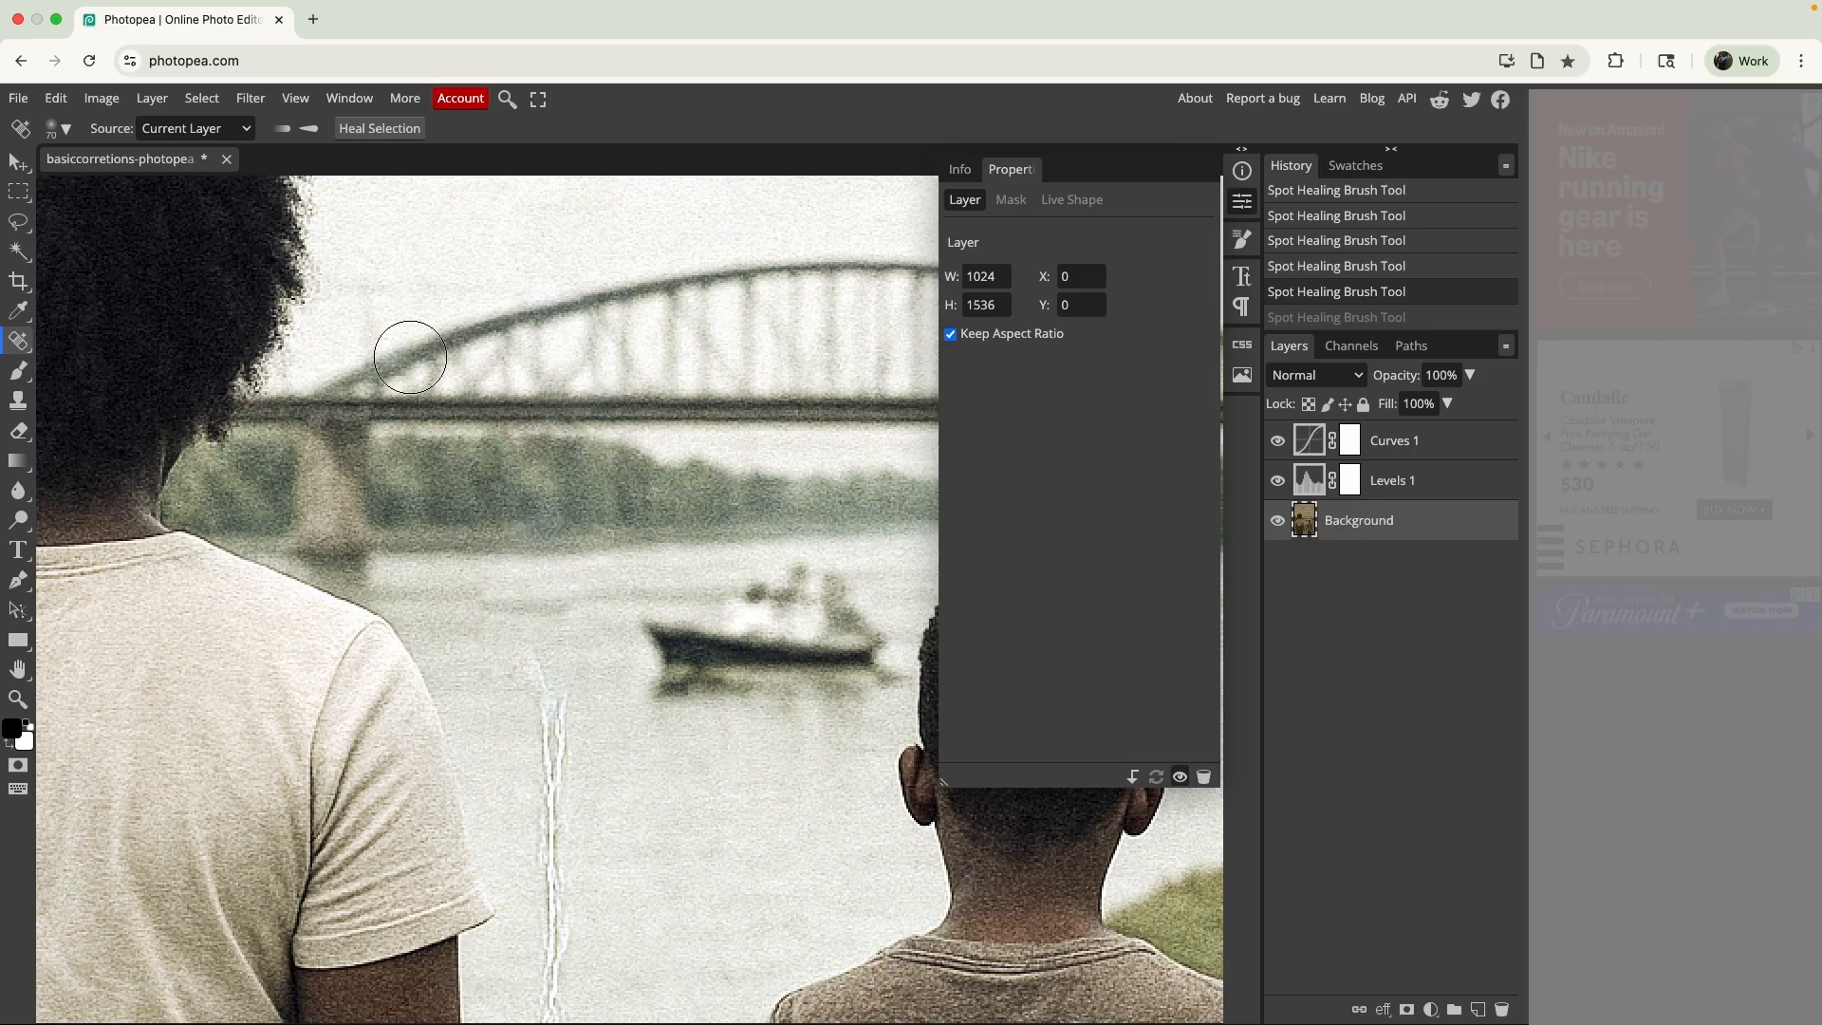
- Heal the crease in the water beside the boat with the Healing Brush, sampling clean water next to it
right_click(21, 348)
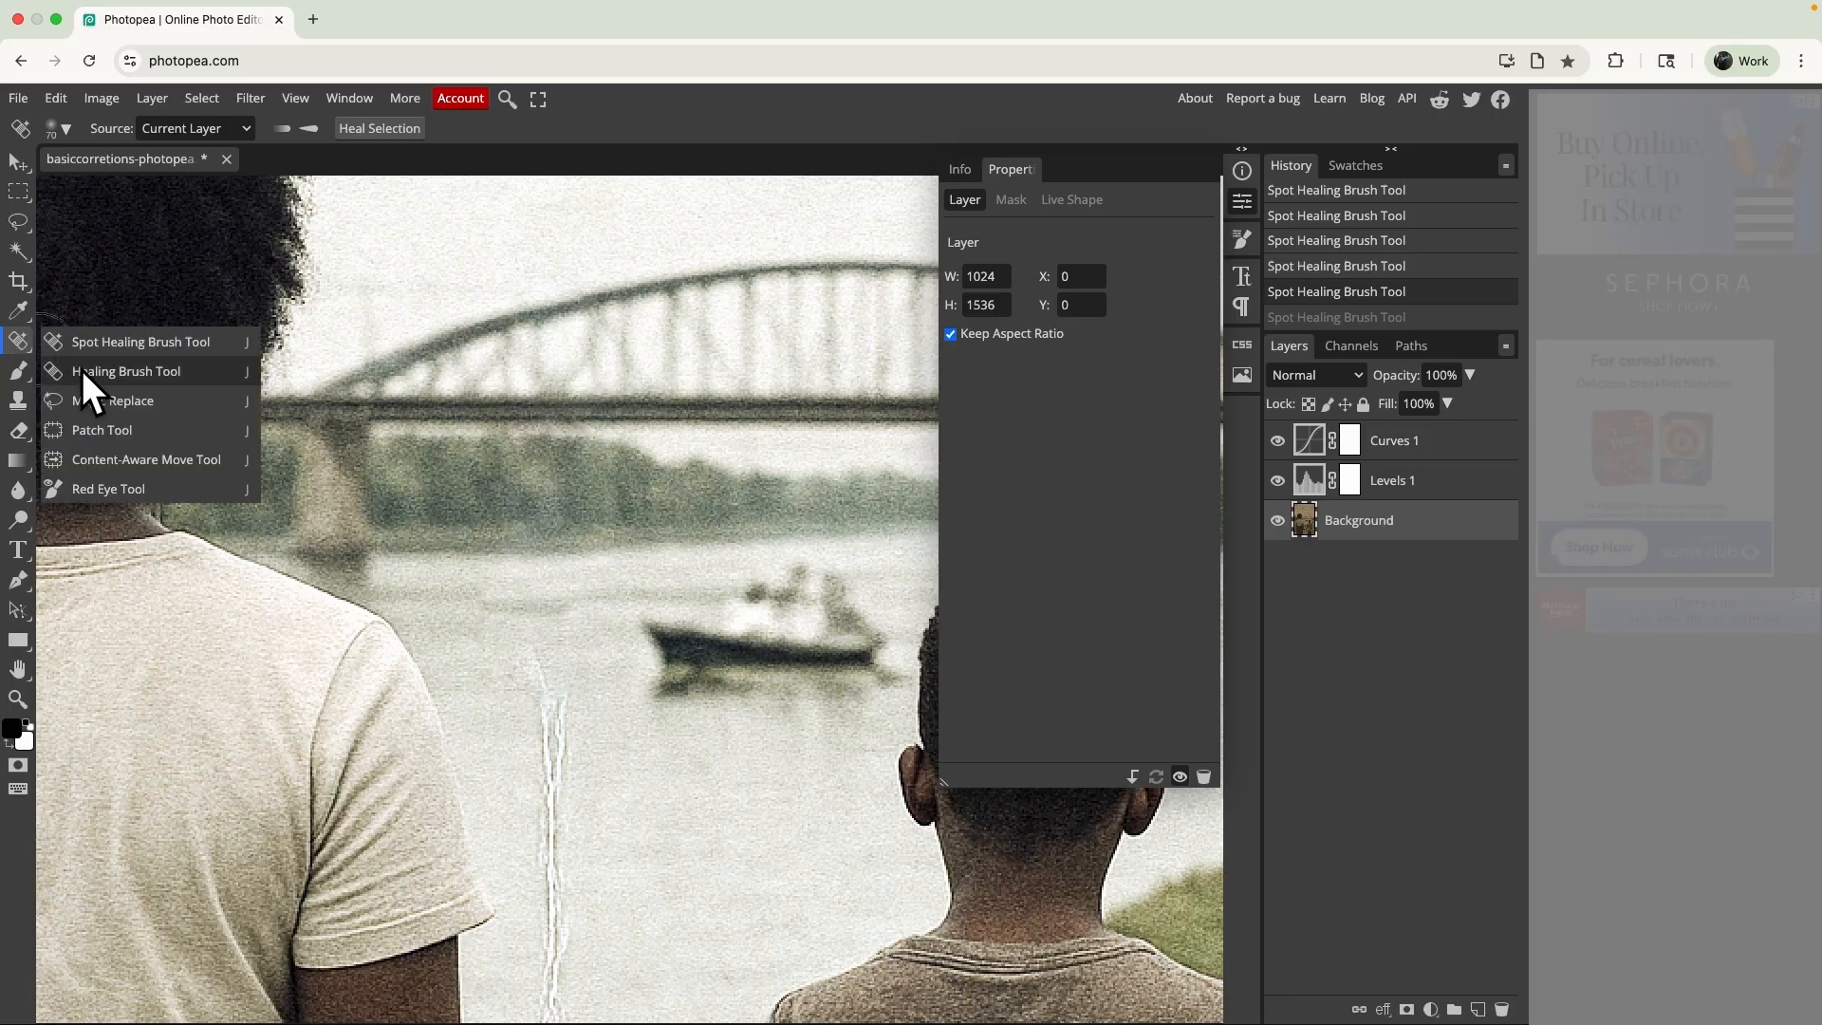
left_click(82, 371)
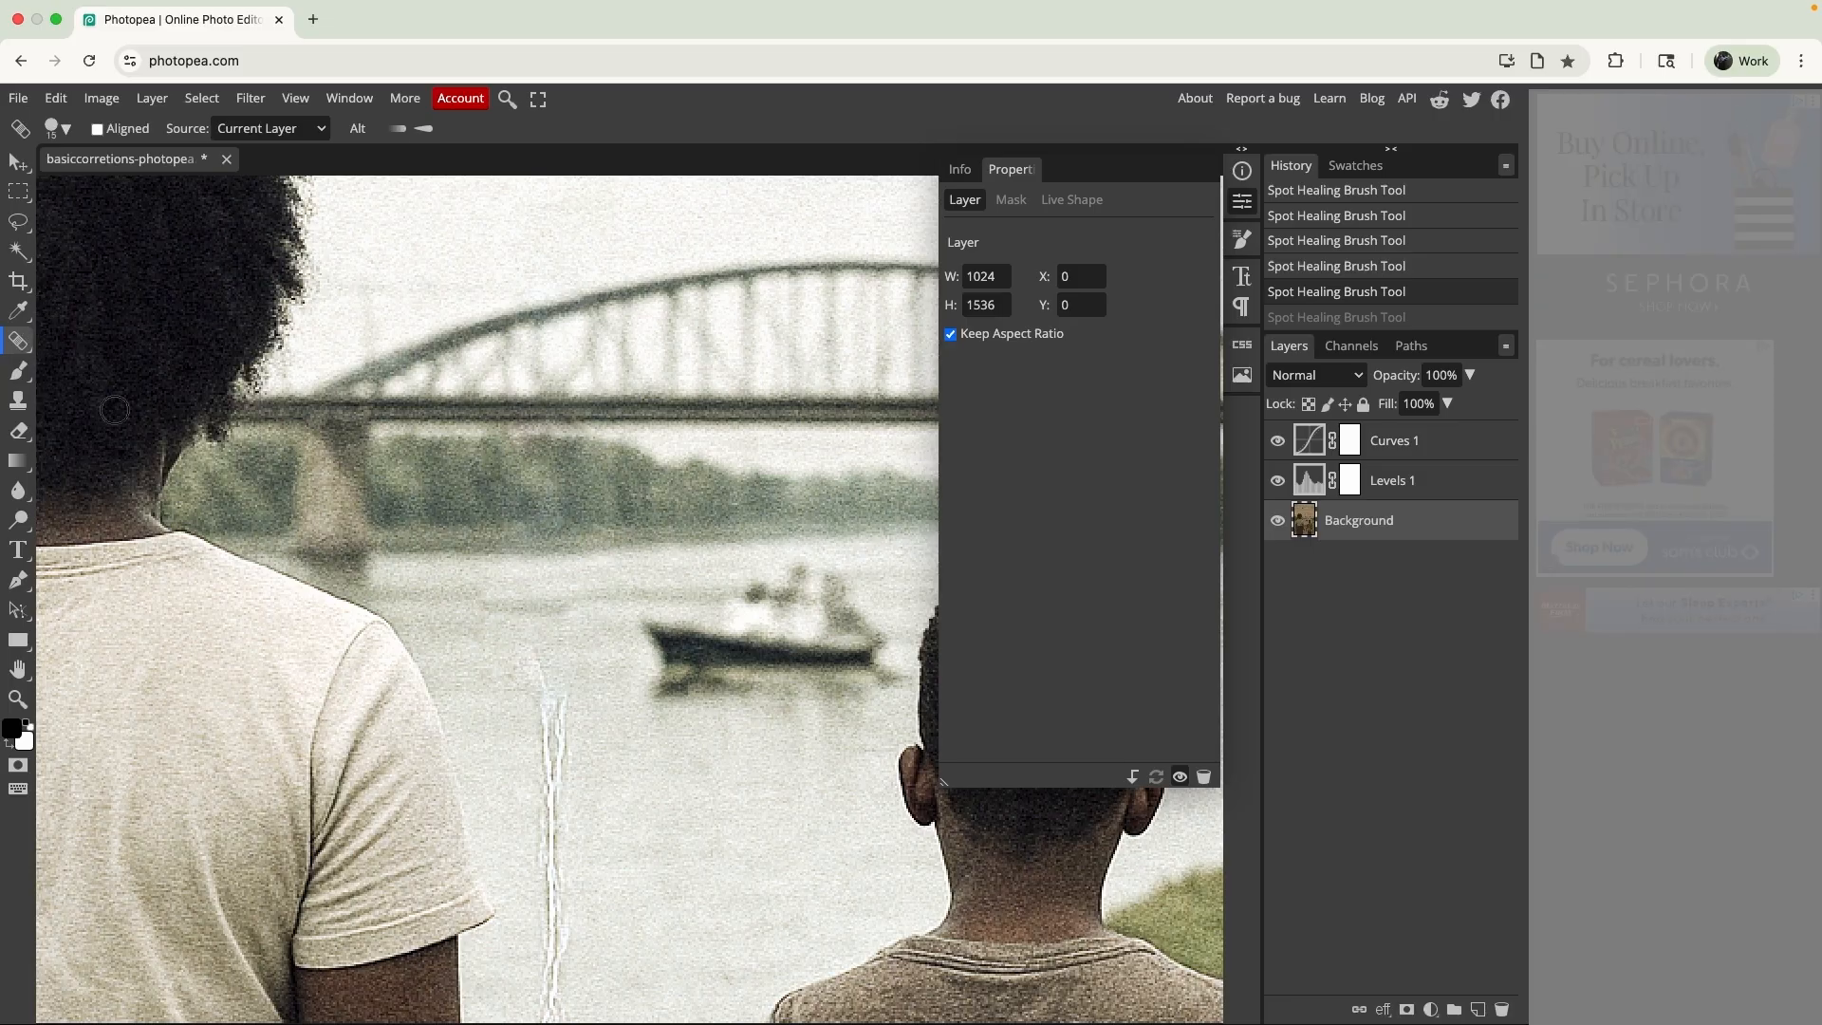
right_click(23, 344)
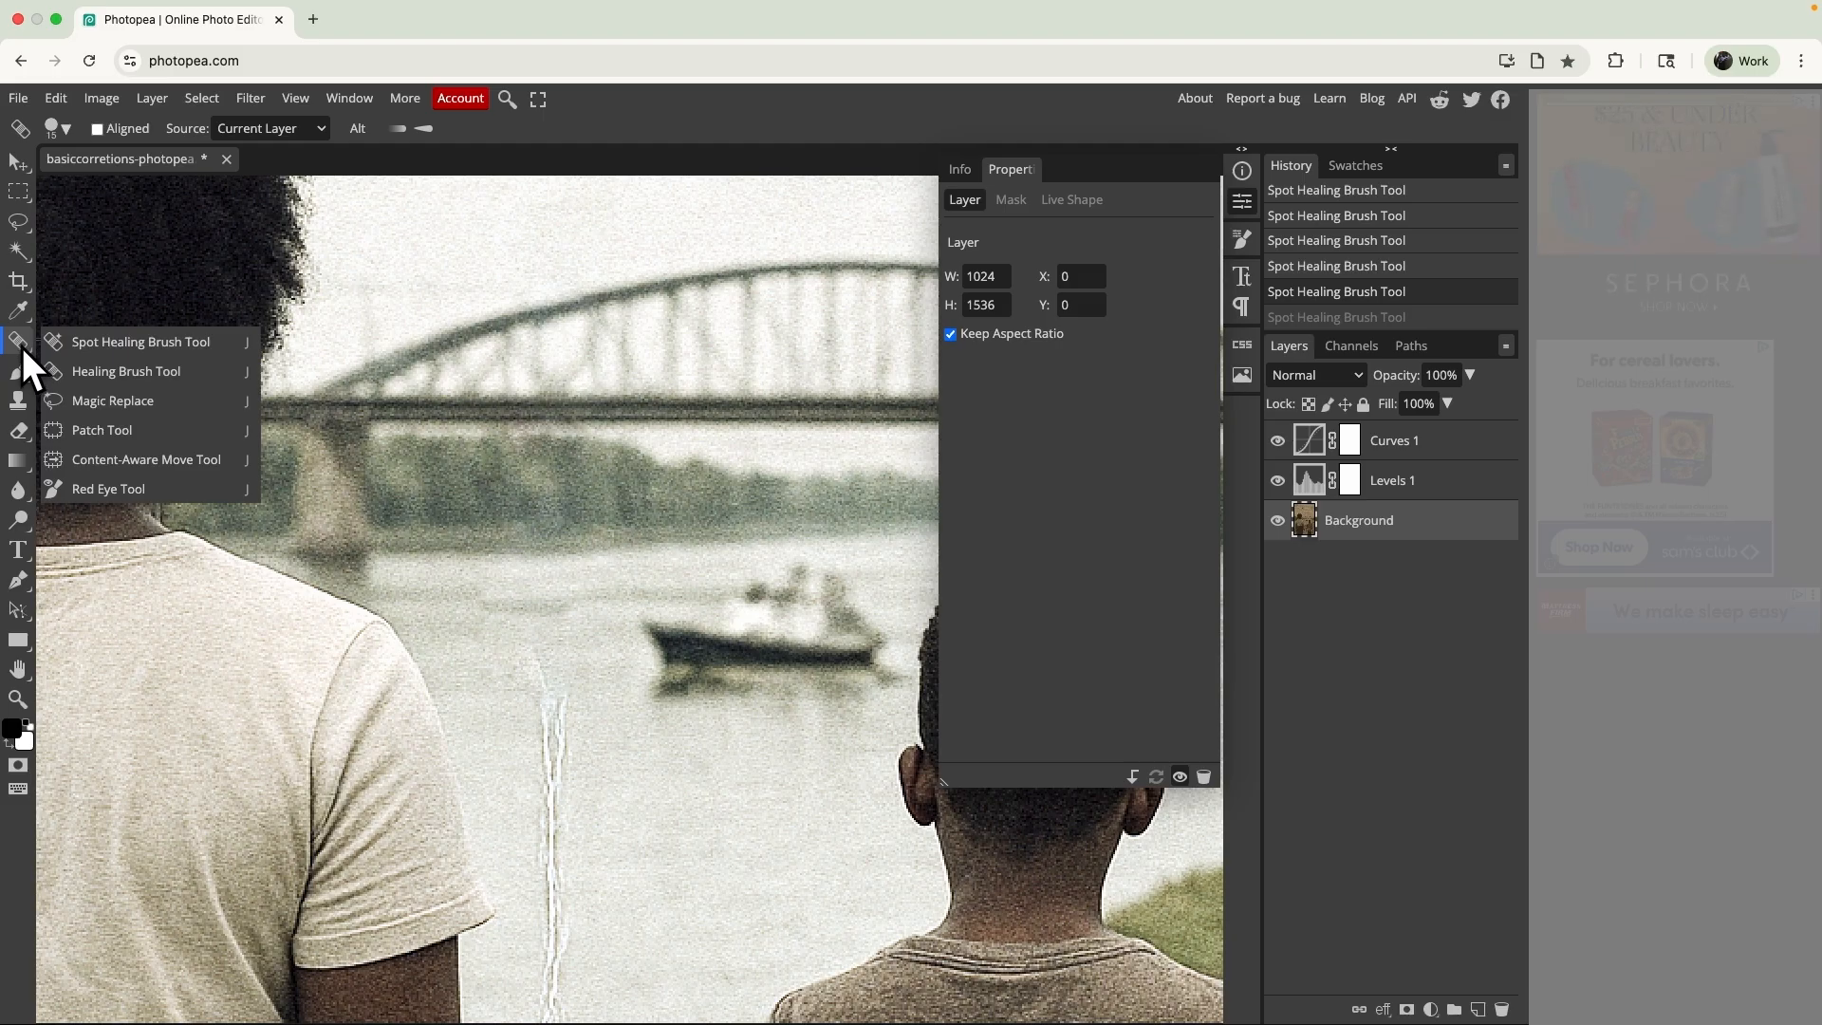
left_click(107, 376)
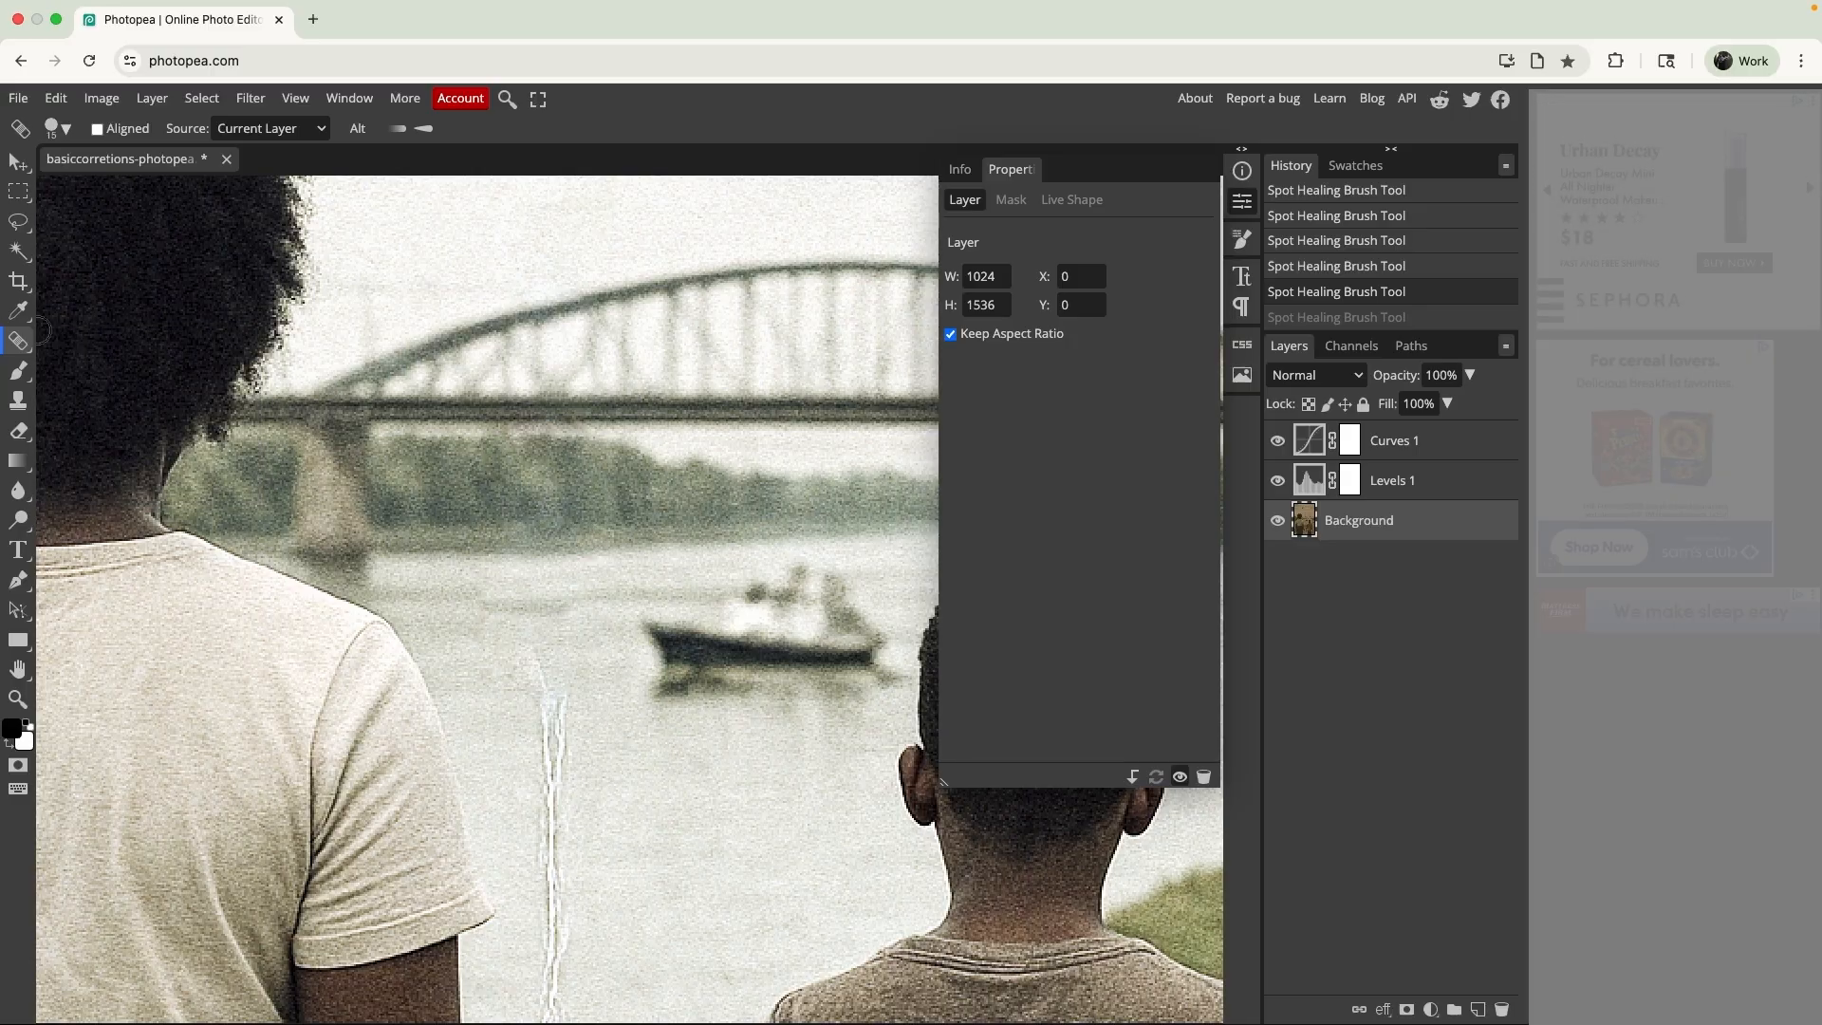
left_click(613, 669, "alt")
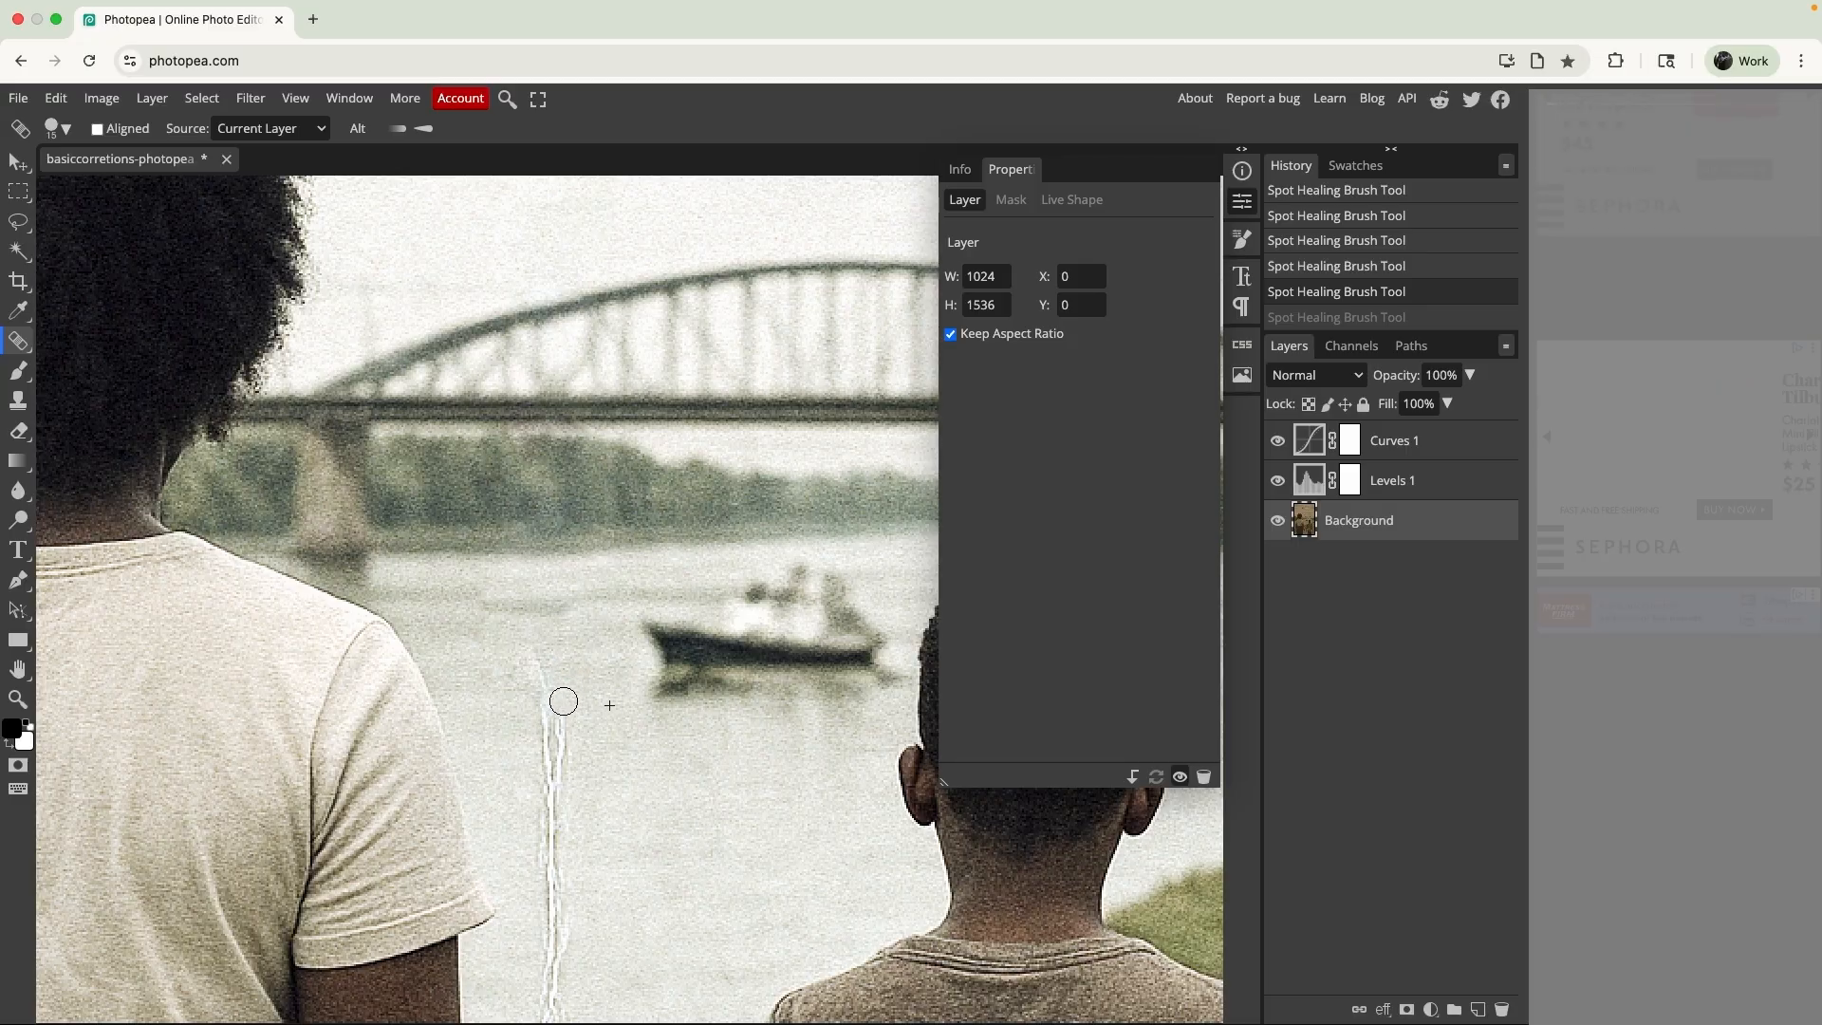
left_click_drag(561, 684, 554, 800)
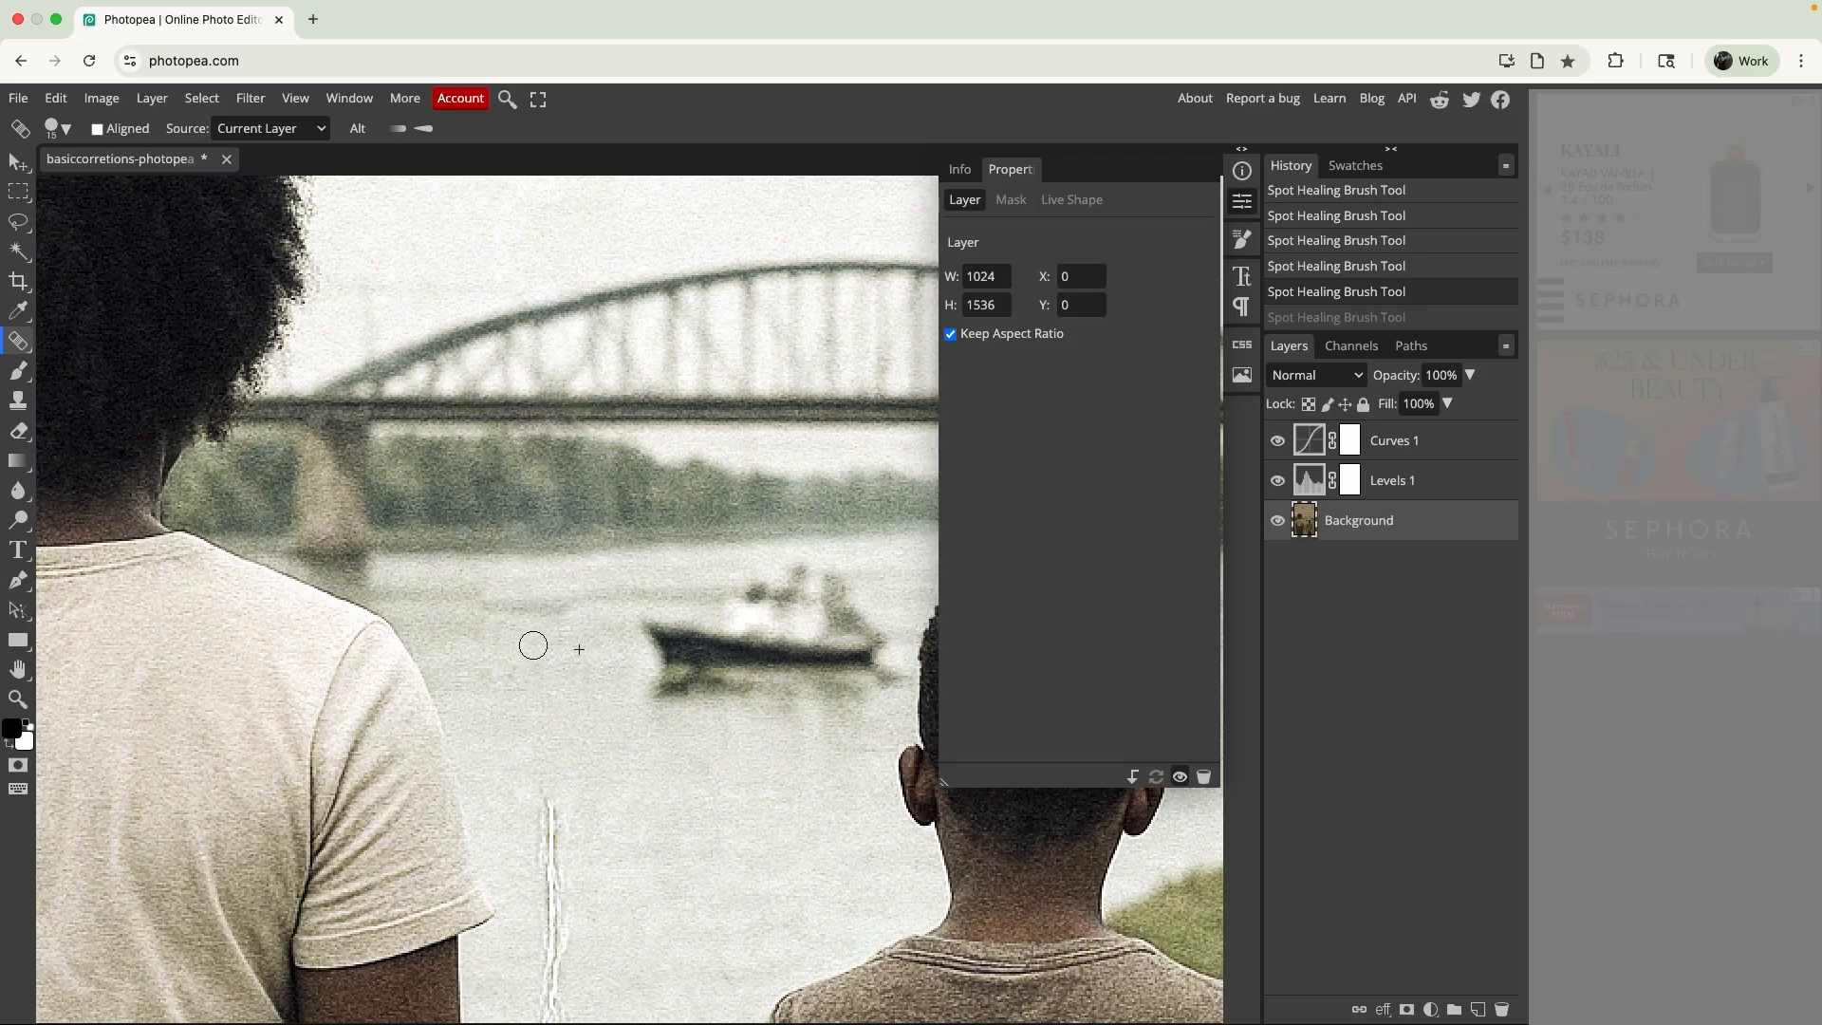
left_click_drag(533, 645, 568, 701)
mouse_move(552, 781)
left_mouse_down()
mouse_move(566, 875)
mouse_move(541, 859)
mouse_move(566, 874)
left_mouse_up()
- Undo the last healing stroke, turn on Aligned sampling, and heal the crease in the water just above the grassy bank
scroll(566, 902, "down", 3)
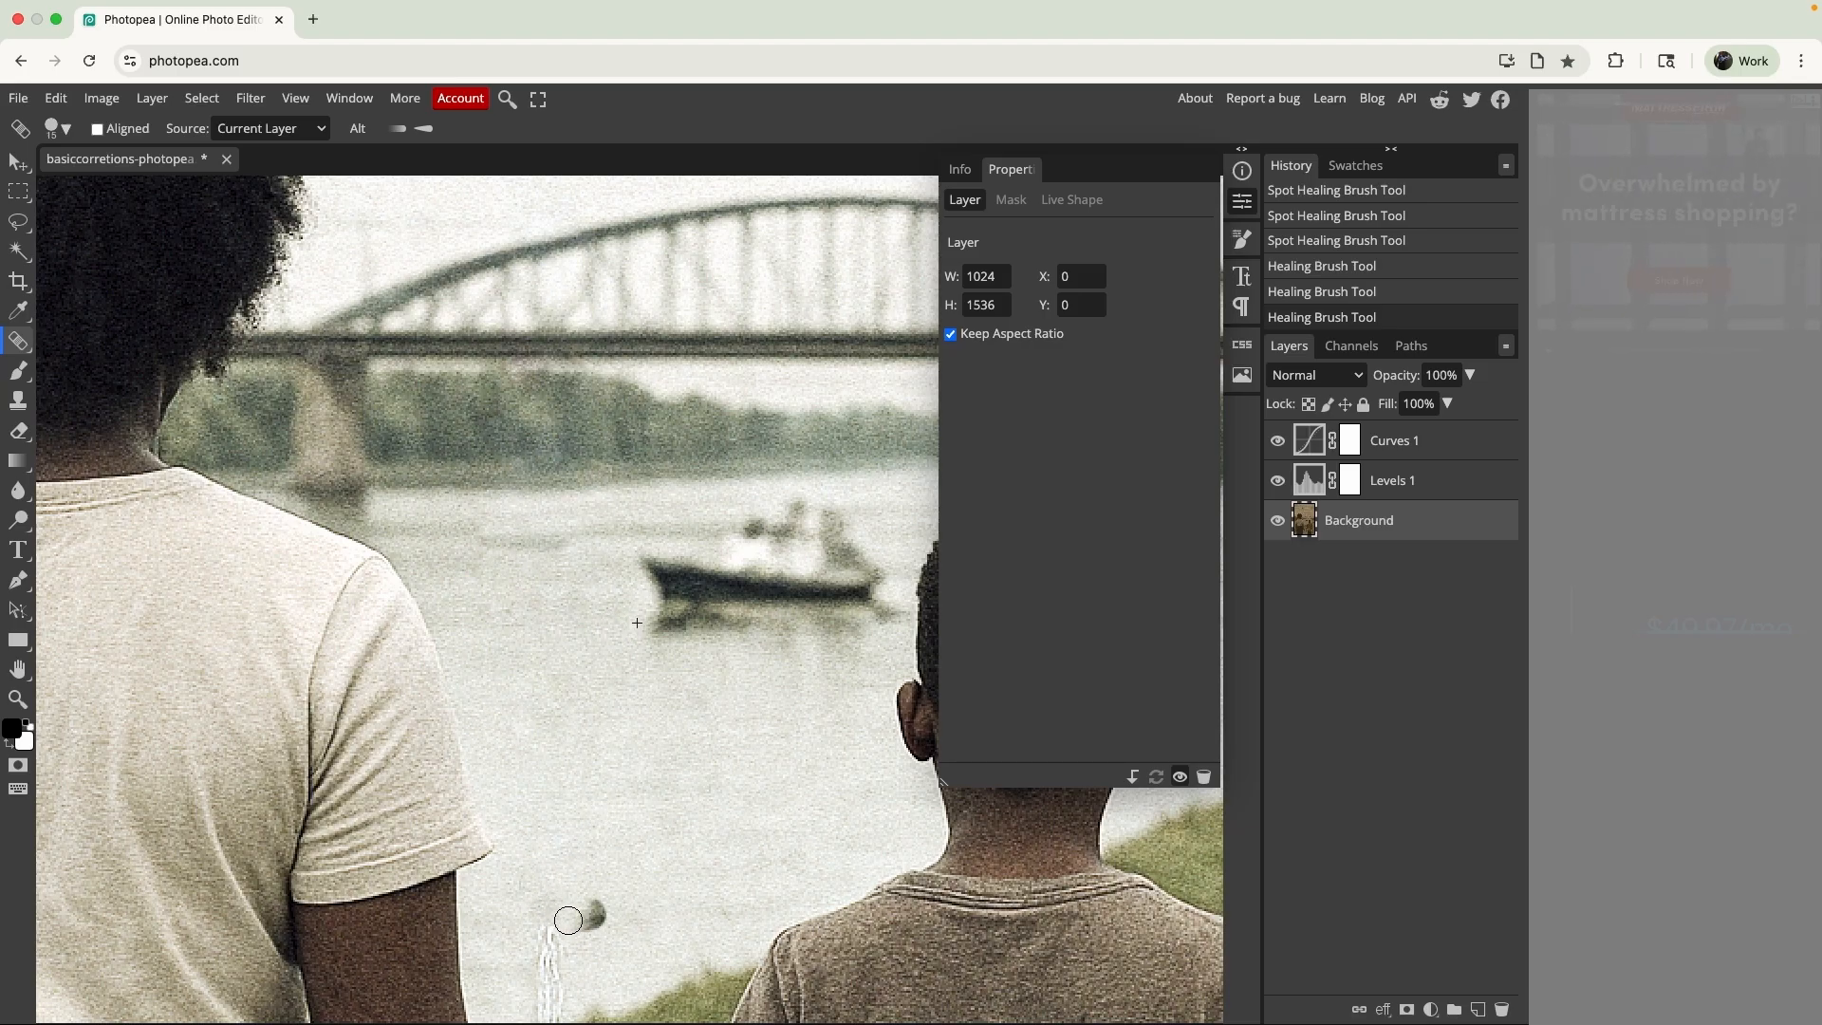
left_click_drag(557, 936, 559, 936)
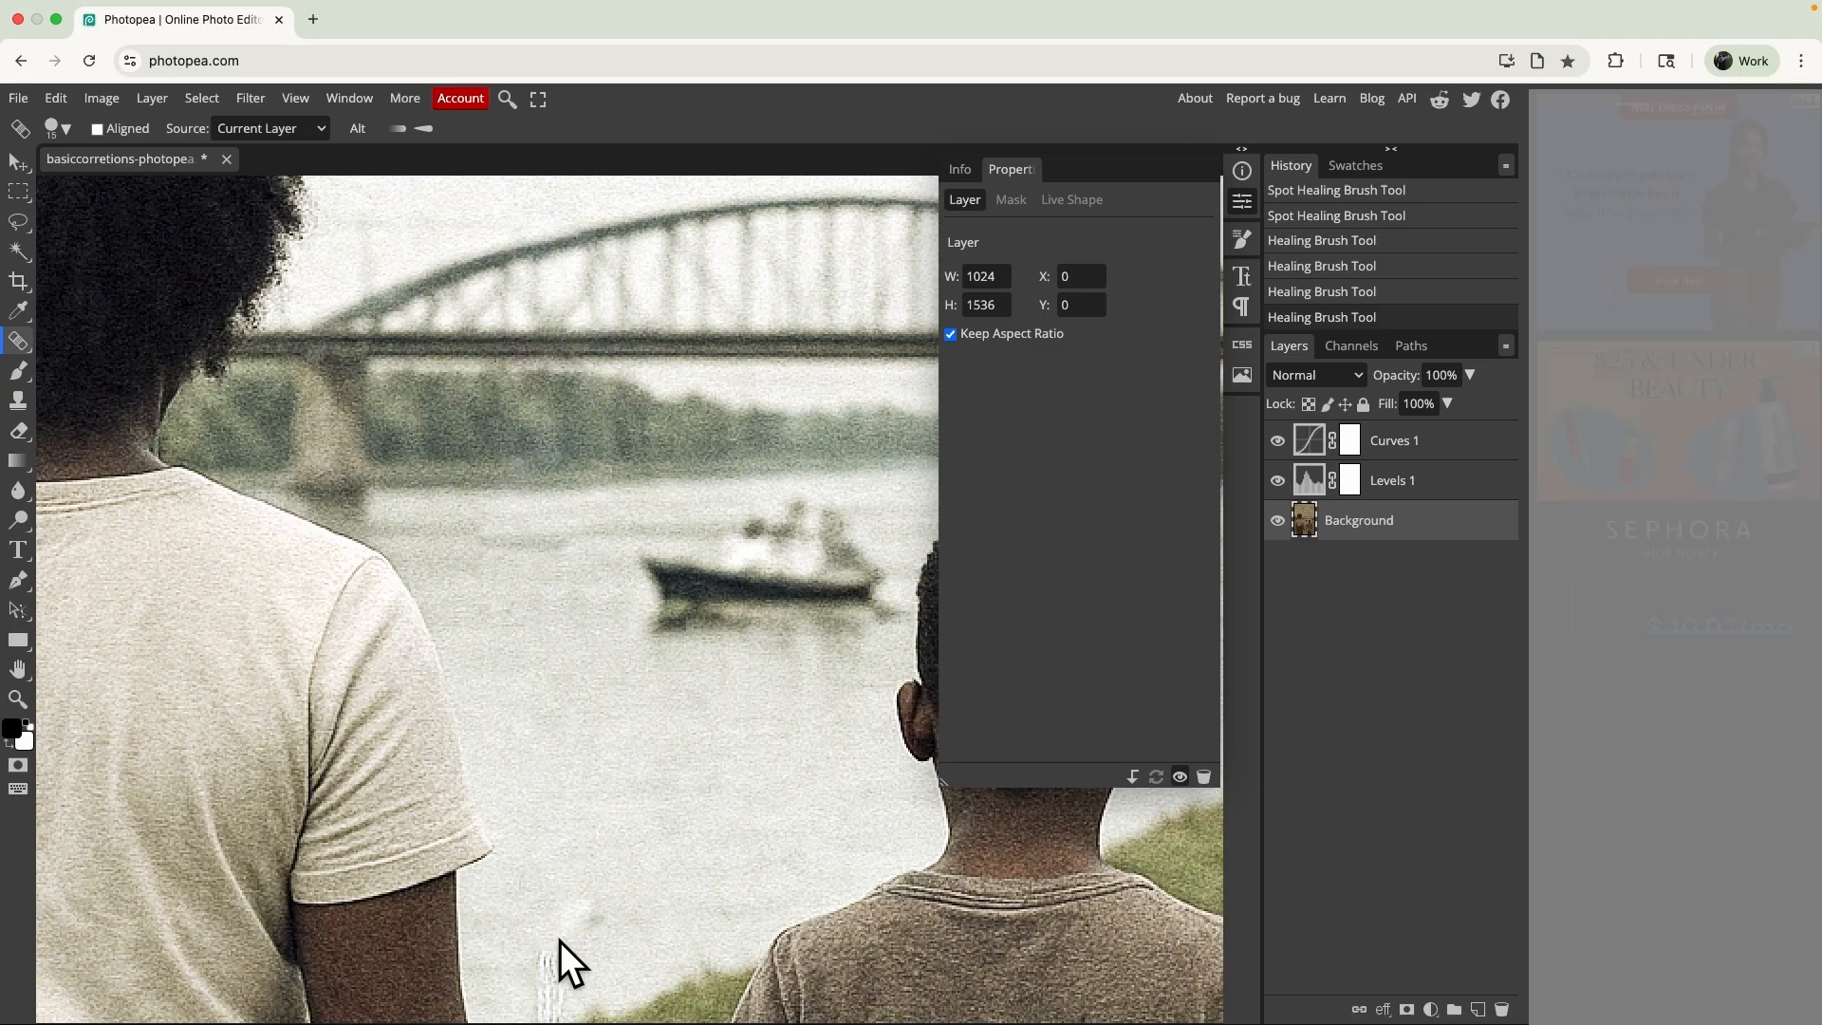
key("ctrl+z")
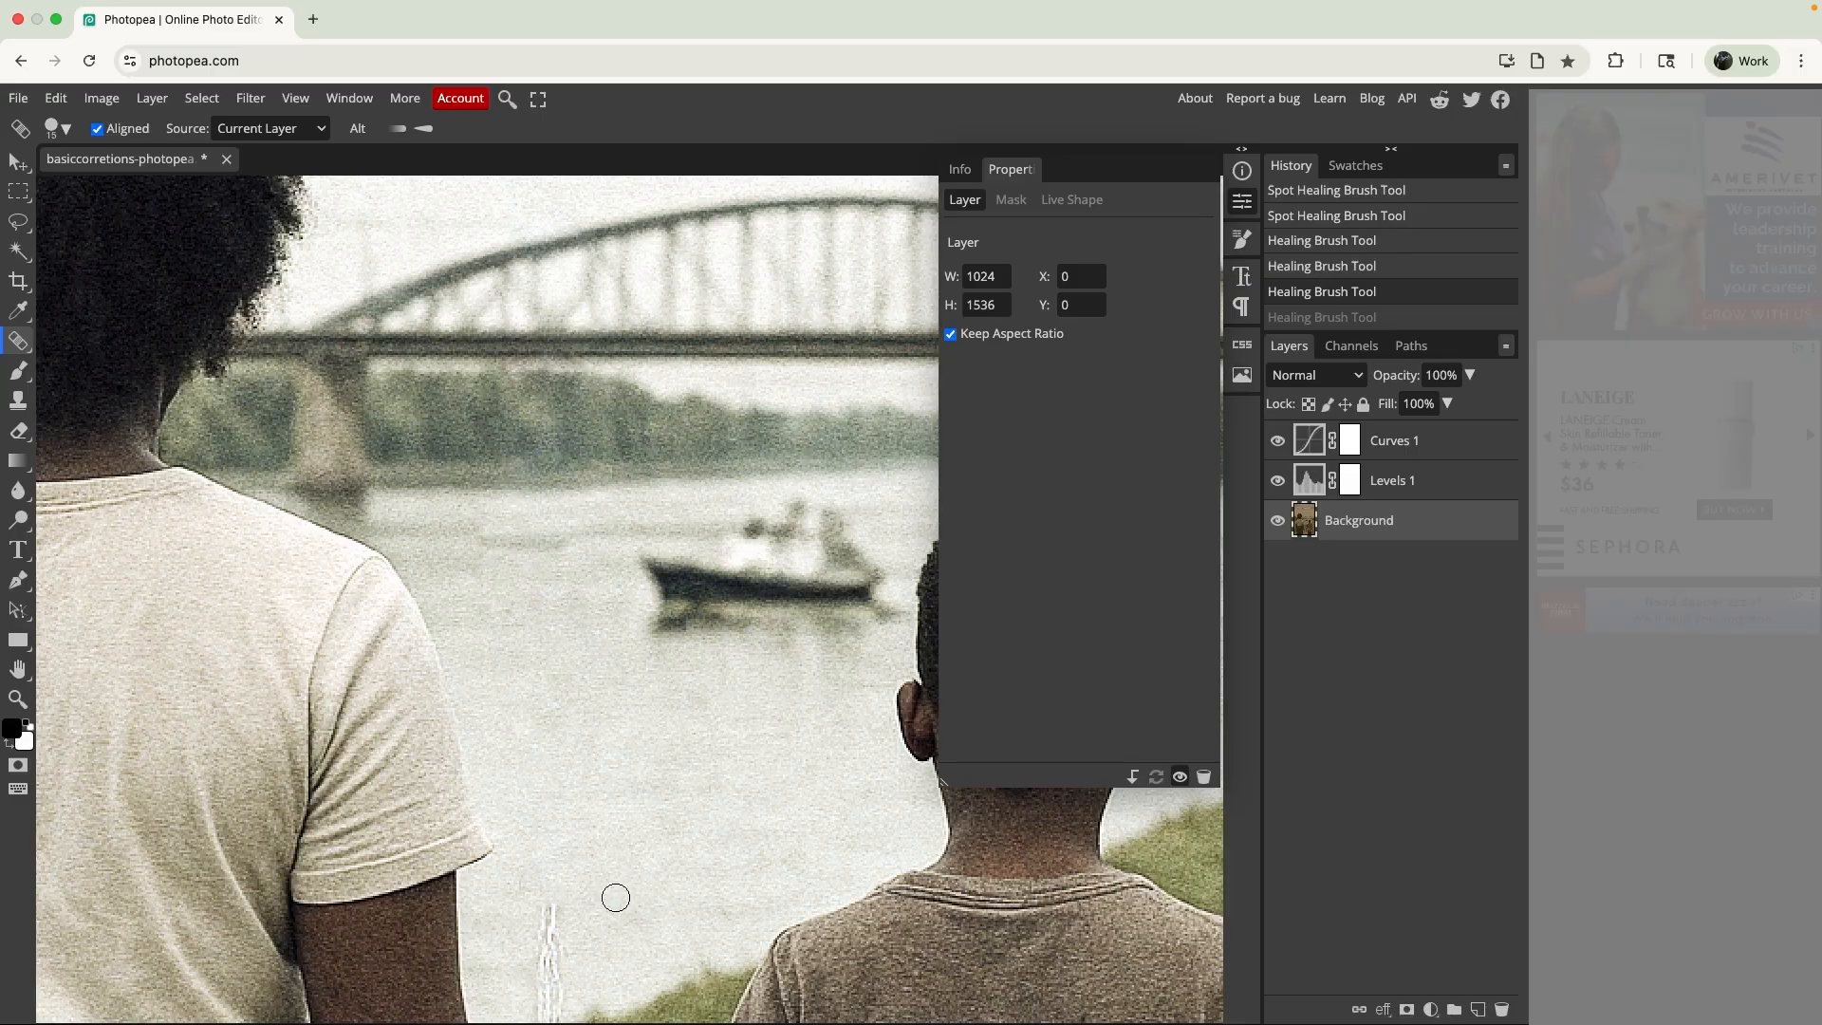
left_click_drag(554, 911, 554, 965)
- Heal the crease from the water's edge down across the grassy bank between the two people
scroll(537, 988, "down", 5)
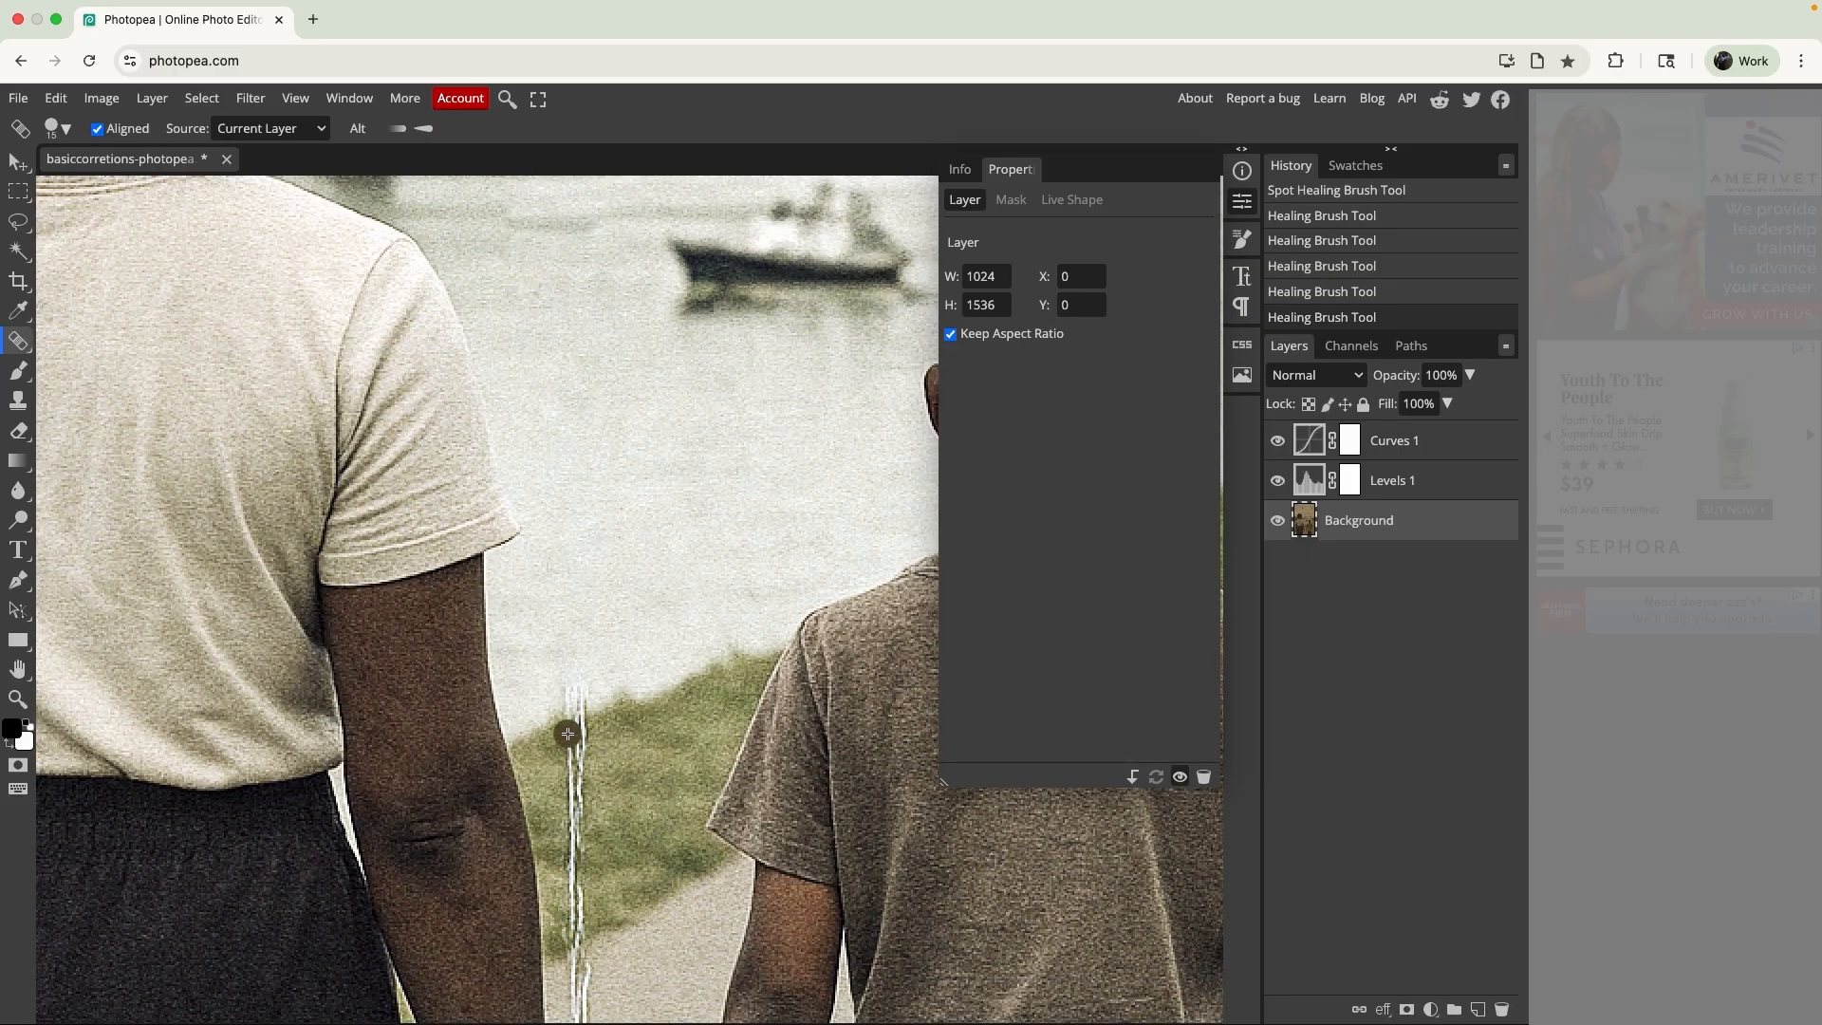
left_click_drag(572, 685, 577, 821)
scroll(578, 820, "down", 2)
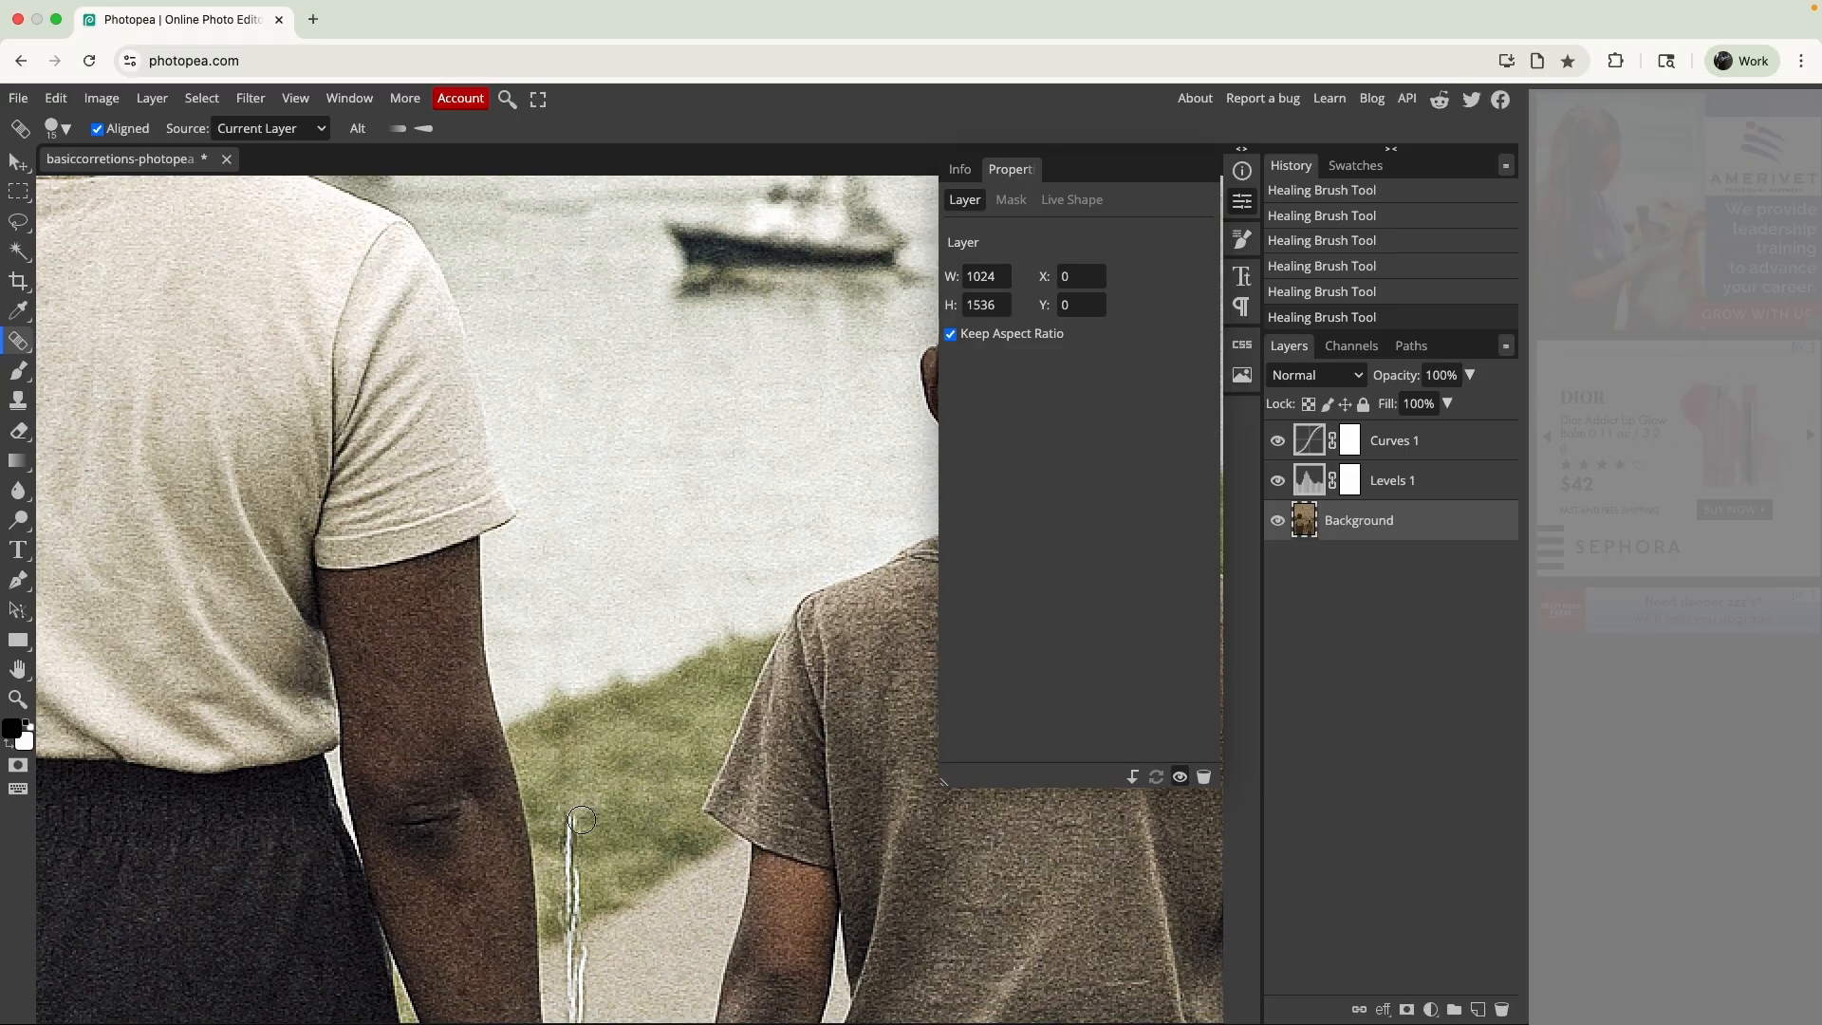
left_click_drag(581, 739, 580, 837)
- Heal the crease on the path along the taller person's forearm down to the wrist
scroll(580, 837, "down", 2)
mouse_move(605, 773)
left_mouse_down()
mouse_move(615, 835)
mouse_move(605, 773)
mouse_move(613, 905)
left_mouse_up()
scroll(615, 834, "down", 2)
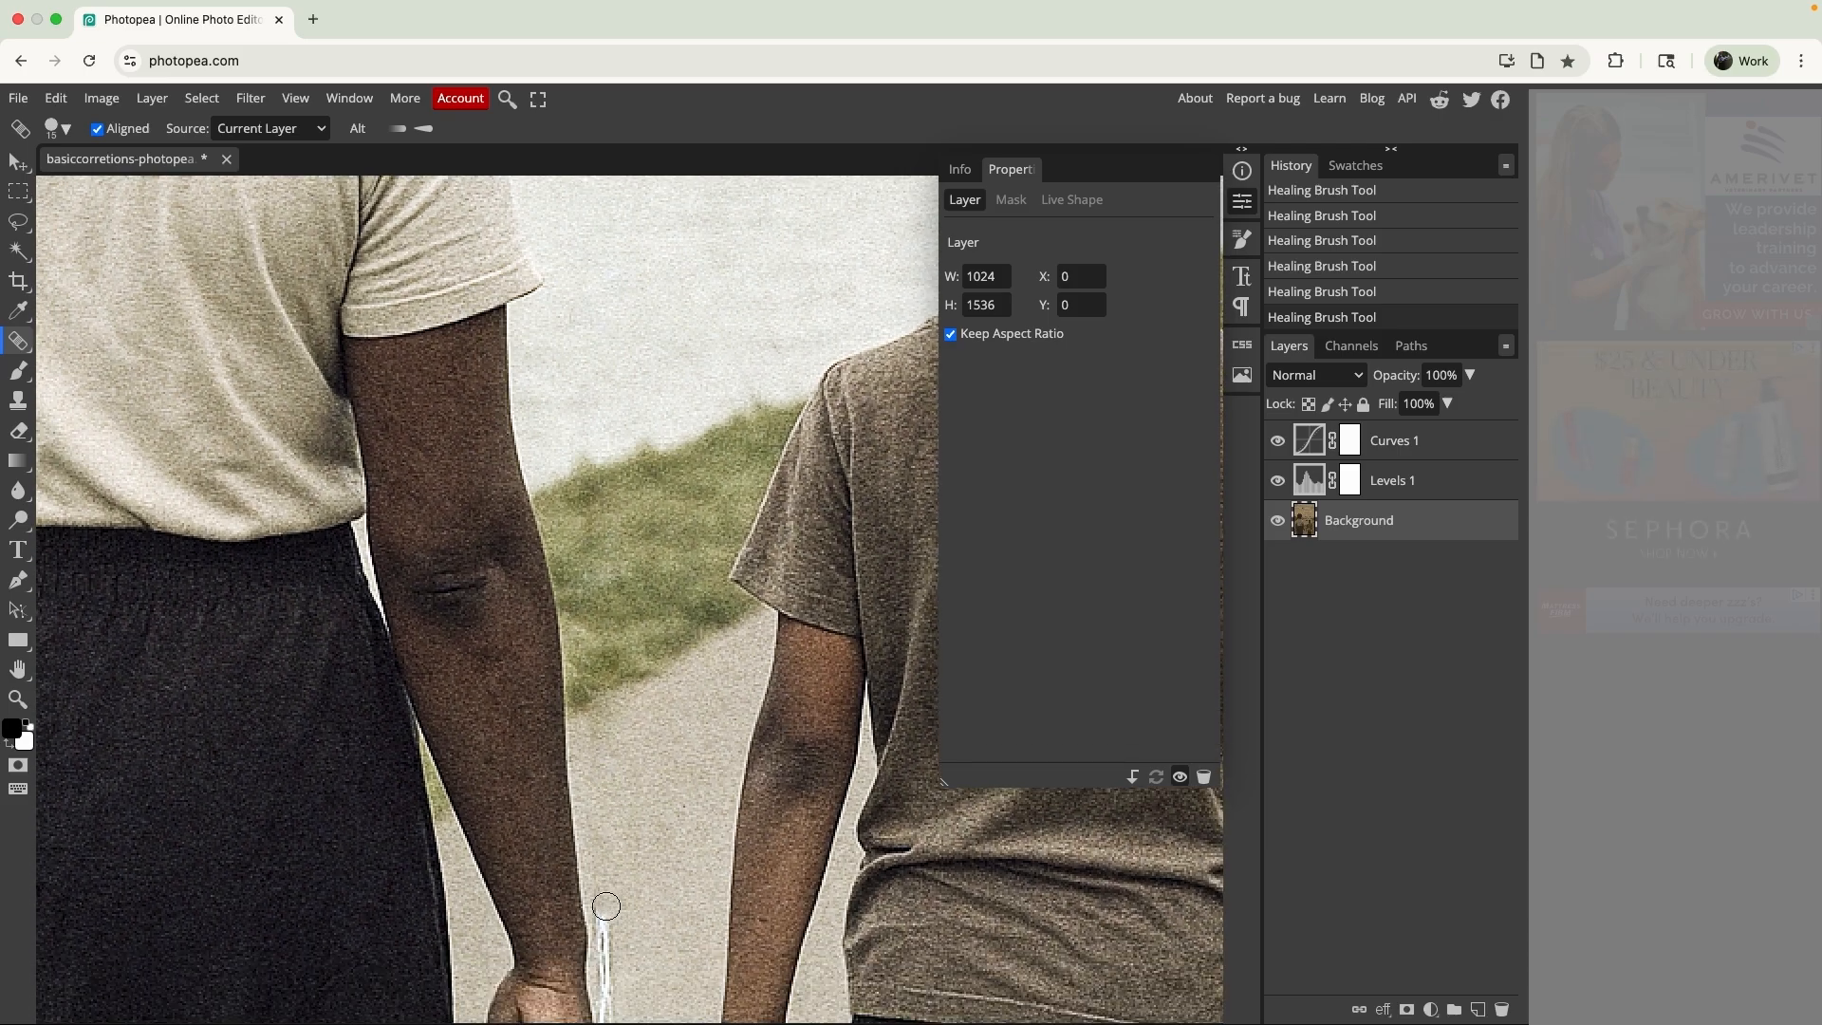
scroll(607, 906, "down", 4)
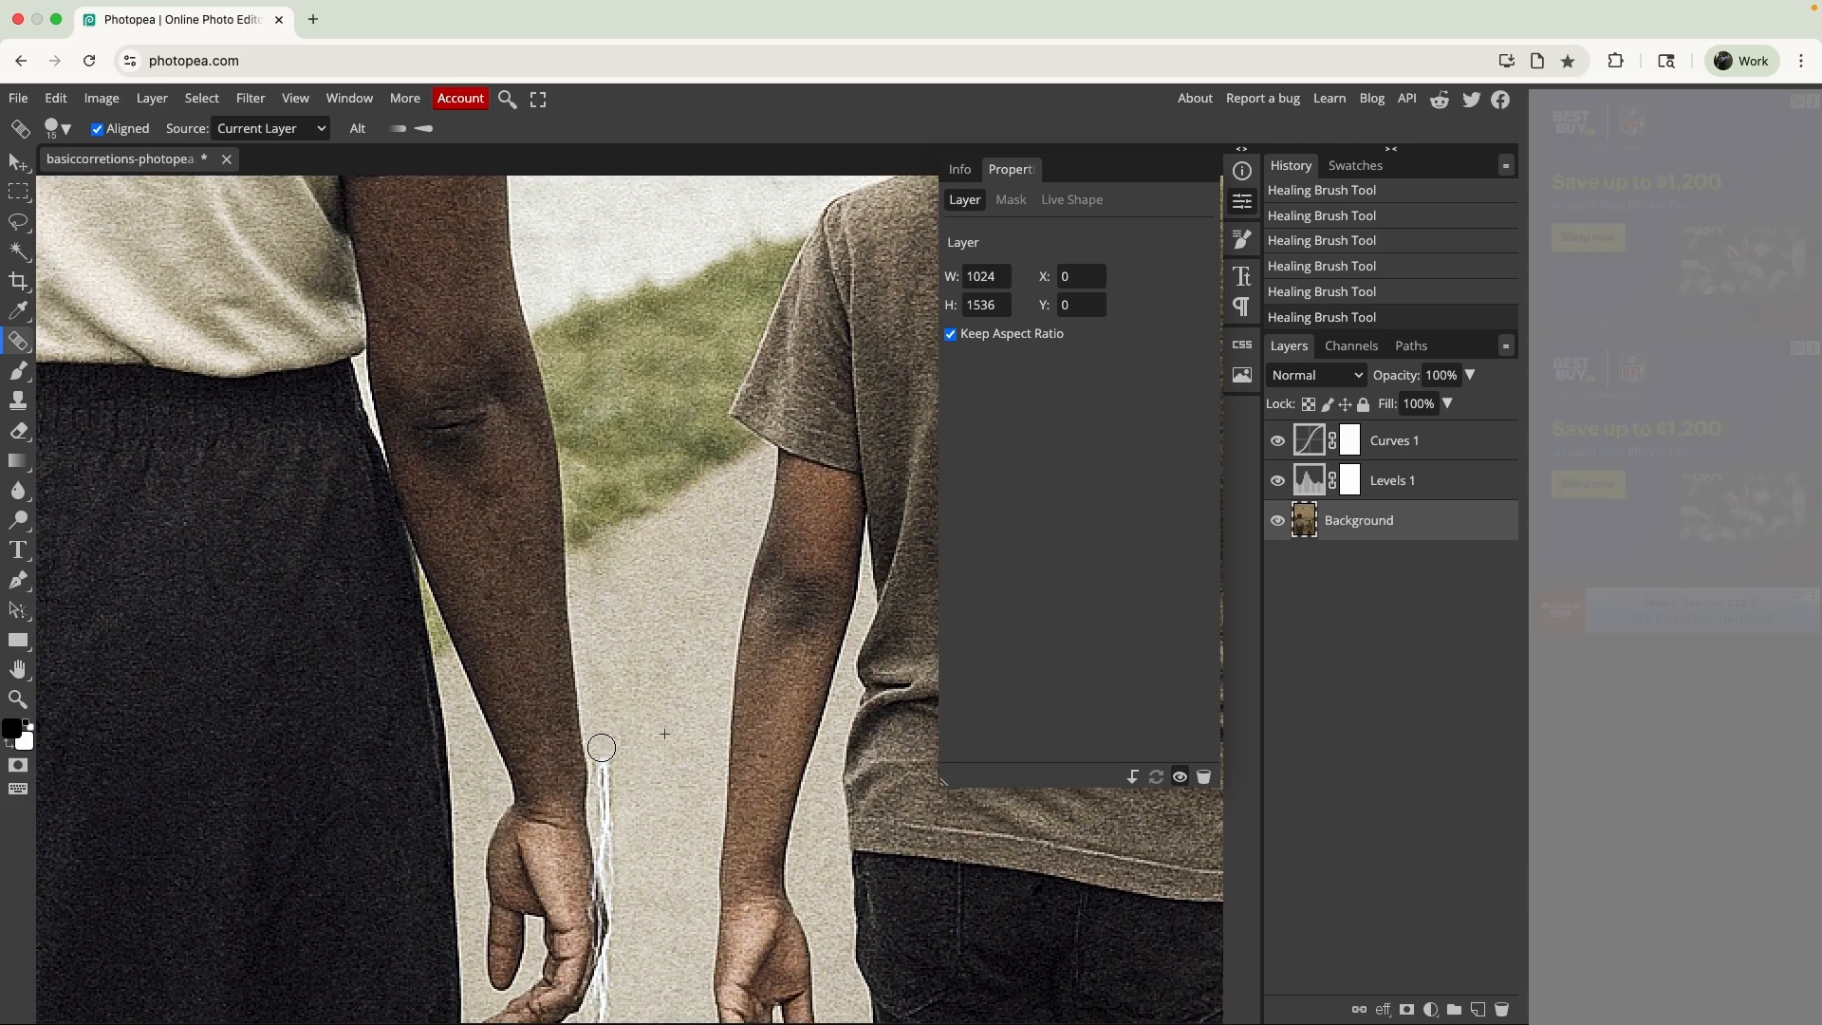
left_click_drag(610, 789, 605, 833)
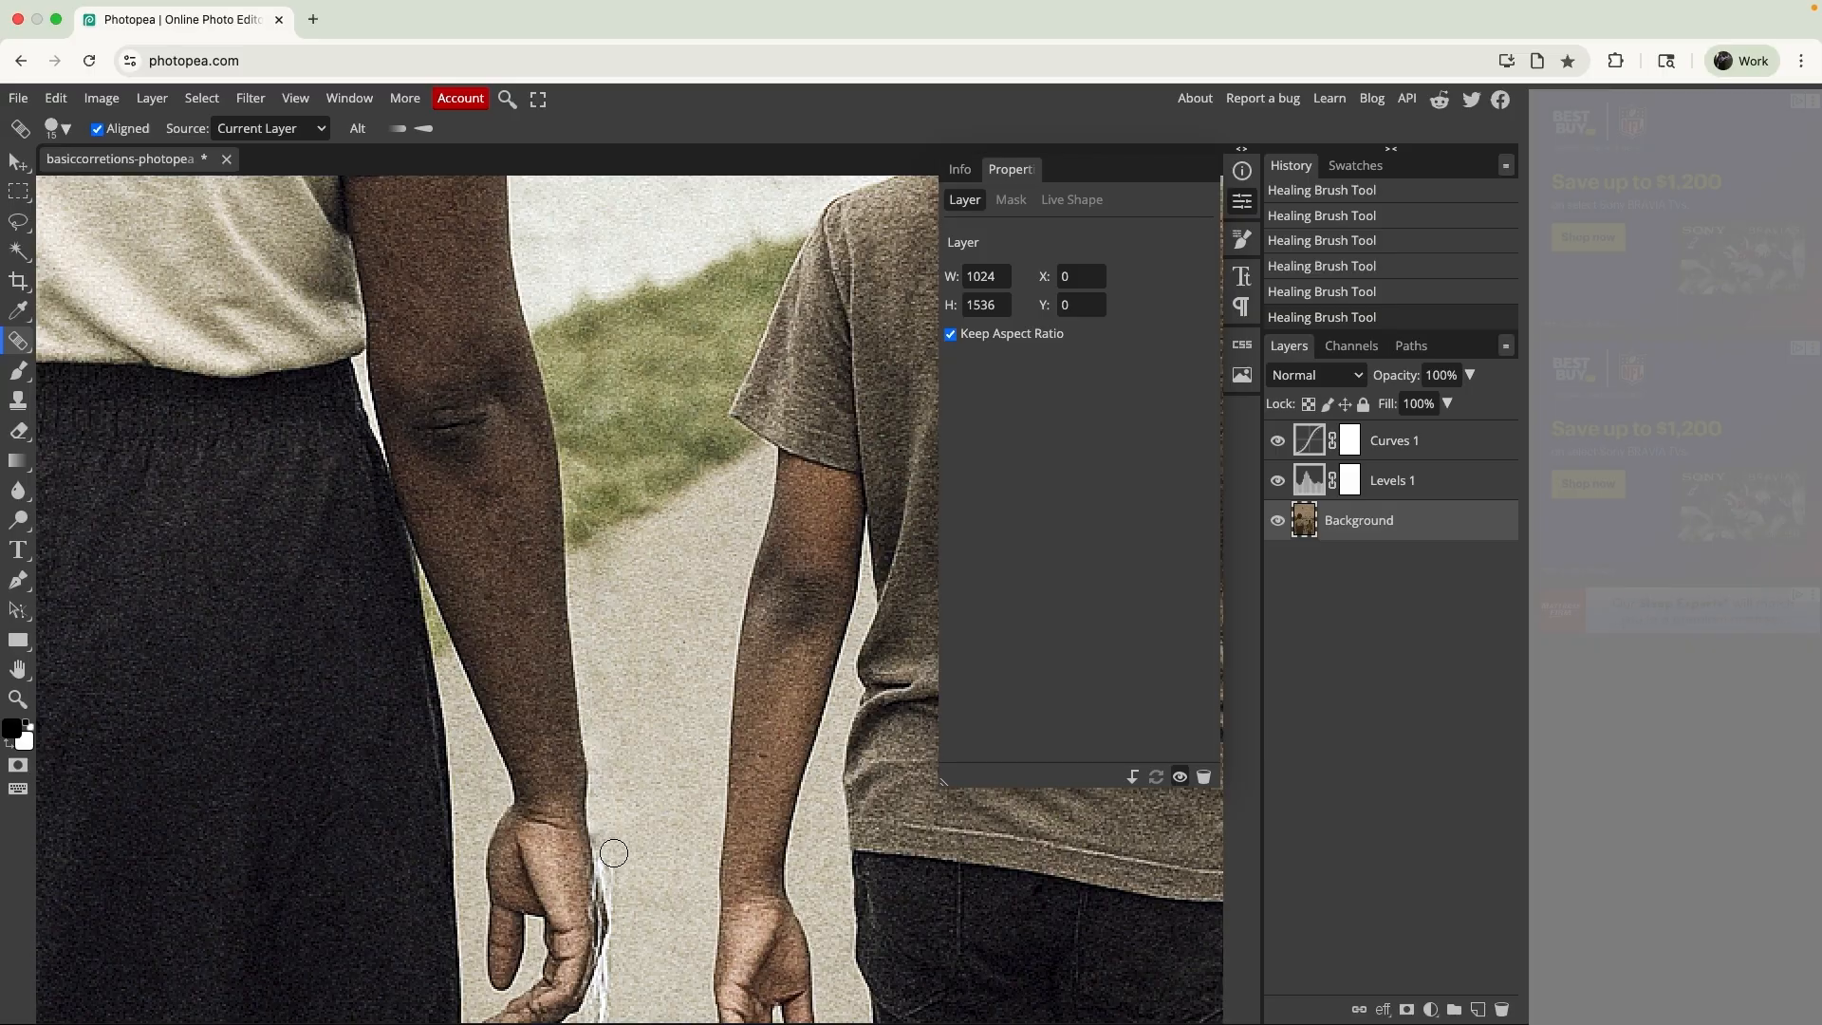
- Heal the crease on the path from beside the hand to the photo's lower edge, undoing and repainting the misplaced stroke
scroll(671, 842, "down", 2)
scroll(647, 838, "down", 2)
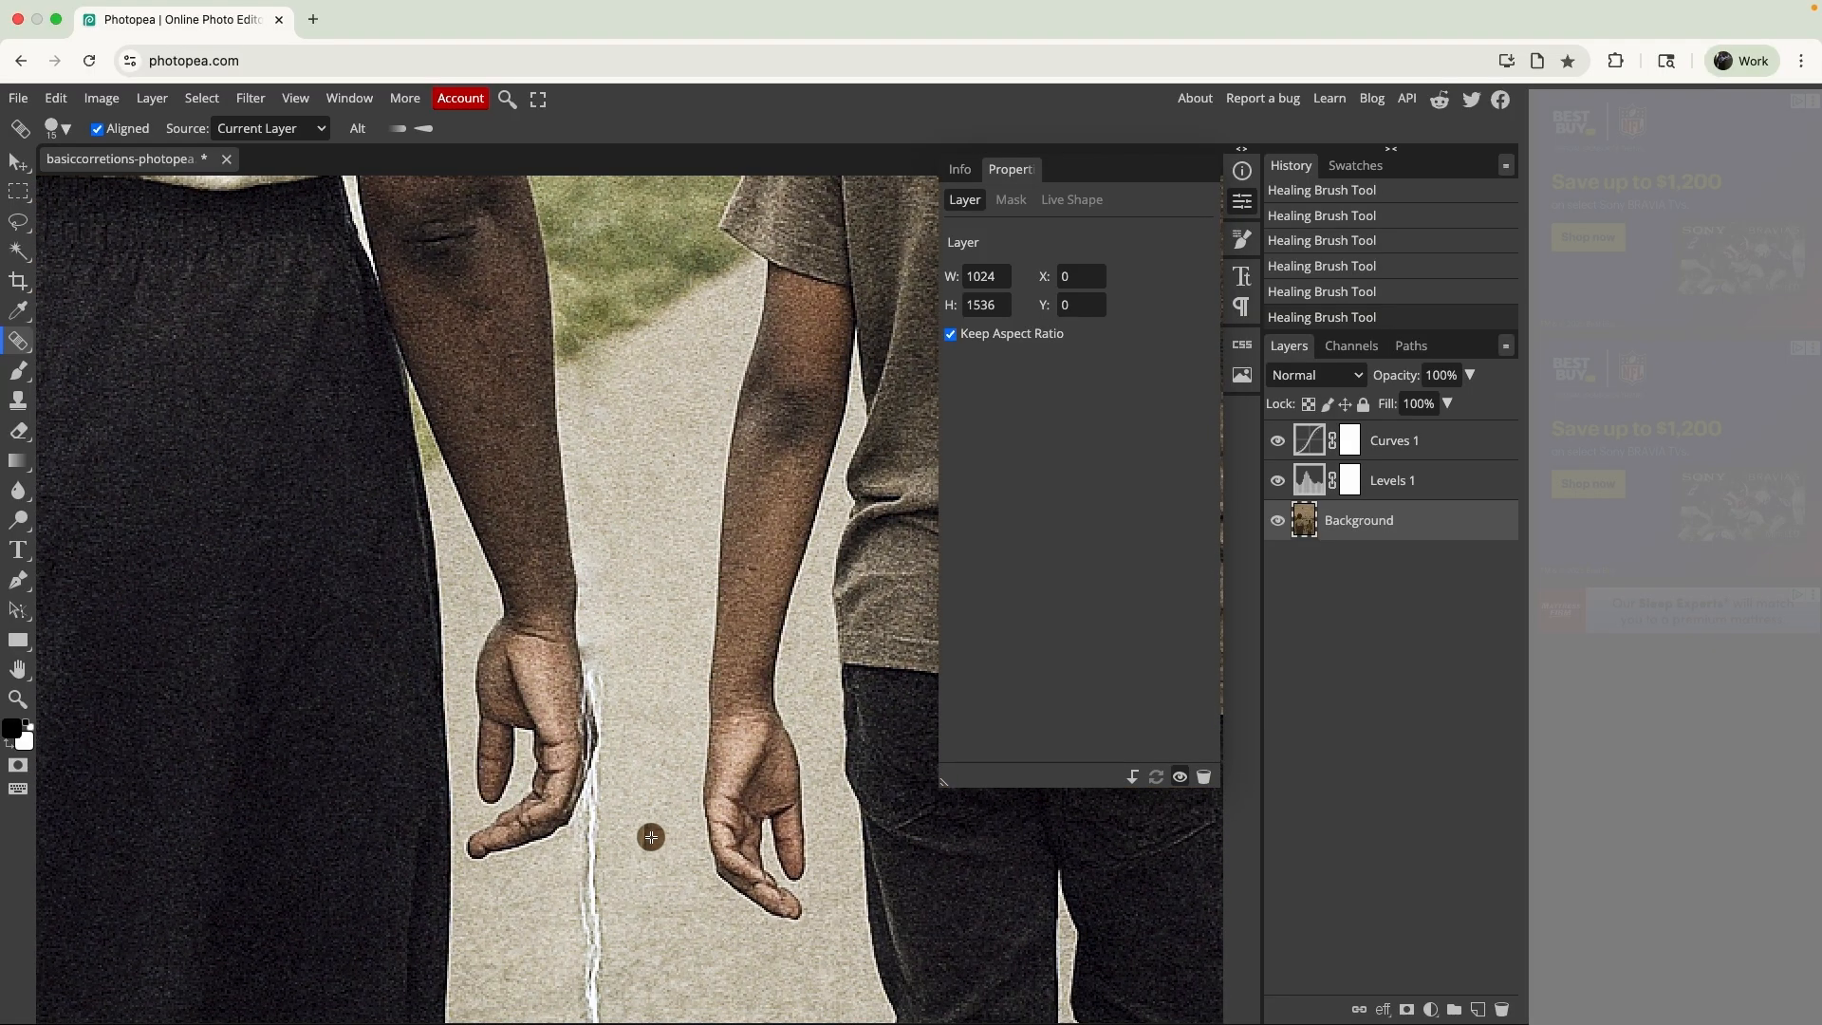
left_click(620, 785, "alt")
left_click_drag(596, 770, 602, 926)
scroll(634, 854, "down", 2)
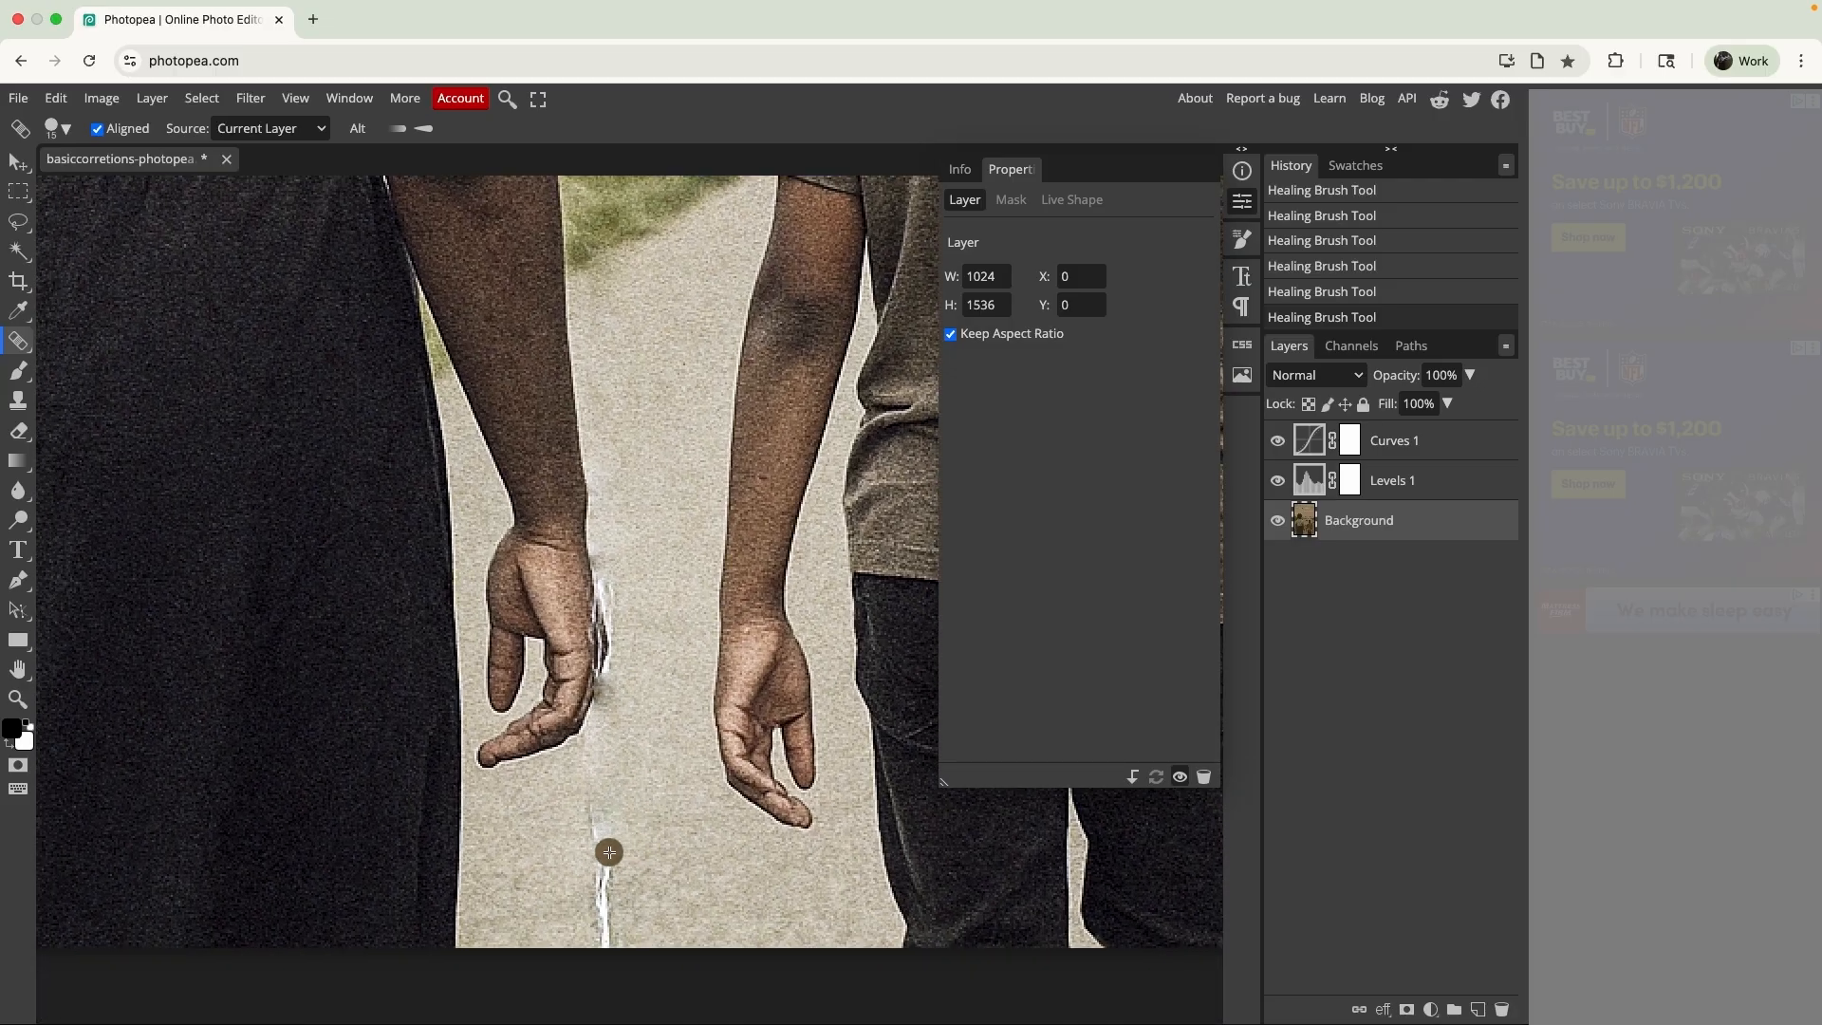
mouse_move(609, 852)
left_mouse_down()
mouse_move(594, 826)
mouse_move(599, 863)
left_mouse_up()
key("super+z")
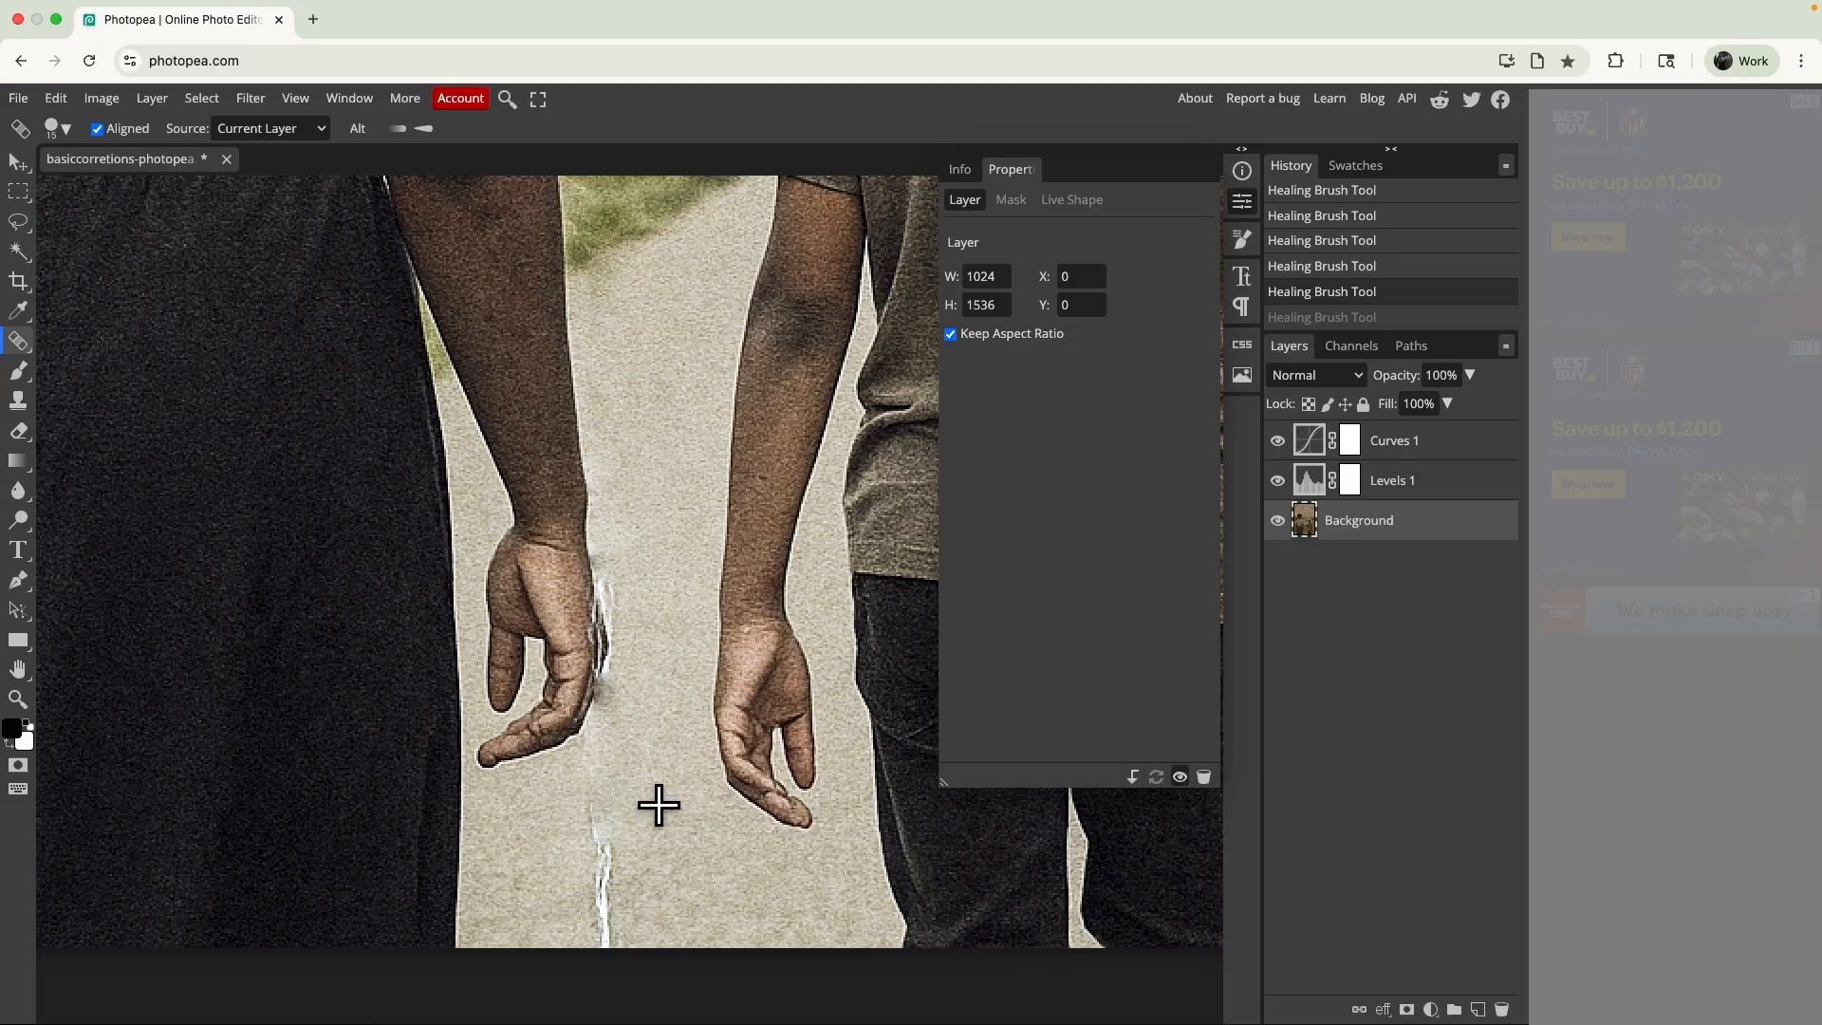
mouse_move(584, 824)
left_mouse_down()
mouse_move(590, 801)
mouse_move(615, 853)
mouse_move(608, 935)
left_mouse_up()
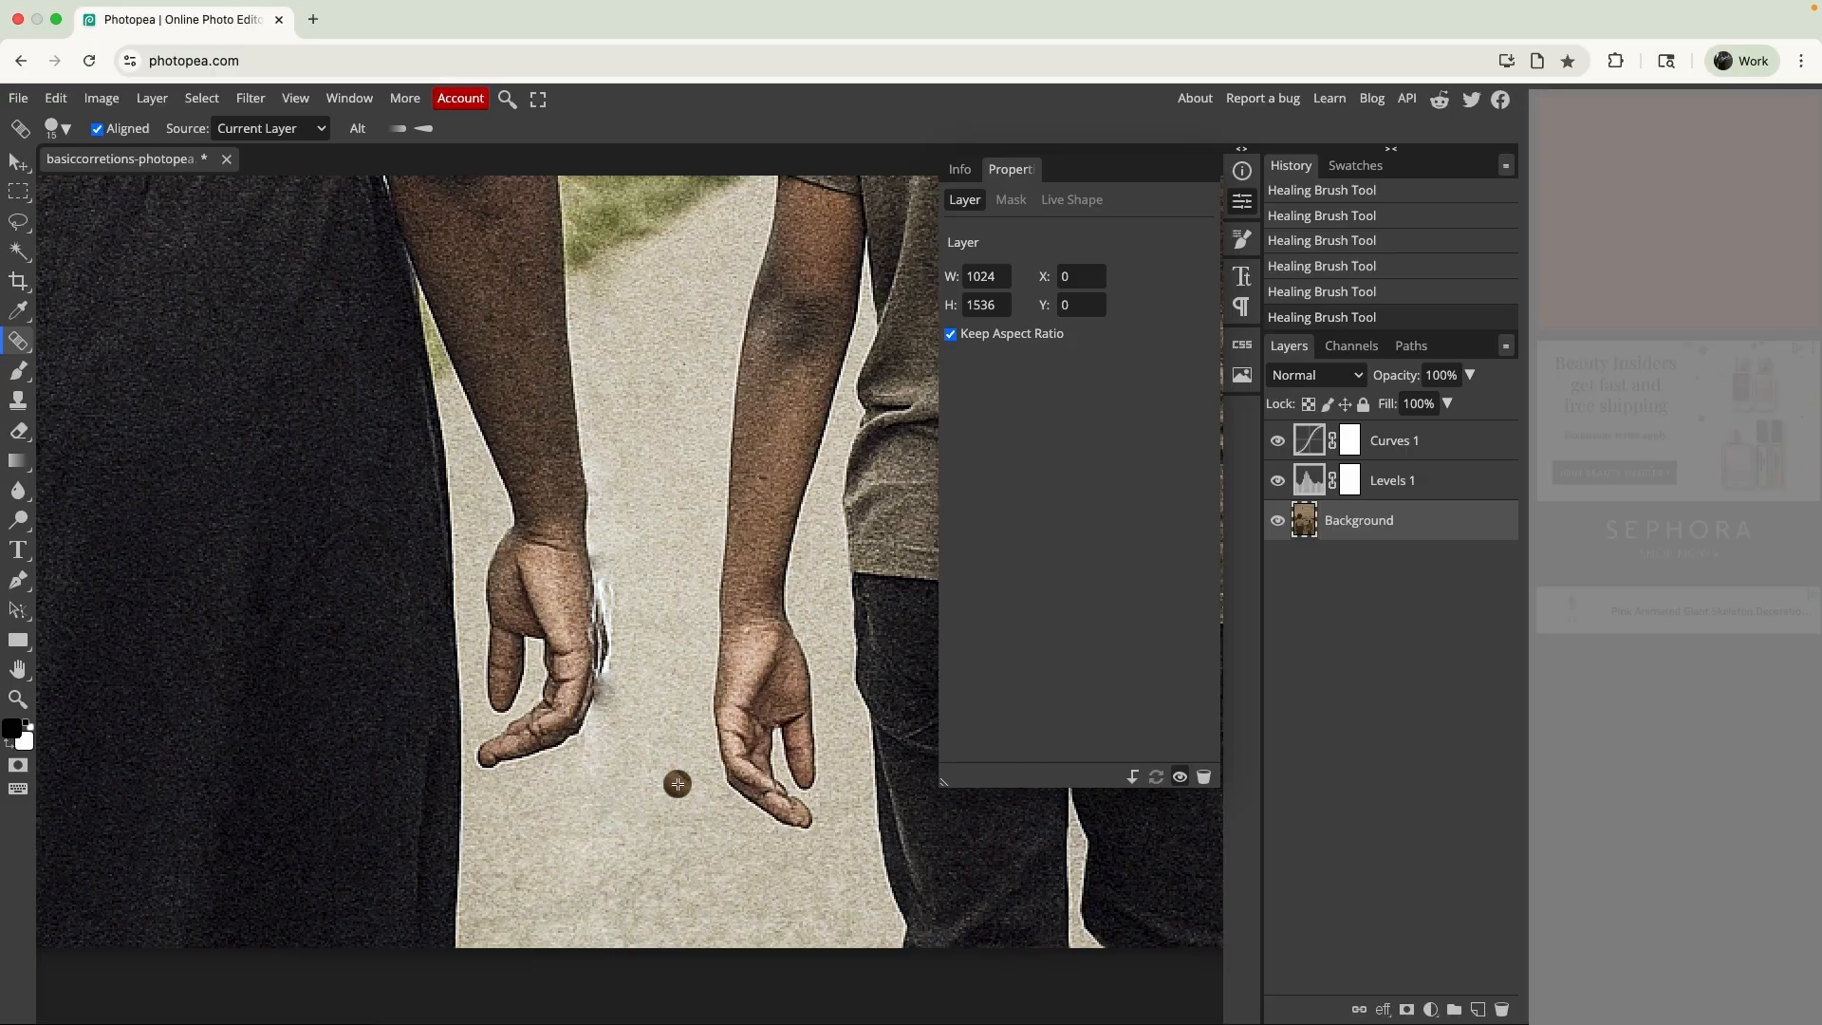
- Undo the last stroke and heal the remaining white crease marks beside the taller person's hand, sampling clean path
scroll(678, 784, "up", 1)
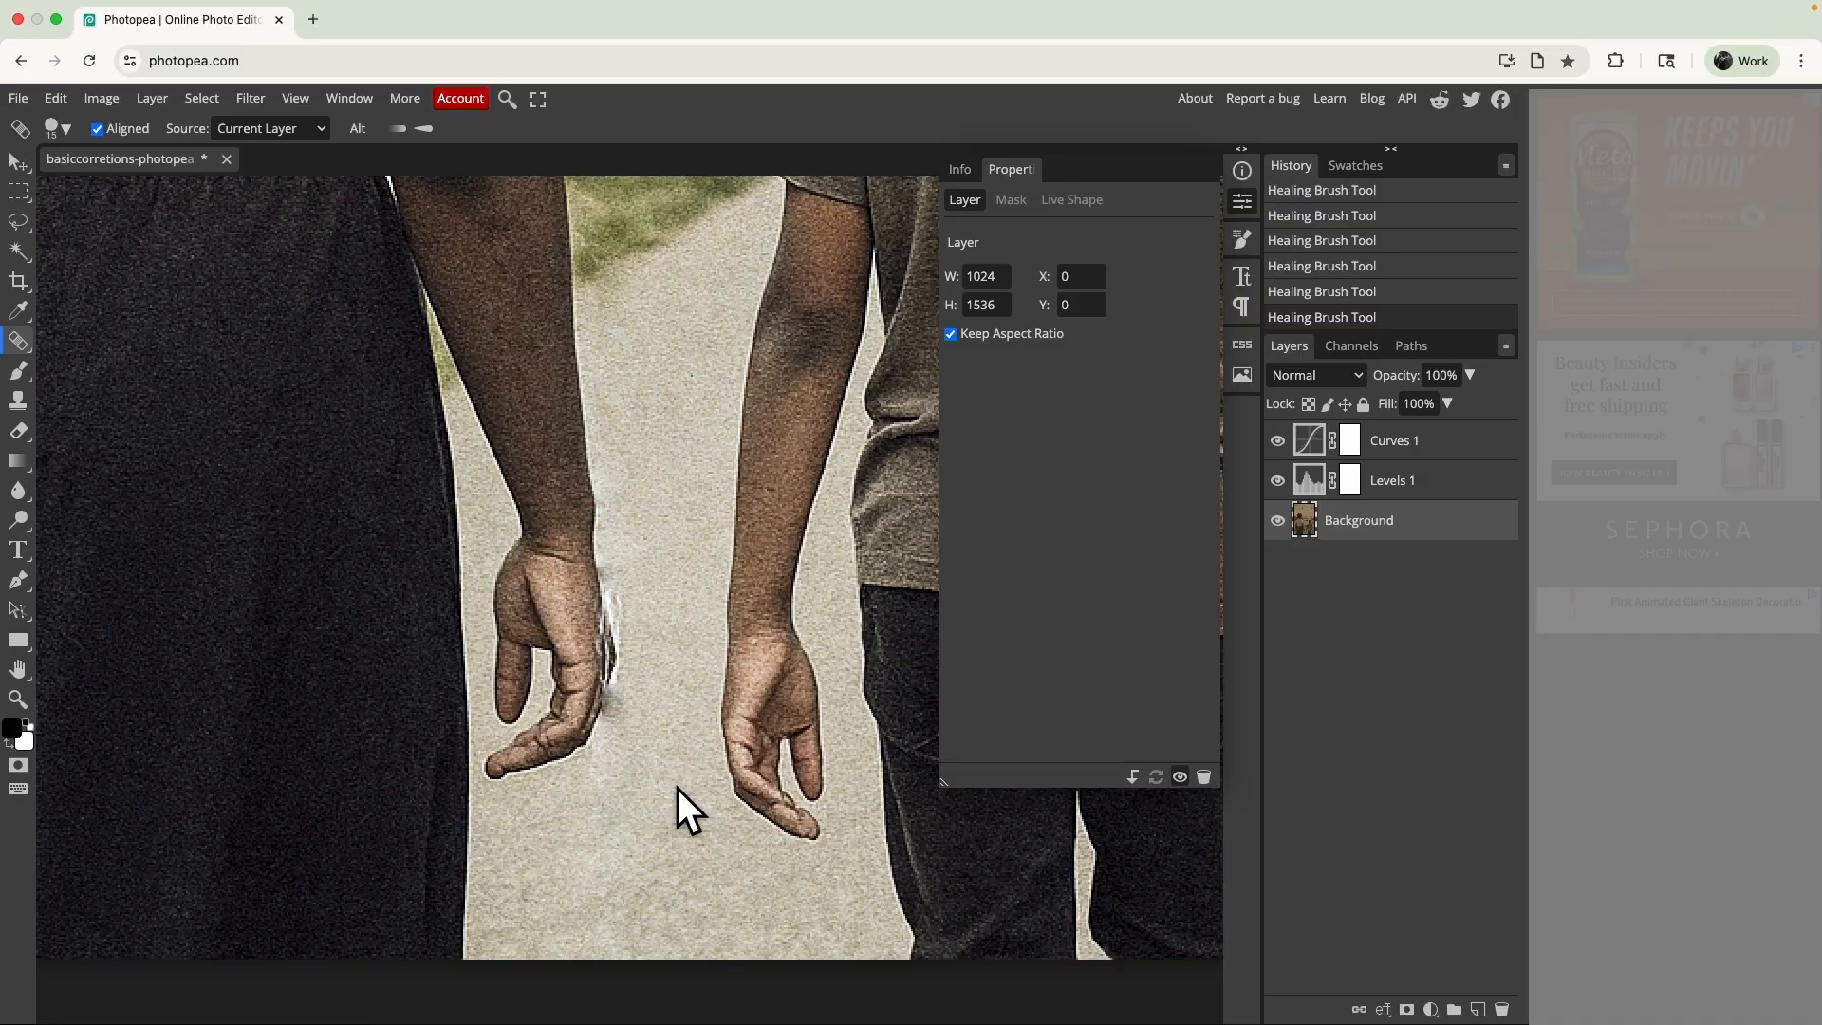
scroll(678, 788, "up", 5)
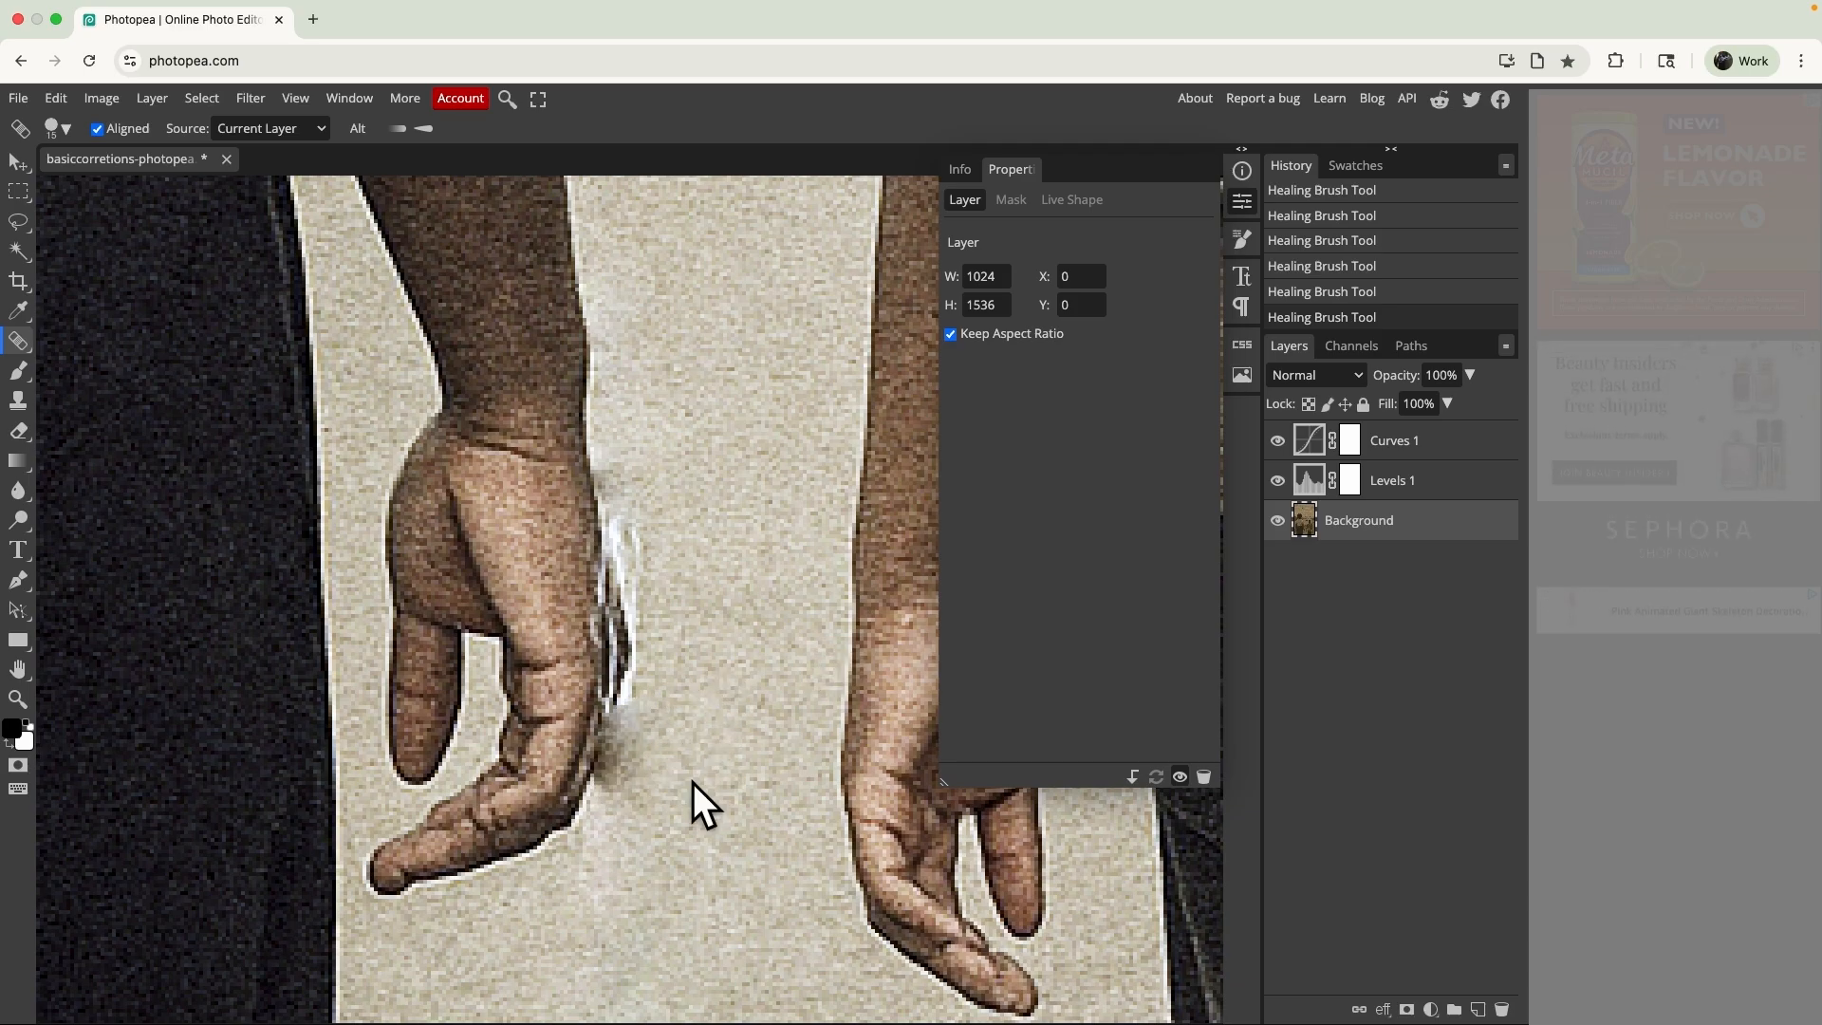
key("super+z")
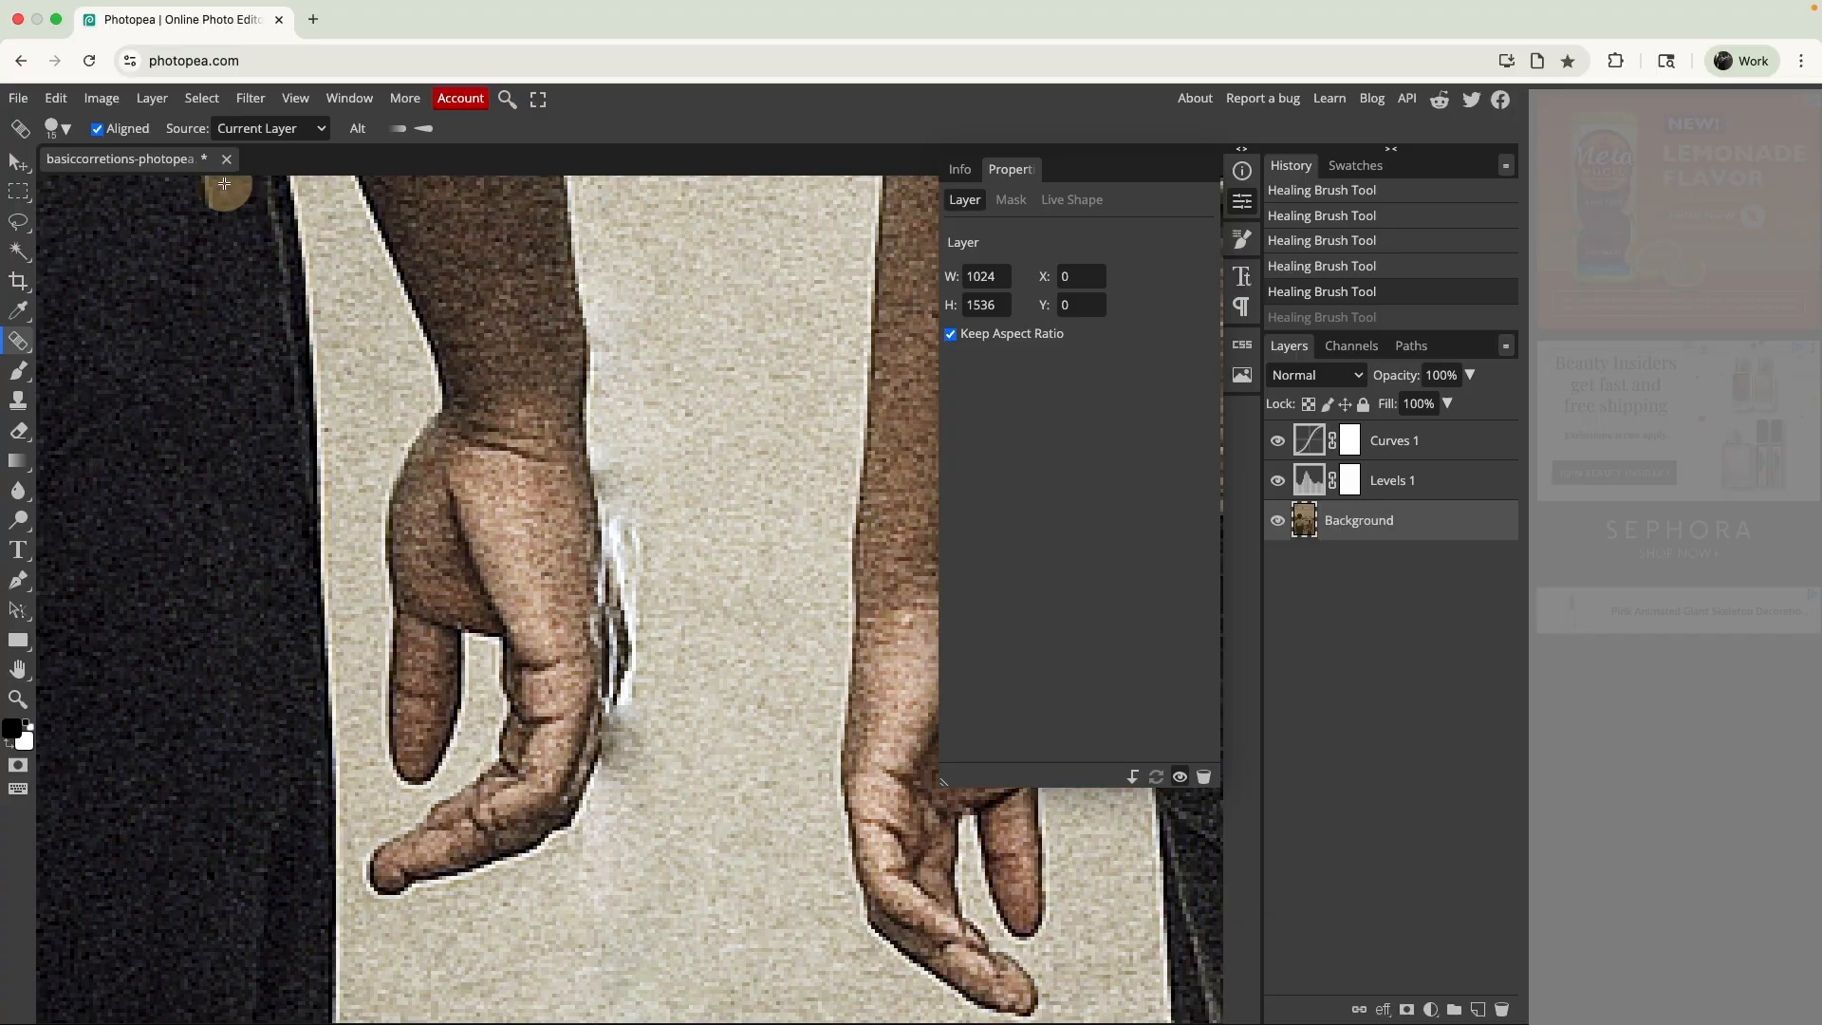
left_click(51, 128)
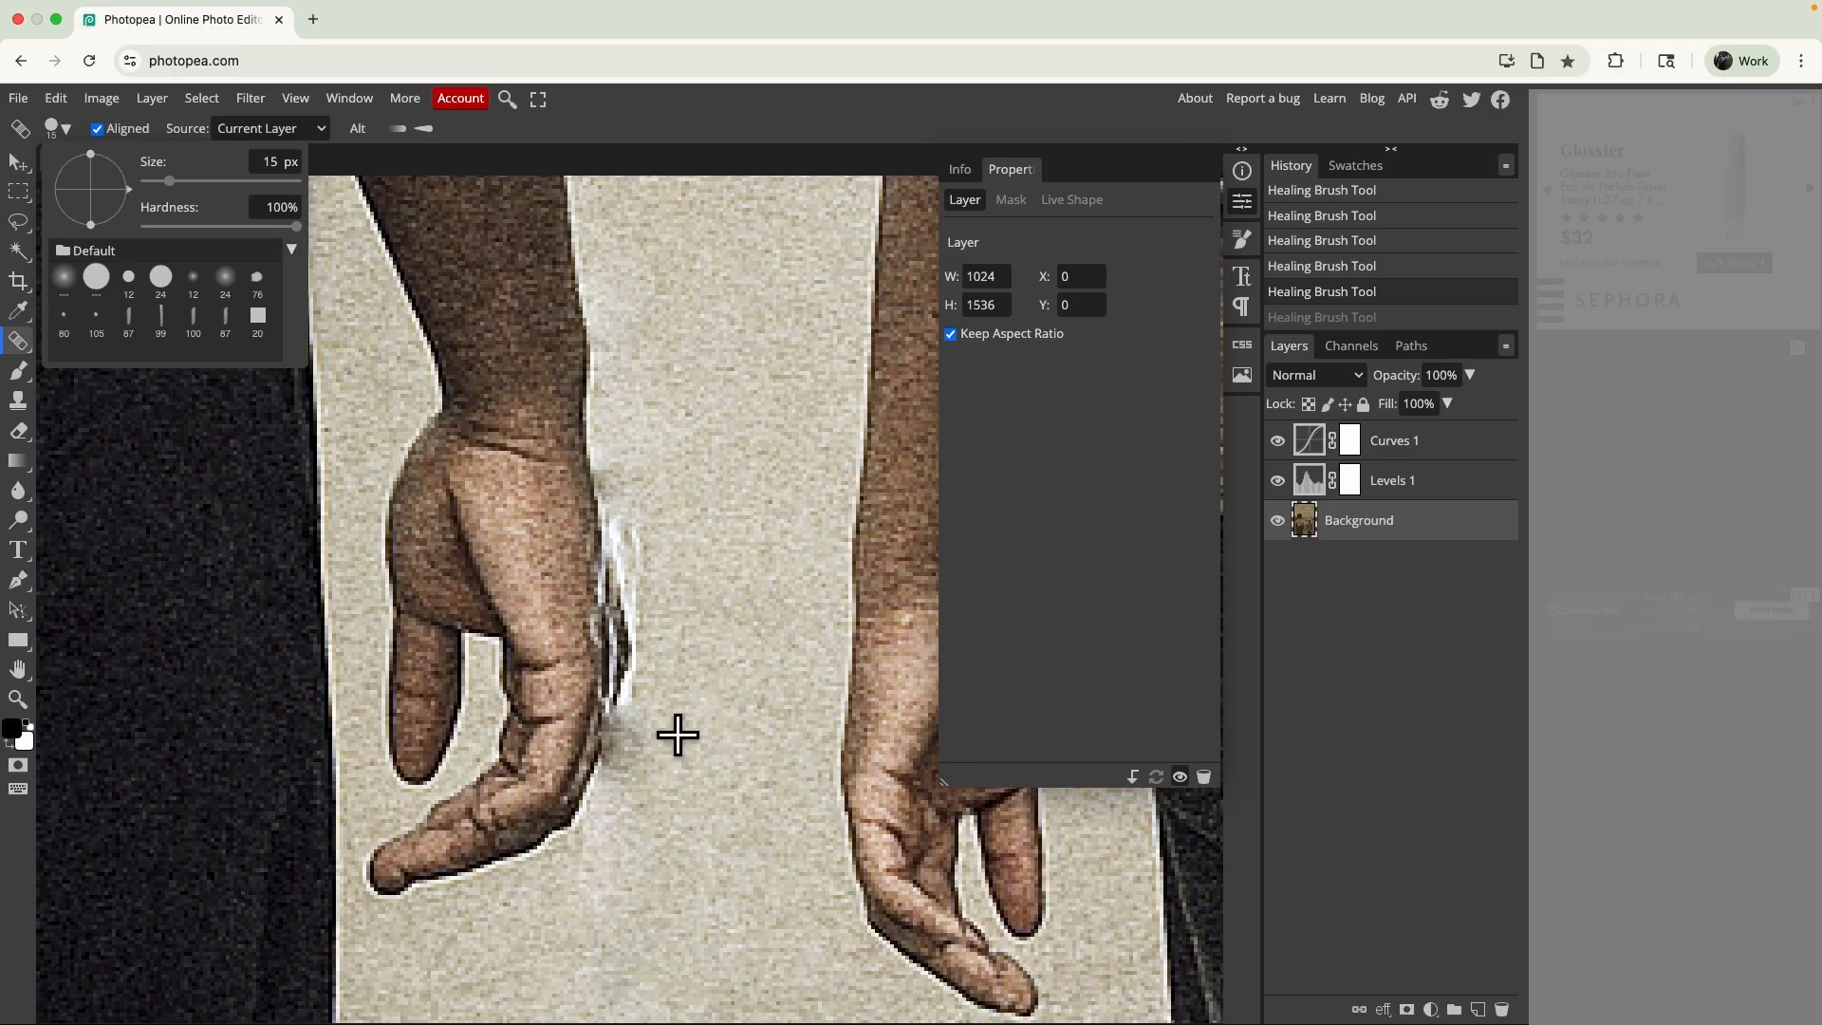
left_click(718, 720, "alt")
left_click_drag(643, 712, 611, 805)
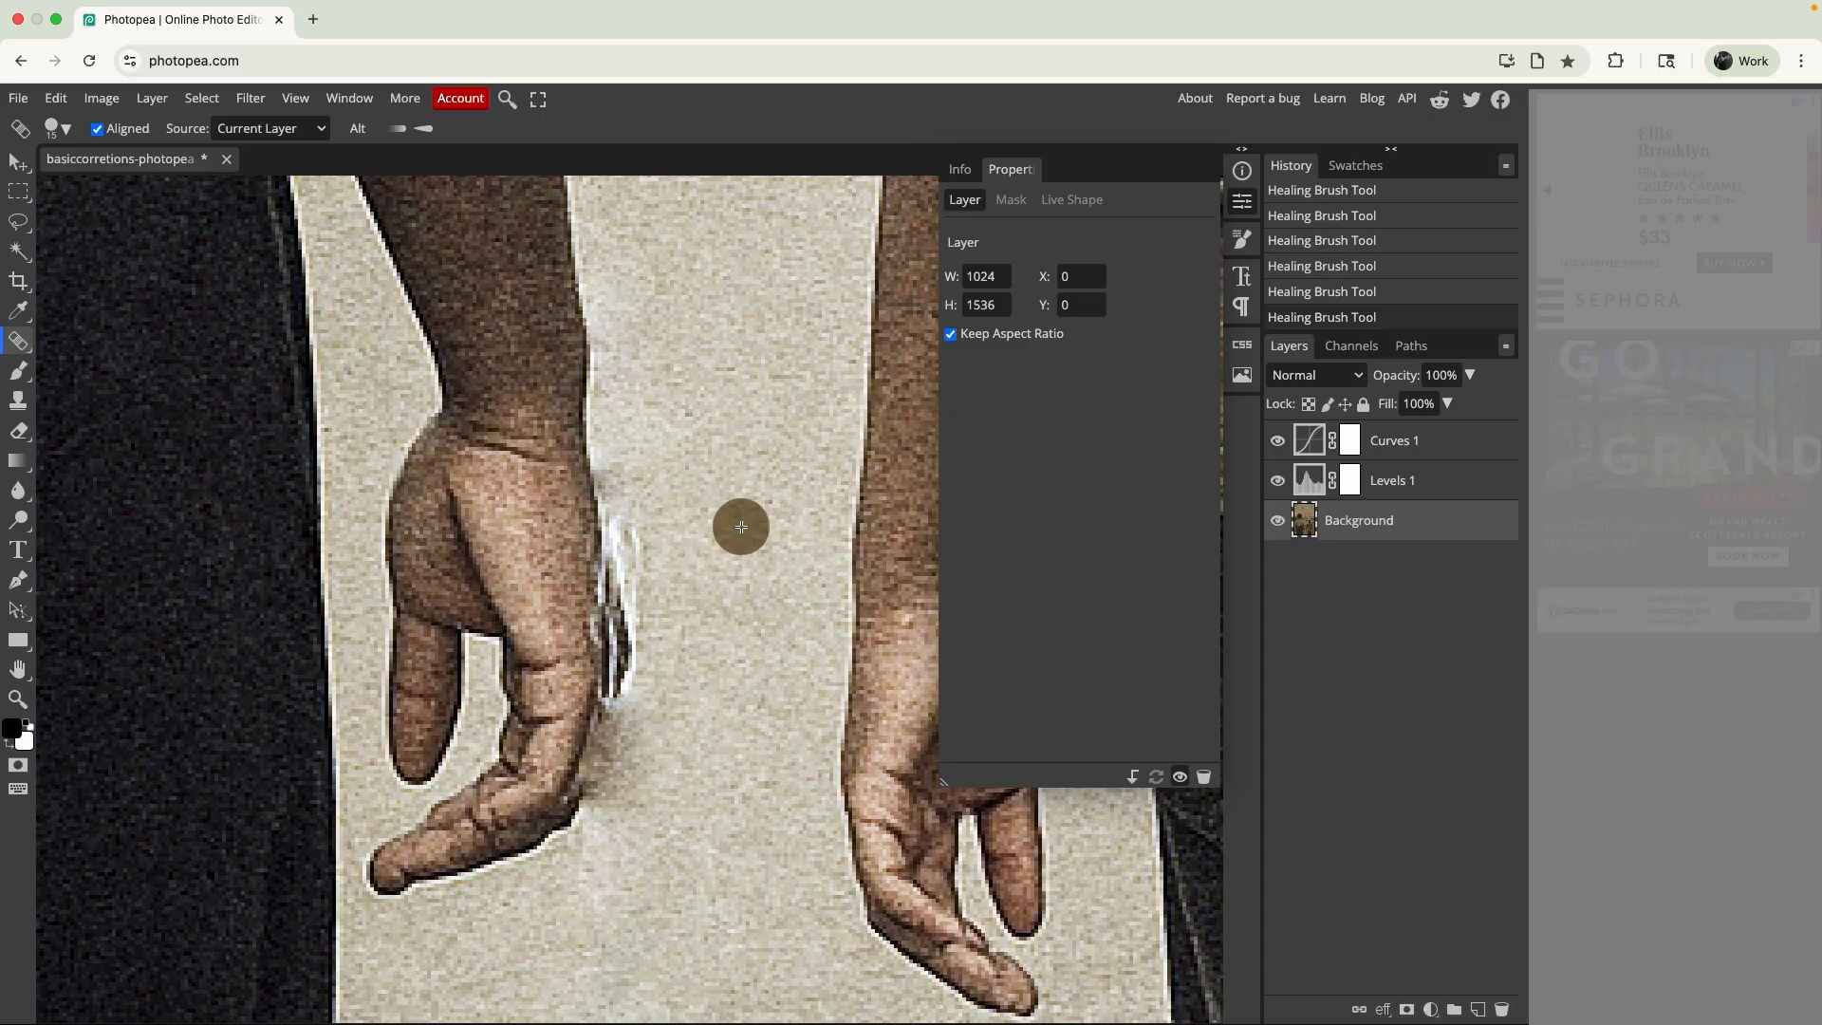
mouse_move(633, 510)
left_mouse_down()
mouse_move(645, 707)
mouse_move(623, 539)
mouse_move(624, 644)
mouse_move(645, 754)
left_mouse_up()
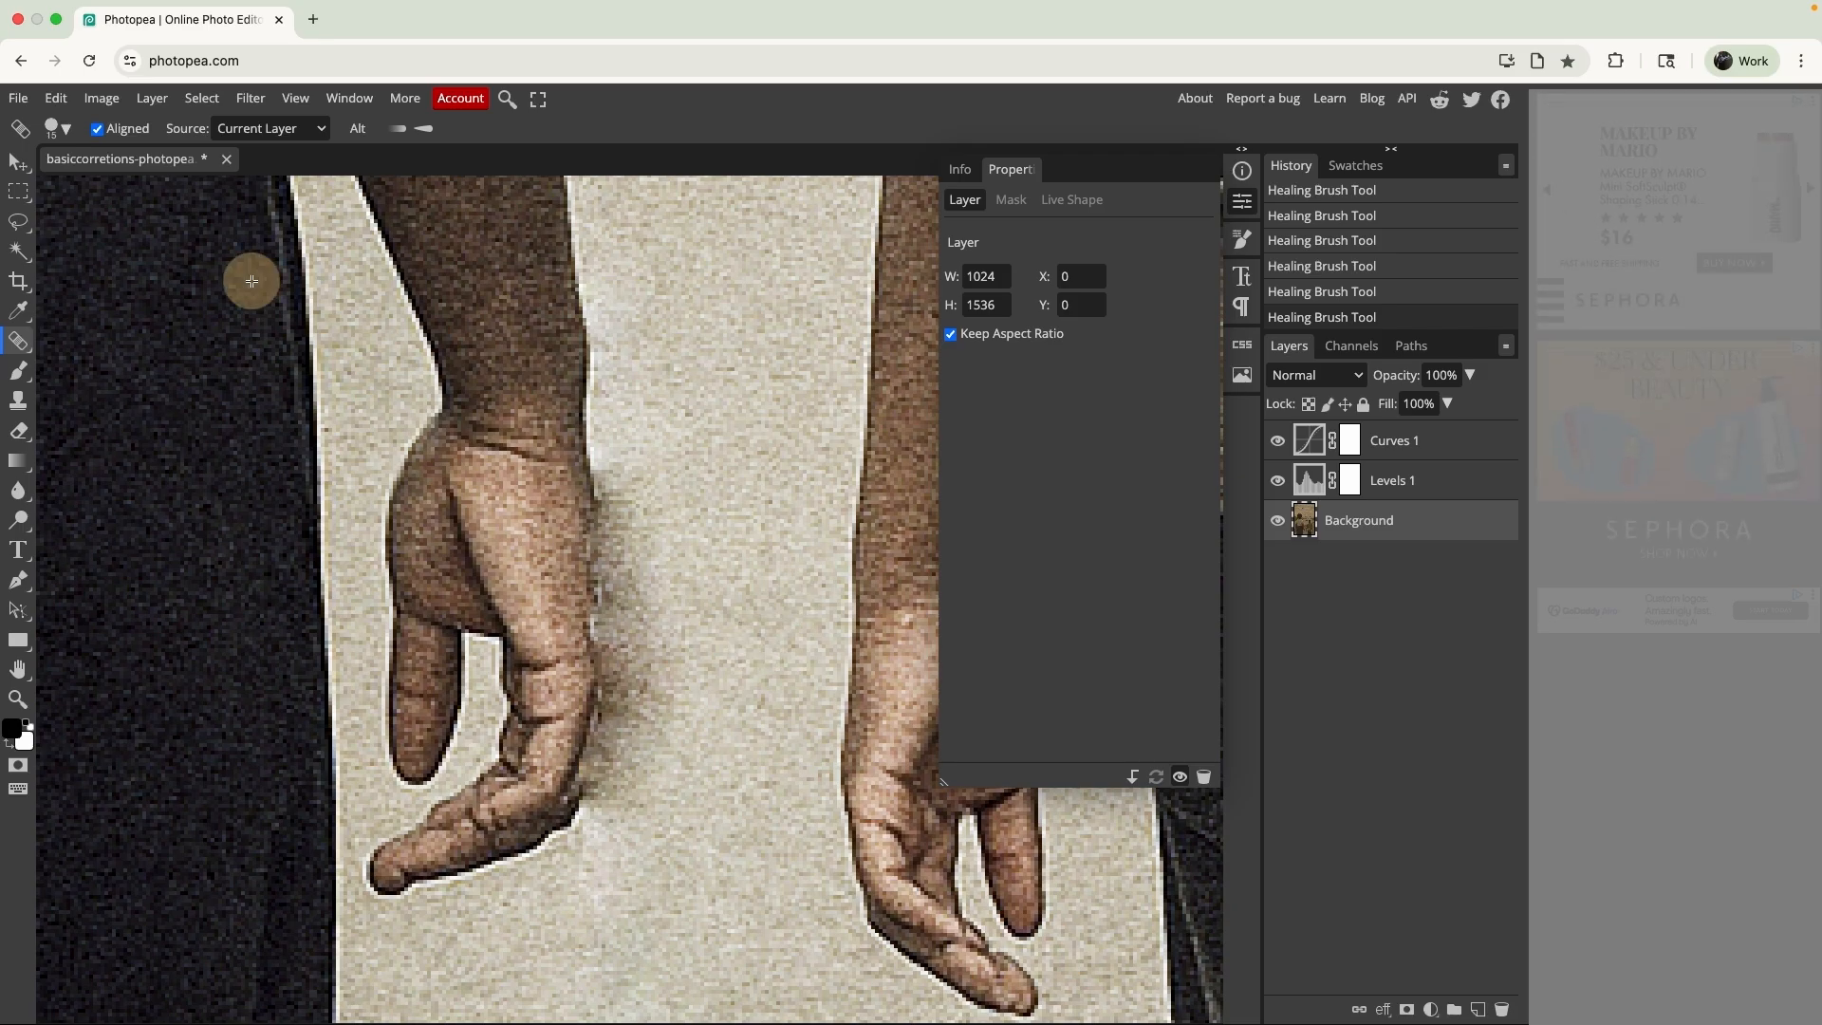
- Try to remove the dark smudge beside the hand with Magic Replace, and clear the selection
left_click(17, 342)
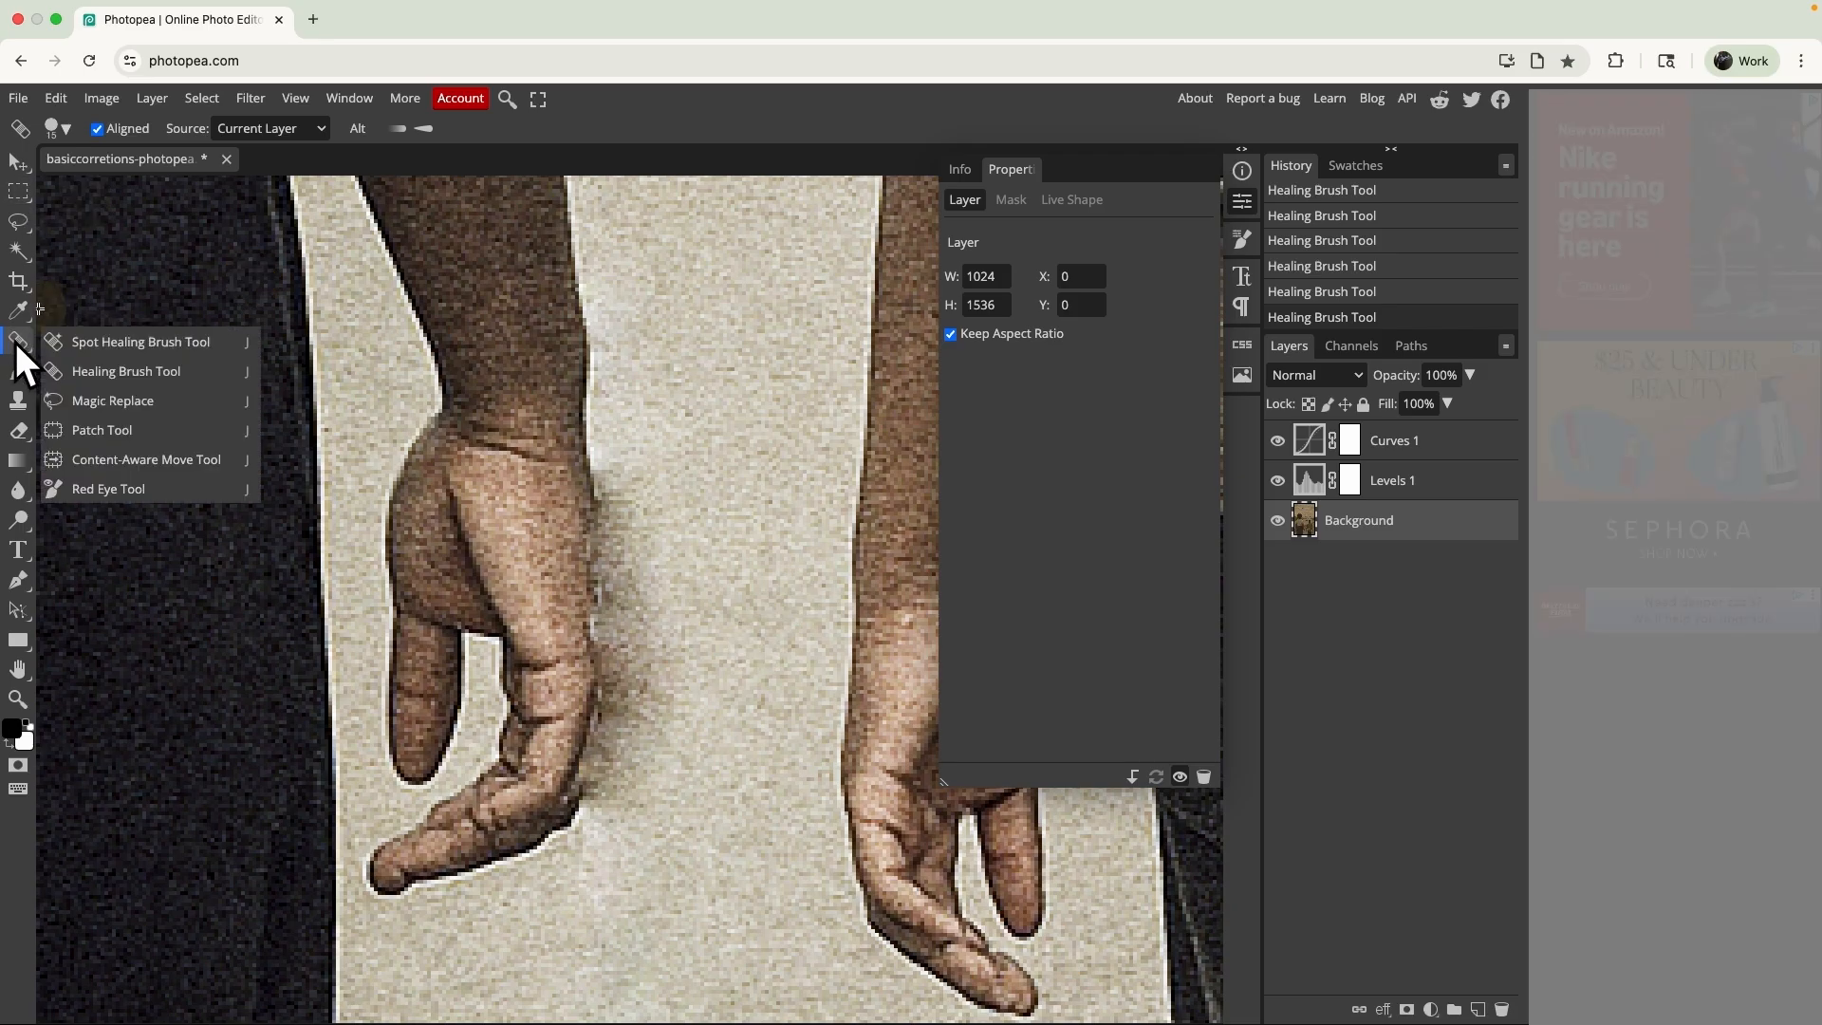
left_click(99, 400)
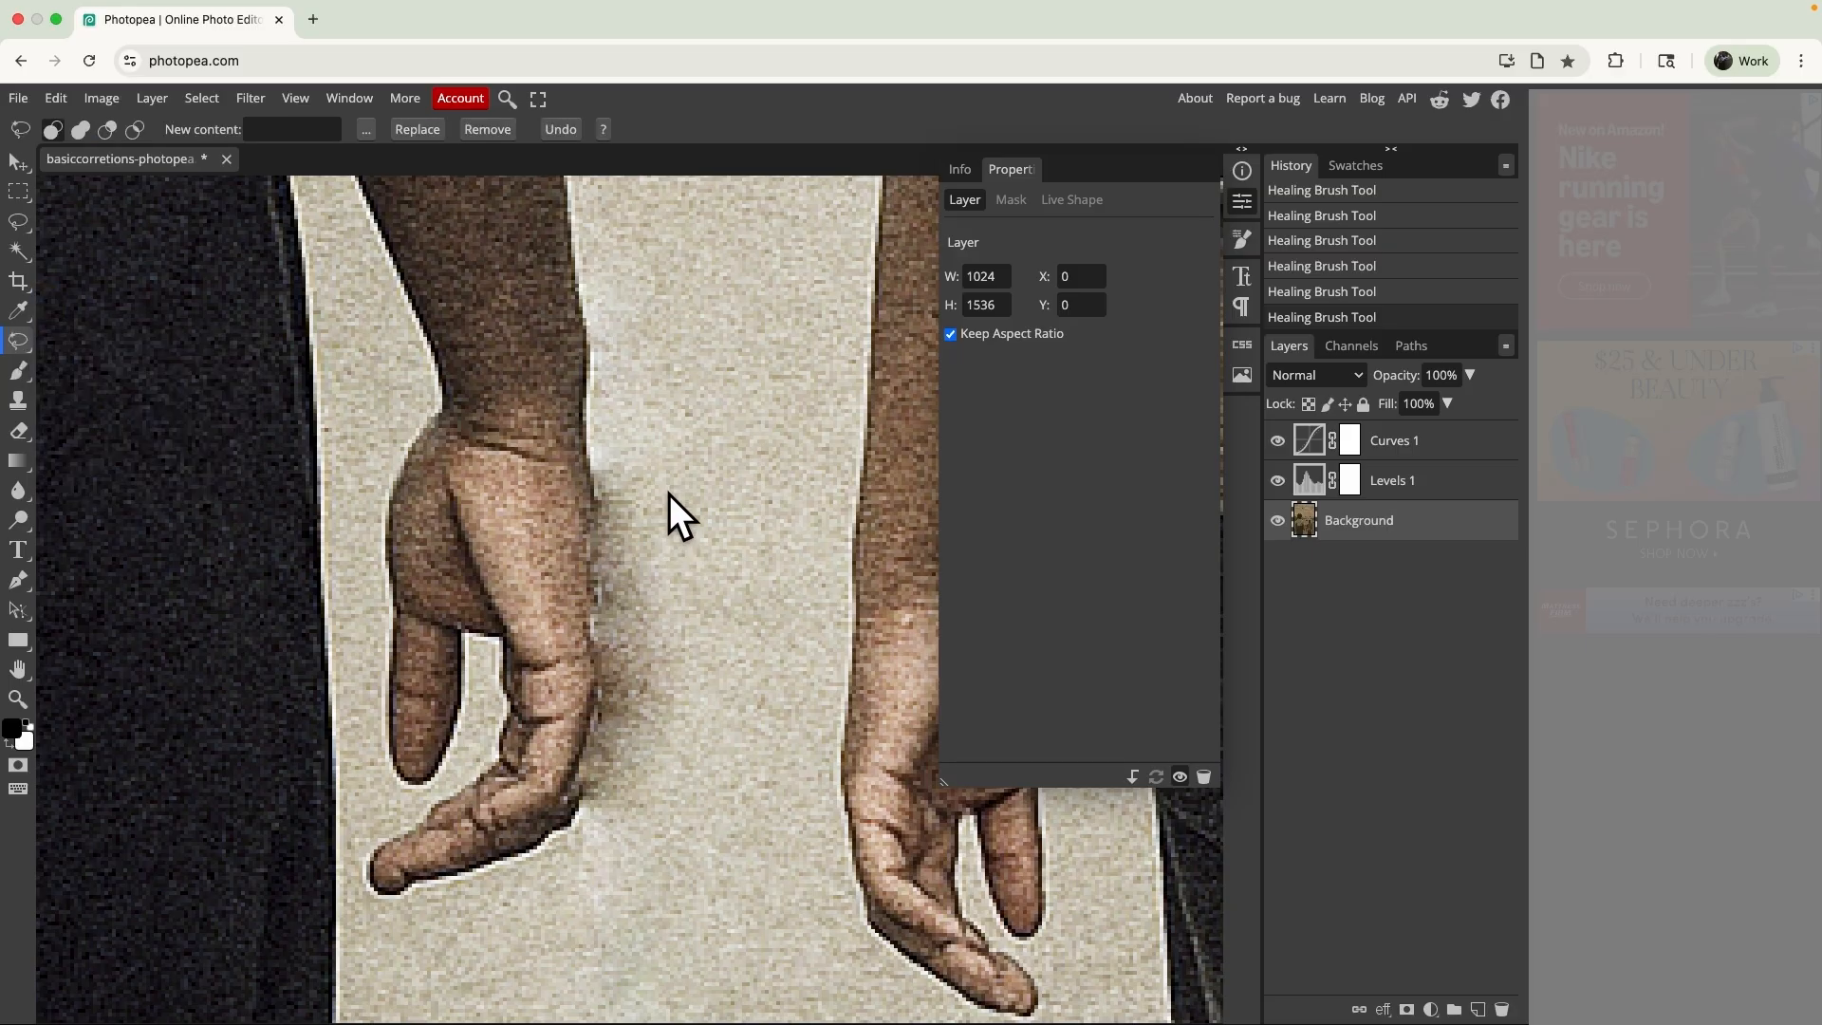
left_click(326, 128)
left_click(488, 129)
left_click_drag(639, 476, 634, 475)
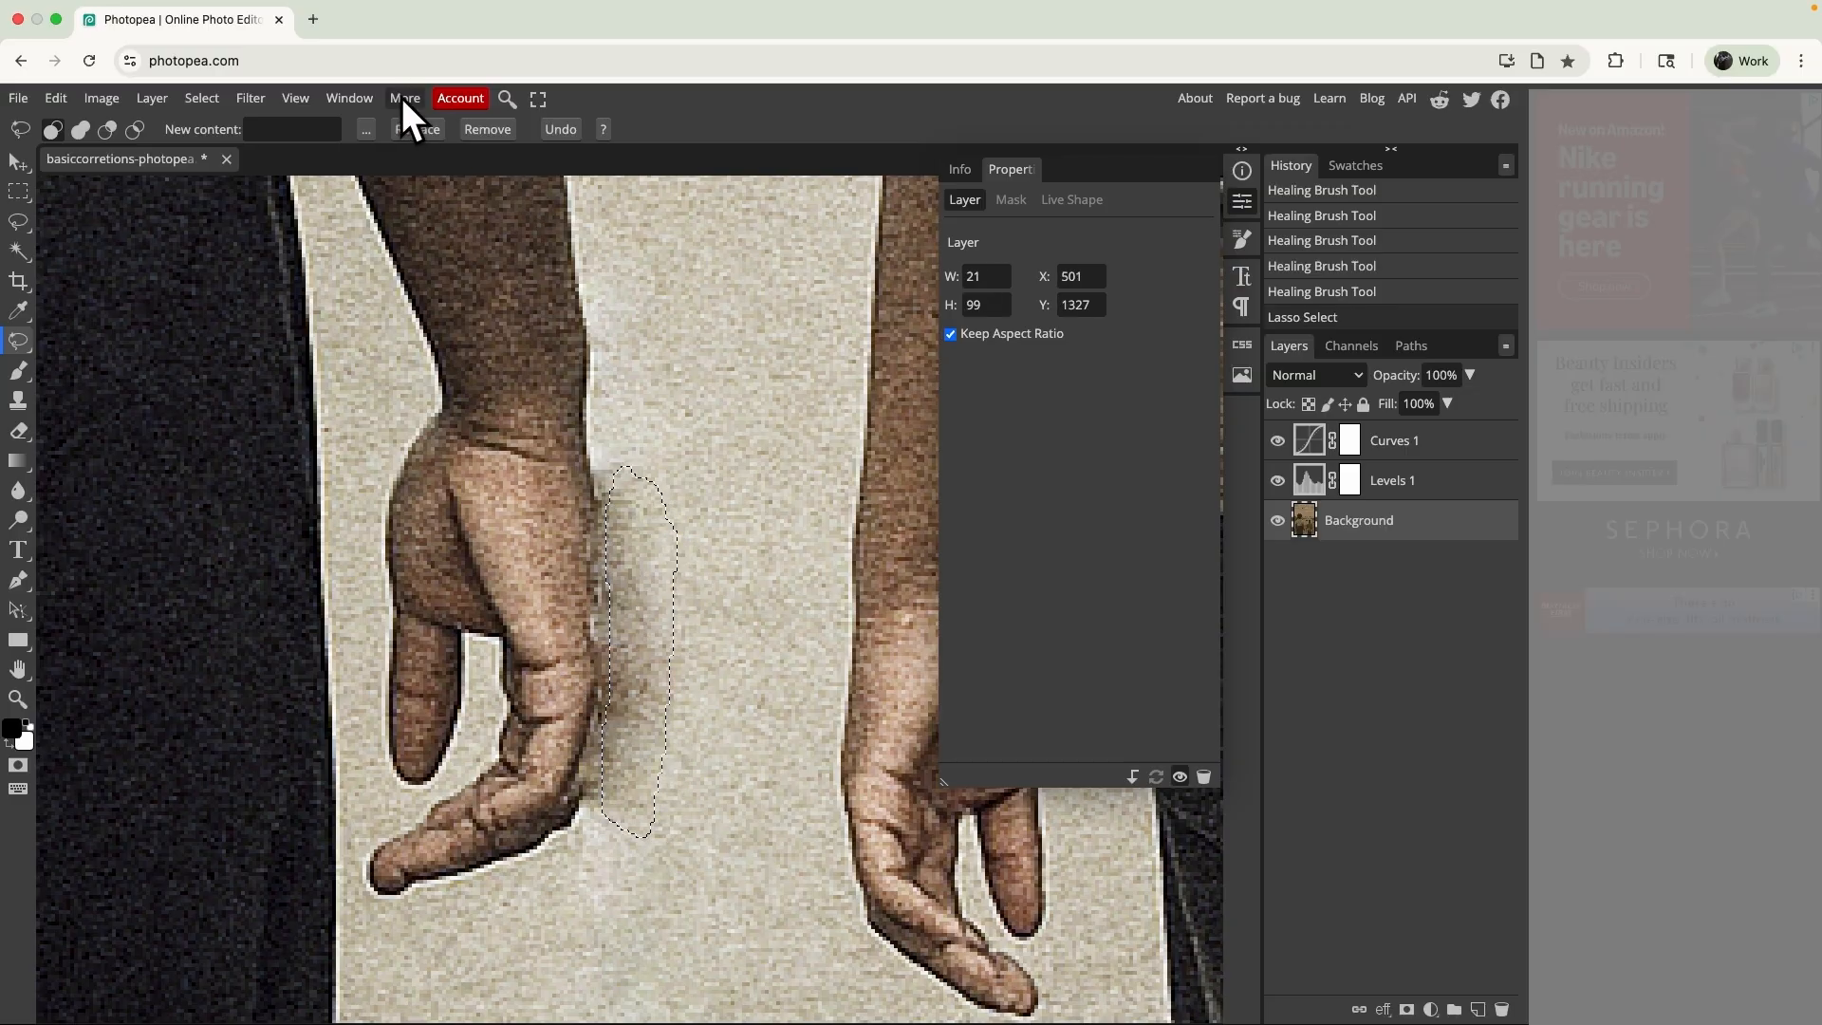
left_click(484, 129)
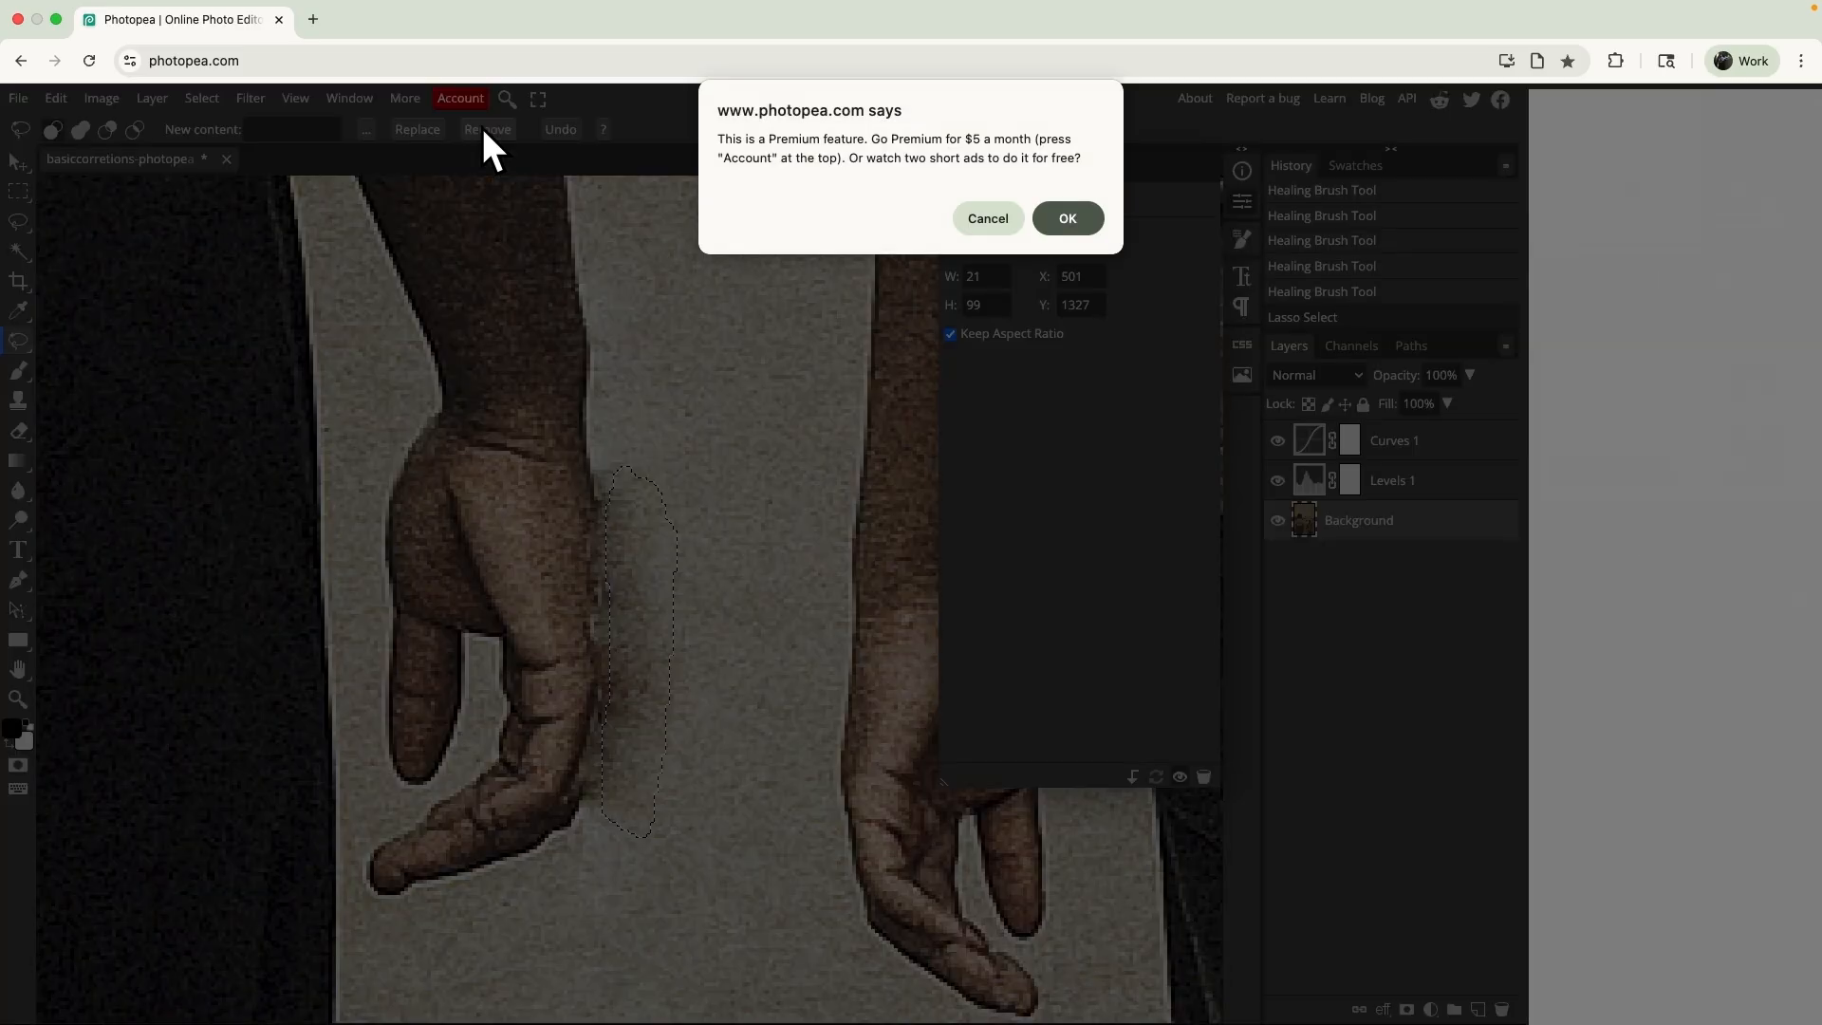
left_click(1003, 224)
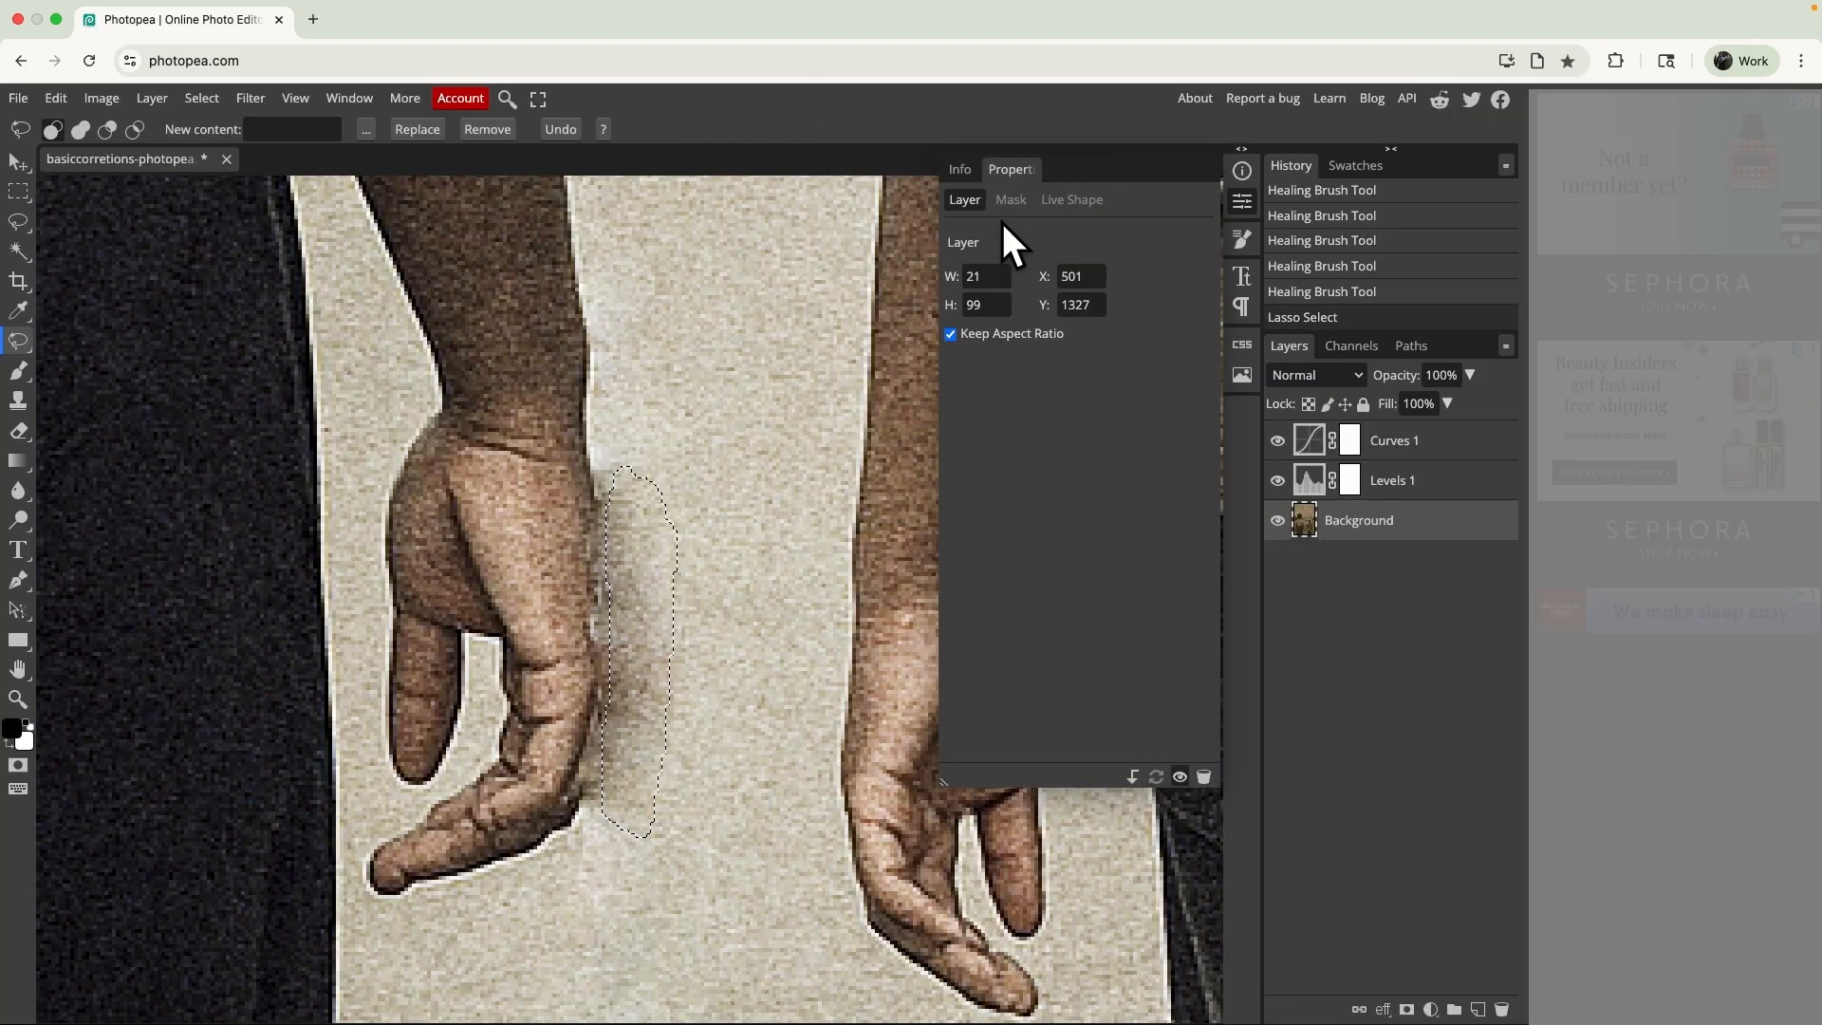
left_click(767, 438)
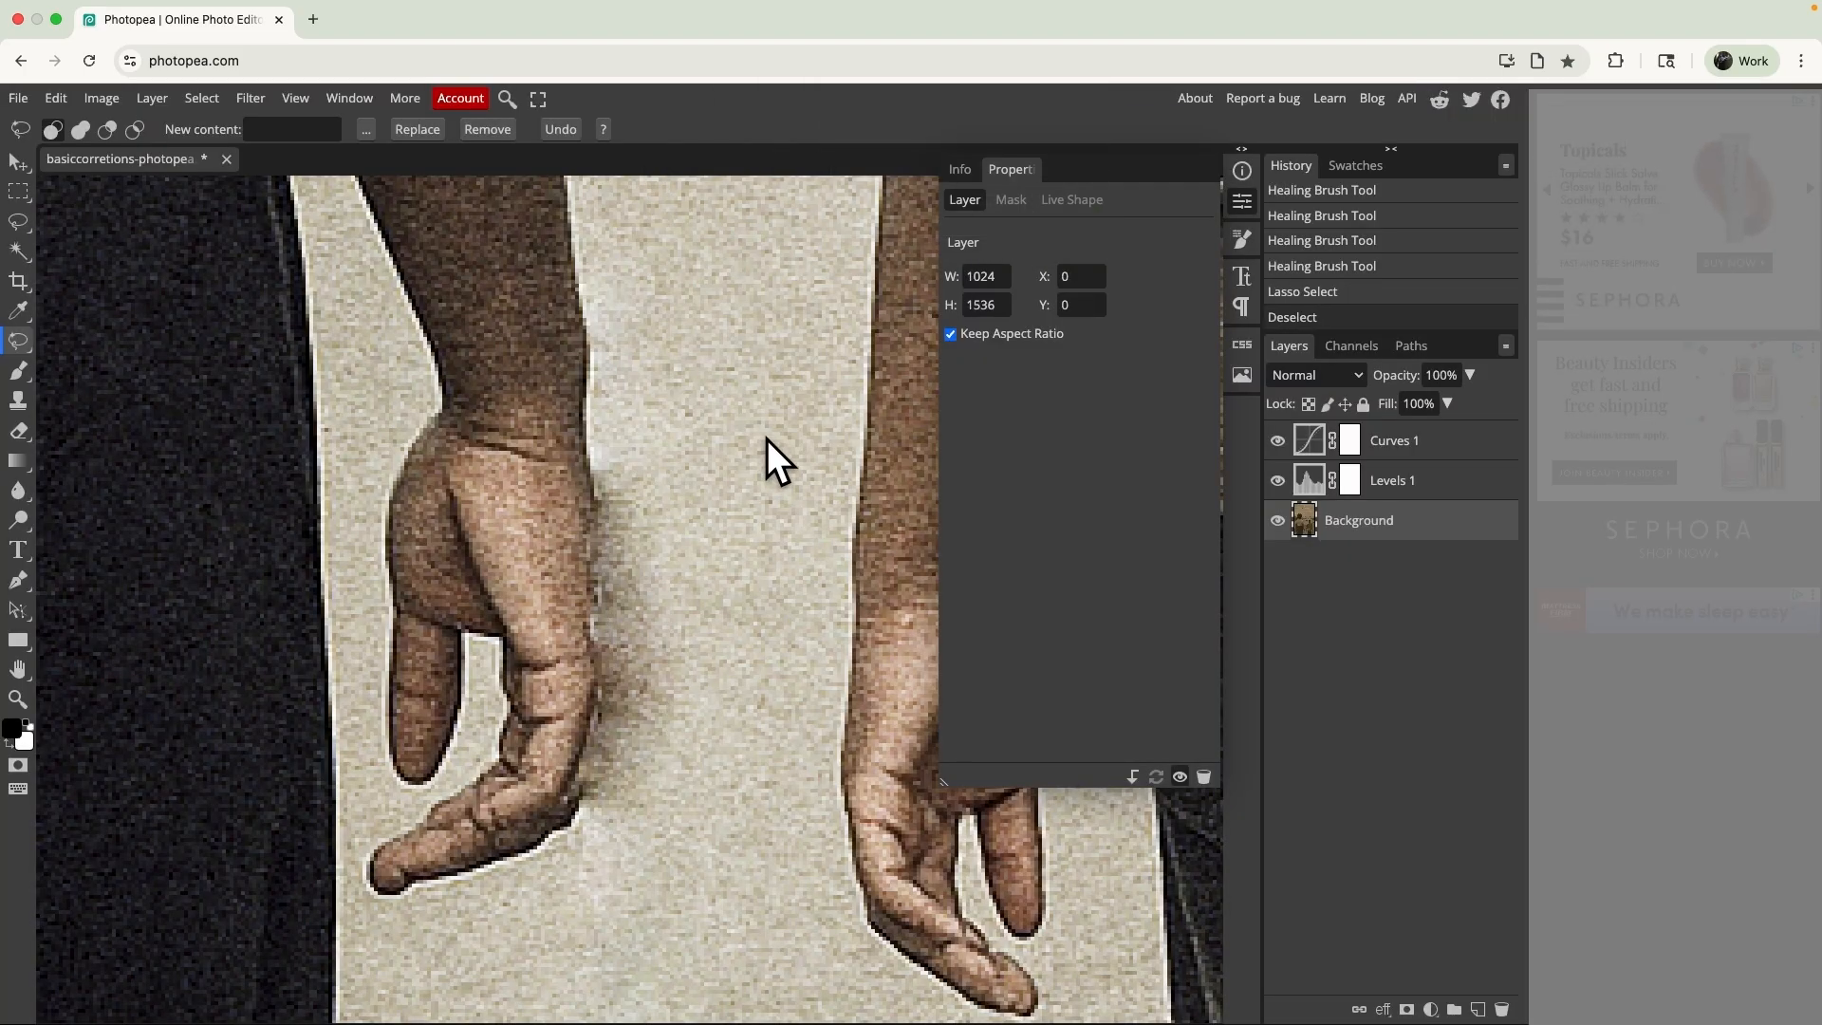
- Try to patch the dark smudge beside the taller person's hand with clean path texture, and clear the selection
right_click(19, 343)
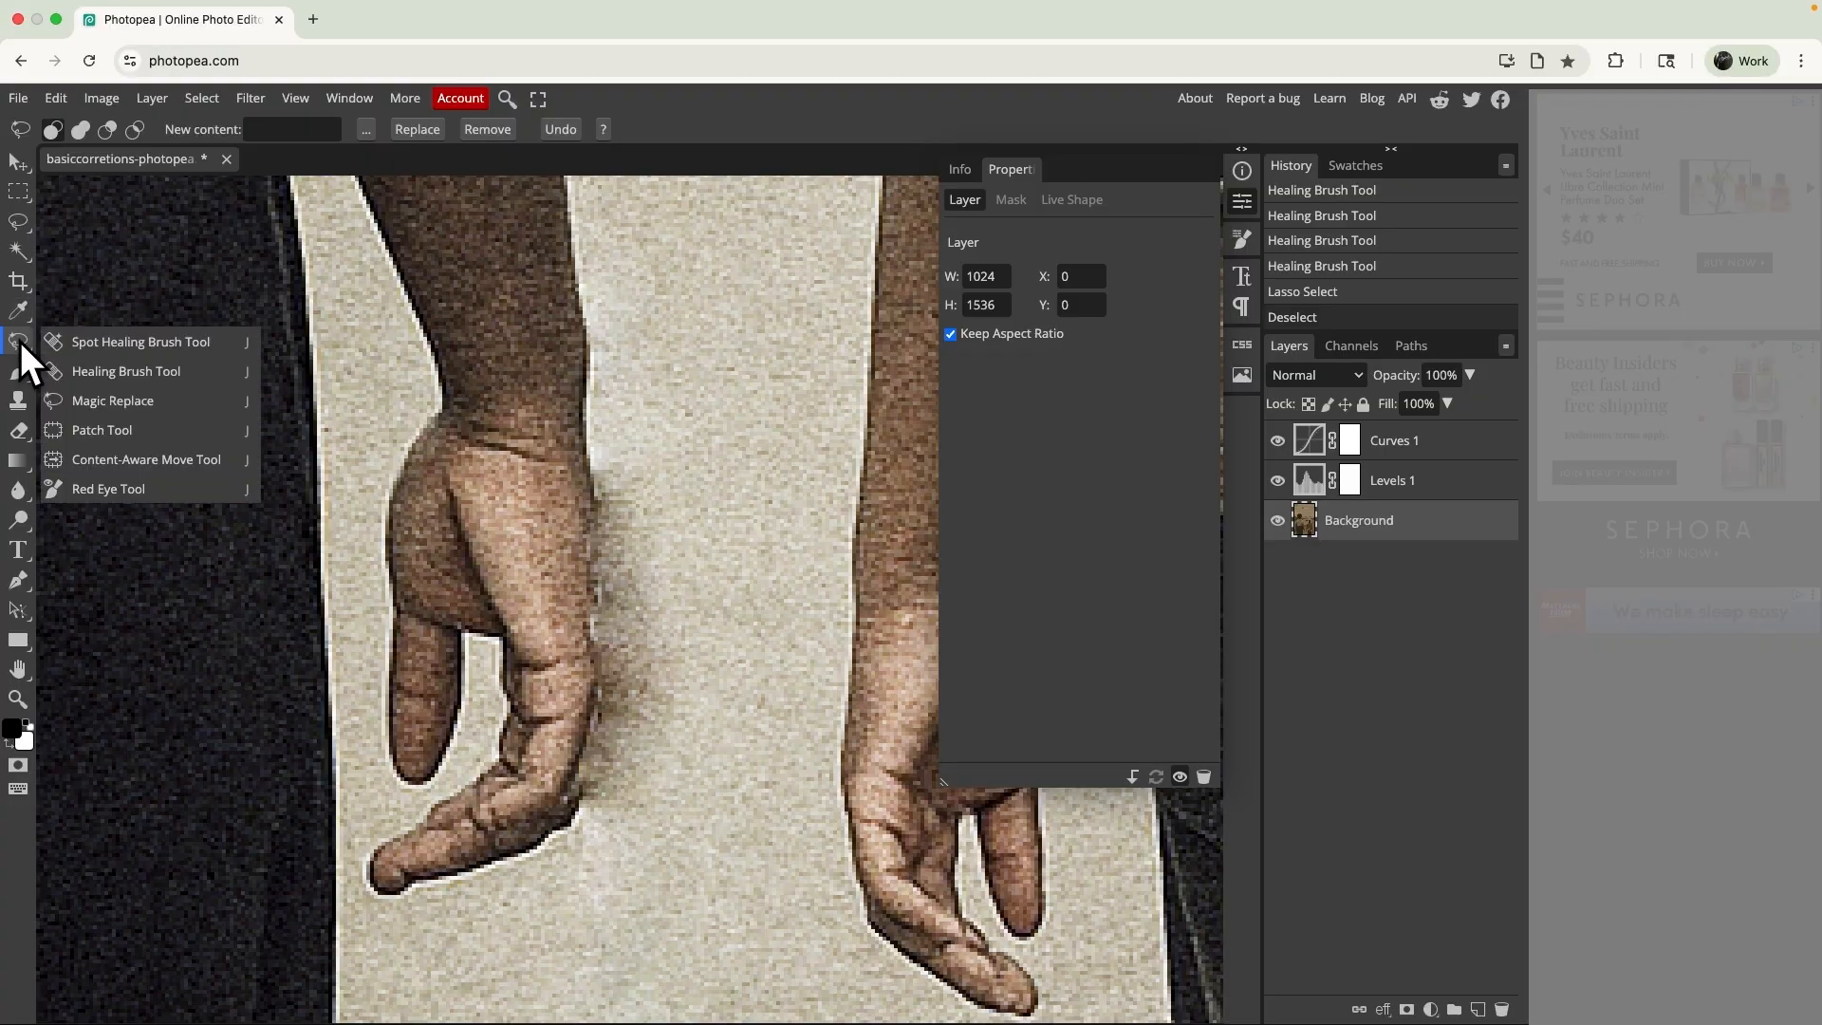
left_click(94, 430)
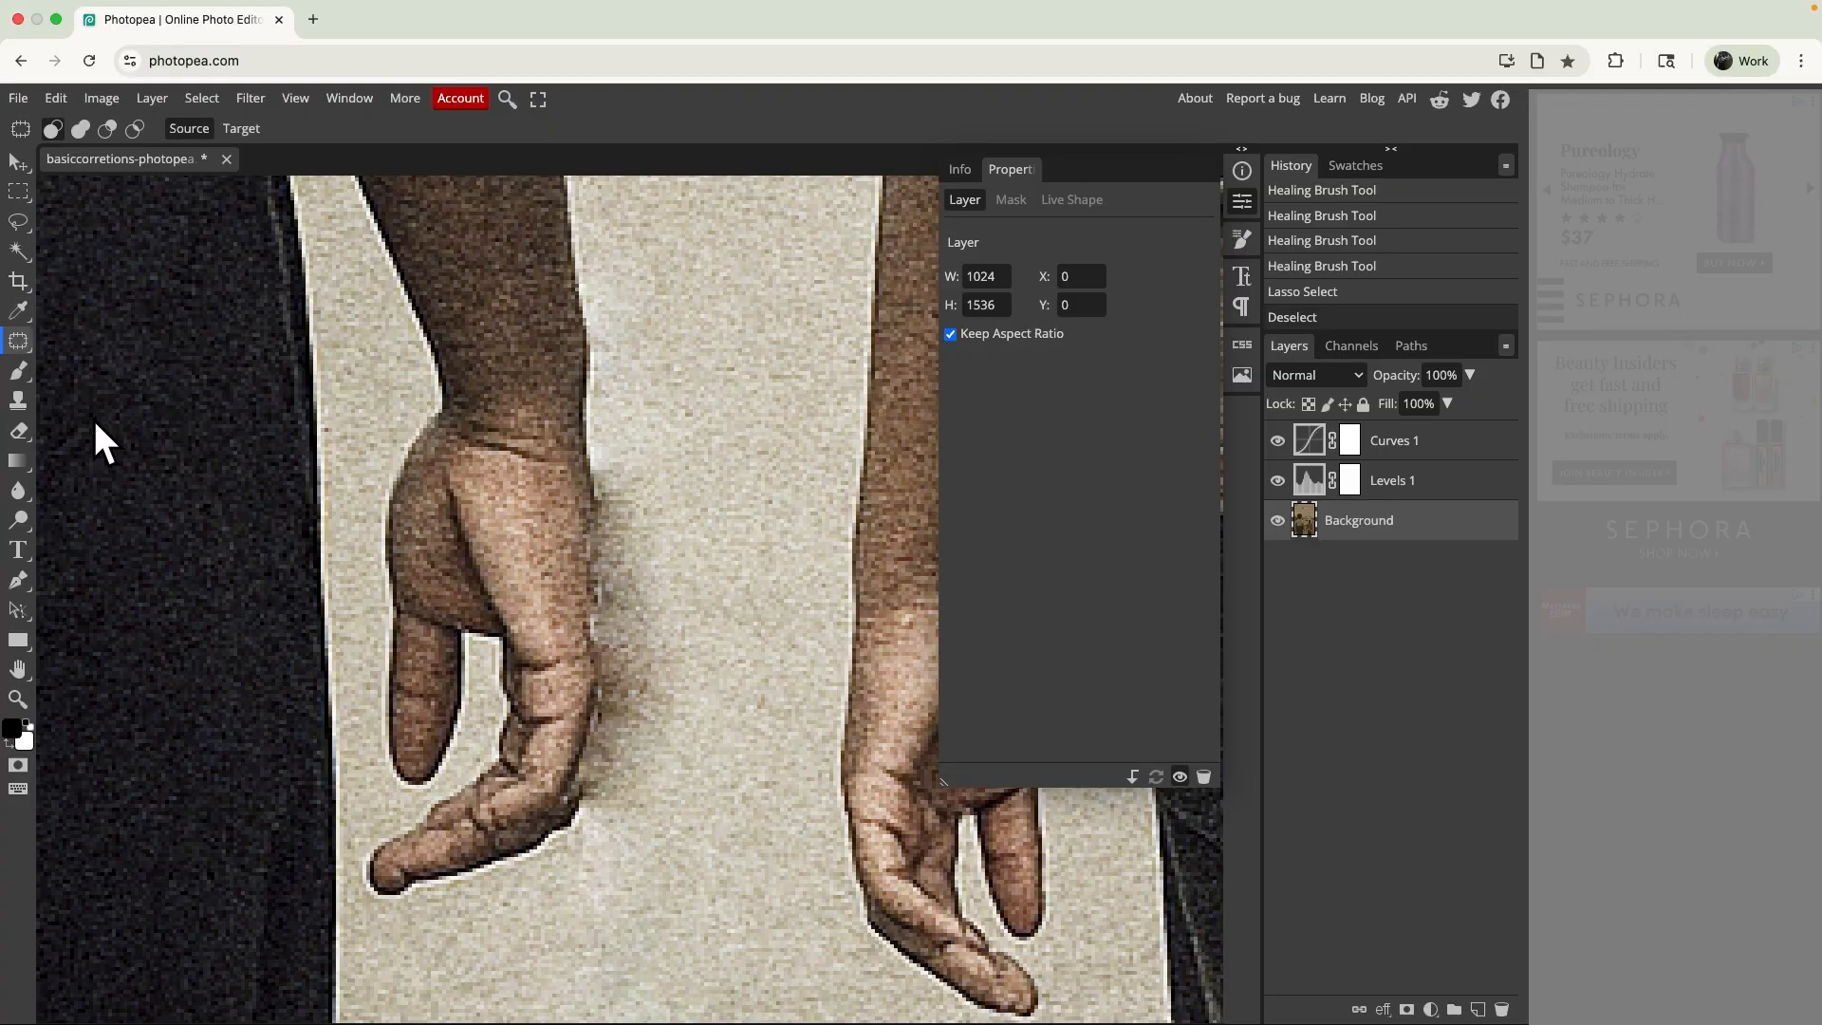
left_click_drag(610, 468, 606, 590)
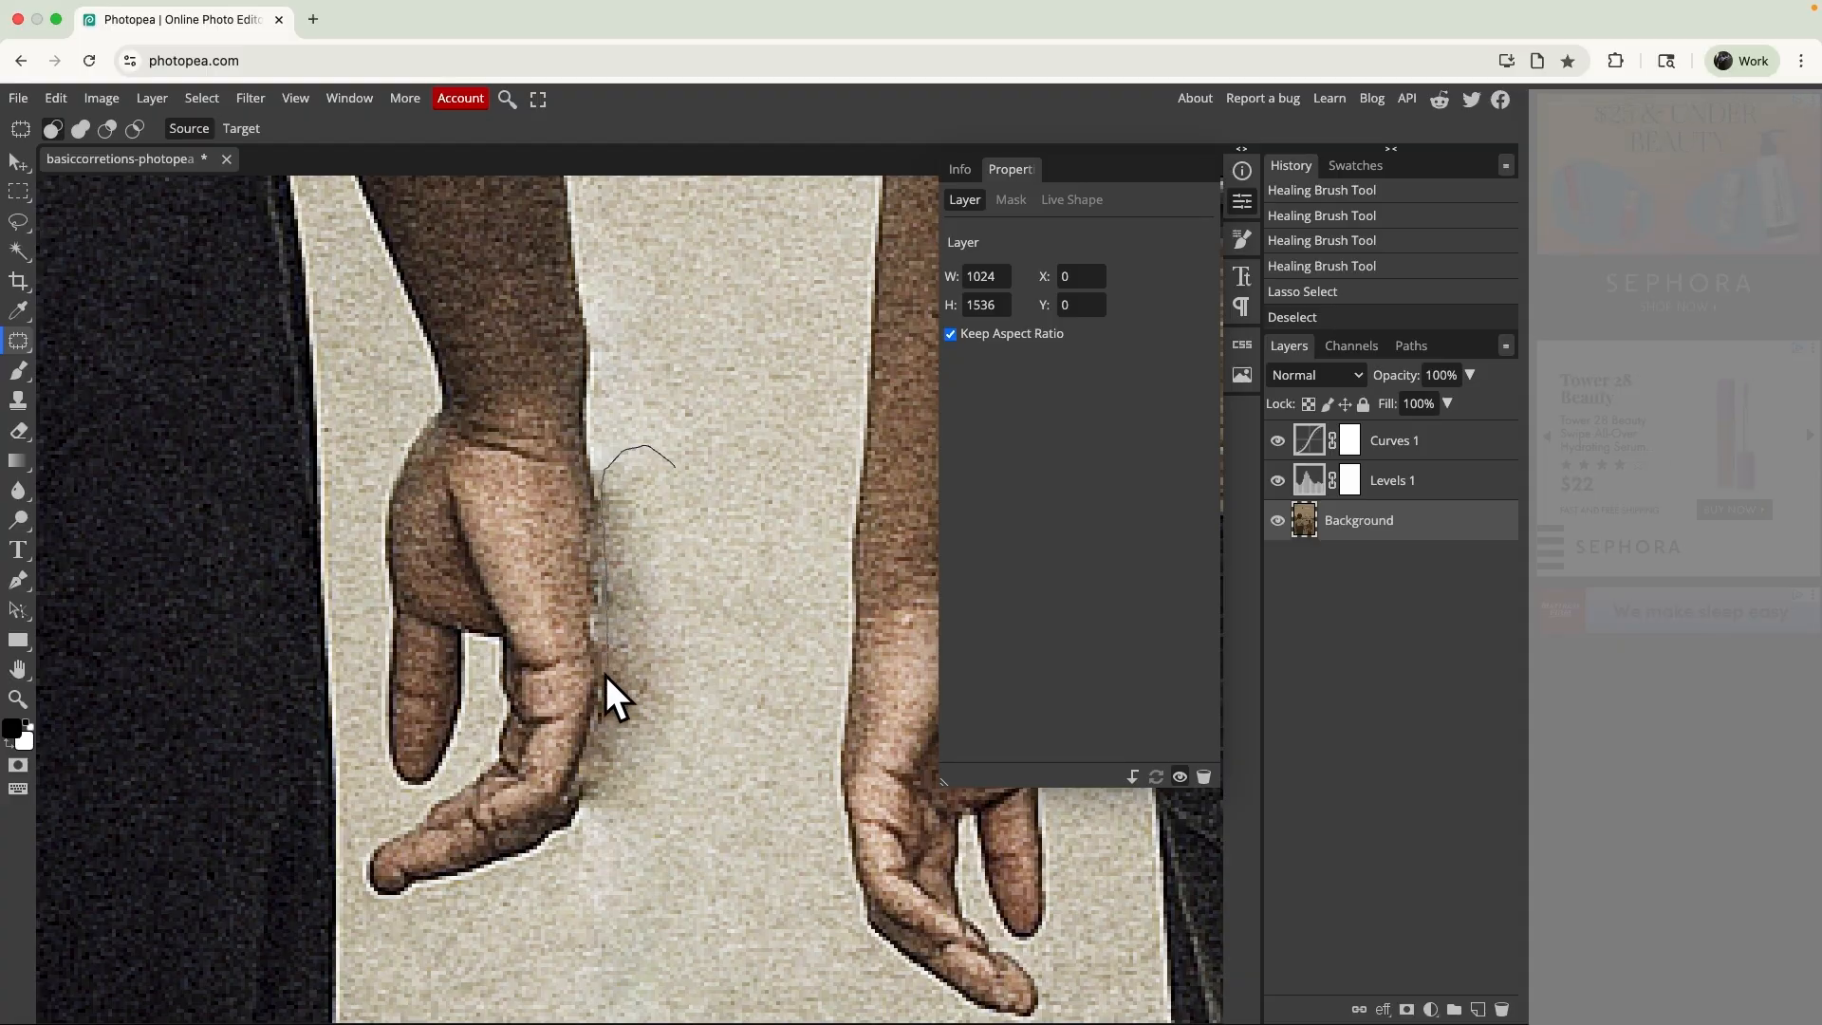
mouse_move(605, 674)
left_mouse_down()
mouse_move(588, 789)
mouse_move(605, 812)
mouse_move(687, 774)
mouse_move(692, 573)
left_mouse_up()
left_click_drag(670, 463, 670, 463)
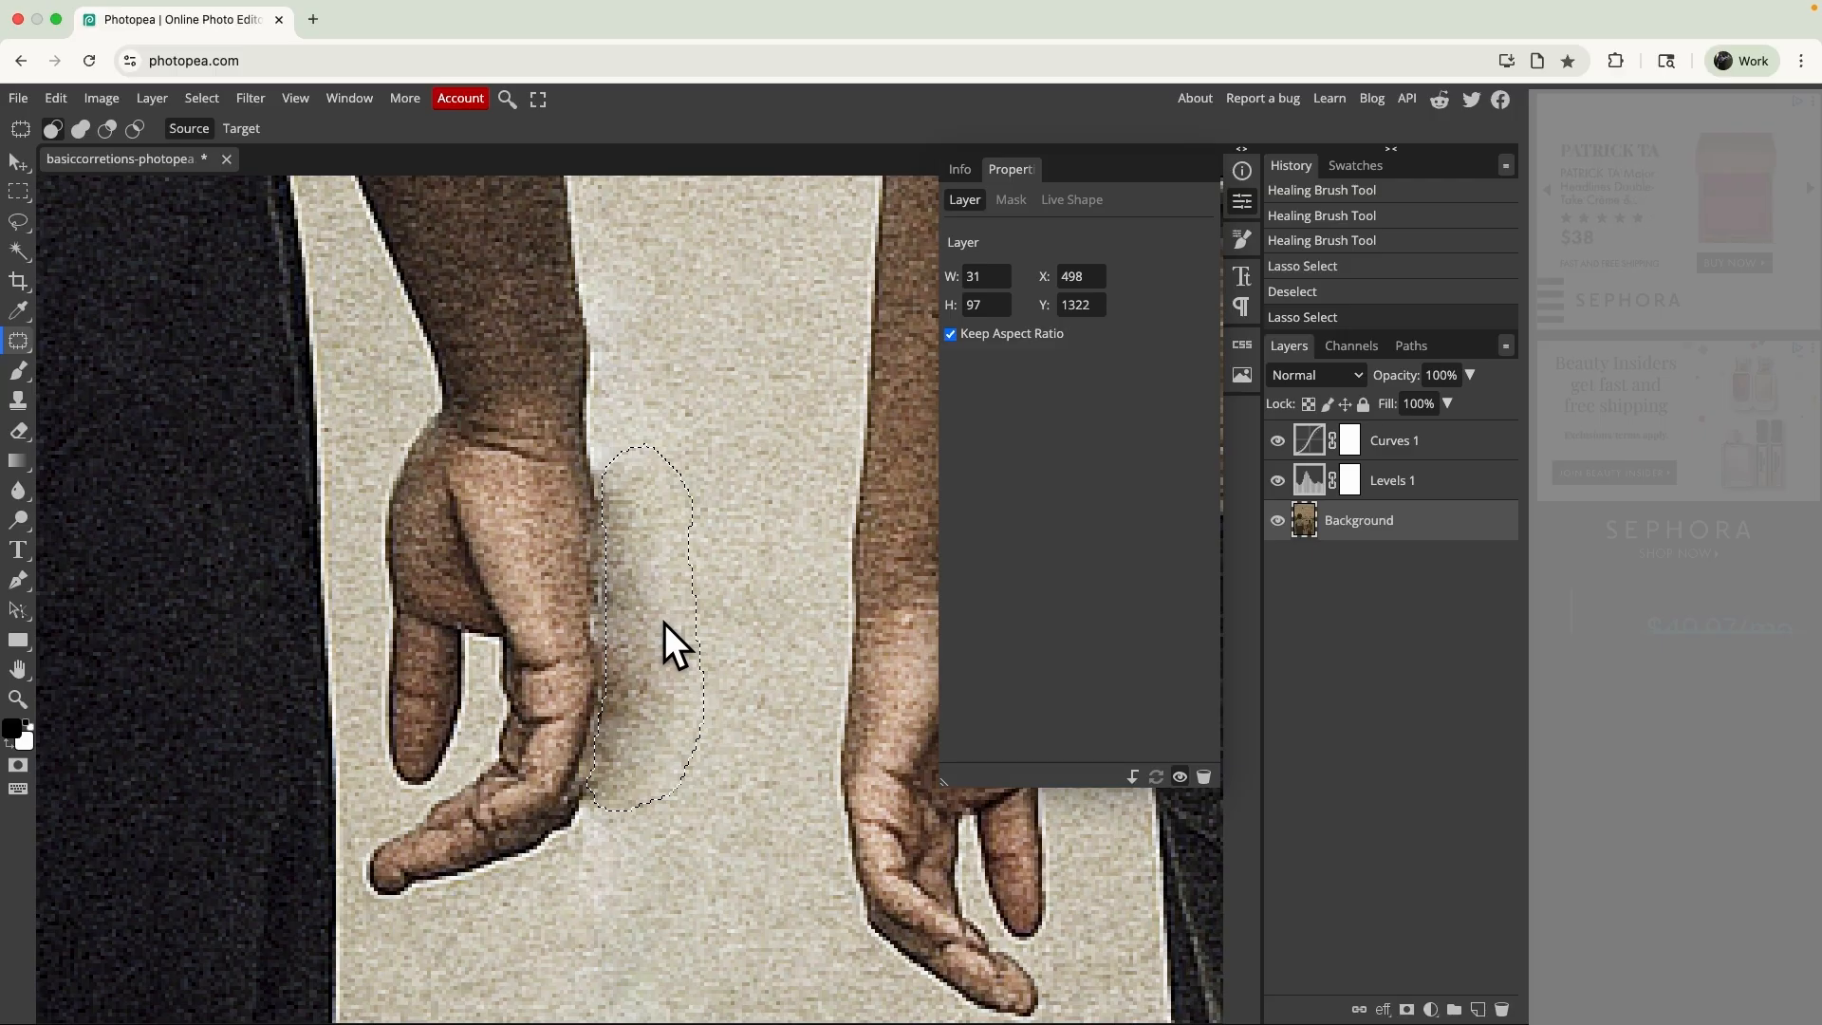
left_click_drag(664, 623, 765, 630)
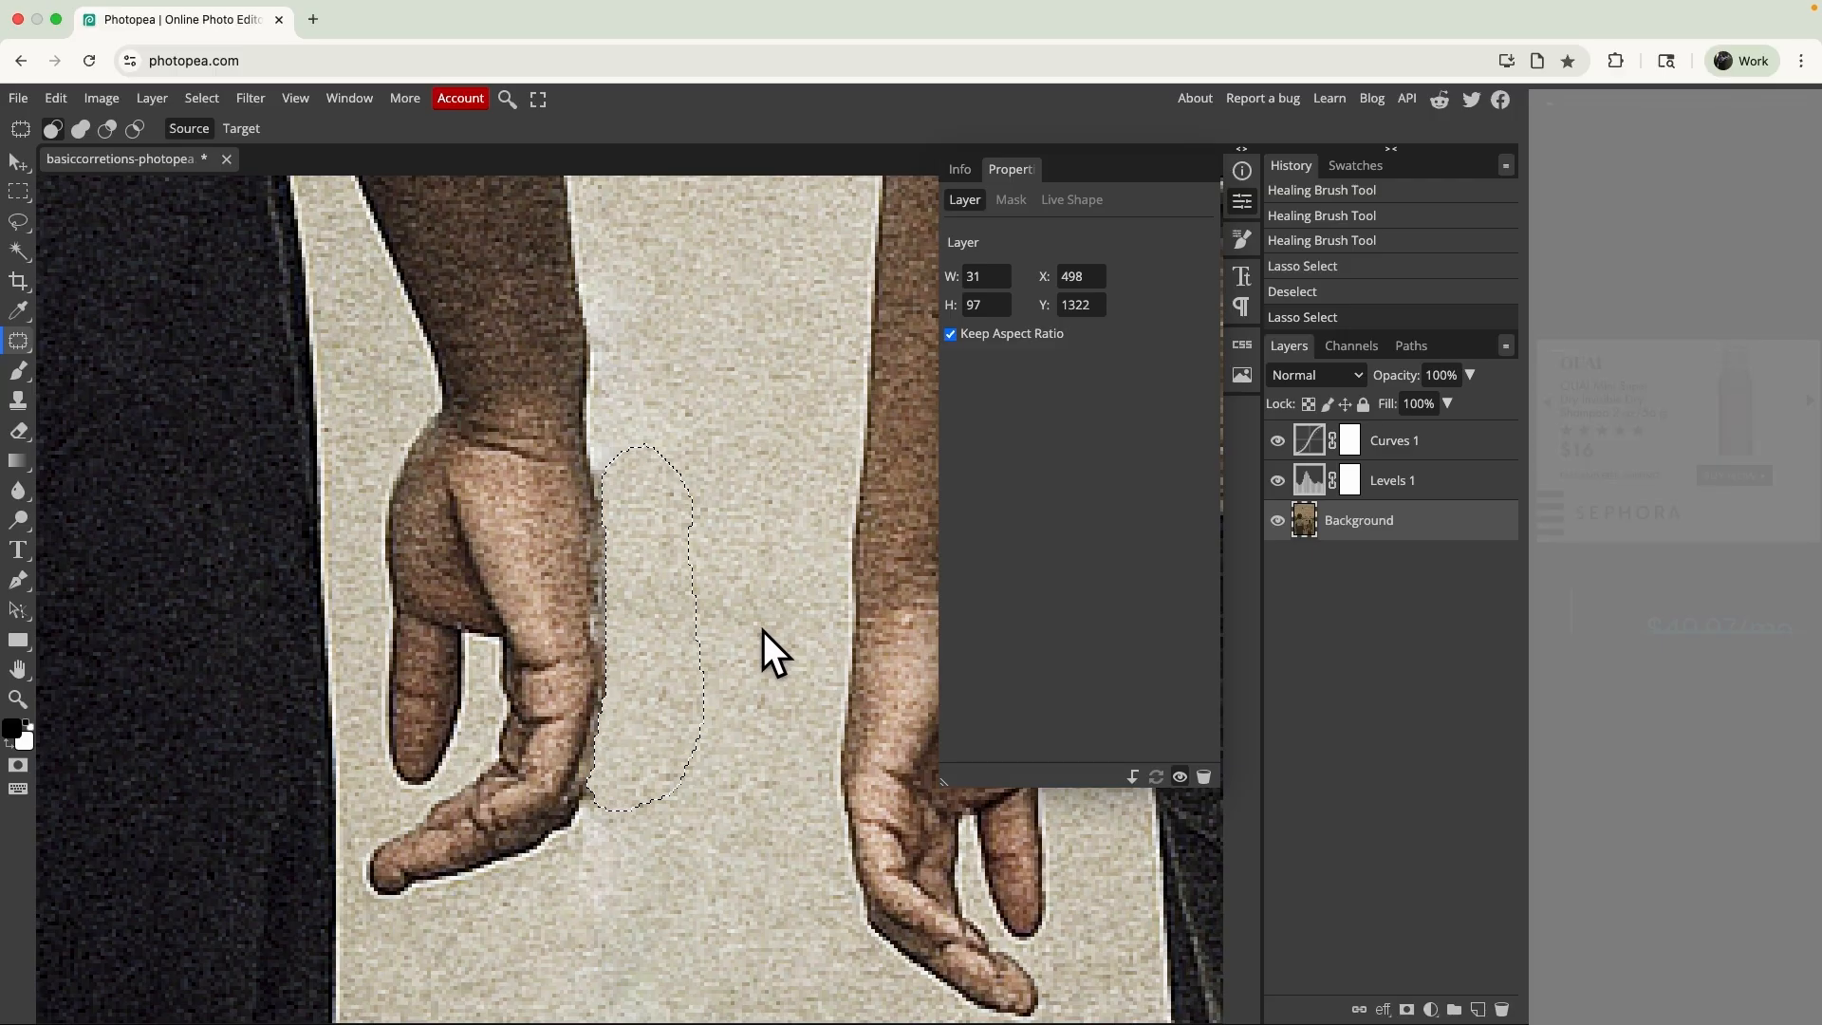
key("ctrl+d")
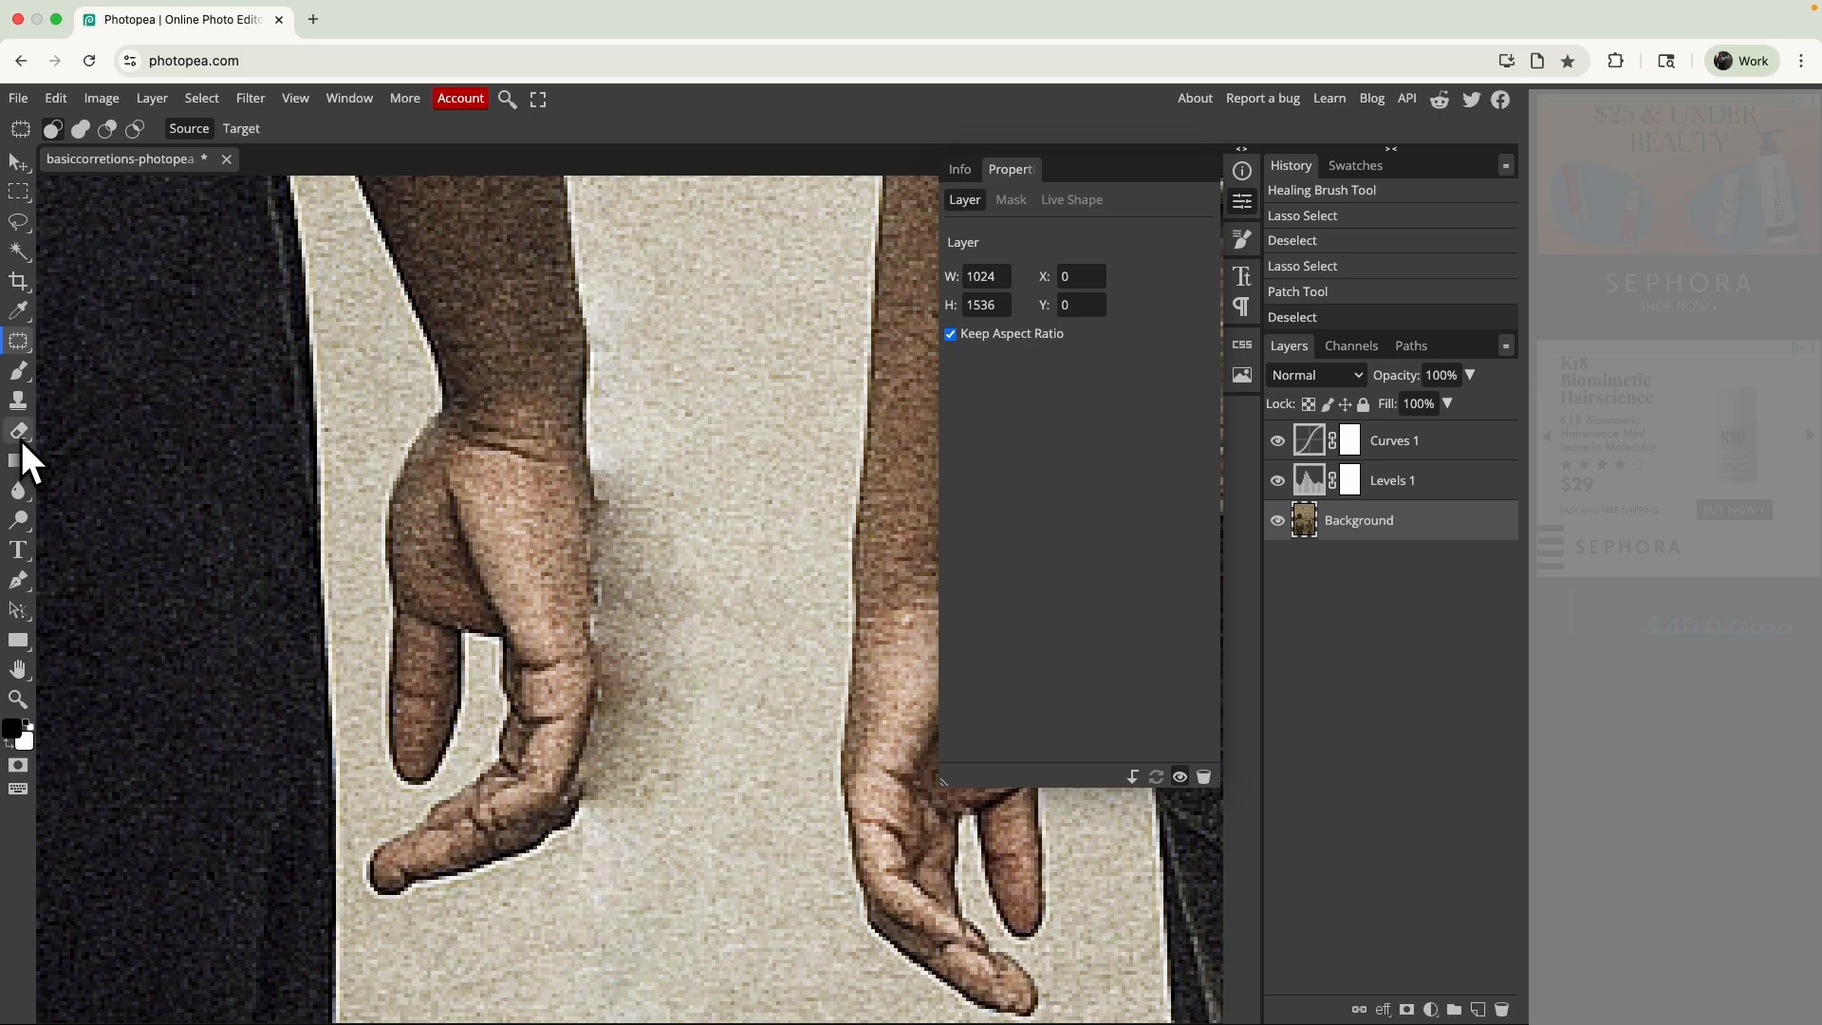
- Set up the Clone Tool with a 12 px brush at 0% hardness for retouching the path beside the hand
left_click(19, 405)
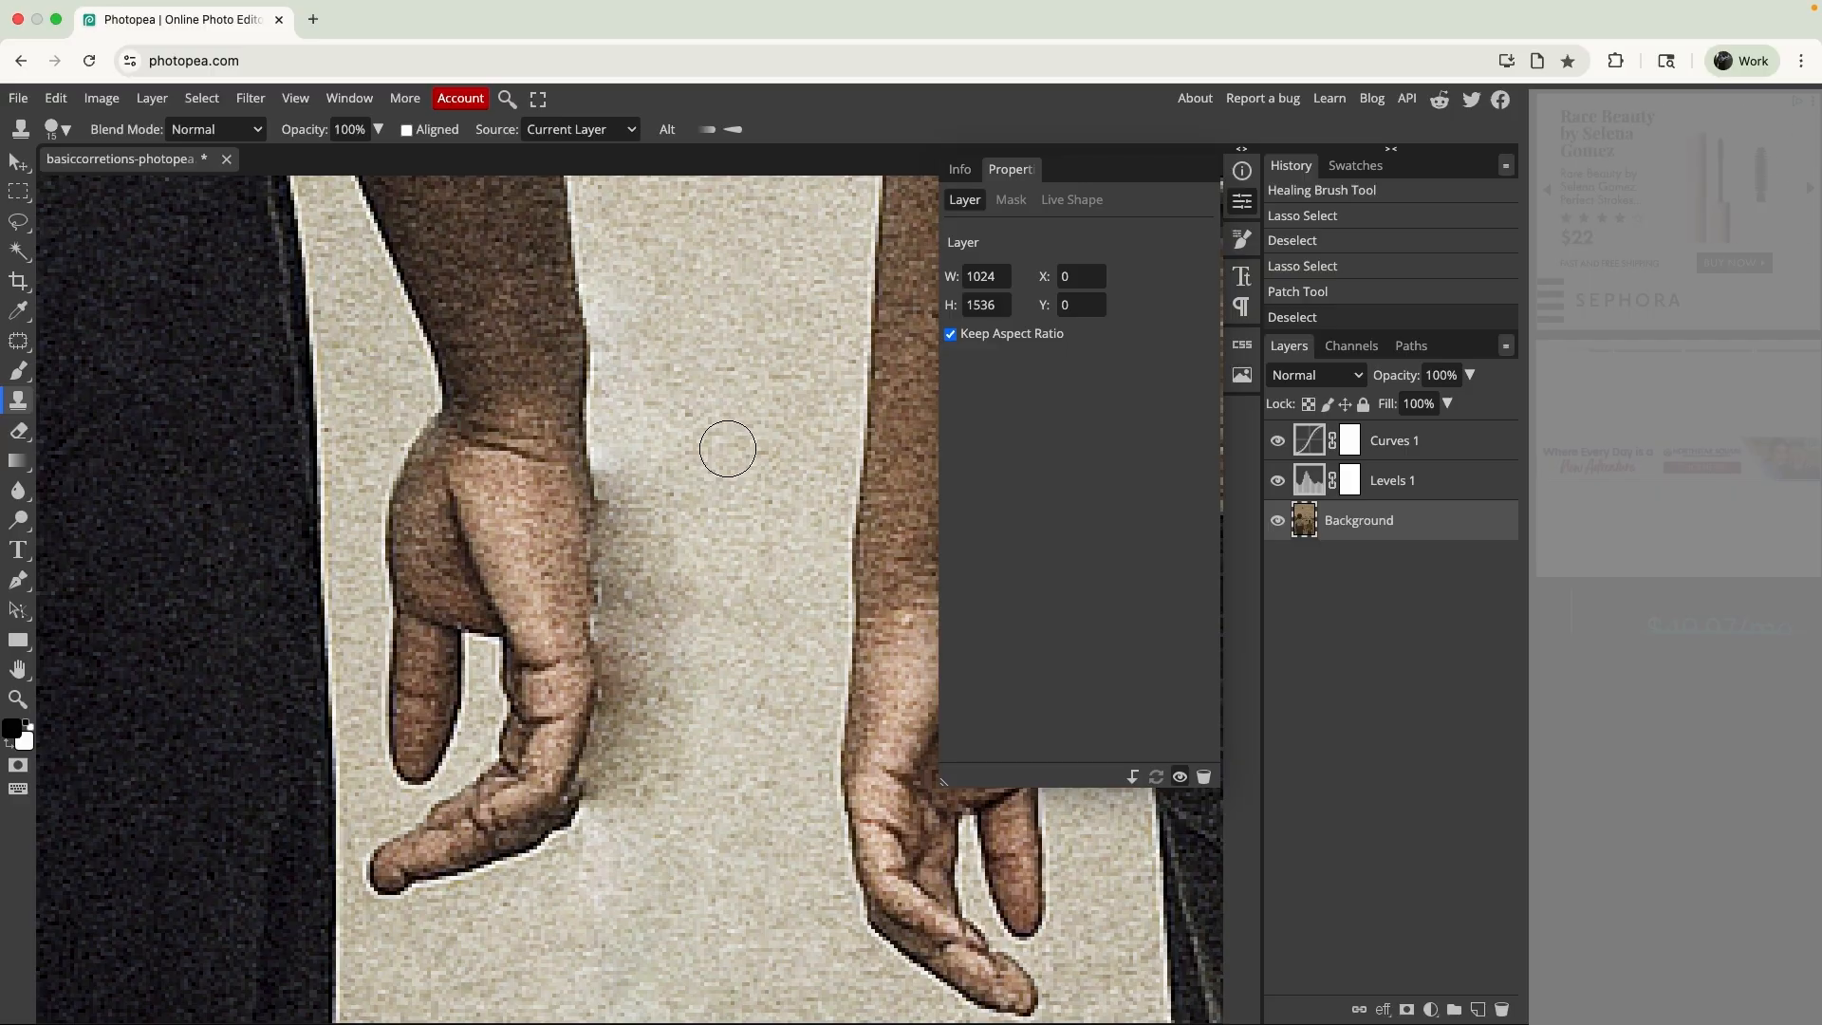
left_click(720, 504, "alt")
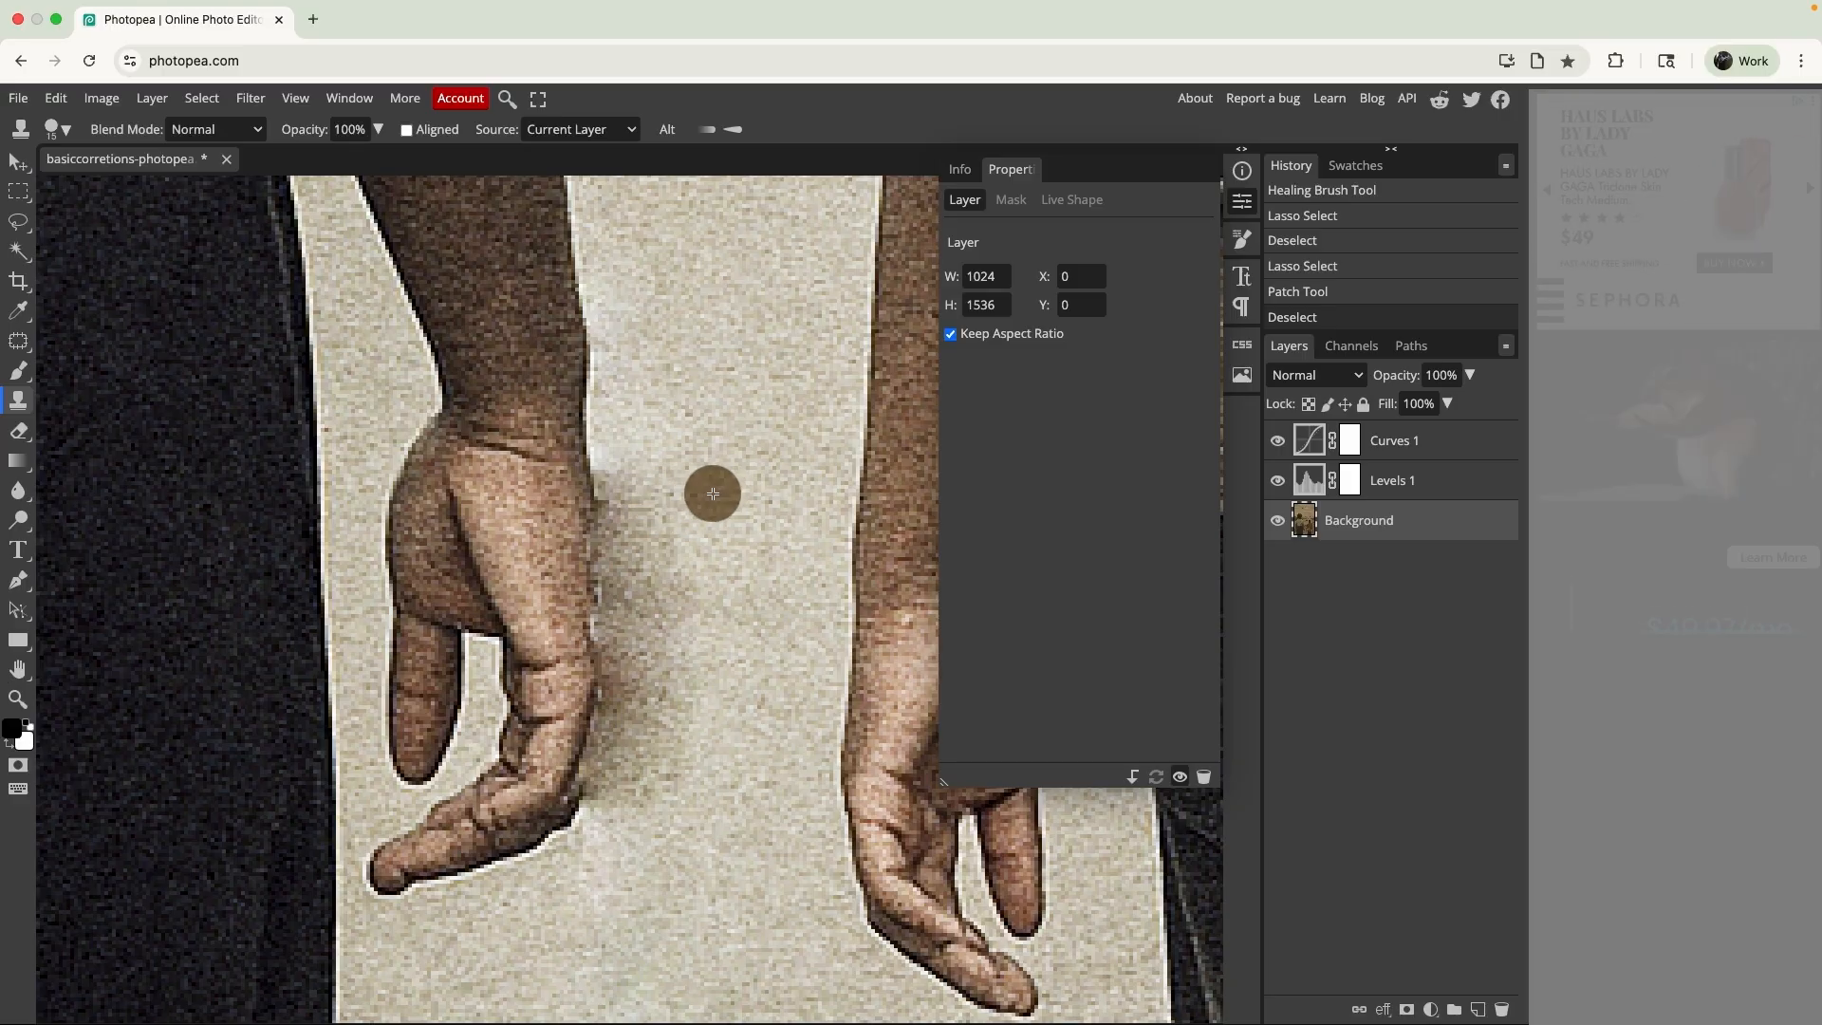
left_click(55, 127)
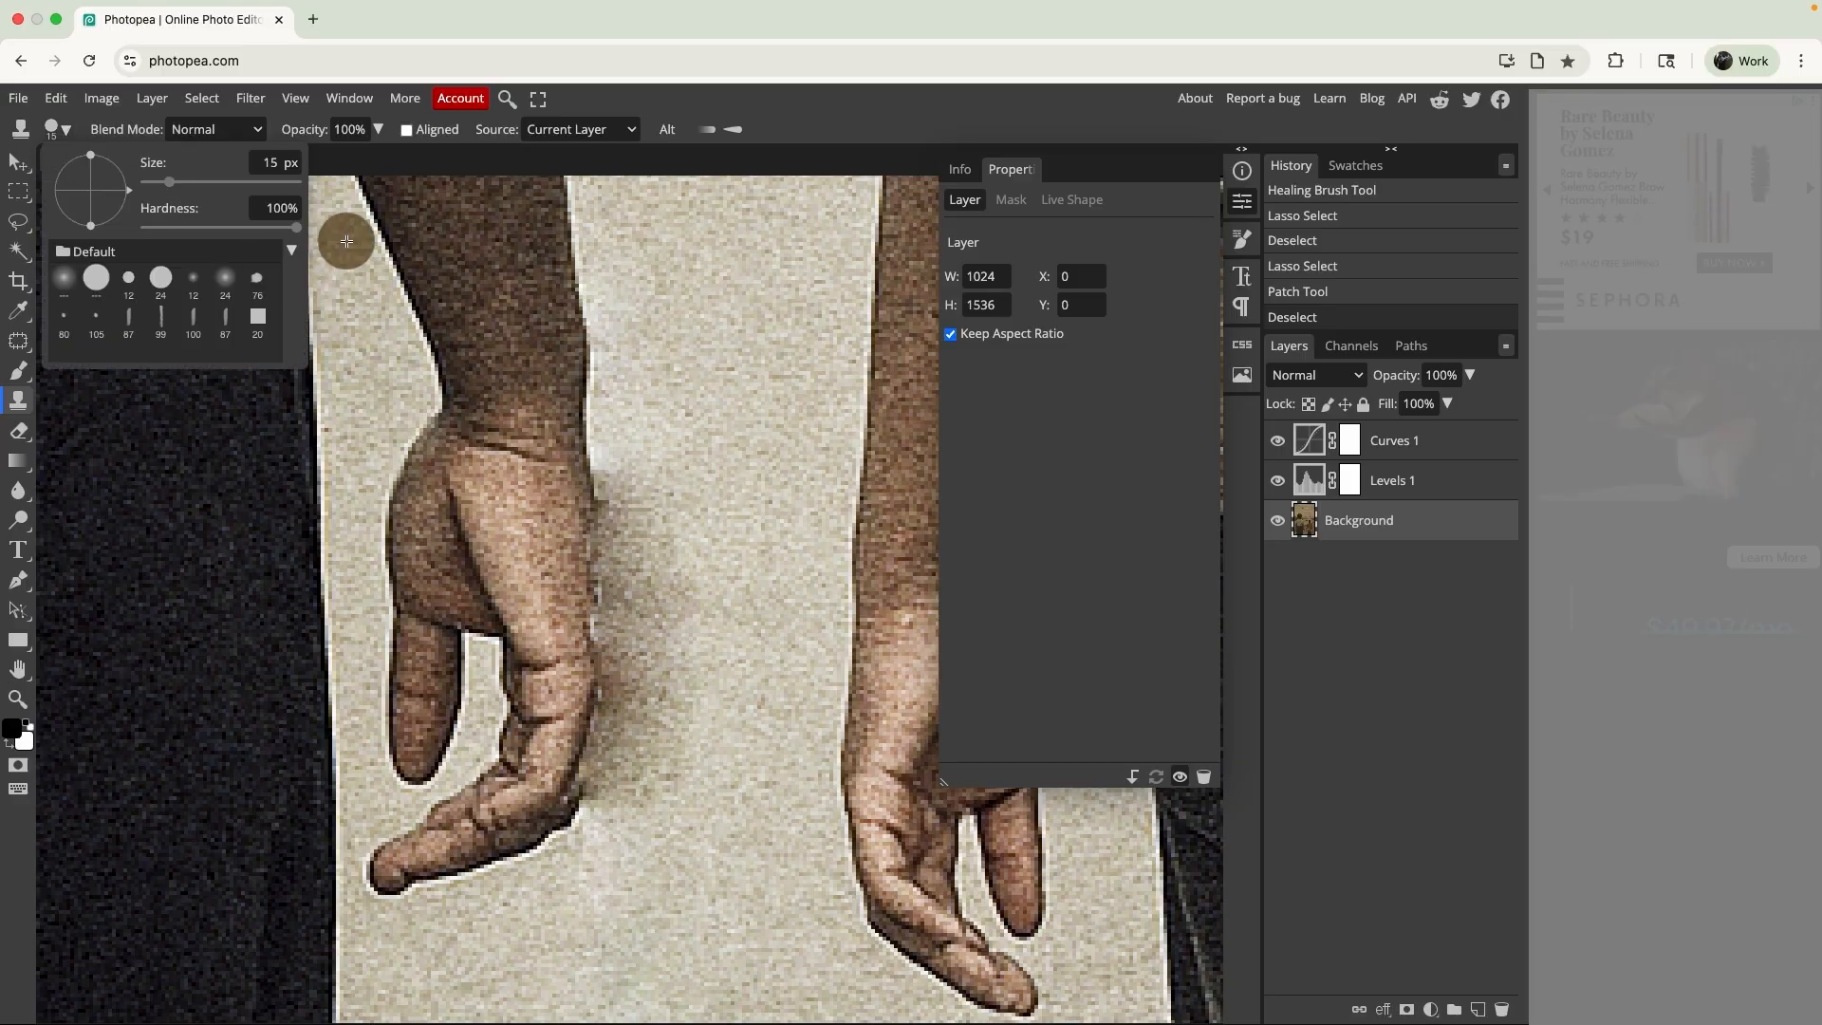
left_click_drag(295, 228, 104, 229)
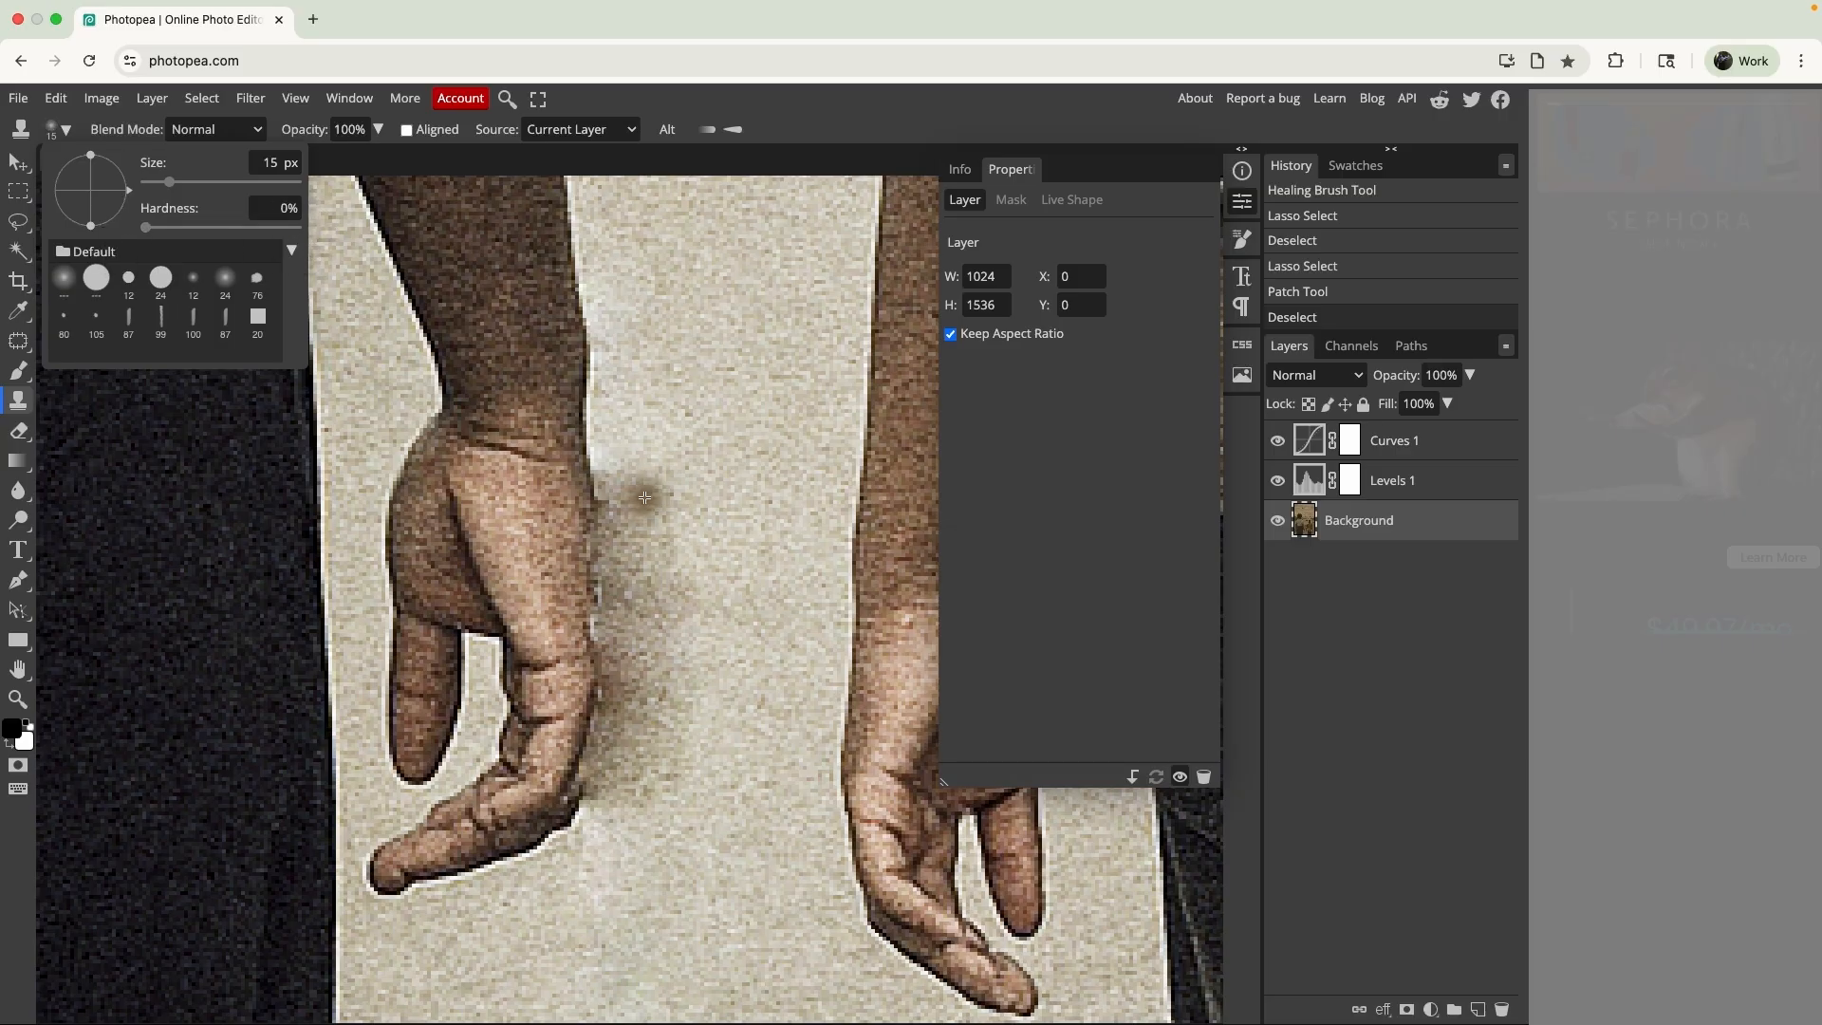
left_click_drag(195, 182, 189, 182)
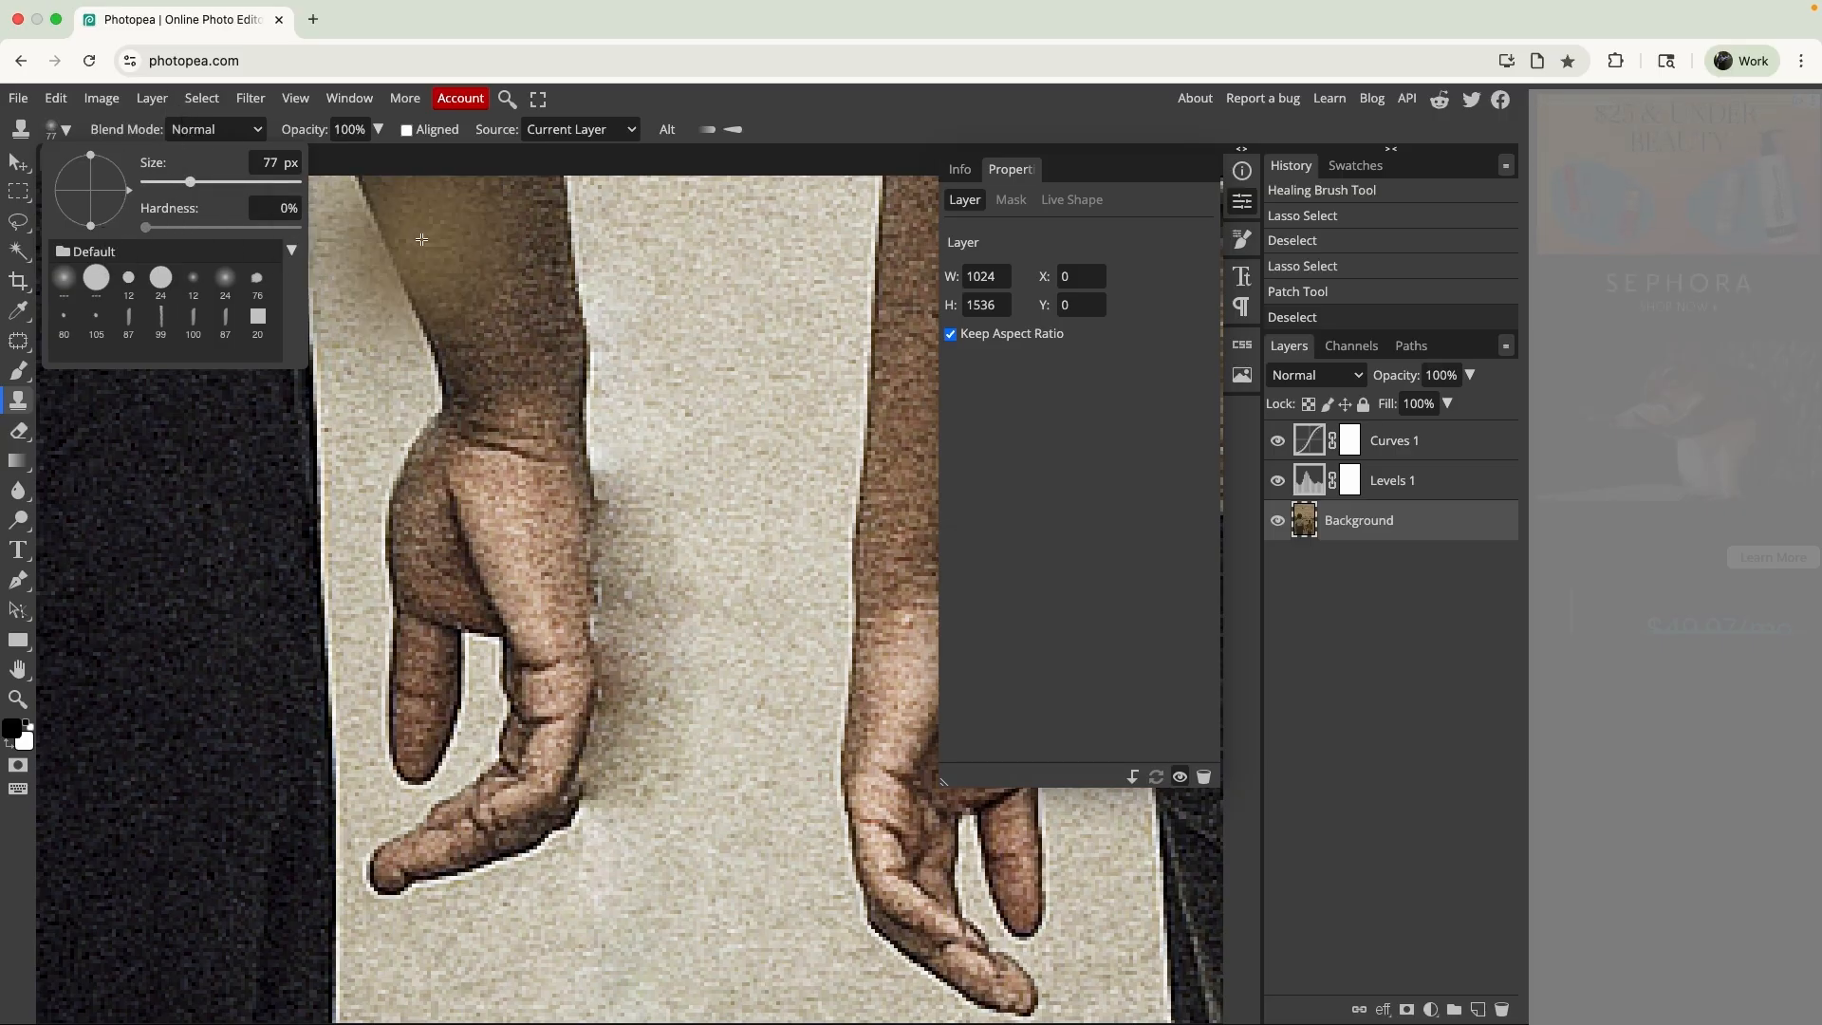
left_click(692, 513)
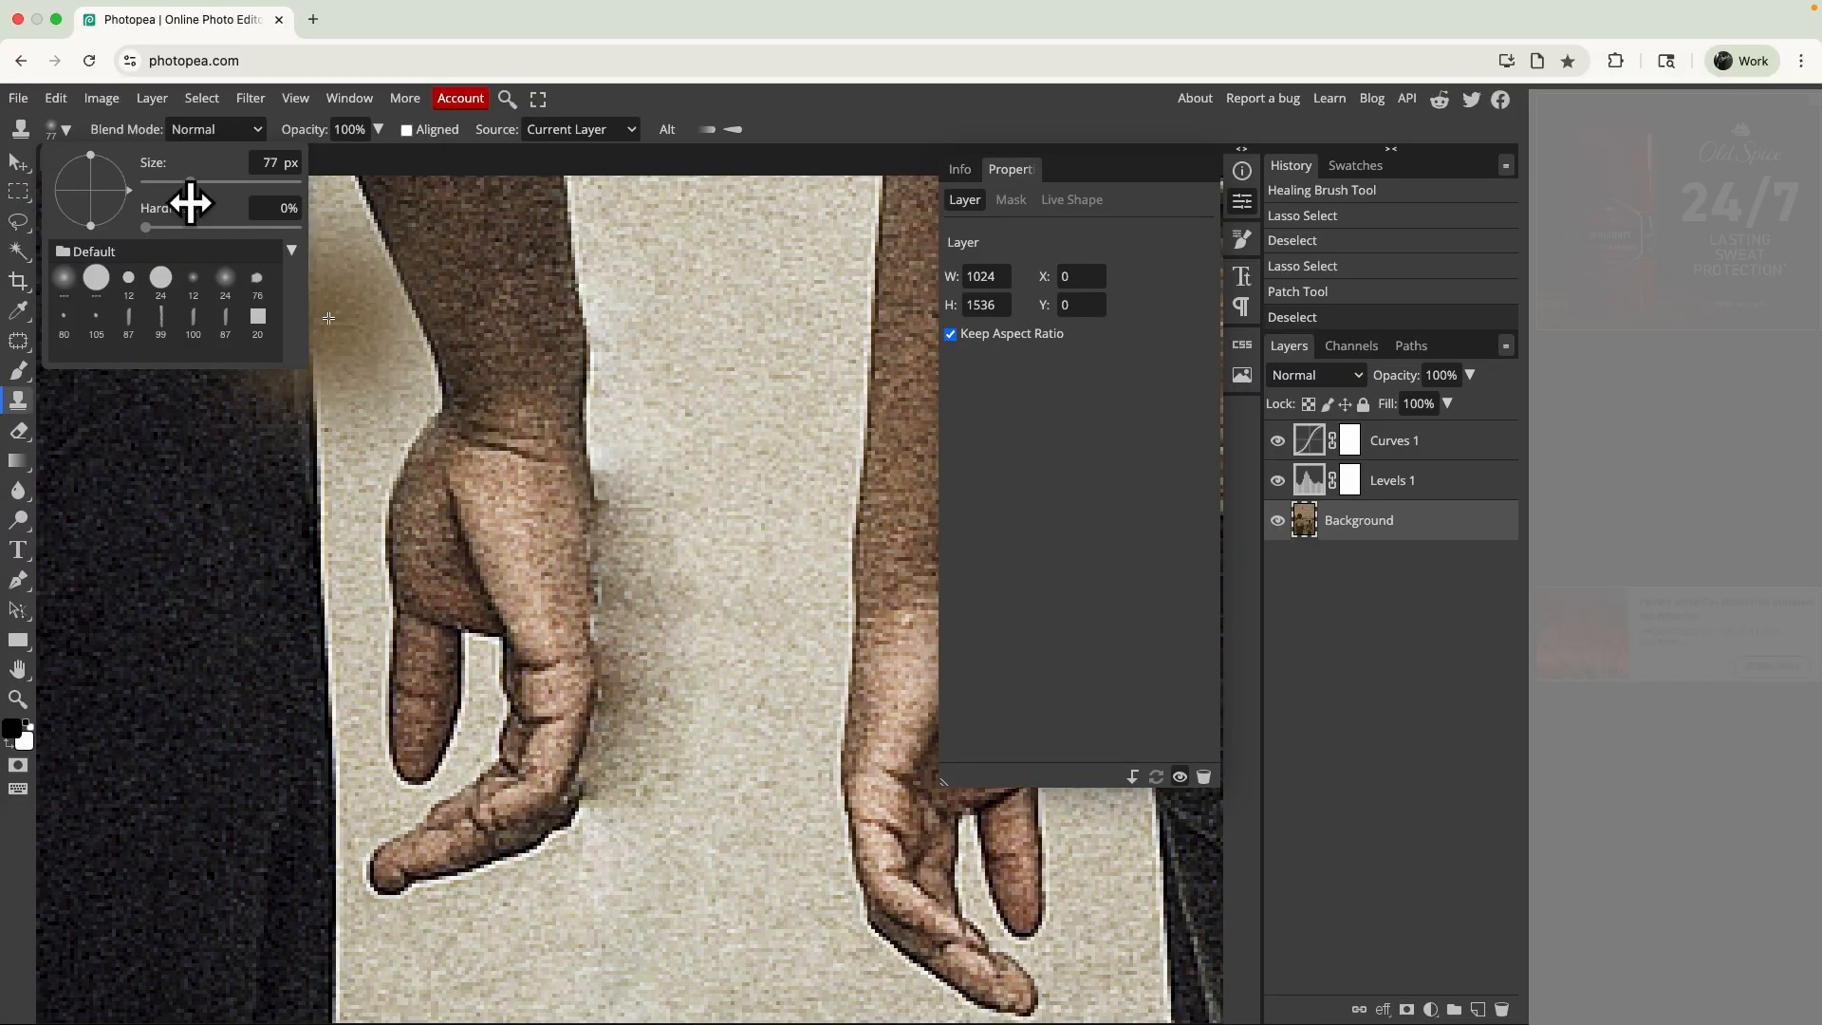
left_click(164, 182)
- Clone clean path over the smudge along the edge of the taller person's hand with aligned sampling, and undo the last stroke
left_click(618, 473)
mouse_move(619, 473)
left_mouse_down()
mouse_move(652, 520)
mouse_move(651, 570)
mouse_move(683, 589)
mouse_move(668, 757)
mouse_move(630, 796)
mouse_move(607, 786)
left_mouse_up()
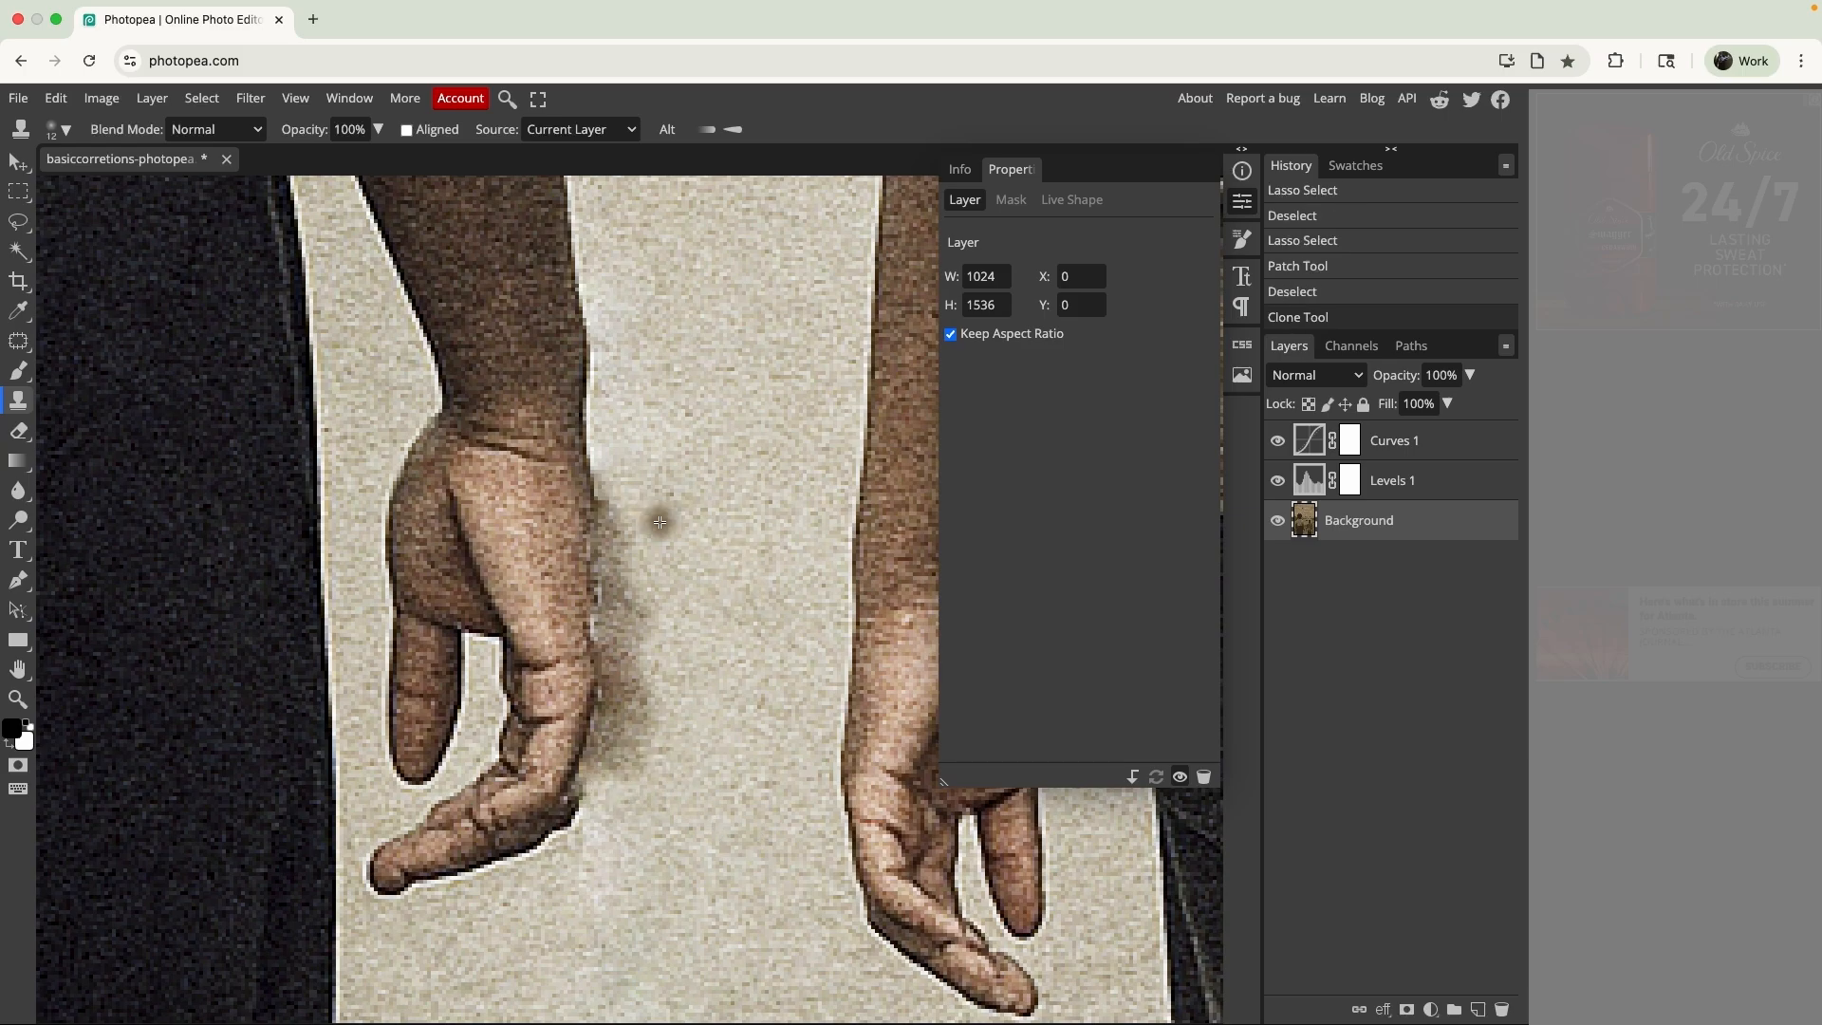
left_click_drag(631, 809, 648, 708)
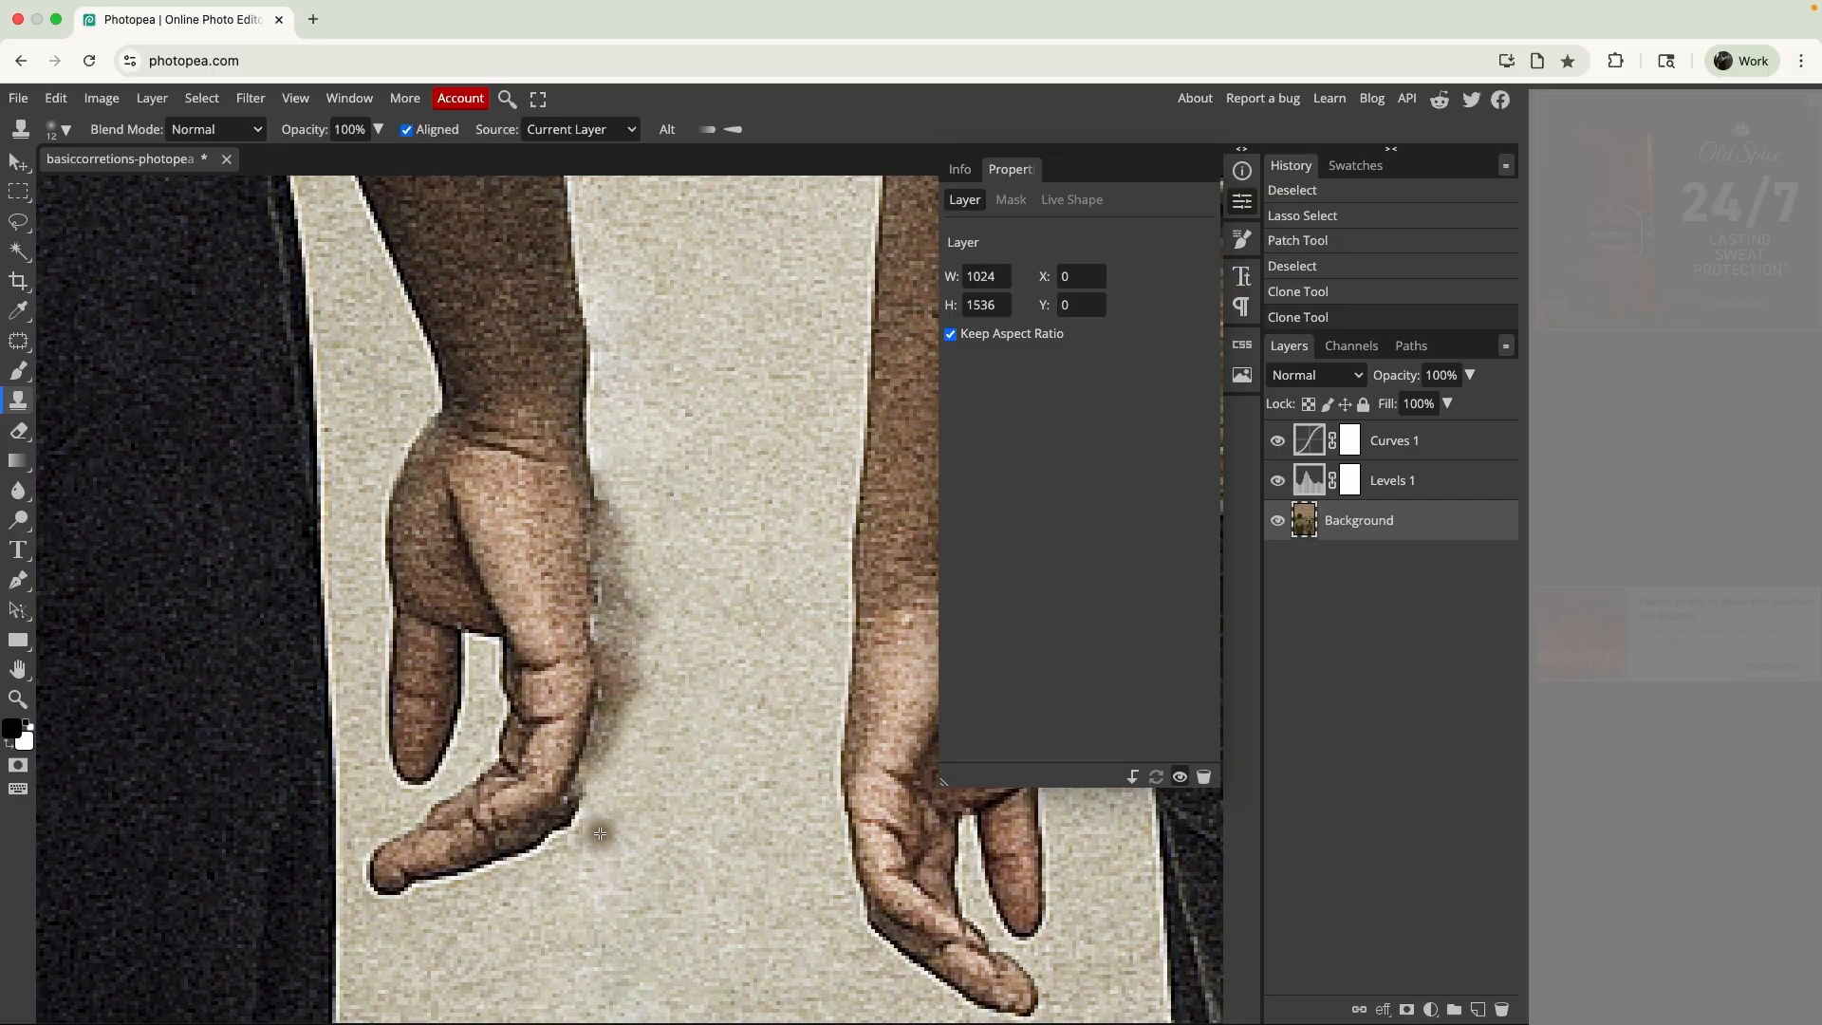
mouse_move(601, 833)
left_mouse_down()
mouse_move(616, 737)
mouse_move(655, 656)
left_mouse_up()
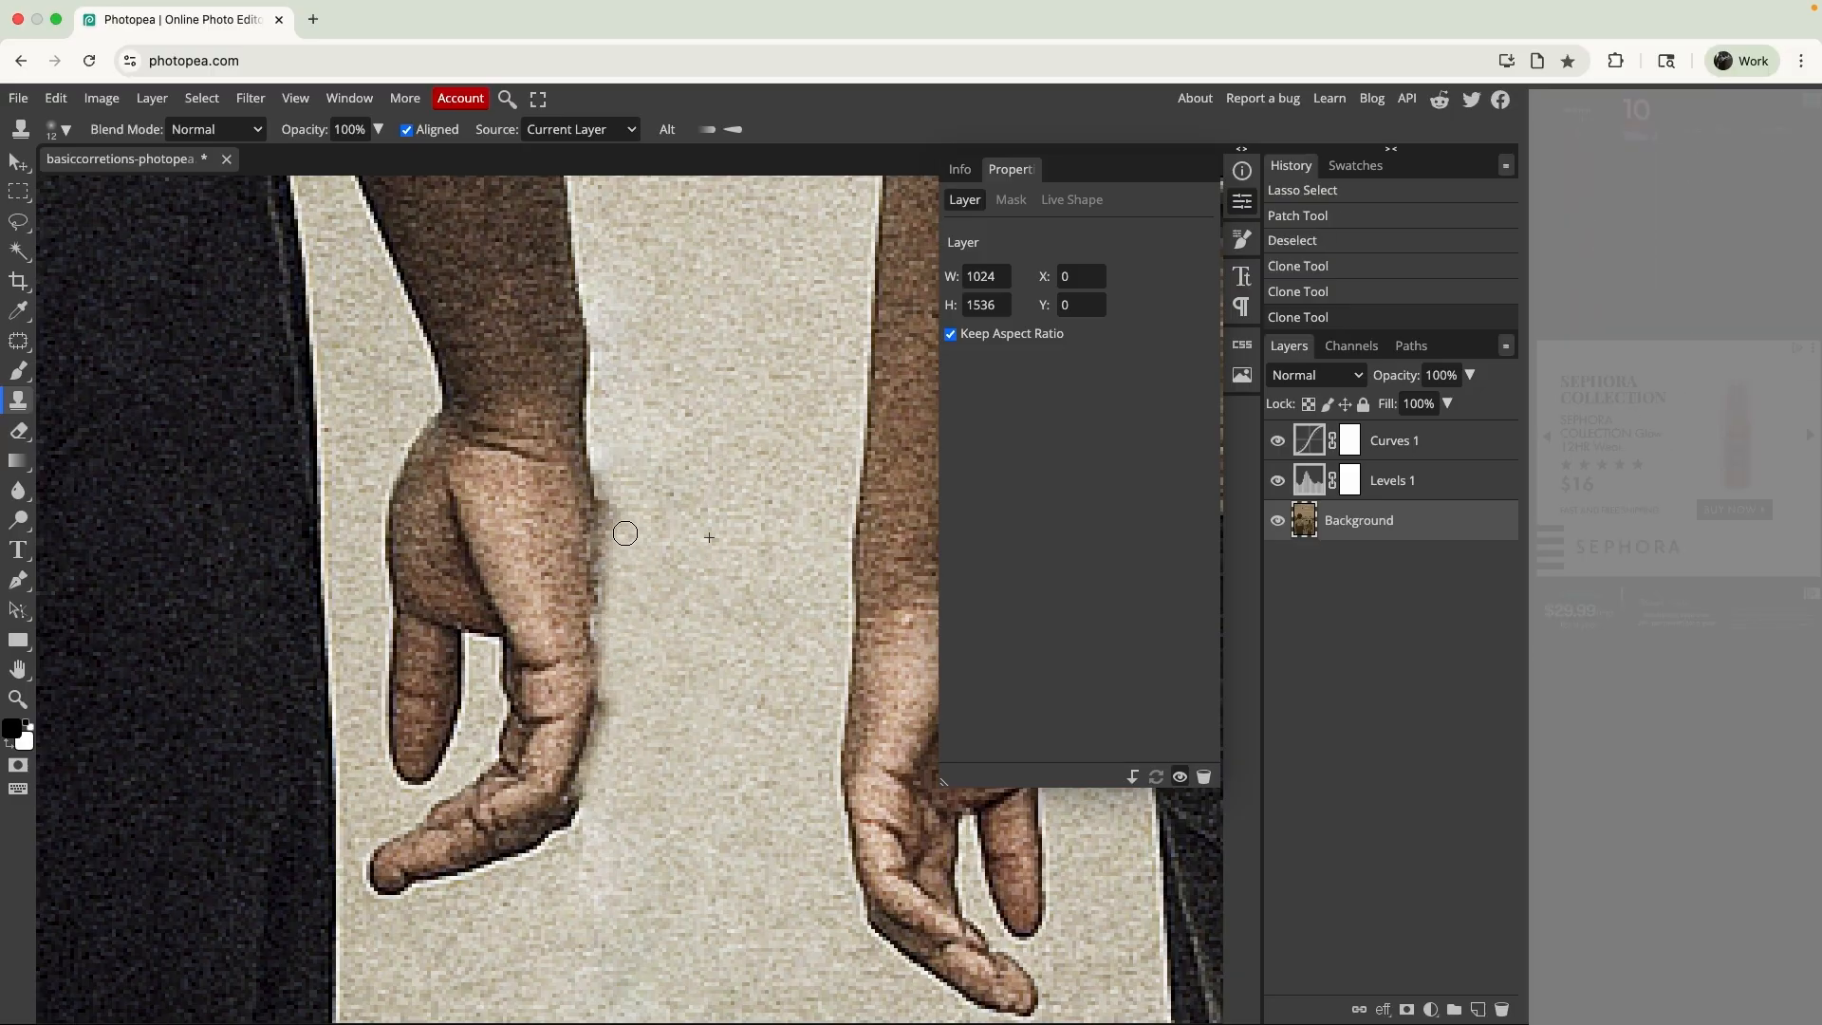
mouse_move(626, 534)
left_mouse_down()
mouse_move(608, 506)
mouse_move(609, 727)
mouse_move(590, 778)
left_mouse_up()
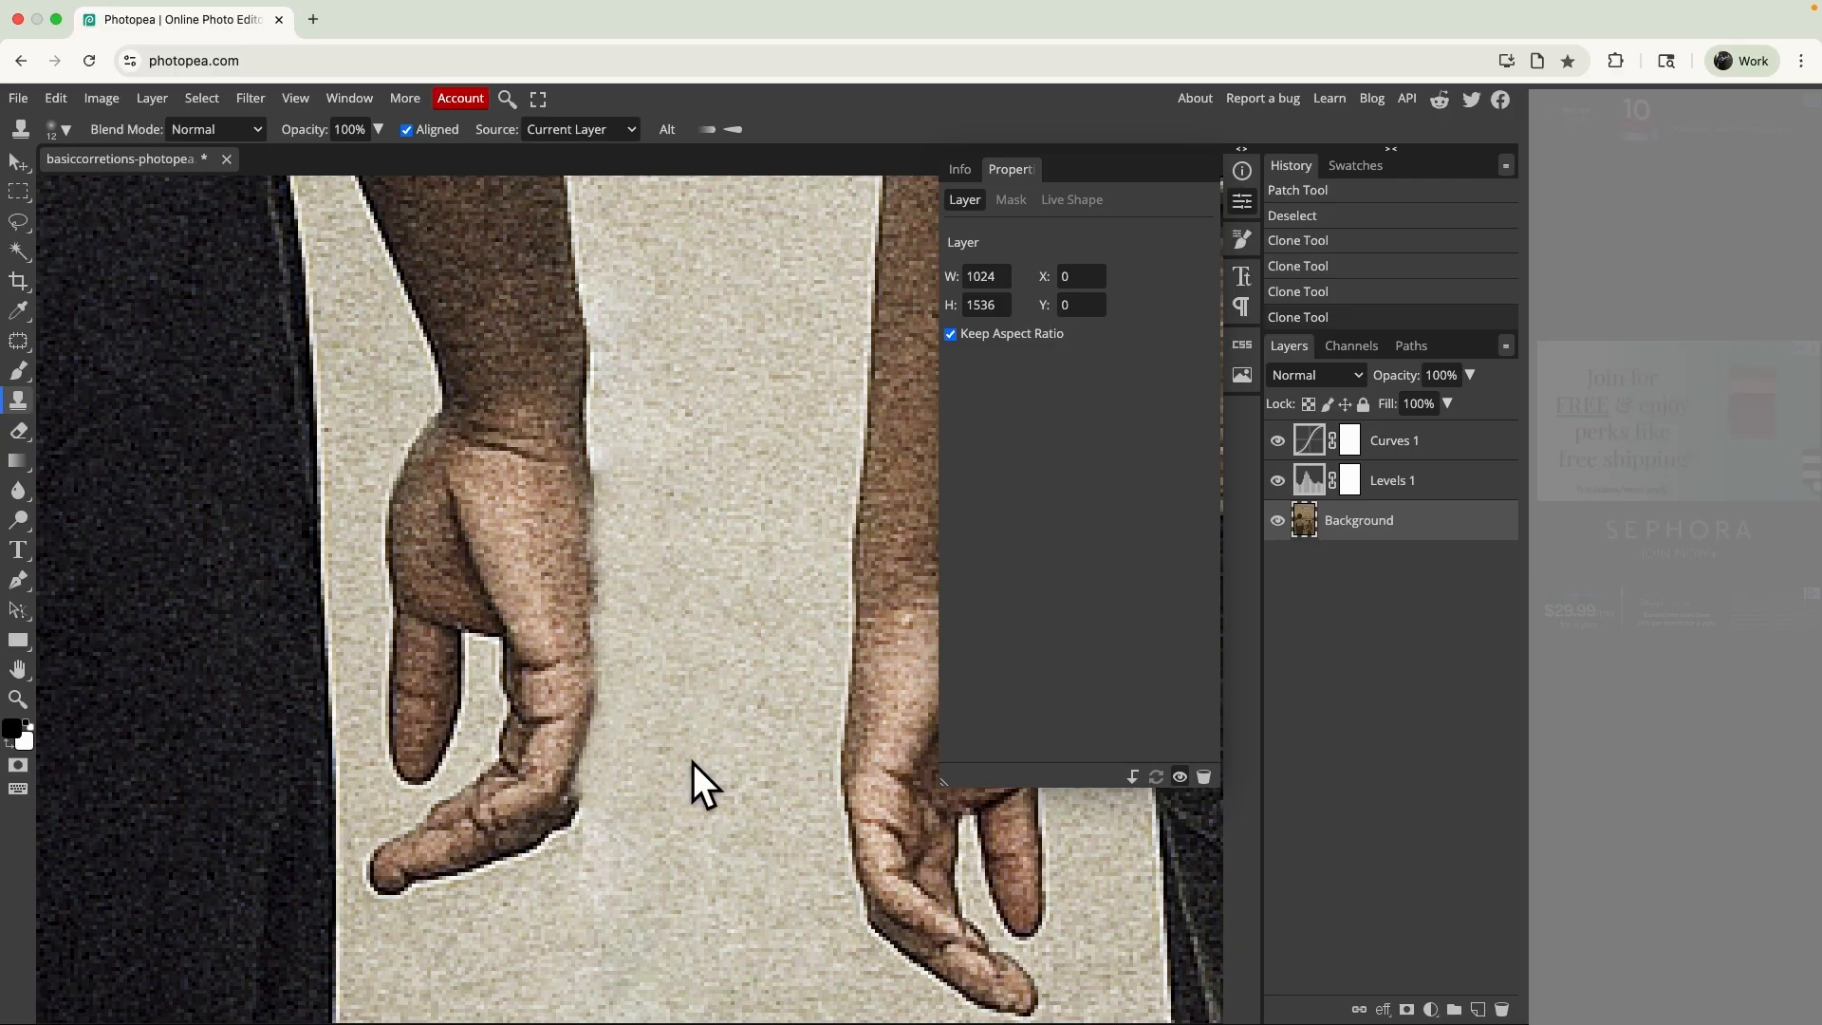
key("ctrl+z")
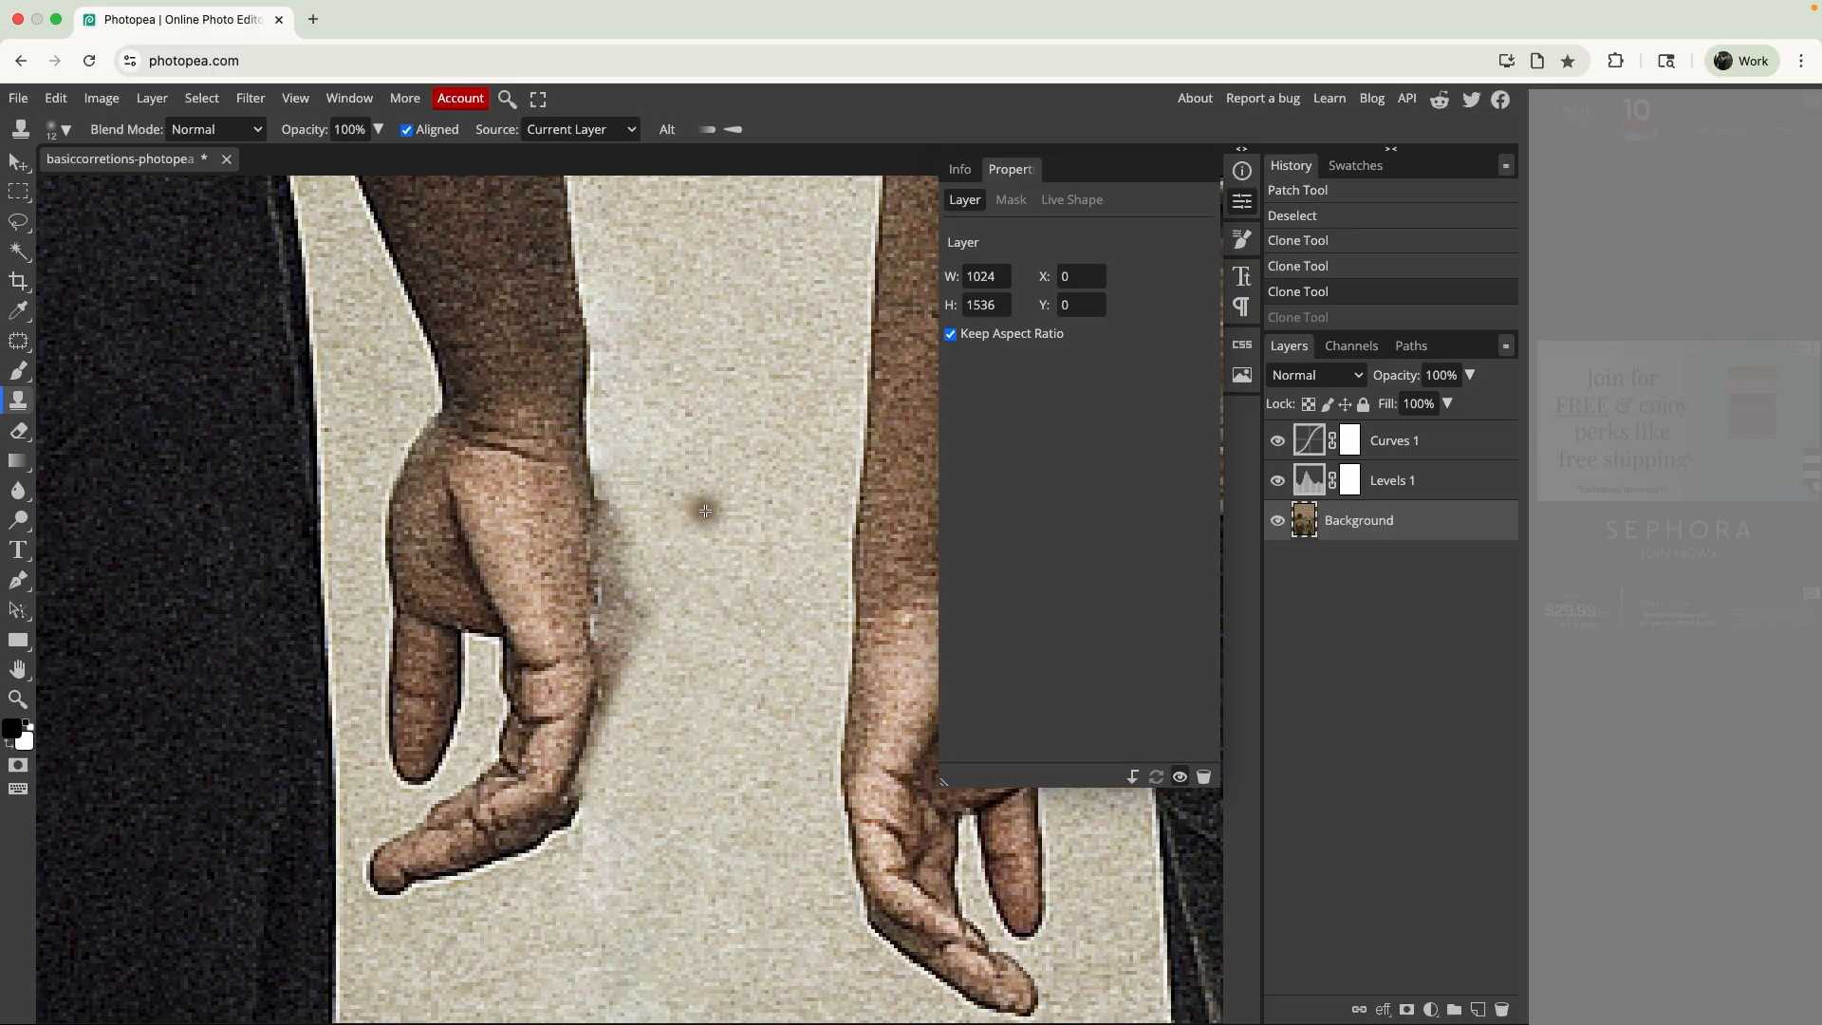
- Clone clean path over the remaining smudge beside the hand with a 33 px brush at 14% hardness
left_click(61, 127)
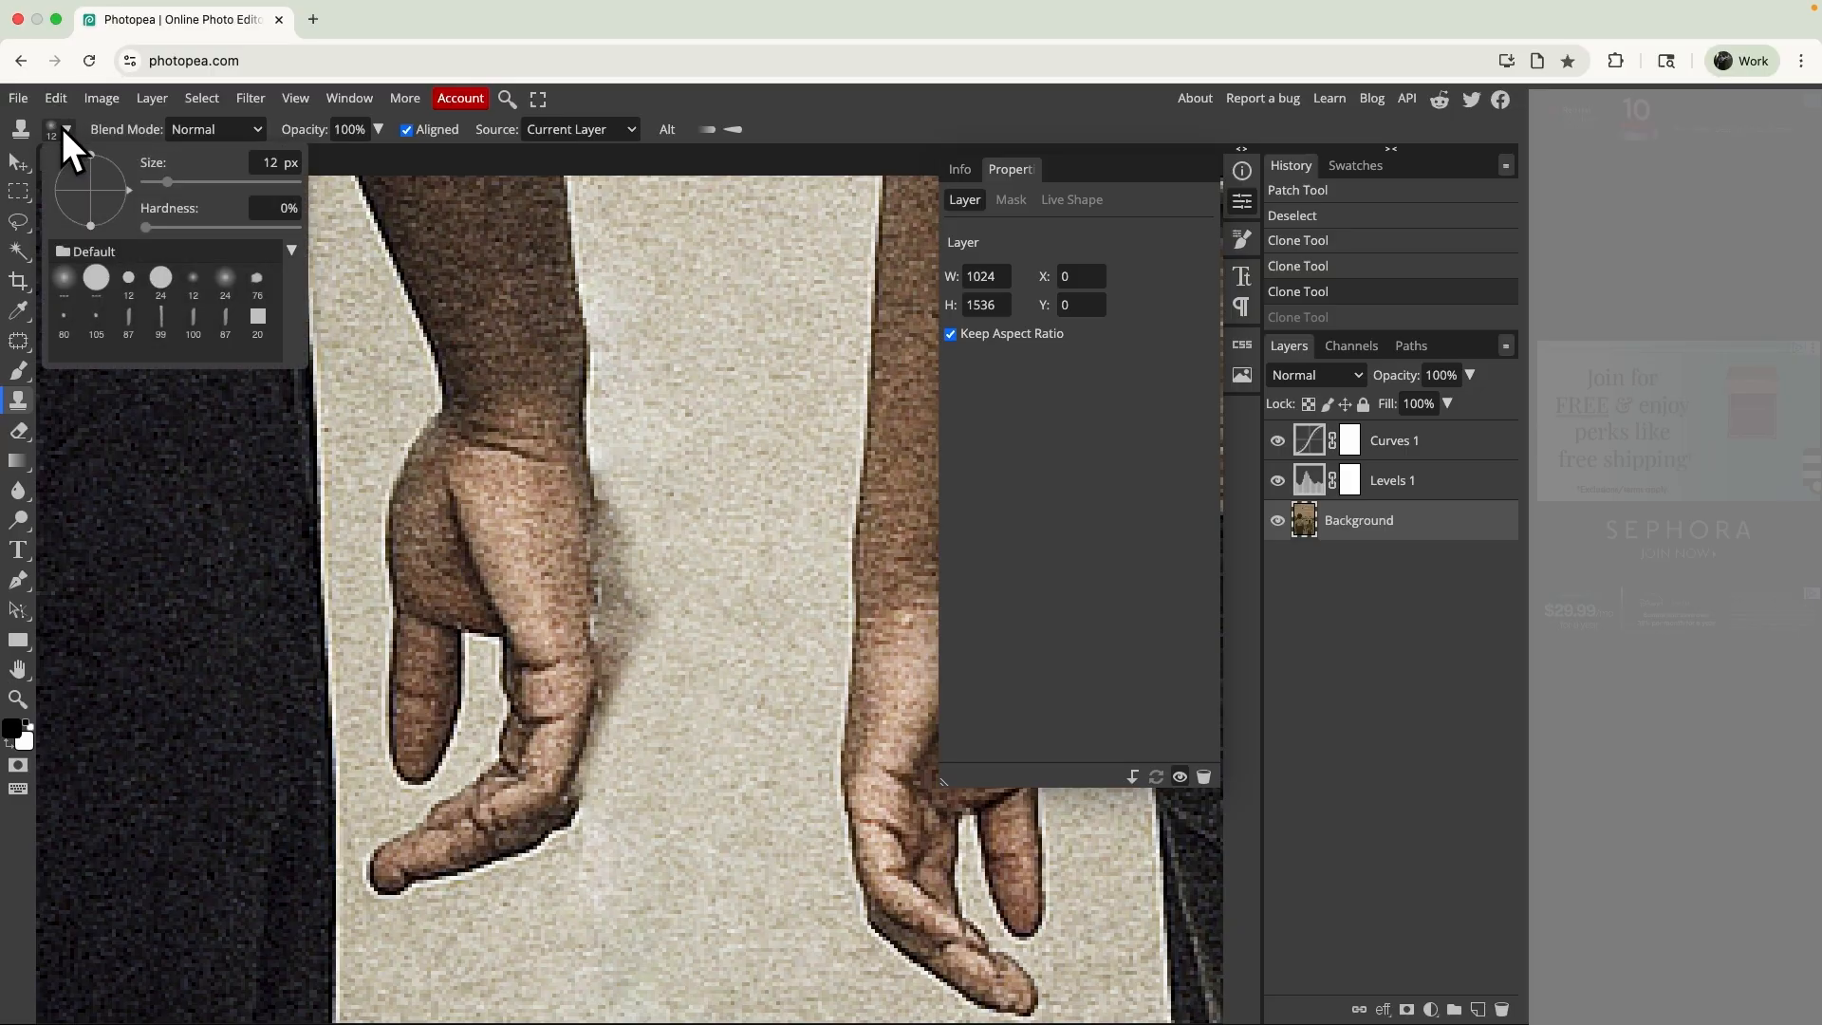
left_click(180, 185)
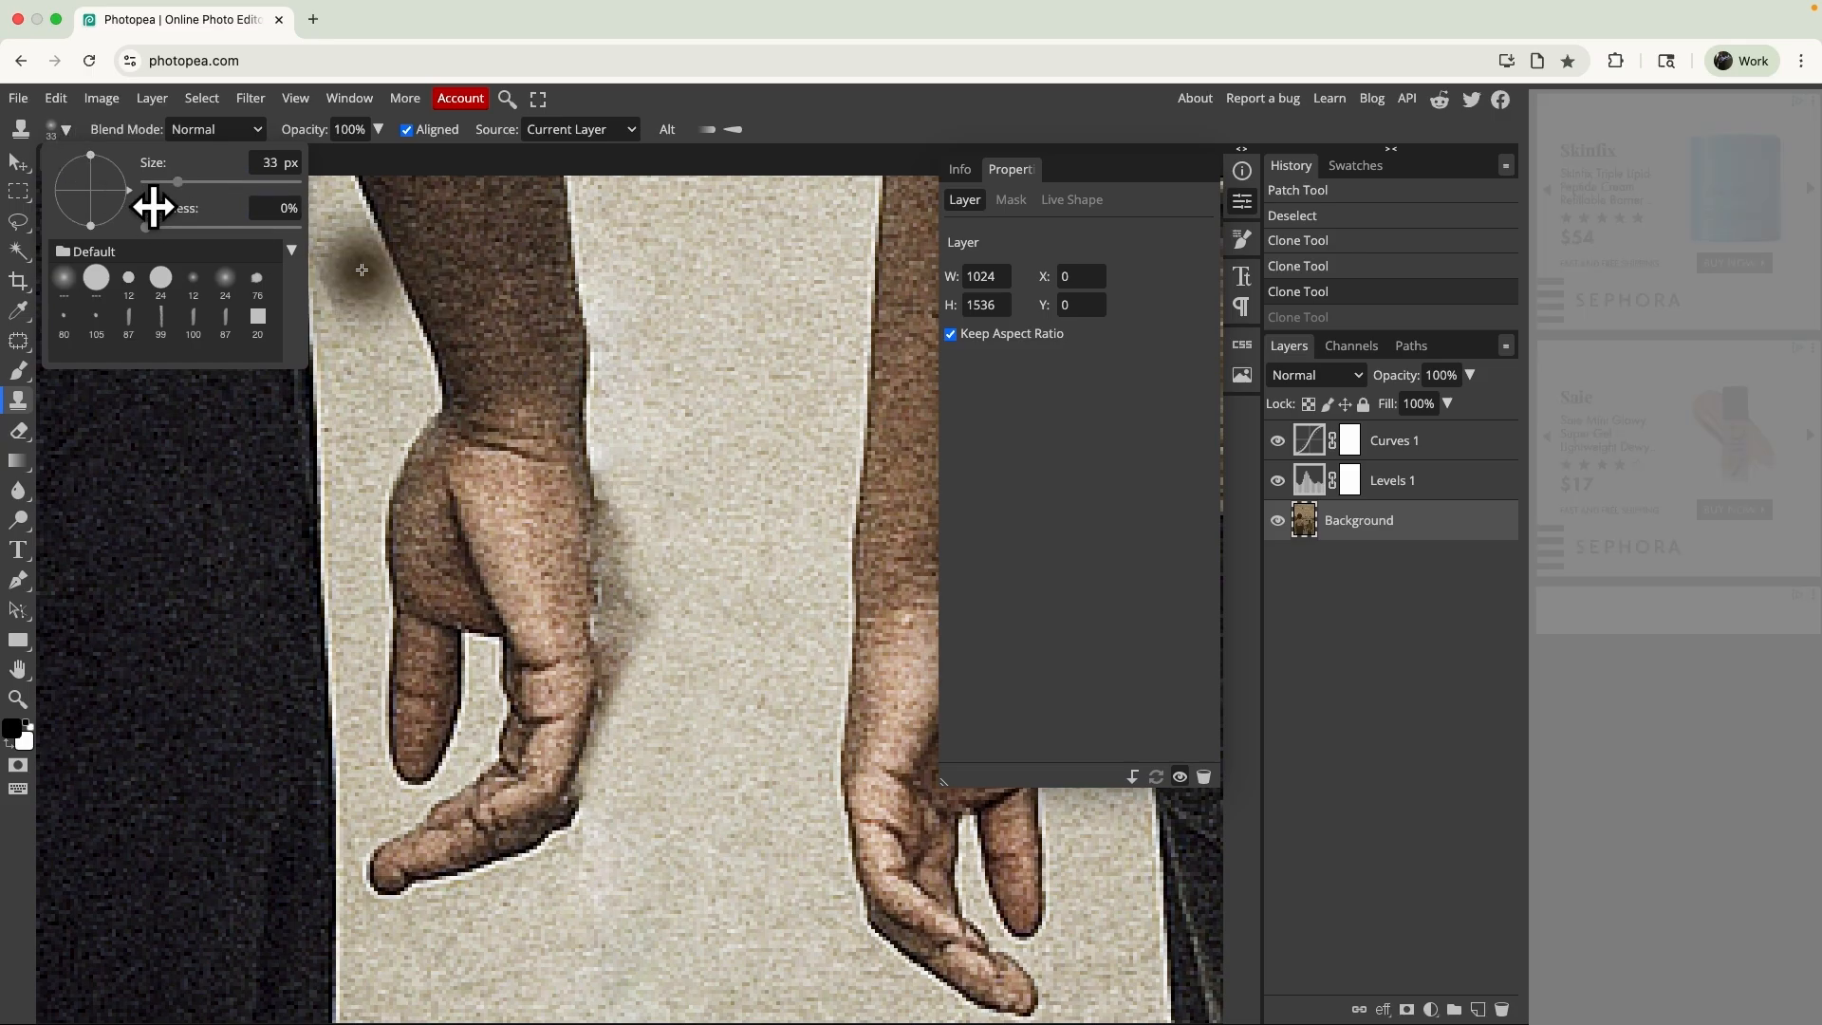
left_click(166, 228)
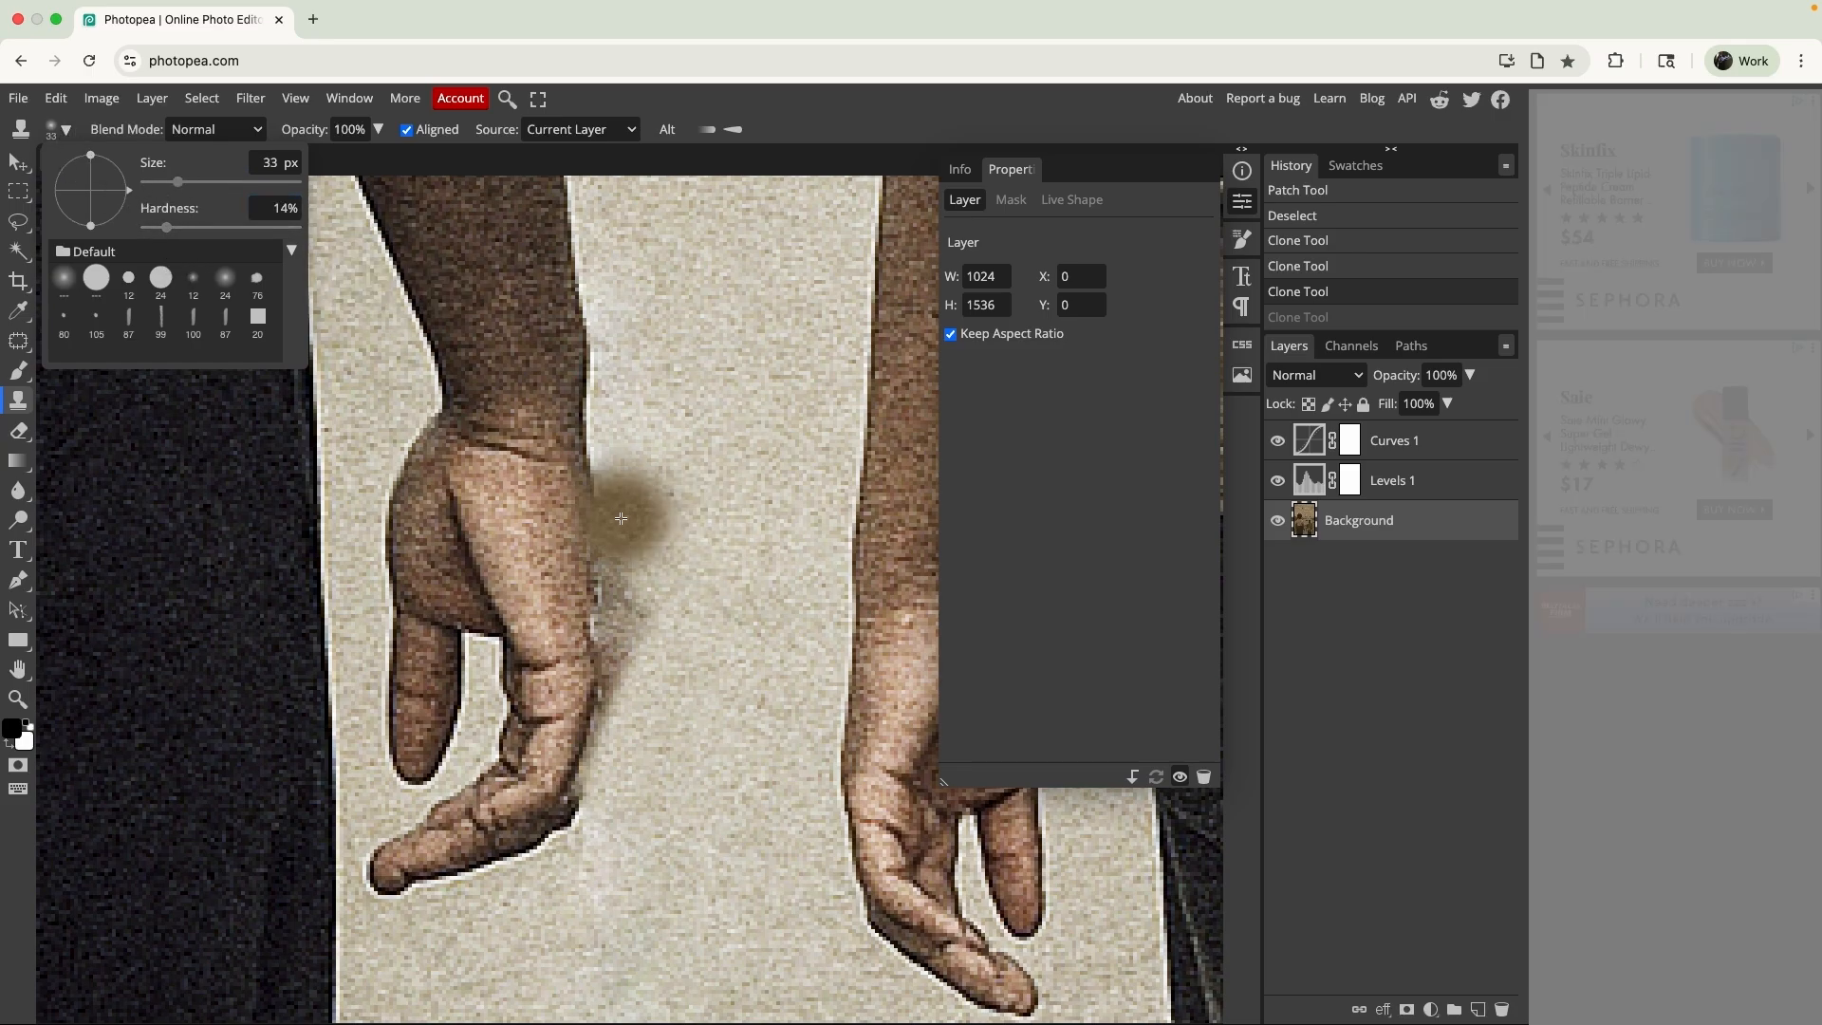
left_click(713, 509, "alt")
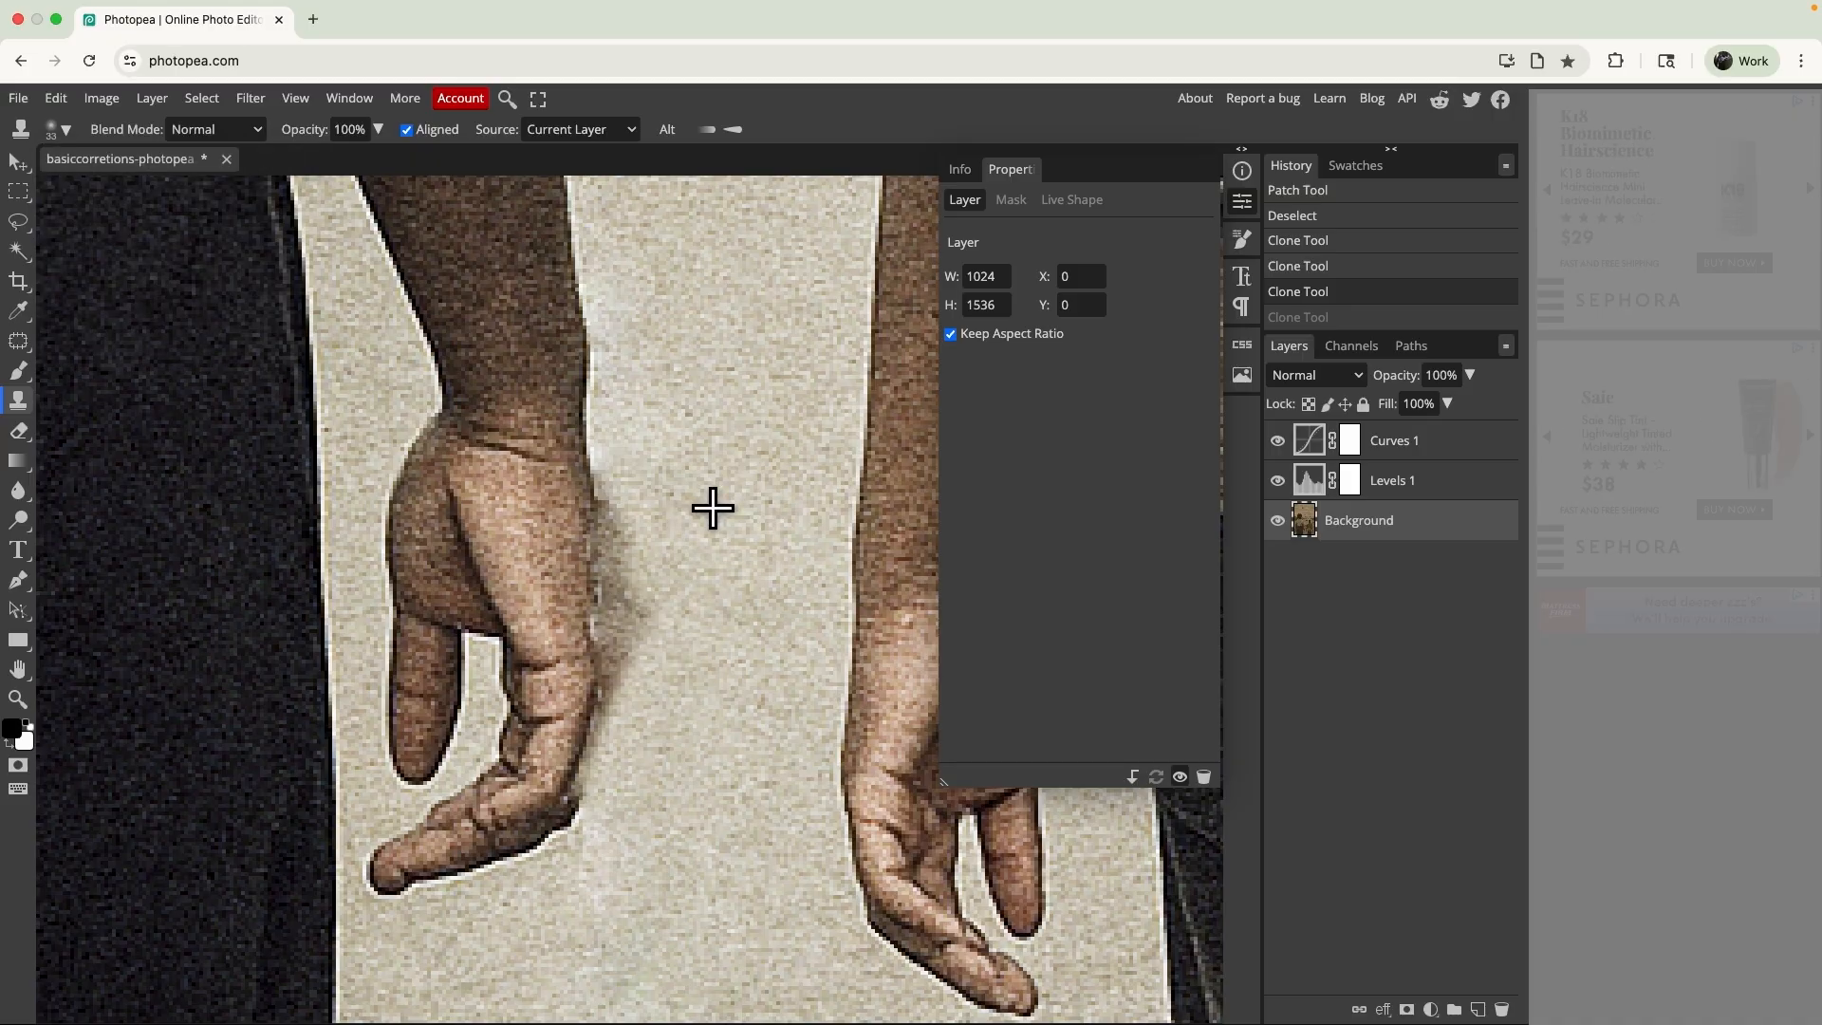
mouse_move(640, 497)
left_mouse_down()
mouse_move(658, 706)
mouse_move(665, 457)
left_mouse_up()
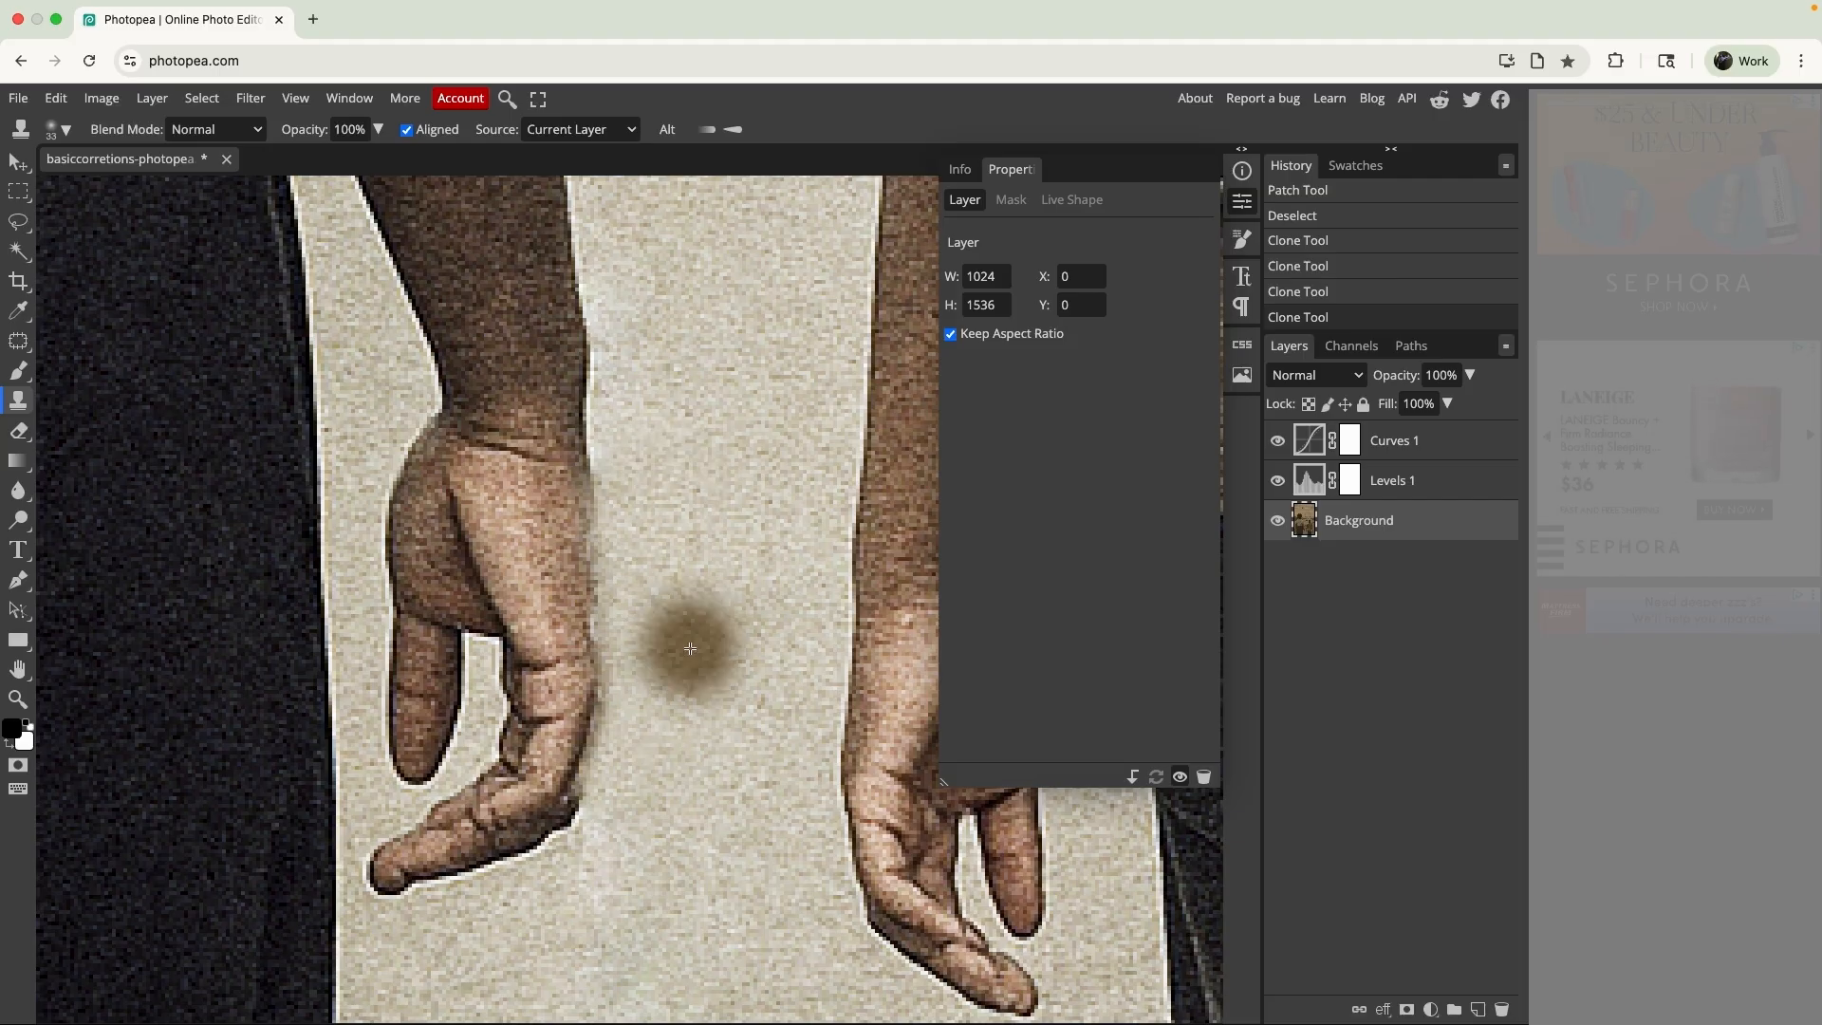
mouse_move(682, 708)
left_mouse_down()
mouse_move(686, 668)
mouse_move(647, 774)
mouse_move(669, 747)
left_mouse_up()
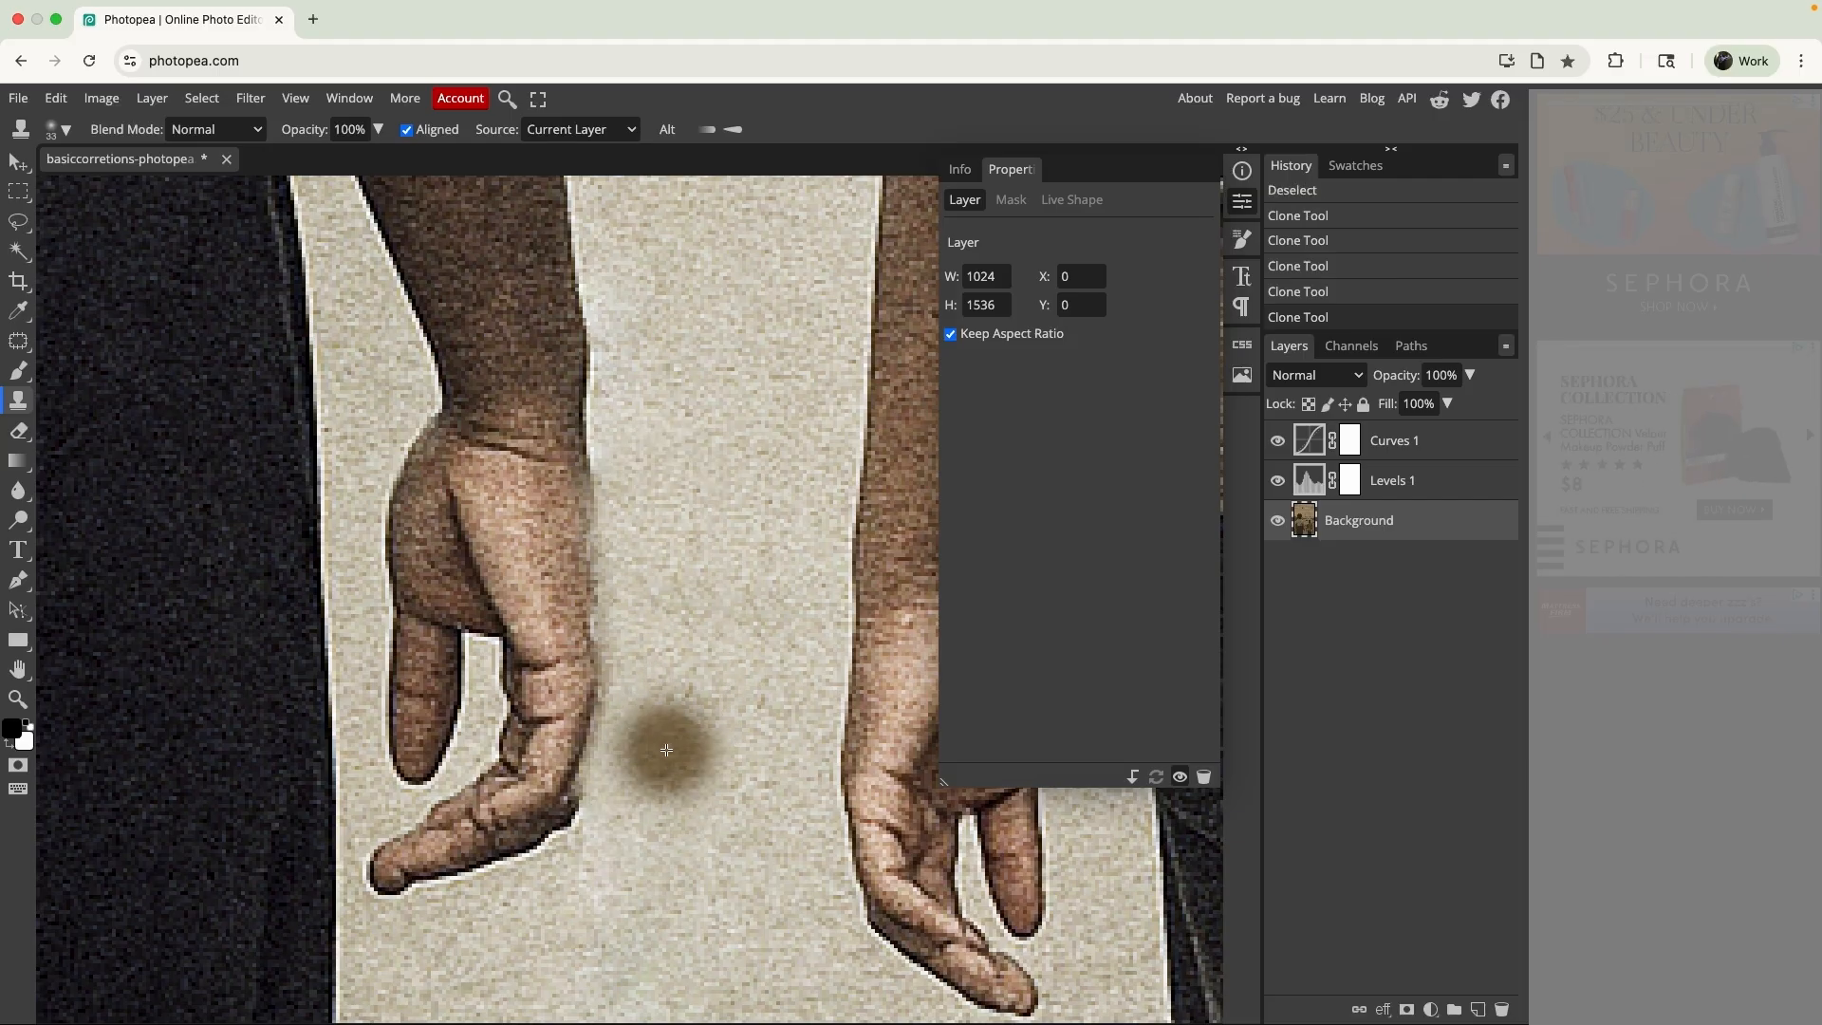
- Remove the bird from the sky and the boat from the river with the Spot Healing Brush
key("super+0")
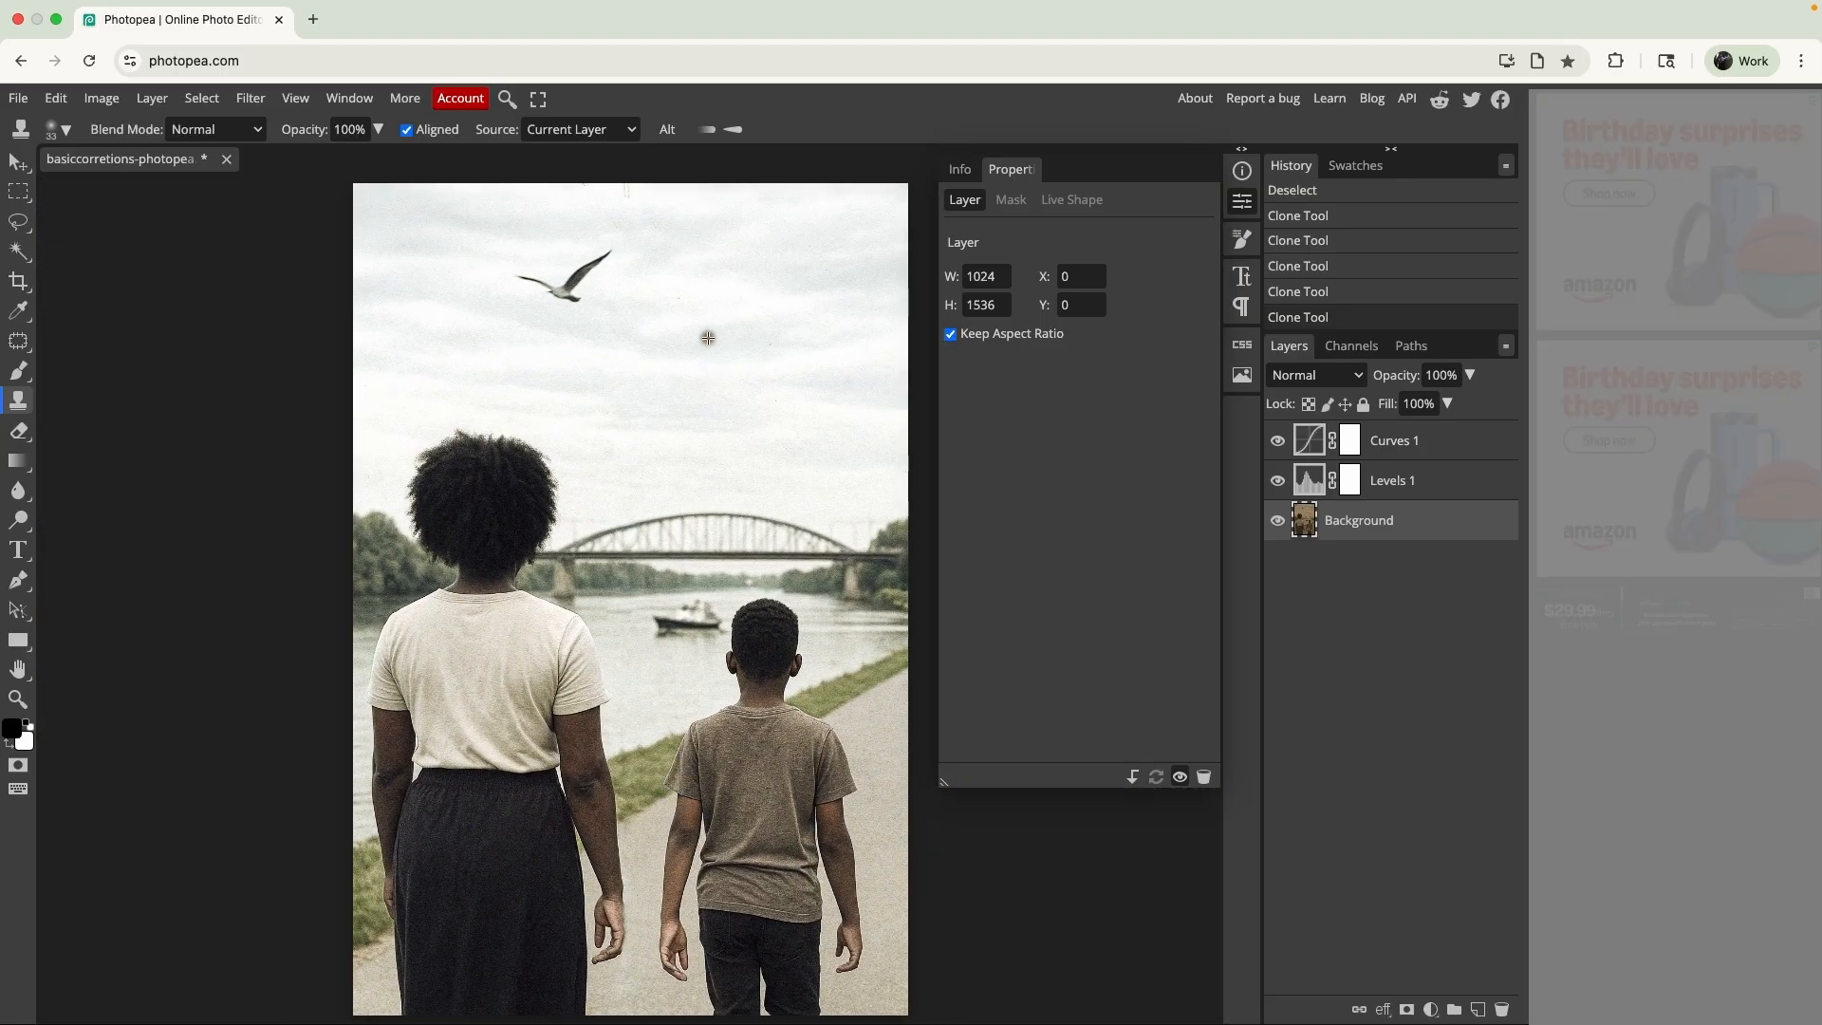
right_click(19, 340)
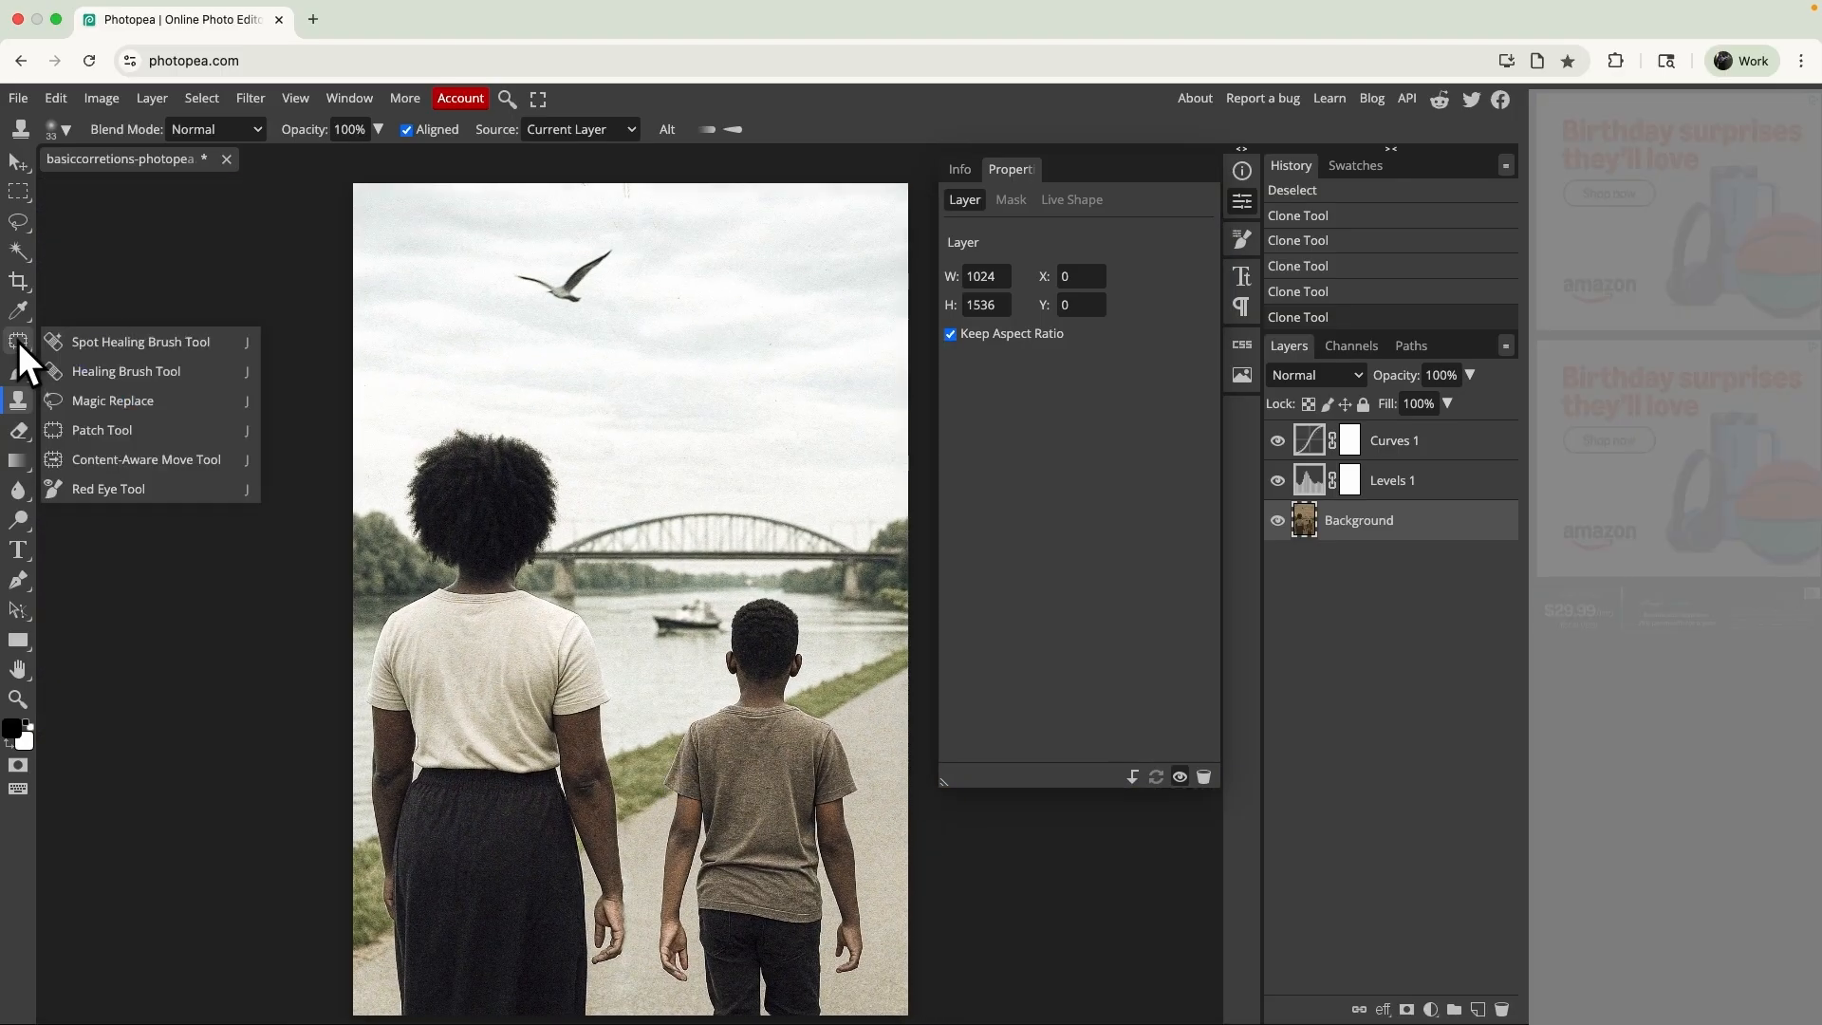
left_click(72, 343)
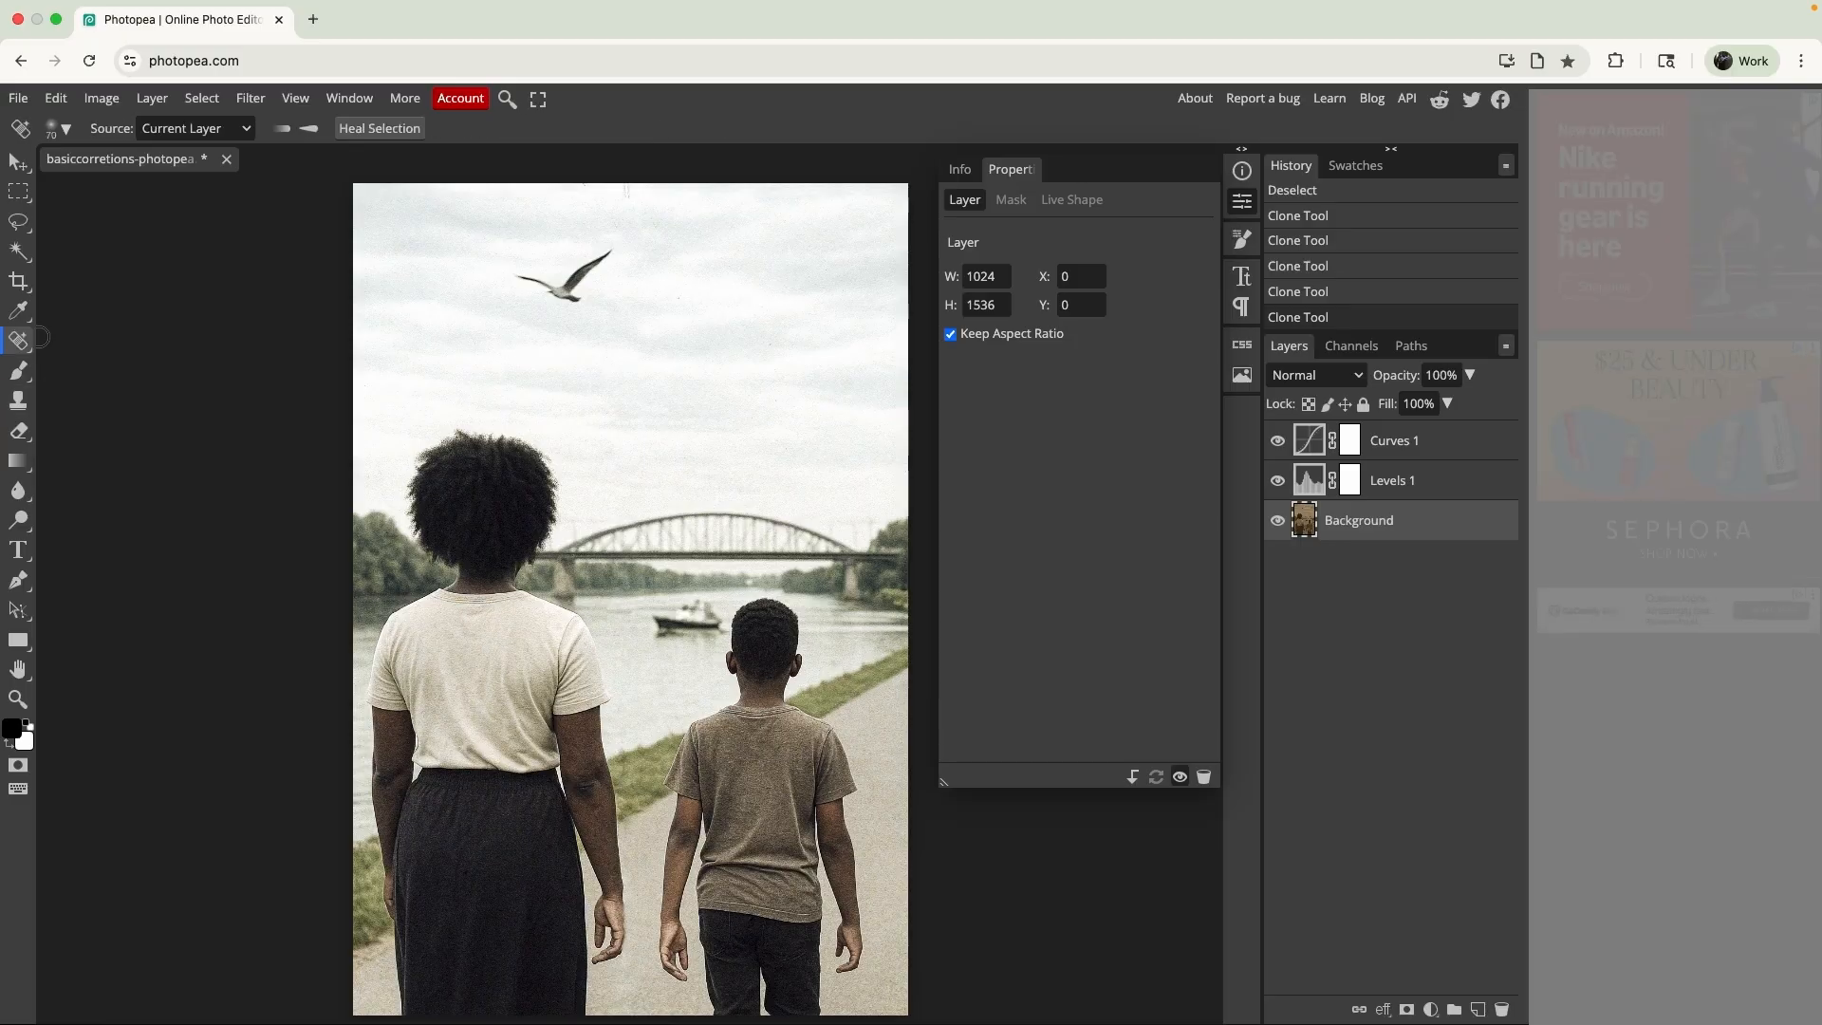
mouse_move(517, 277)
left_mouse_down()
mouse_move(569, 298)
mouse_move(590, 257)
mouse_move(629, 248)
mouse_move(582, 302)
mouse_move(541, 271)
mouse_move(507, 287)
left_mouse_up()
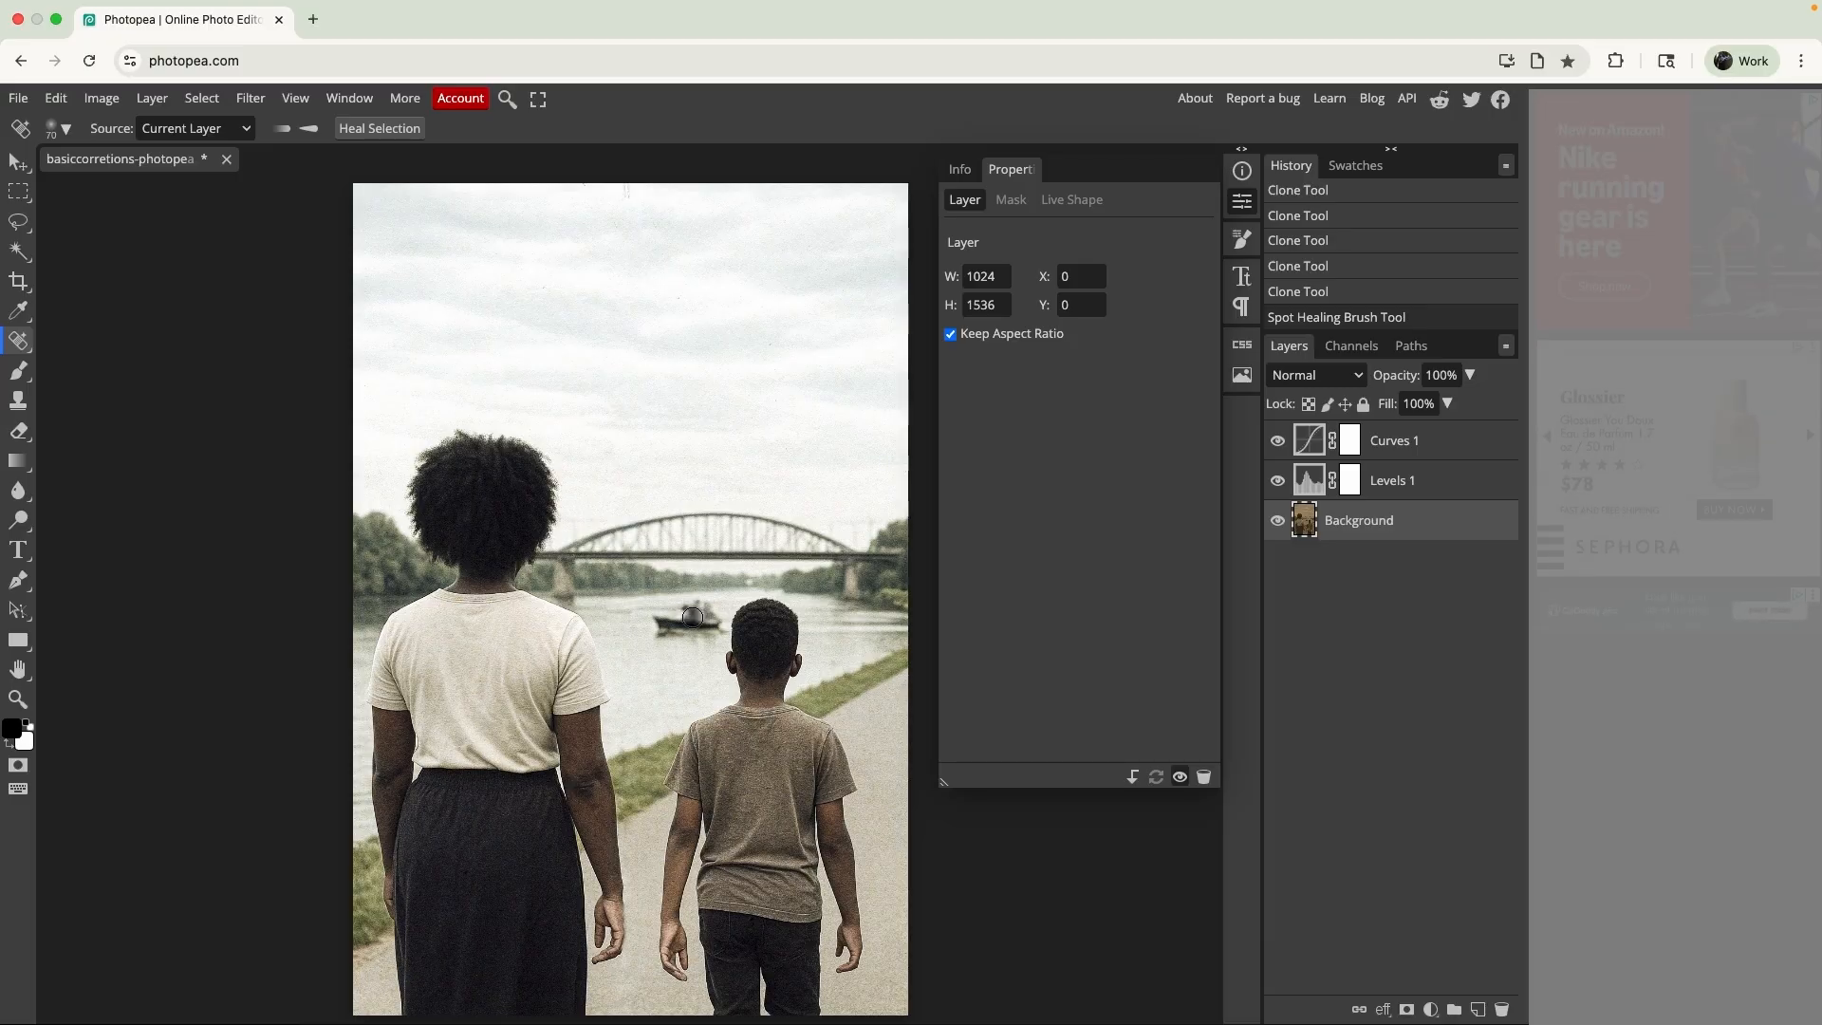
mouse_move(692, 618)
left_mouse_down()
mouse_move(657, 622)
mouse_move(711, 632)
mouse_move(709, 610)
mouse_move(675, 609)
left_mouse_up()
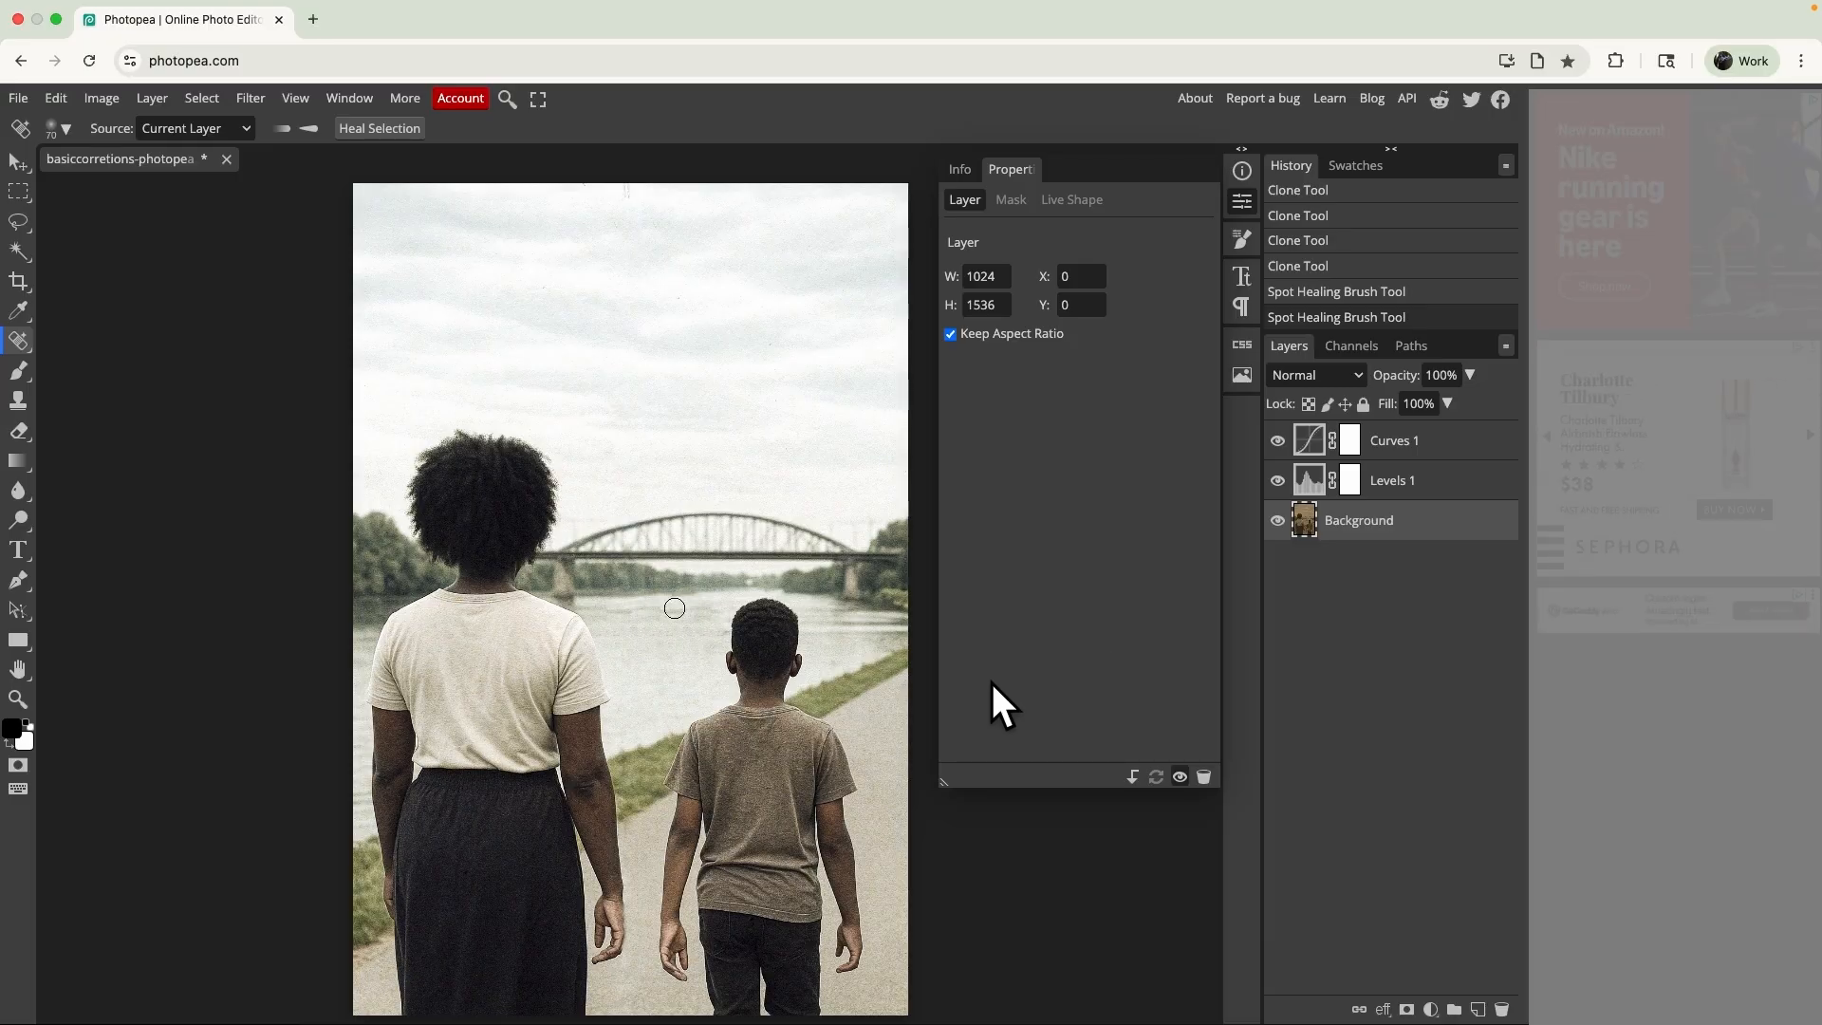
left_click(726, 633)
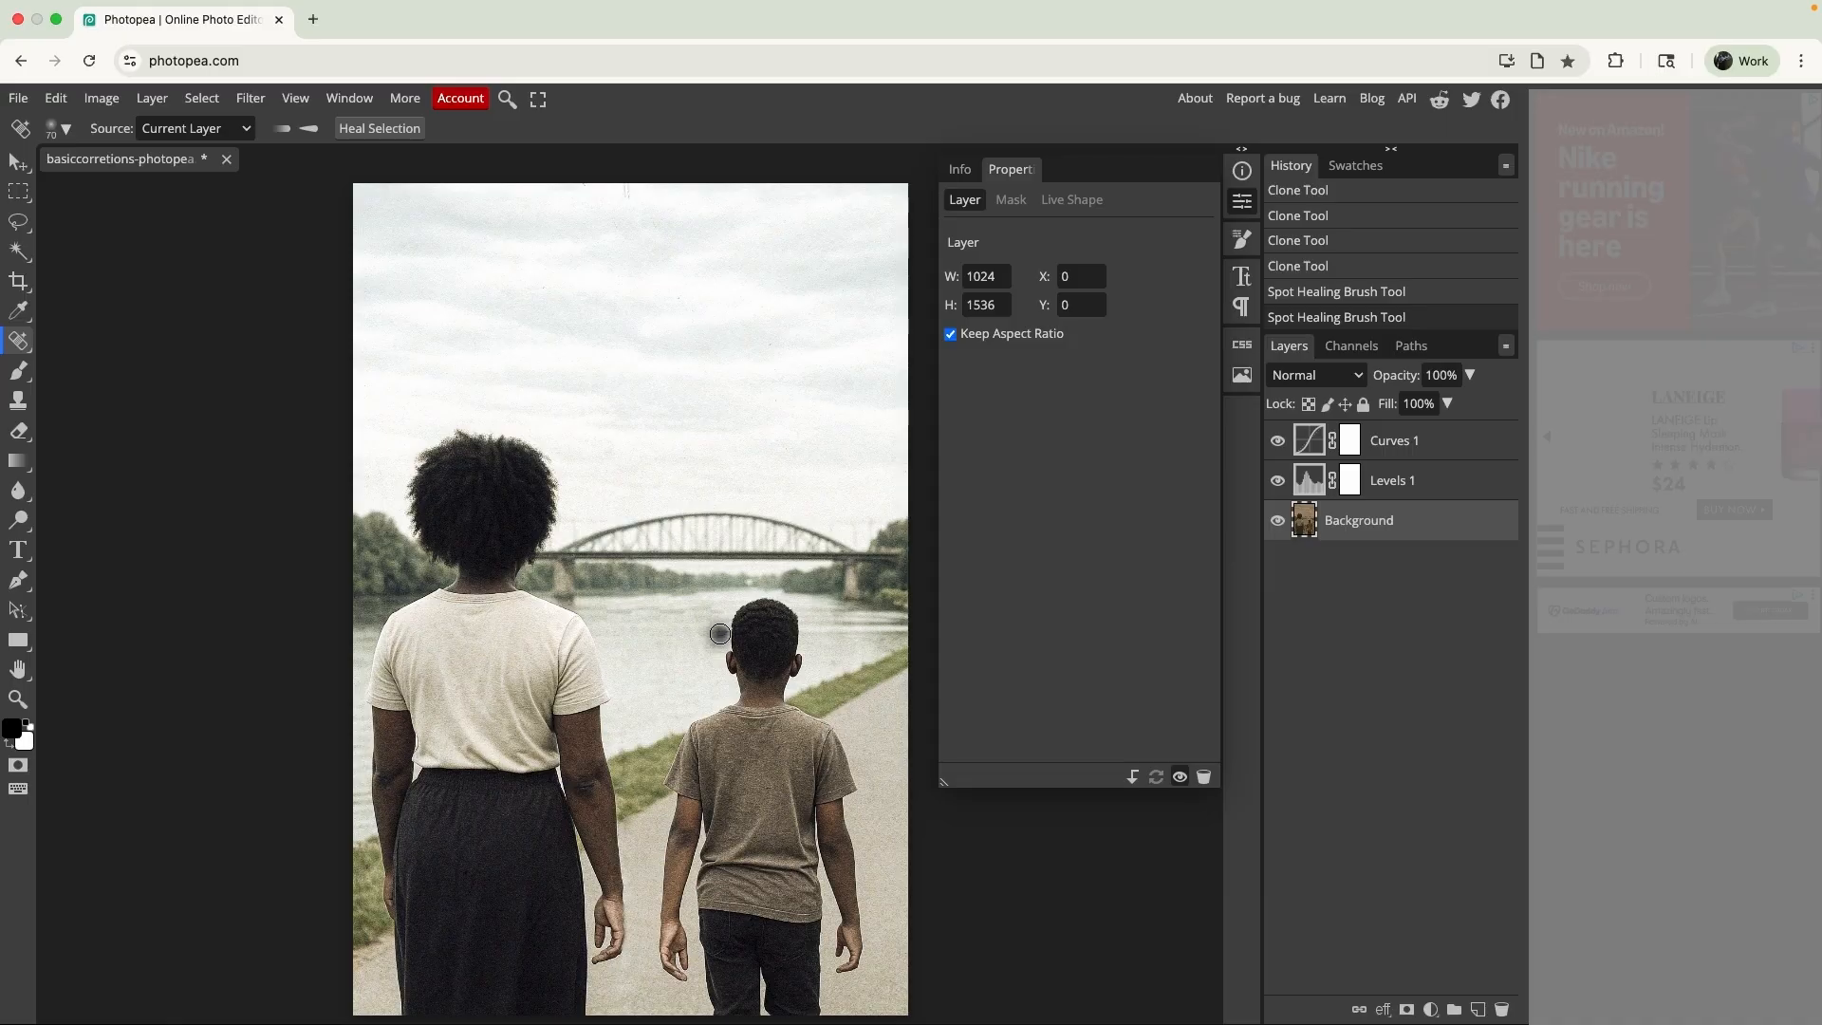
- Undo the spot healing of the bird and the boat
key("super+z")
key("super+z")
key("super+z")
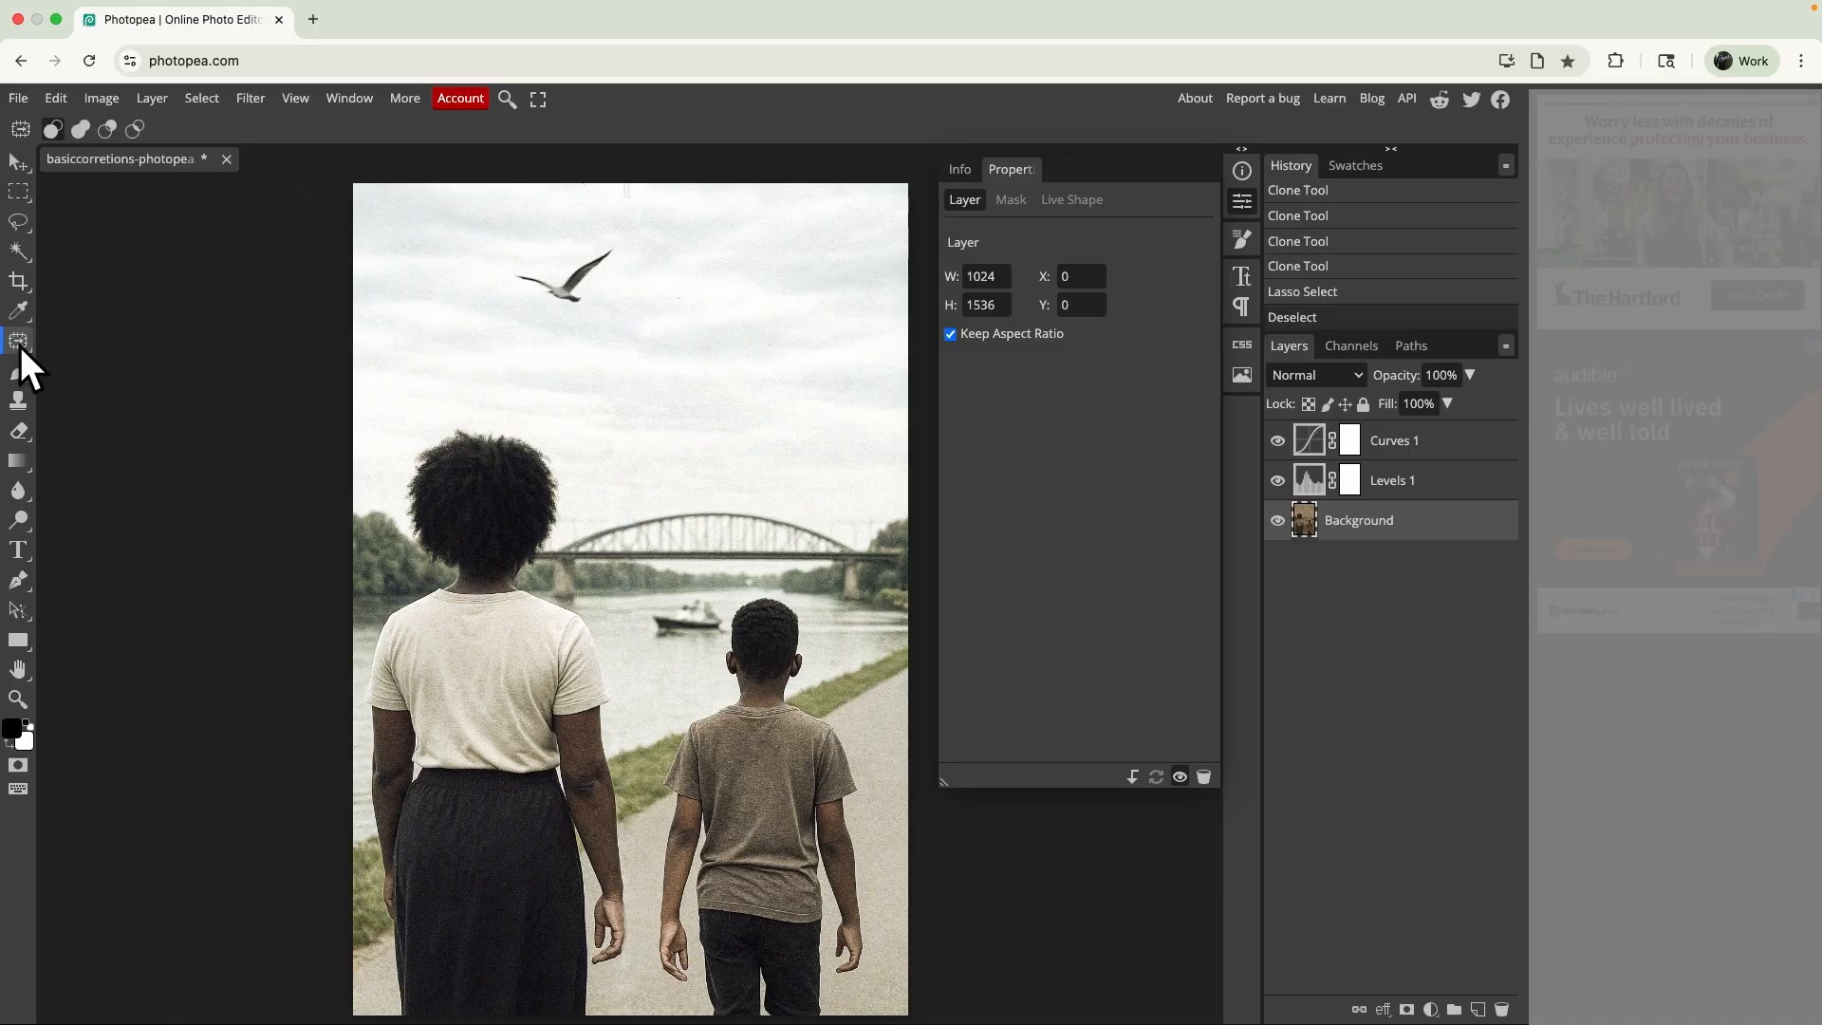
- Move the bird from the sky onto the river over the boat with the Content-Aware Move Tool, and clear the selection
right_click(19, 343)
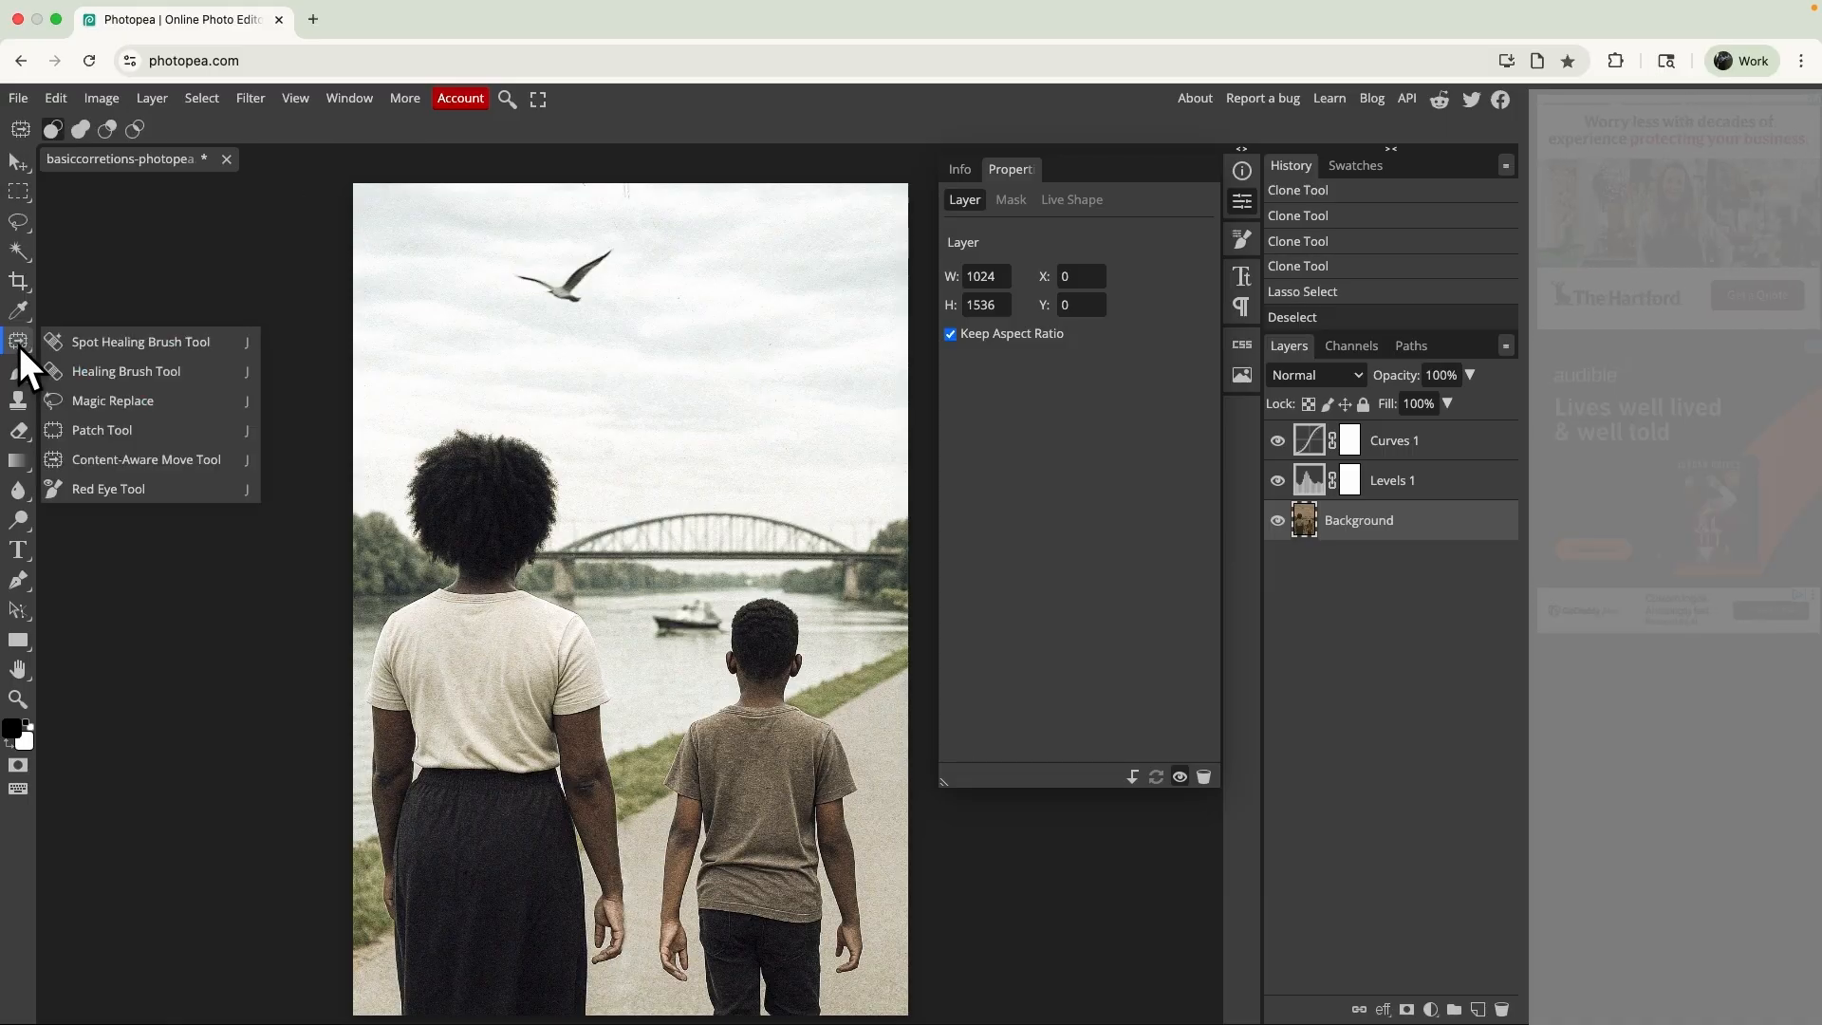
left_click(106, 471)
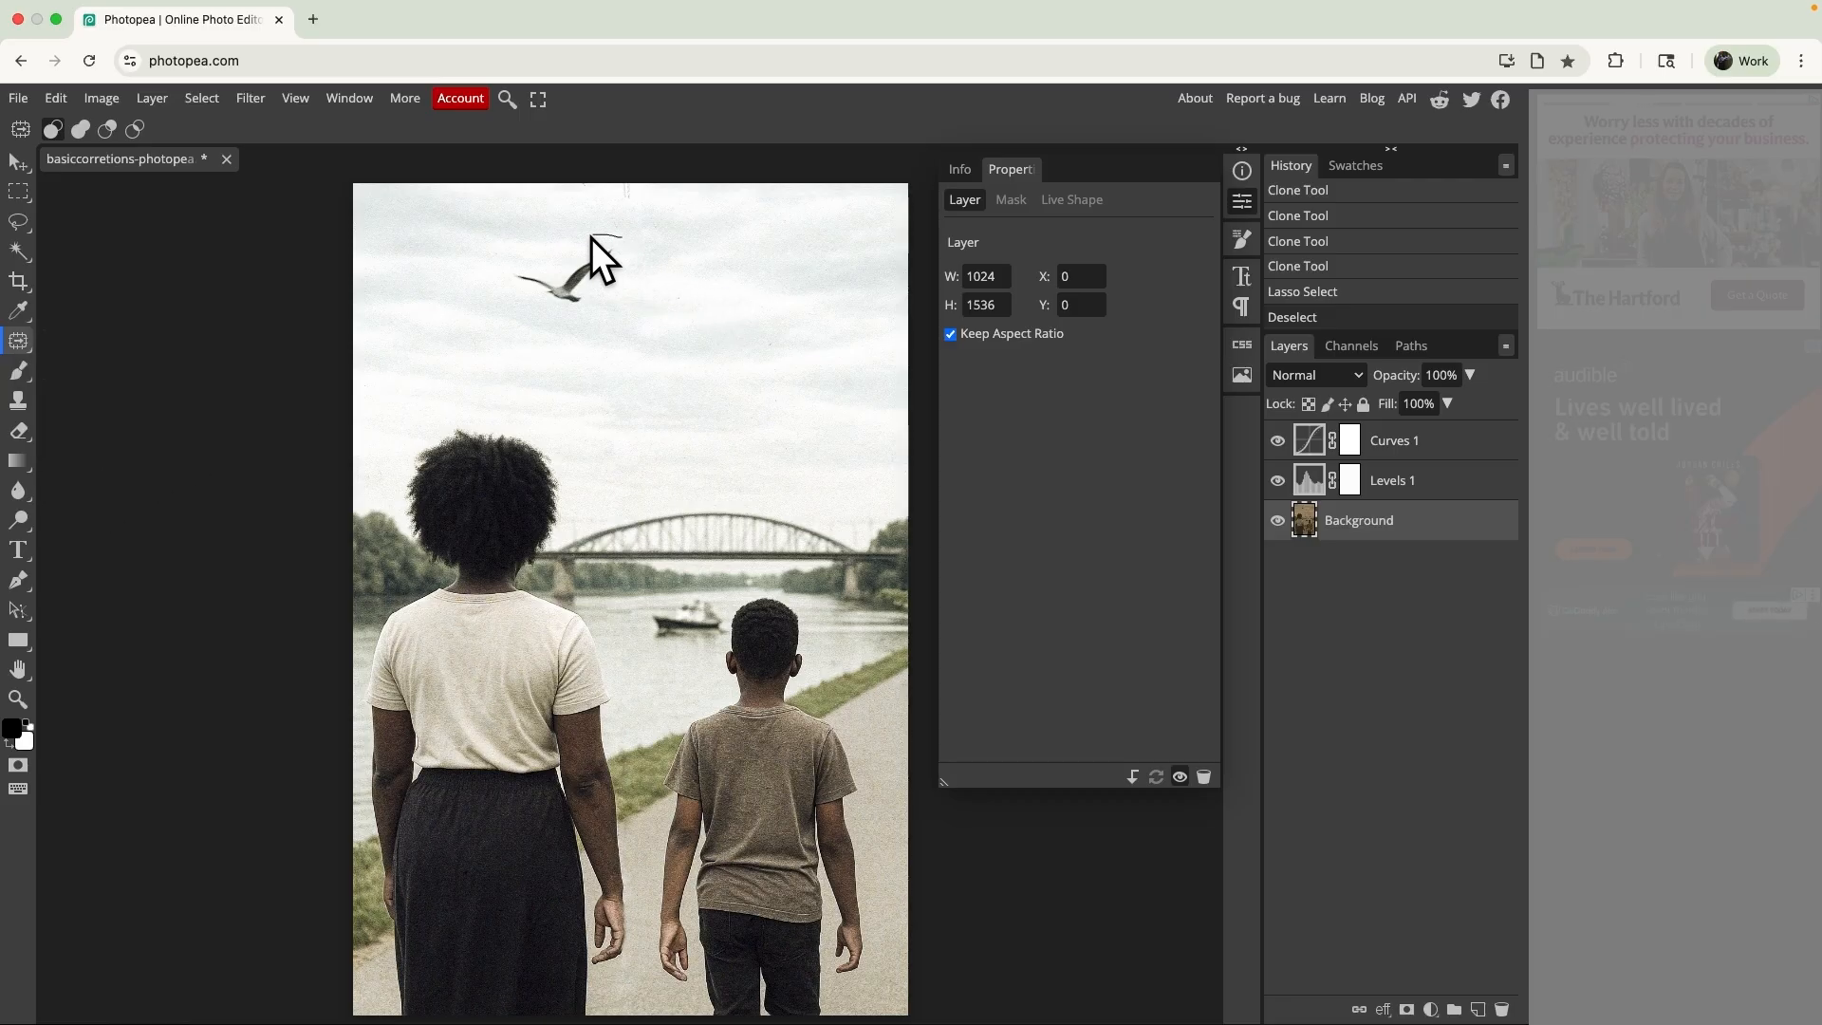
left_click_drag(513, 306, 562, 322)
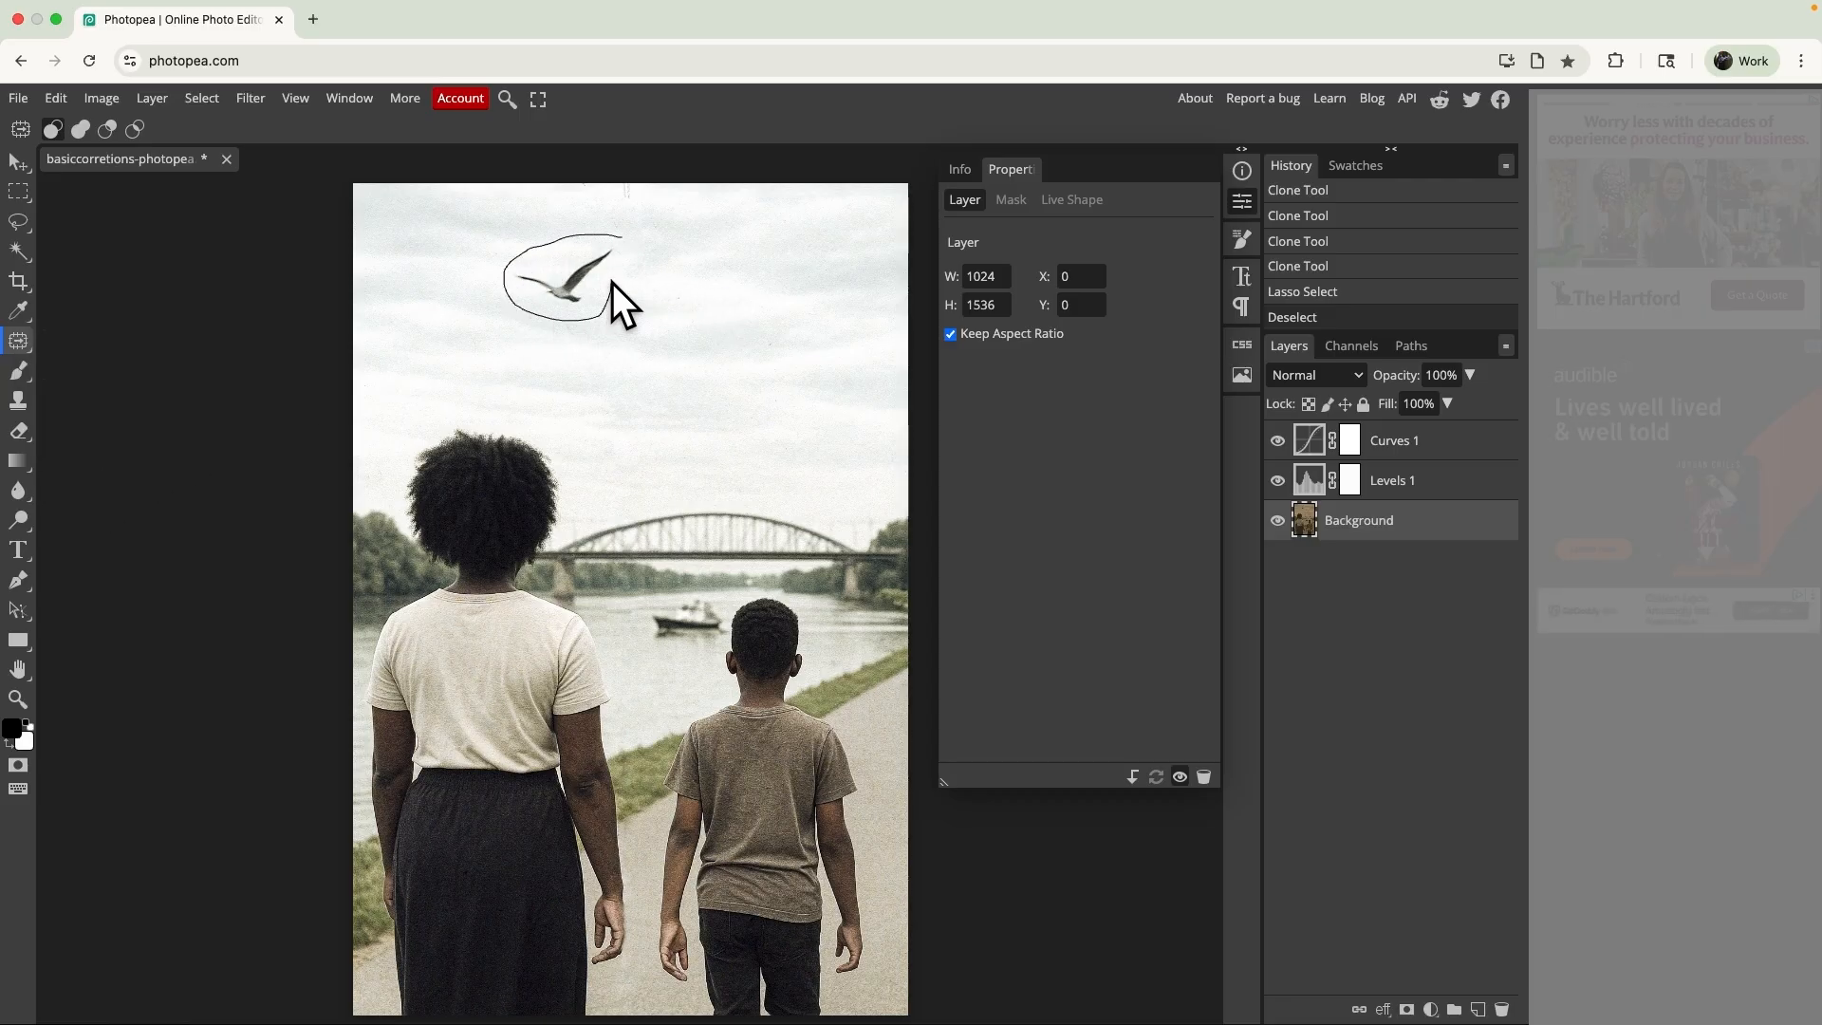
mouse_move(617, 242)
left_mouse_down()
mouse_move(601, 445)
mouse_move(667, 500)
mouse_move(685, 619)
left_mouse_up()
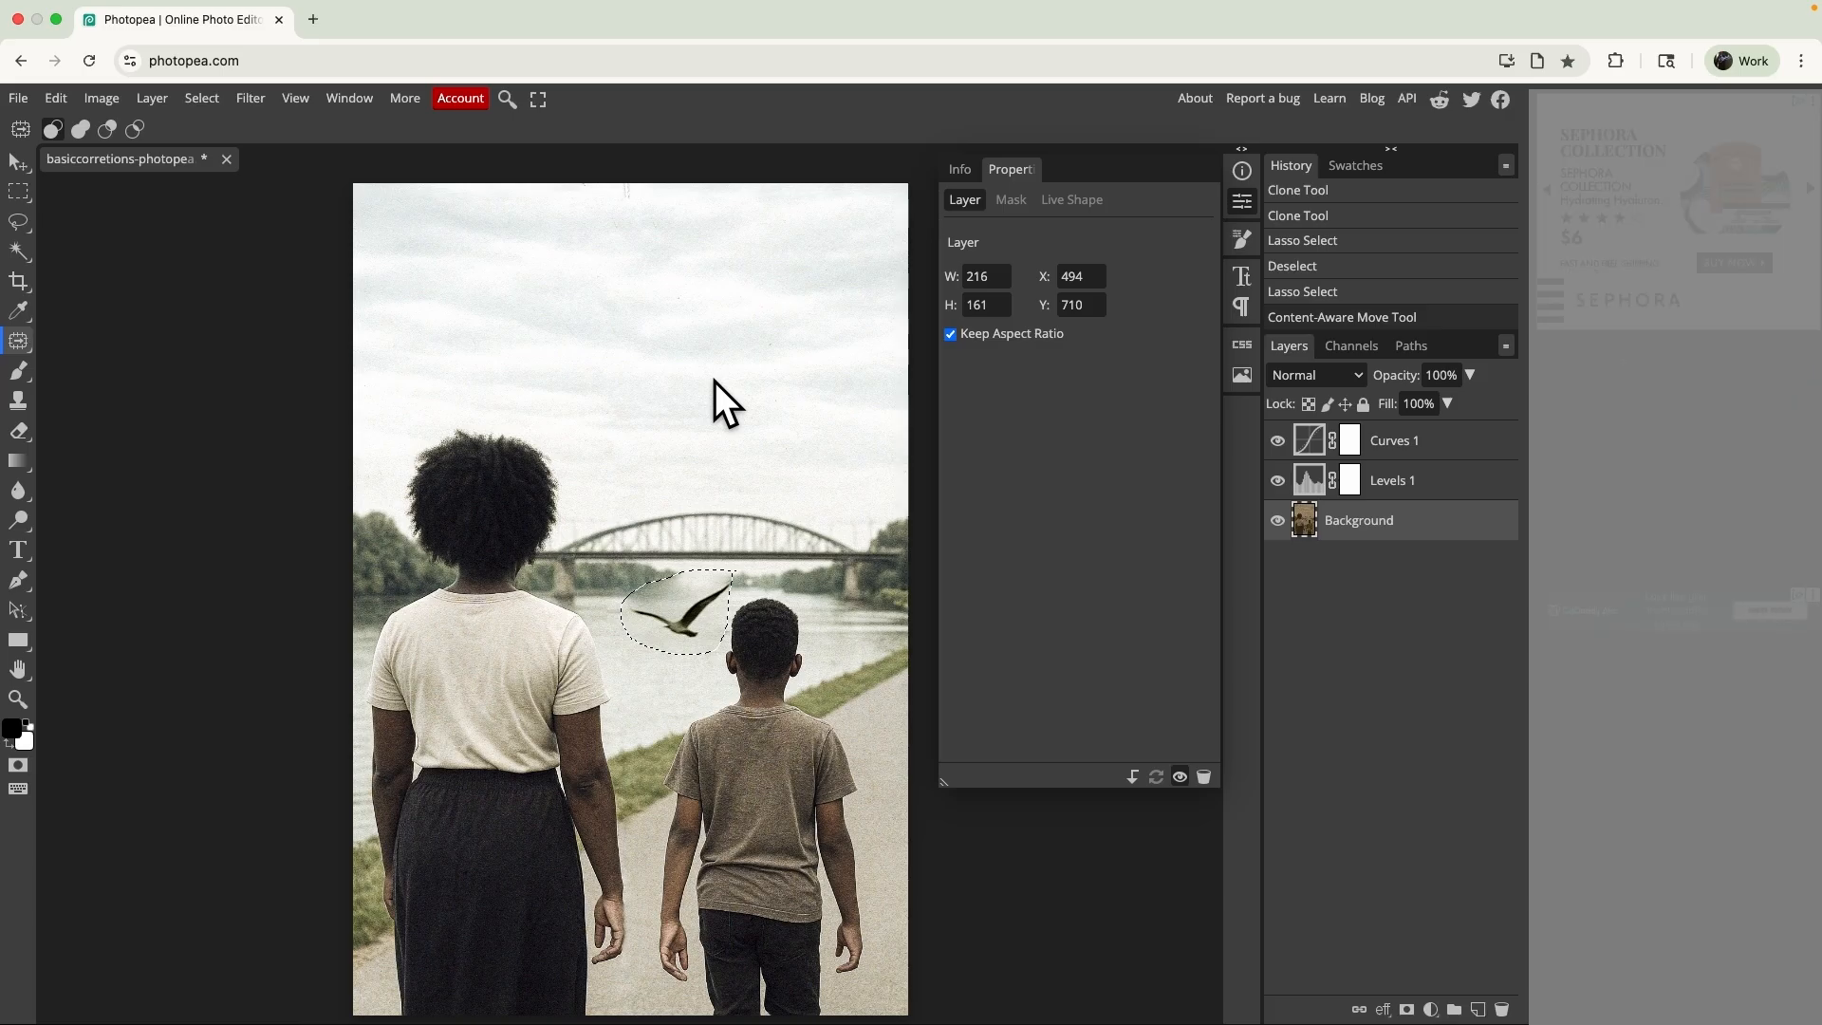
key("ctrl+d")
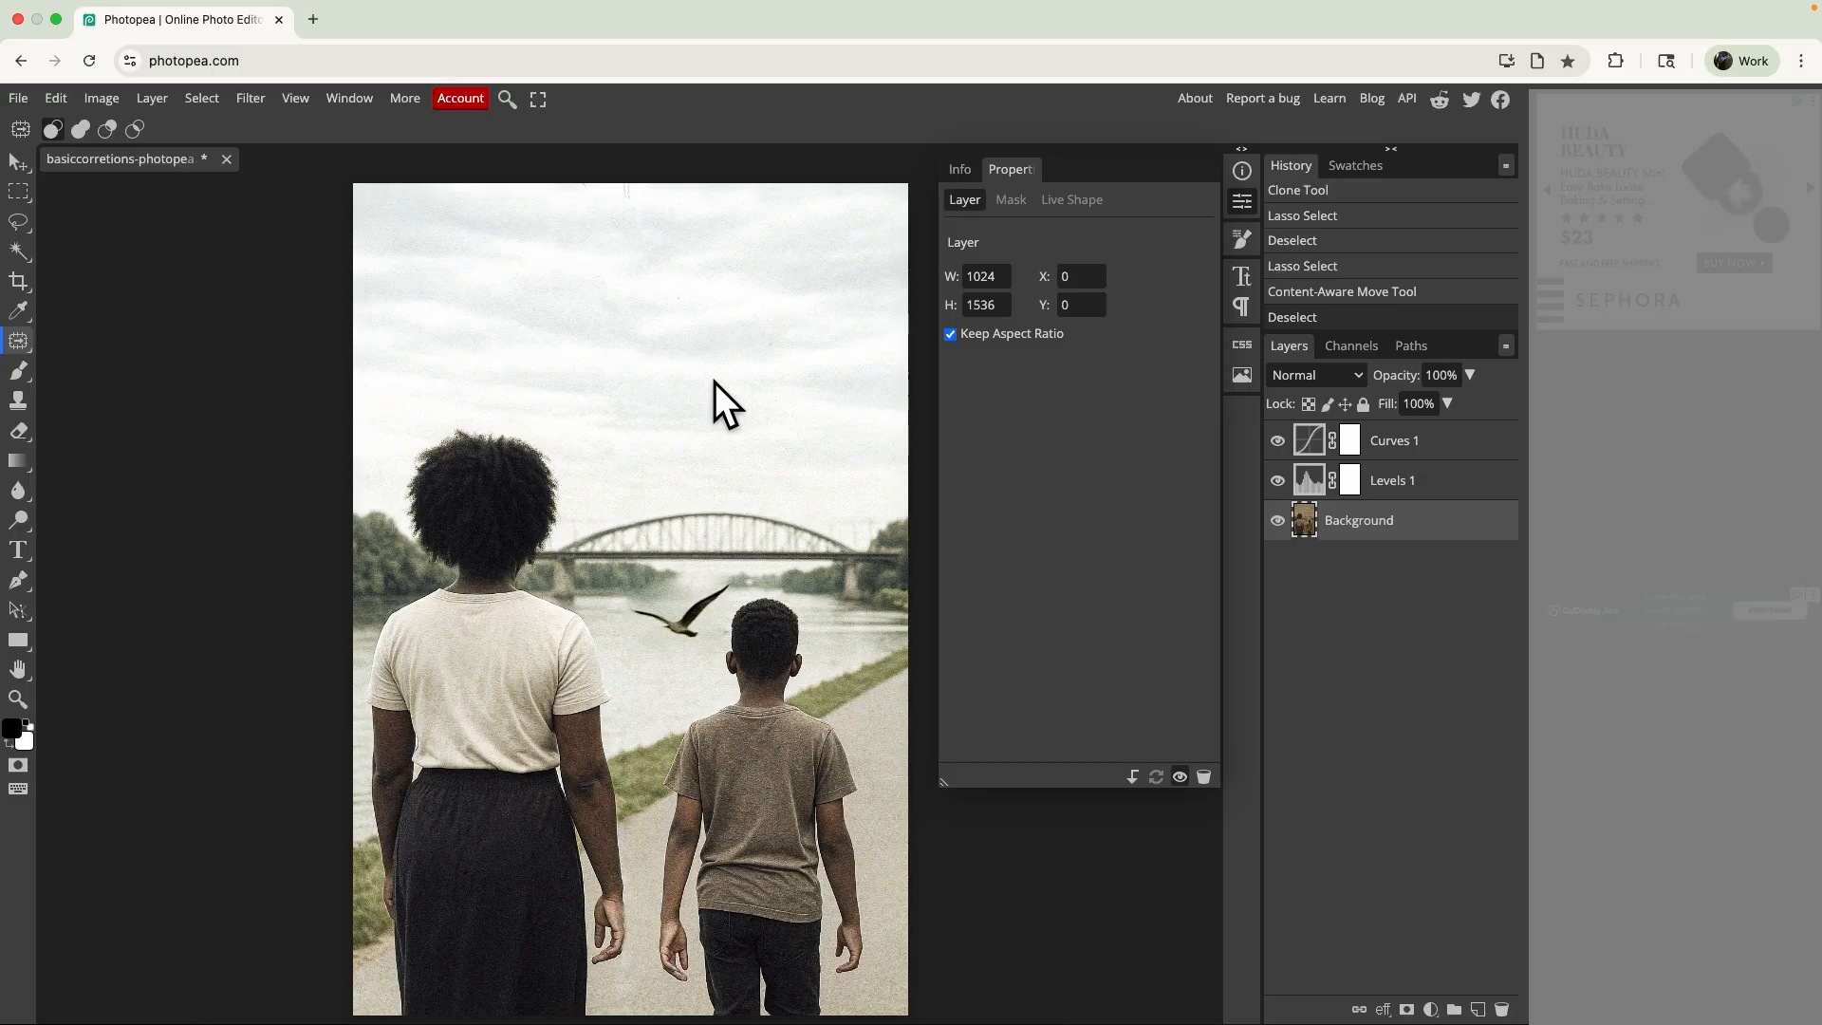
- Undo the content-aware move of the bird onto the river and clear the selection around it
key("super+z")
key("super+z")
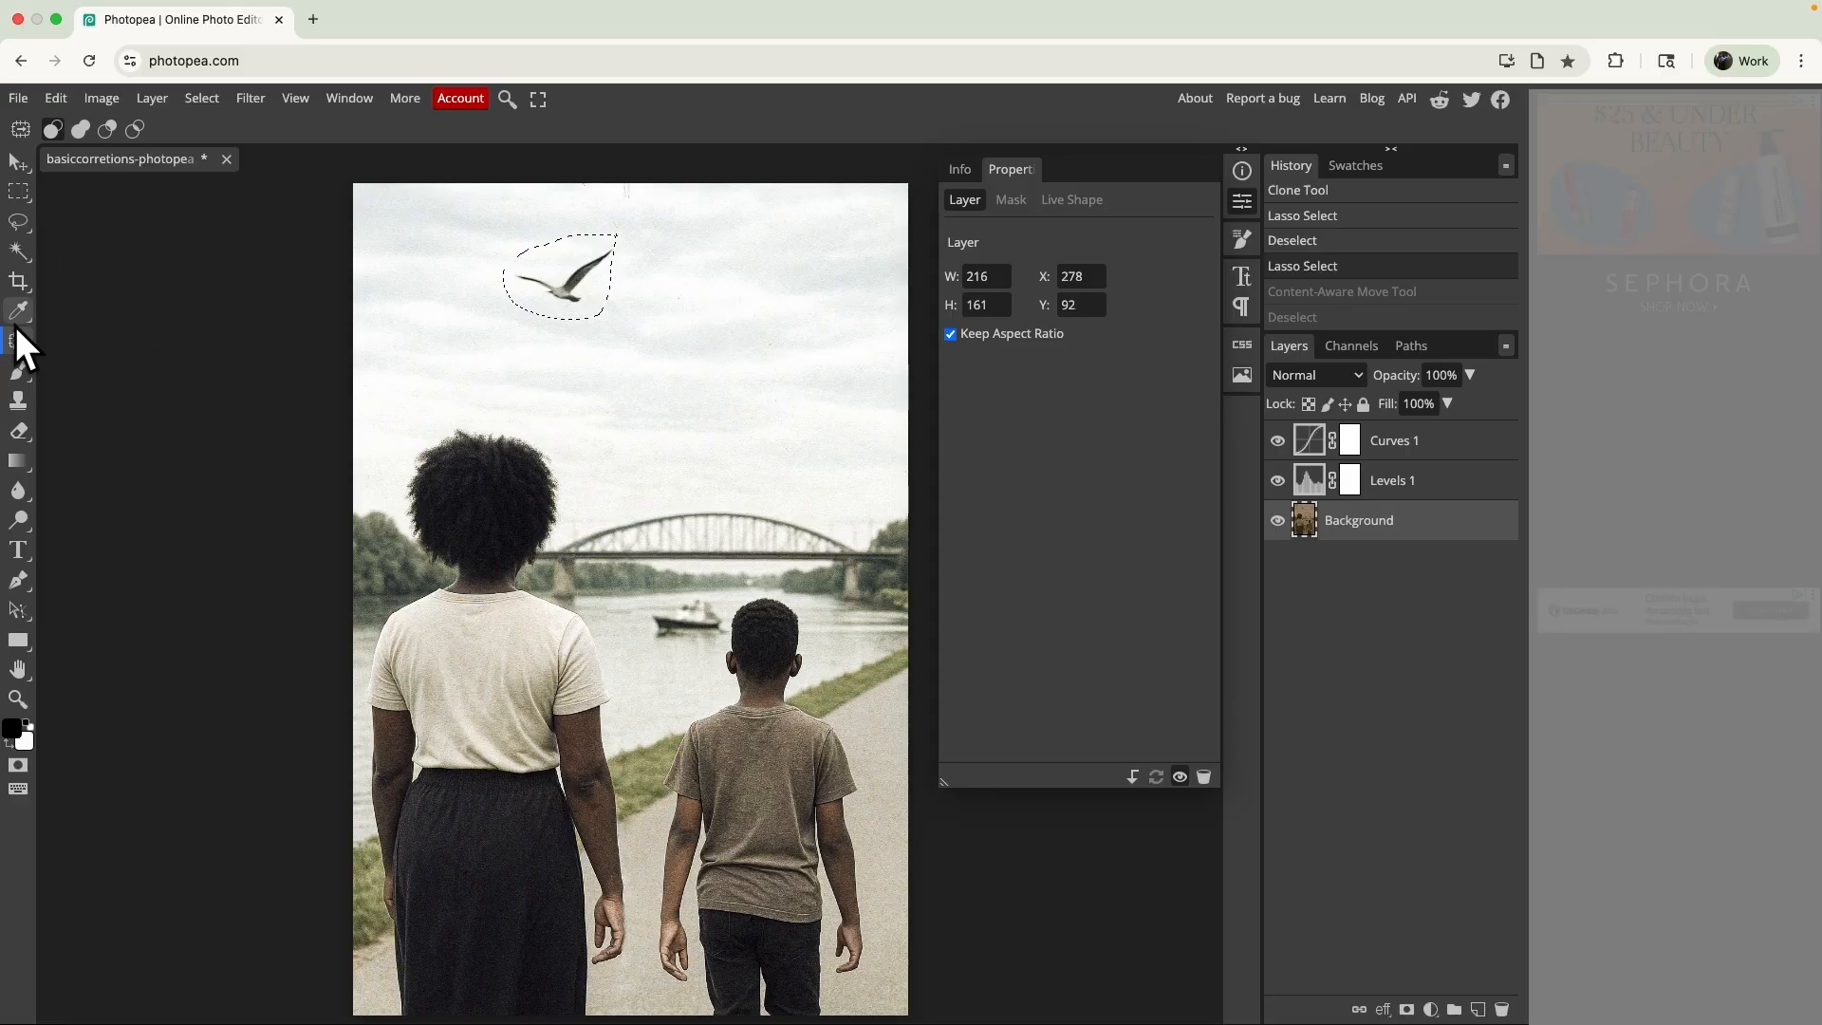
key("super+d")
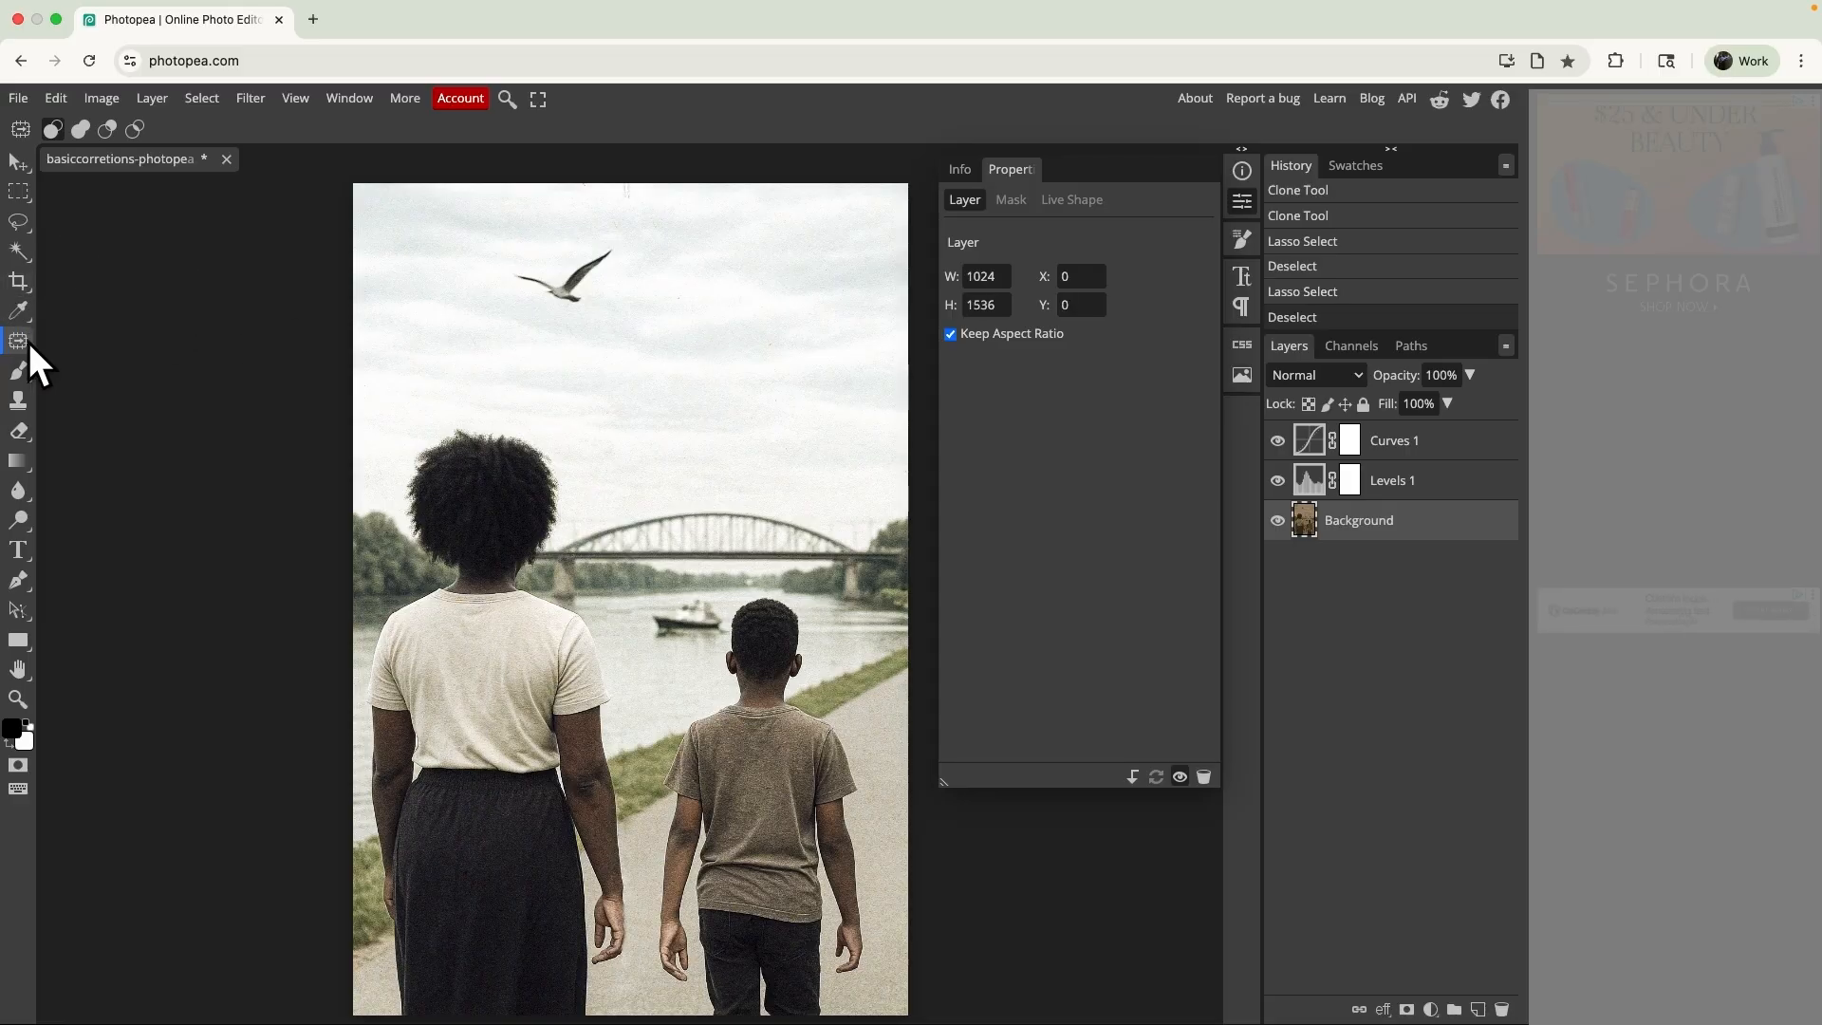
- Move the boat into the sky and the bird onto the river with the Content-Aware Move Tool, and clear the selection
mouse_move(678, 596)
left_mouse_down()
mouse_move(721, 594)
mouse_move(650, 597)
mouse_move(647, 646)
mouse_move(727, 641)
mouse_move(692, 558)
mouse_move(780, 359)
left_mouse_up()
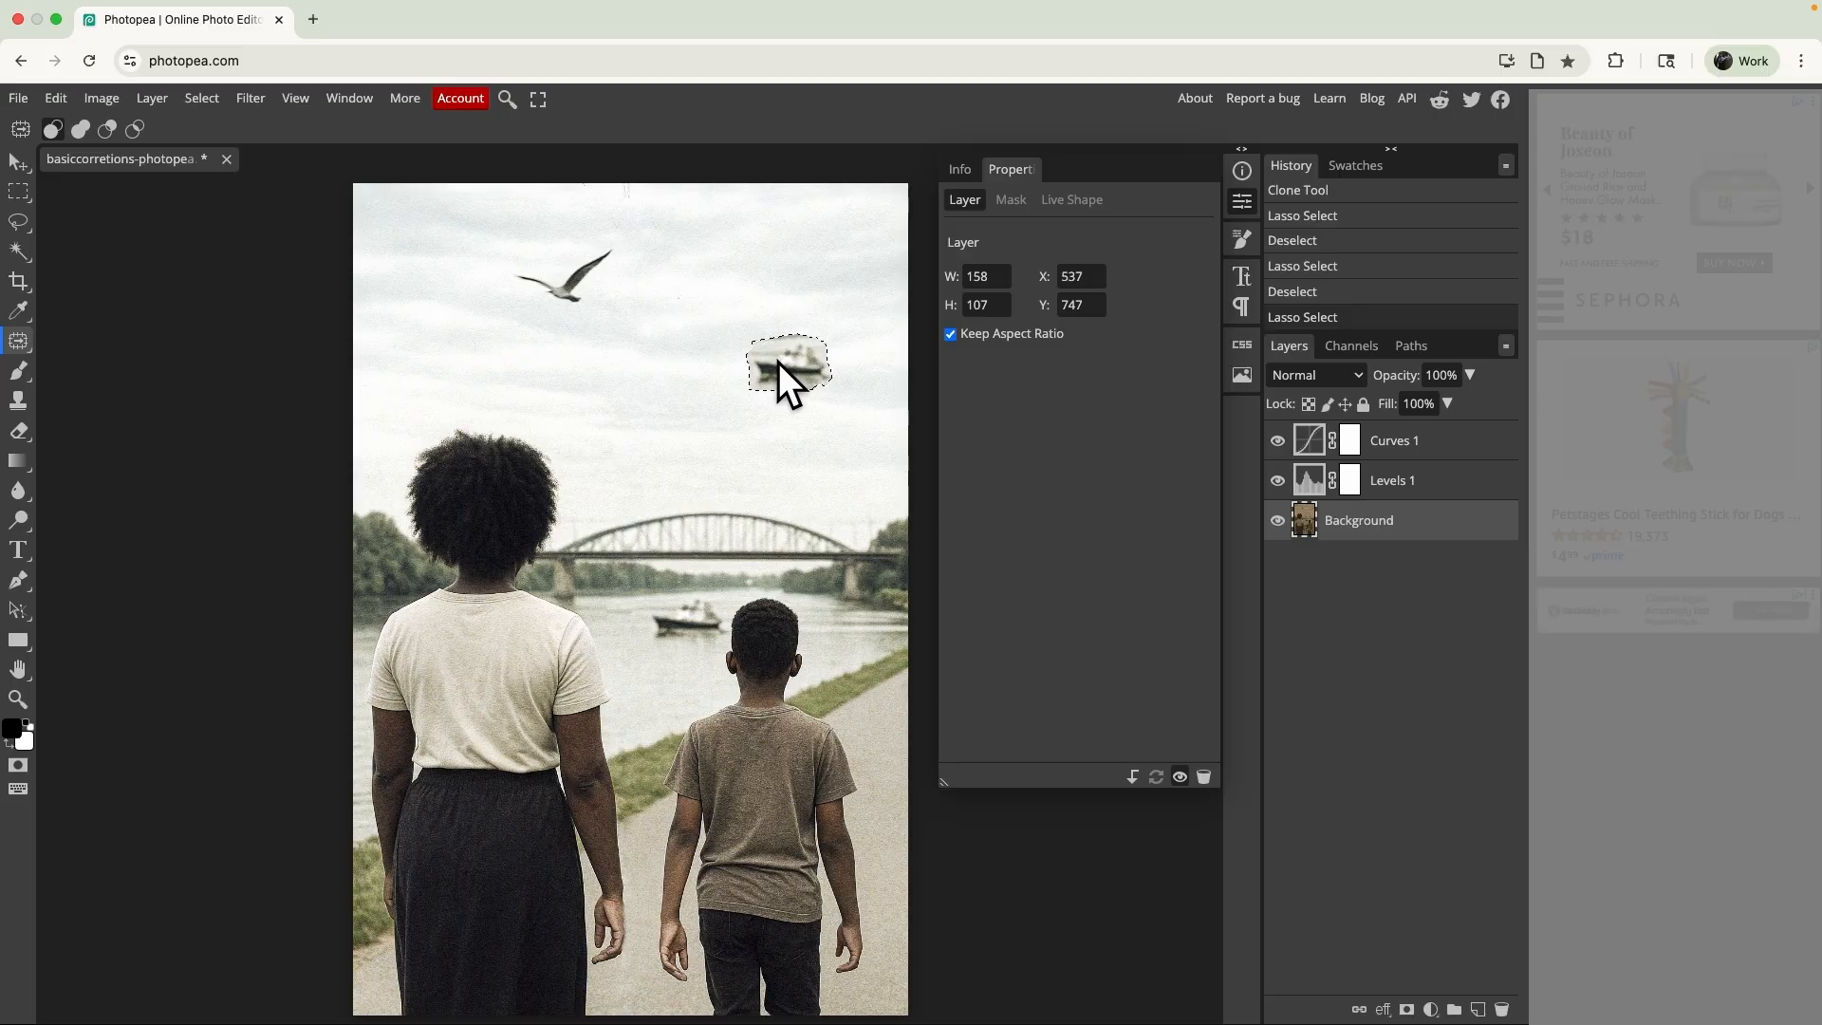
left_click_drag(778, 362, 778, 361)
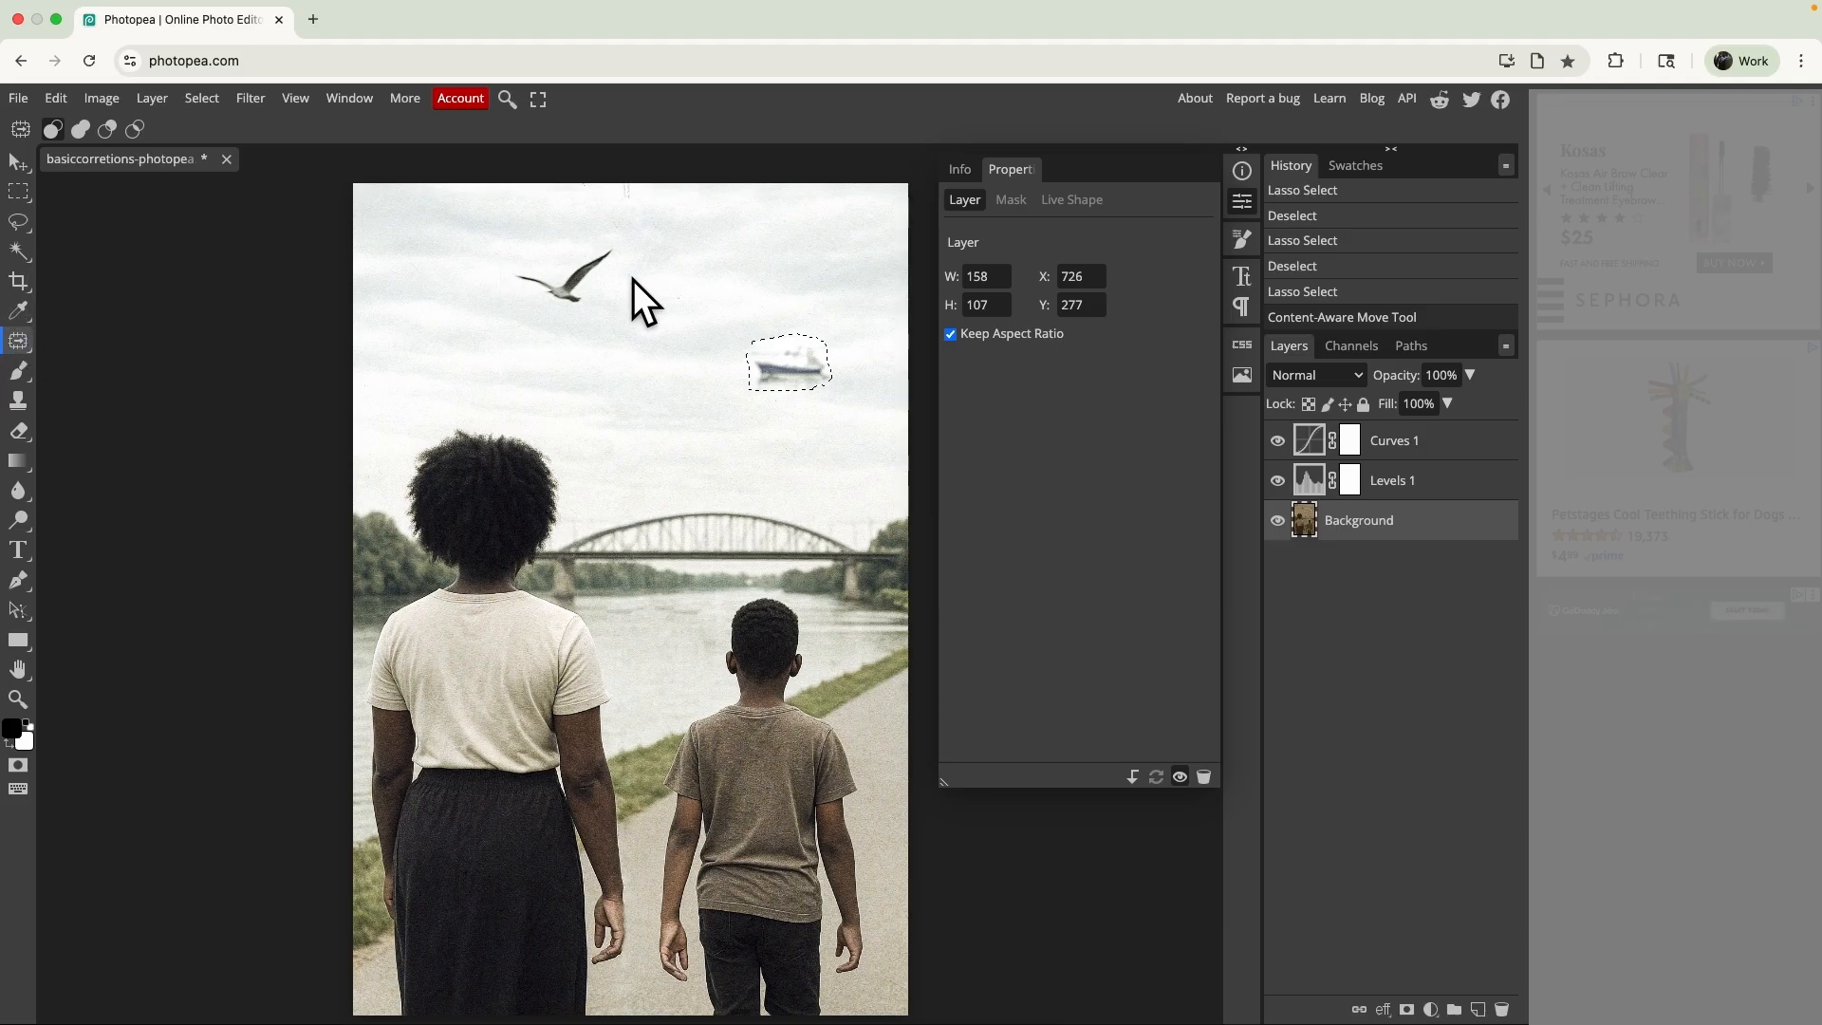
mouse_move(630, 278)
left_mouse_down()
mouse_move(600, 227)
mouse_move(492, 278)
mouse_move(532, 318)
mouse_move(596, 316)
mouse_move(615, 292)
mouse_move(567, 294)
mouse_move(669, 640)
left_mouse_up()
key("ctrl+d")
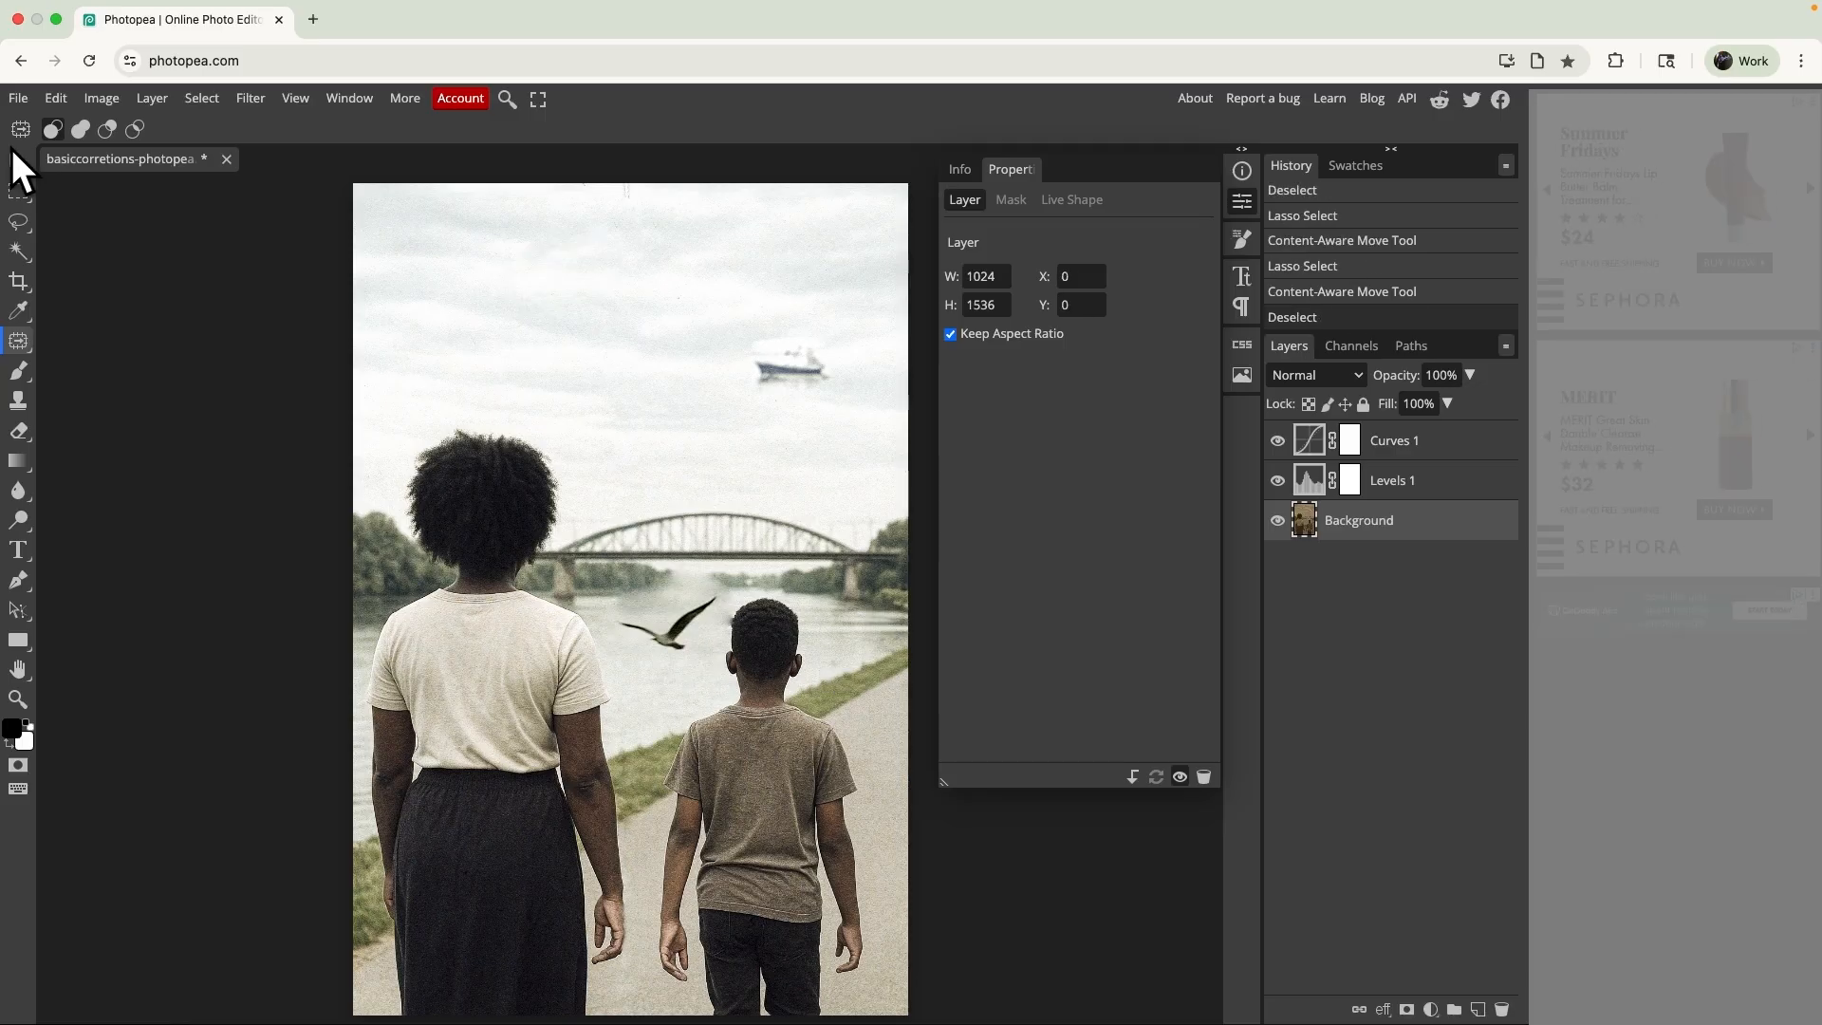
left_click(19, 349)
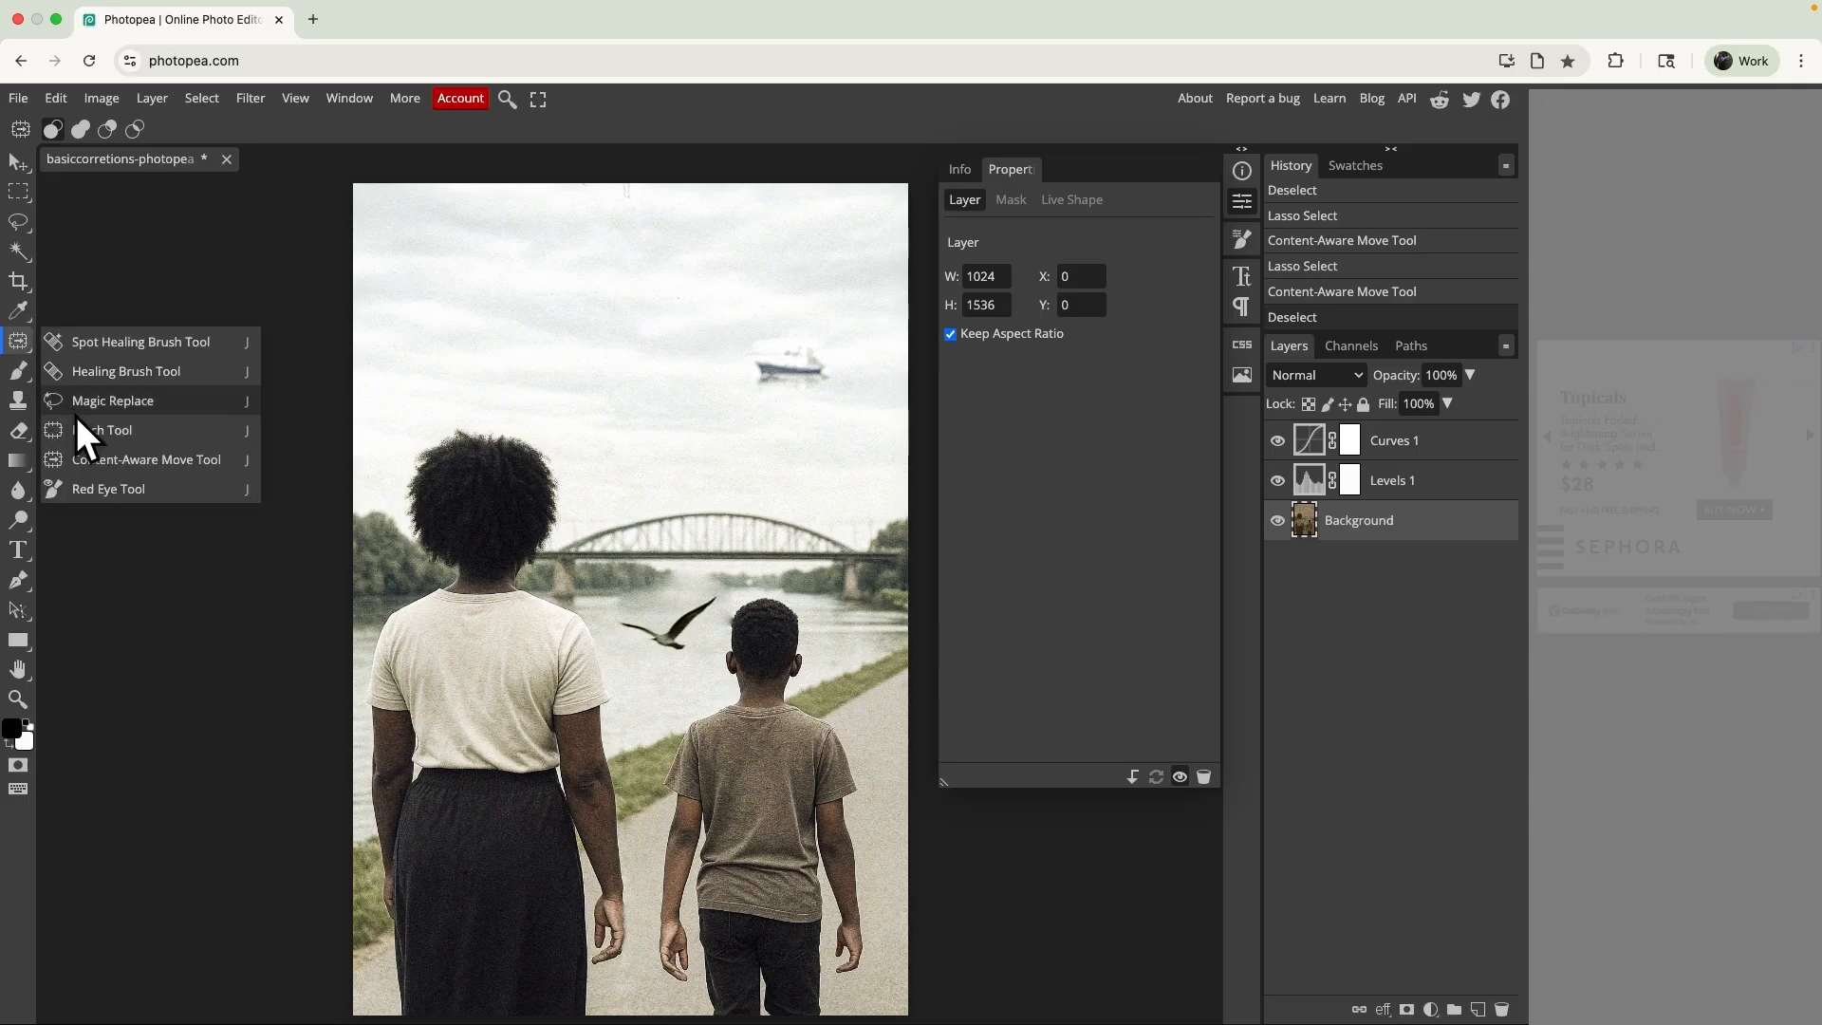
left_click(134, 275)
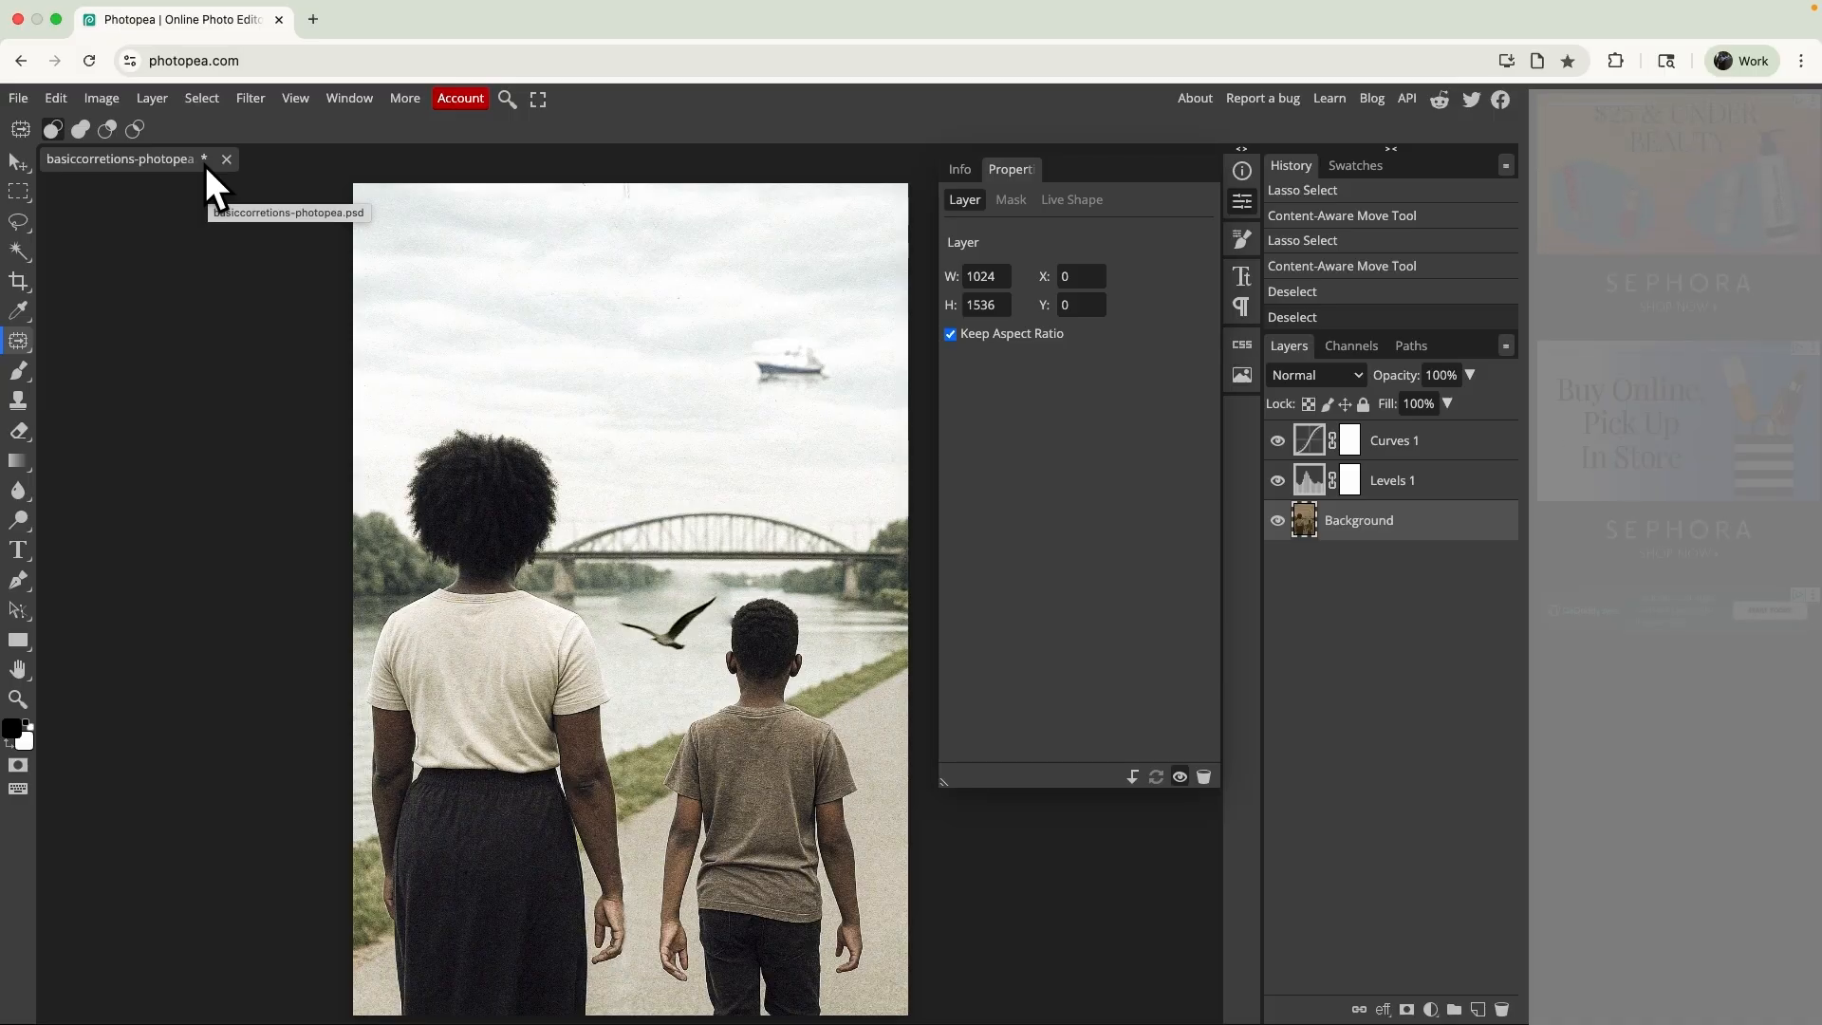
- Save the document to the Desktop as basiccorretions-photopea.psd
left_click(14, 96)
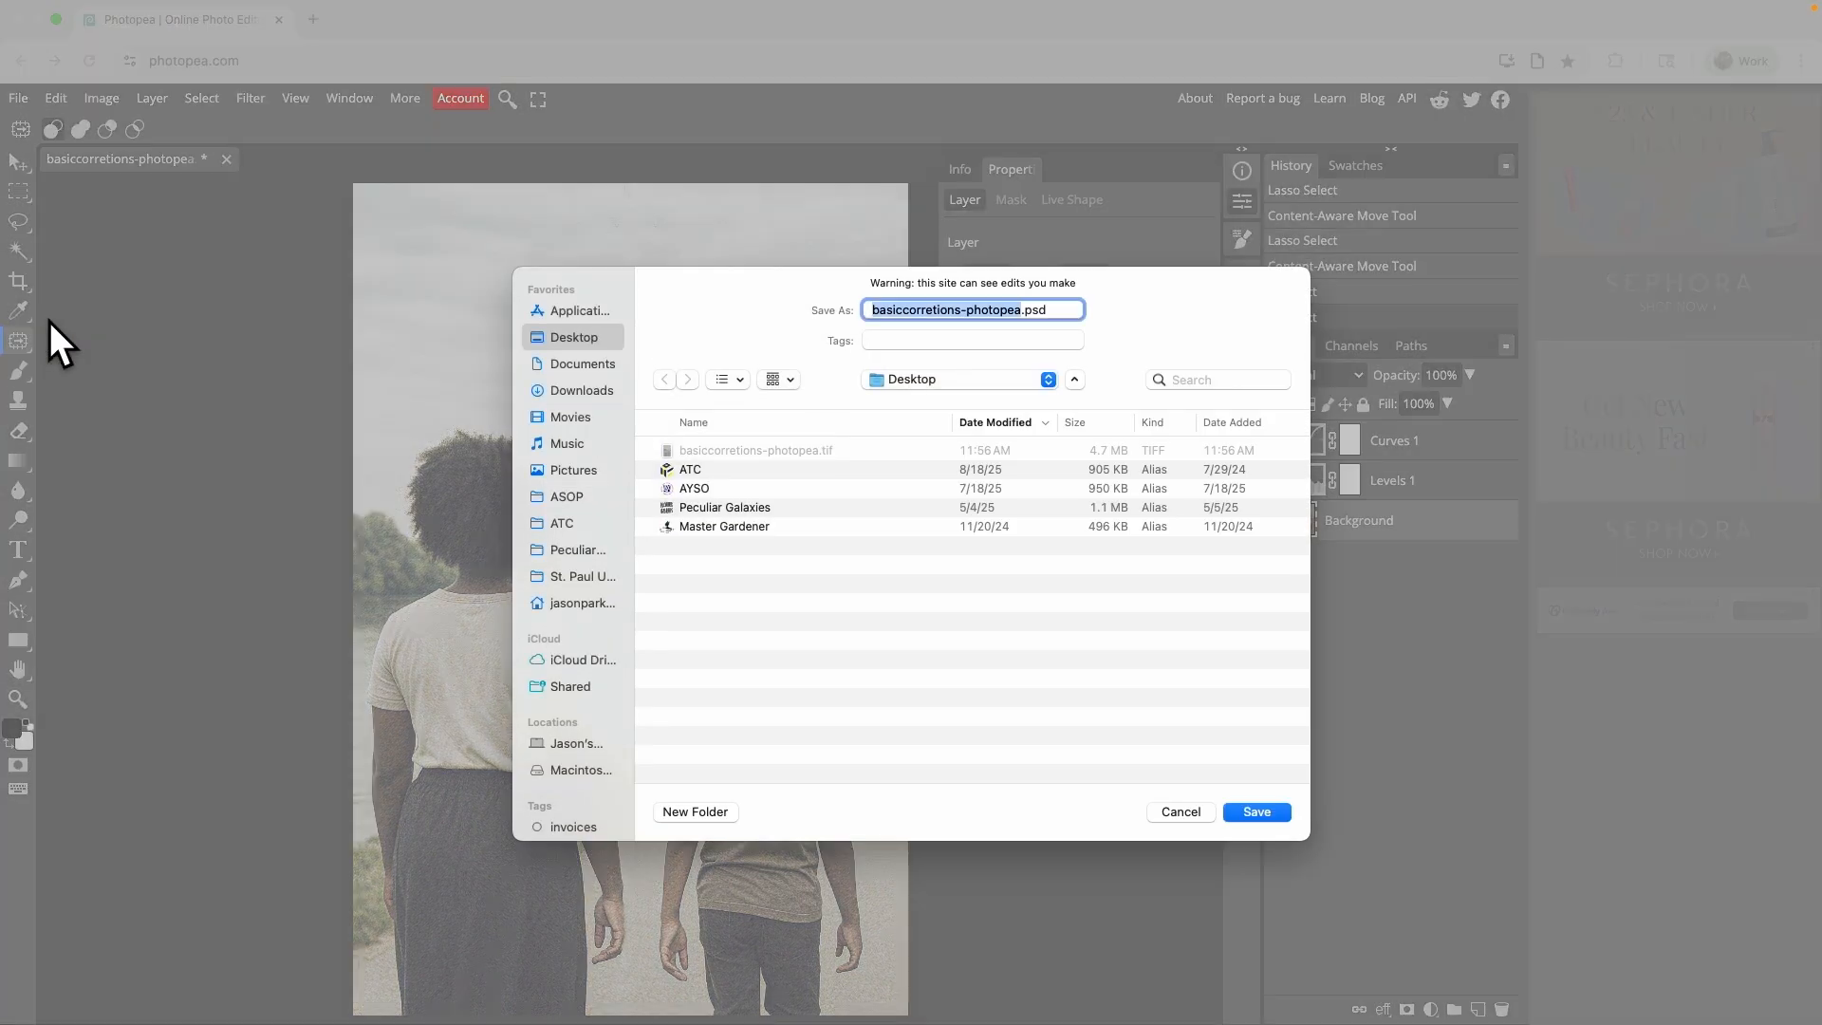
left_click(1258, 814)
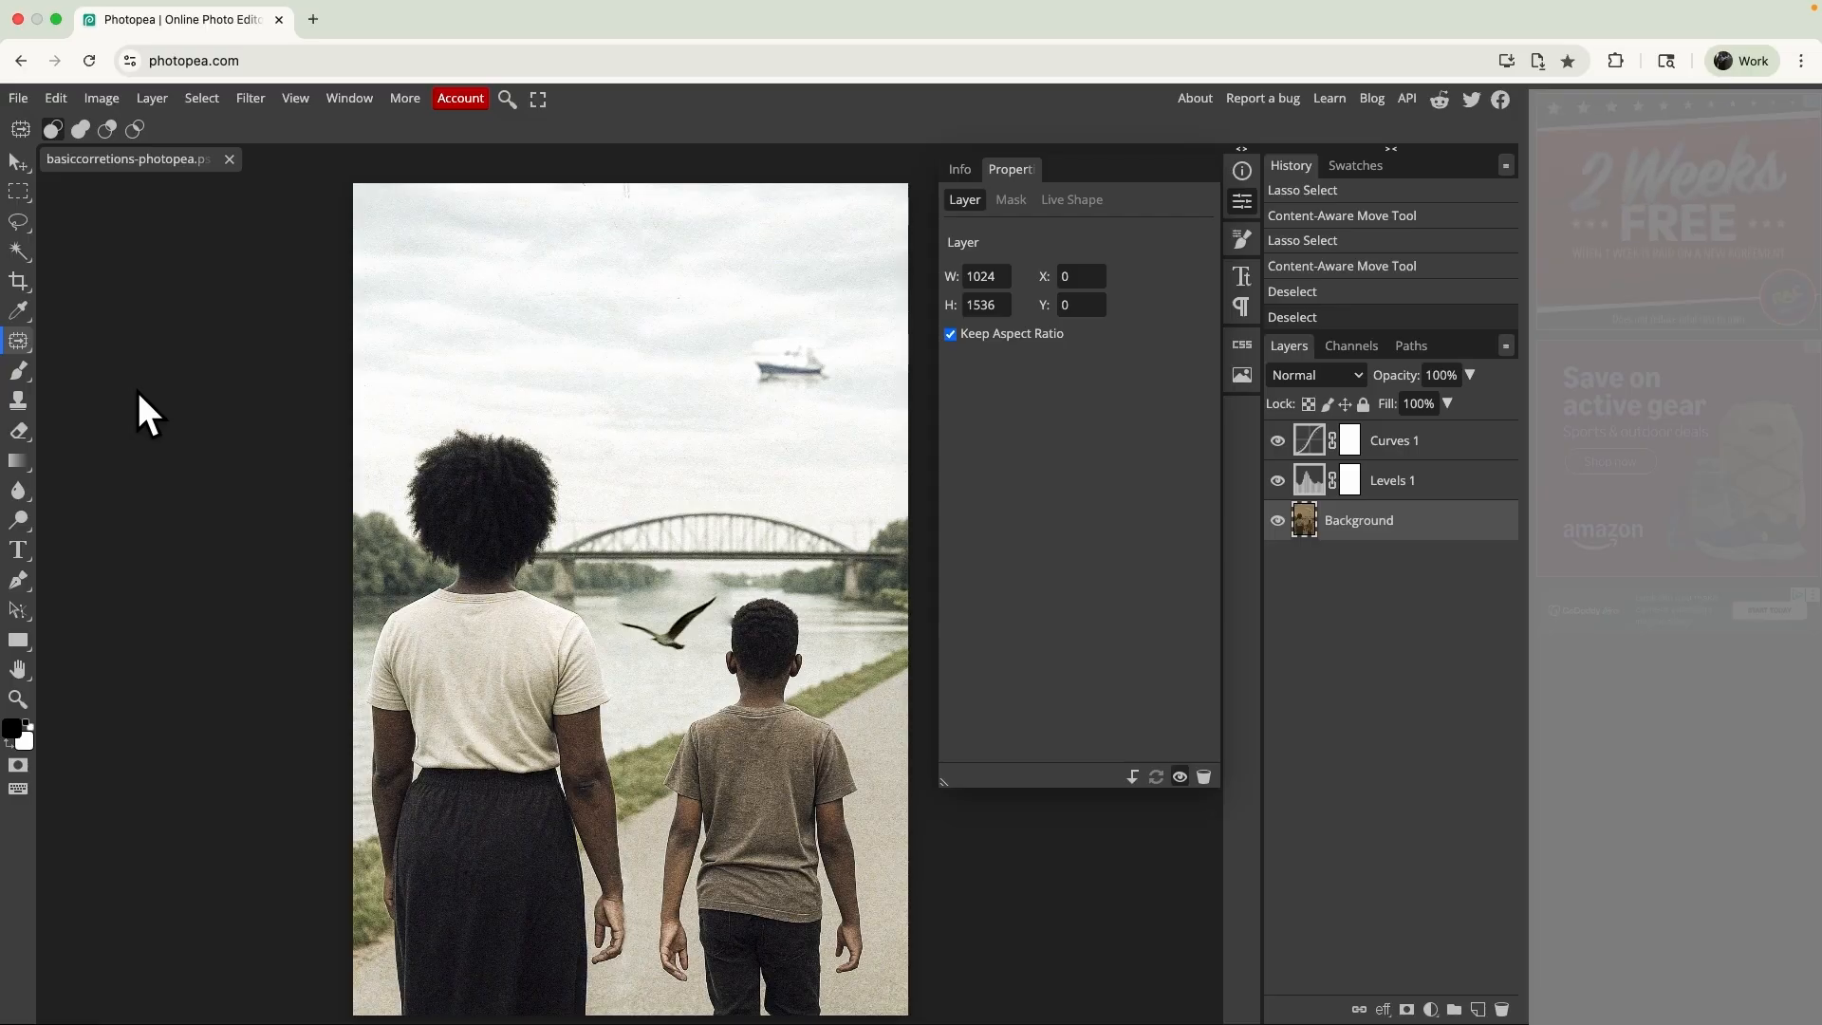
- Try to replace the boat in the sky using Magic Replace with no new content, and clear the selection
left_click(15, 342)
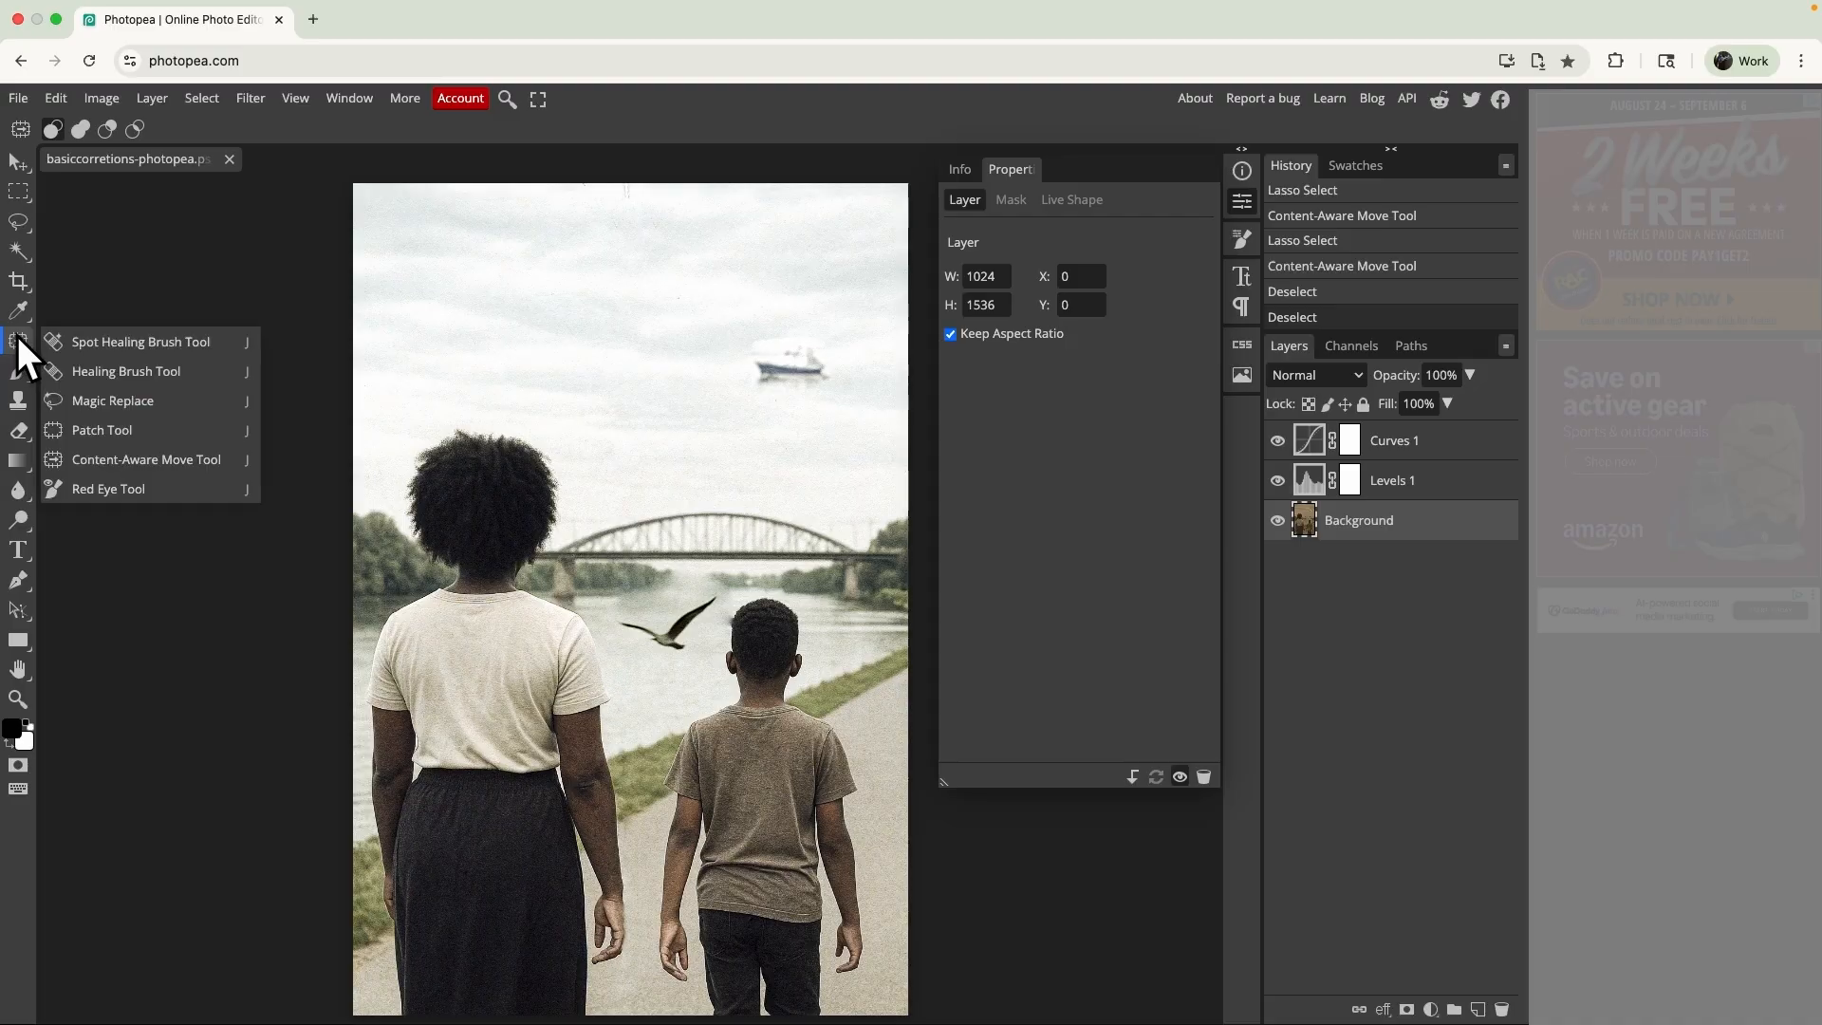
left_click(121, 401)
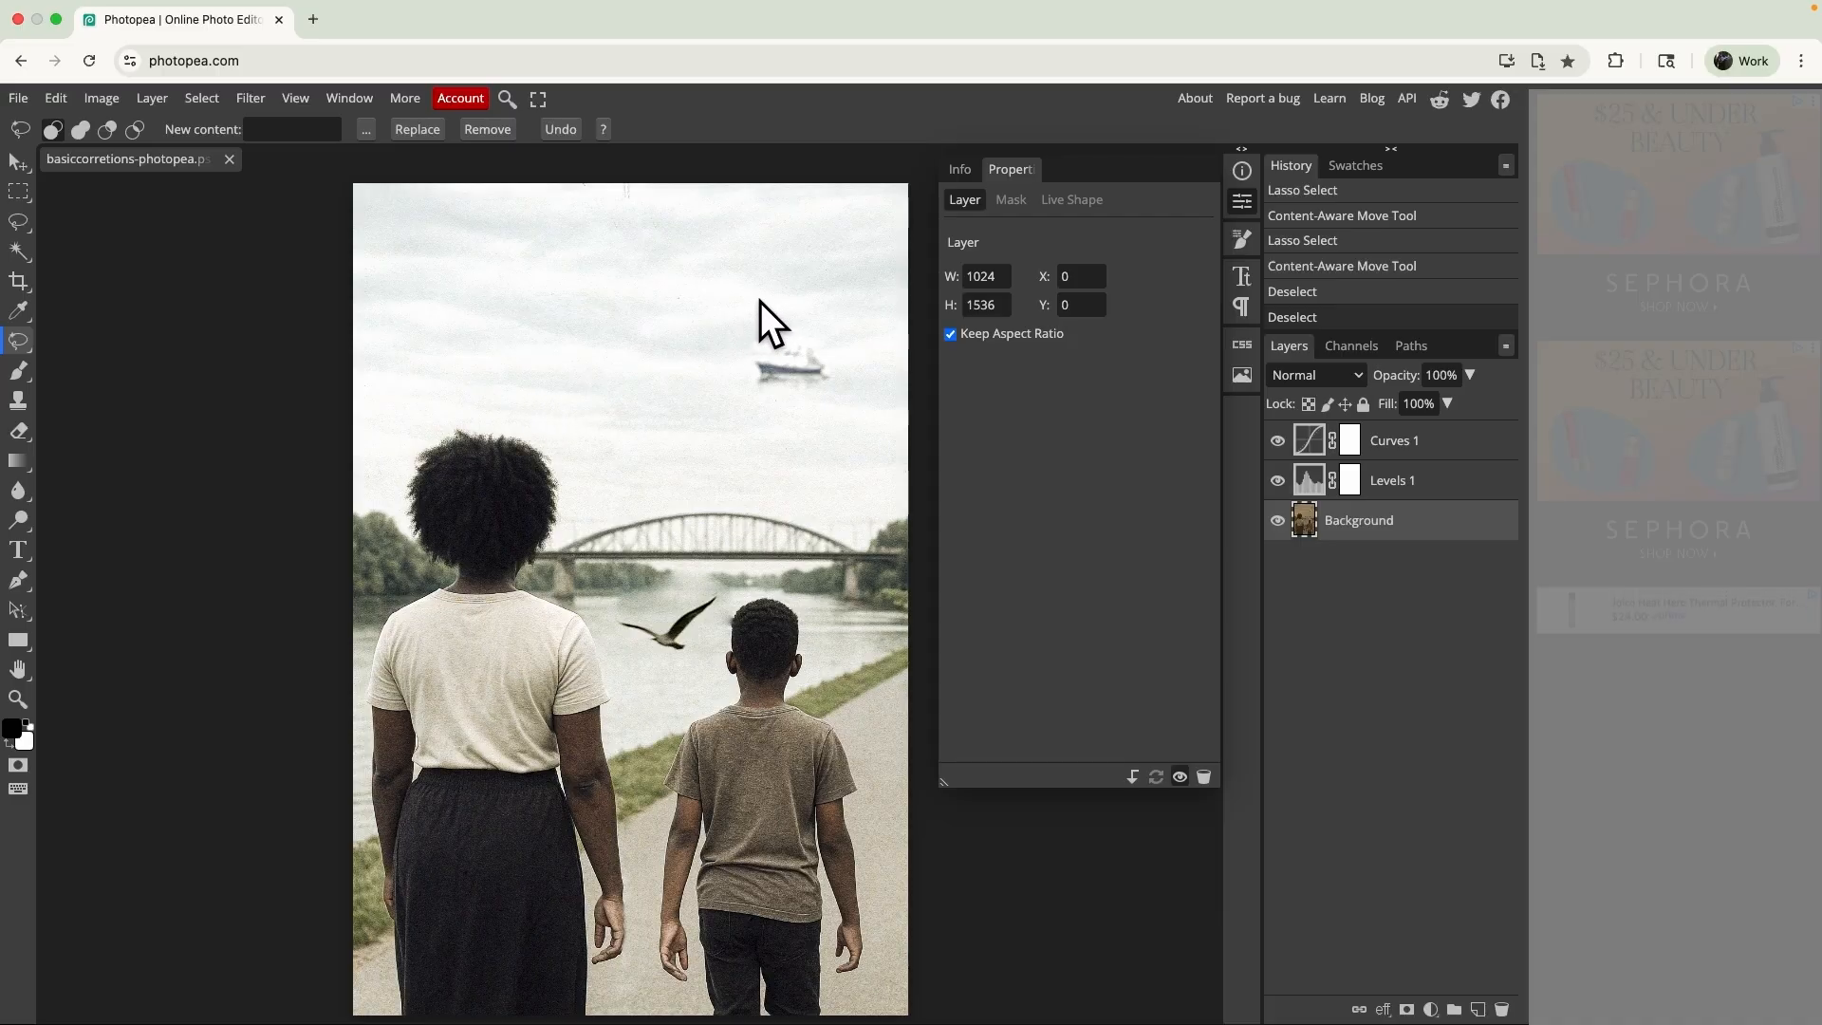
mouse_move(760, 302)
left_mouse_down()
mouse_move(811, 313)
mouse_move(767, 302)
left_mouse_up()
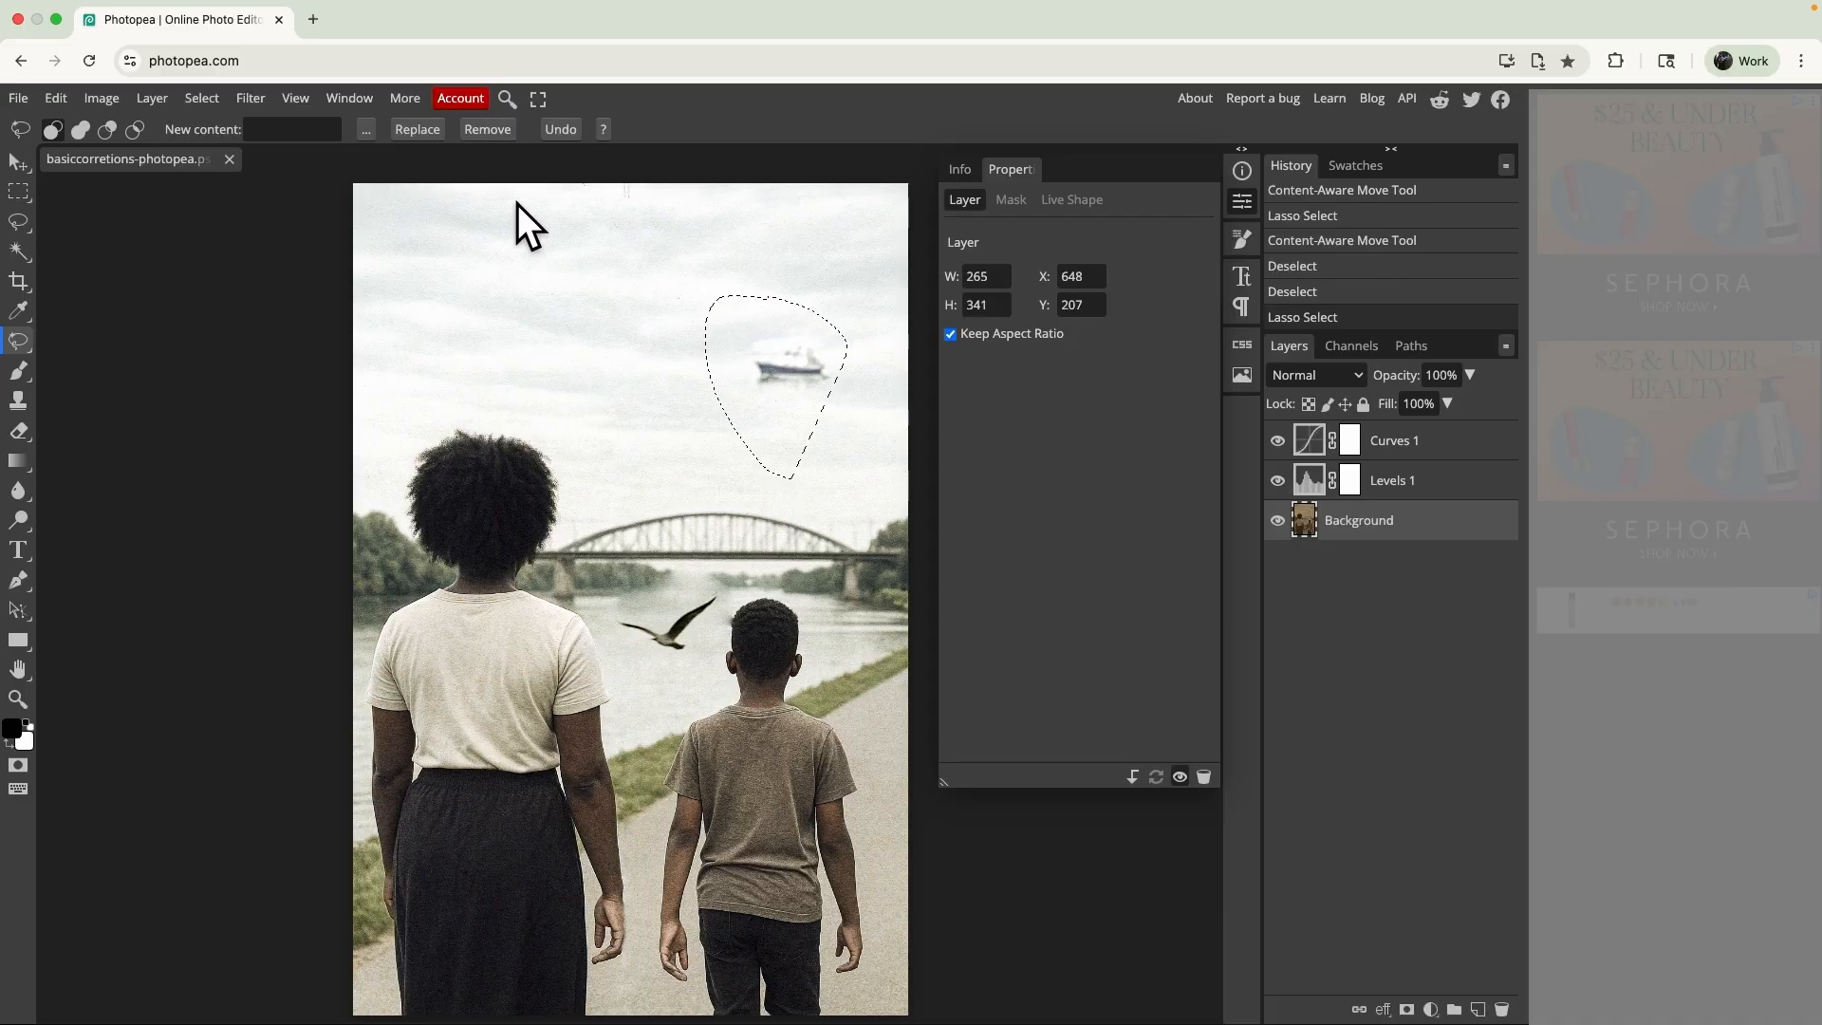
left_click(412, 125)
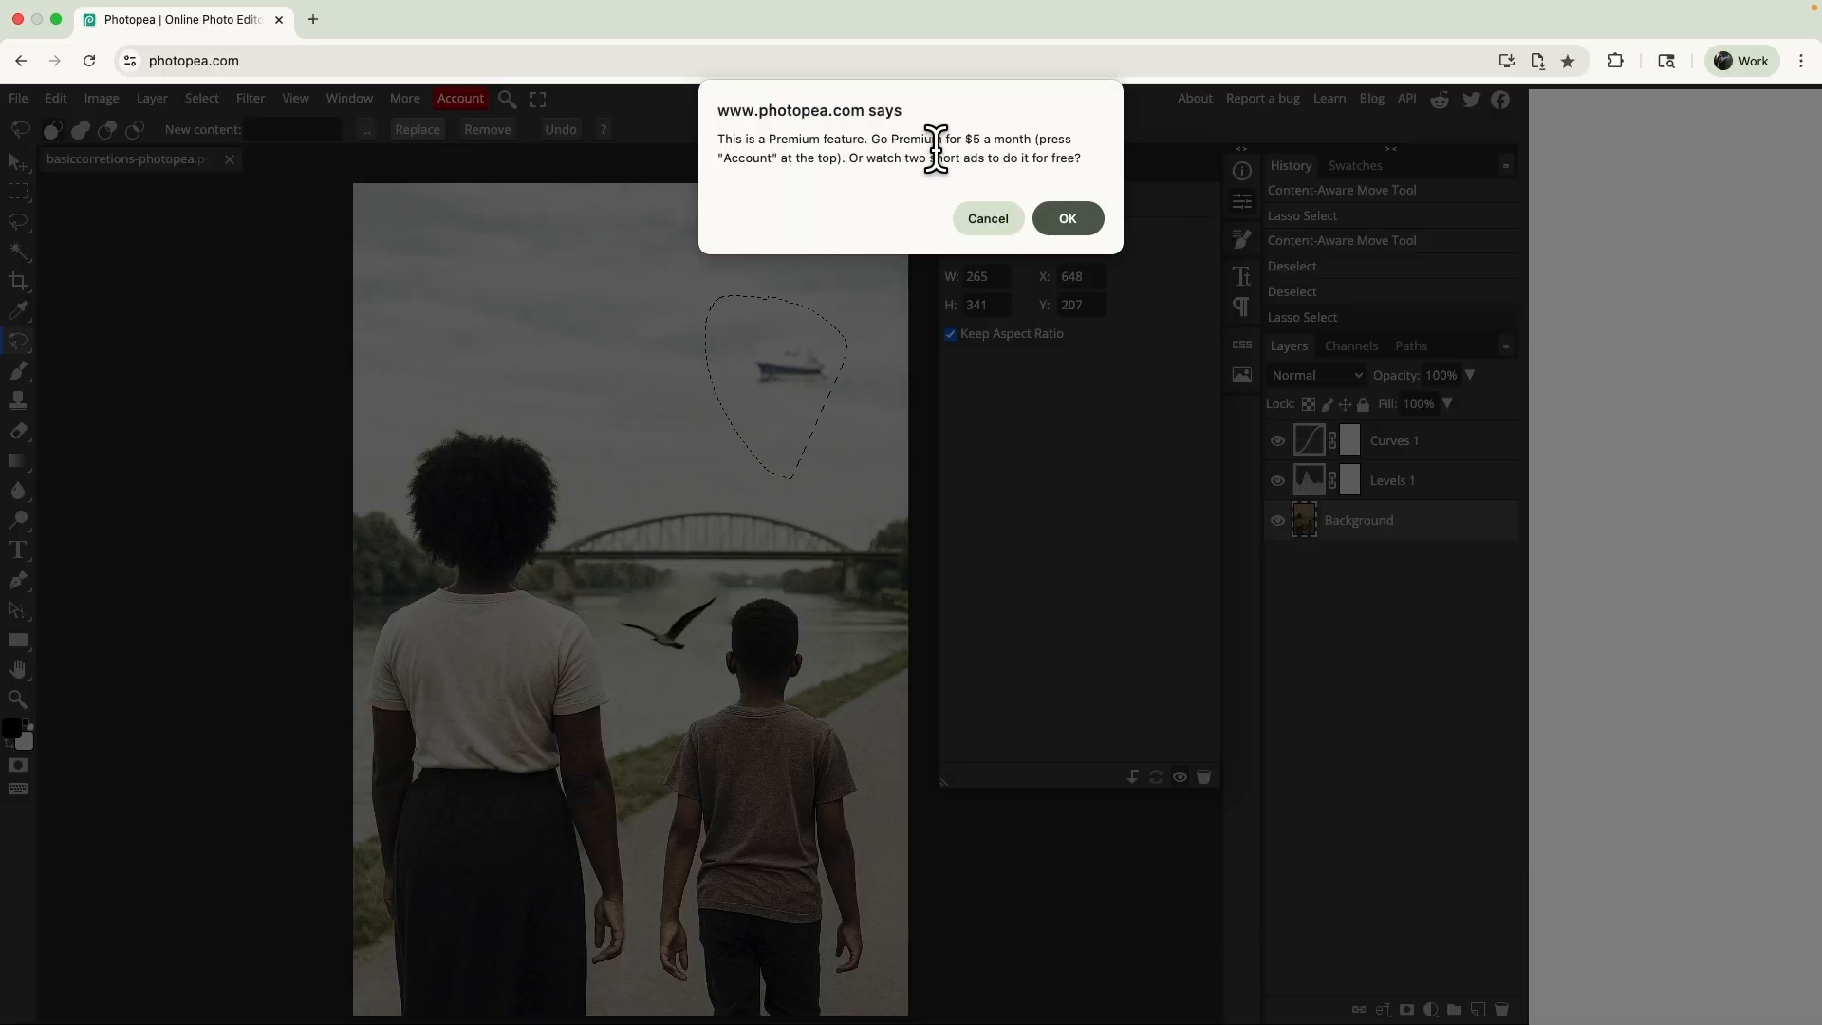
left_click(995, 217)
left_click(929, 440)
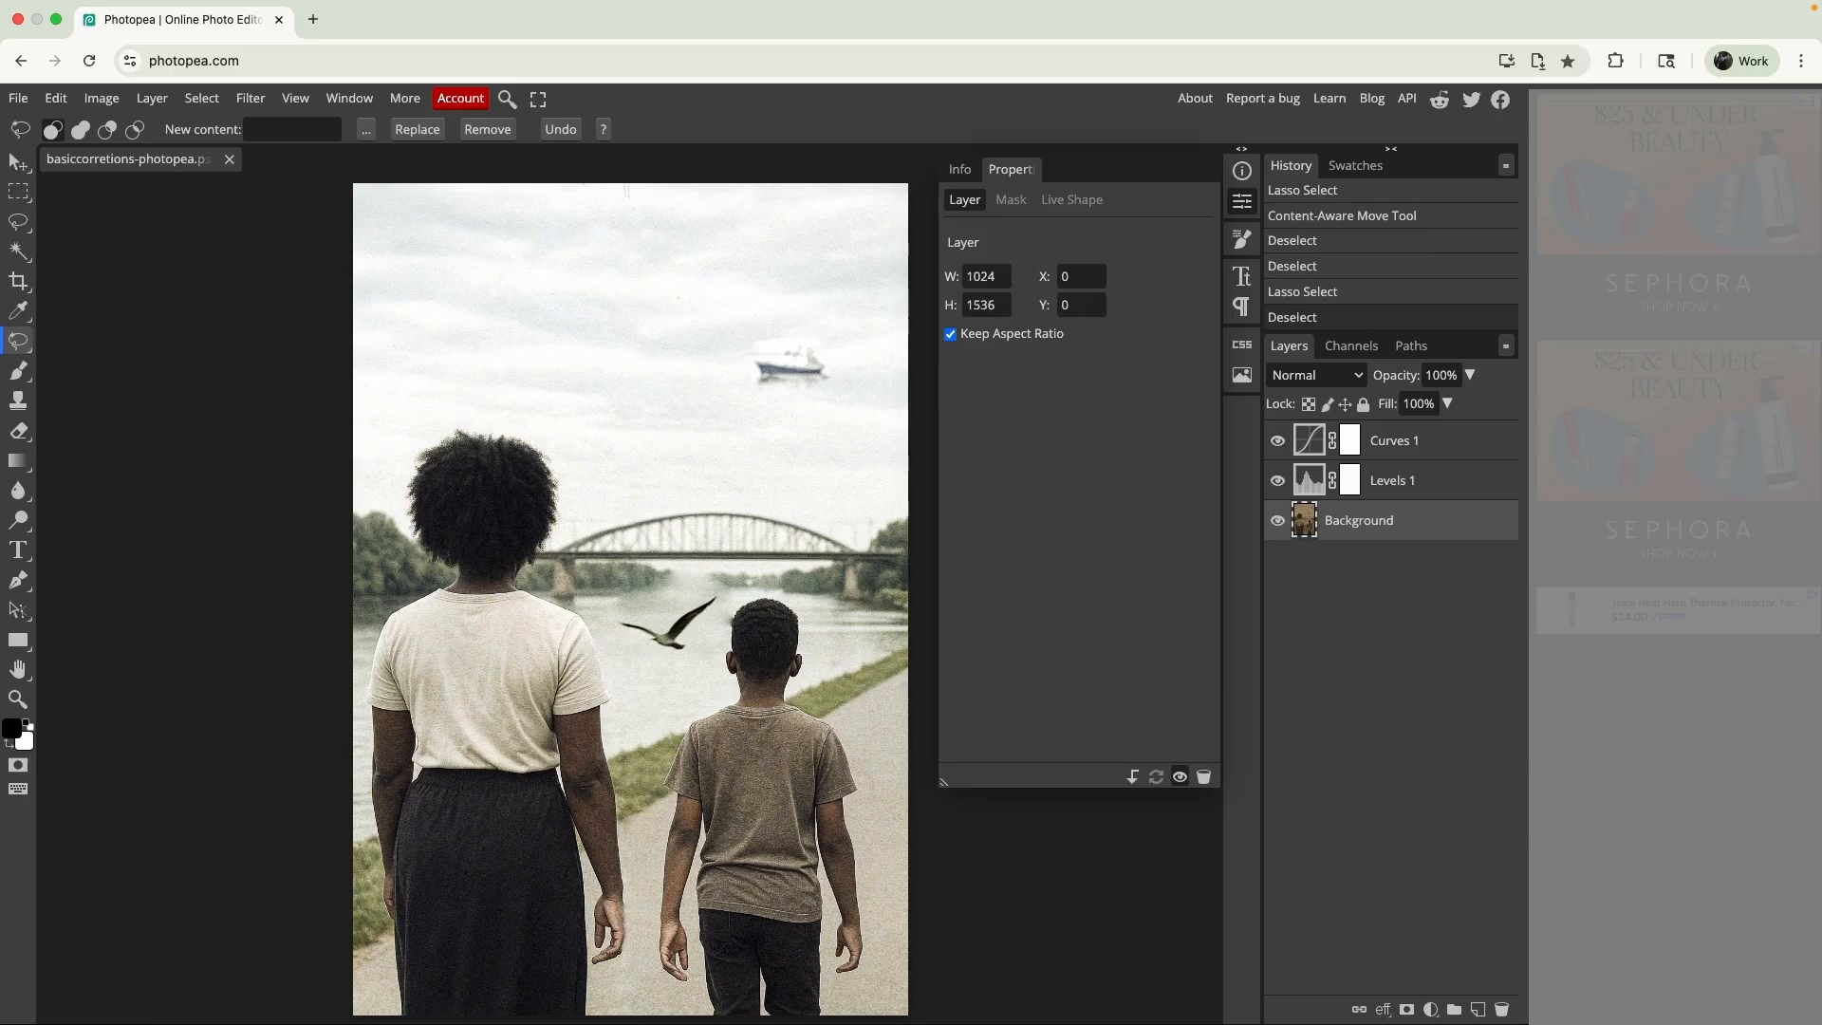
left_click(691, 442)
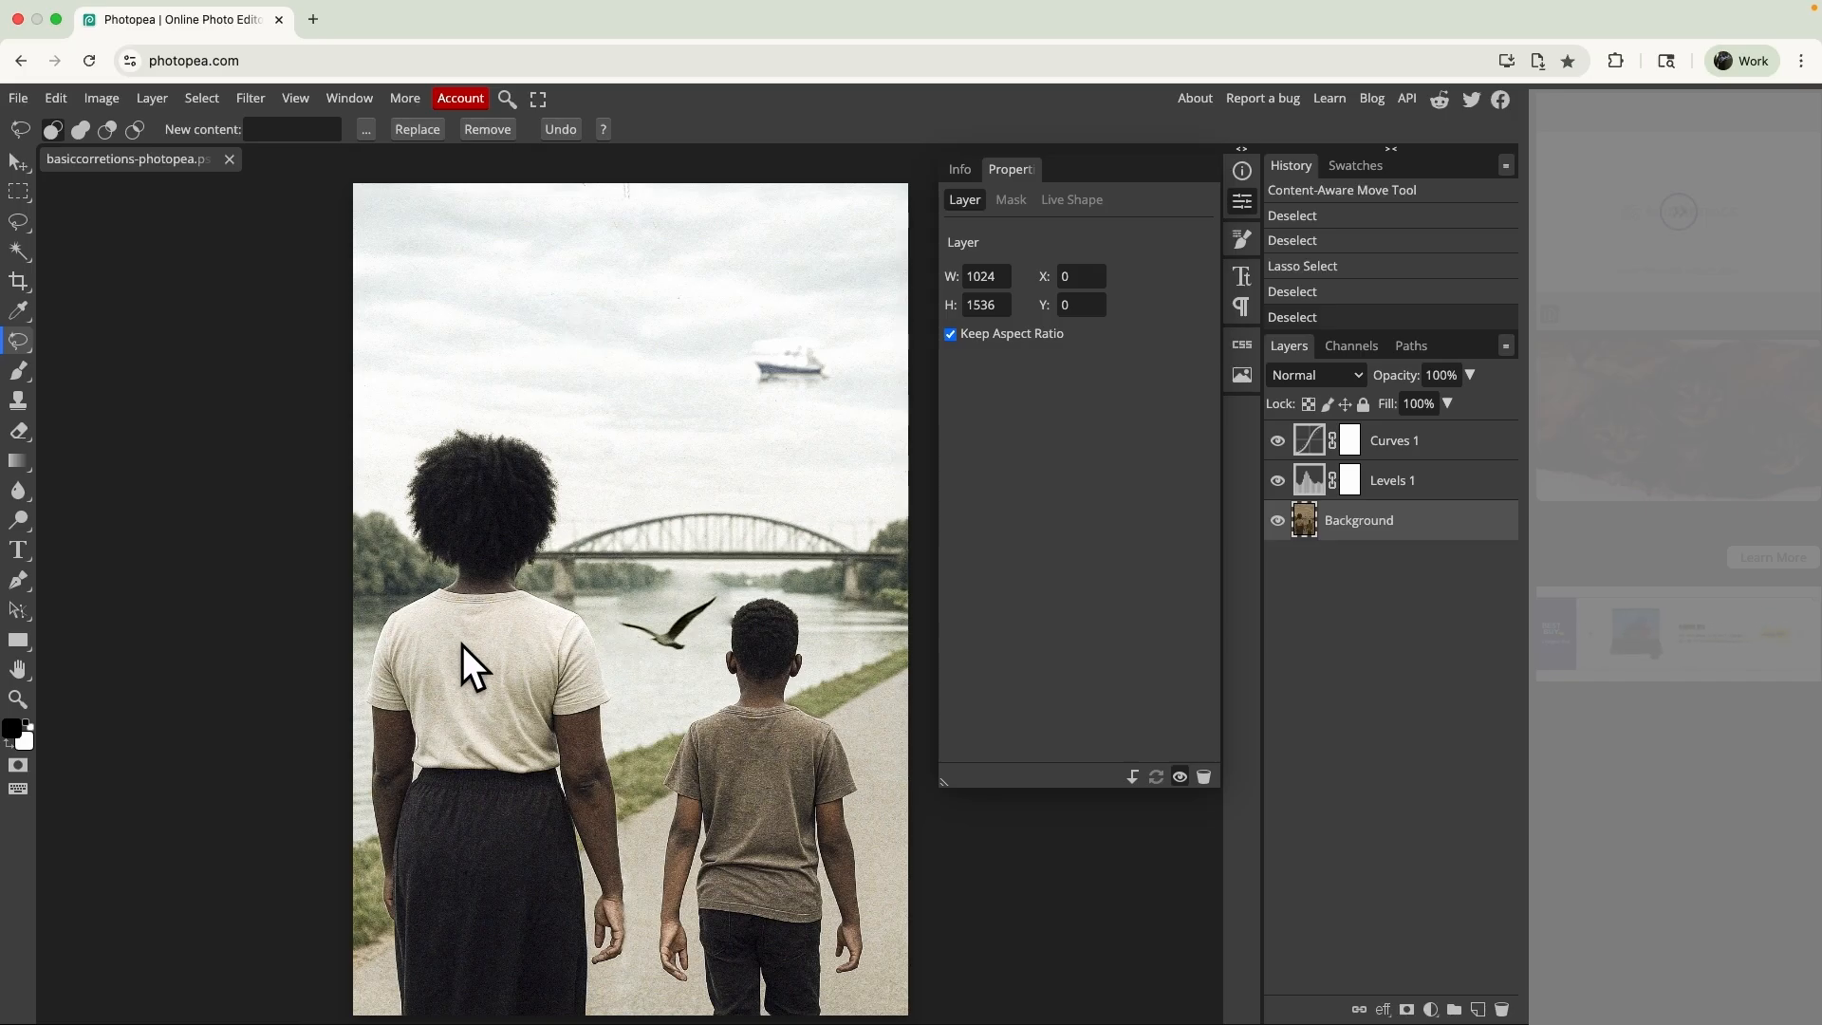
- Start Reduce Noise on the Background layer, compare strengths of 10 and 0, and set the strength to 5
scroll(463, 645, "up", 3)
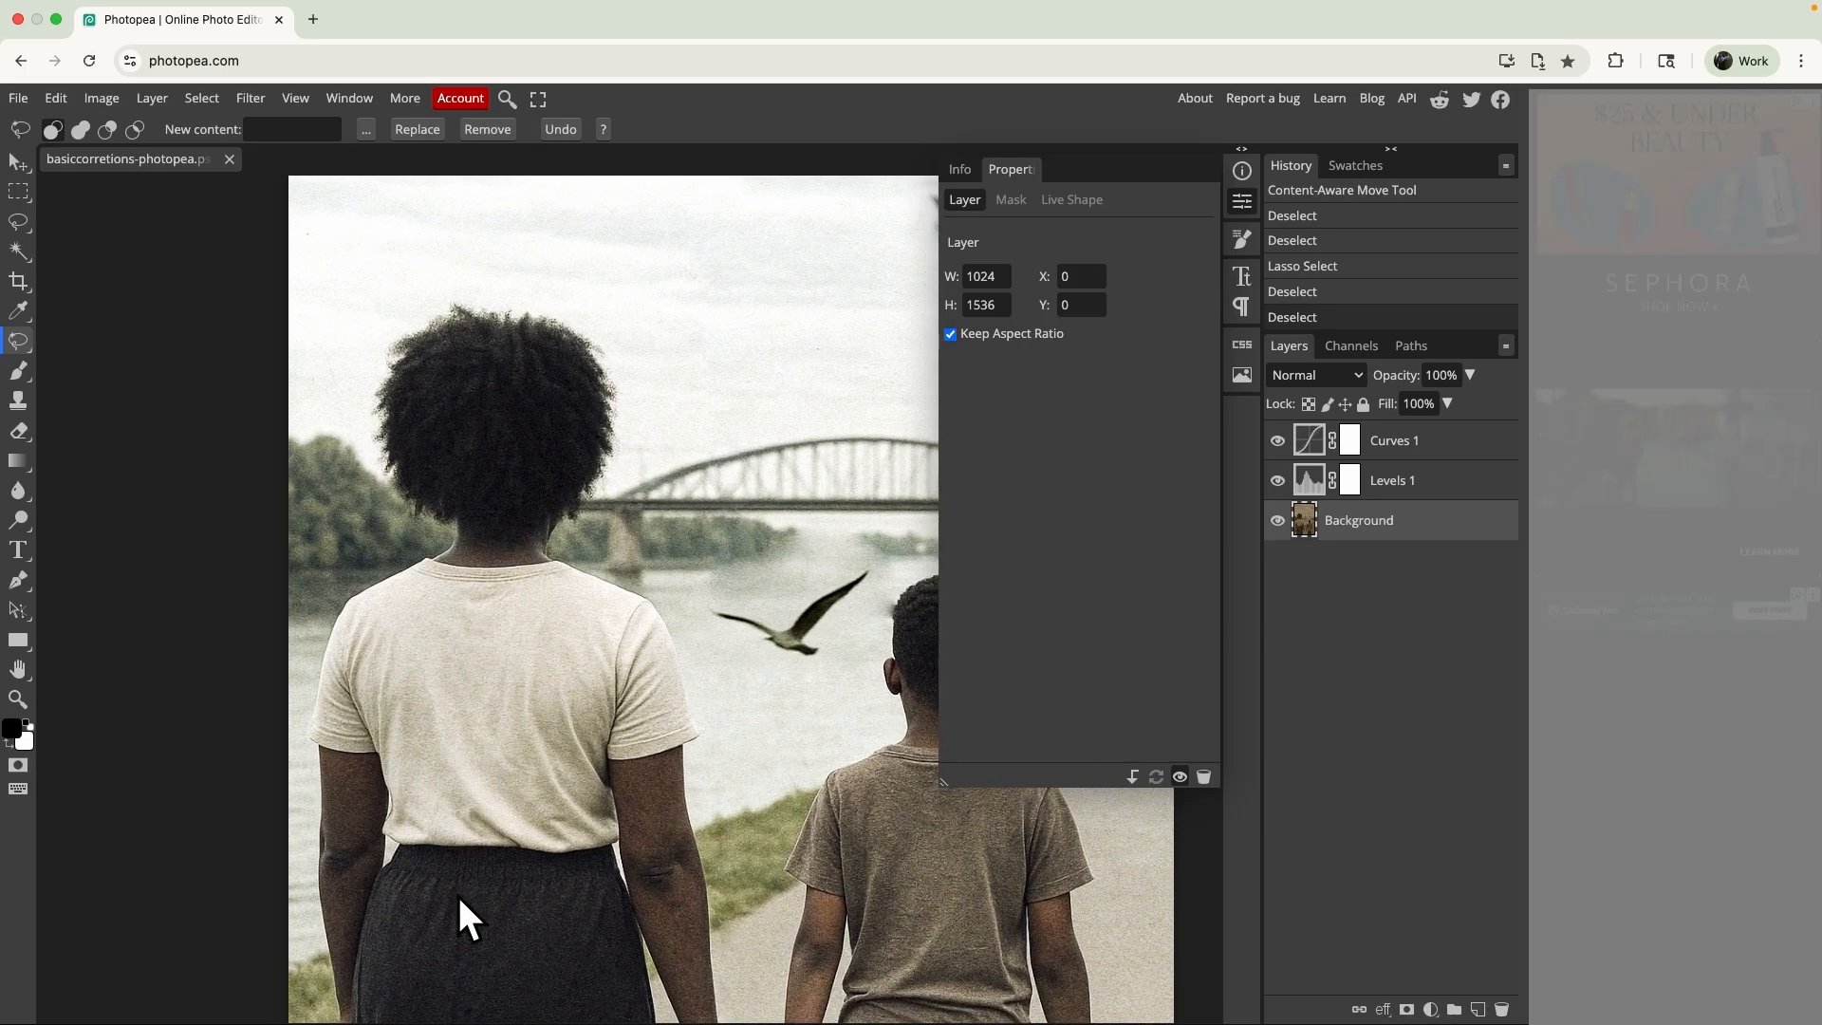
left_click(253, 95)
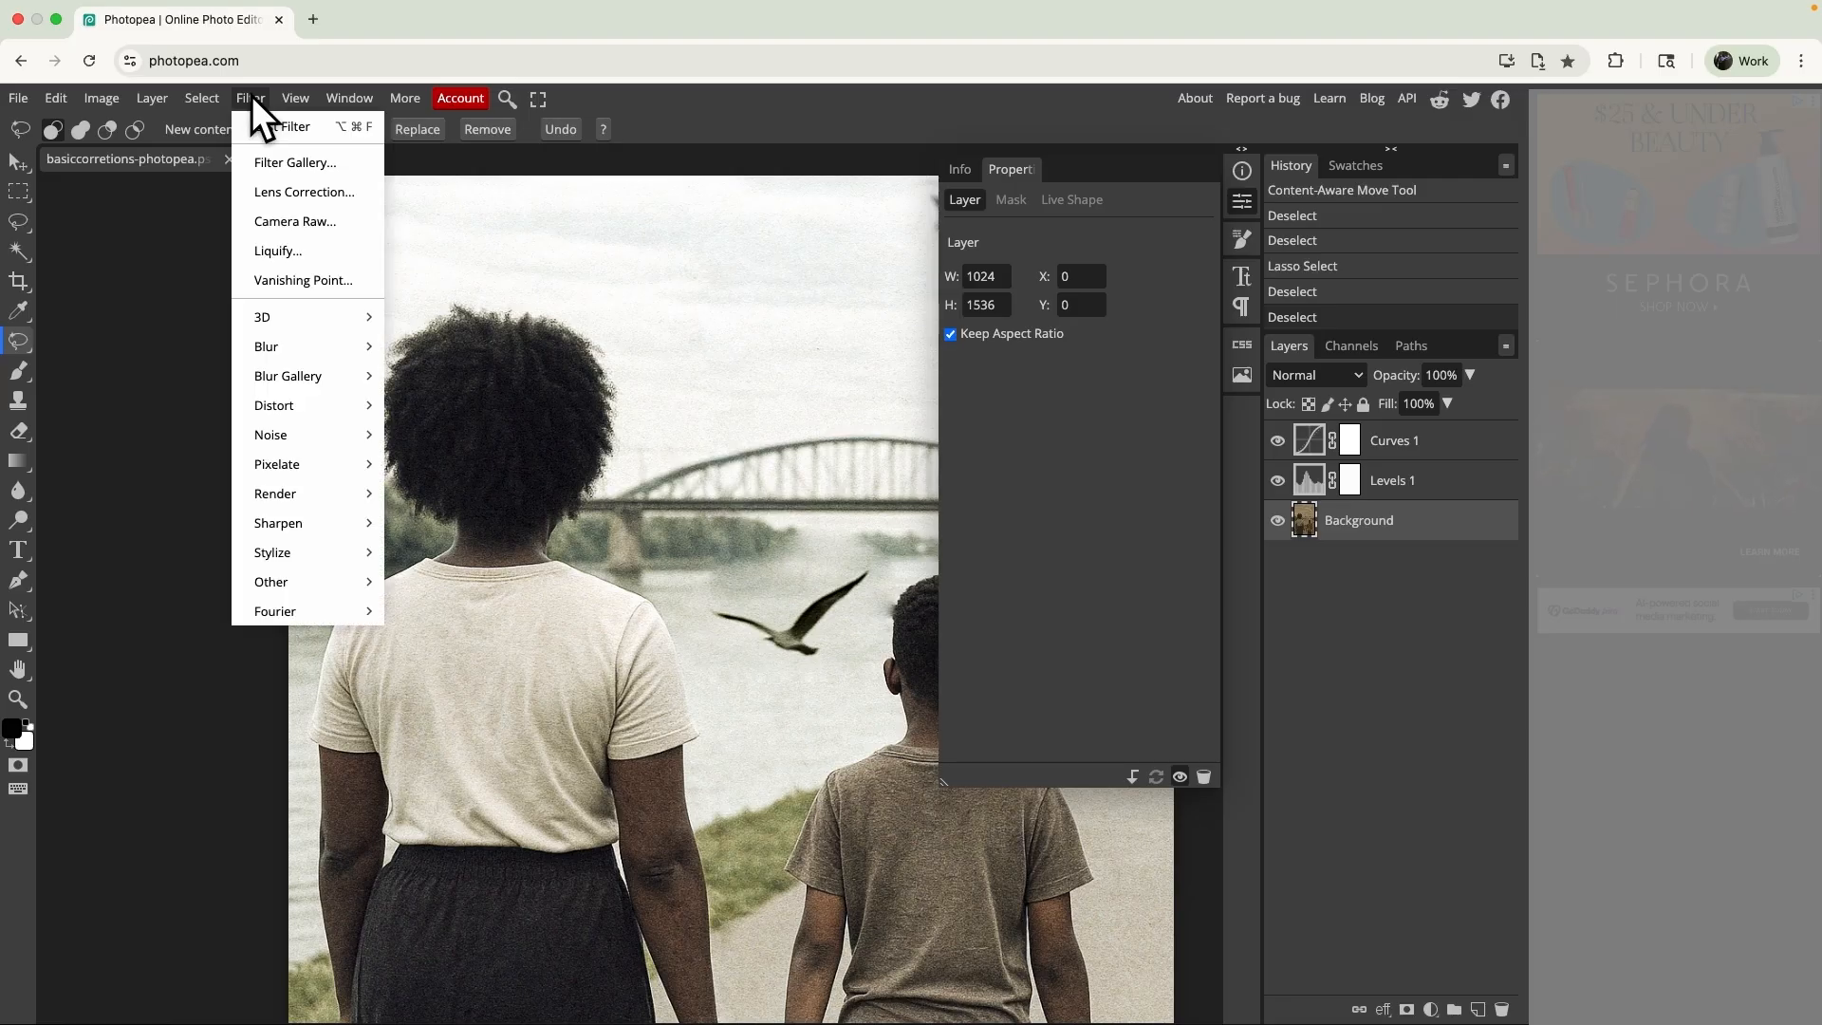
mouse_move(287, 427)
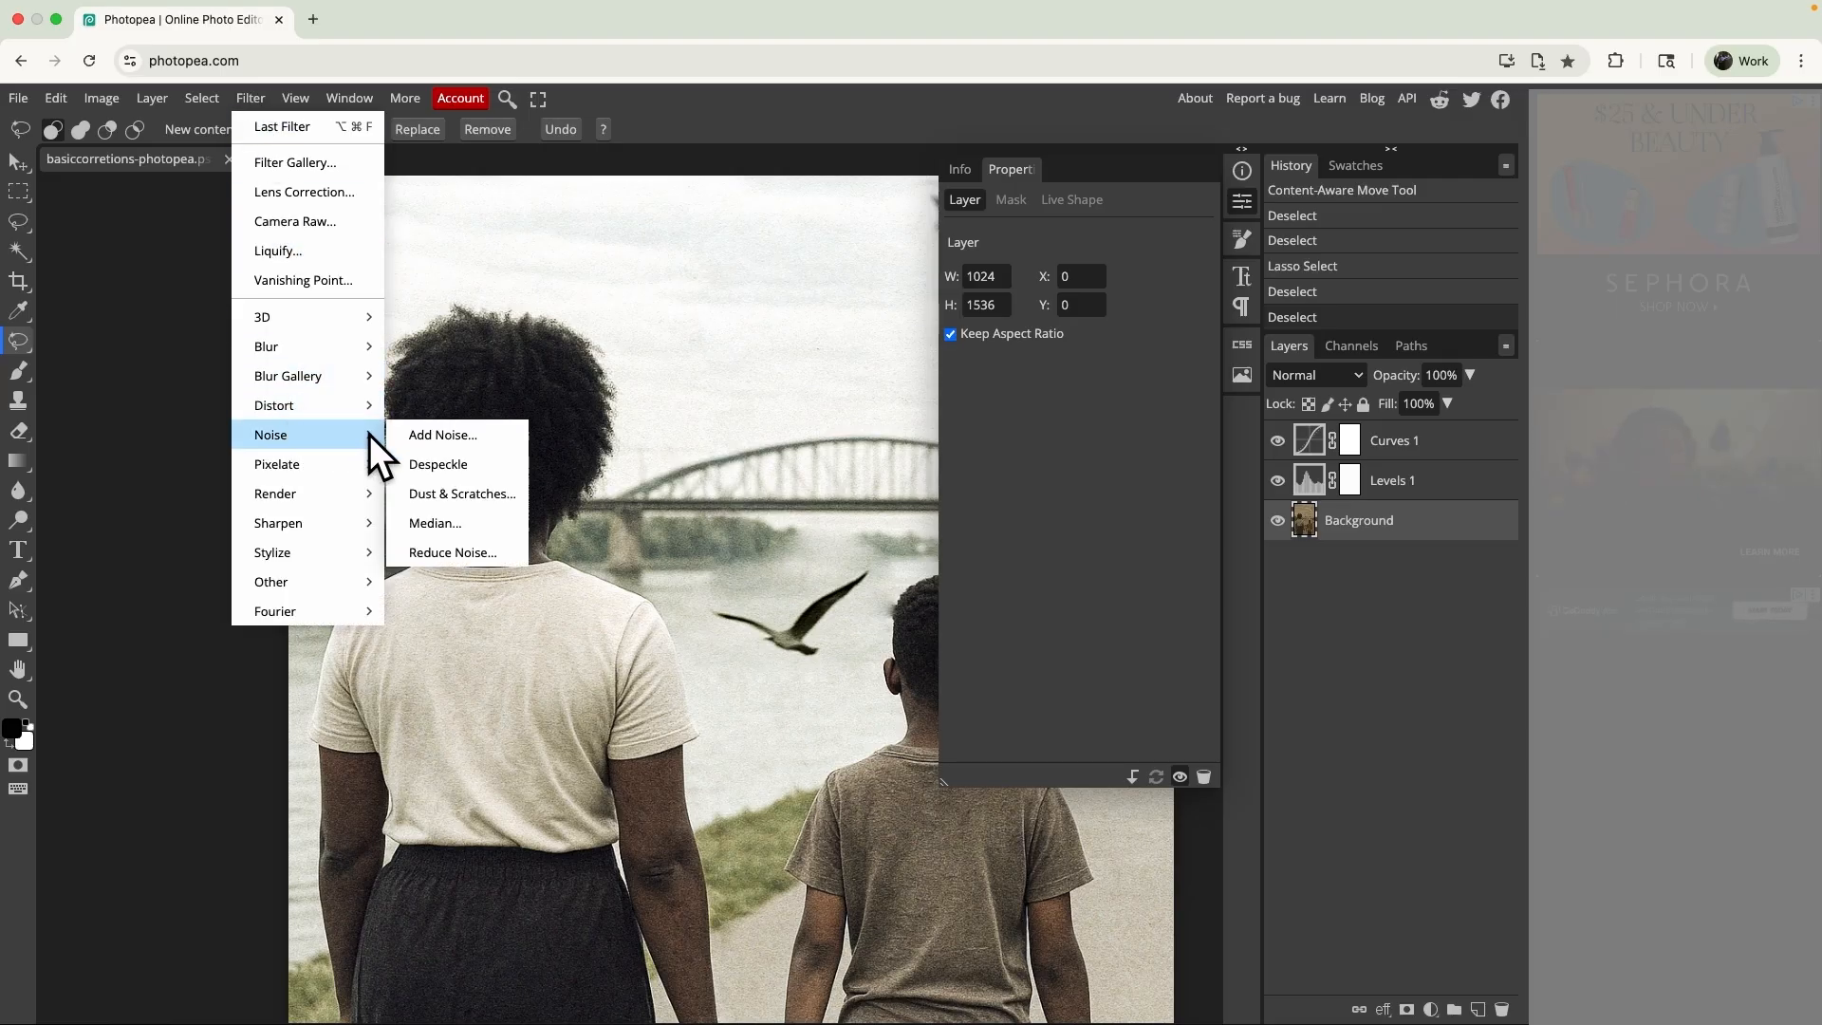
left_click(438, 554)
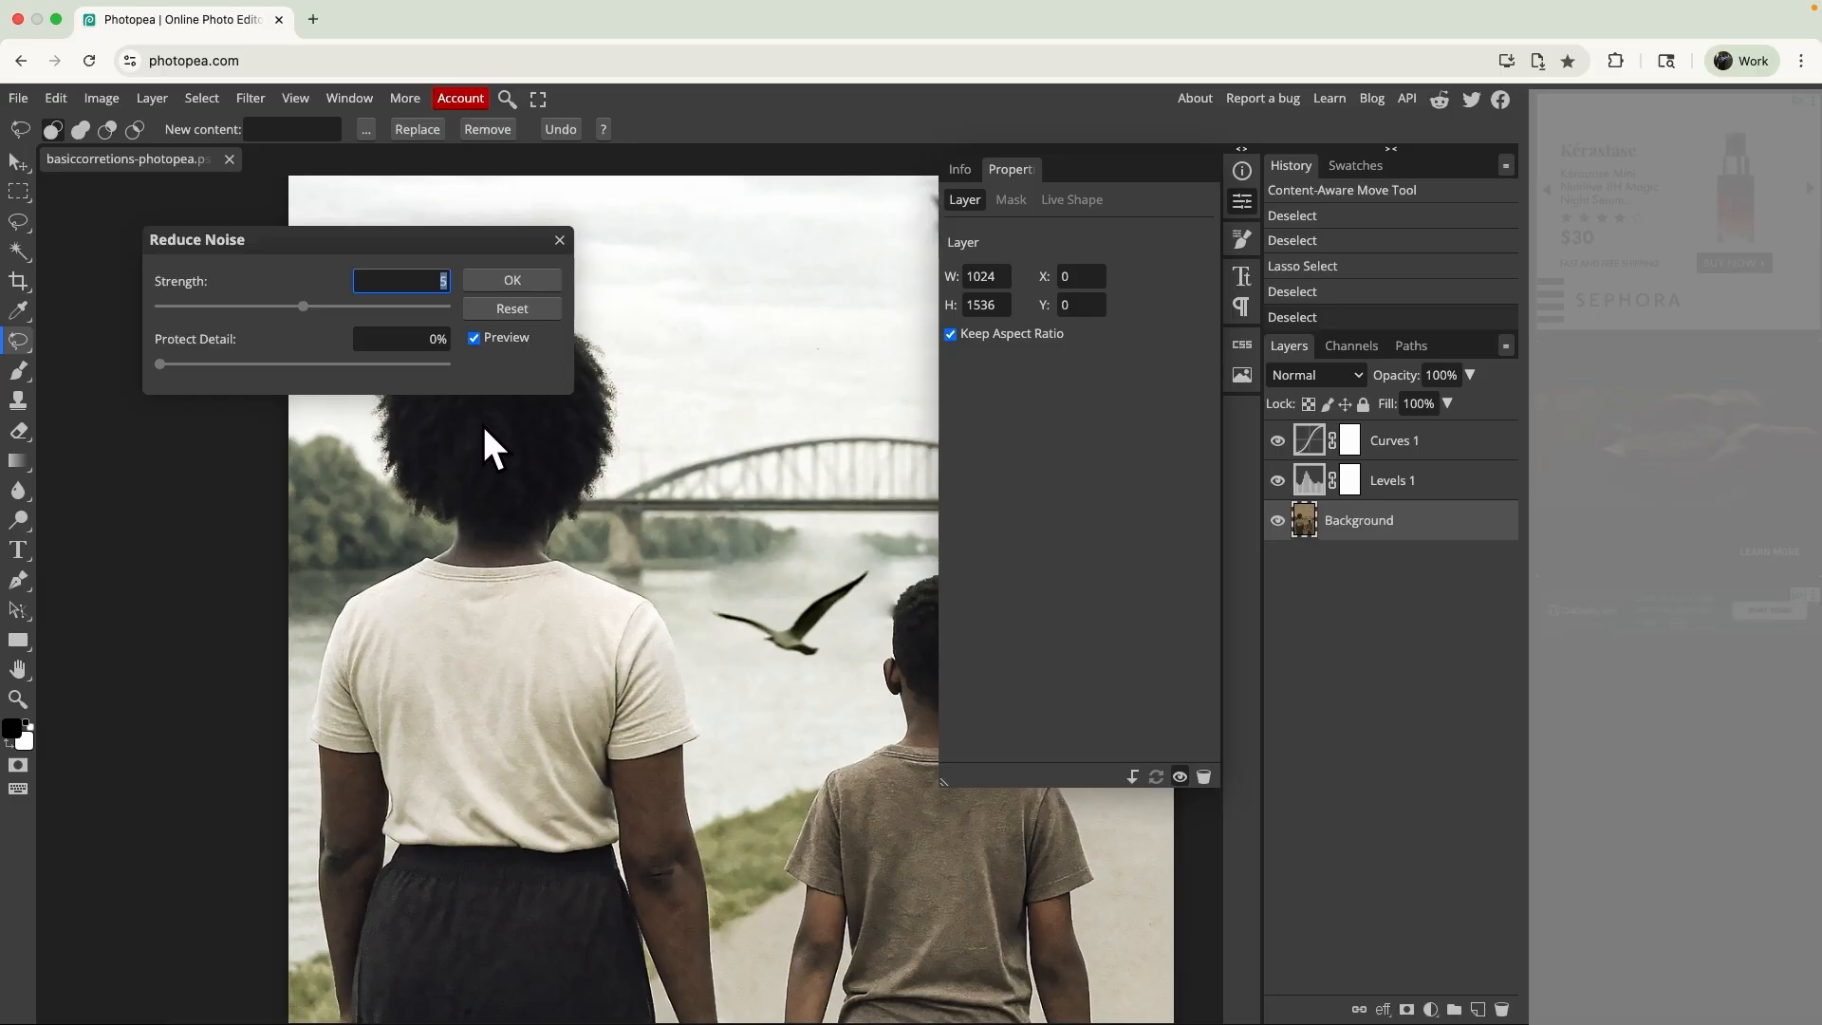
type("10")
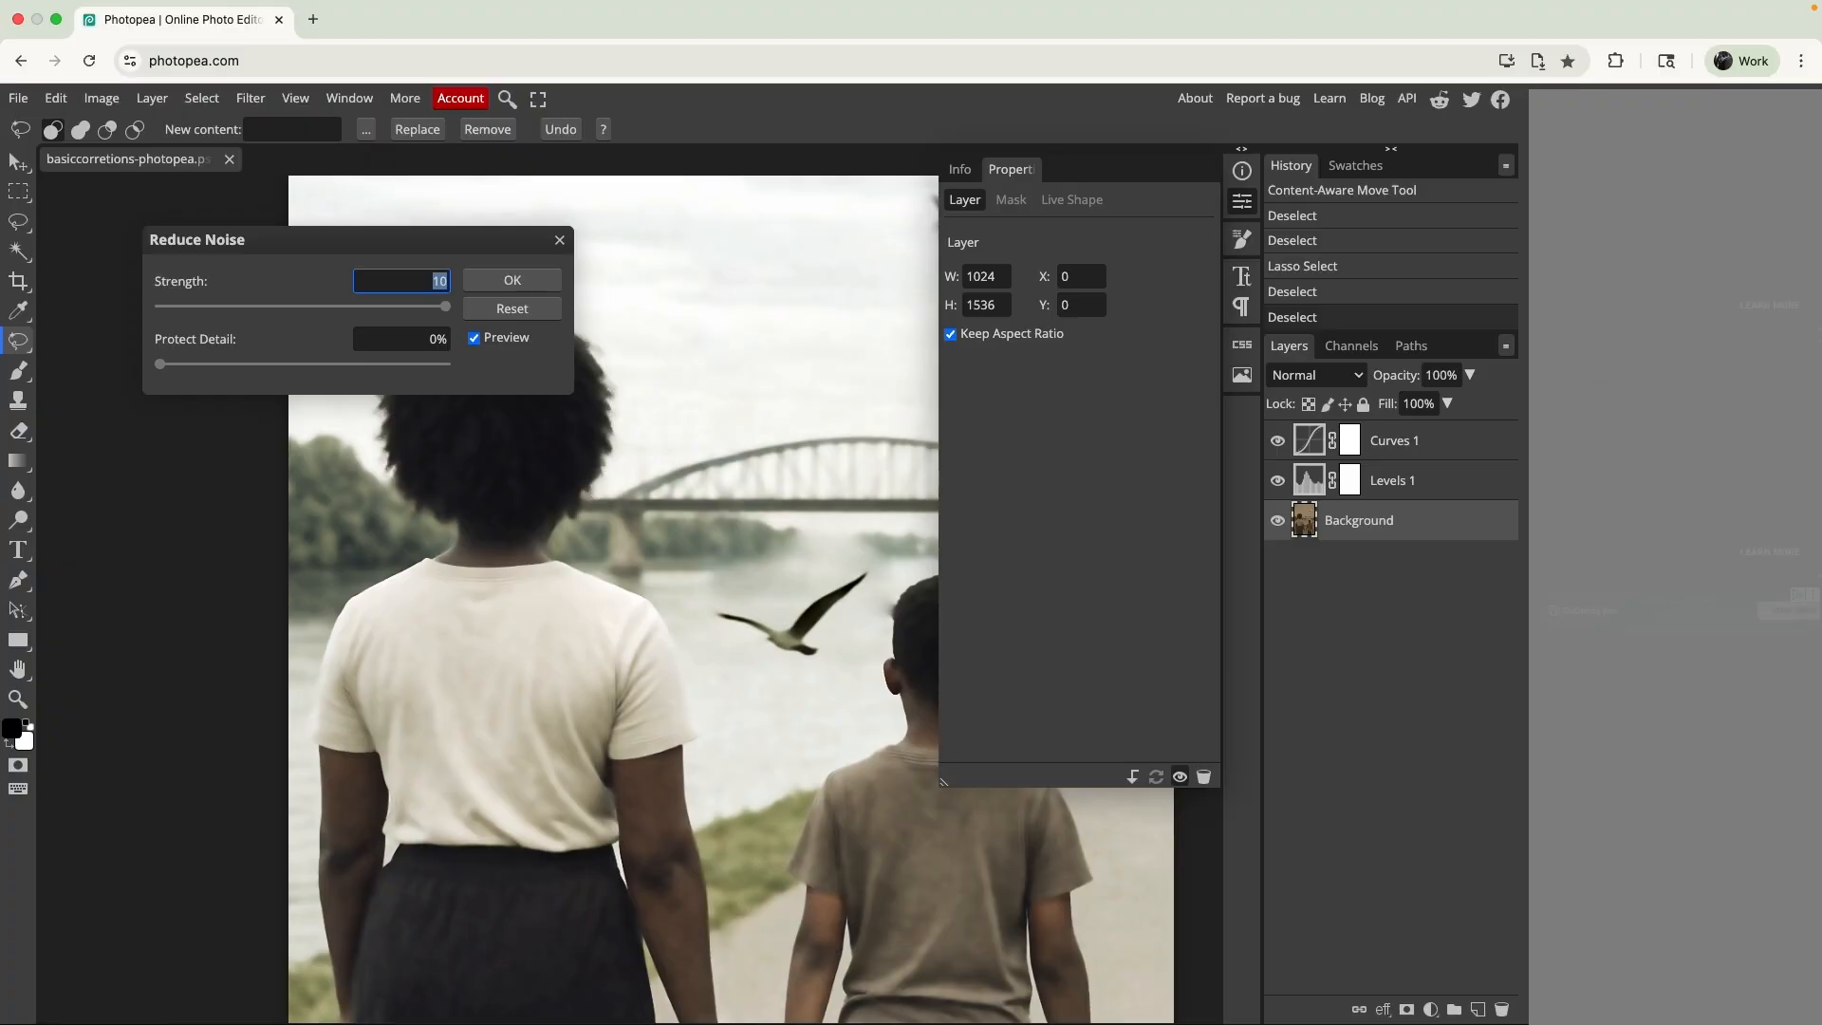
type("0")
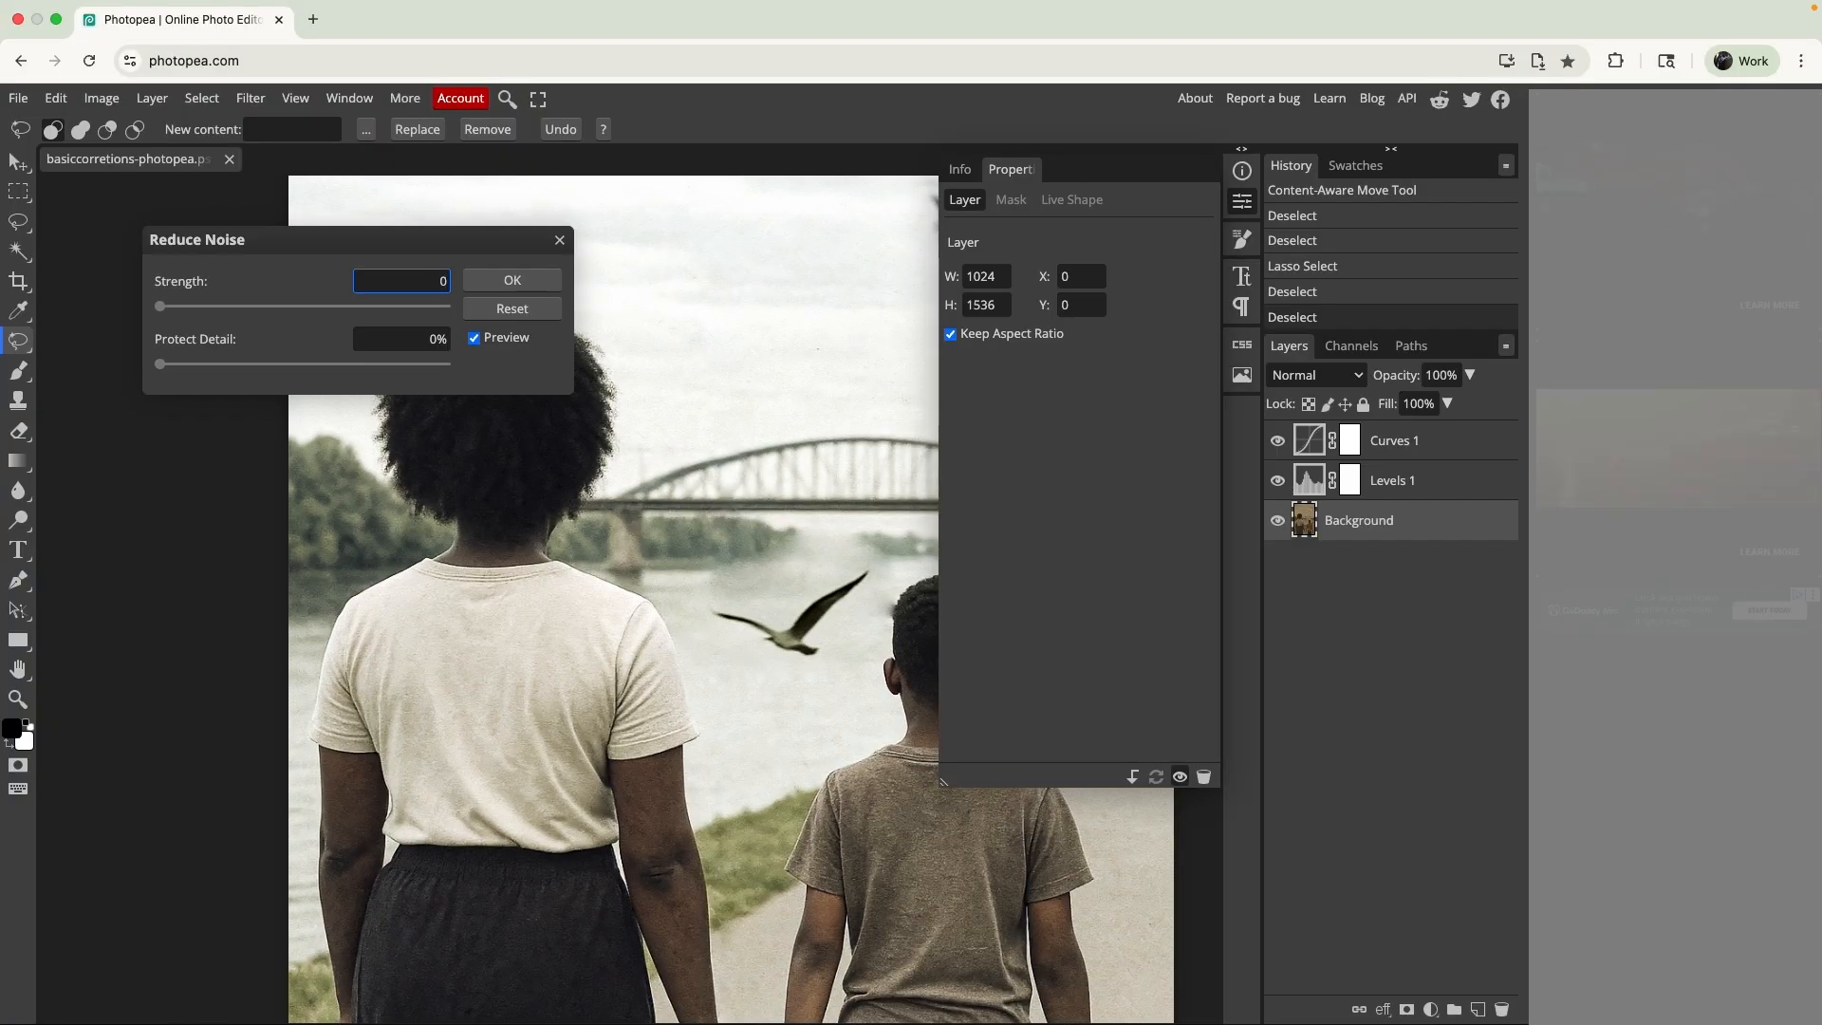
key("super+z")
key("Down")
key("Down")
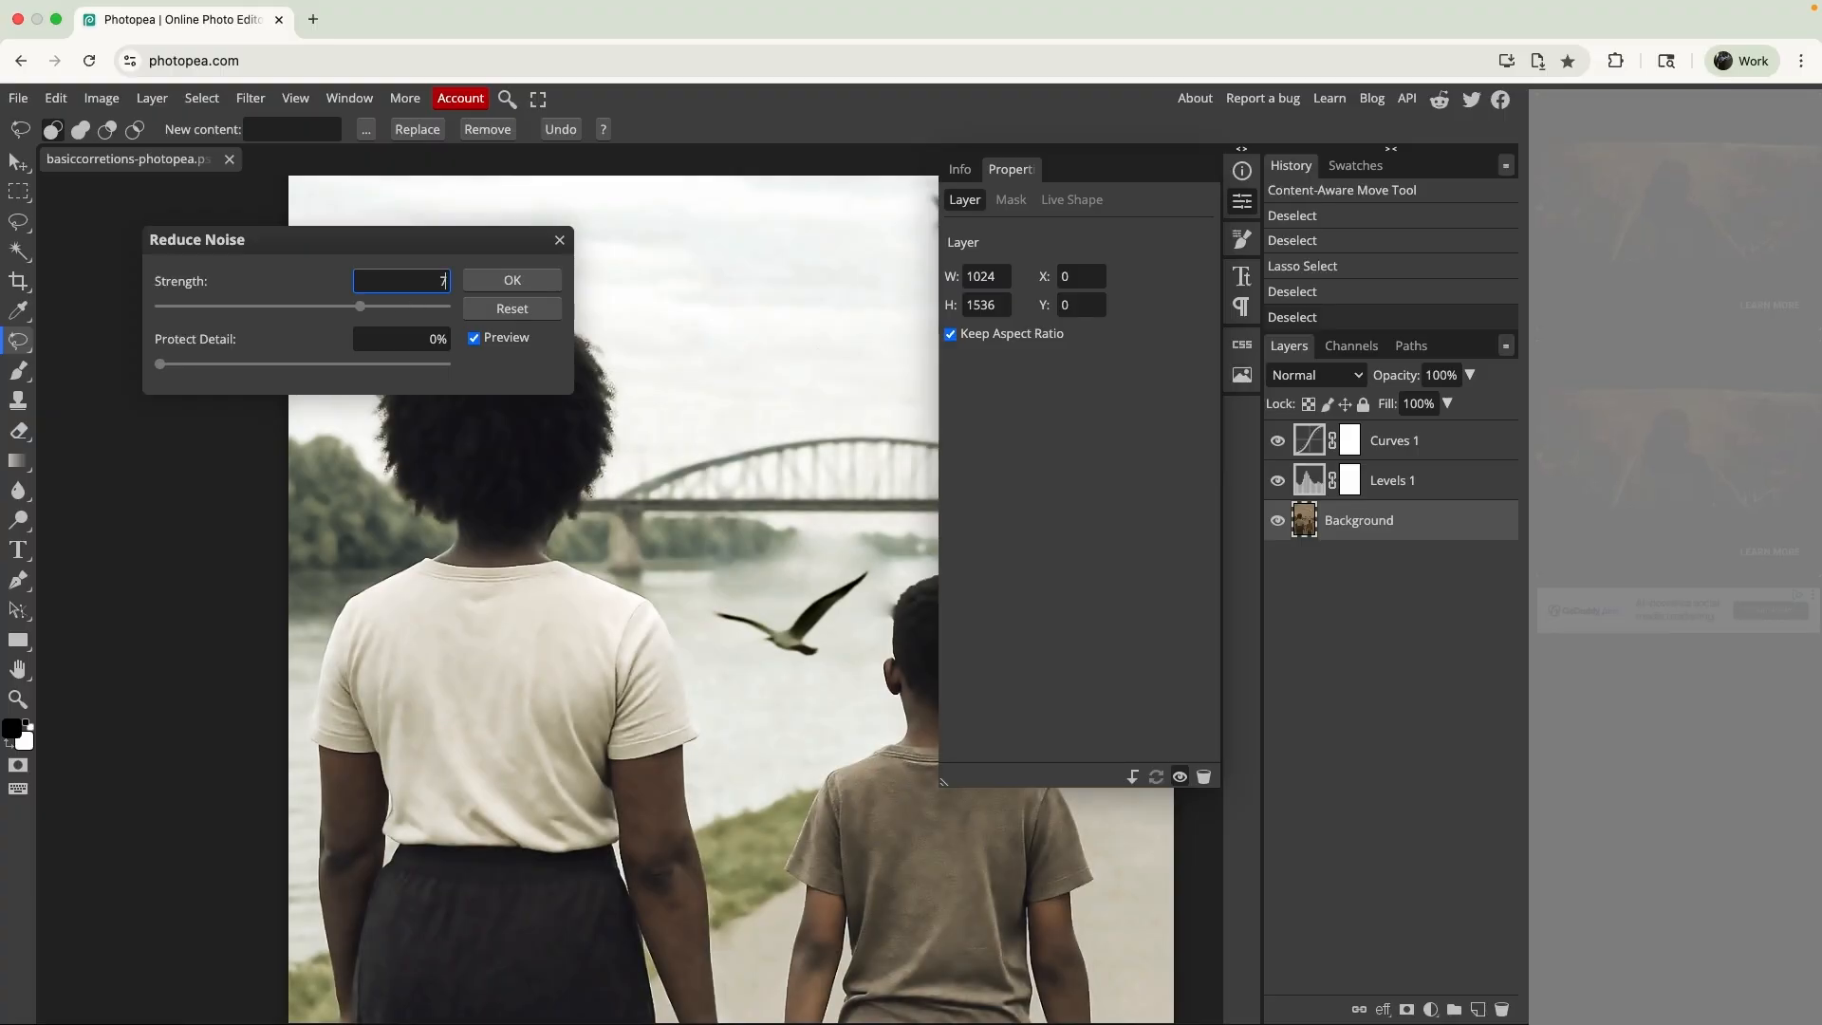
key("Down")
- Set Protect Detail to 50% and compare the photo with and without the noise reduction preview
left_click(393, 344)
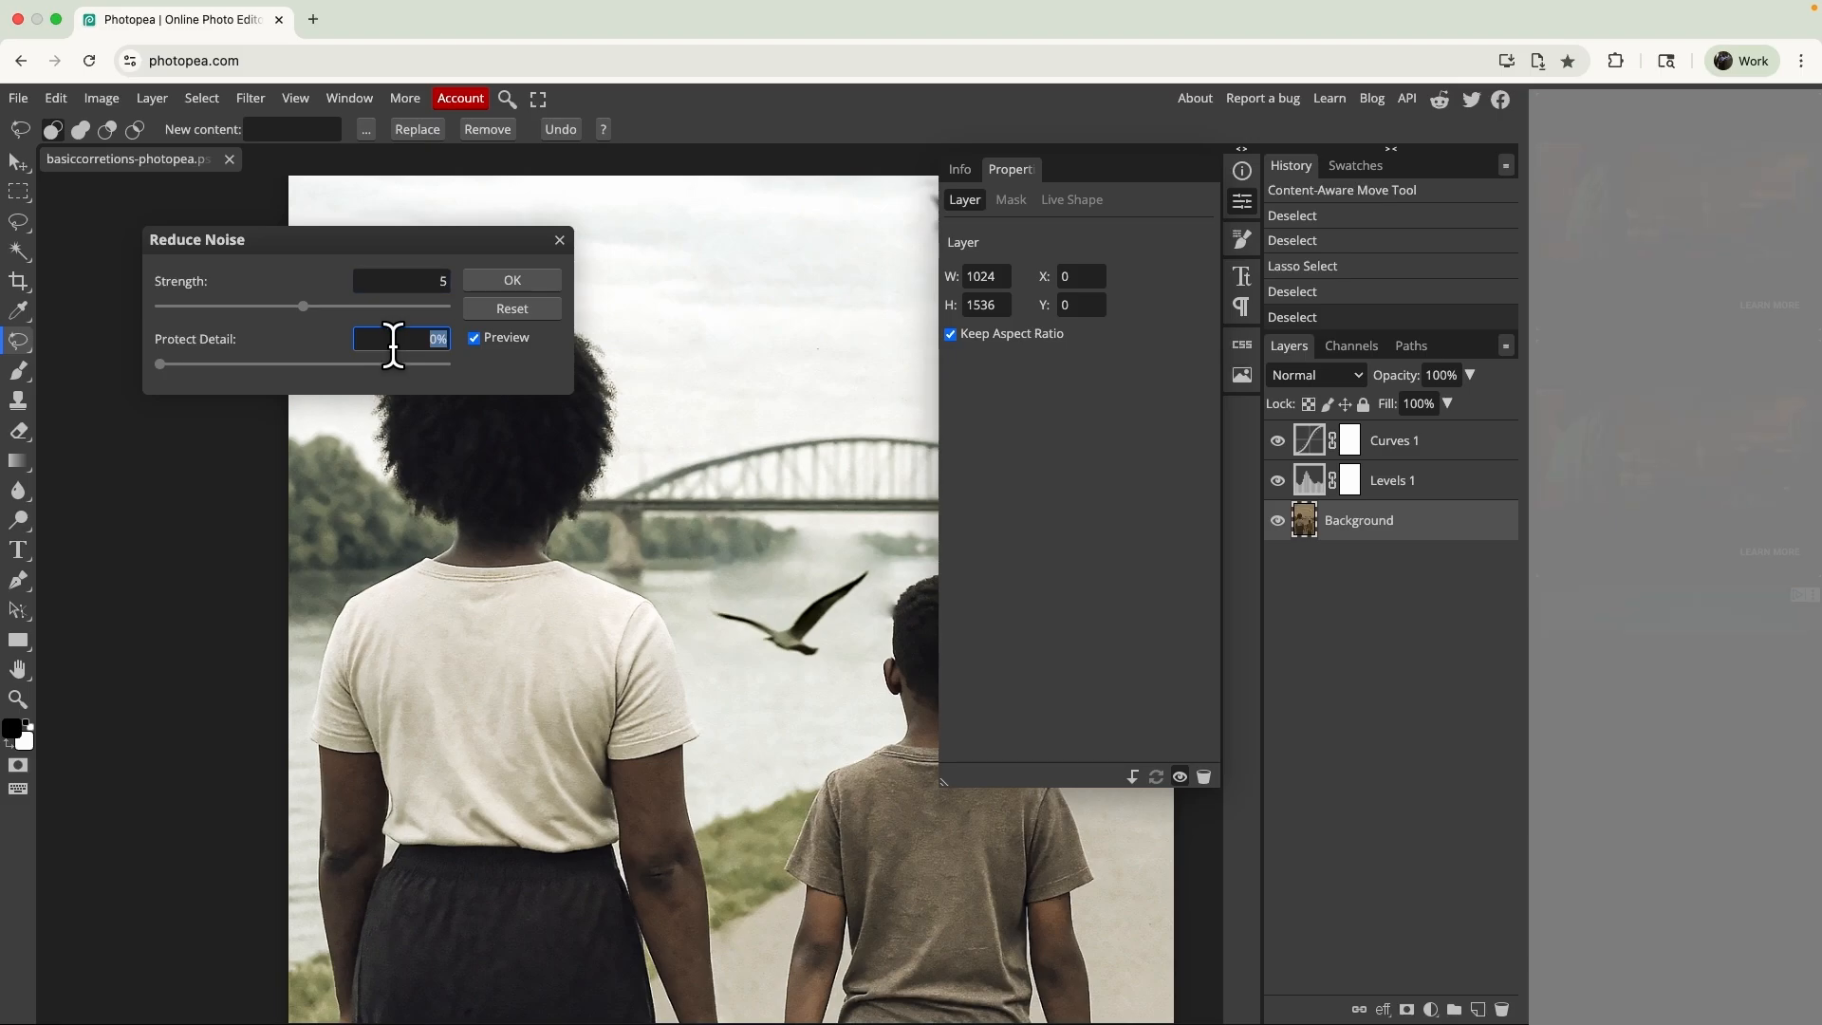
type("40")
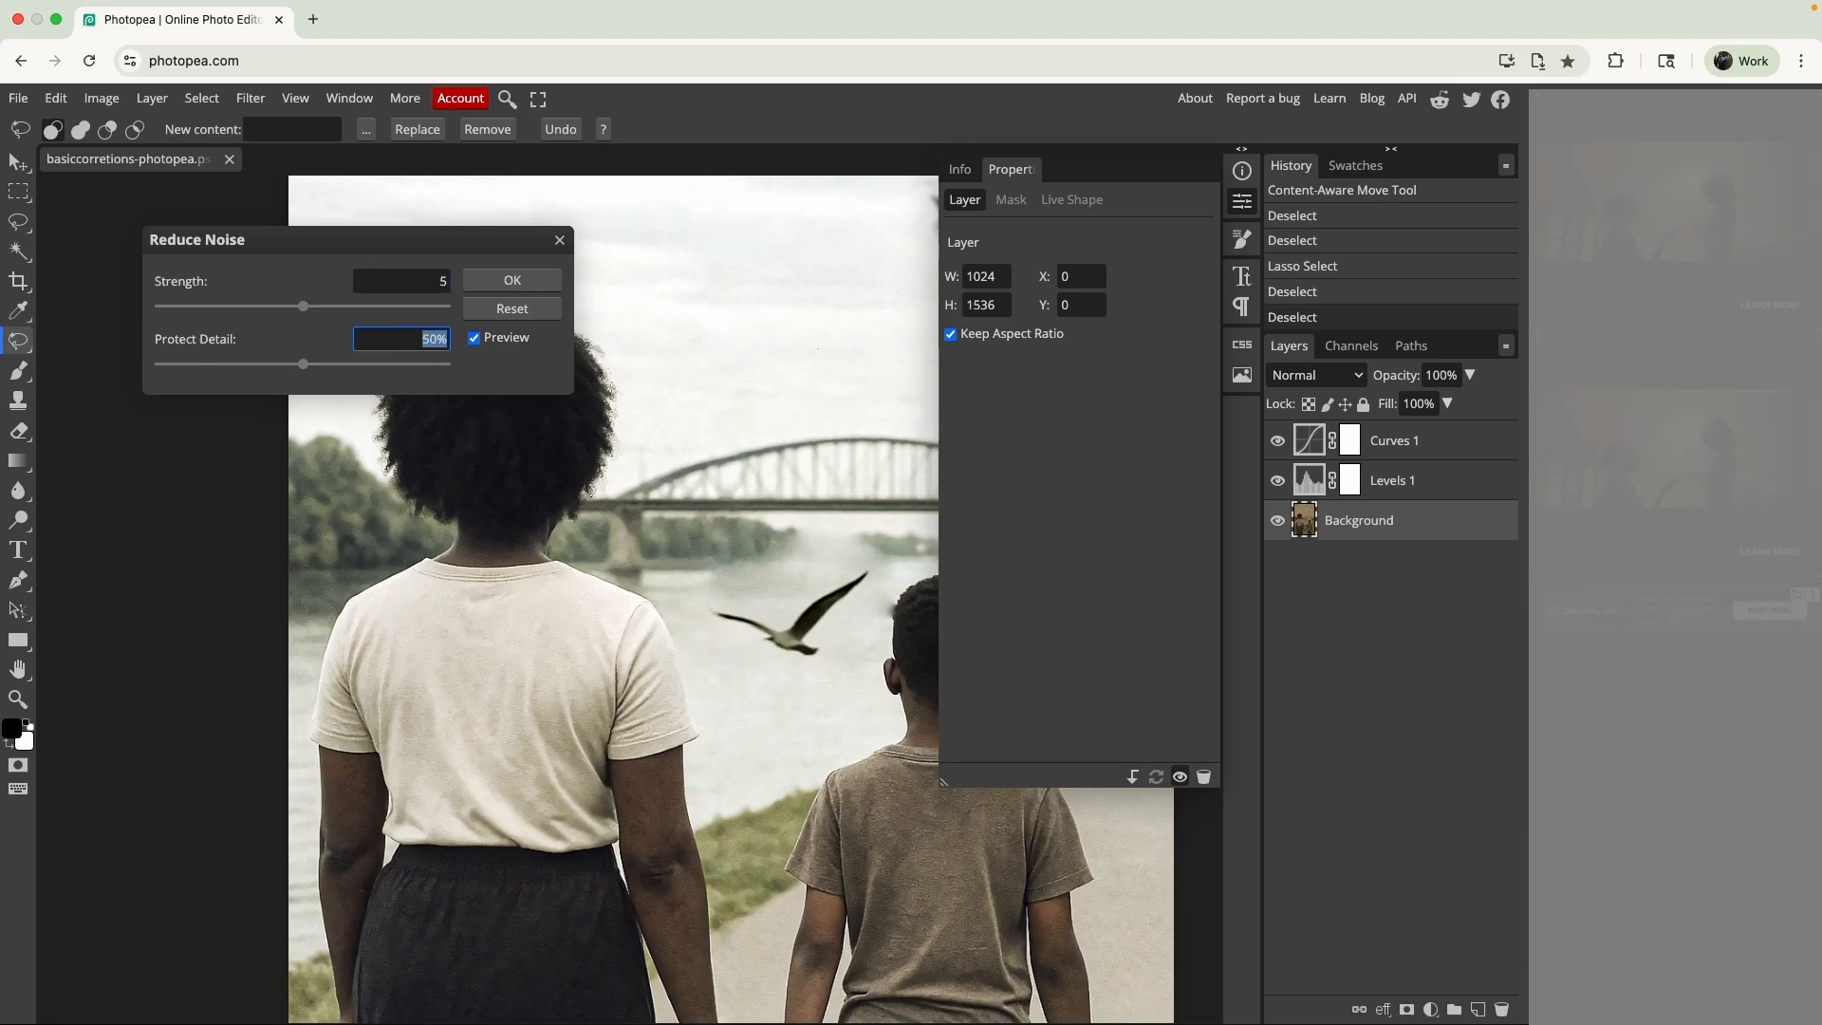
left_click(475, 337)
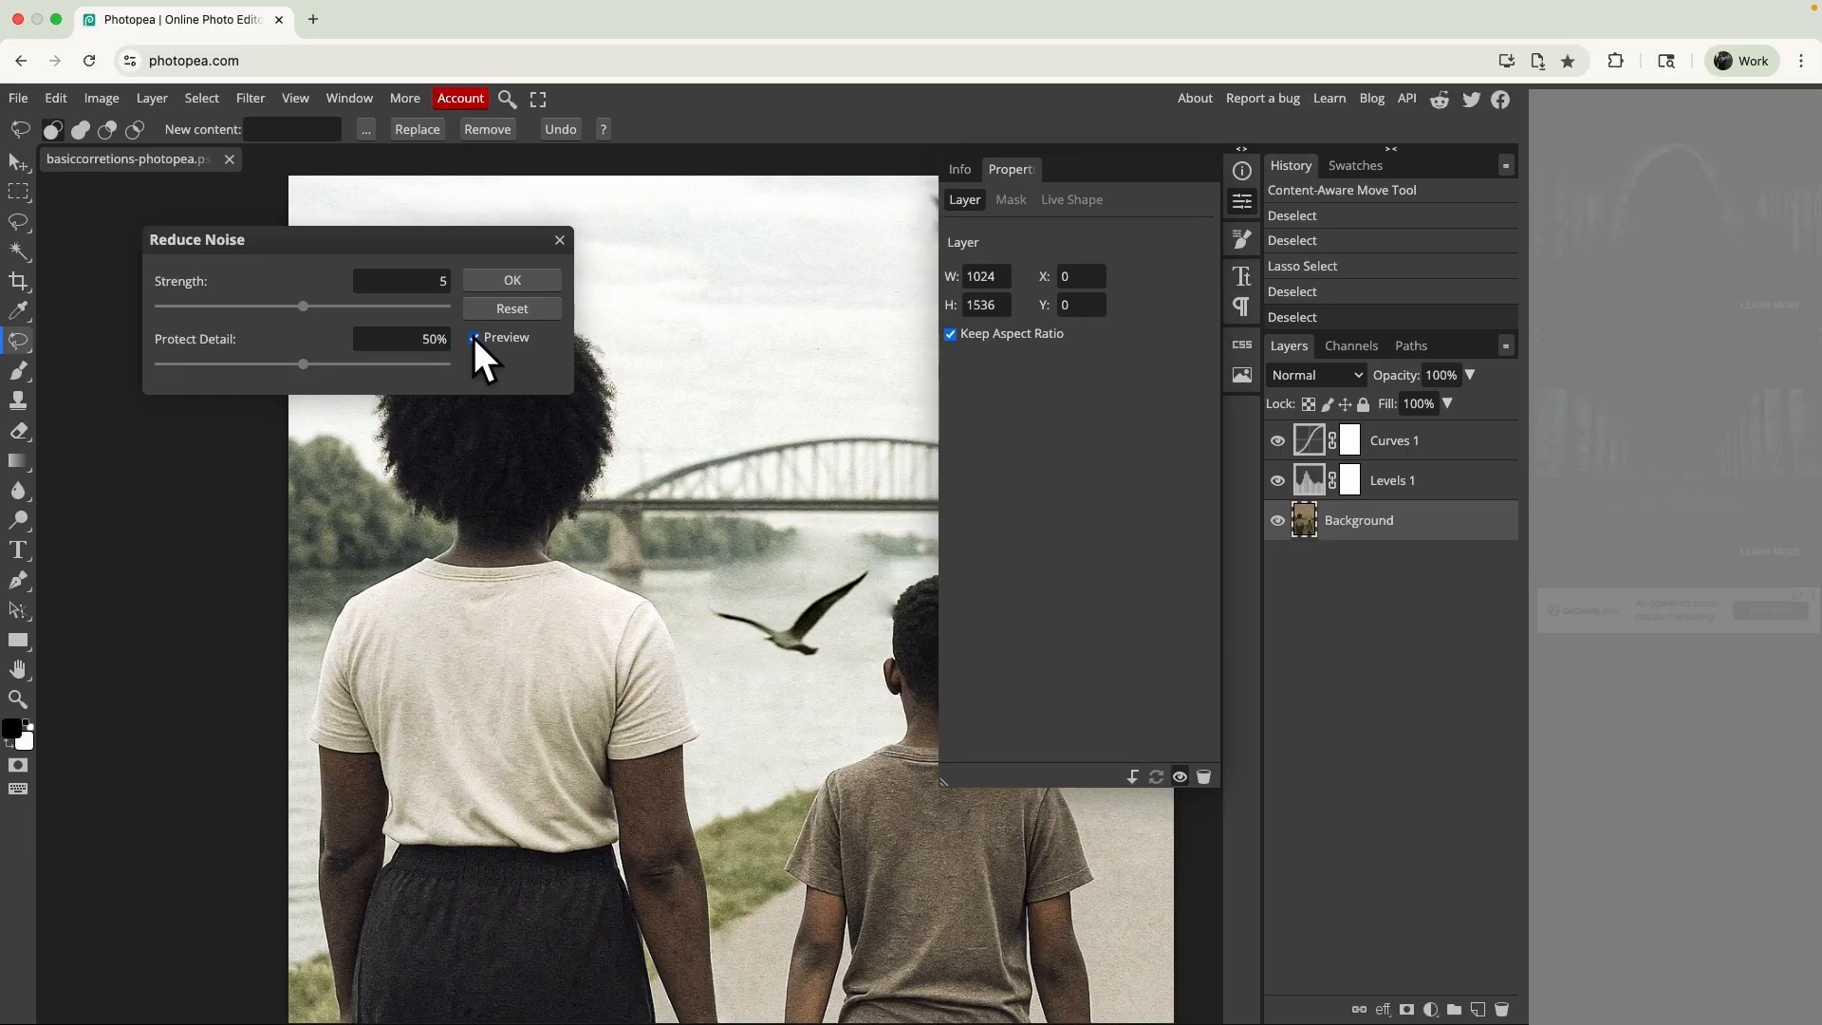
left_click(474, 338)
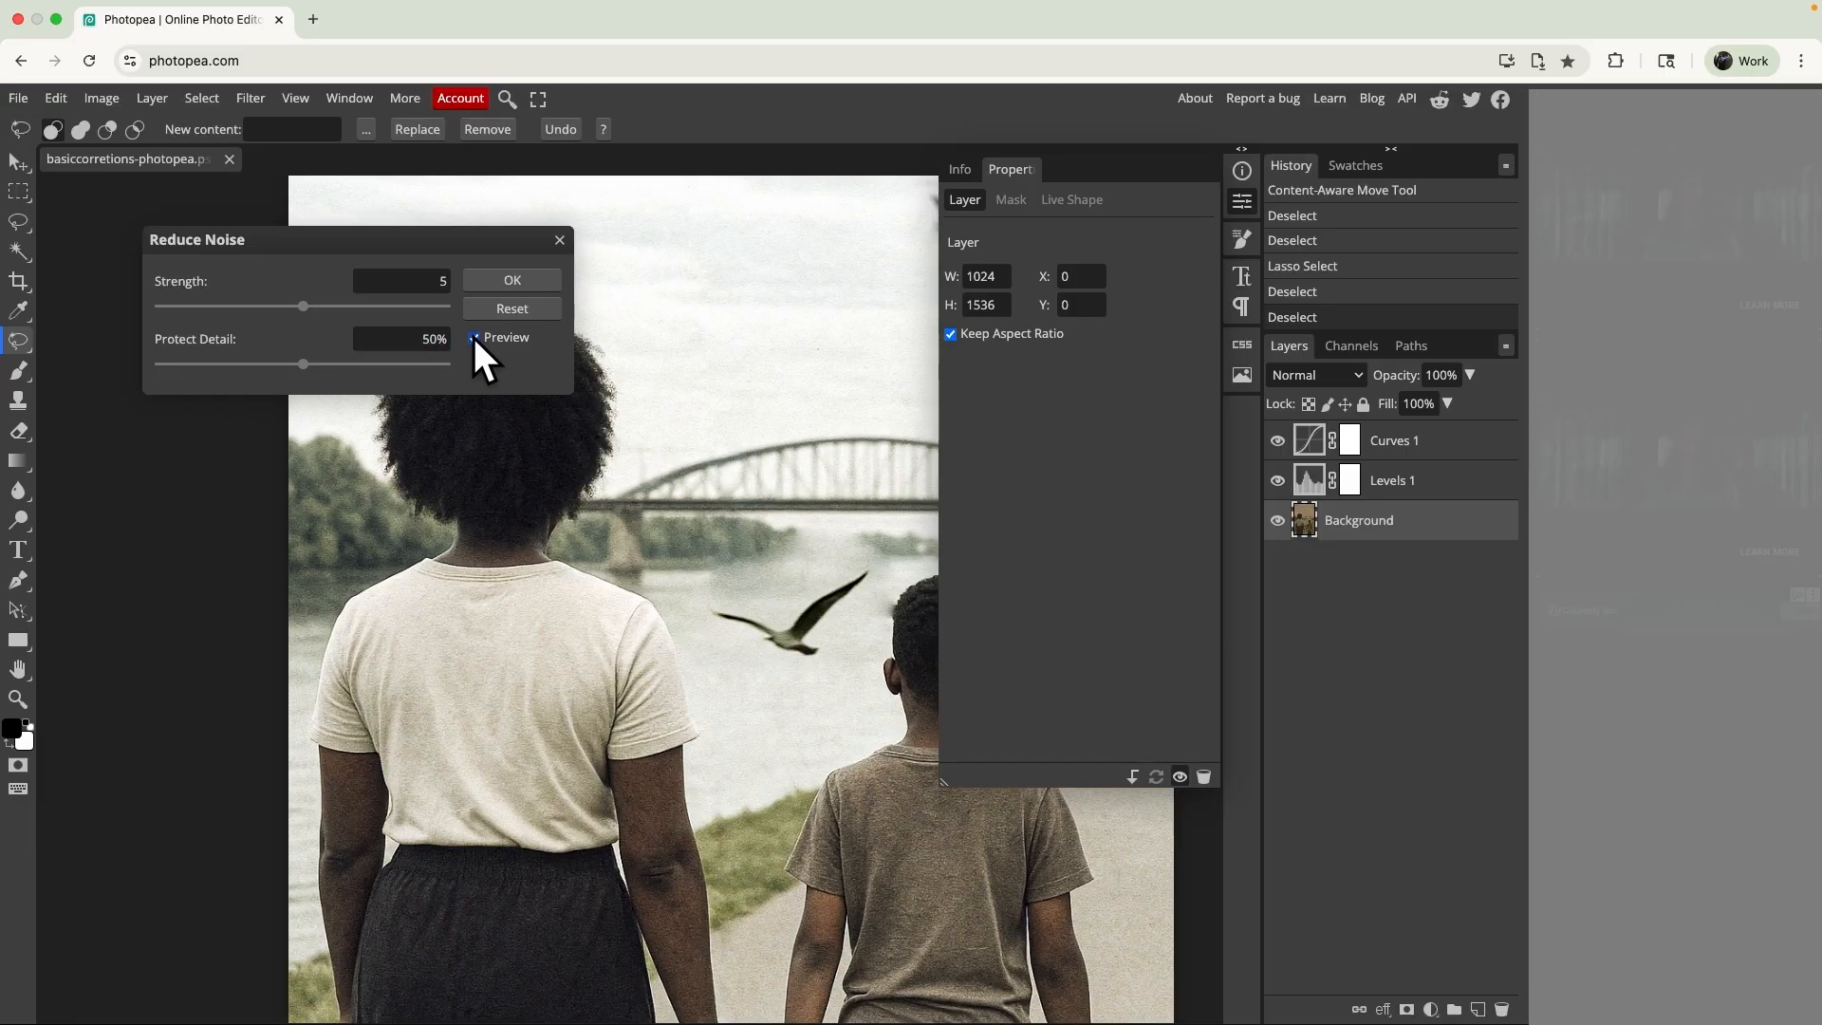
left_click(475, 338)
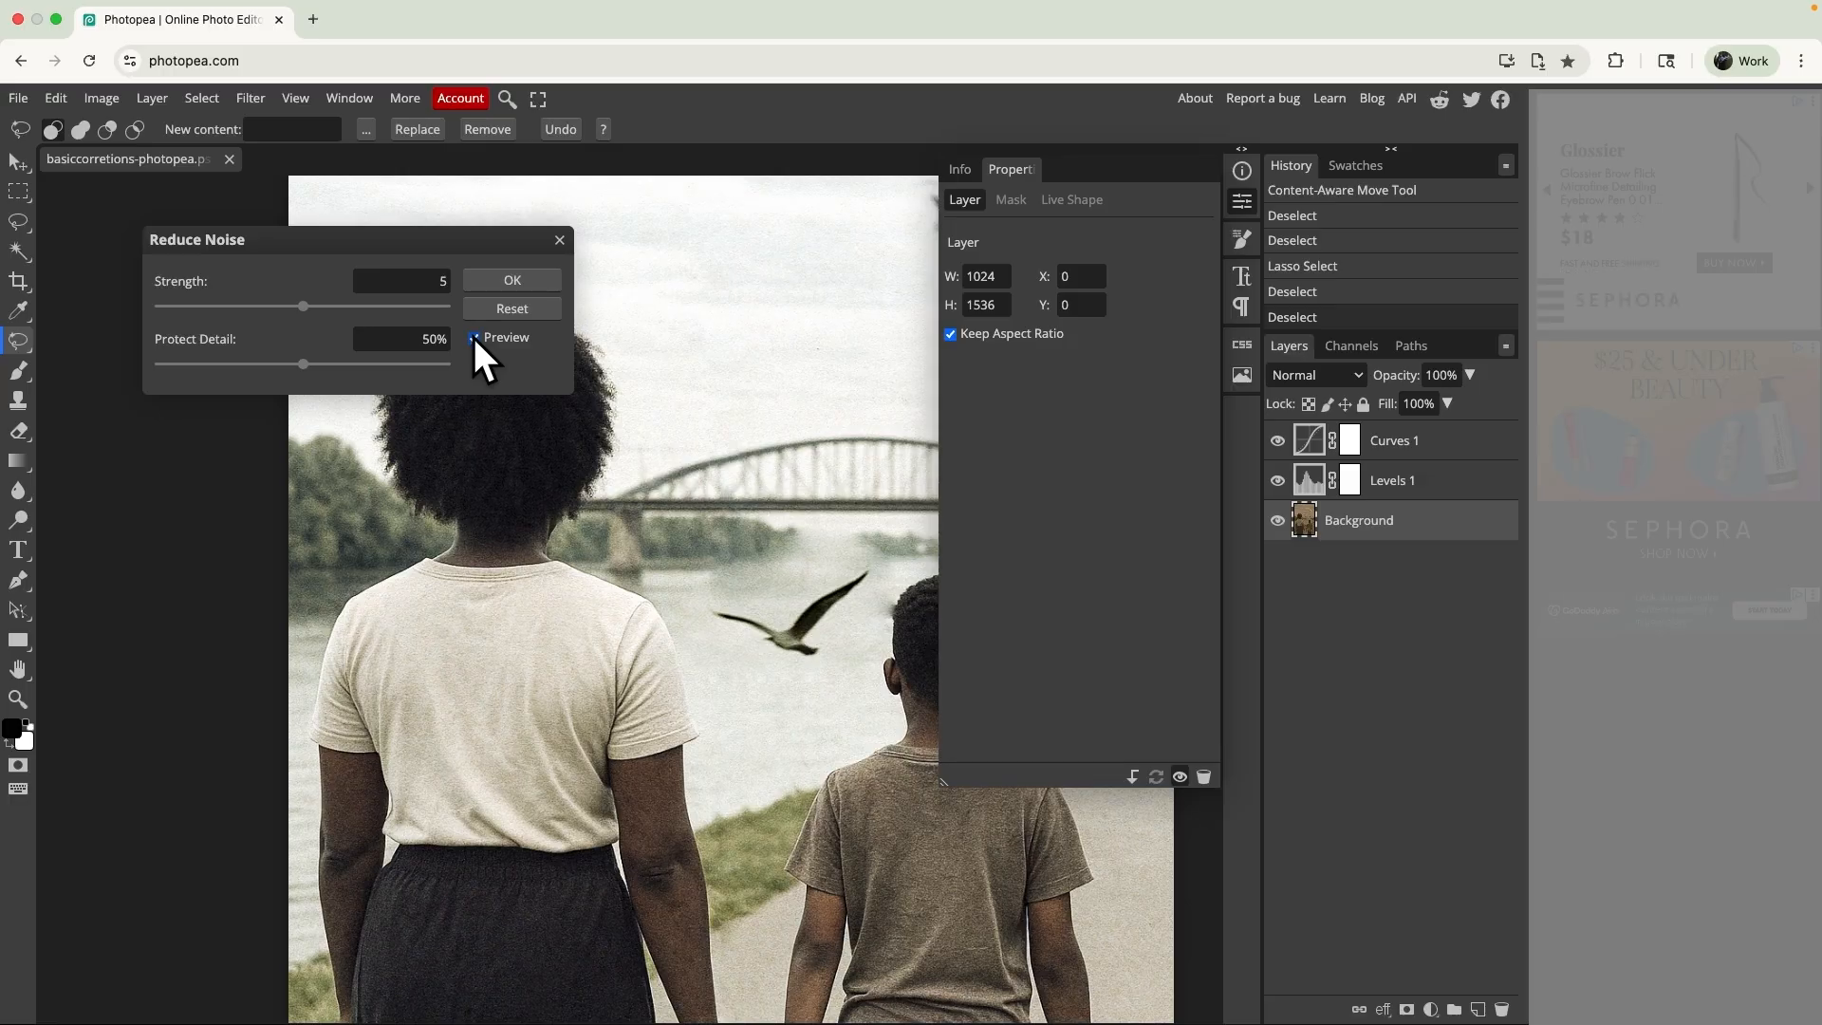
- Set Protect Detail to 36% and apply the noise reduction
left_click_drag(302, 364, 248, 365)
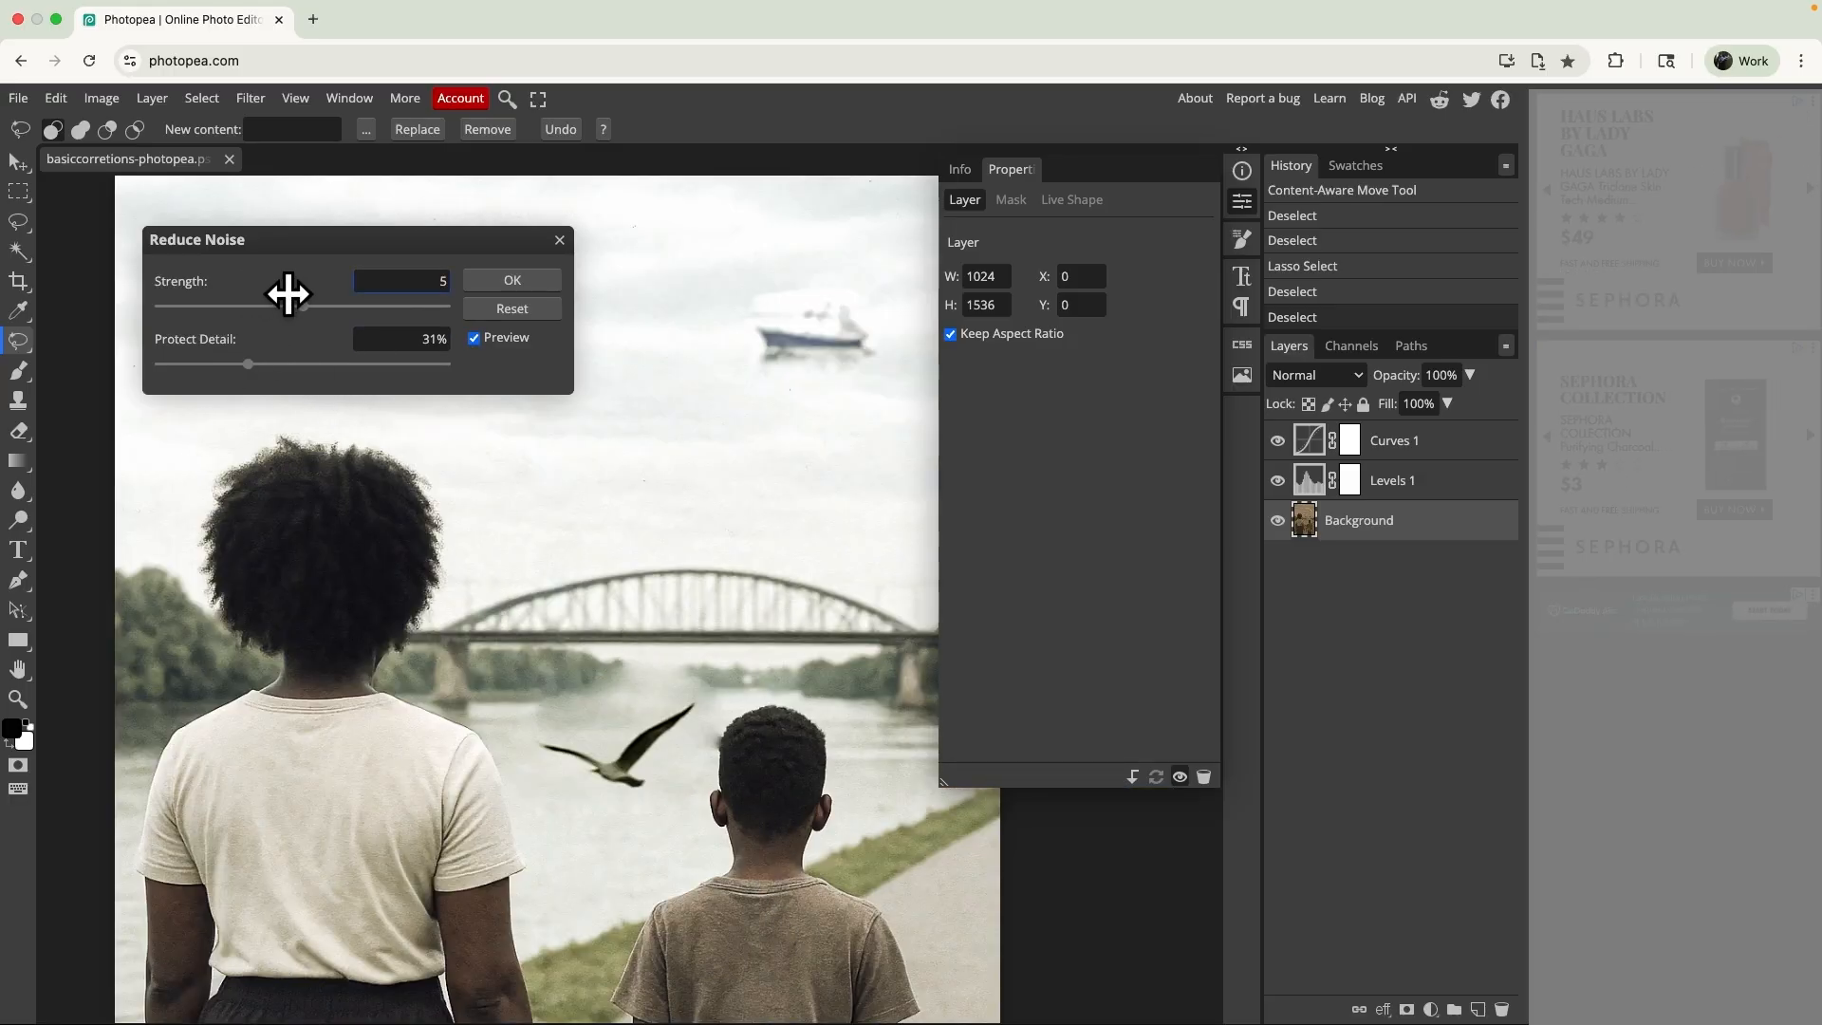
left_click(282, 364)
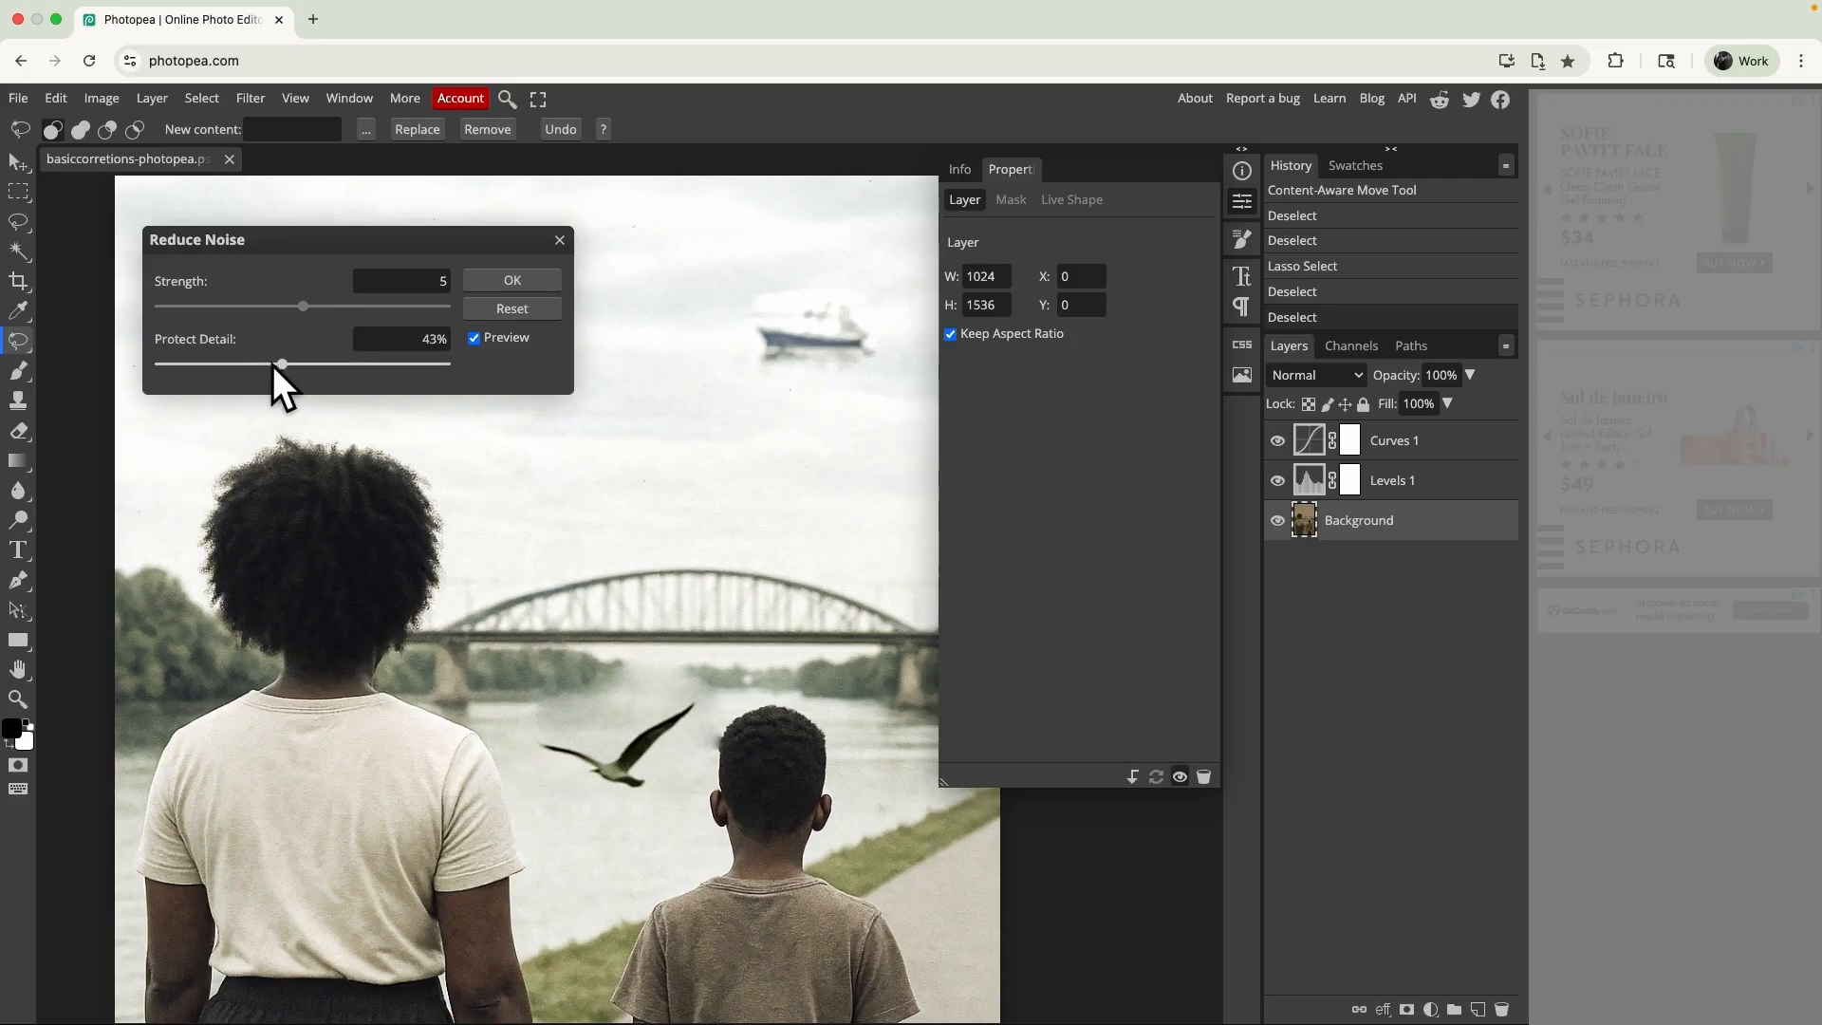
left_click_drag(272, 364, 262, 364)
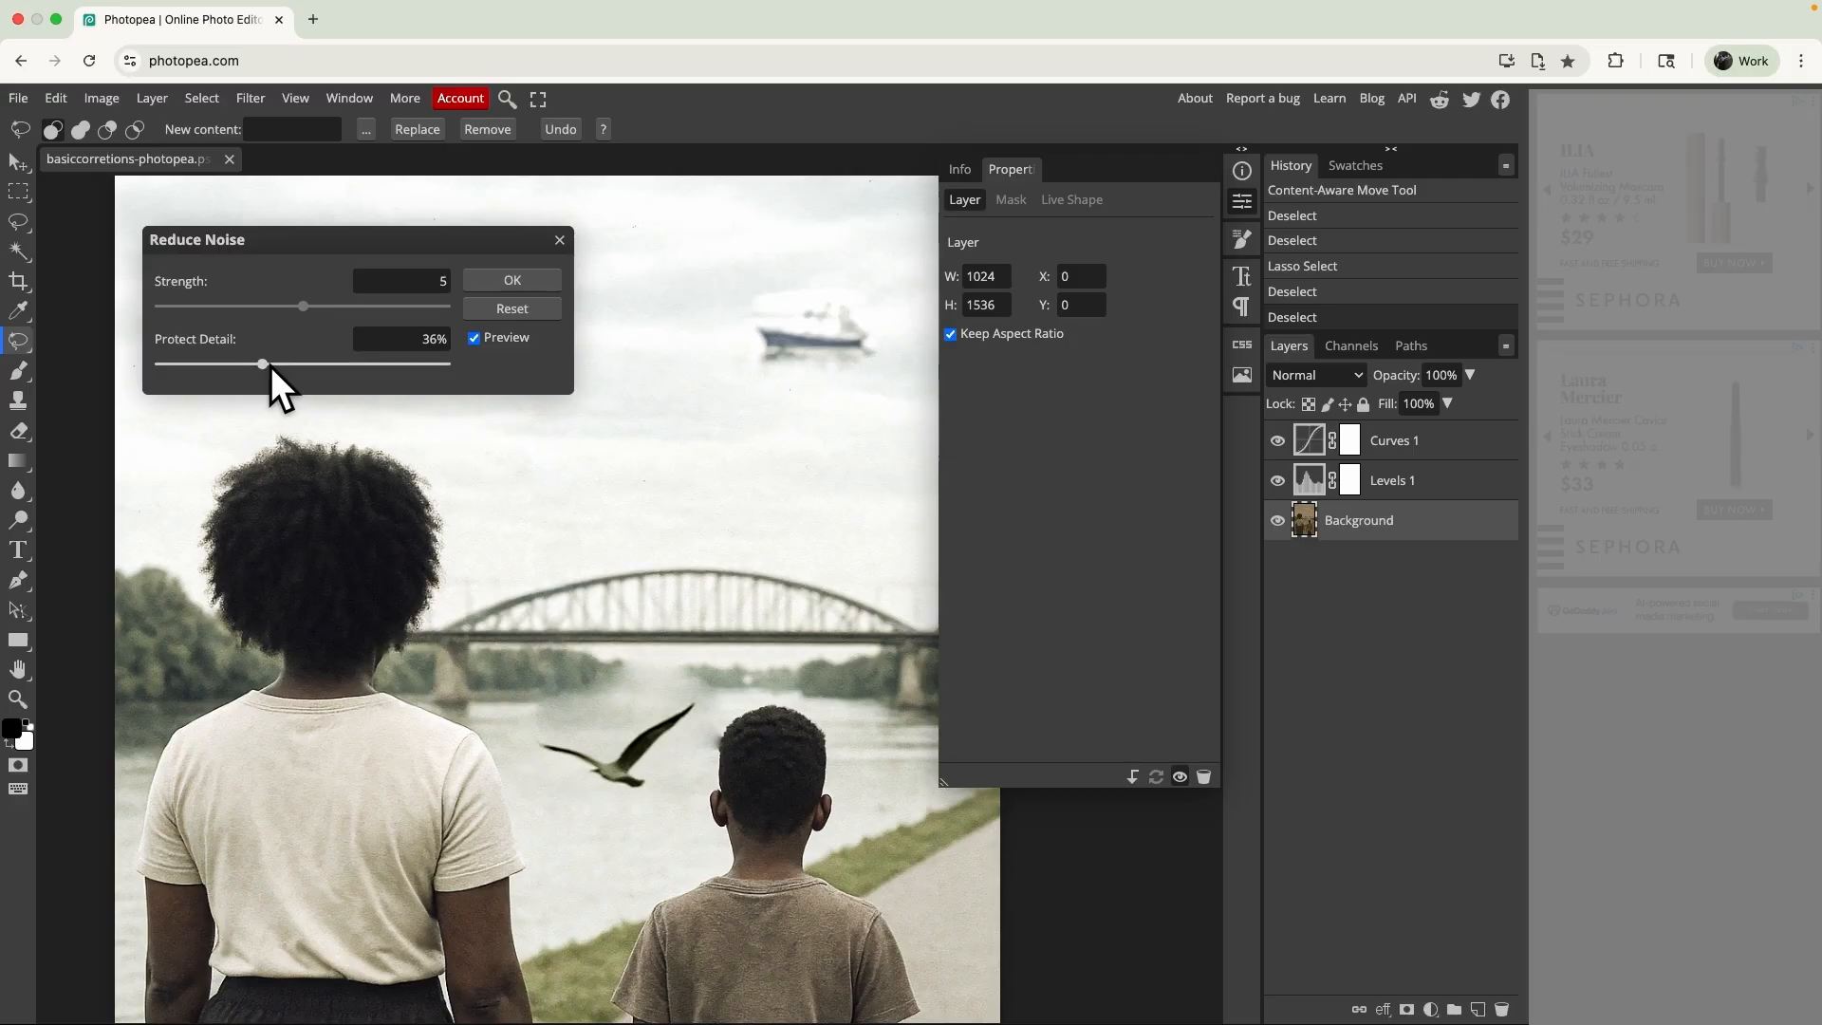
left_click(503, 283)
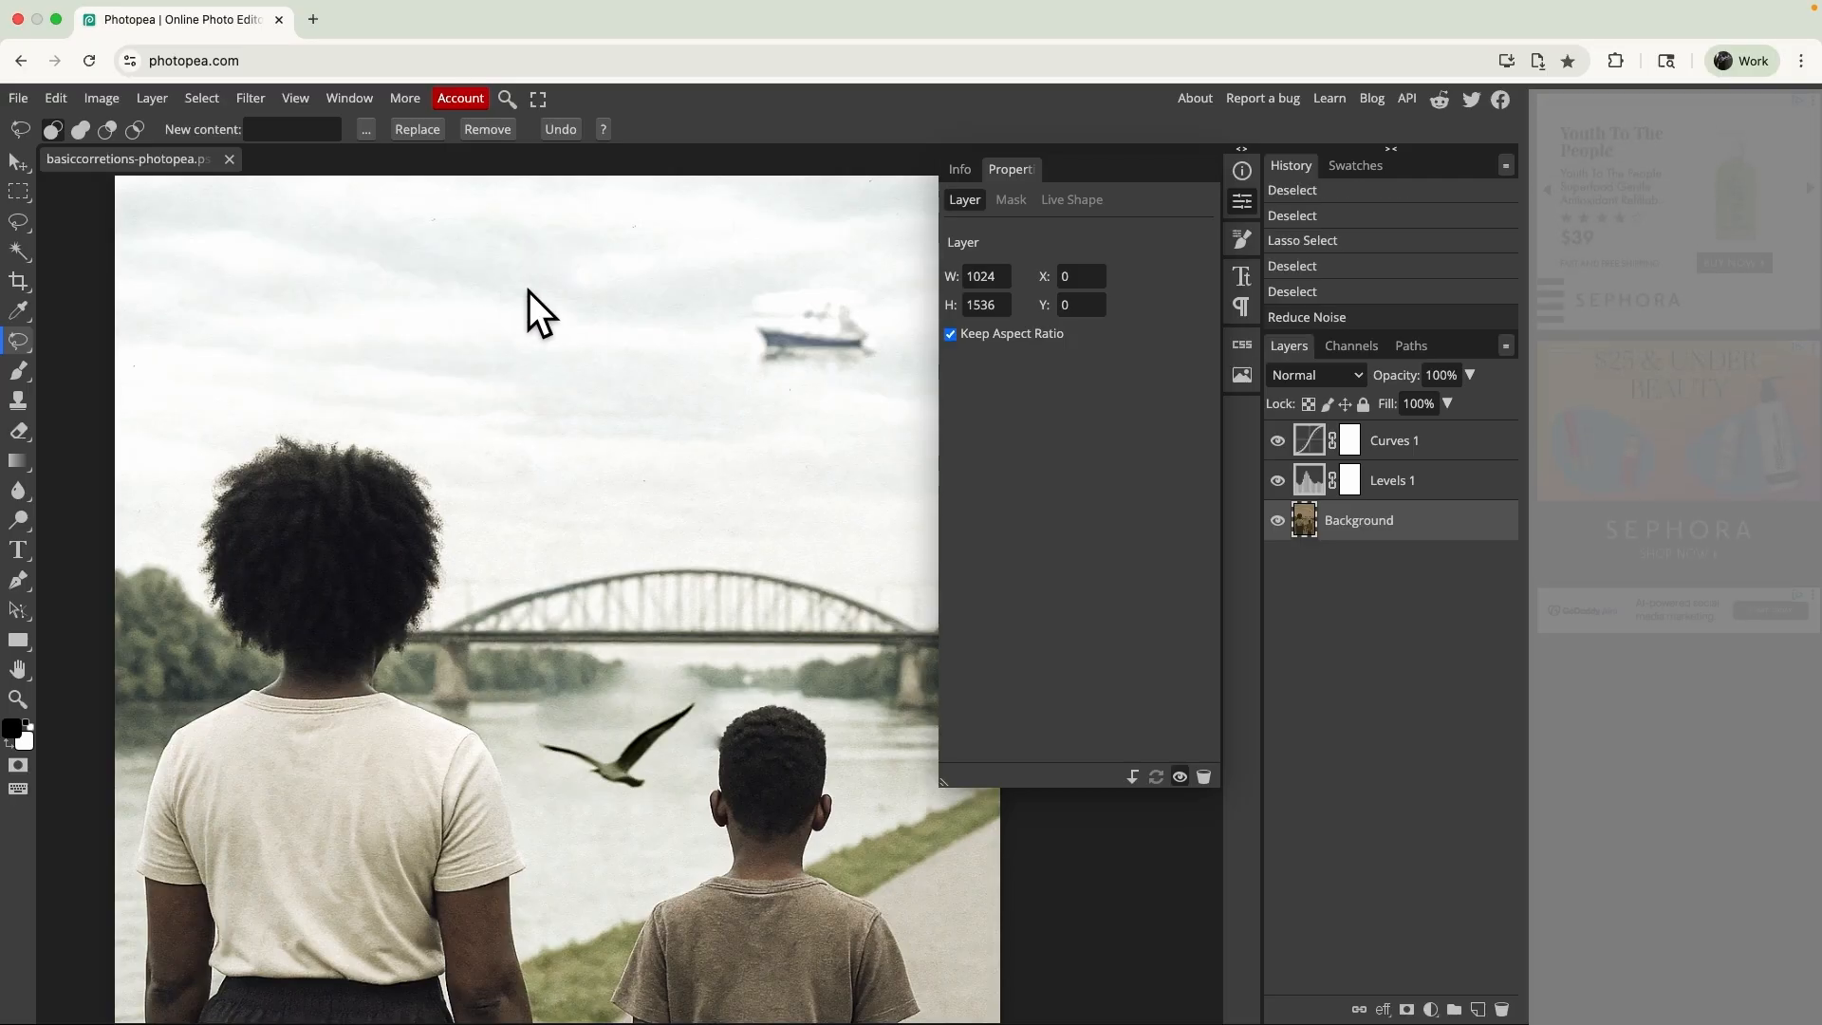
- Use the Clone tool to extend the tree line over the hazy patch on the far riverbank beneath the bridge
scroll(670, 520, "down", 3)
scroll(670, 520, "right", 2)
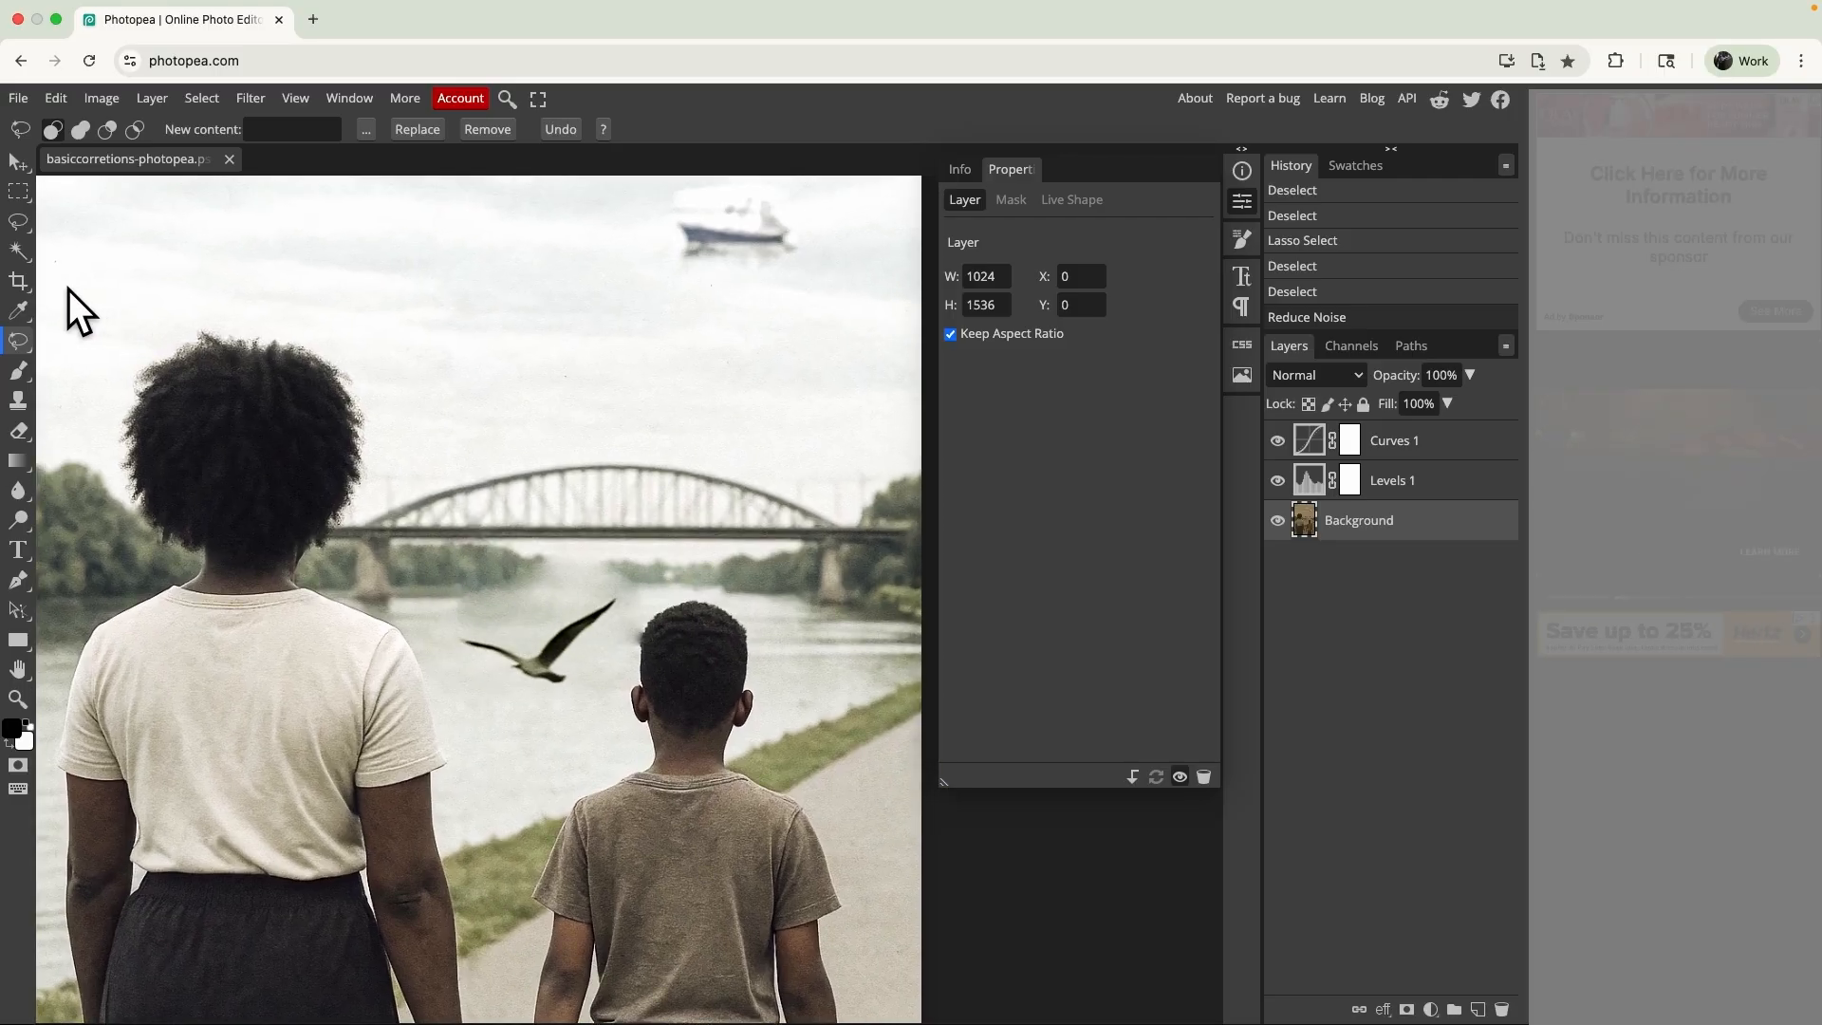
right_click(15, 338)
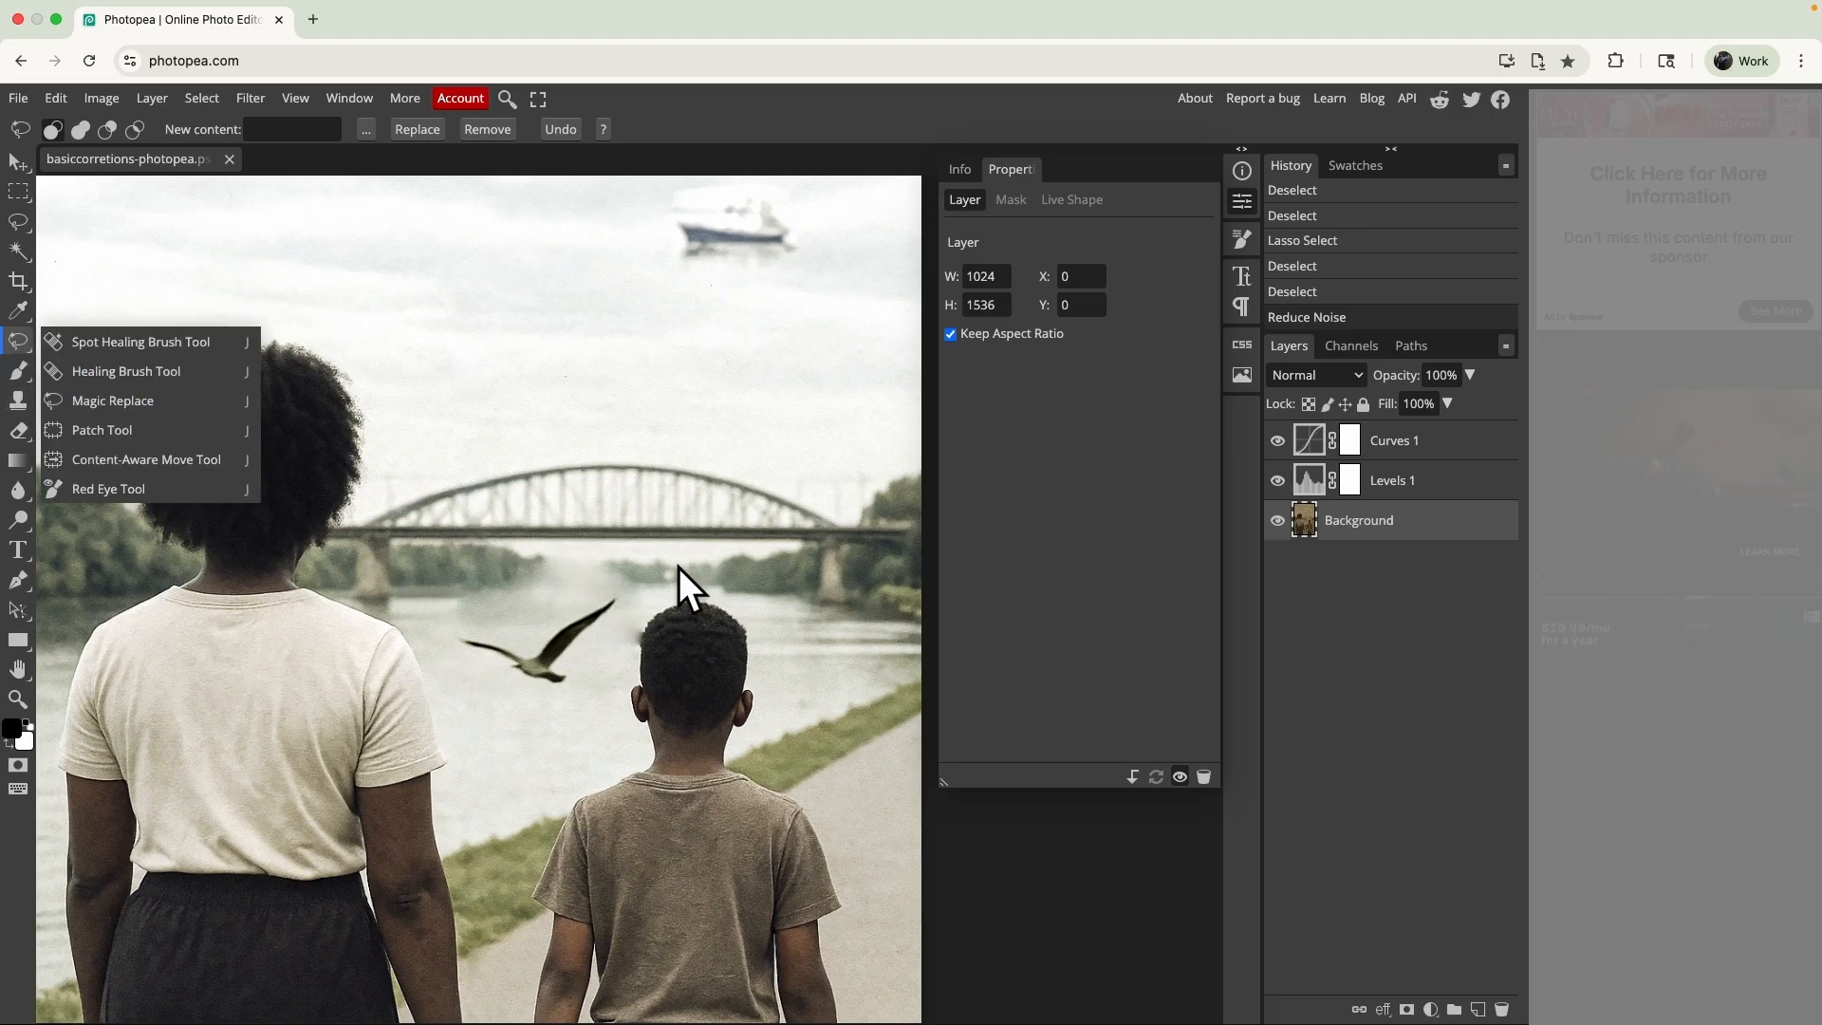
left_click(11, 403)
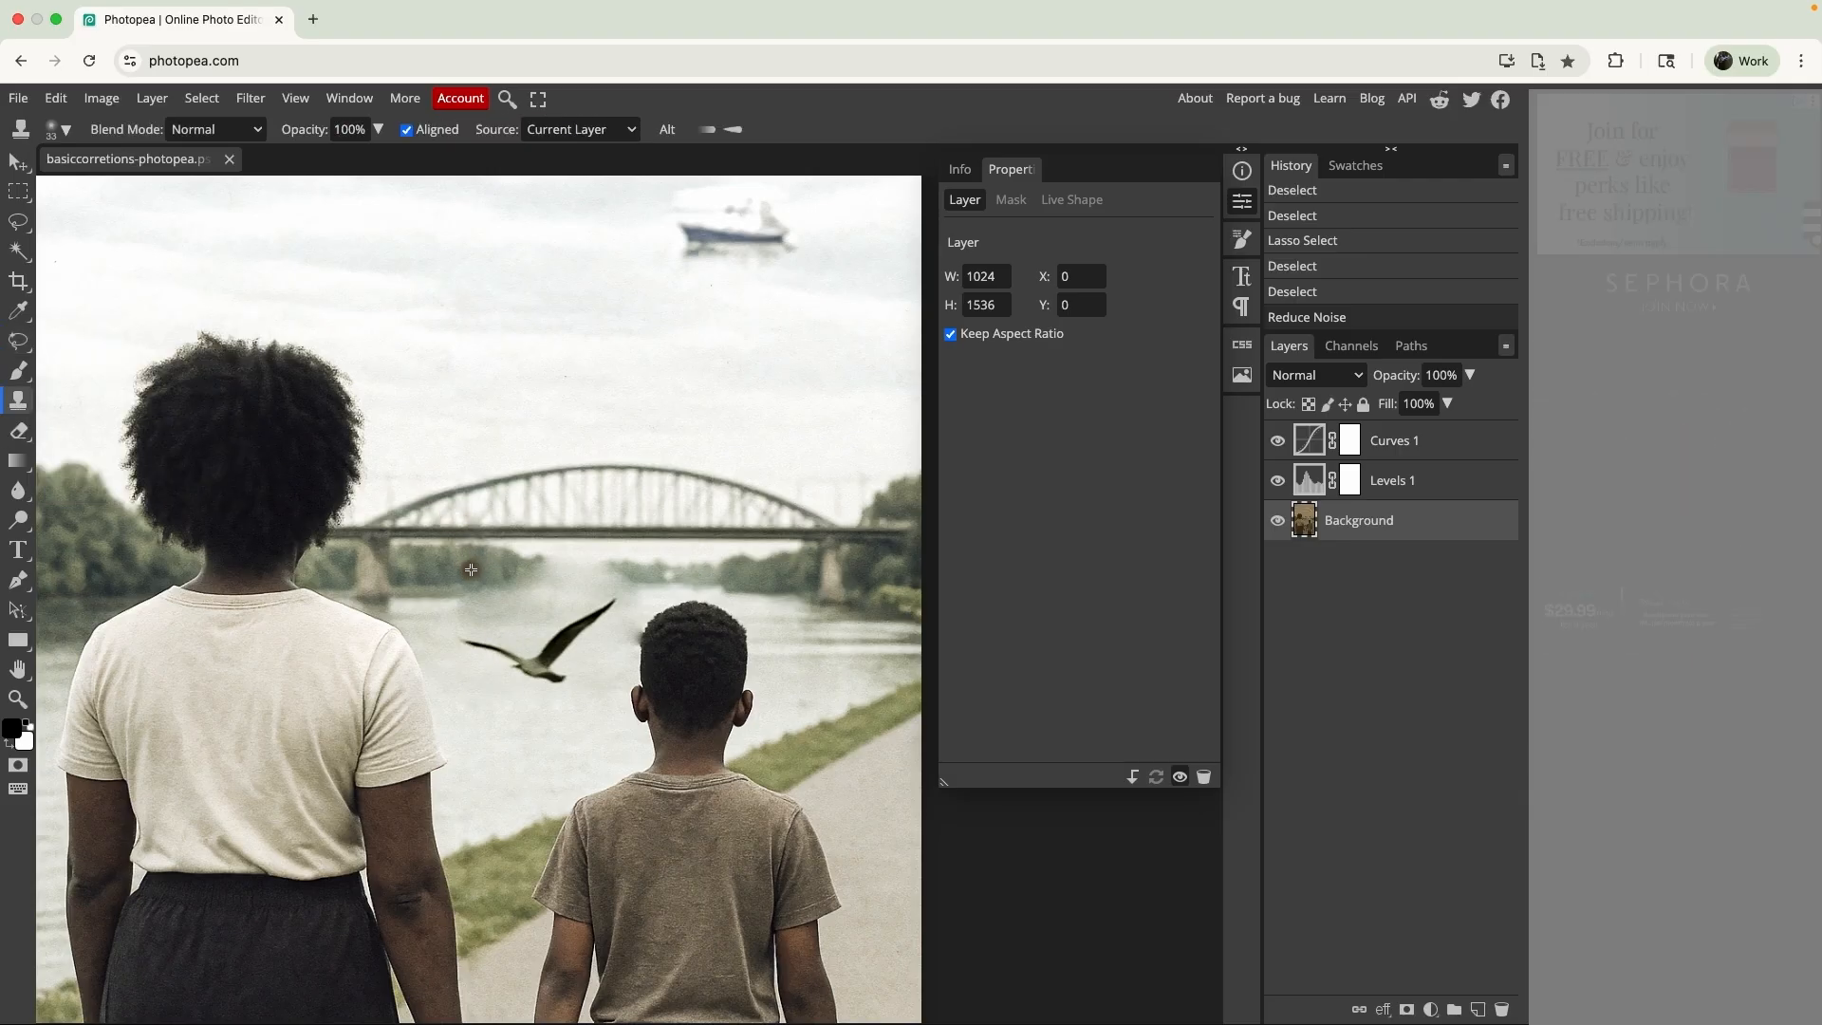
left_click(542, 576)
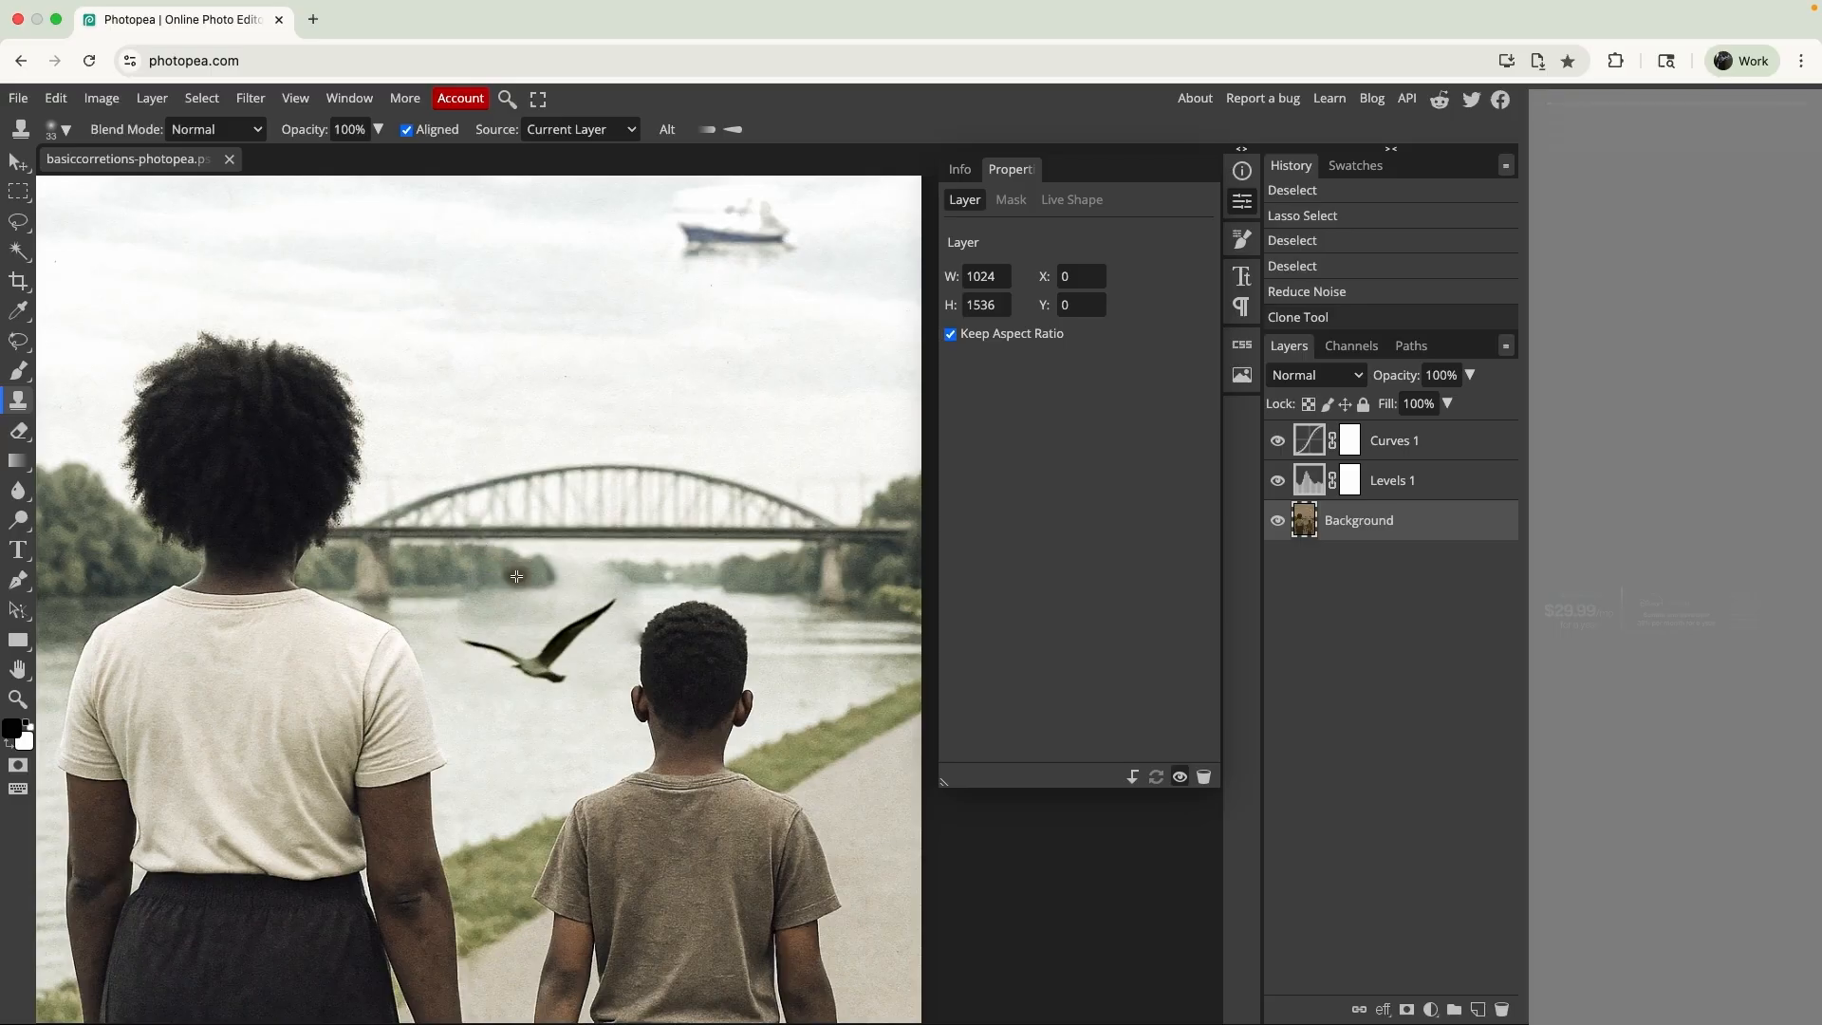
left_click(606, 576)
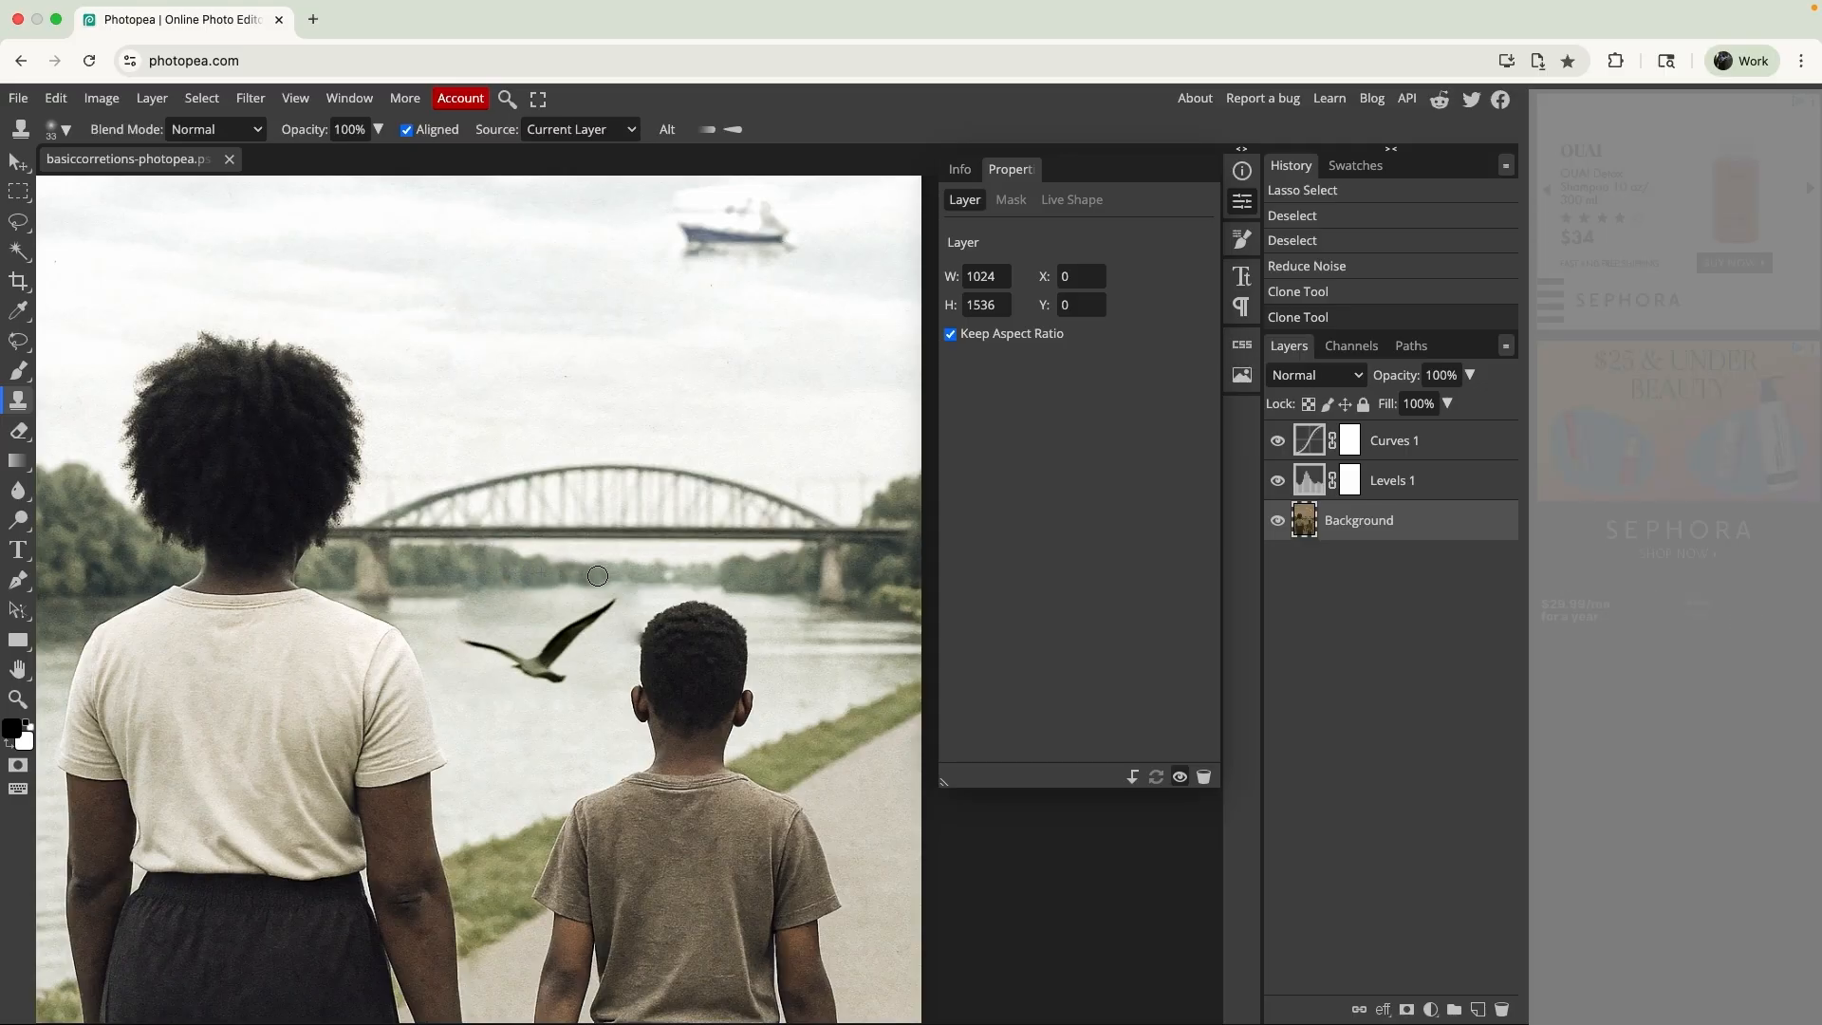
left_click(598, 576)
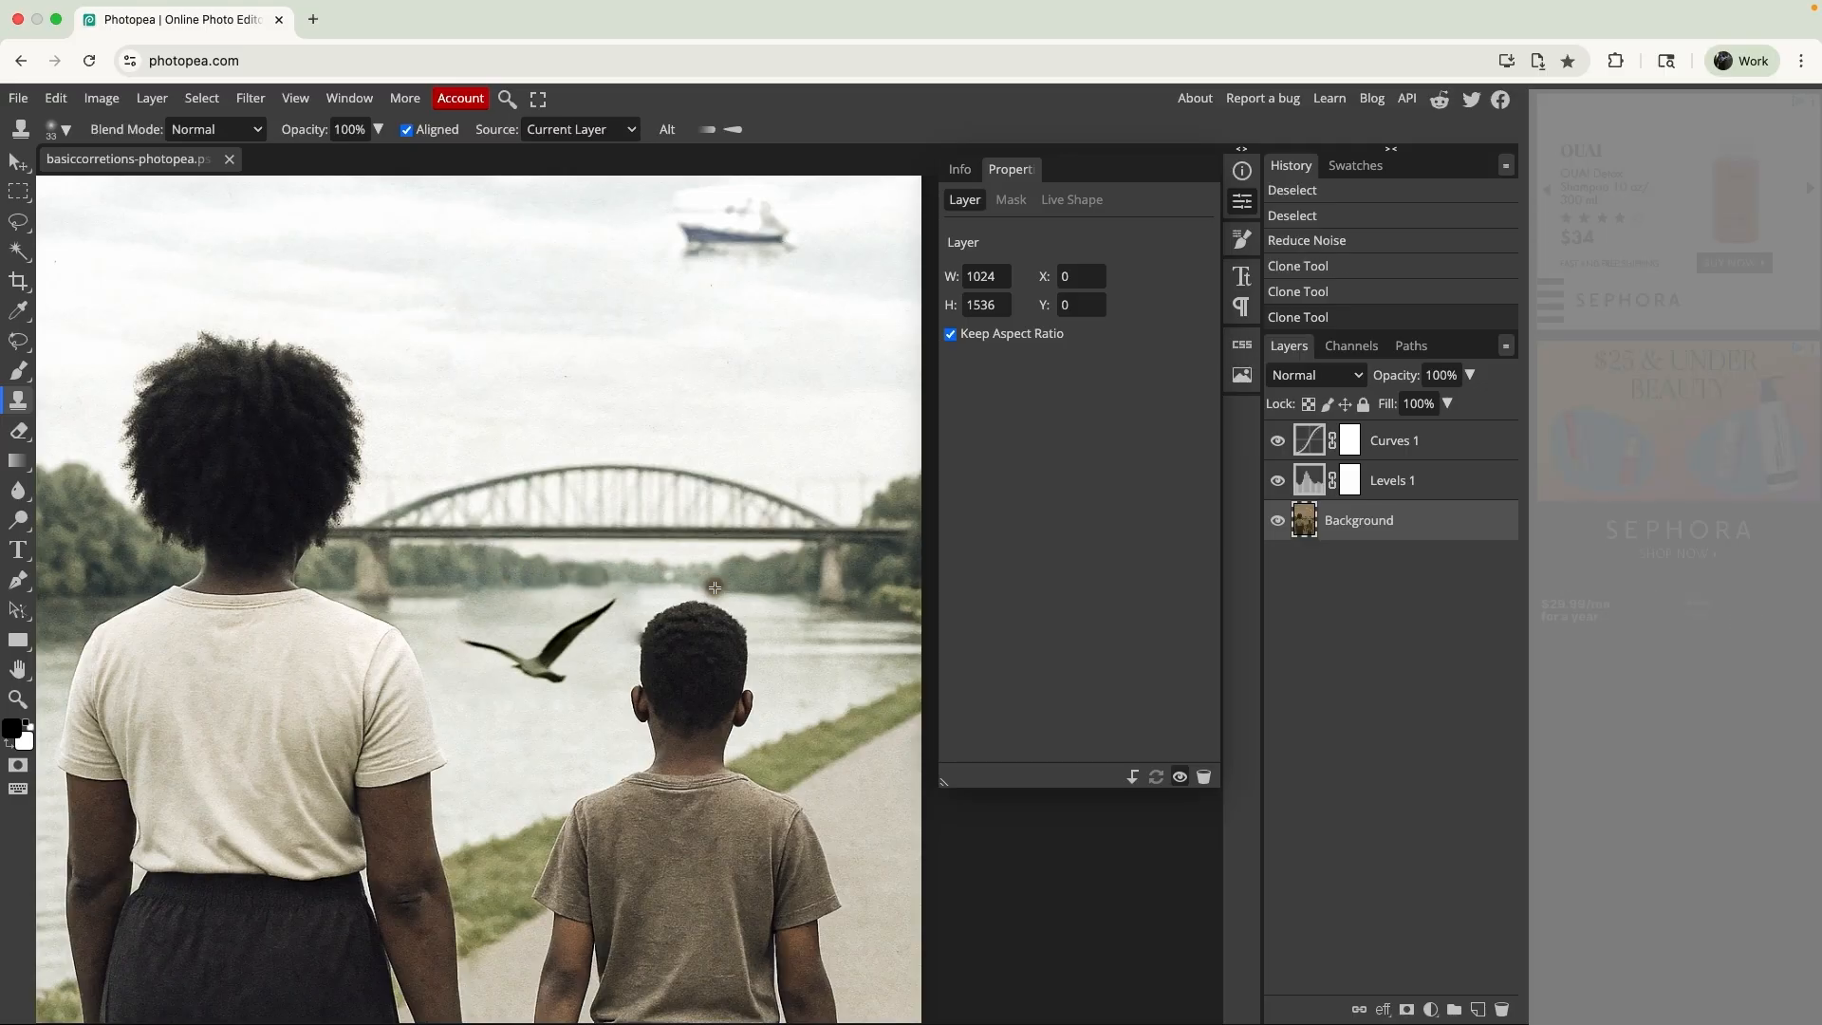
left_click(569, 578)
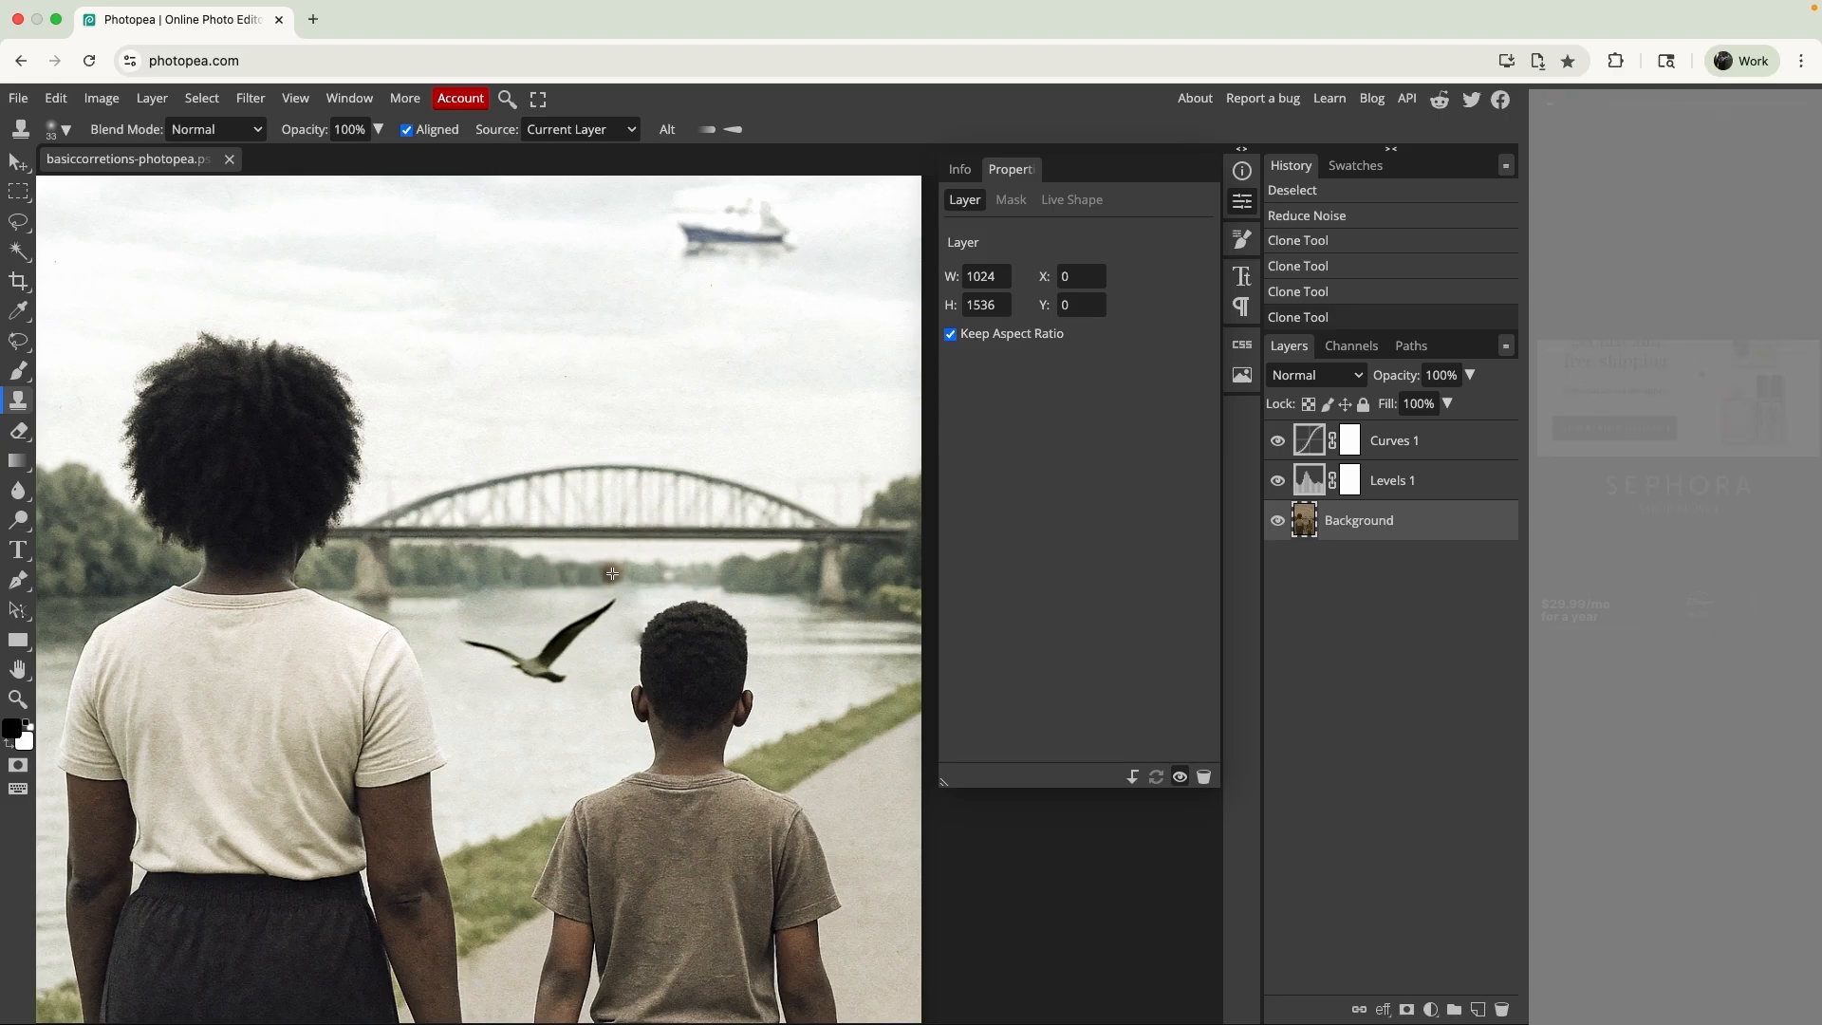
- Clone more of the far riverbank above the boy's head, undoing and redoing a stroke to compare
left_click(852, 581)
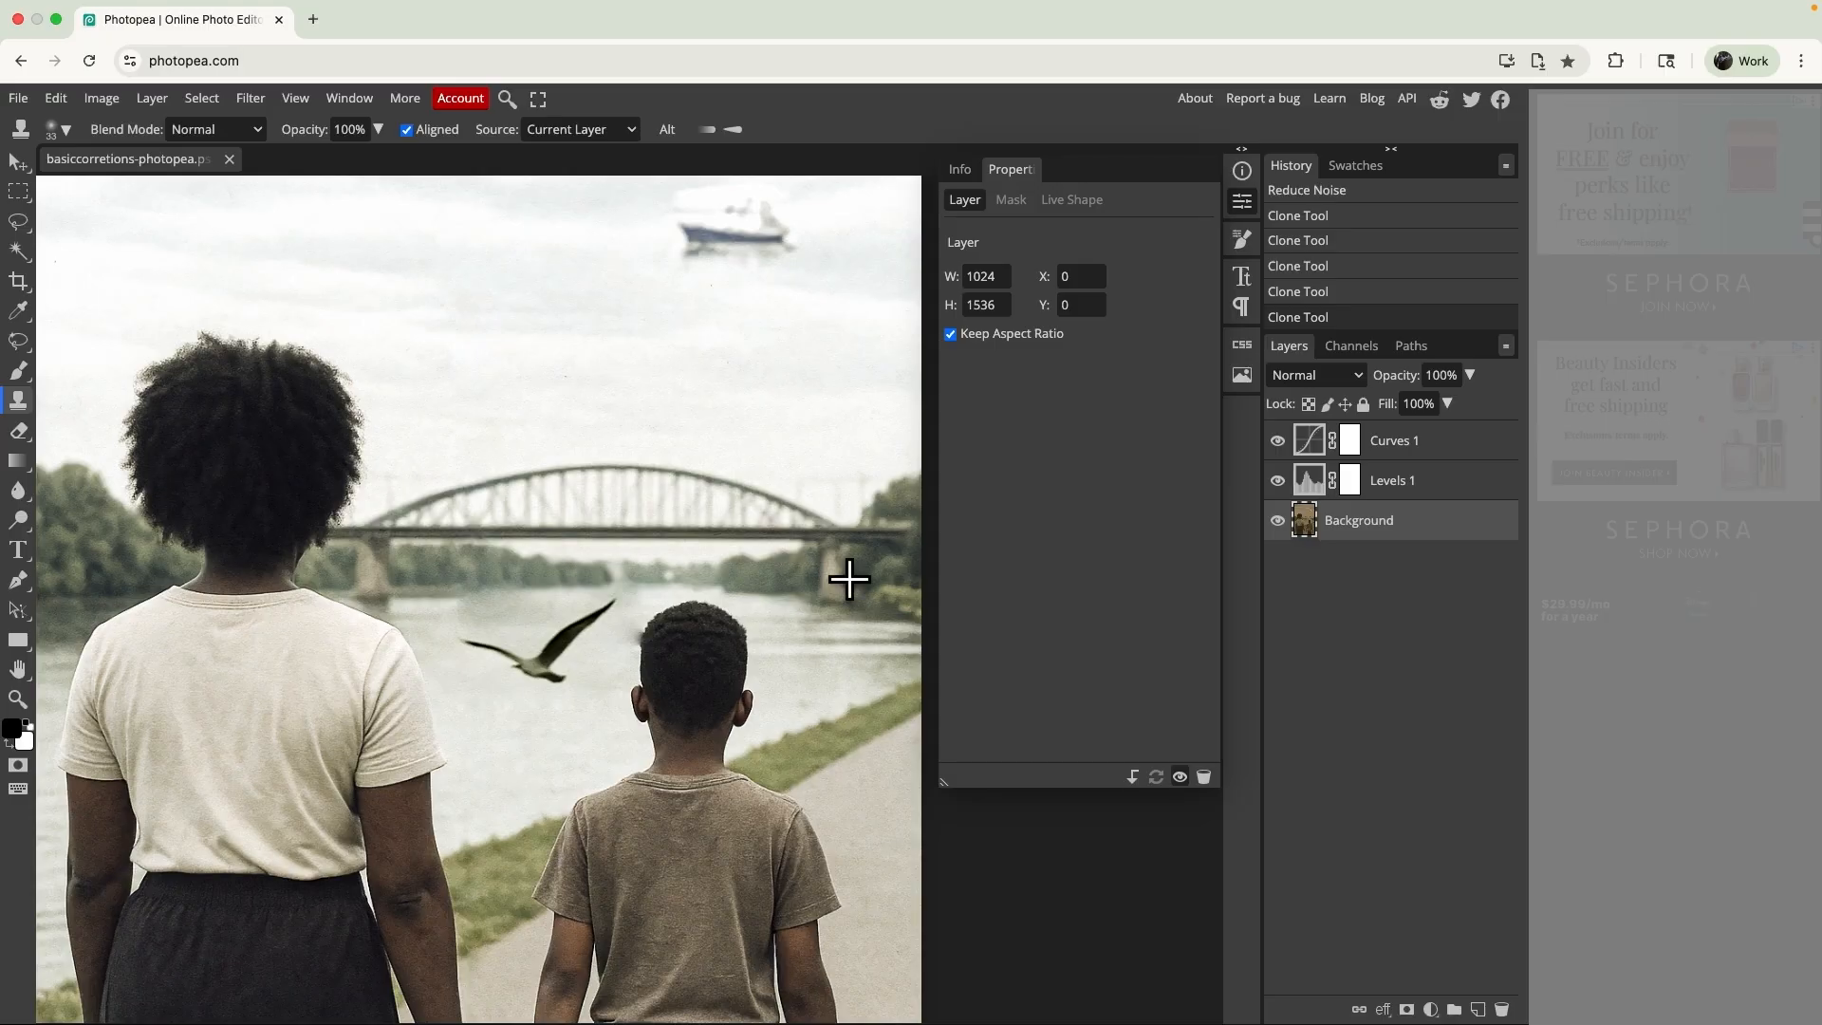
key("super+z")
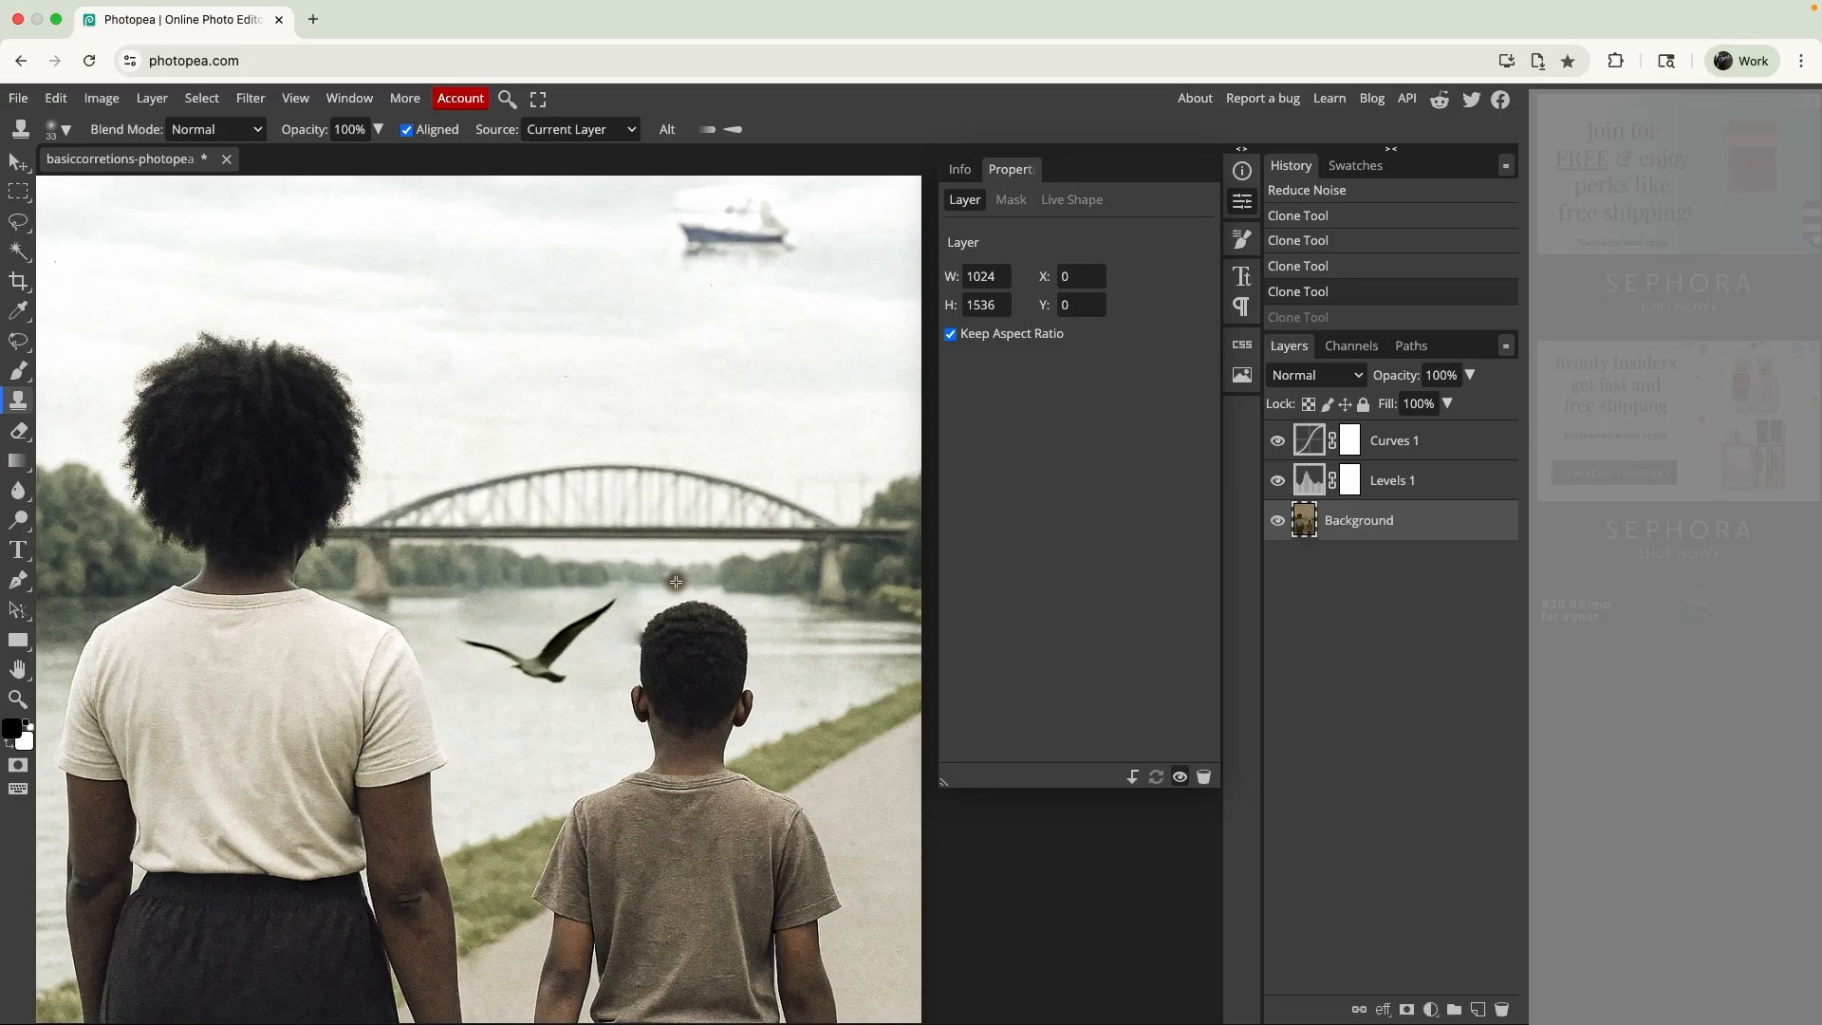
key("super+shift+z")
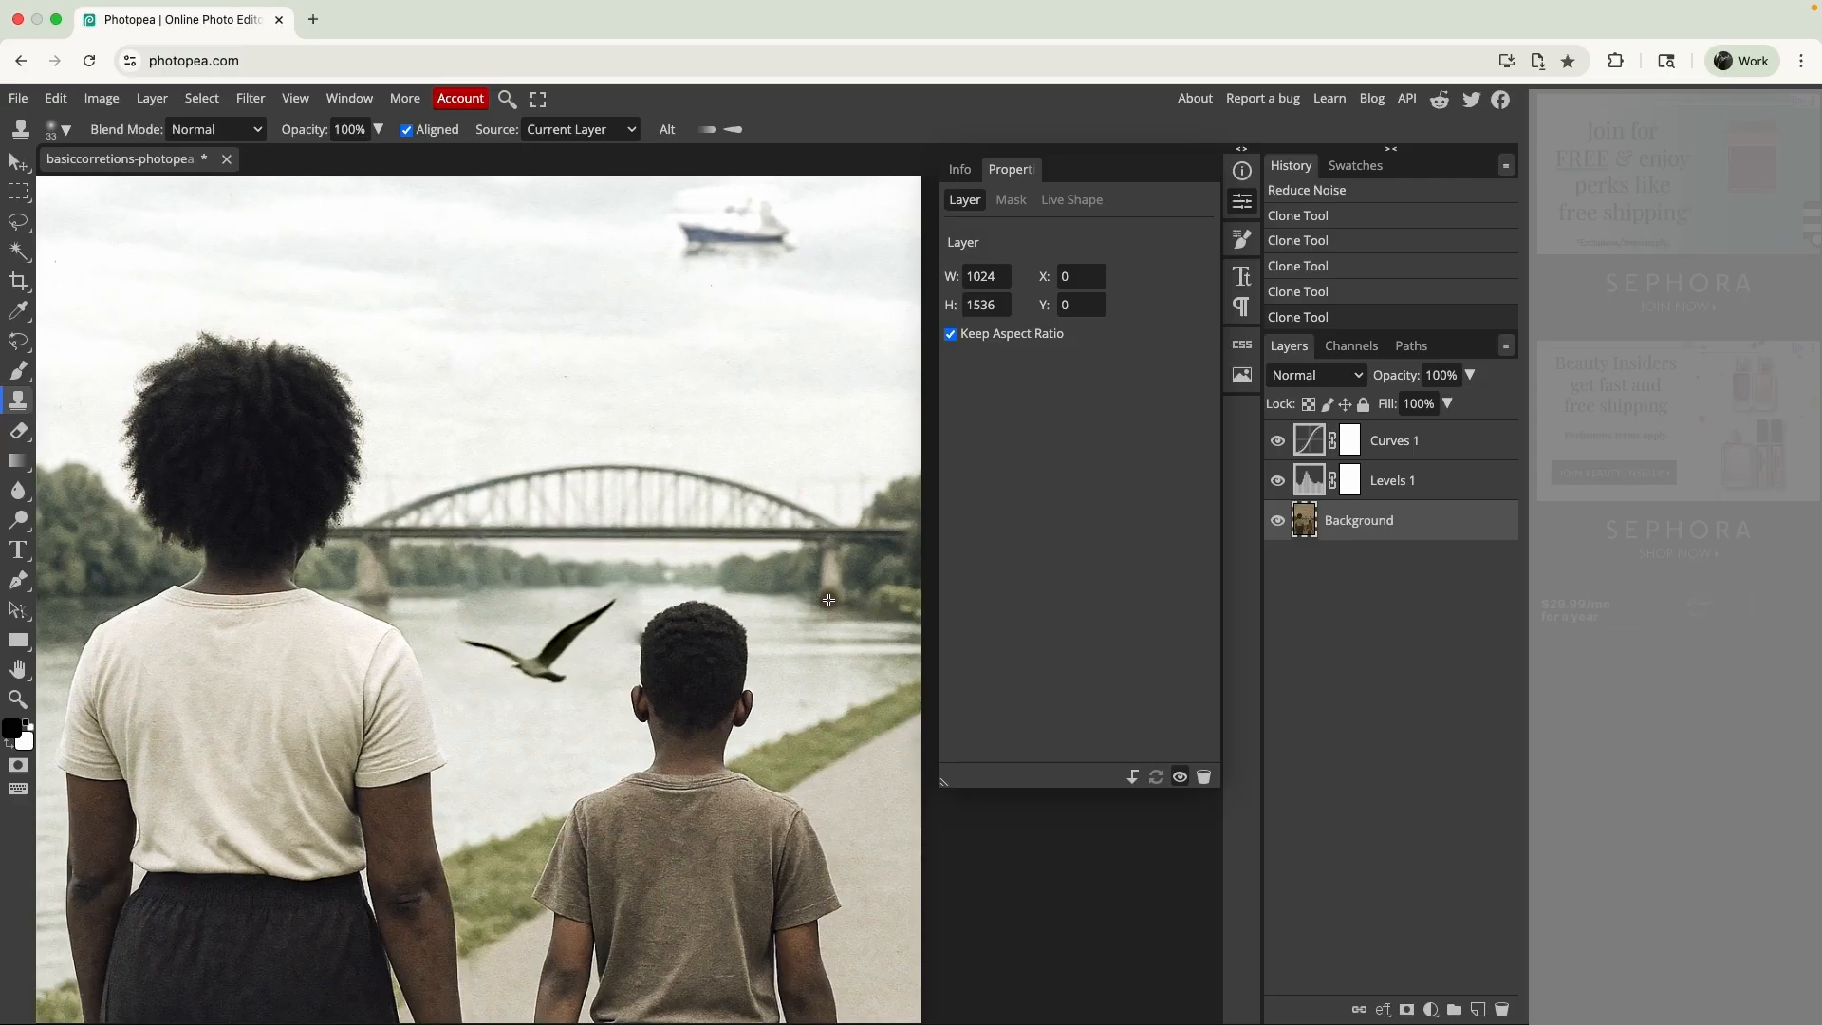
left_click(674, 576)
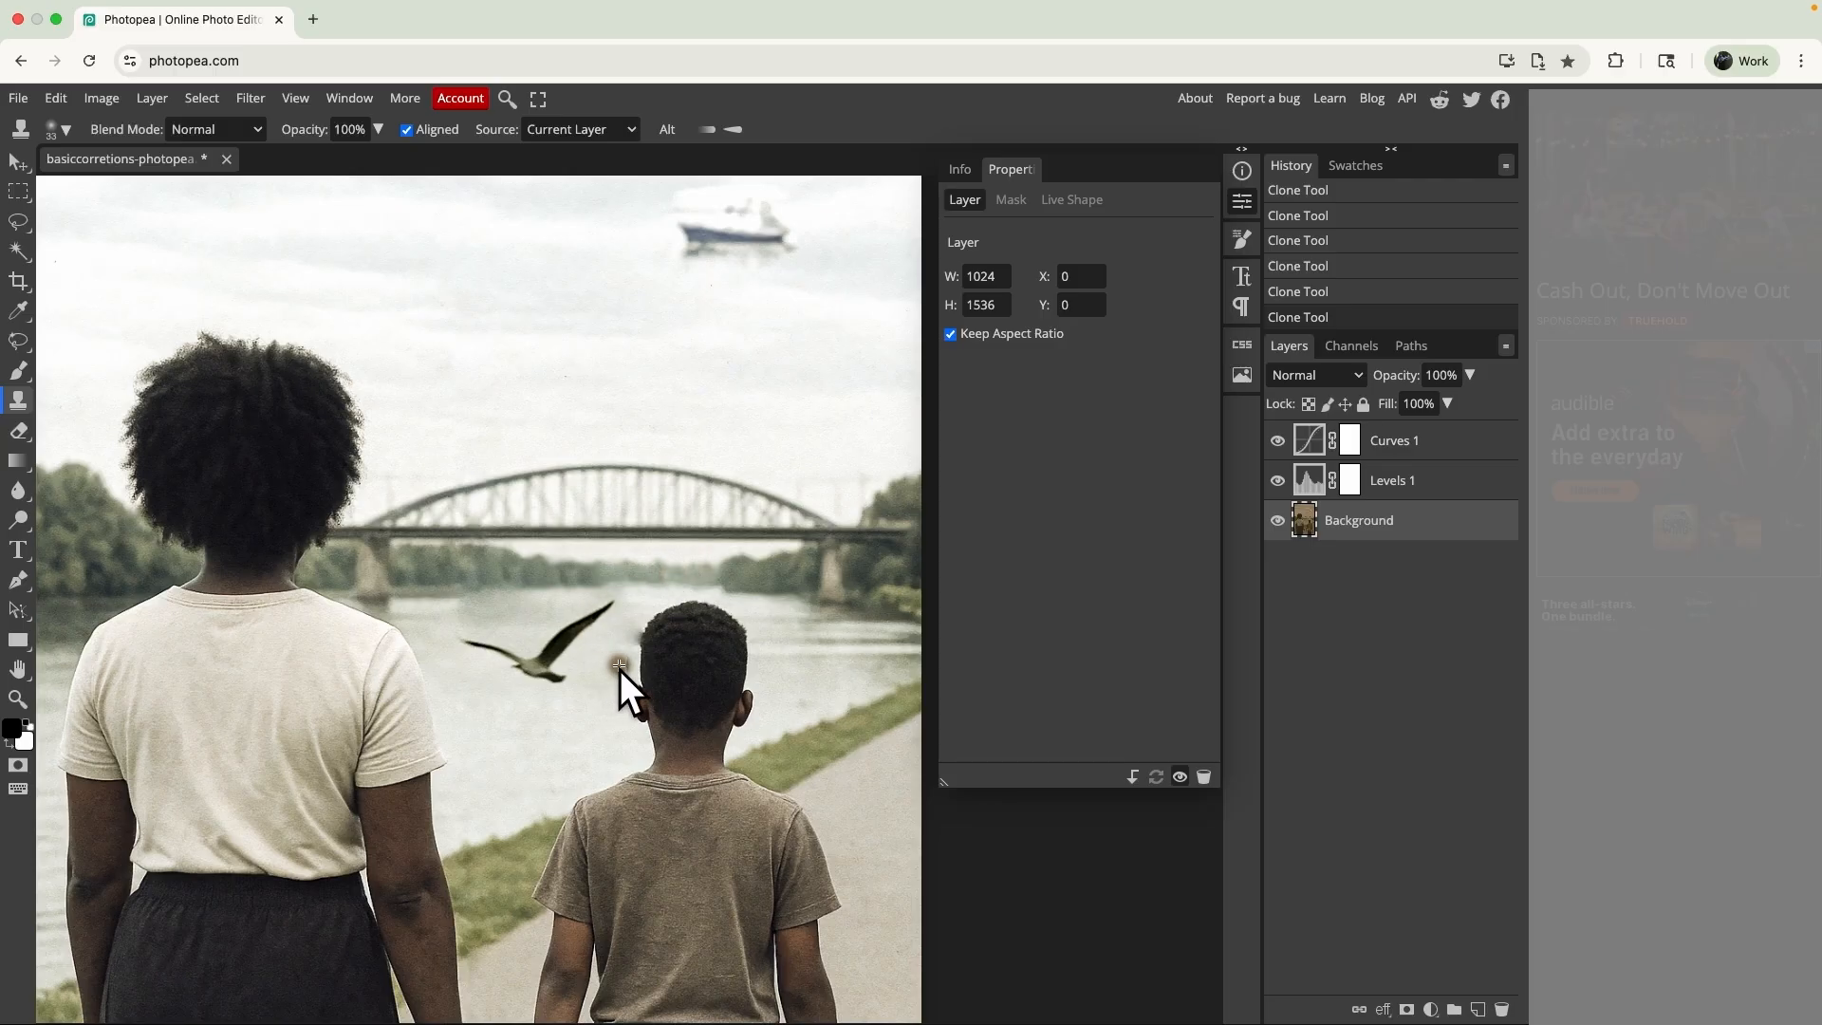
- Try to clone water over the dark smudge beside the boy's head with the 33 px brush
scroll(619, 669, "up", 5)
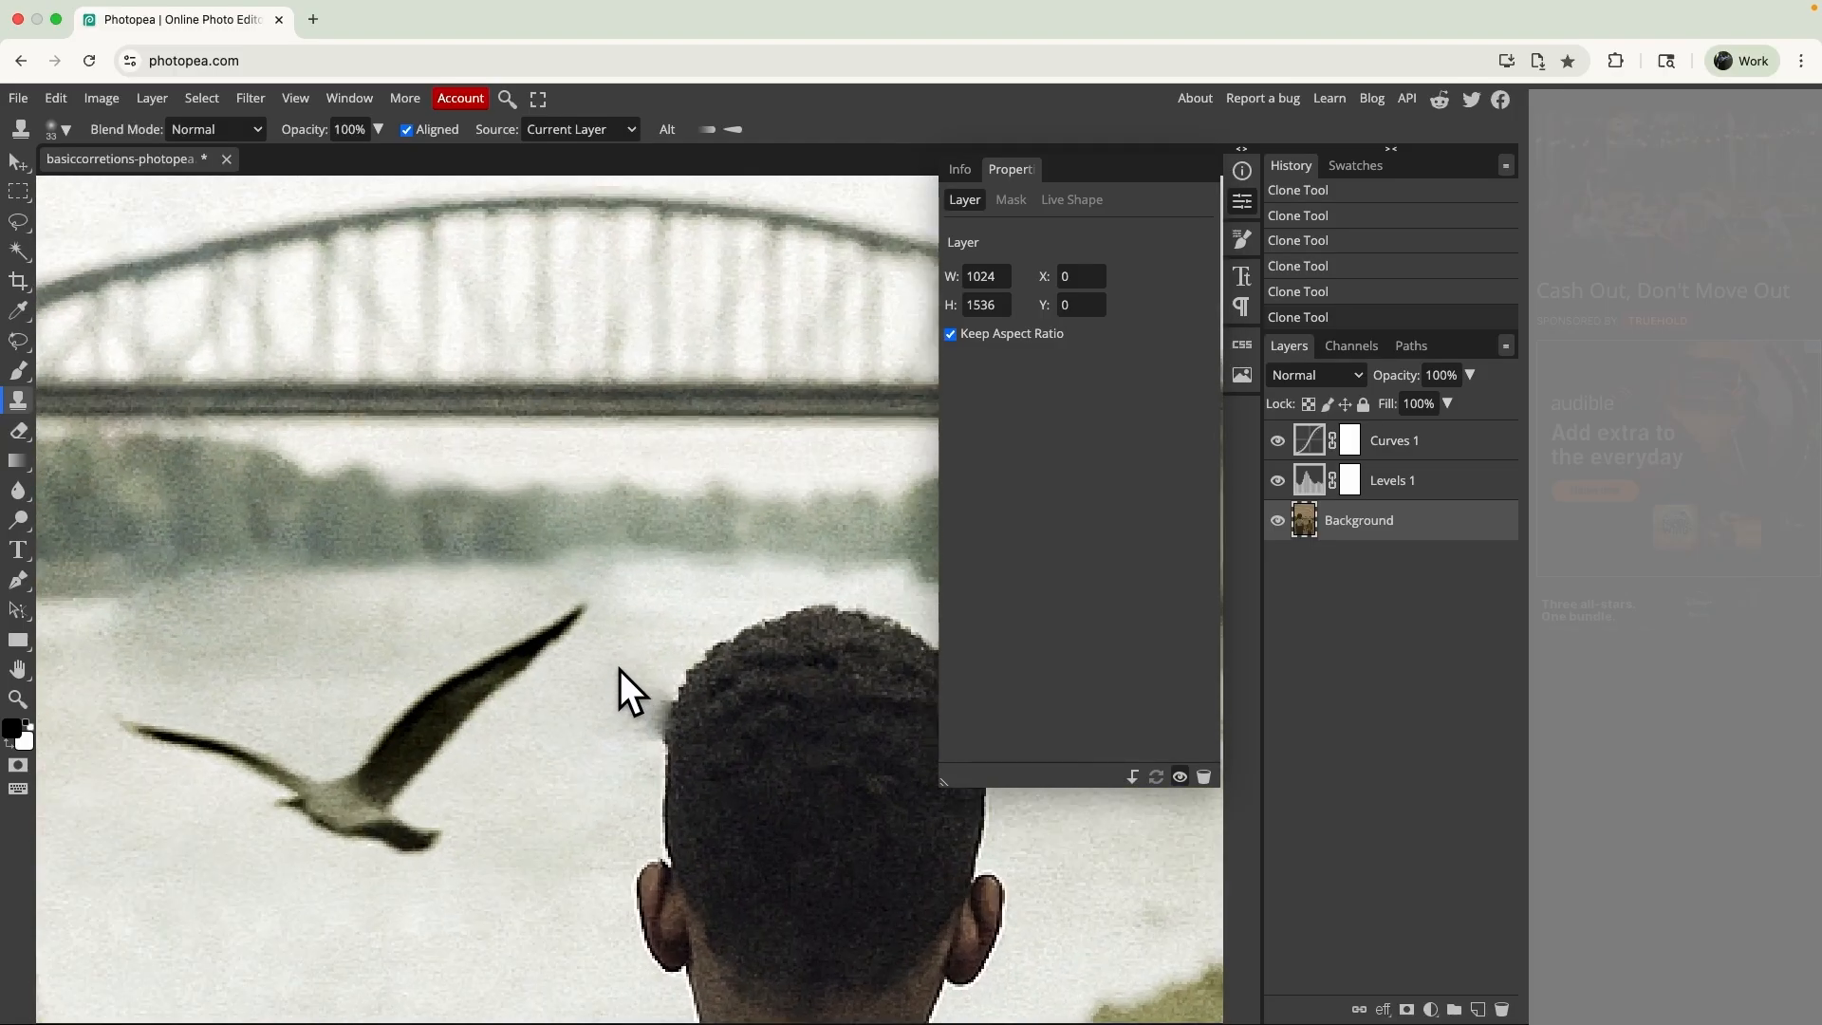
scroll(618, 664, "right", 1)
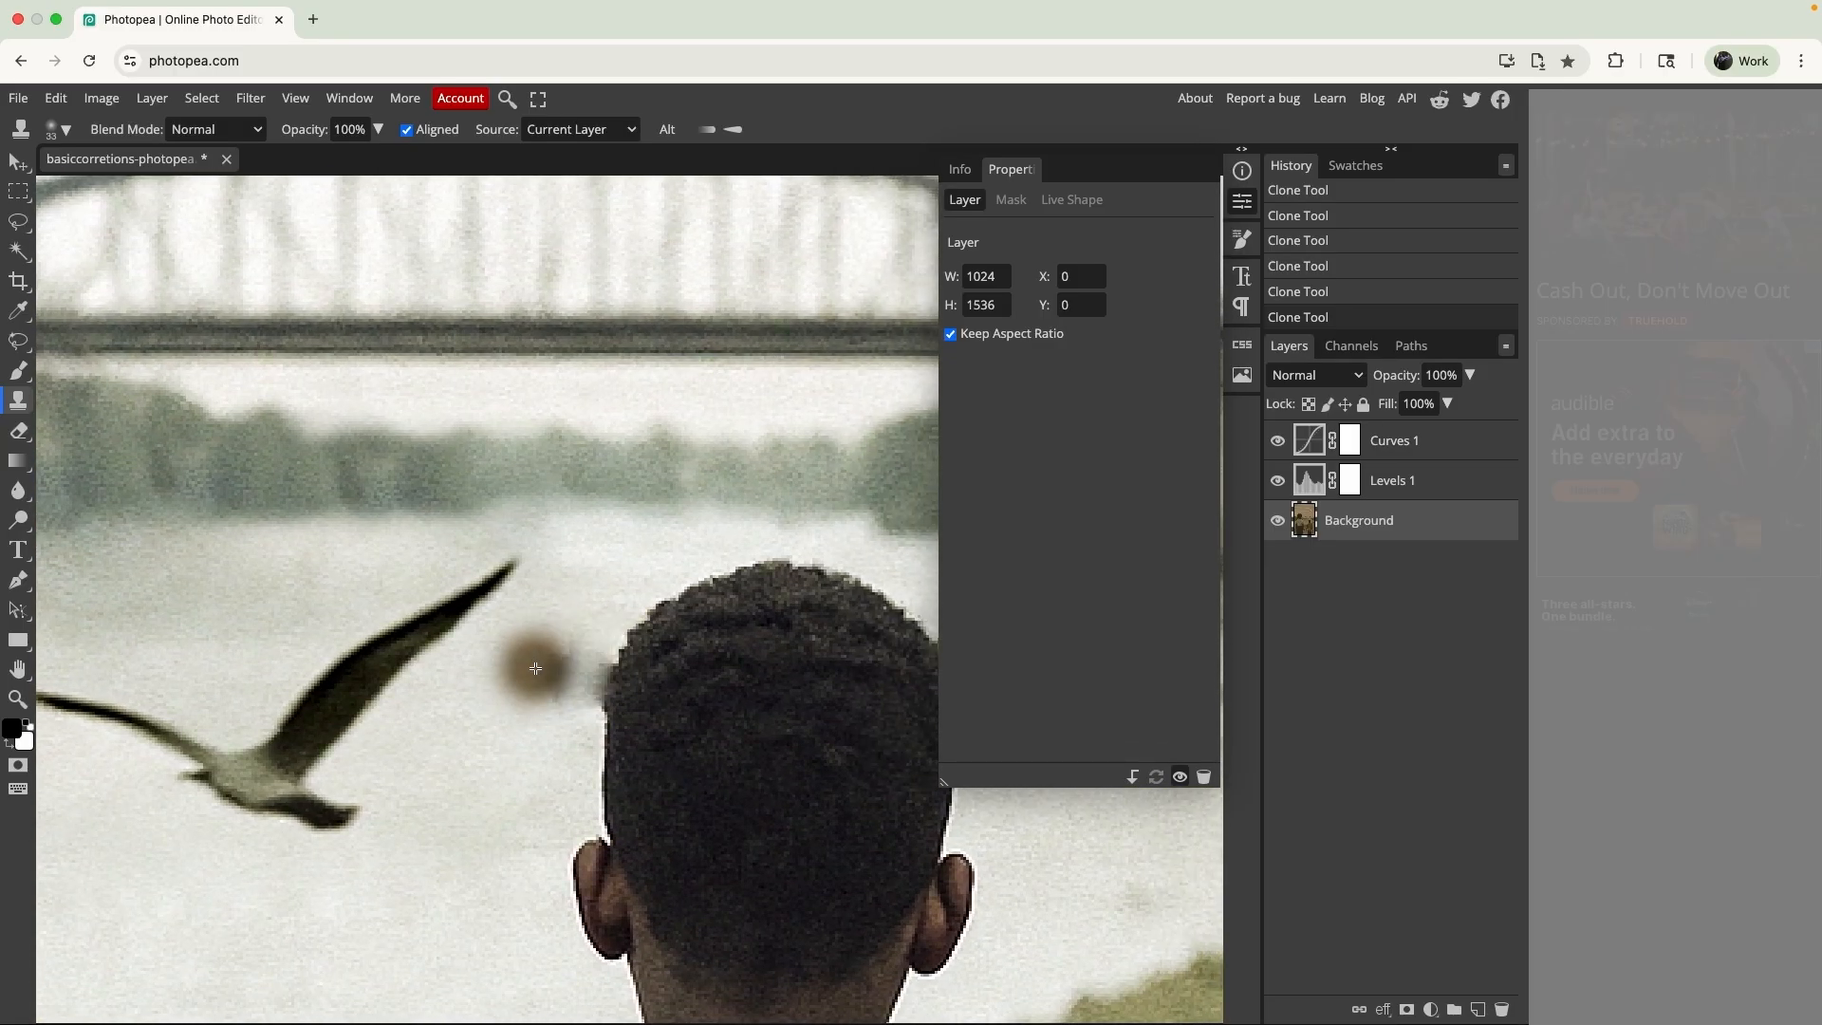
left_click(499, 680, "alt")
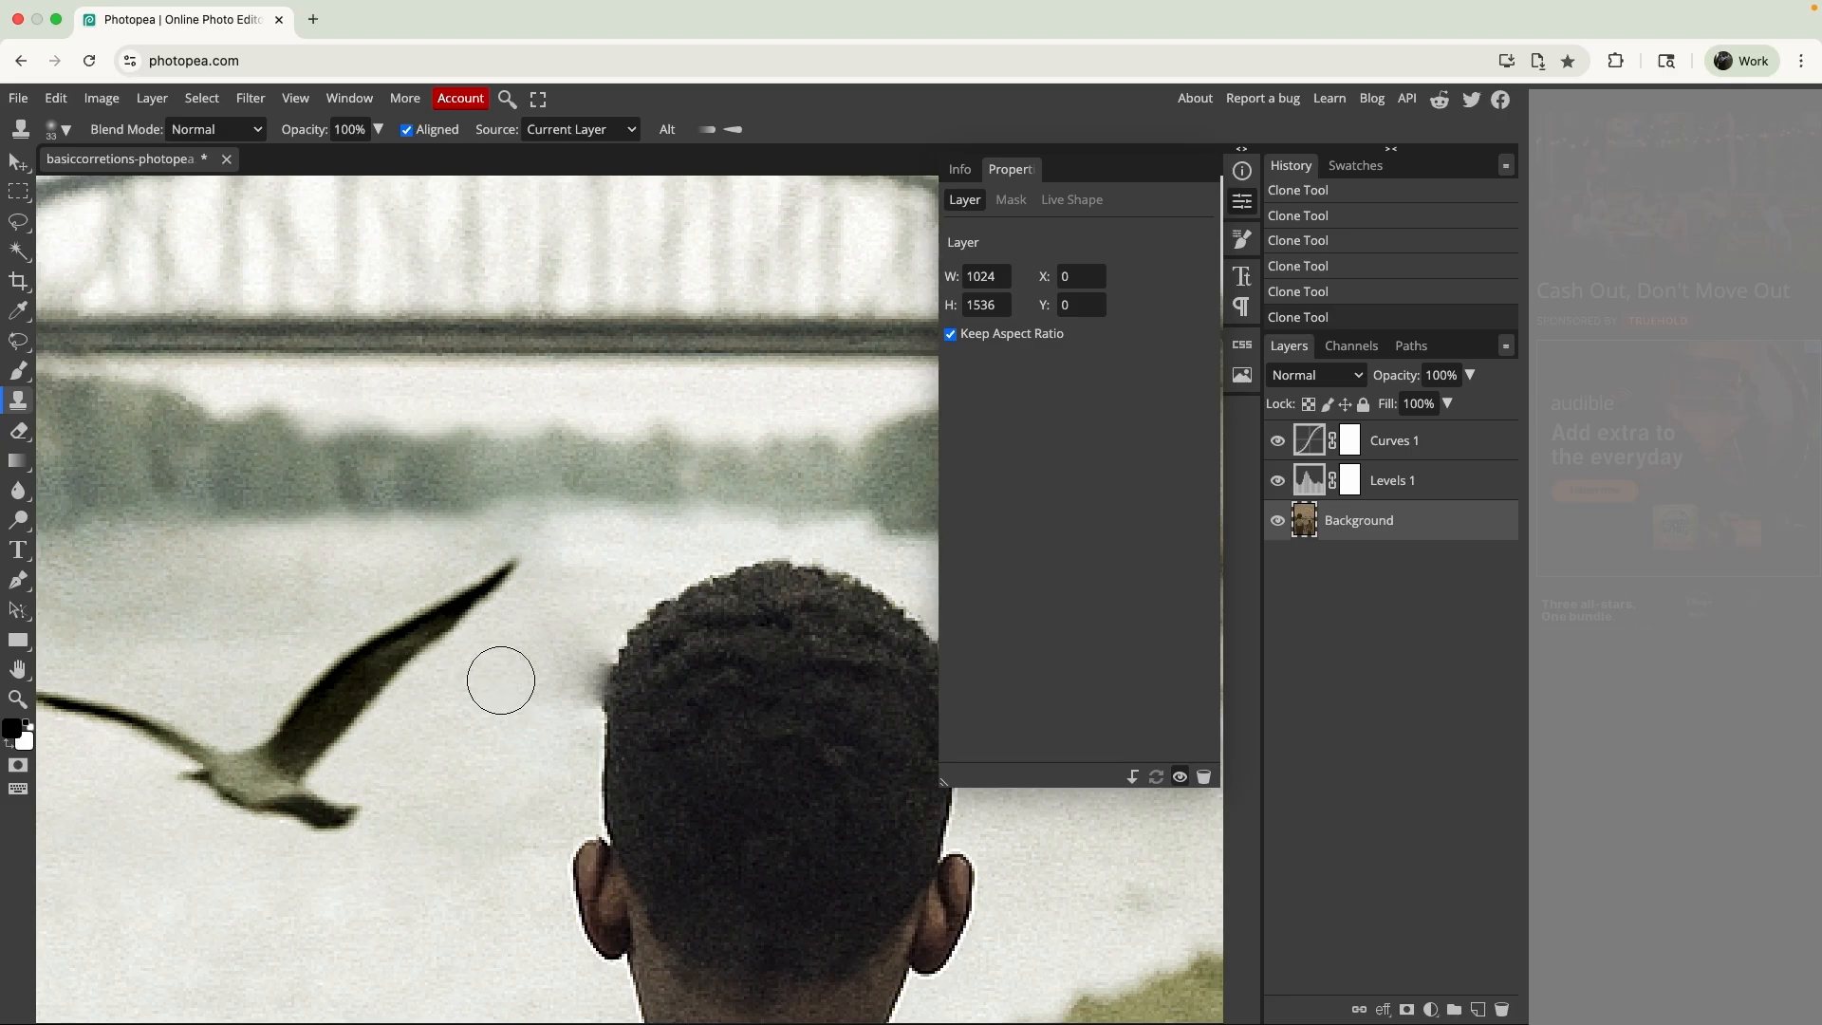
left_click_drag(596, 653, 573, 701)
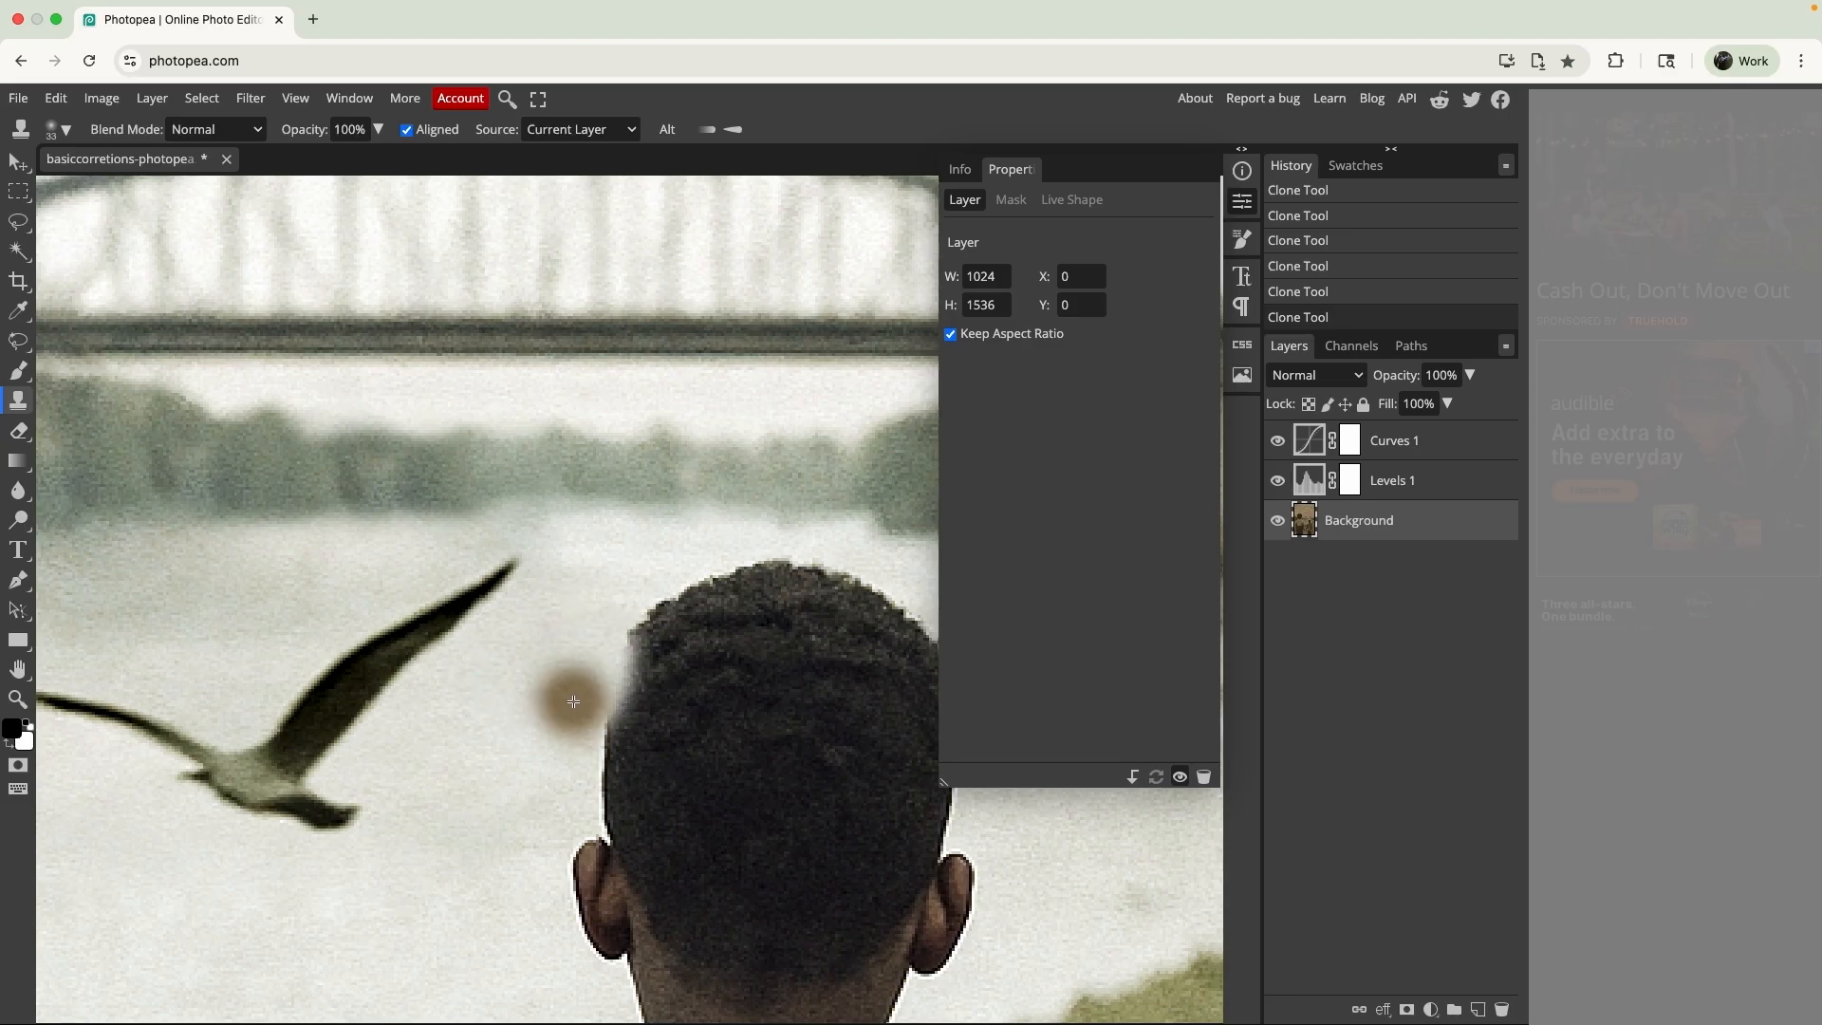
key("ctrl+z")
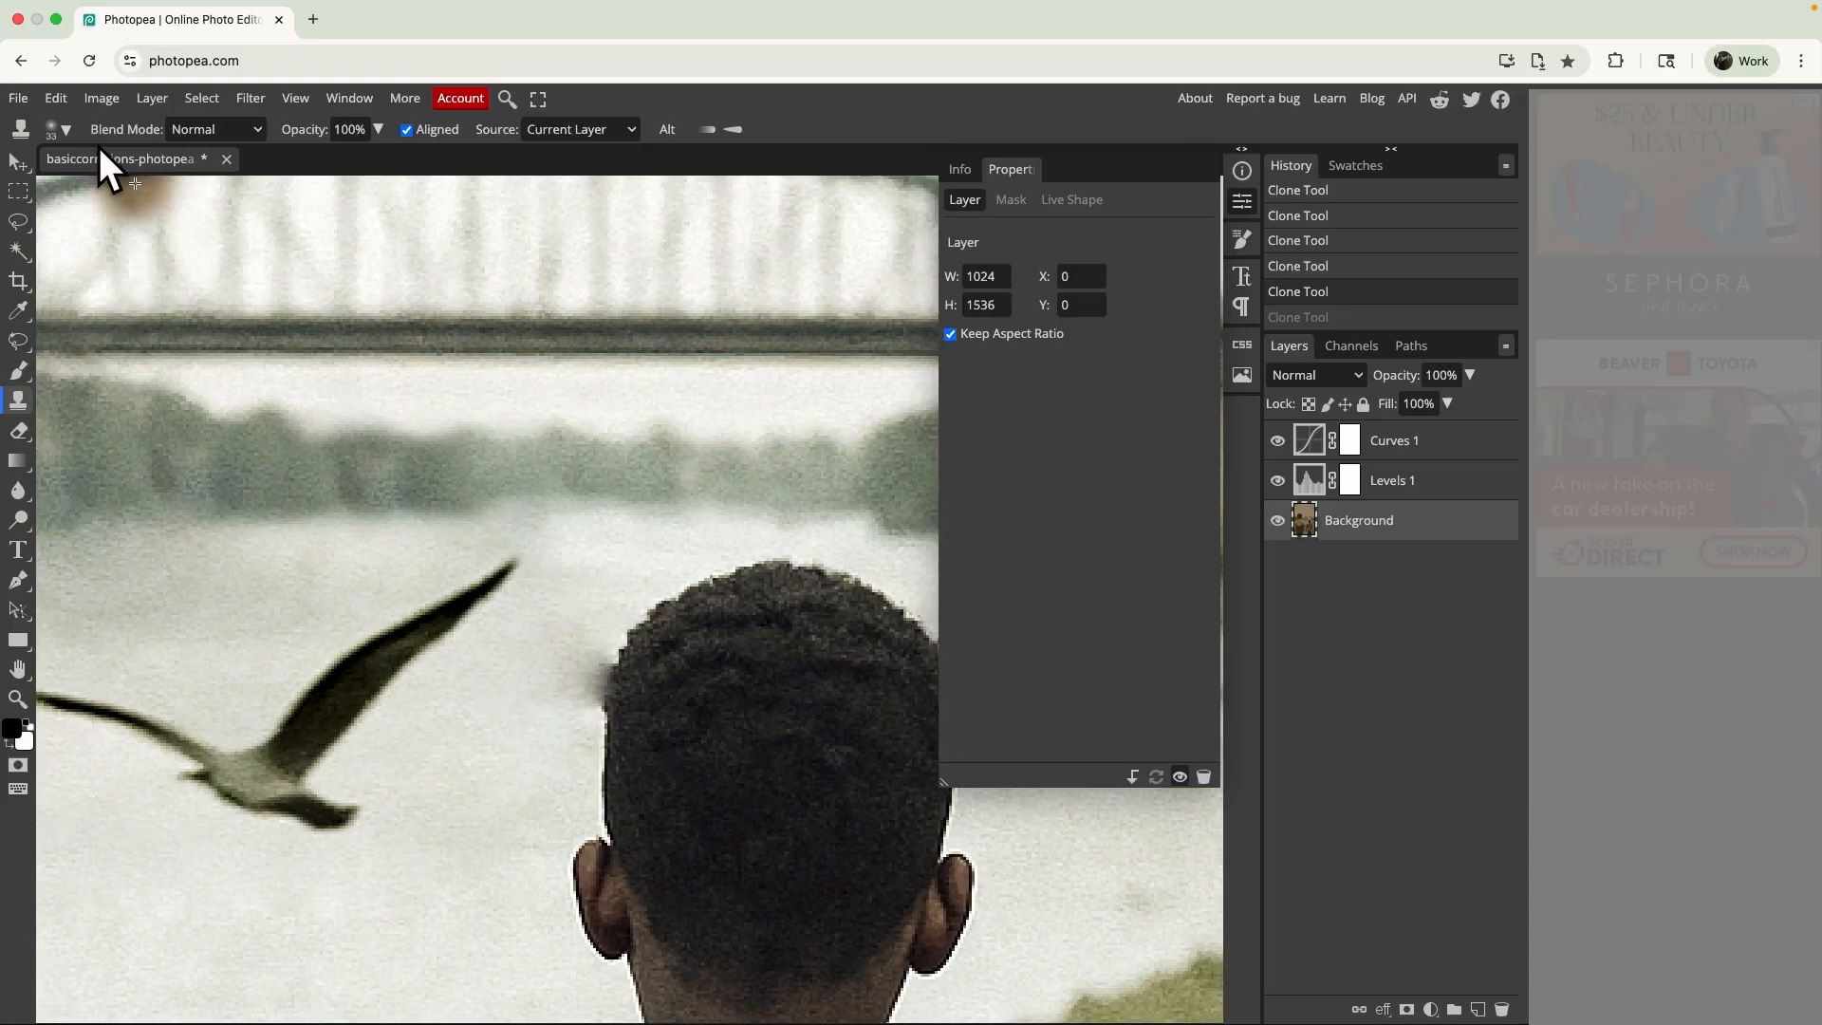
- Set the clone brush size to 14 px and clone water over the dark smudge beside the boy's head
left_click(57, 133)
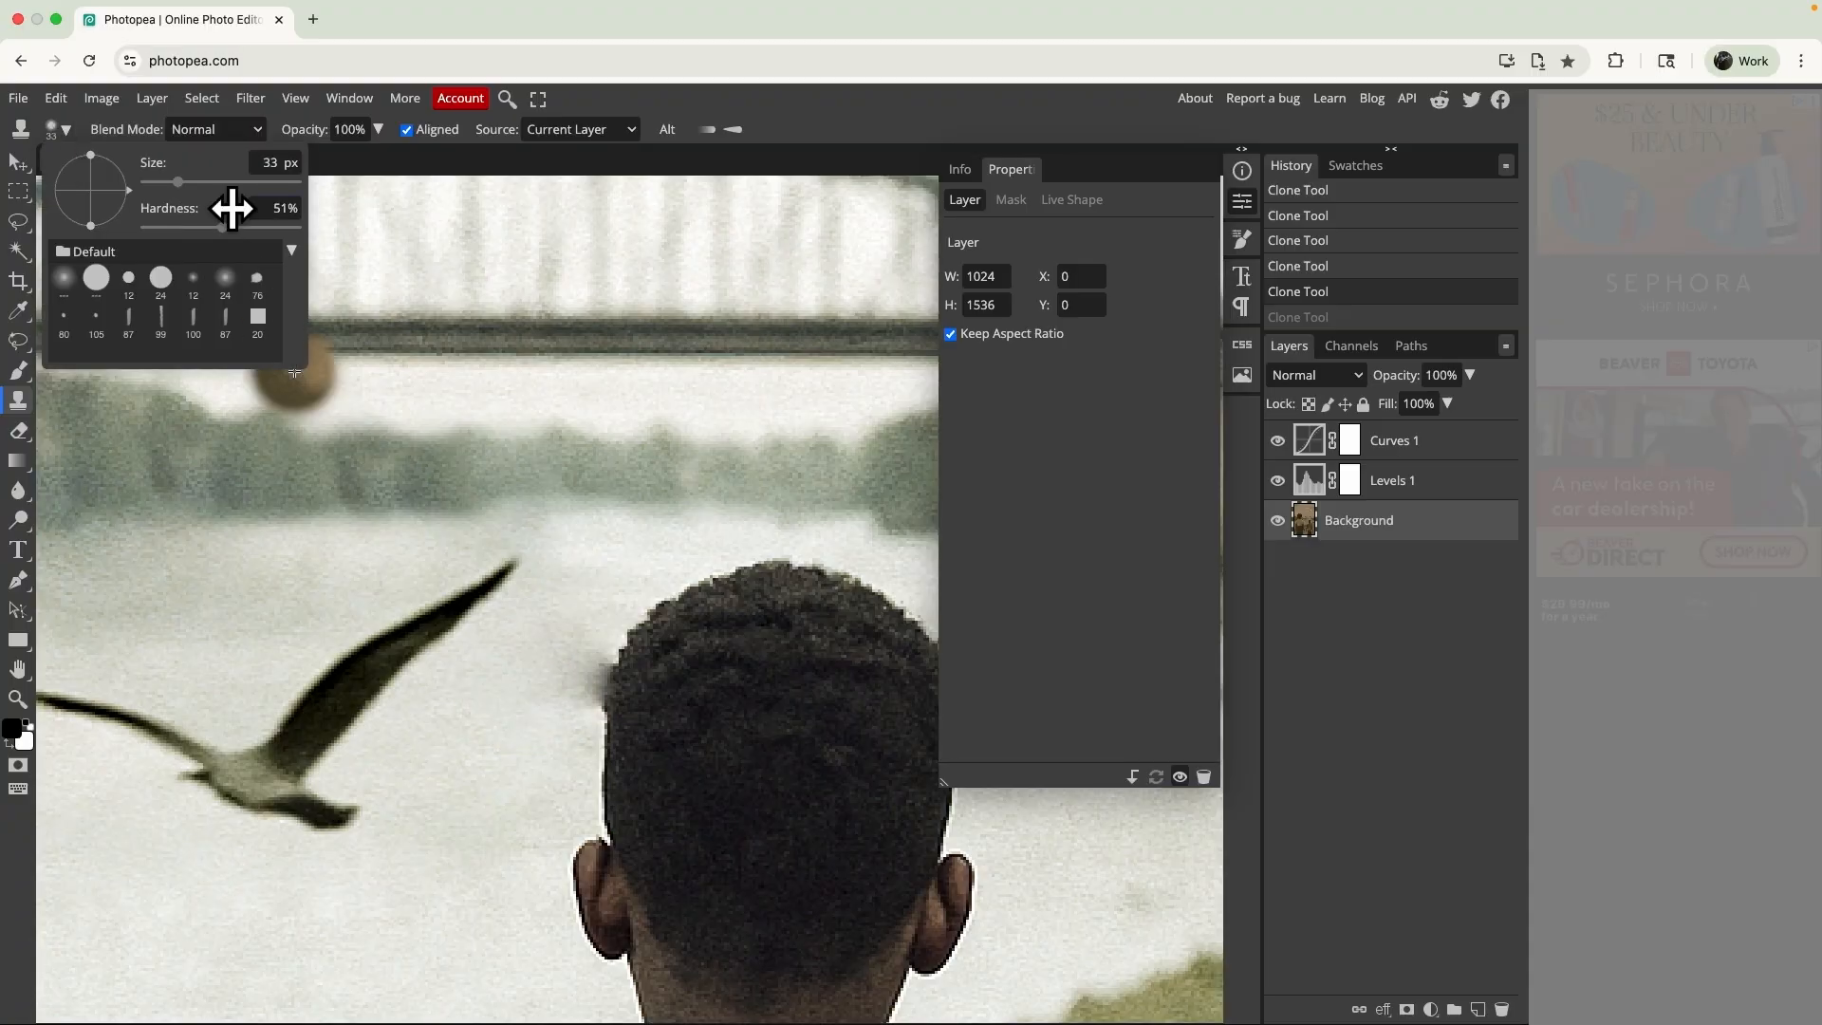
left_click(158, 182)
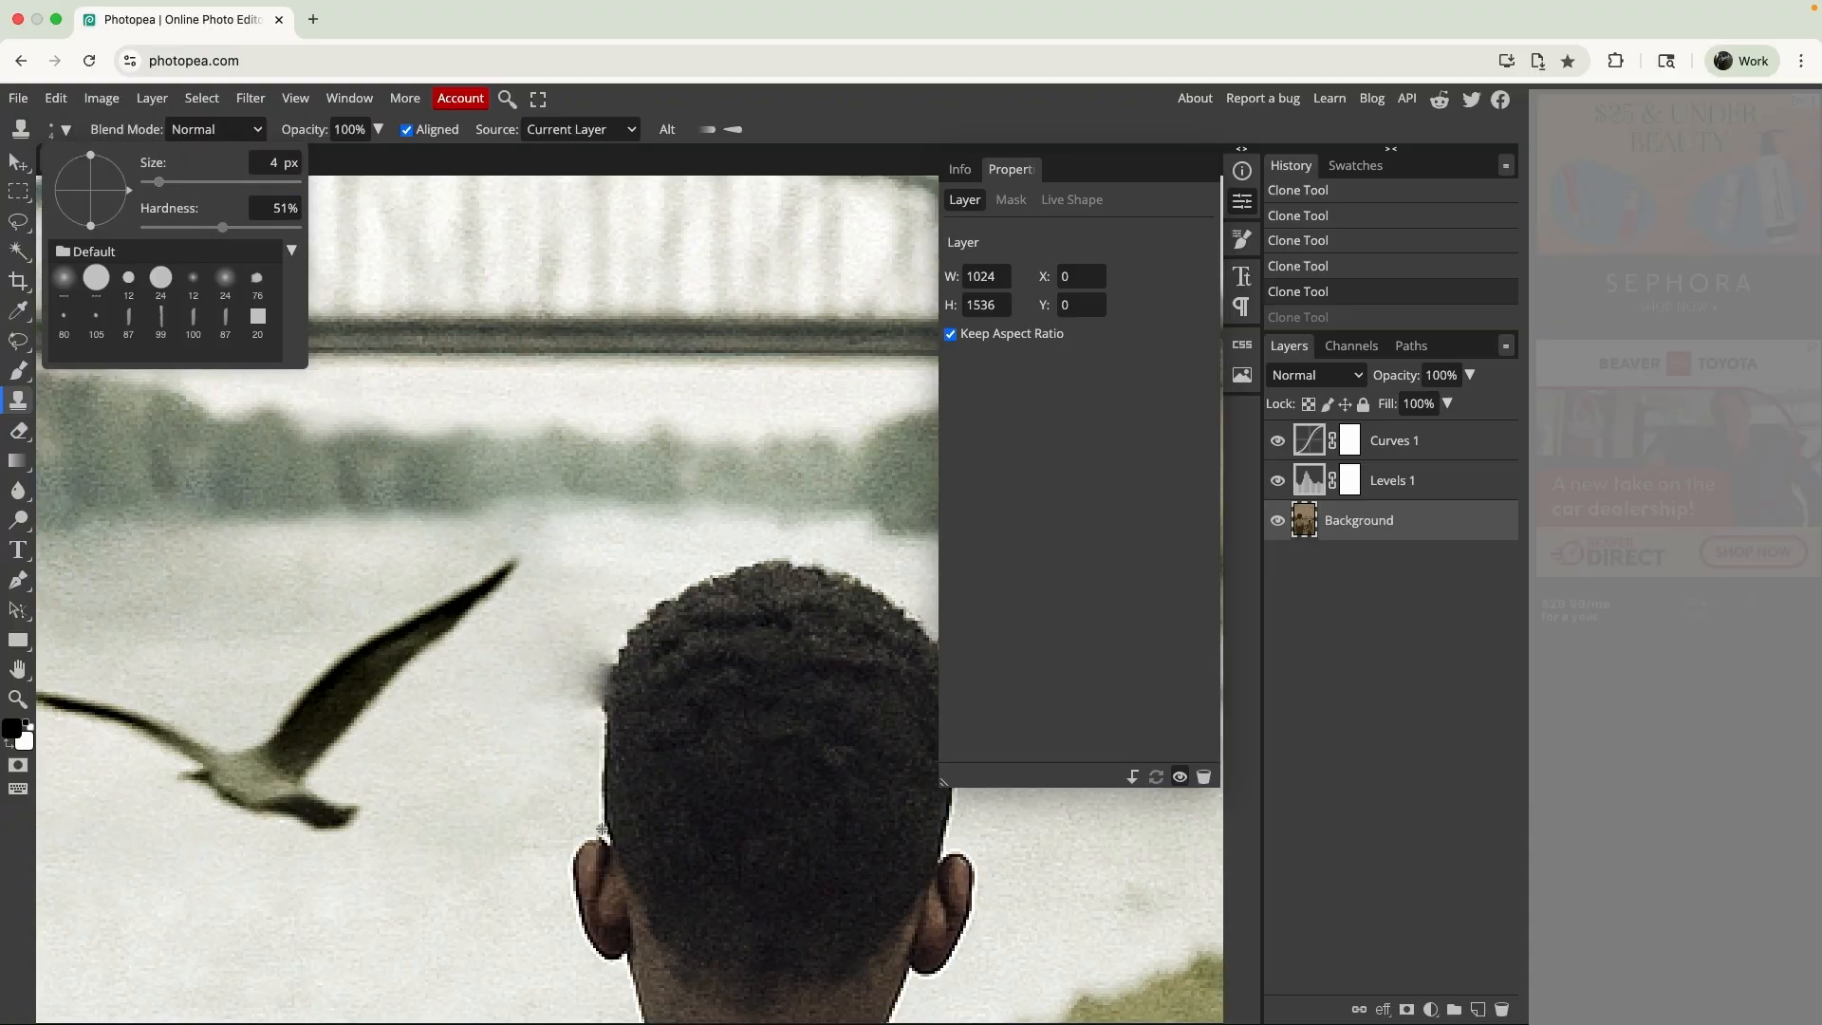
left_click(169, 182)
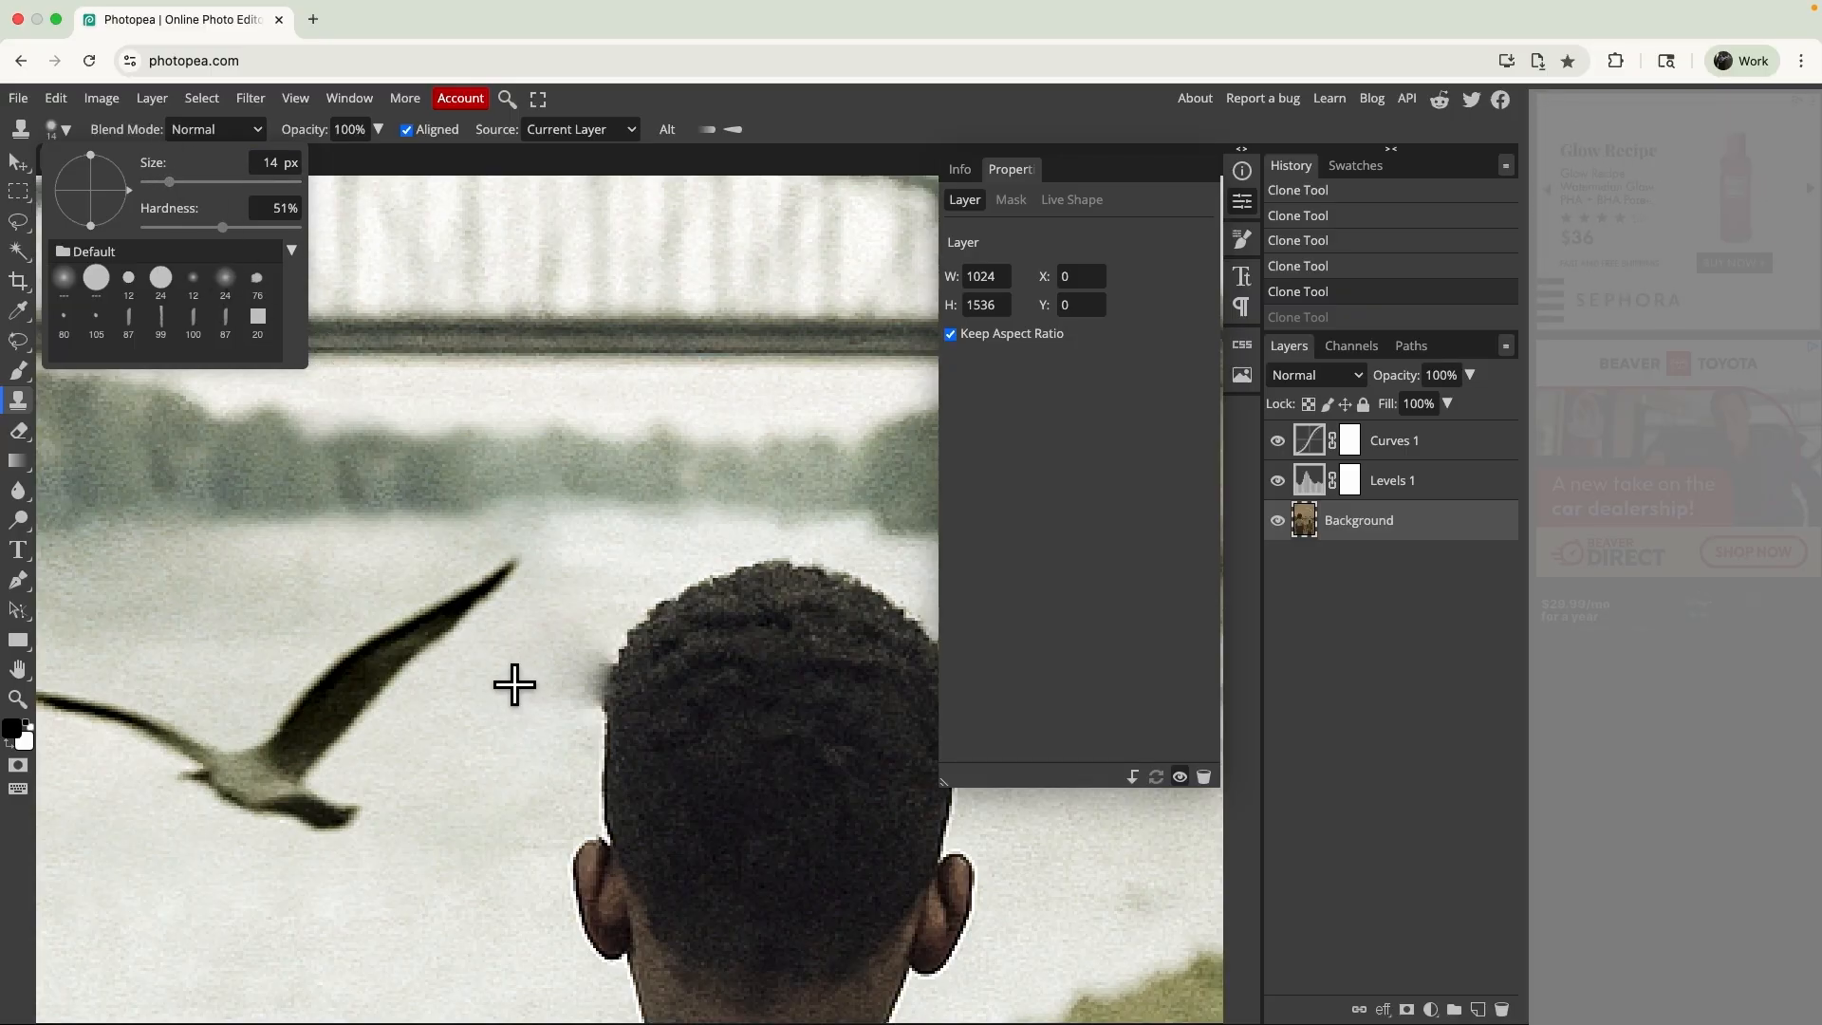
left_click(522, 681)
mouse_move(588, 716)
left_mouse_down()
mouse_move(580, 650)
mouse_move(540, 685)
left_mouse_up()
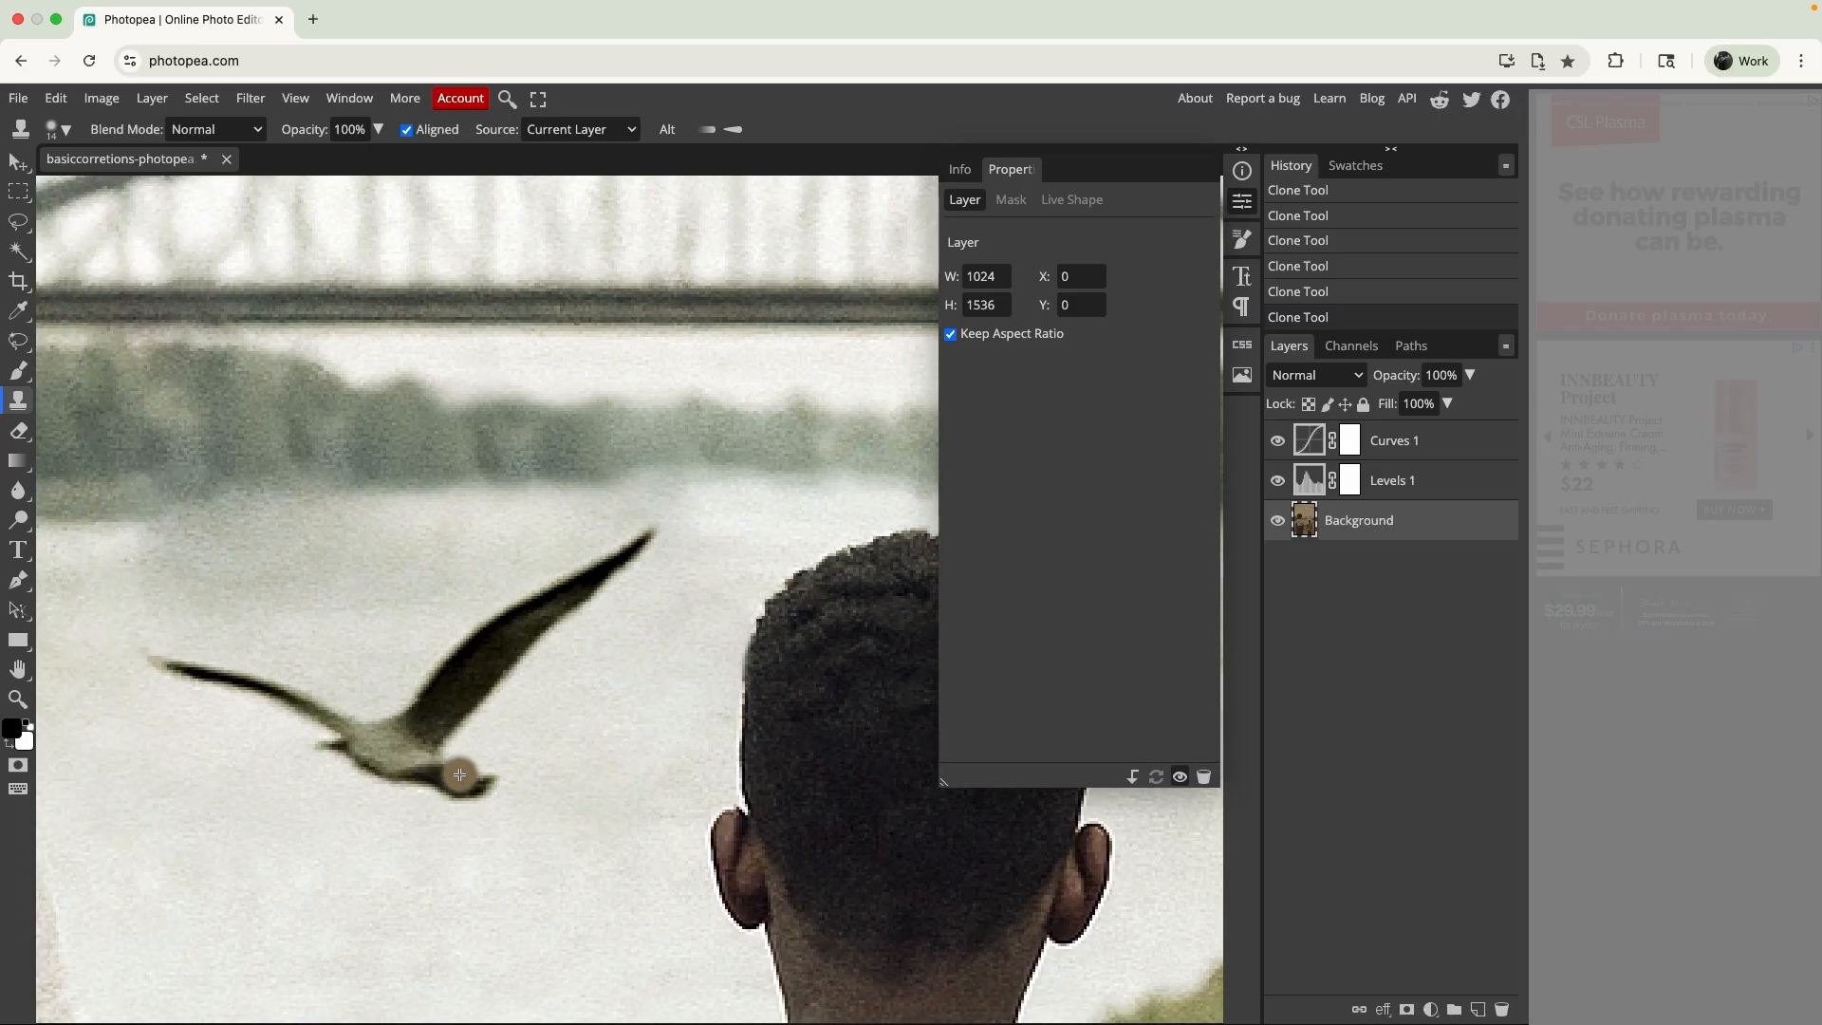
- Try to clone over the visible edge in the water between the bridge pier and the bird
scroll(460, 779, "left", 3)
scroll(459, 776, "left", 8)
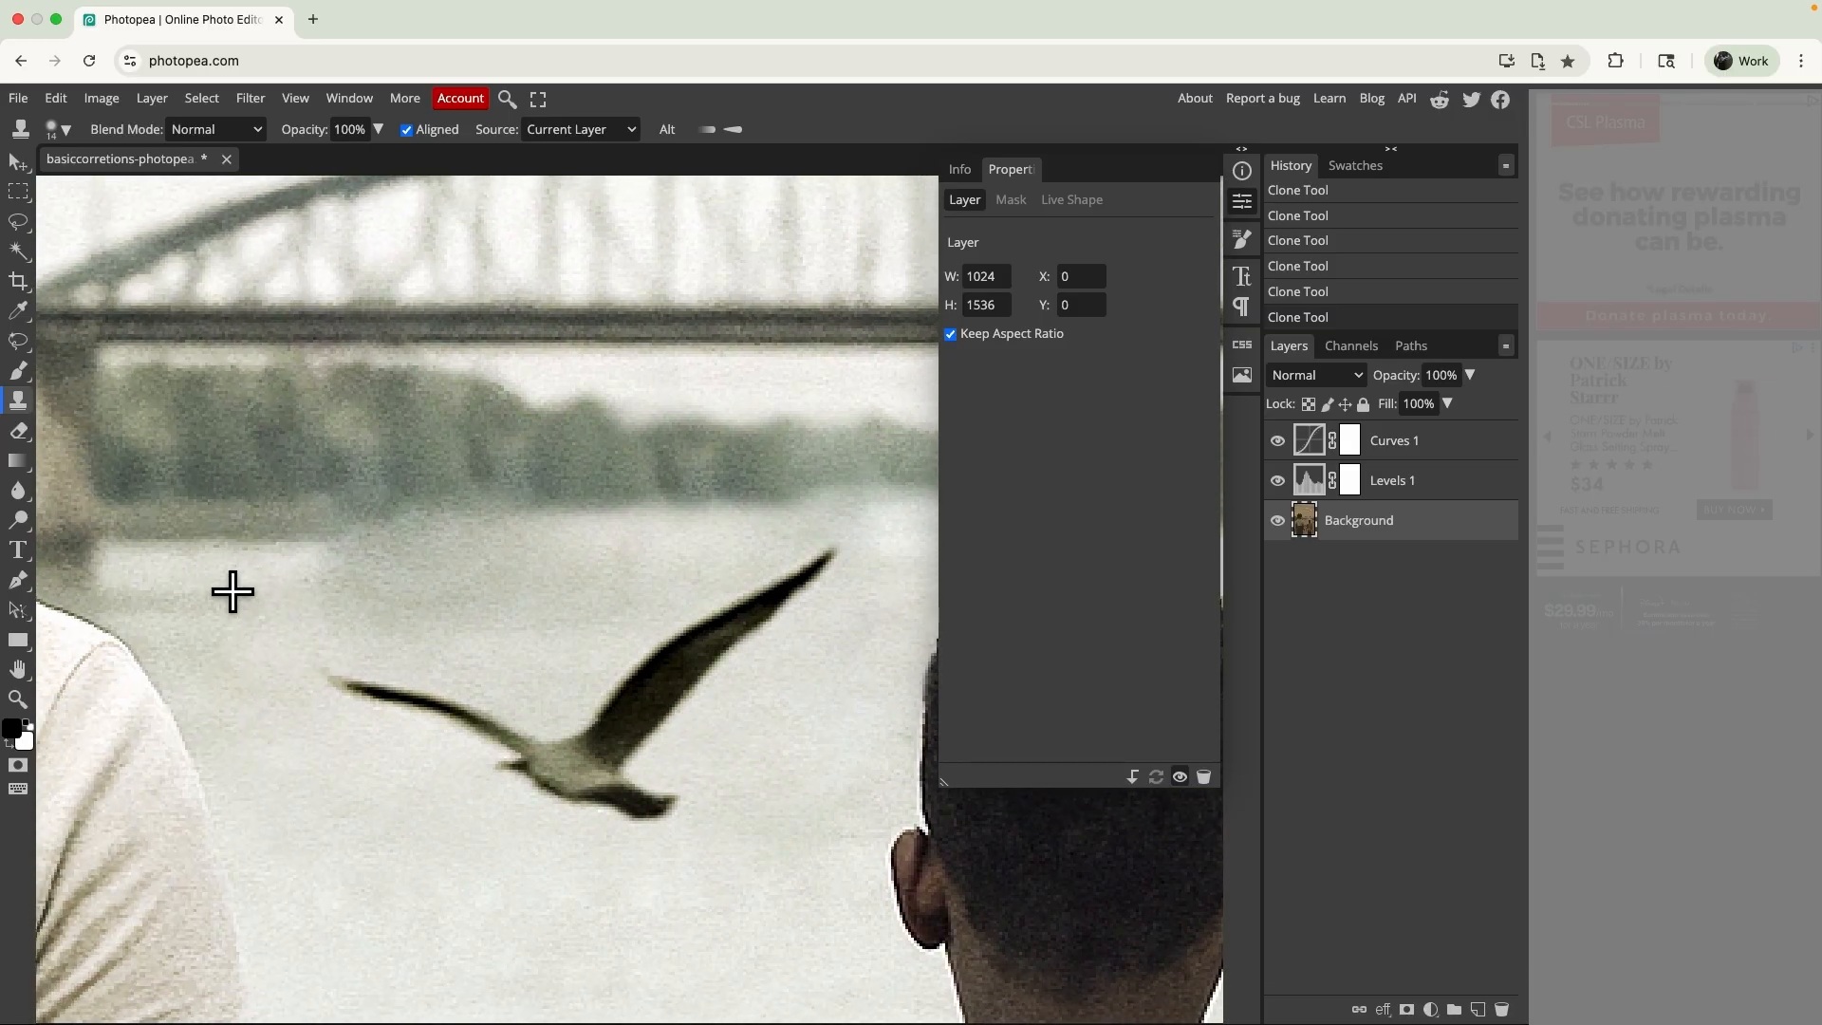
left_click_drag(348, 555, 342, 634)
key("ctrl+z")
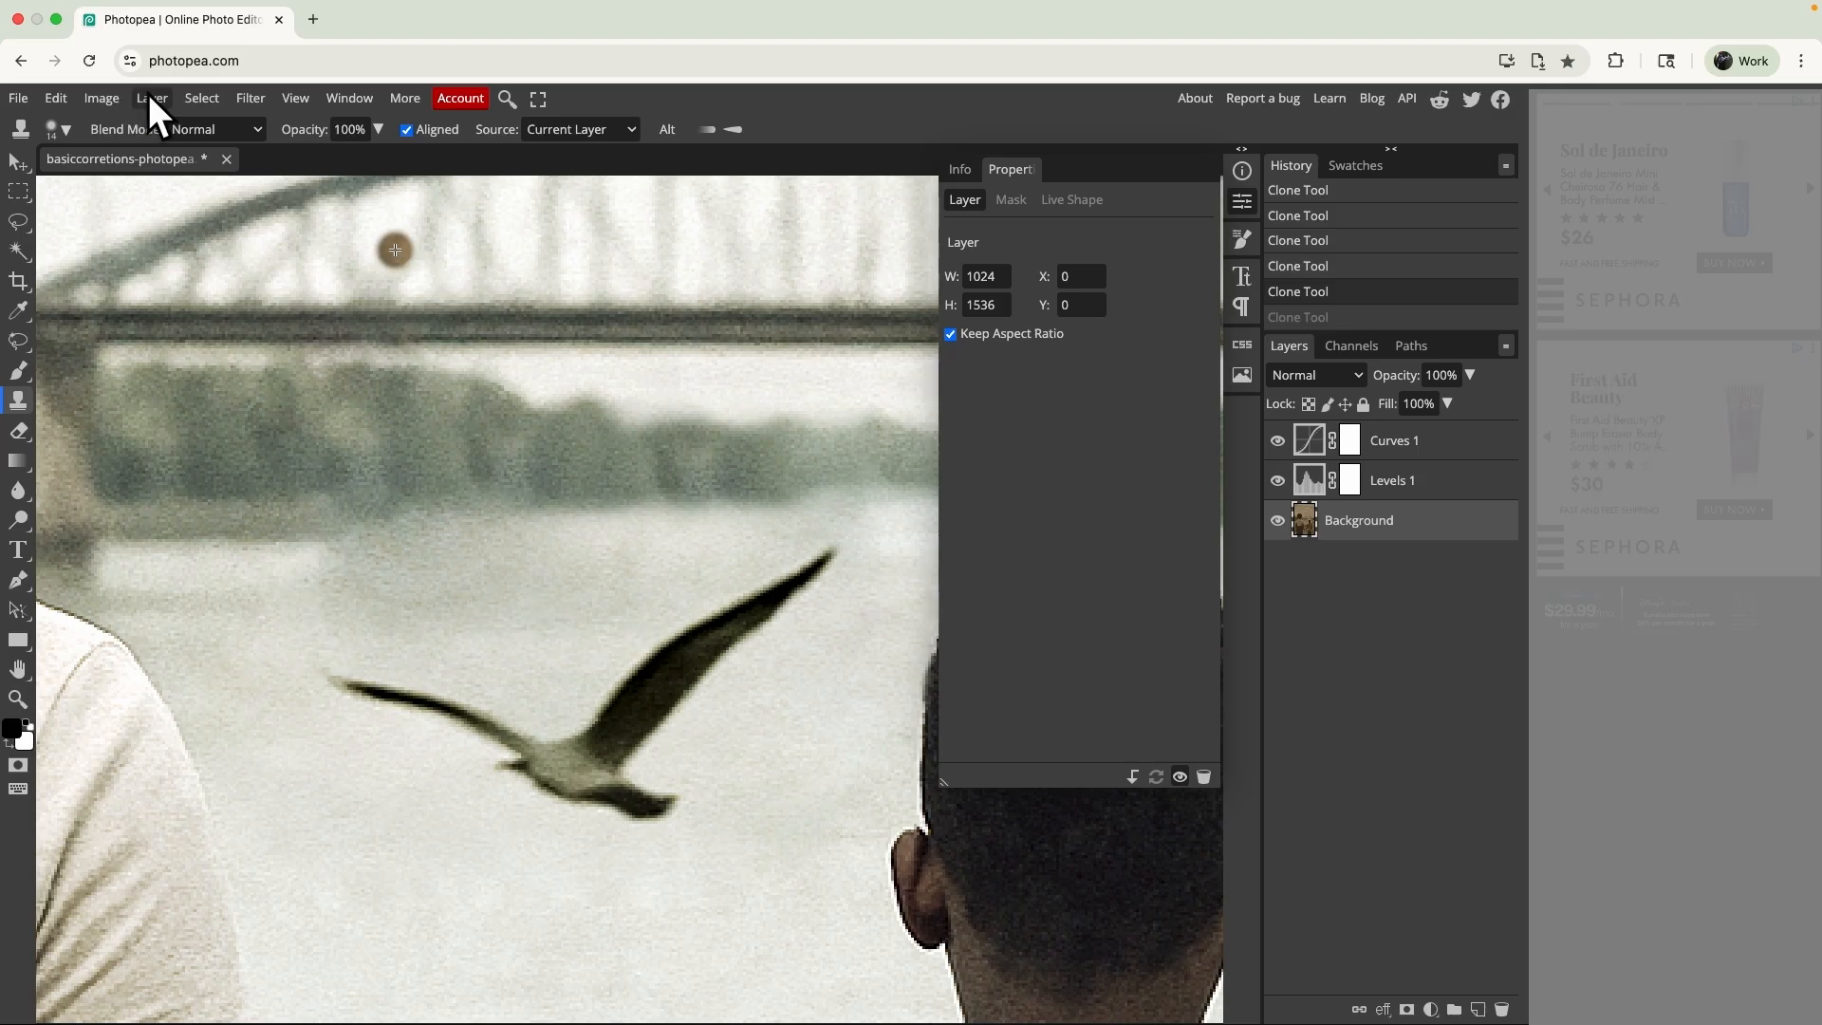
- Set the clone brush to 12 px with 0% hardness and blend the visible edge in the water near the bird's wing
left_click(49, 131)
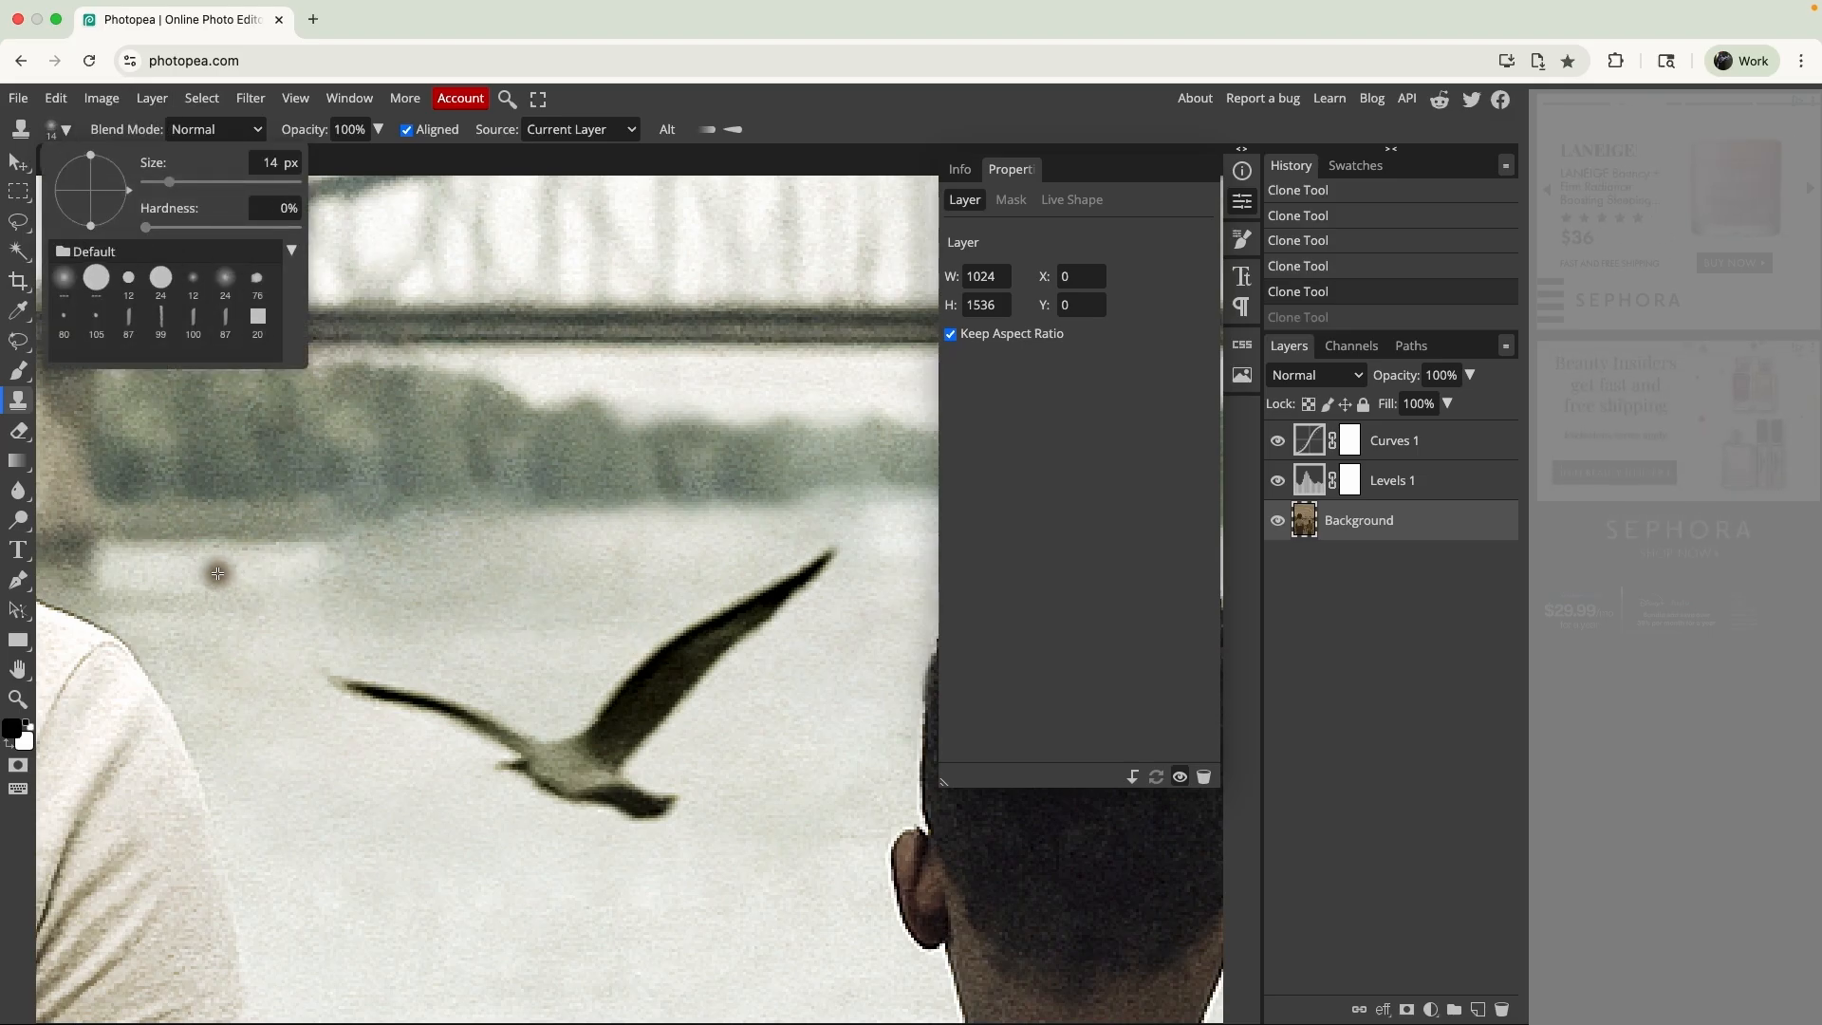
left_click_drag(169, 181, 202, 181)
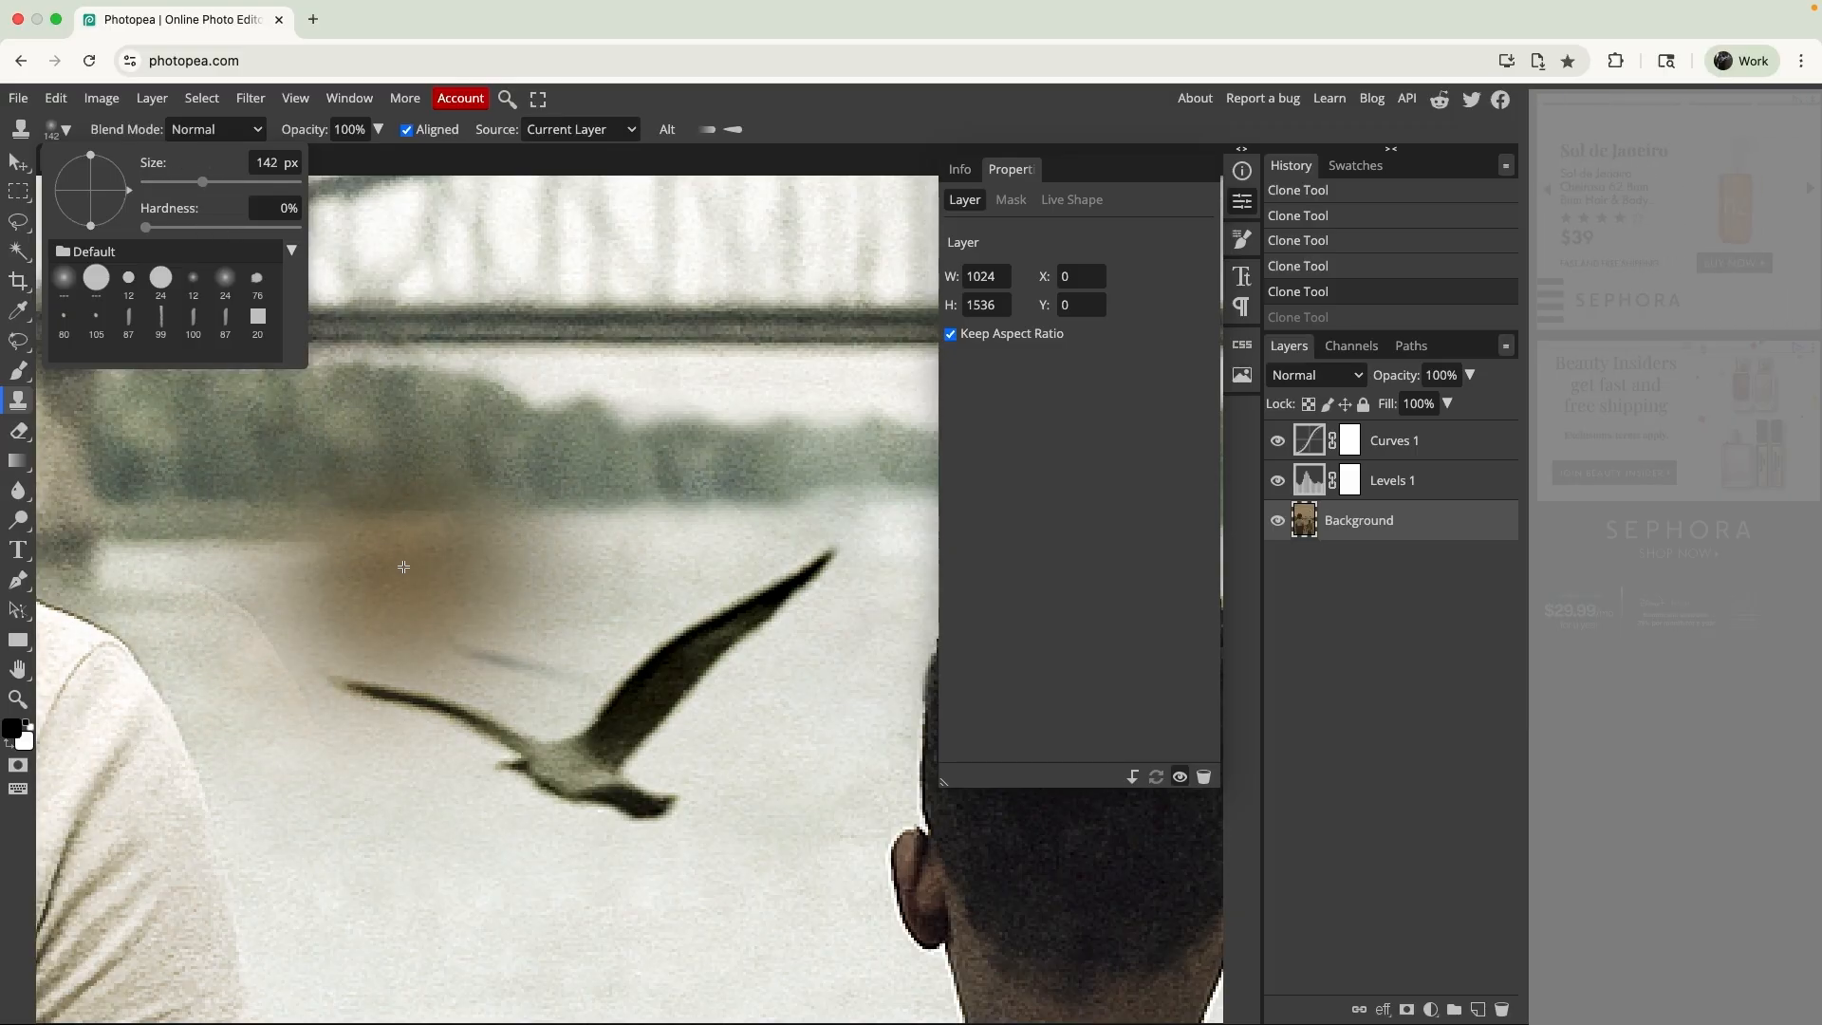
left_click_drag(202, 182, 171, 182)
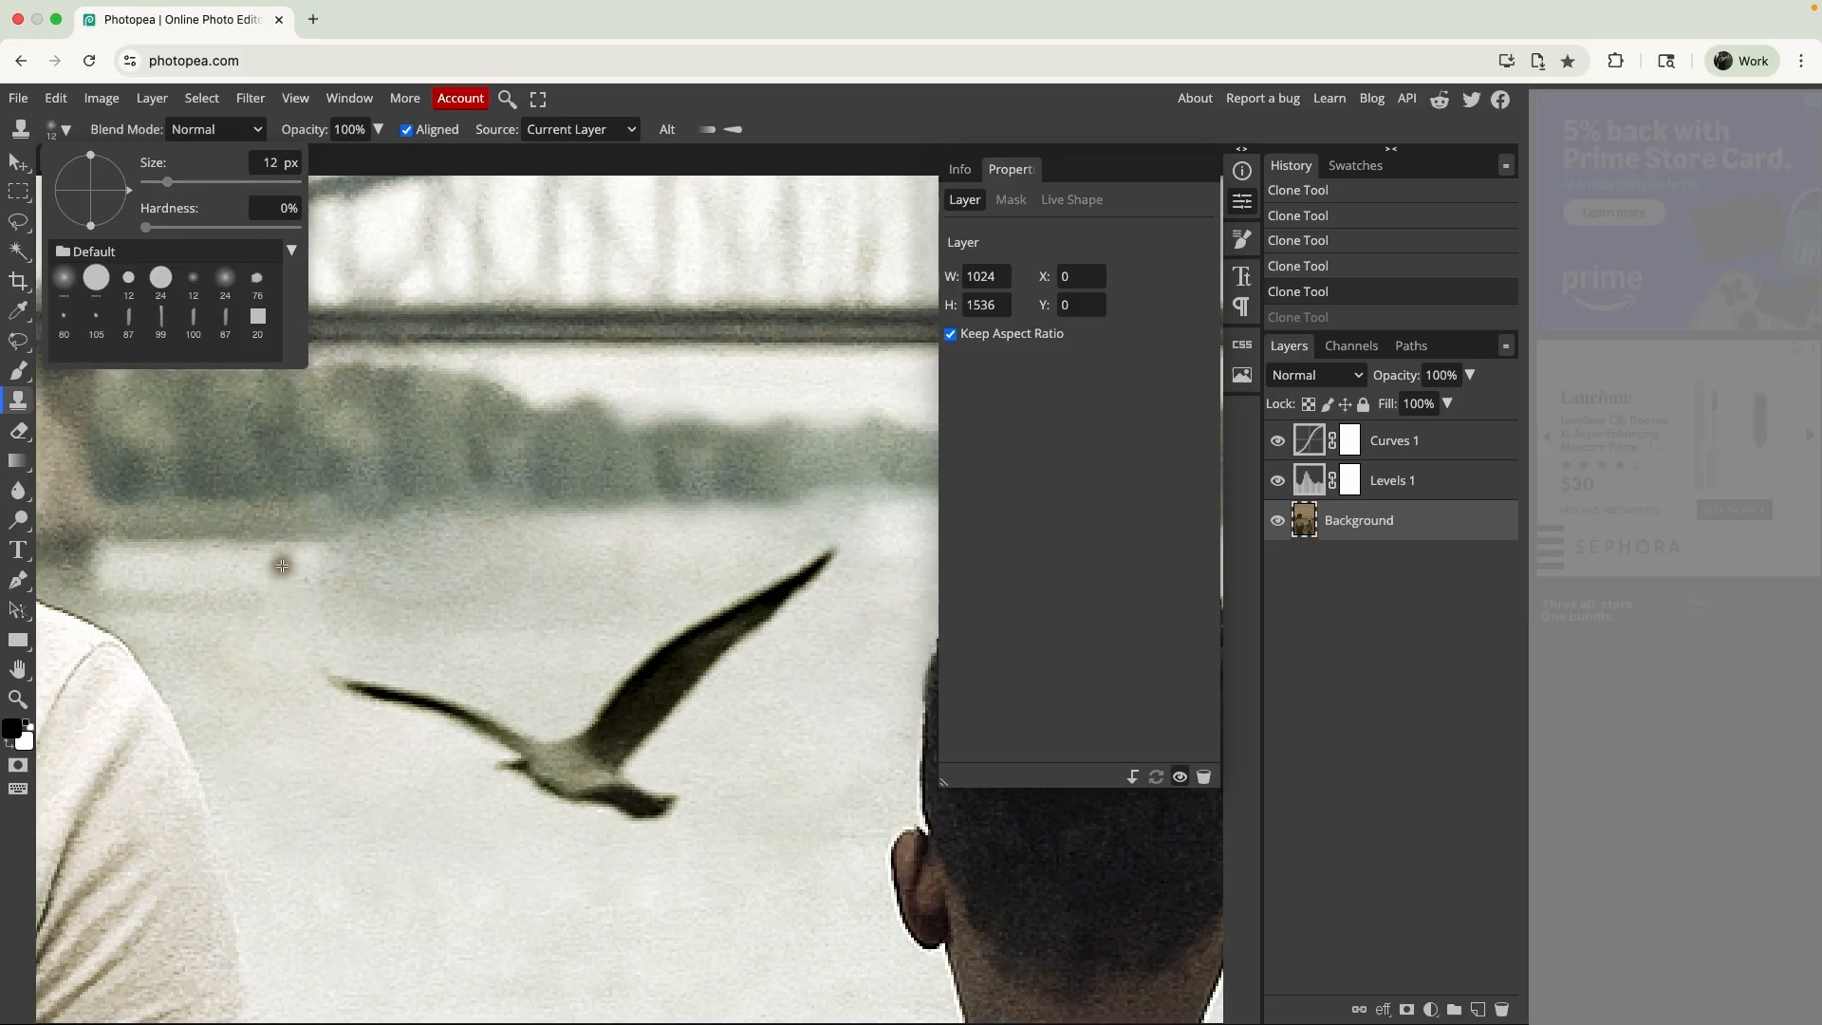
left_click(255, 572)
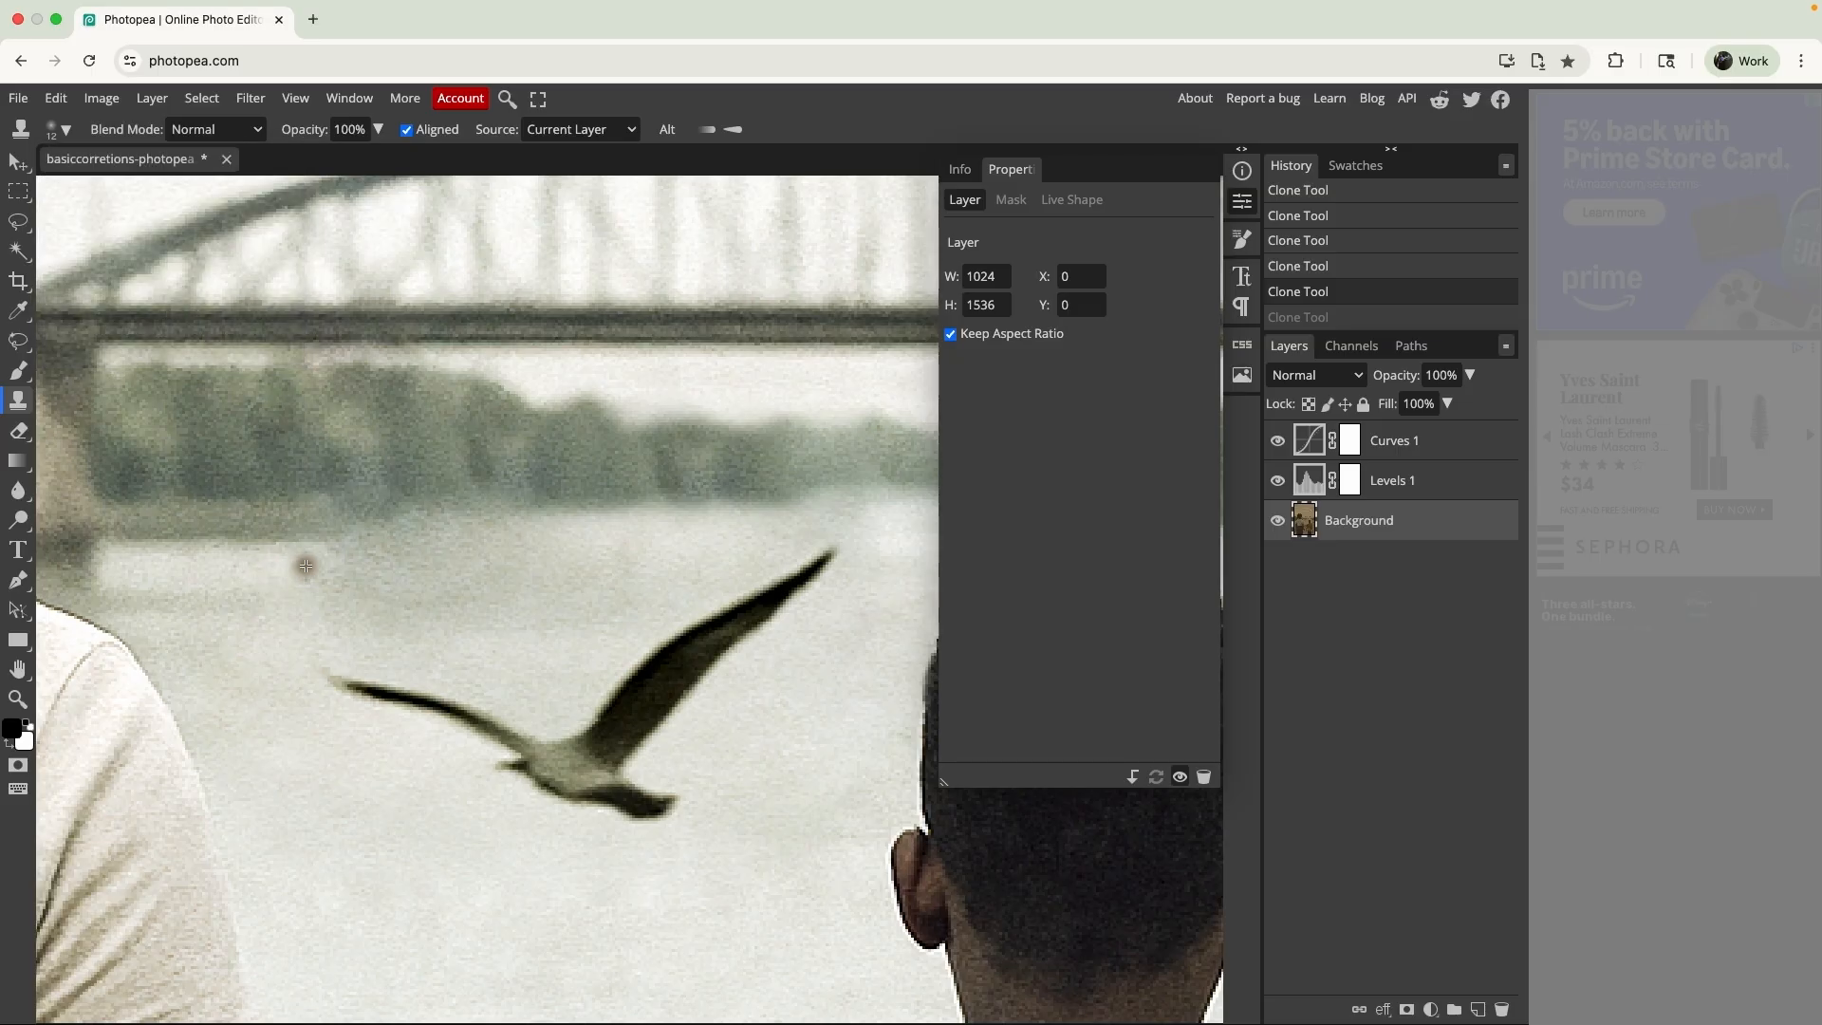
mouse_move(316, 604)
left_mouse_down()
mouse_move(358, 567)
mouse_move(388, 571)
mouse_move(318, 569)
left_mouse_up()
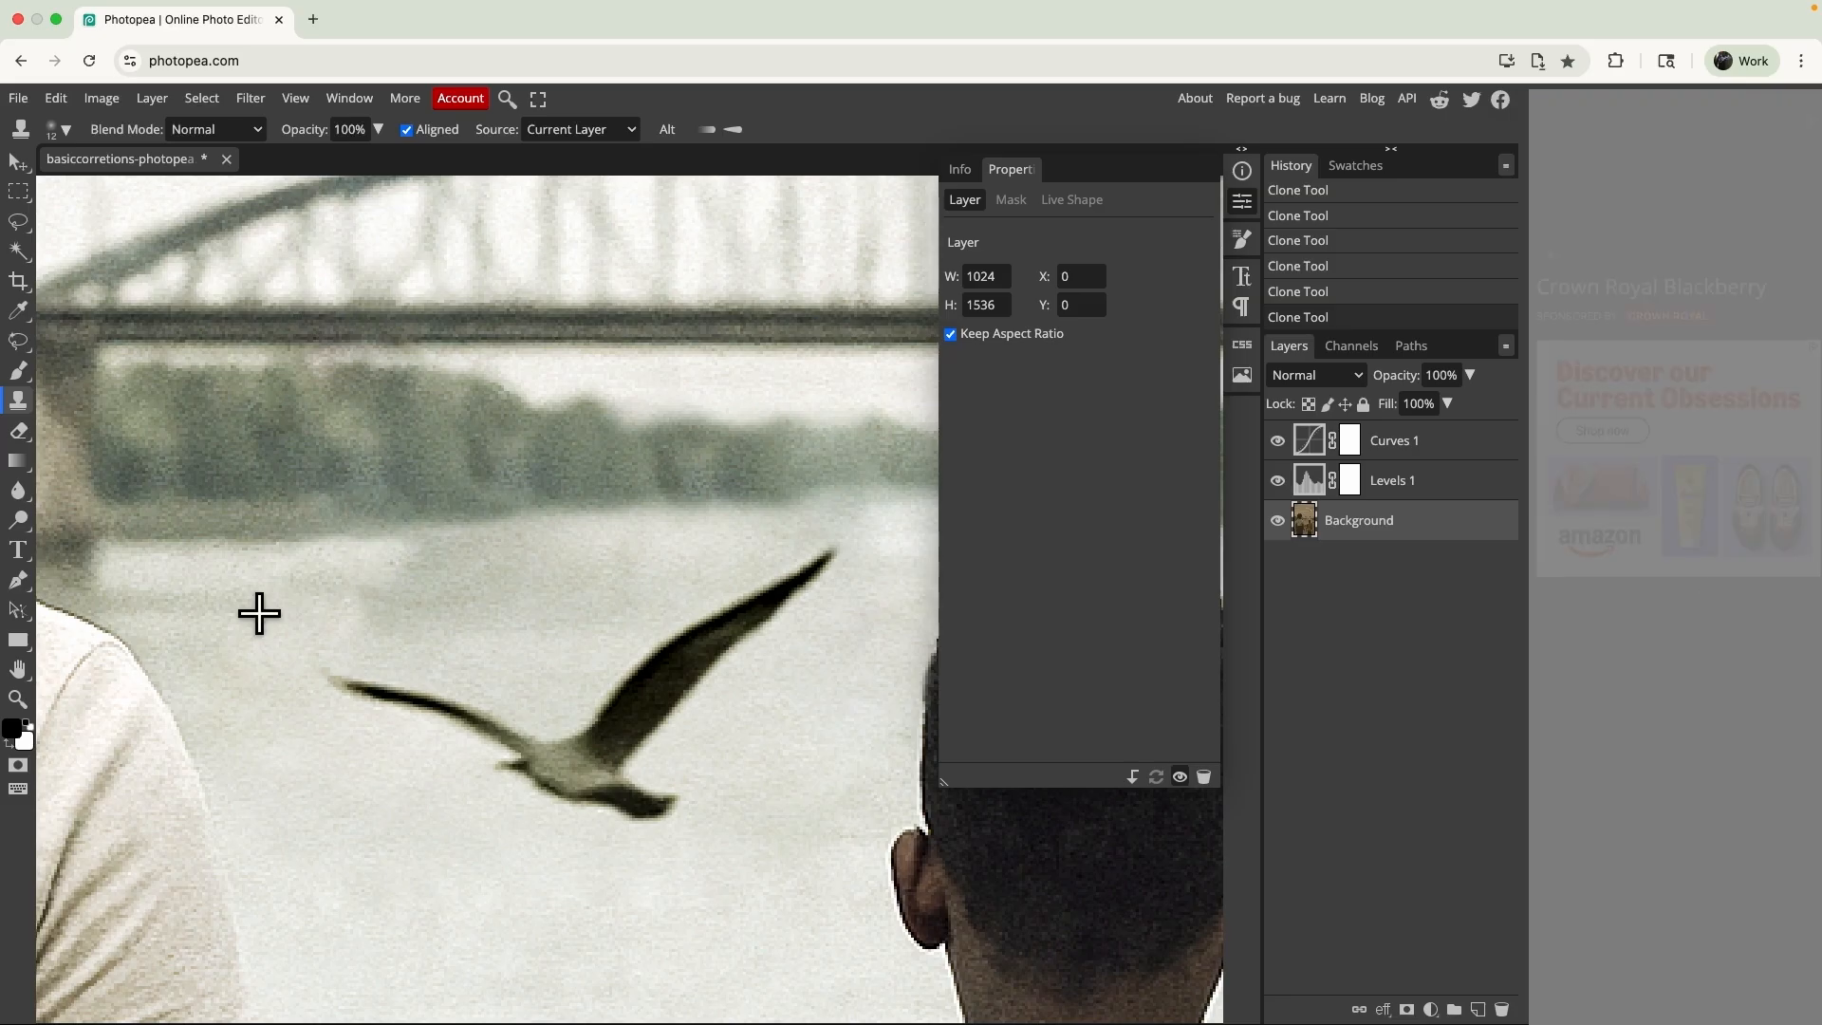
- Fit the whole photo in view and save the document
key("ctrl+0")
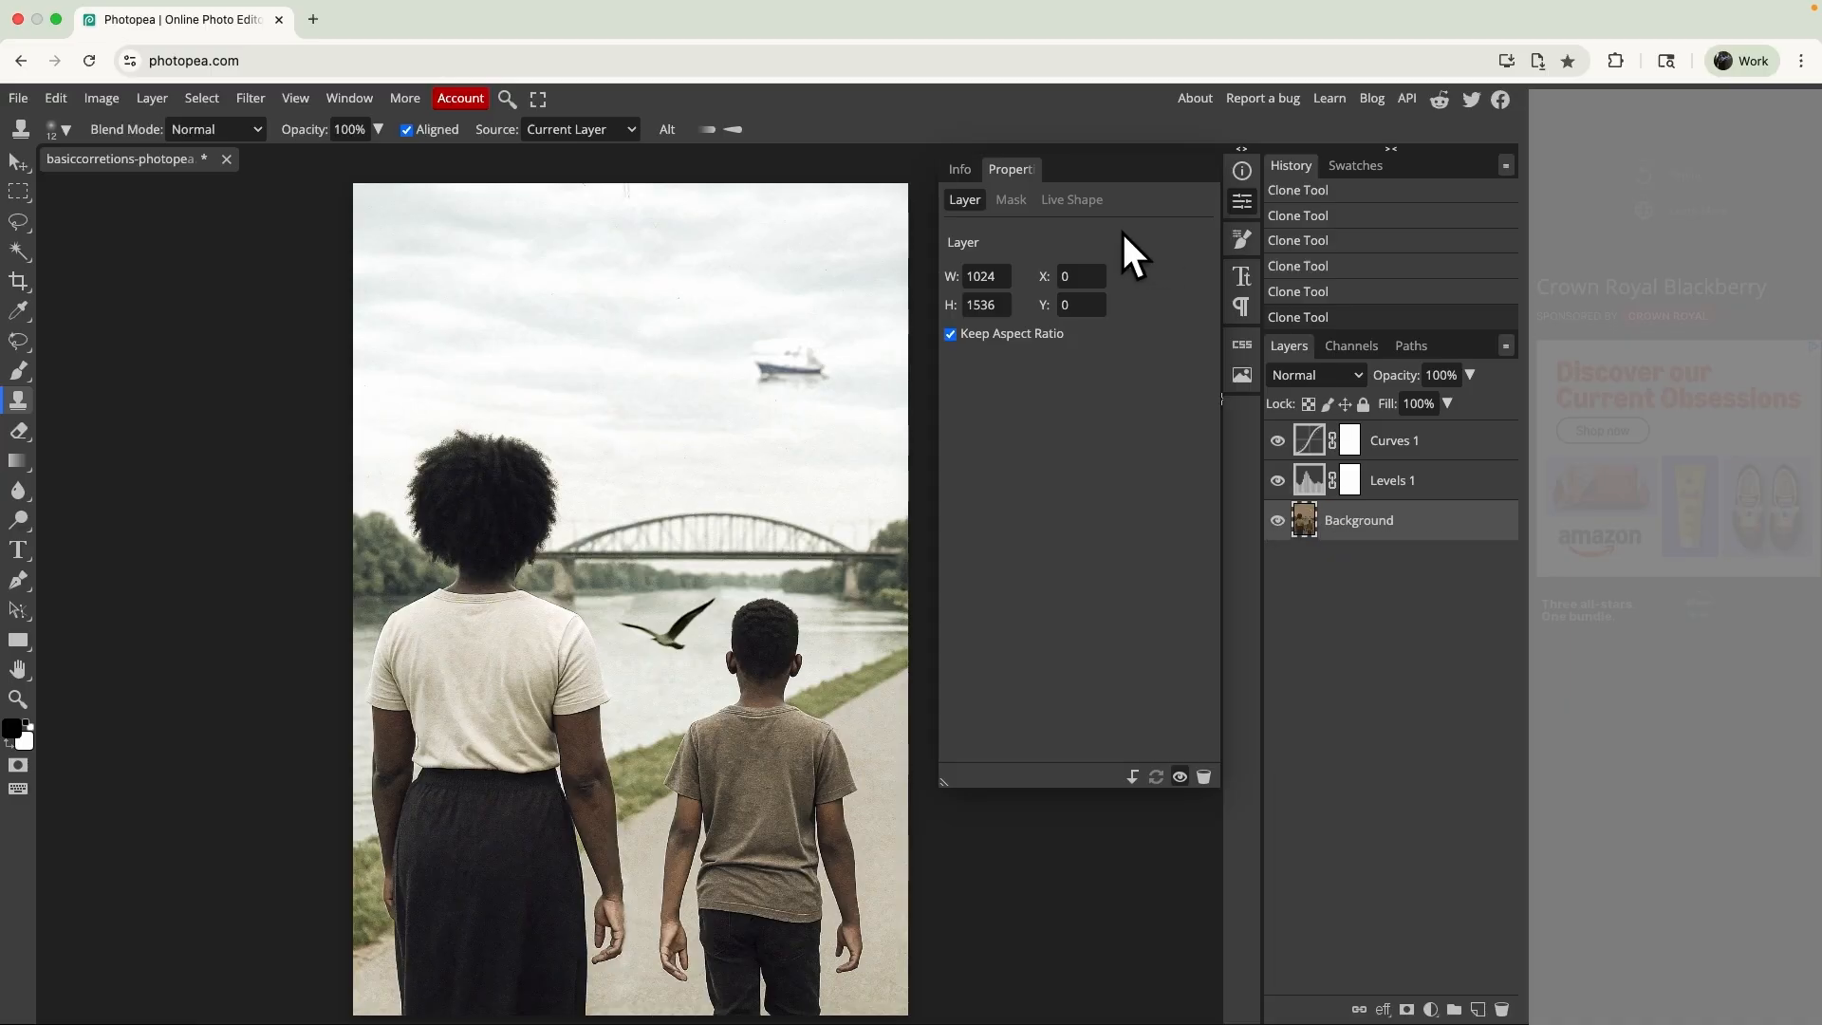
scroll(695, 652, "down", 1)
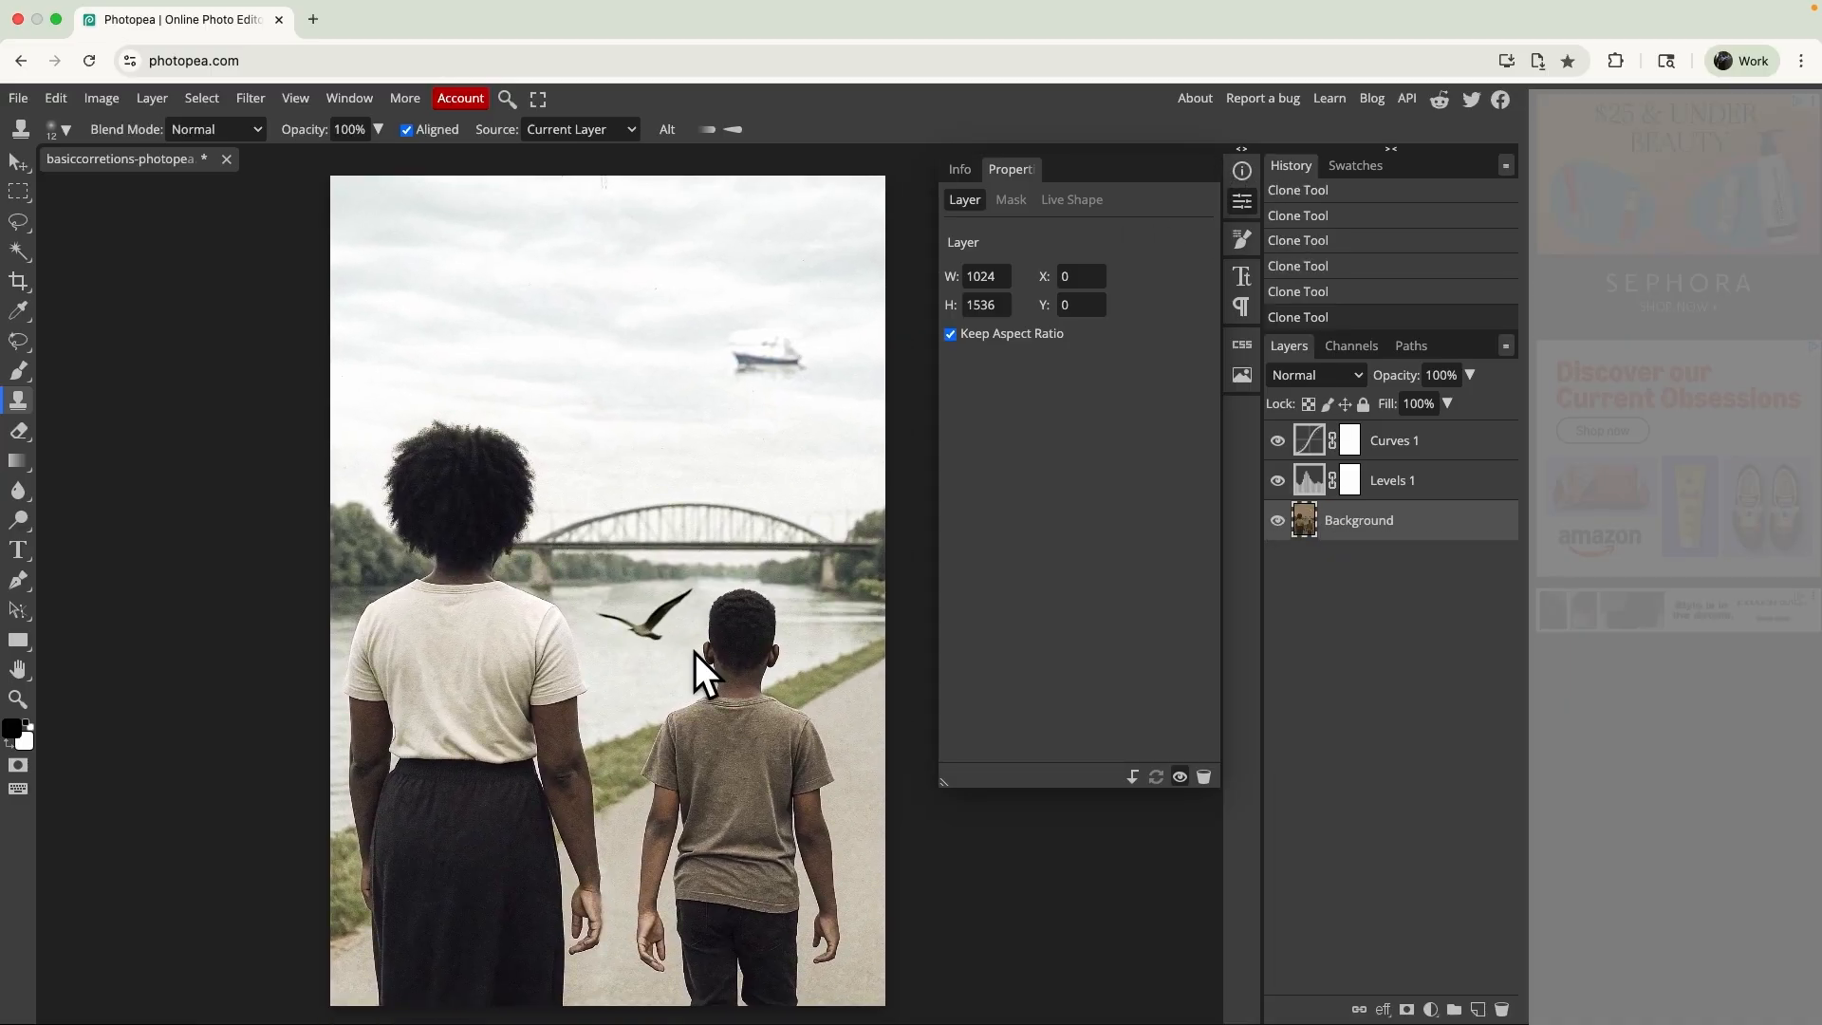
key("ctrl+s")
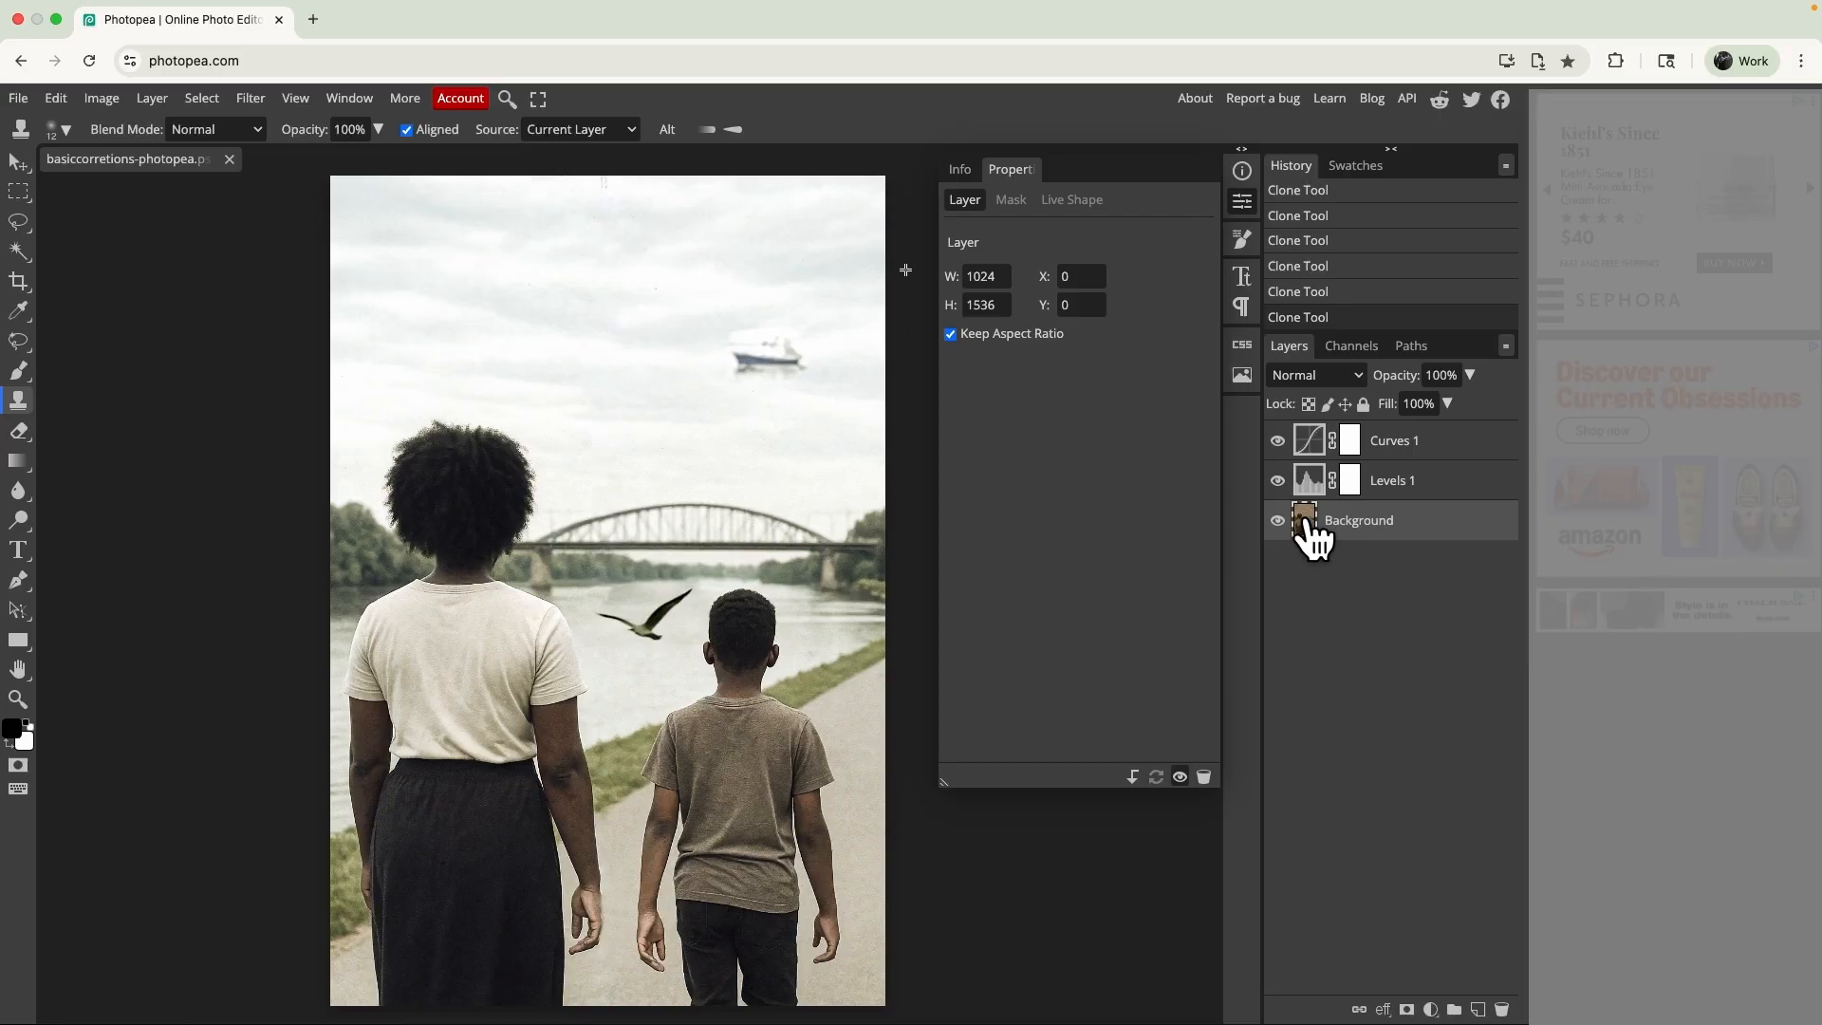
- Duplicate the Background layer and rename the copy "working"
left_click_drag(1308, 524, 1484, 1009)
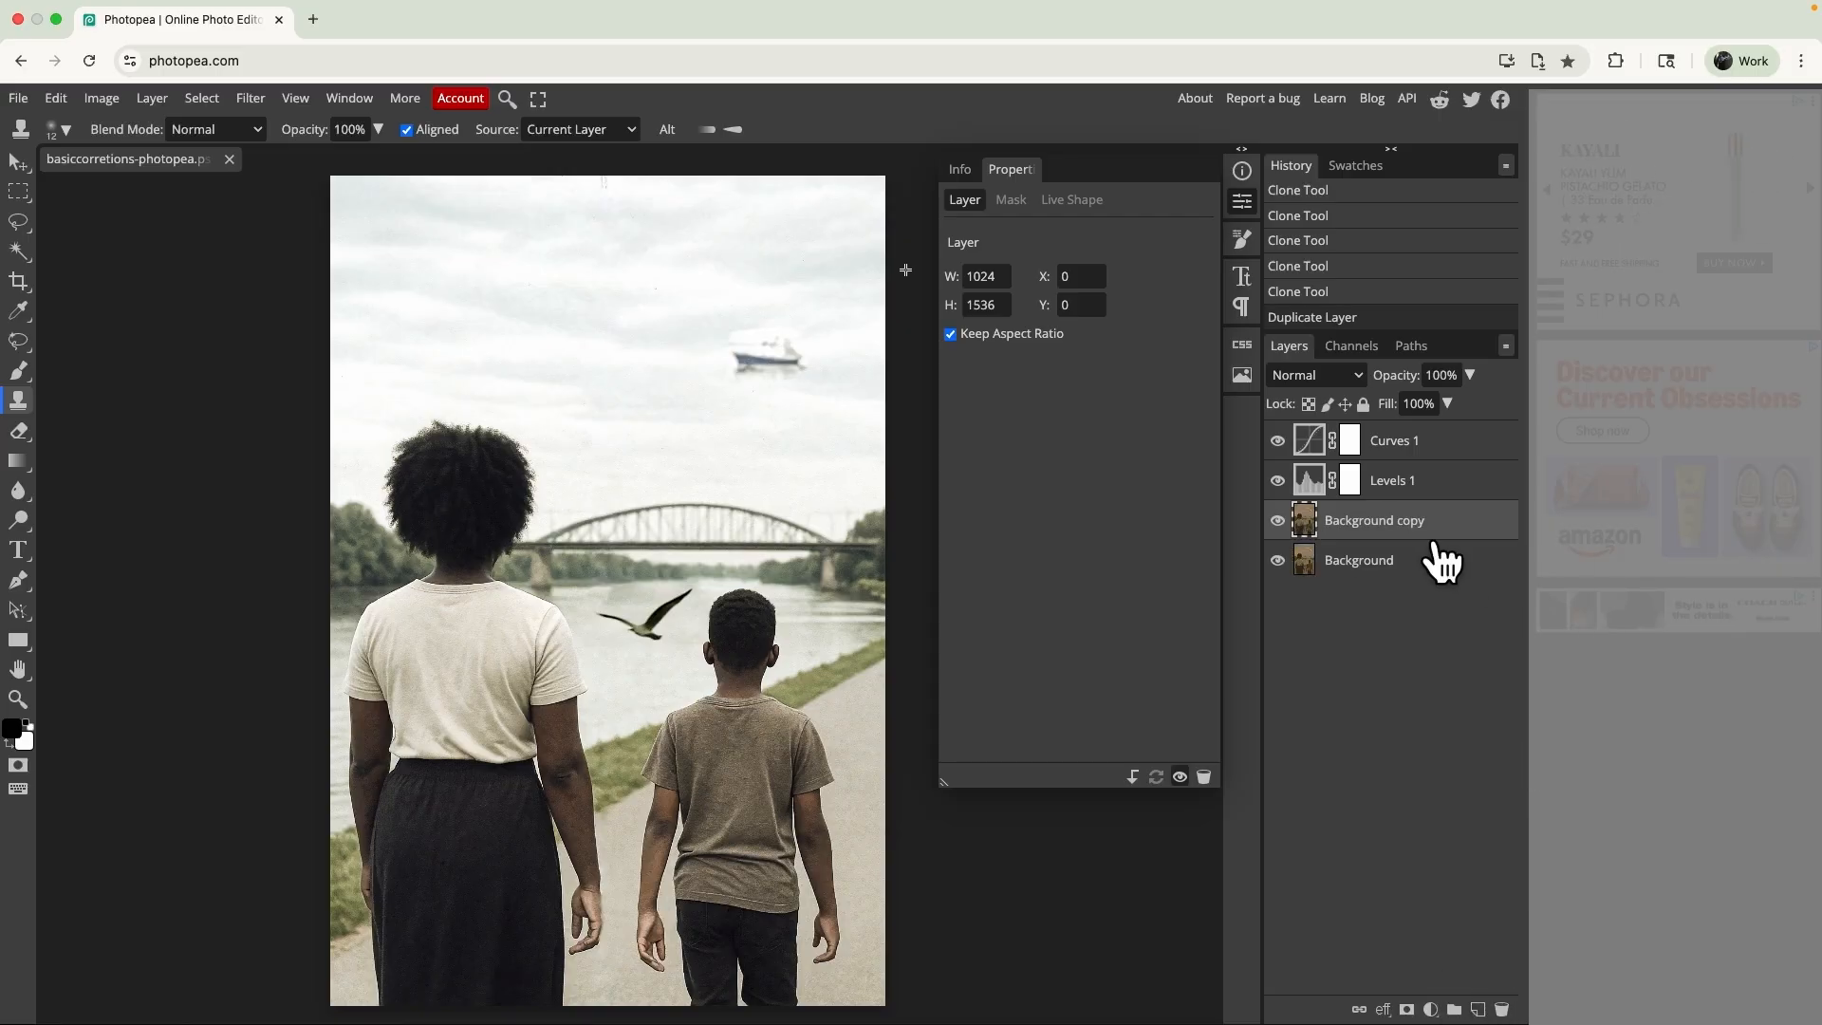
double_click(1364, 525)
type("working")
key("Return")
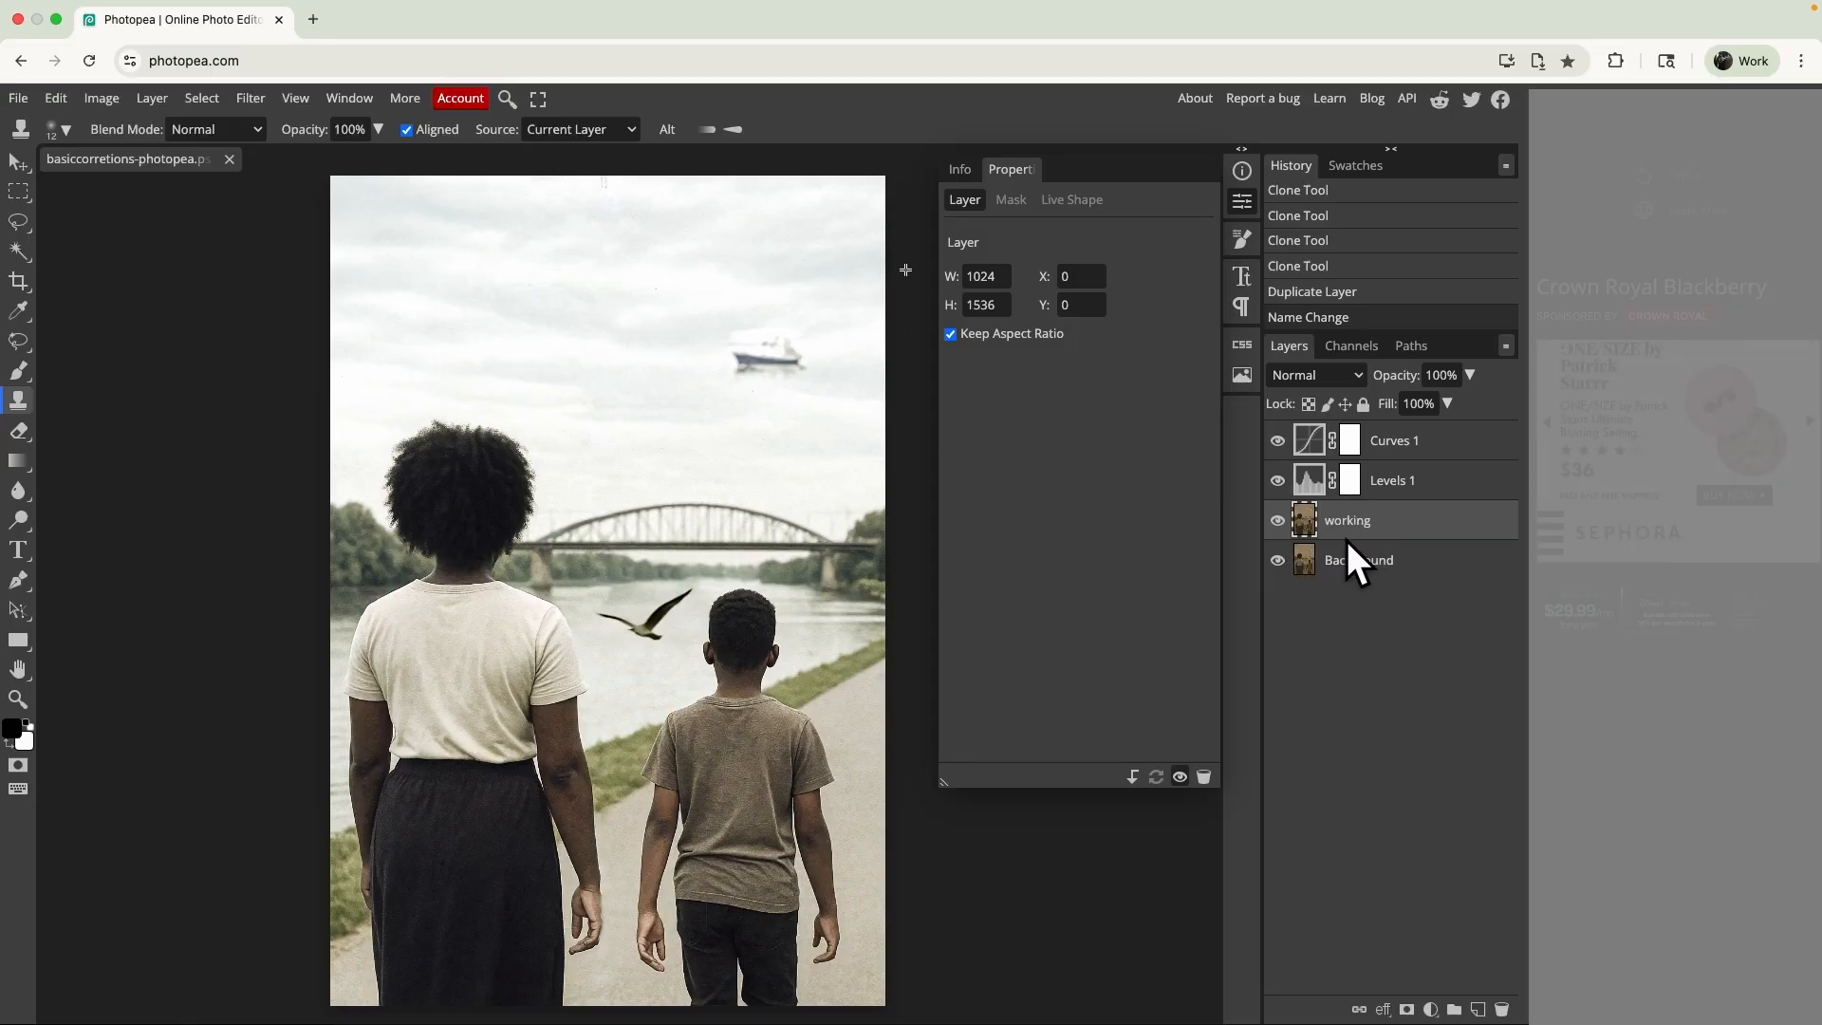
- Select the Background layer, then open basiccorretions-photopea.tif from the Desktop and copy its entire image
double_click(1490, 556)
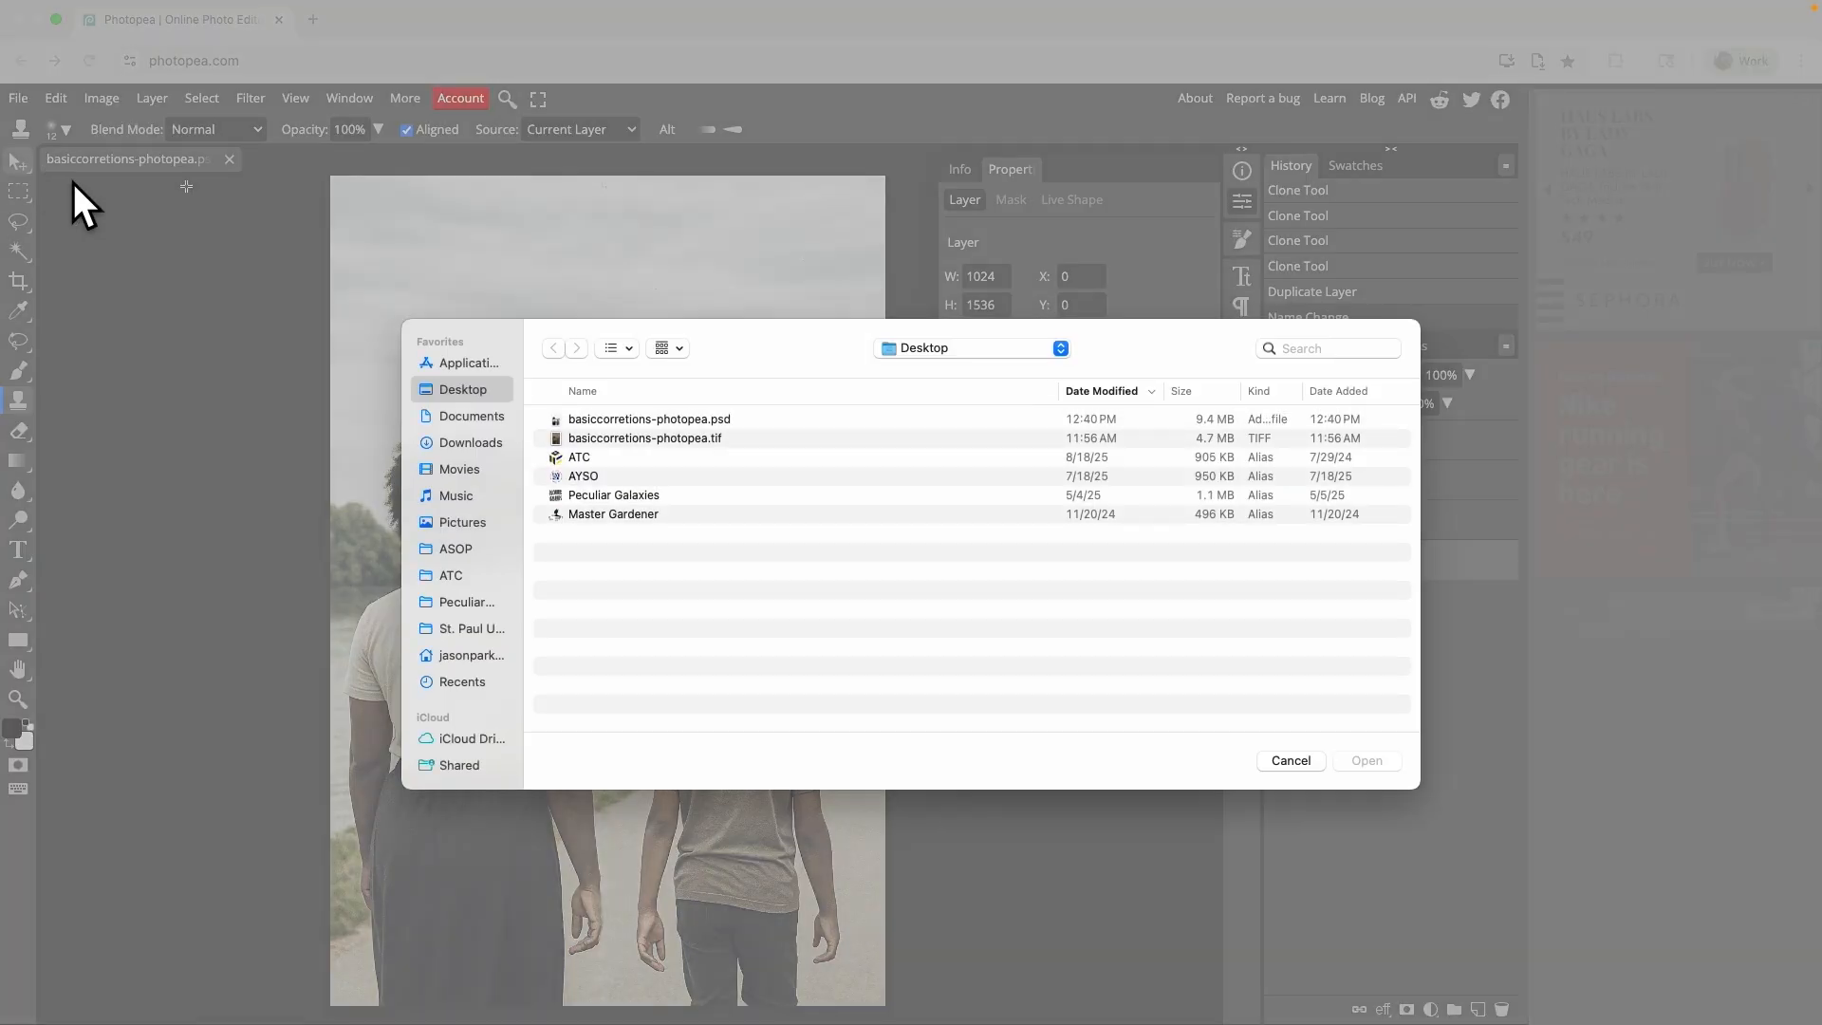
double_click(655, 438)
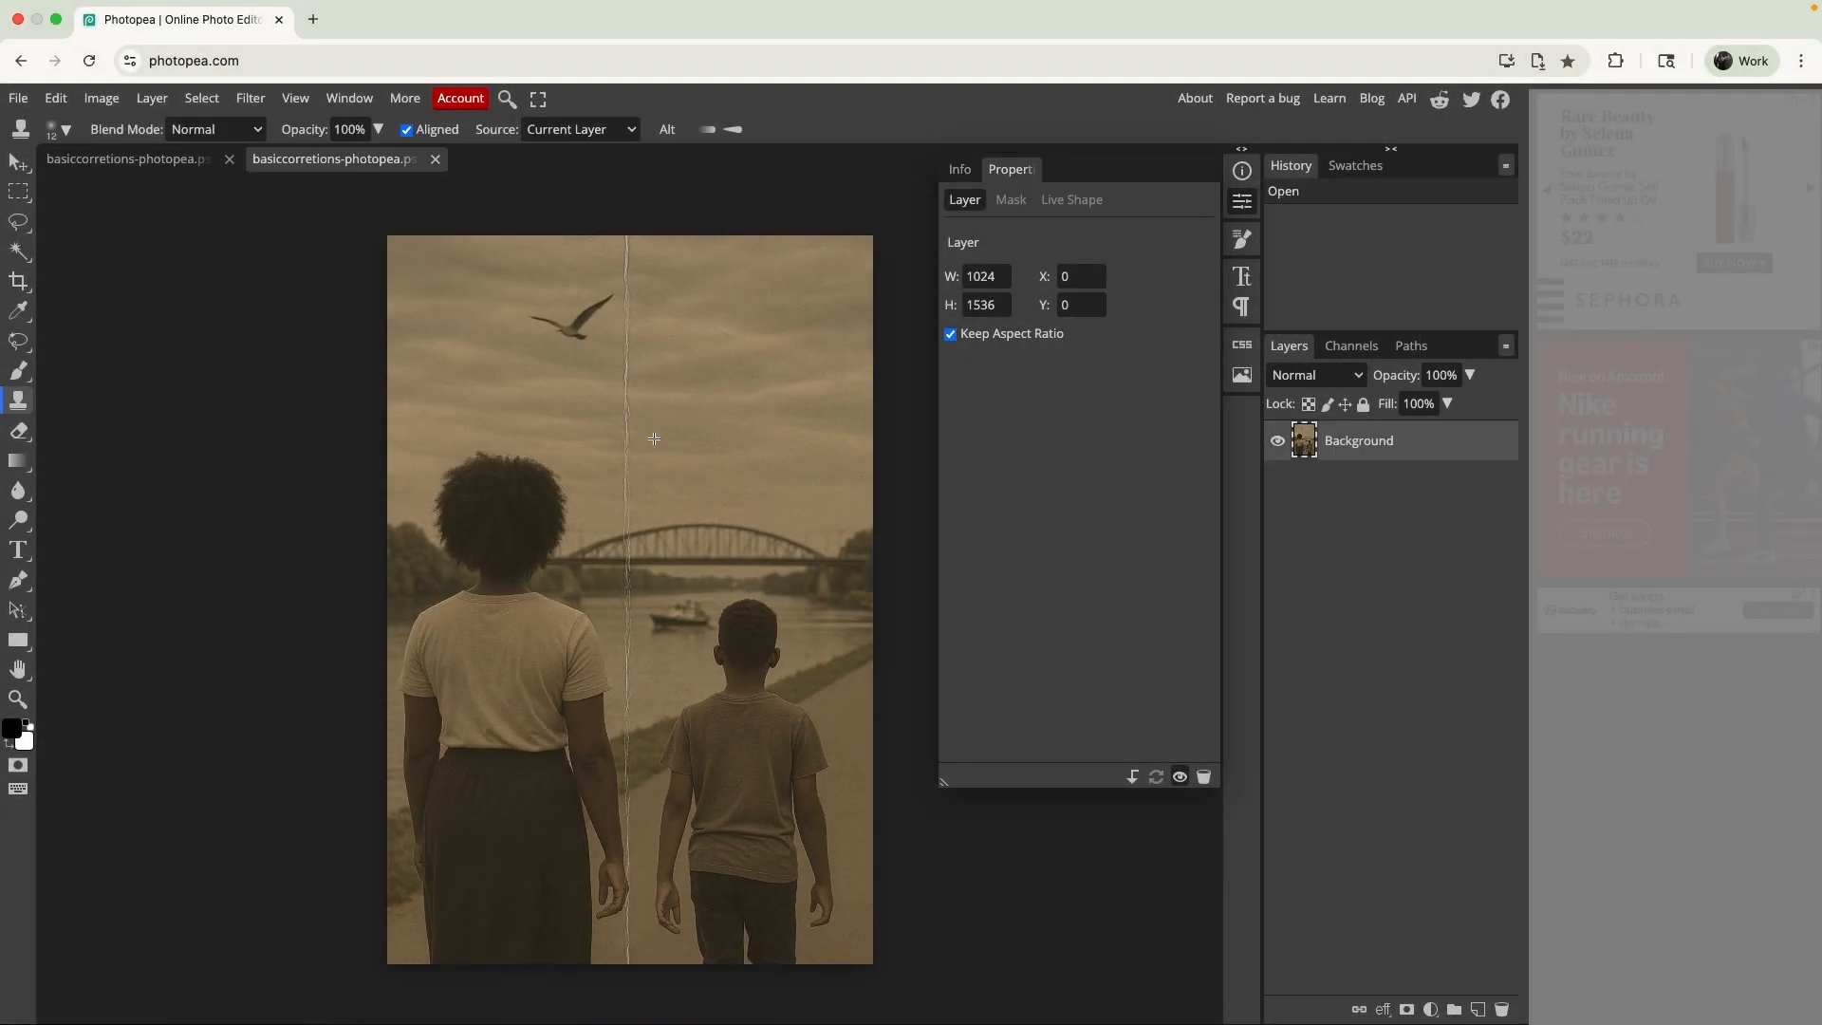
key("cmd+a")
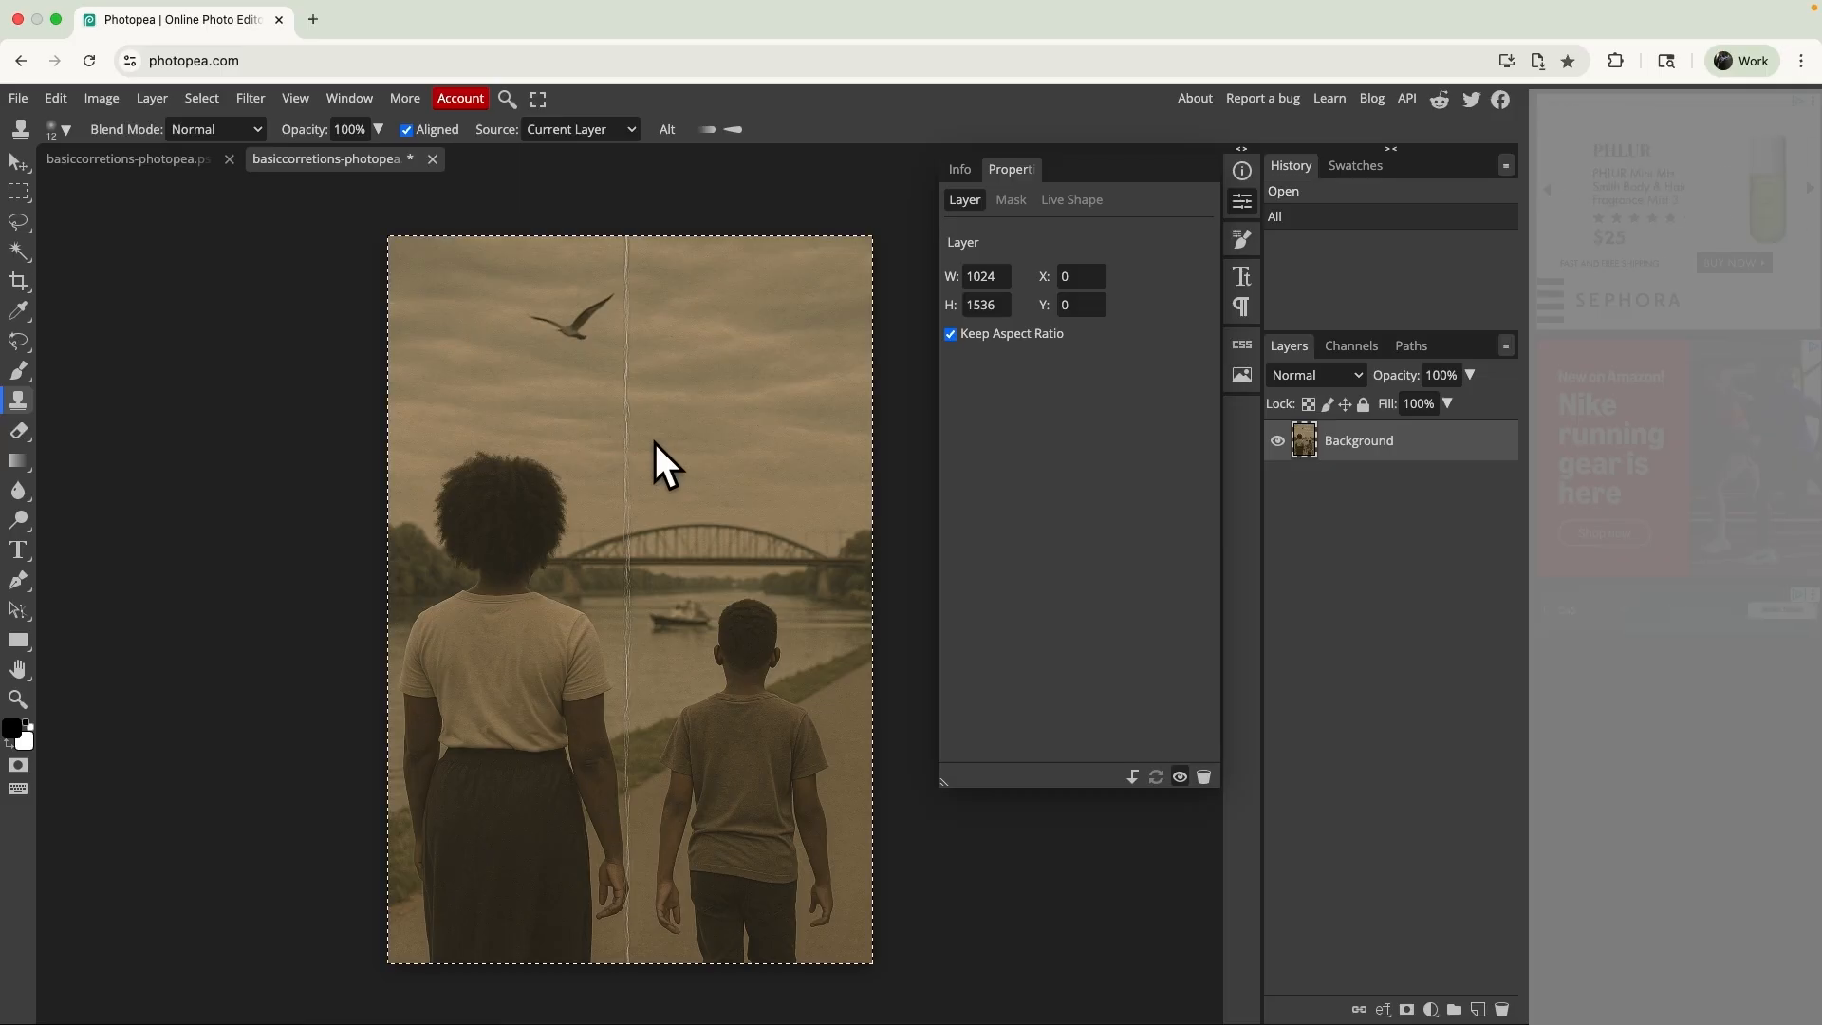
key("super+a")
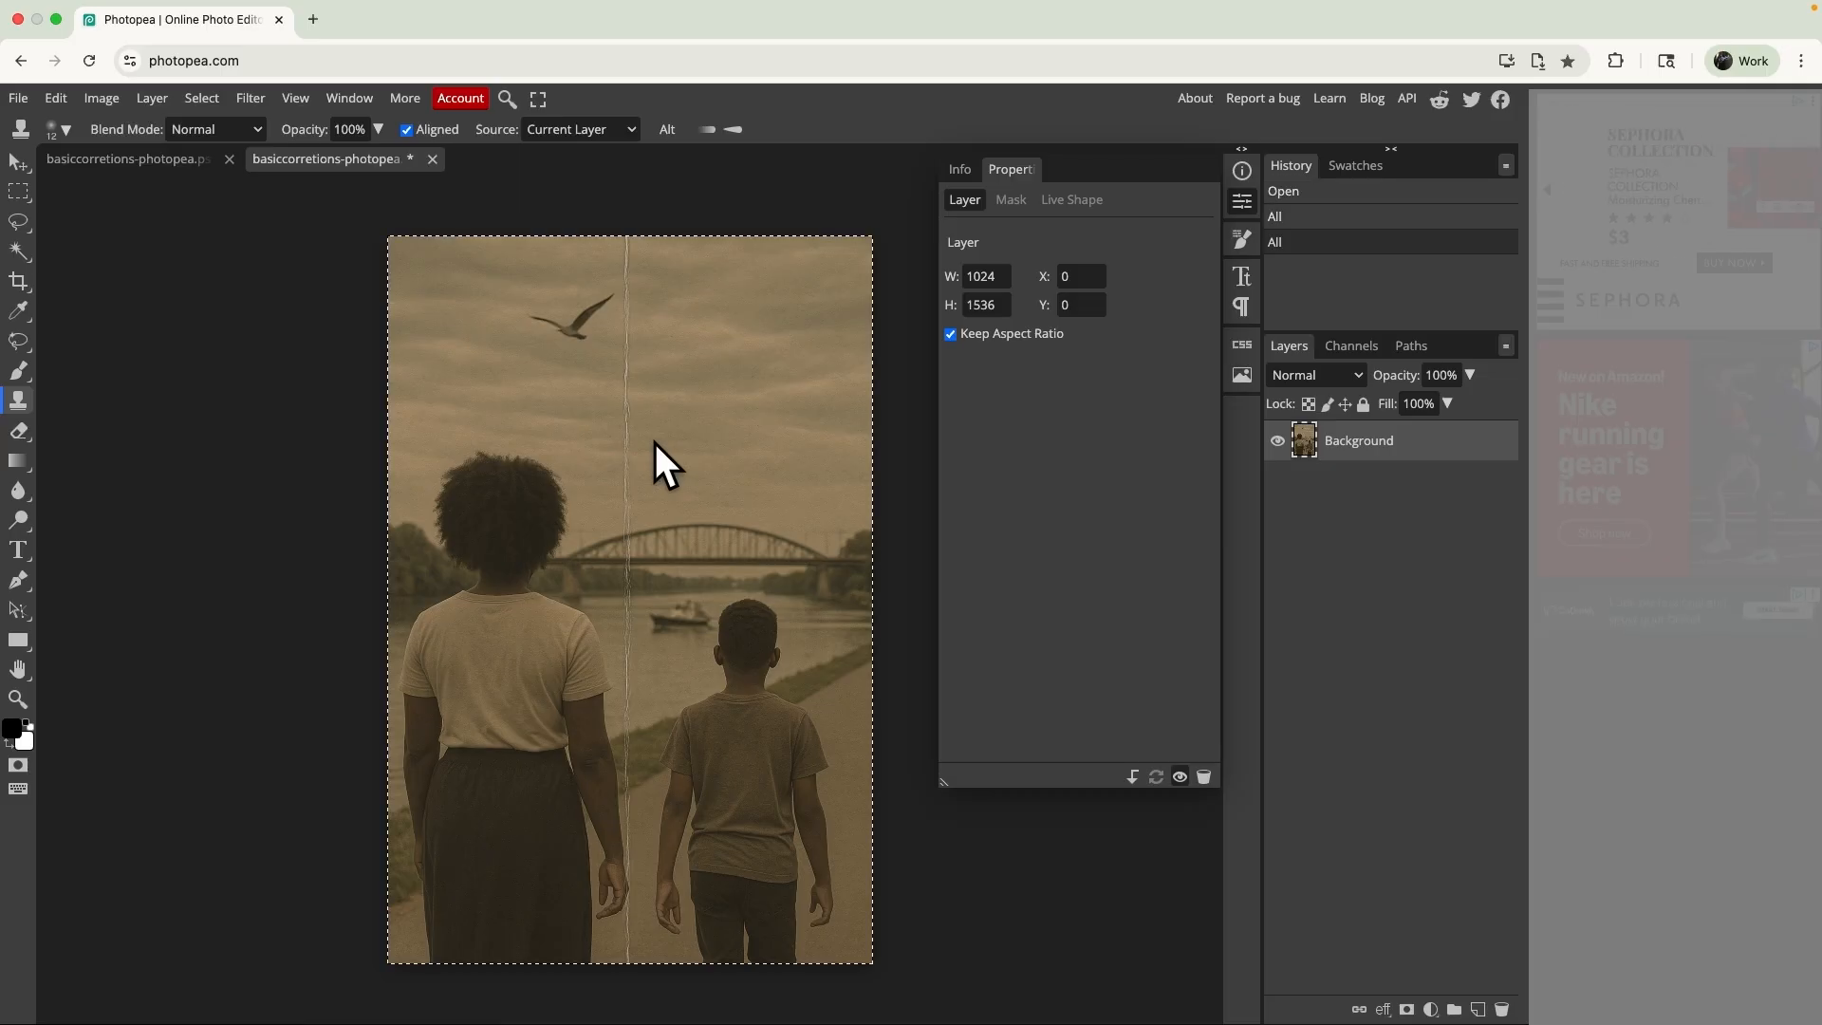
key("super+a")
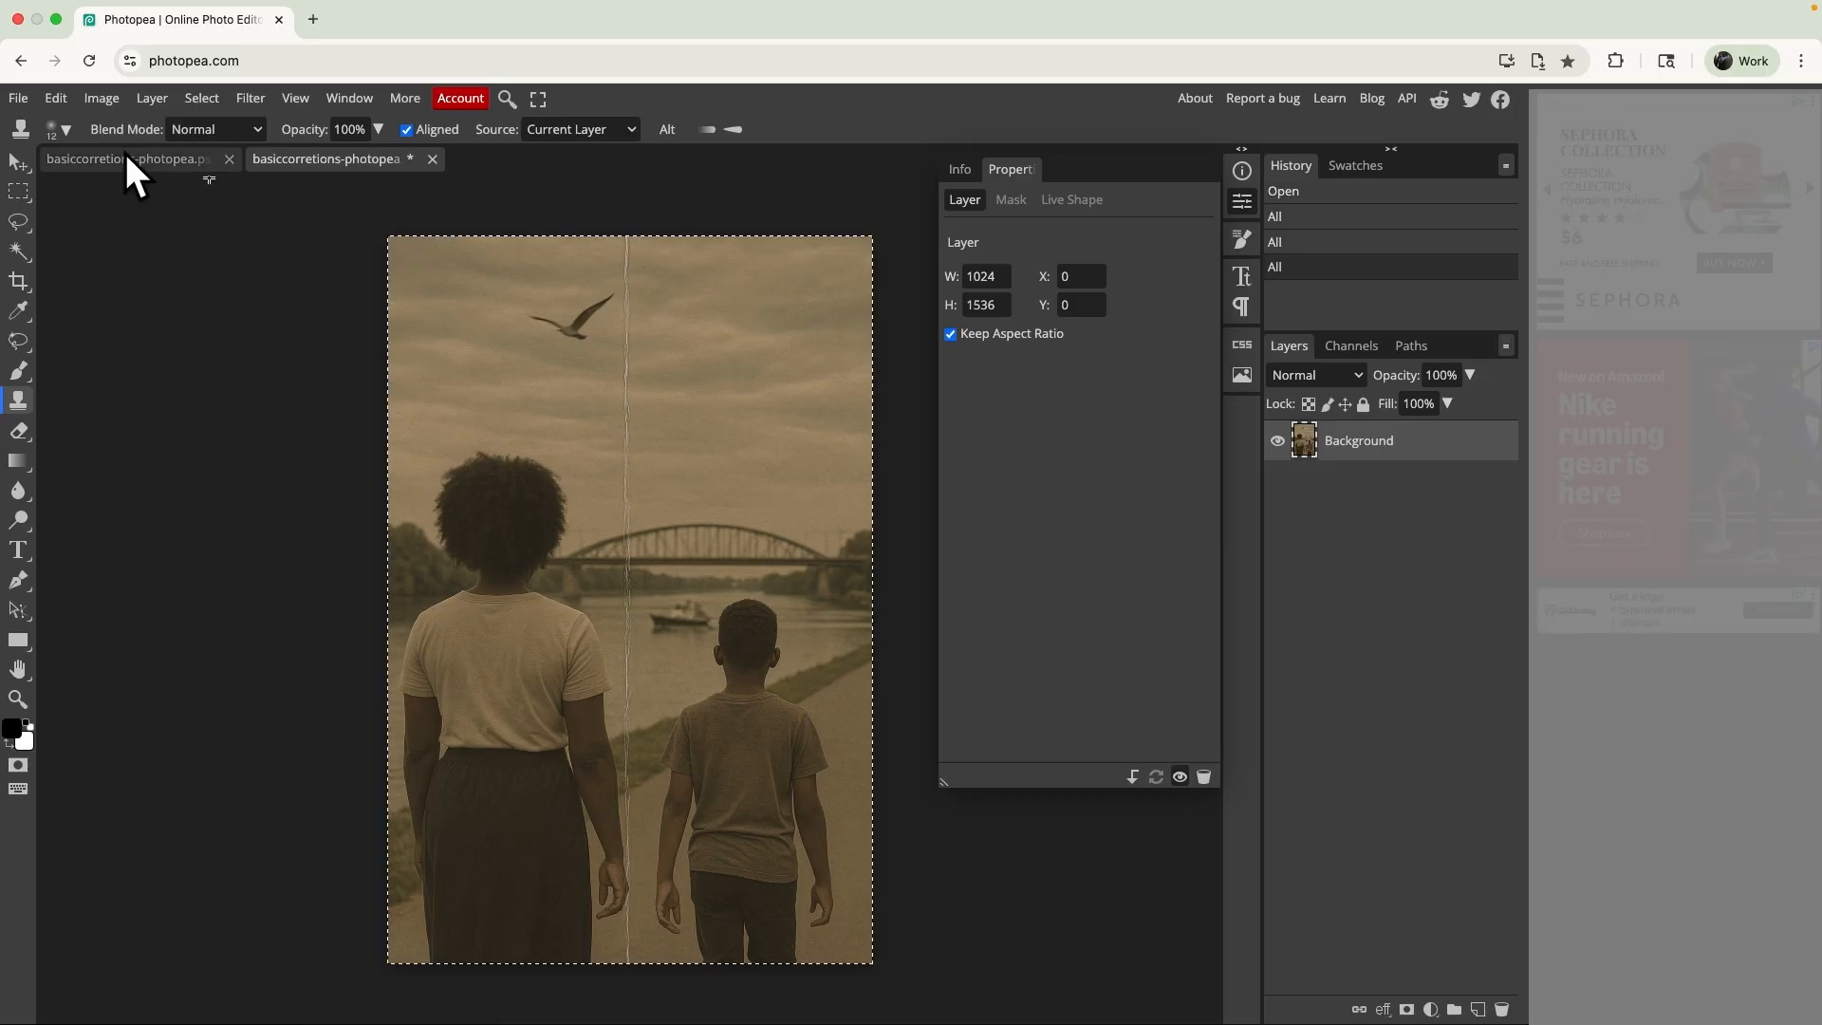
- Paste the copied image into basiccorretions-photopea.psd as a layer directly above Background, allowing the site clipboard access
left_click(123, 157)
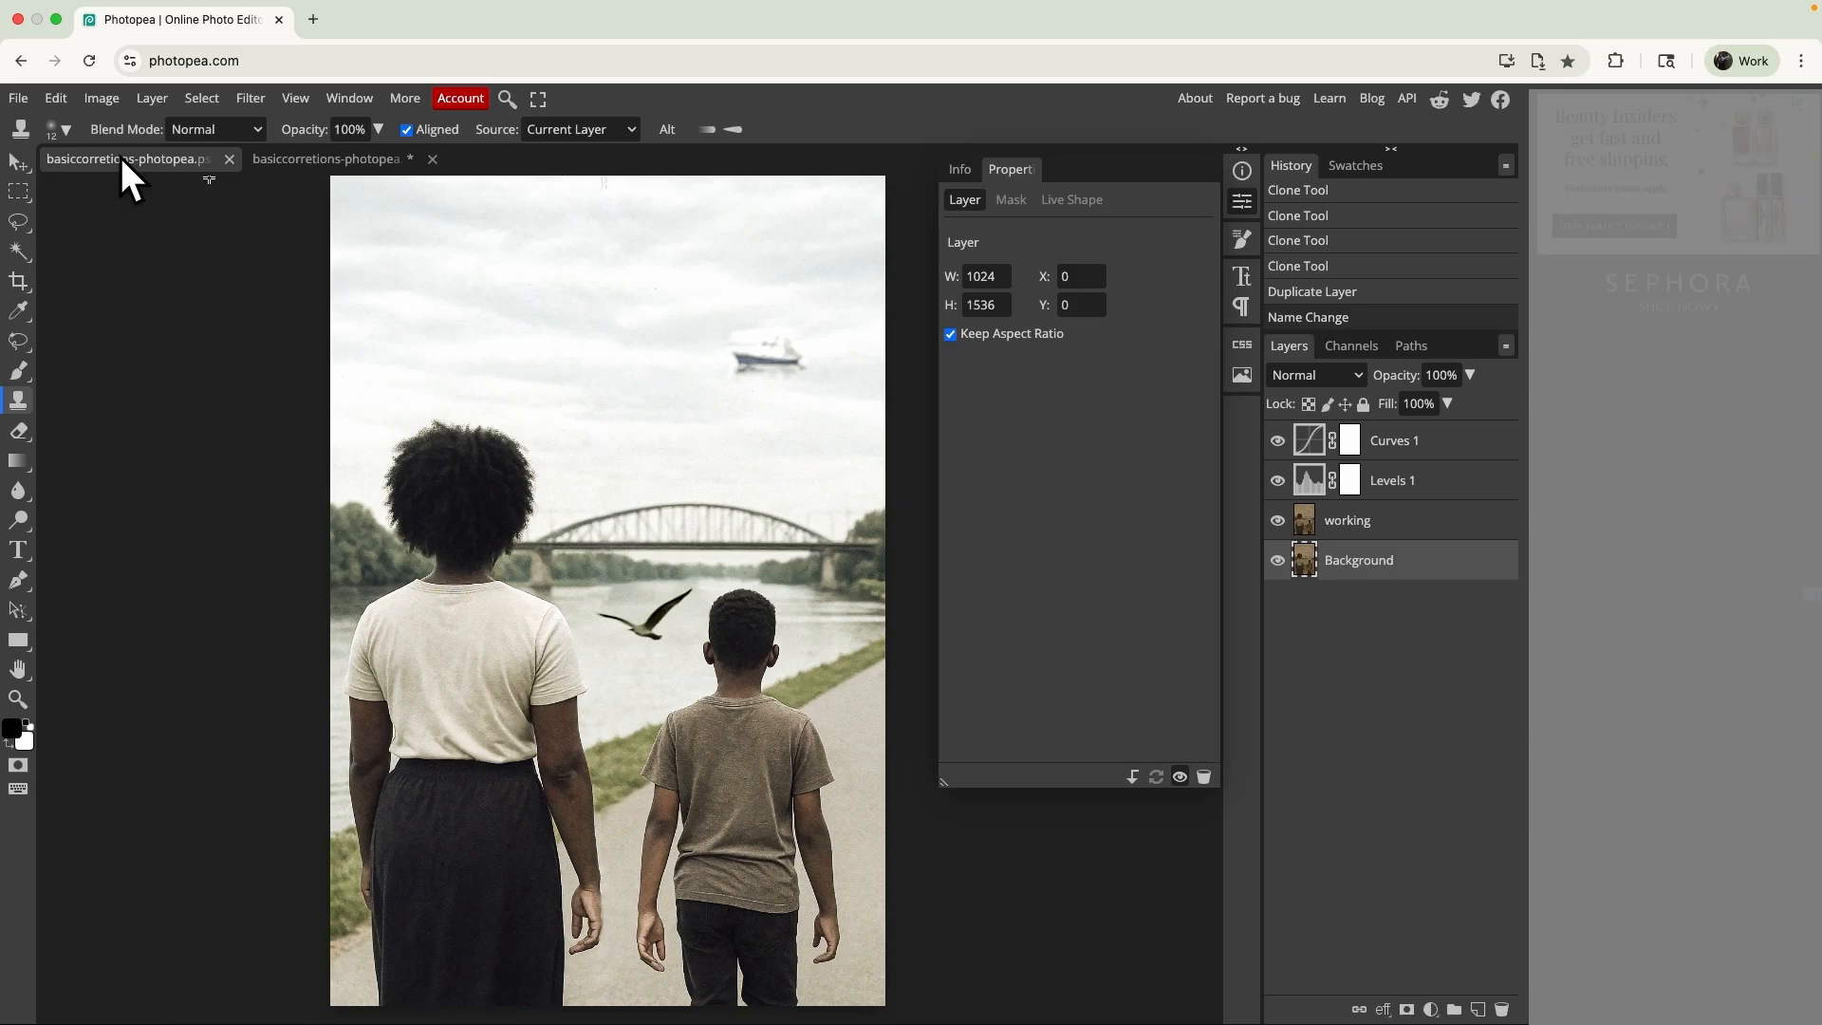
key("super+v")
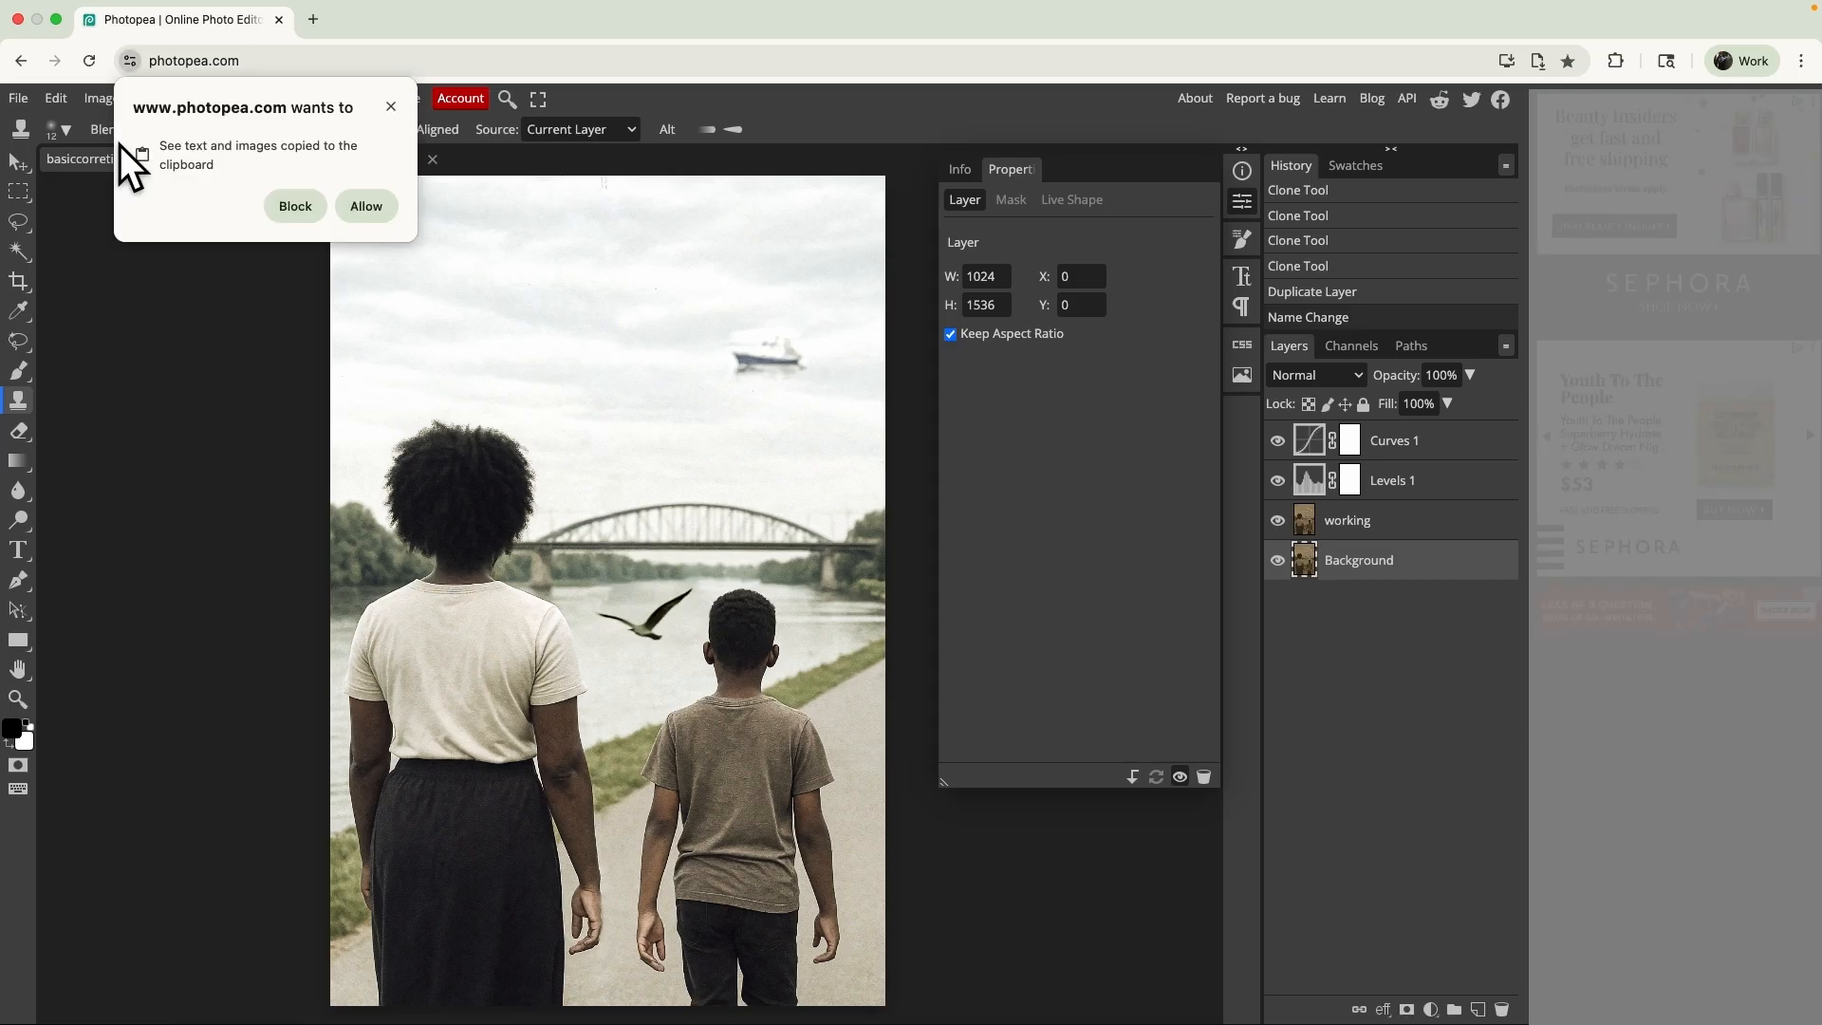
left_click(376, 206)
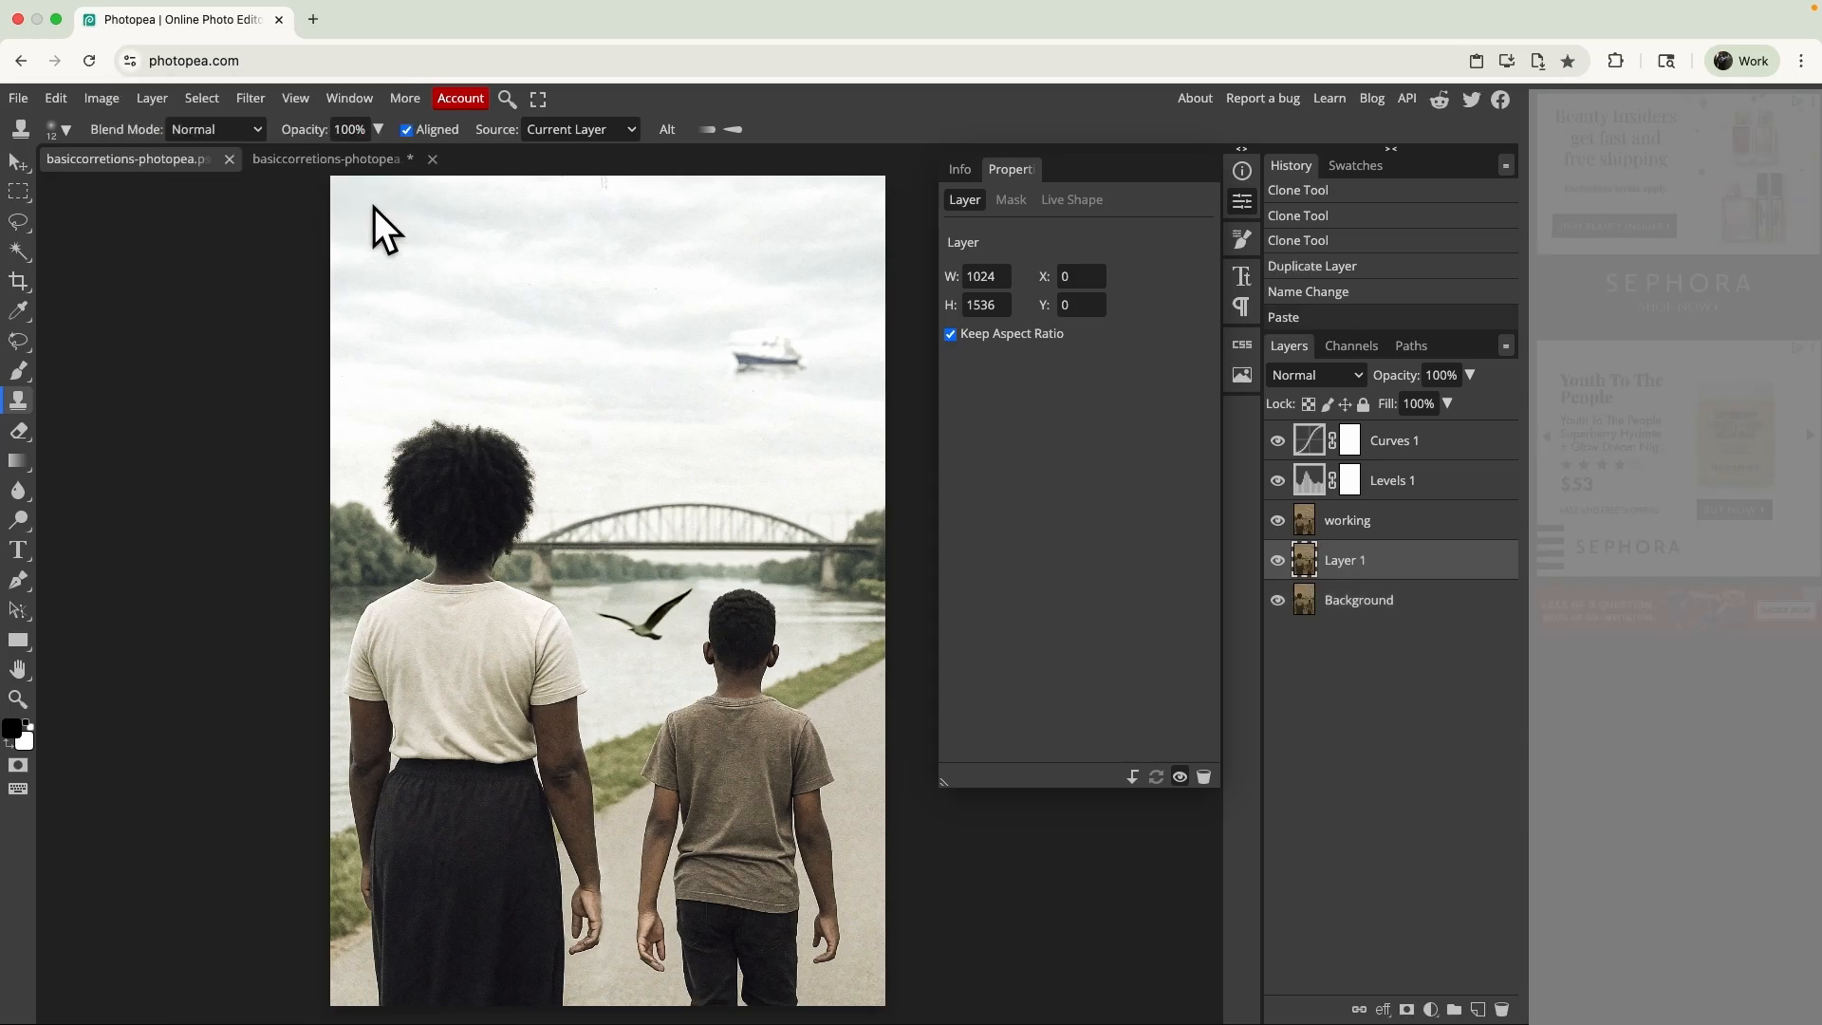
- Rename the pasted layer "original"
double_click(1341, 558)
type("original")
key("Return")
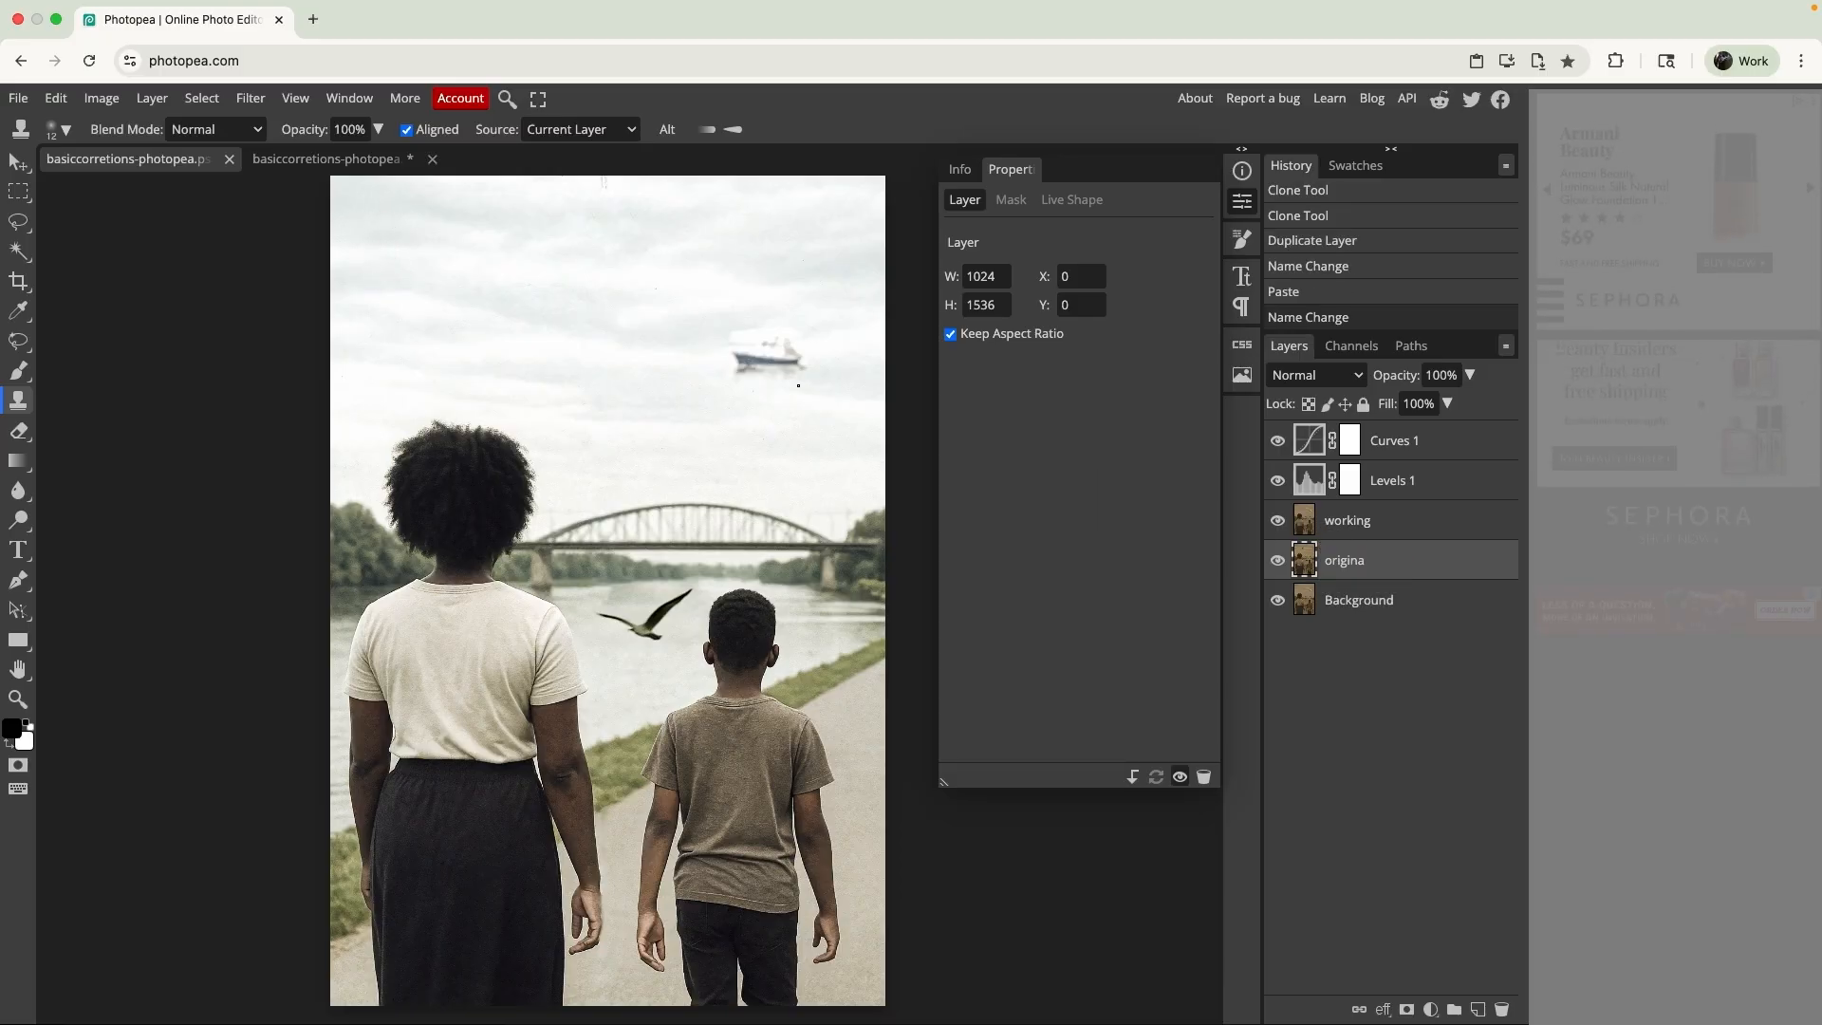
double_click(1348, 565)
key("Right")
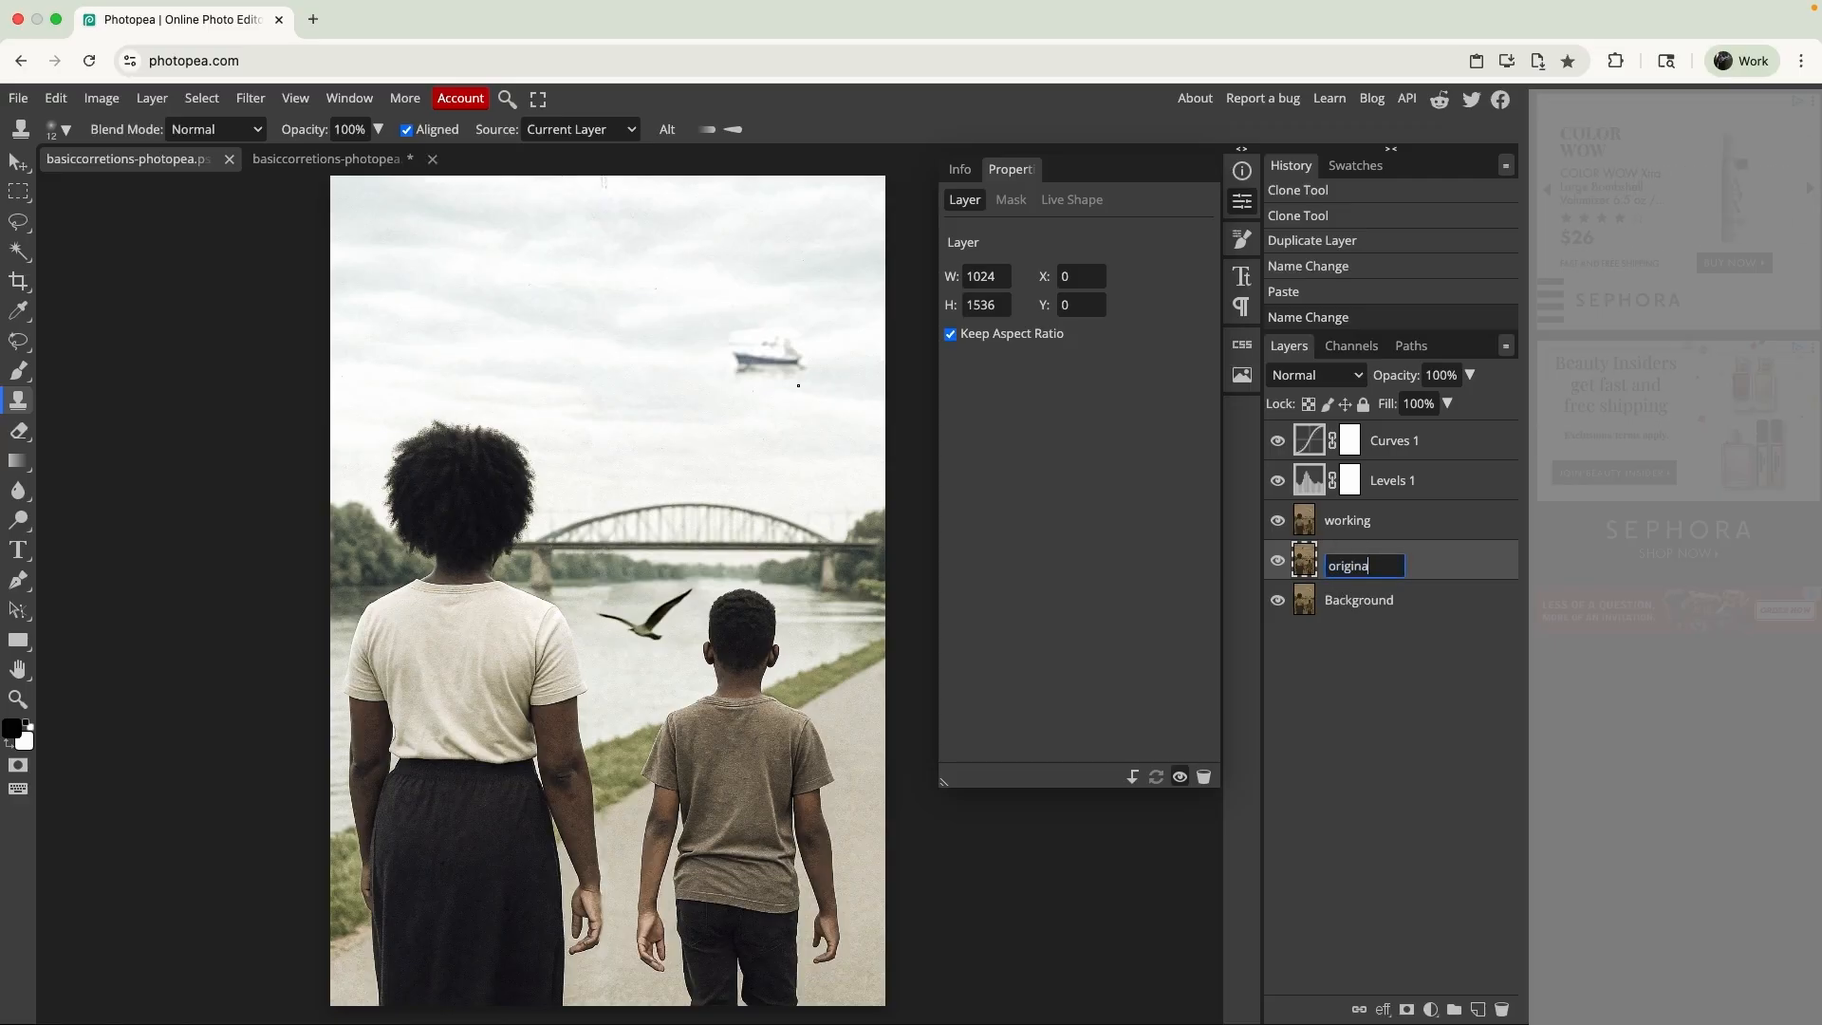
type("l")
key("Return")
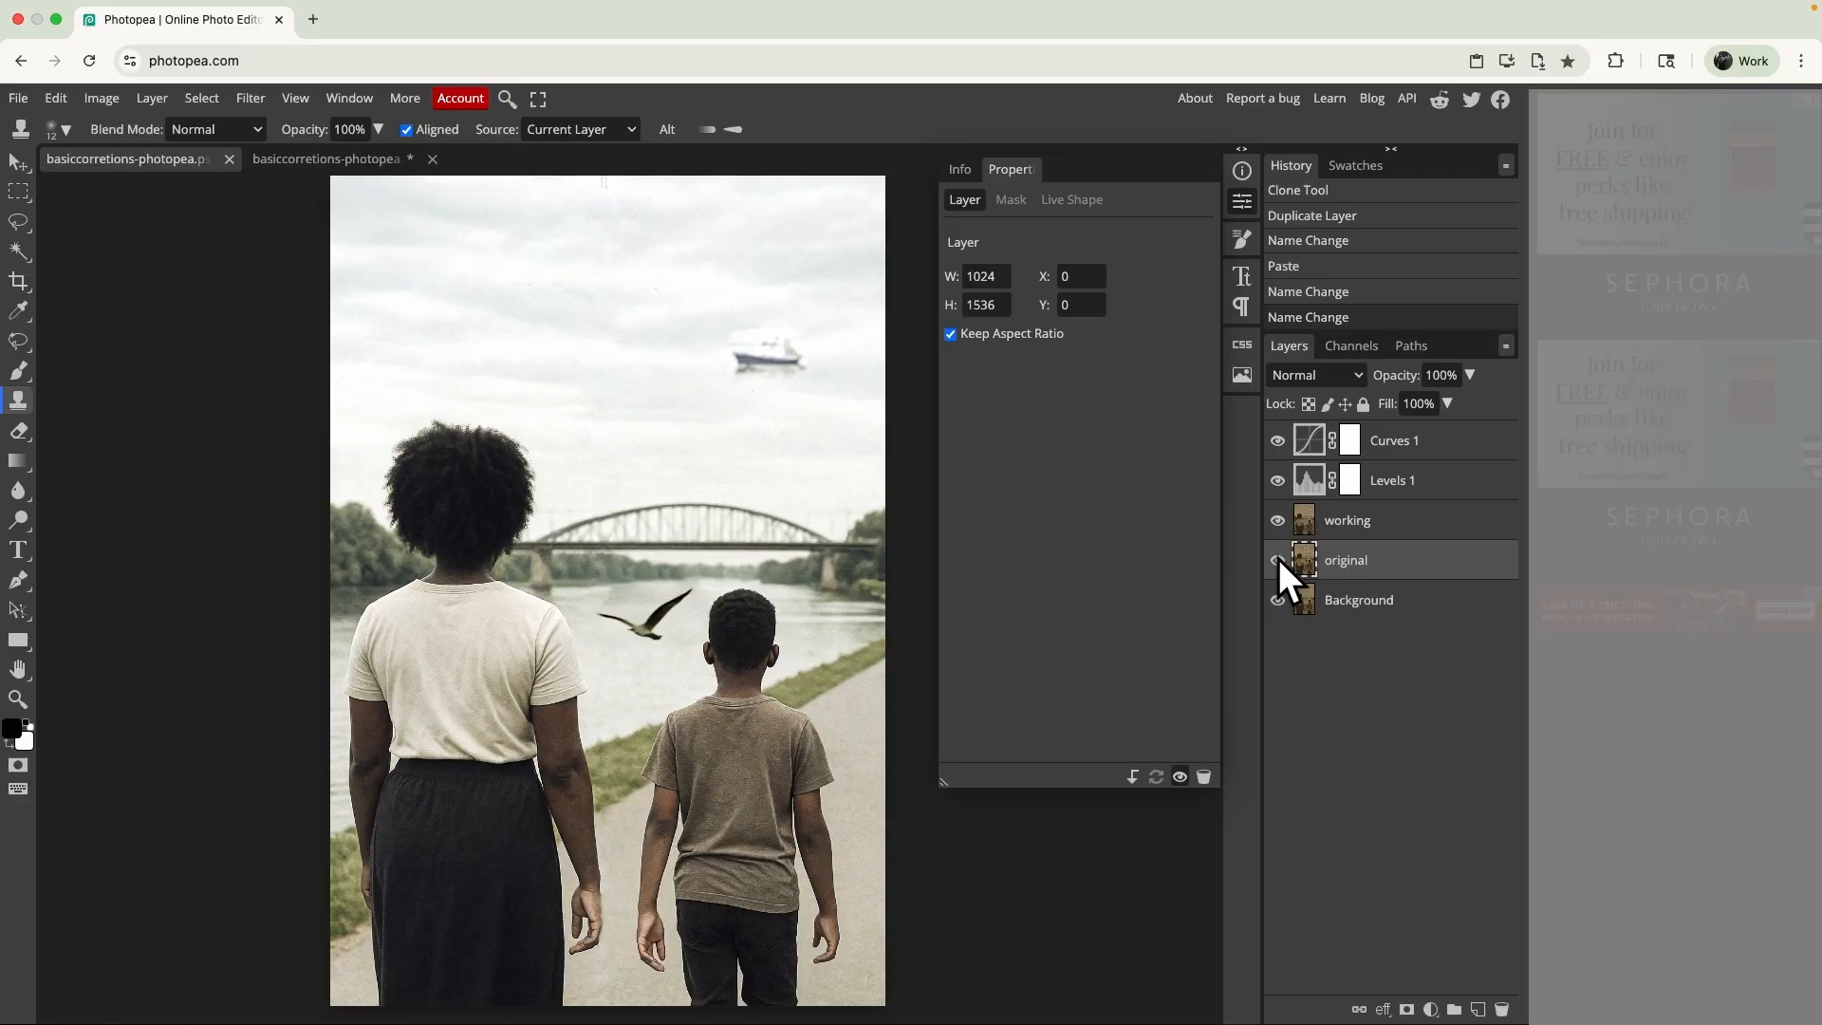
- Compare the restored photo with the original by repeatedly isolating the "original" layer and restoring all layers' visibility
left_click(1279, 560, "alt")
left_click(1278, 560, "alt")
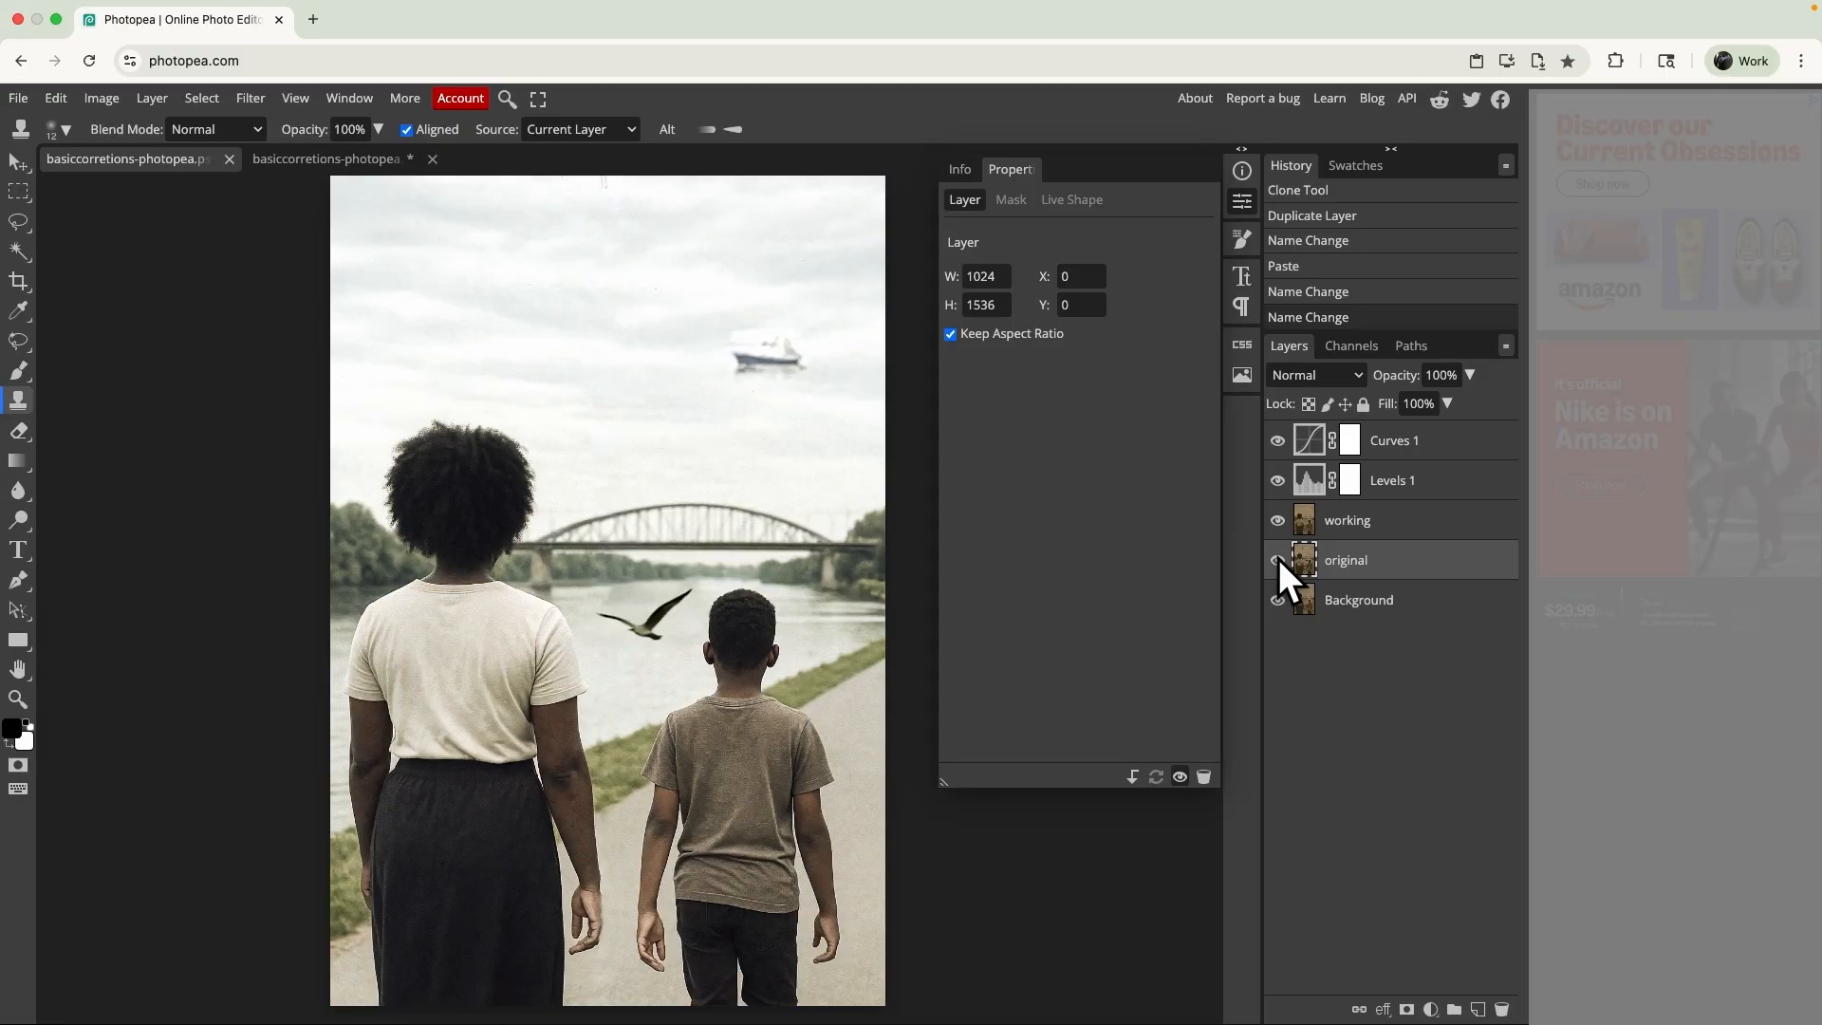
left_click(1278, 560, "alt")
left_click(1279, 560, "alt")
left_click(1278, 560, "alt")
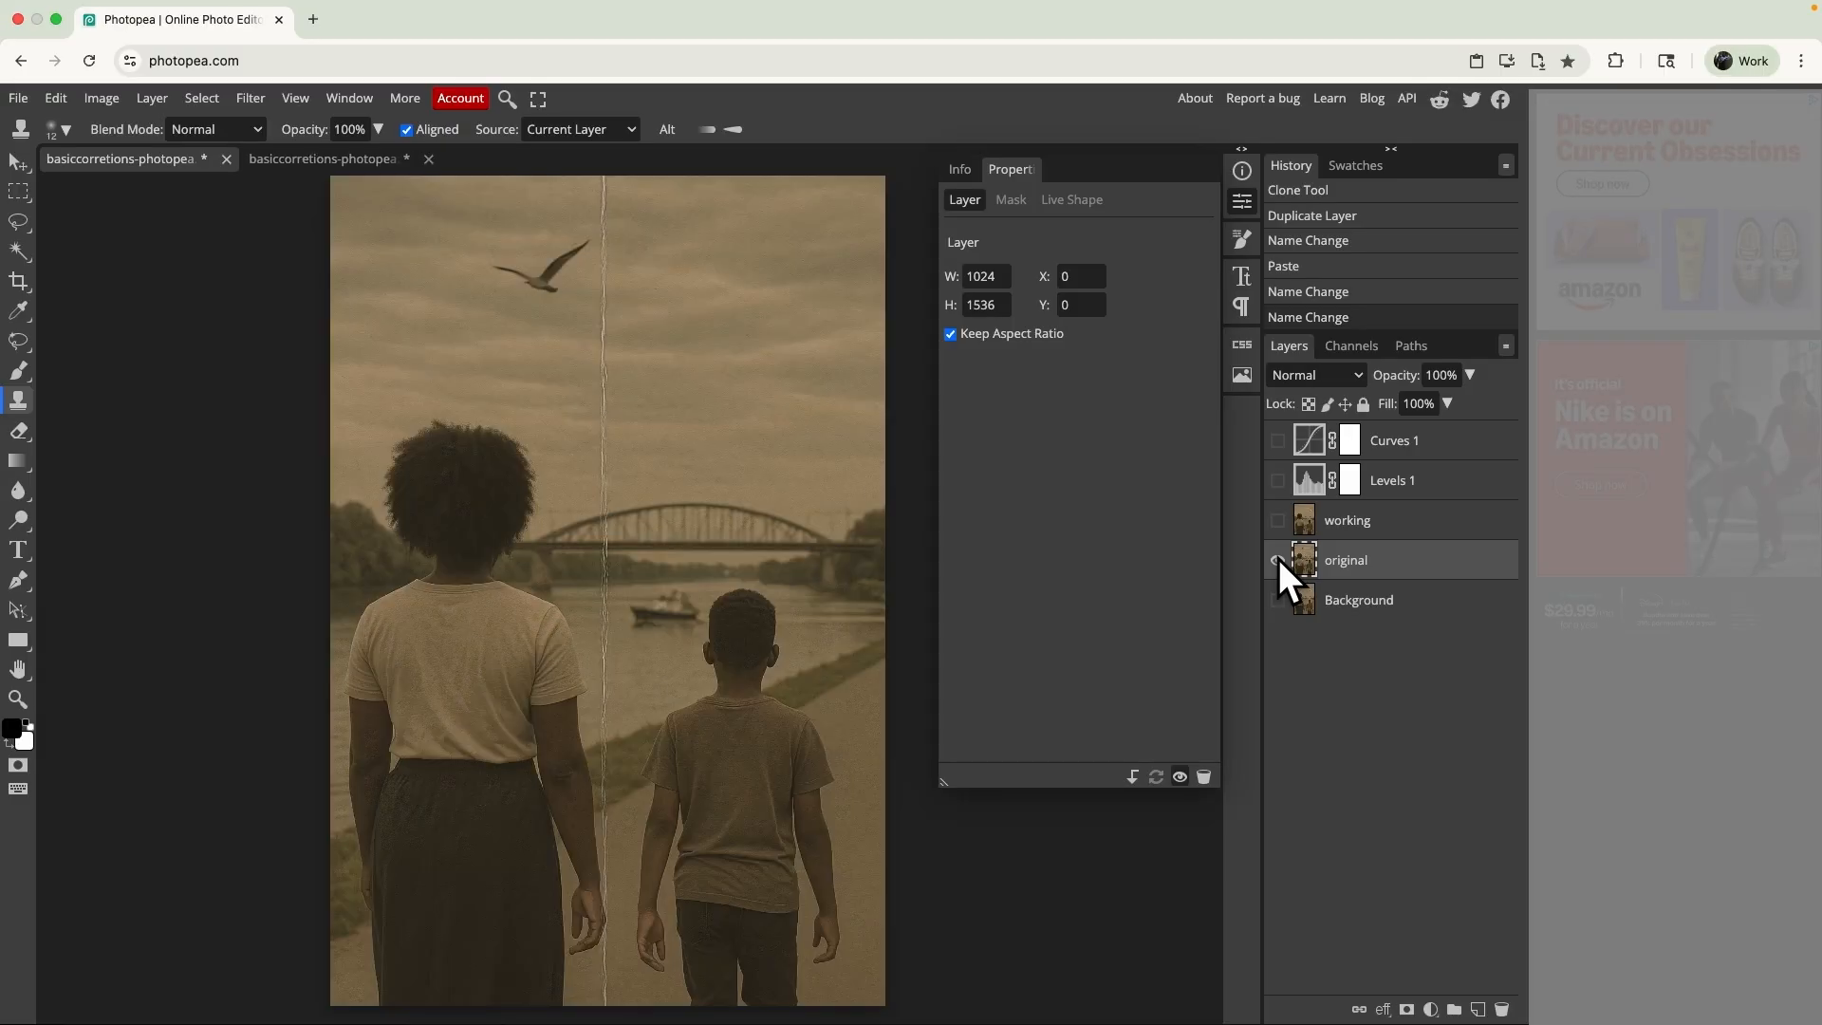
left_click(1279, 560, "alt")
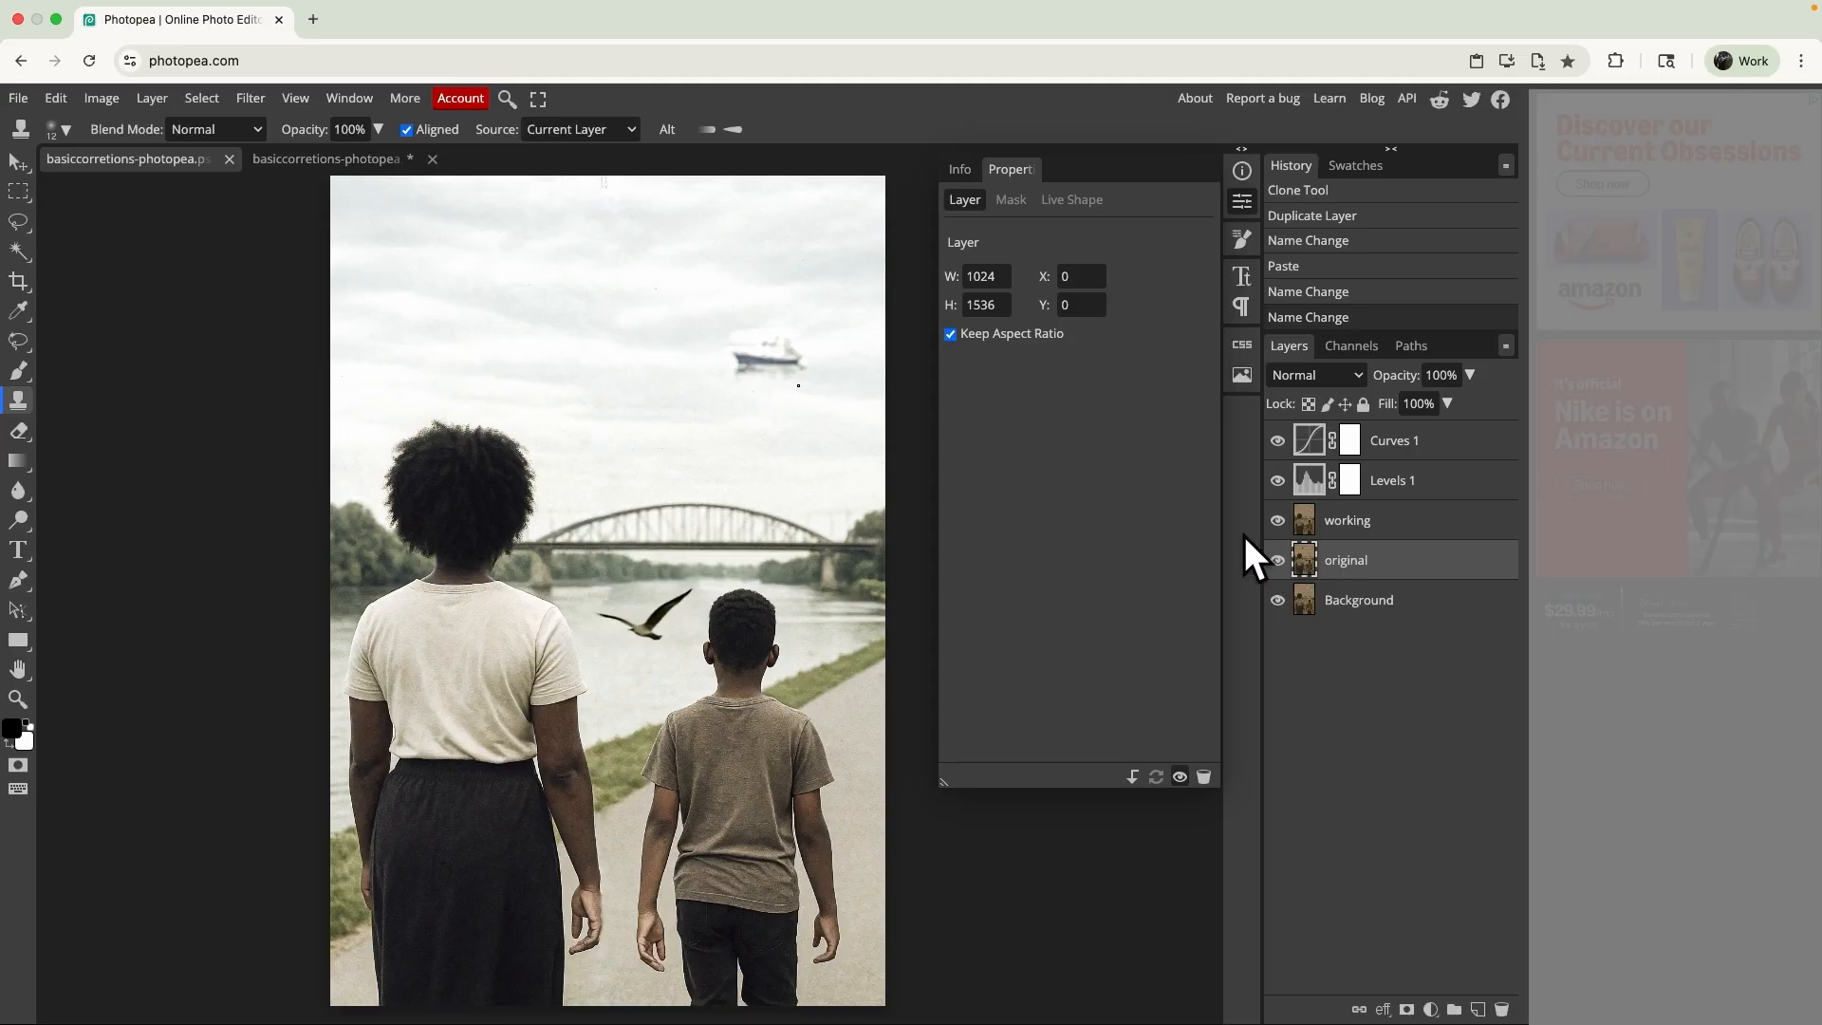
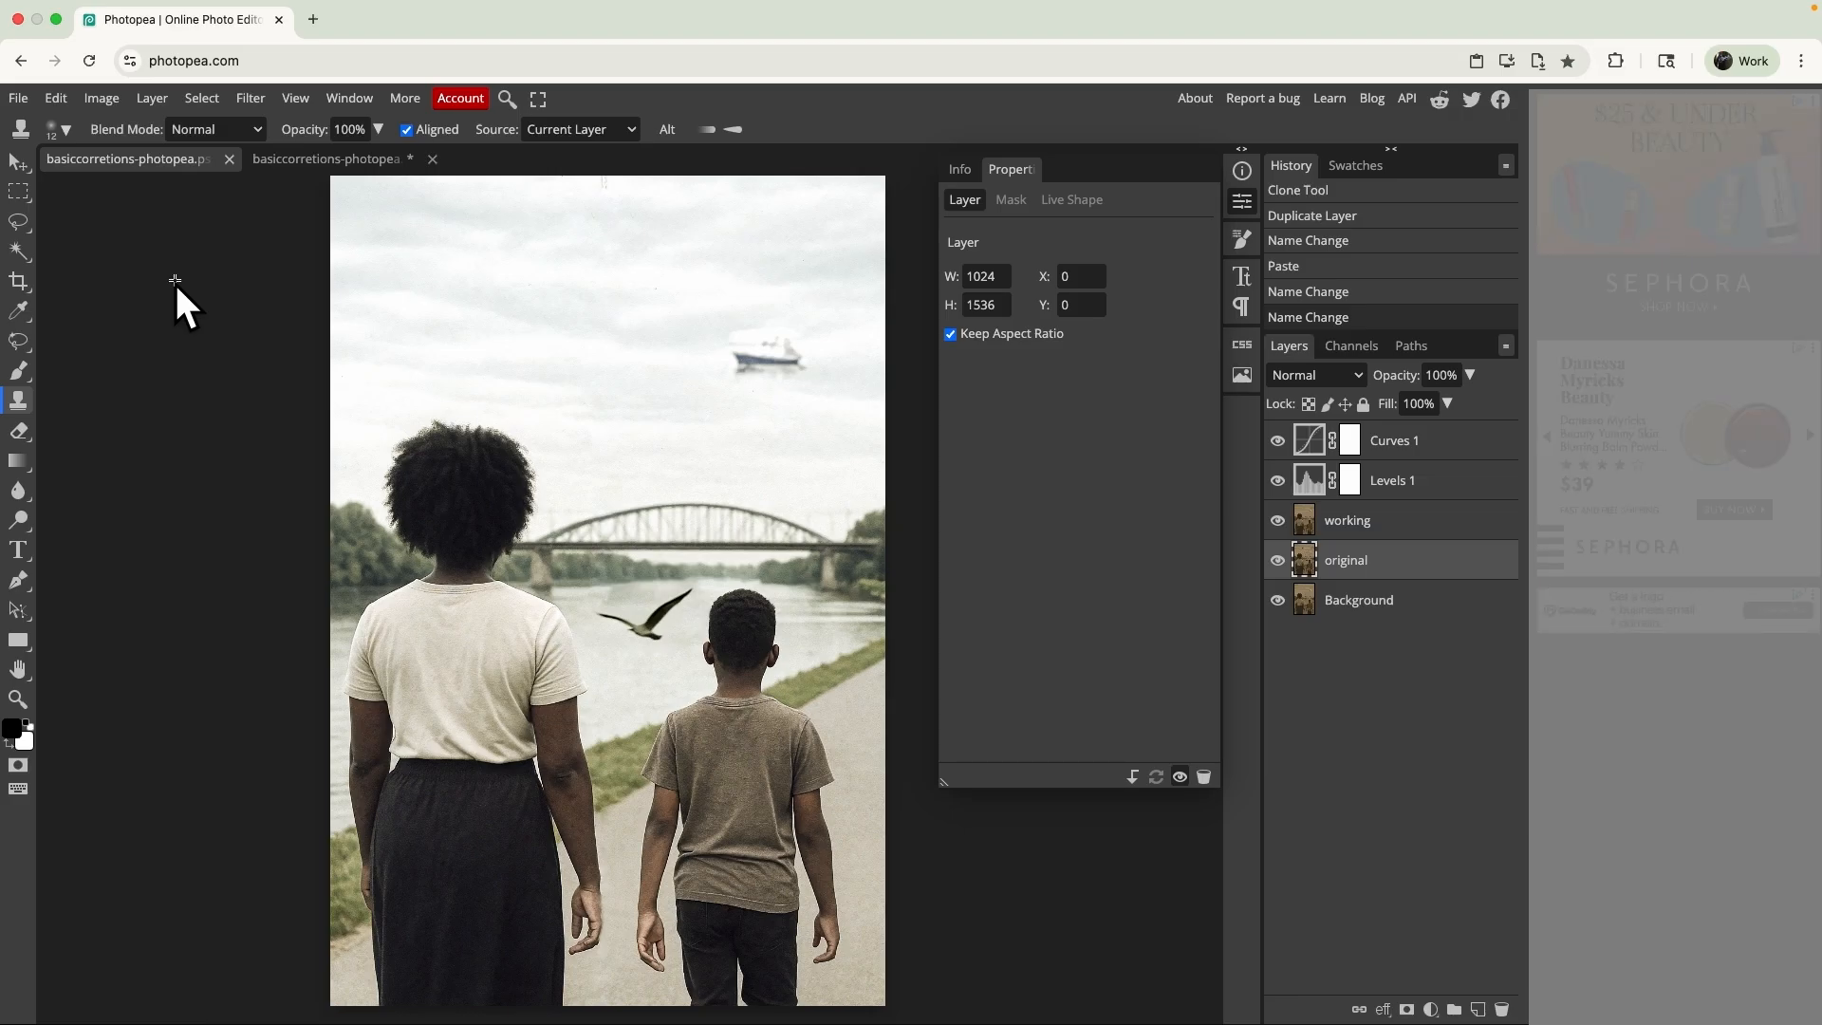
- Start a PDF export of the restored photo at 100% quality with "rasterize all" enabled
left_click(19, 98)
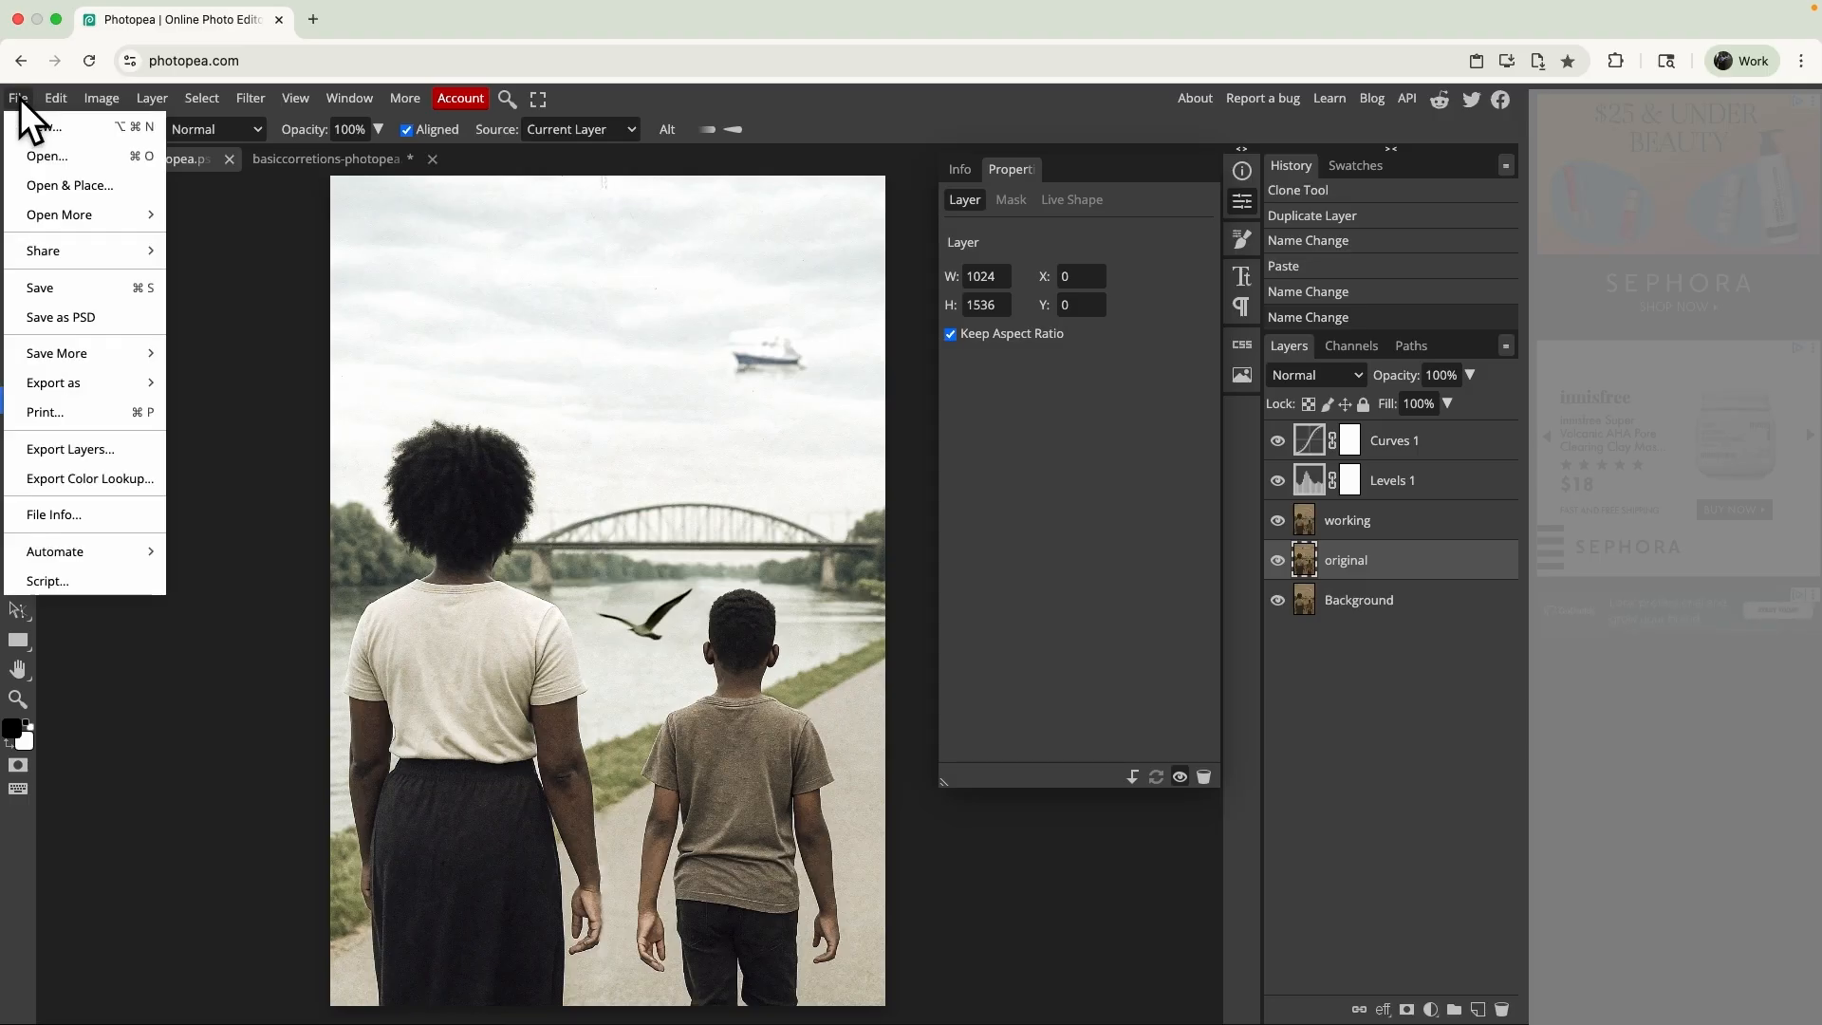
mouse_move(104, 378)
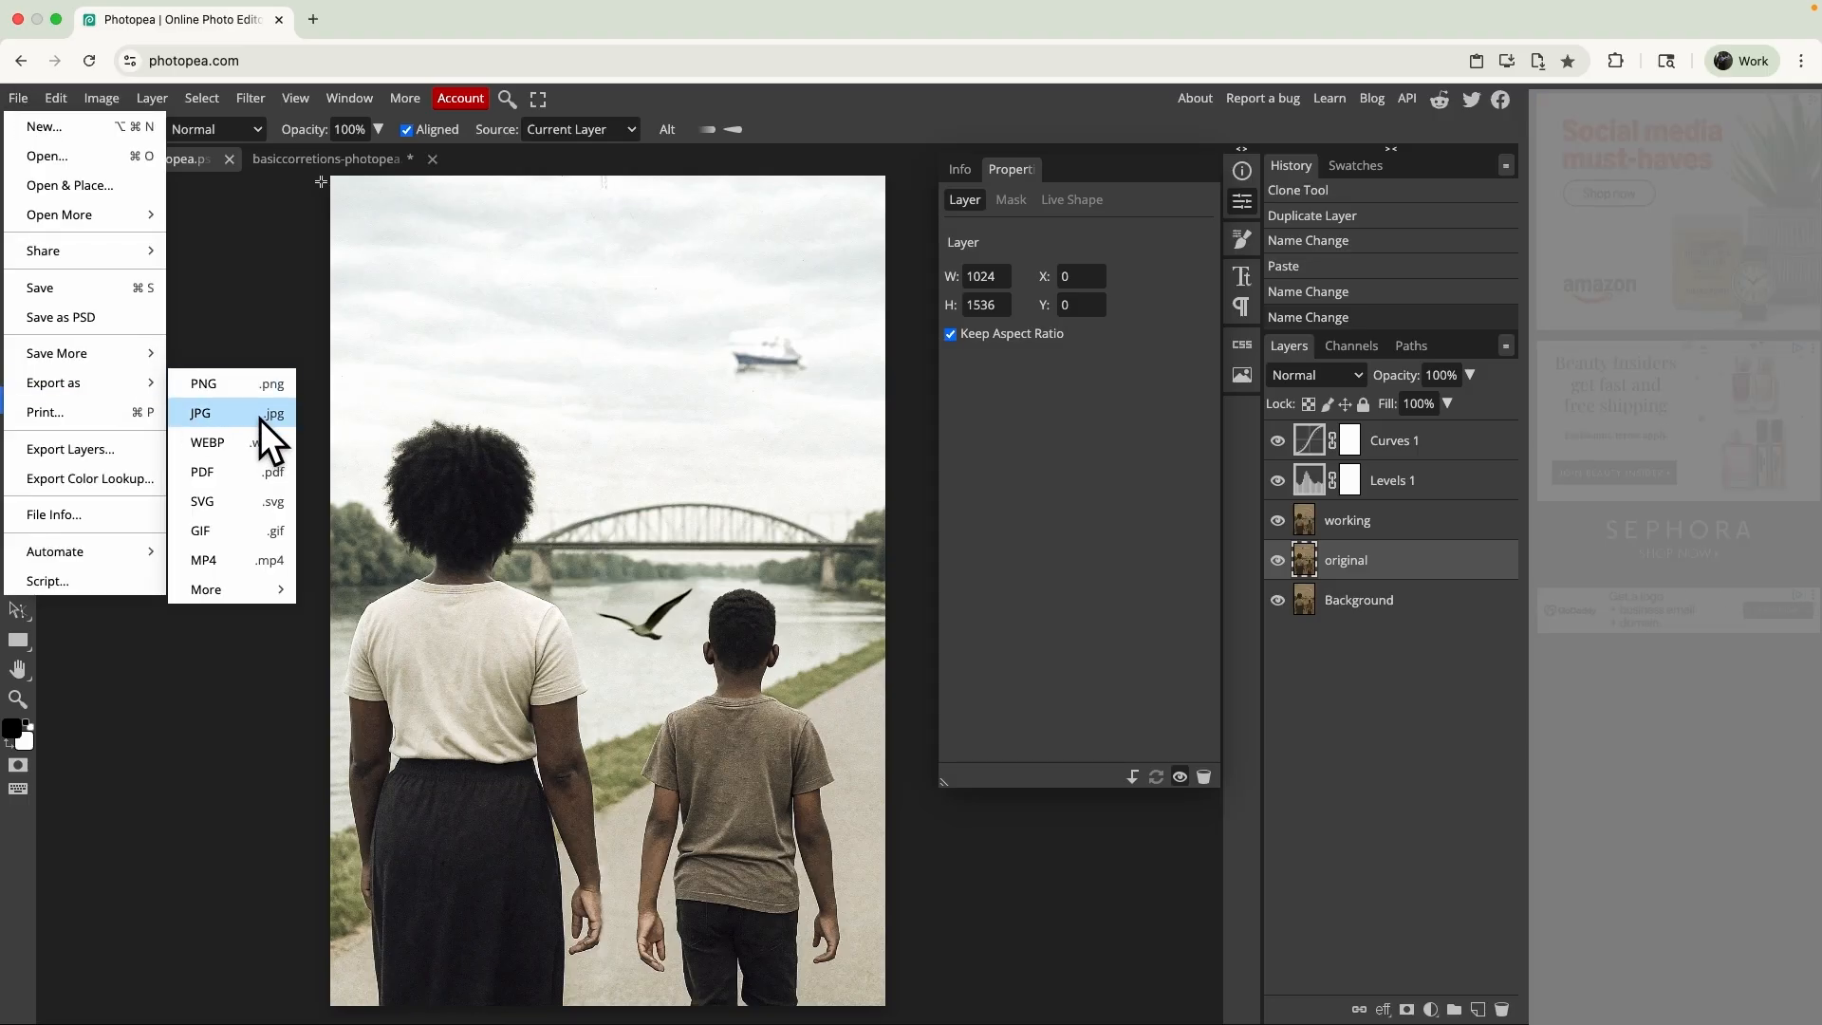
left_click(236, 465)
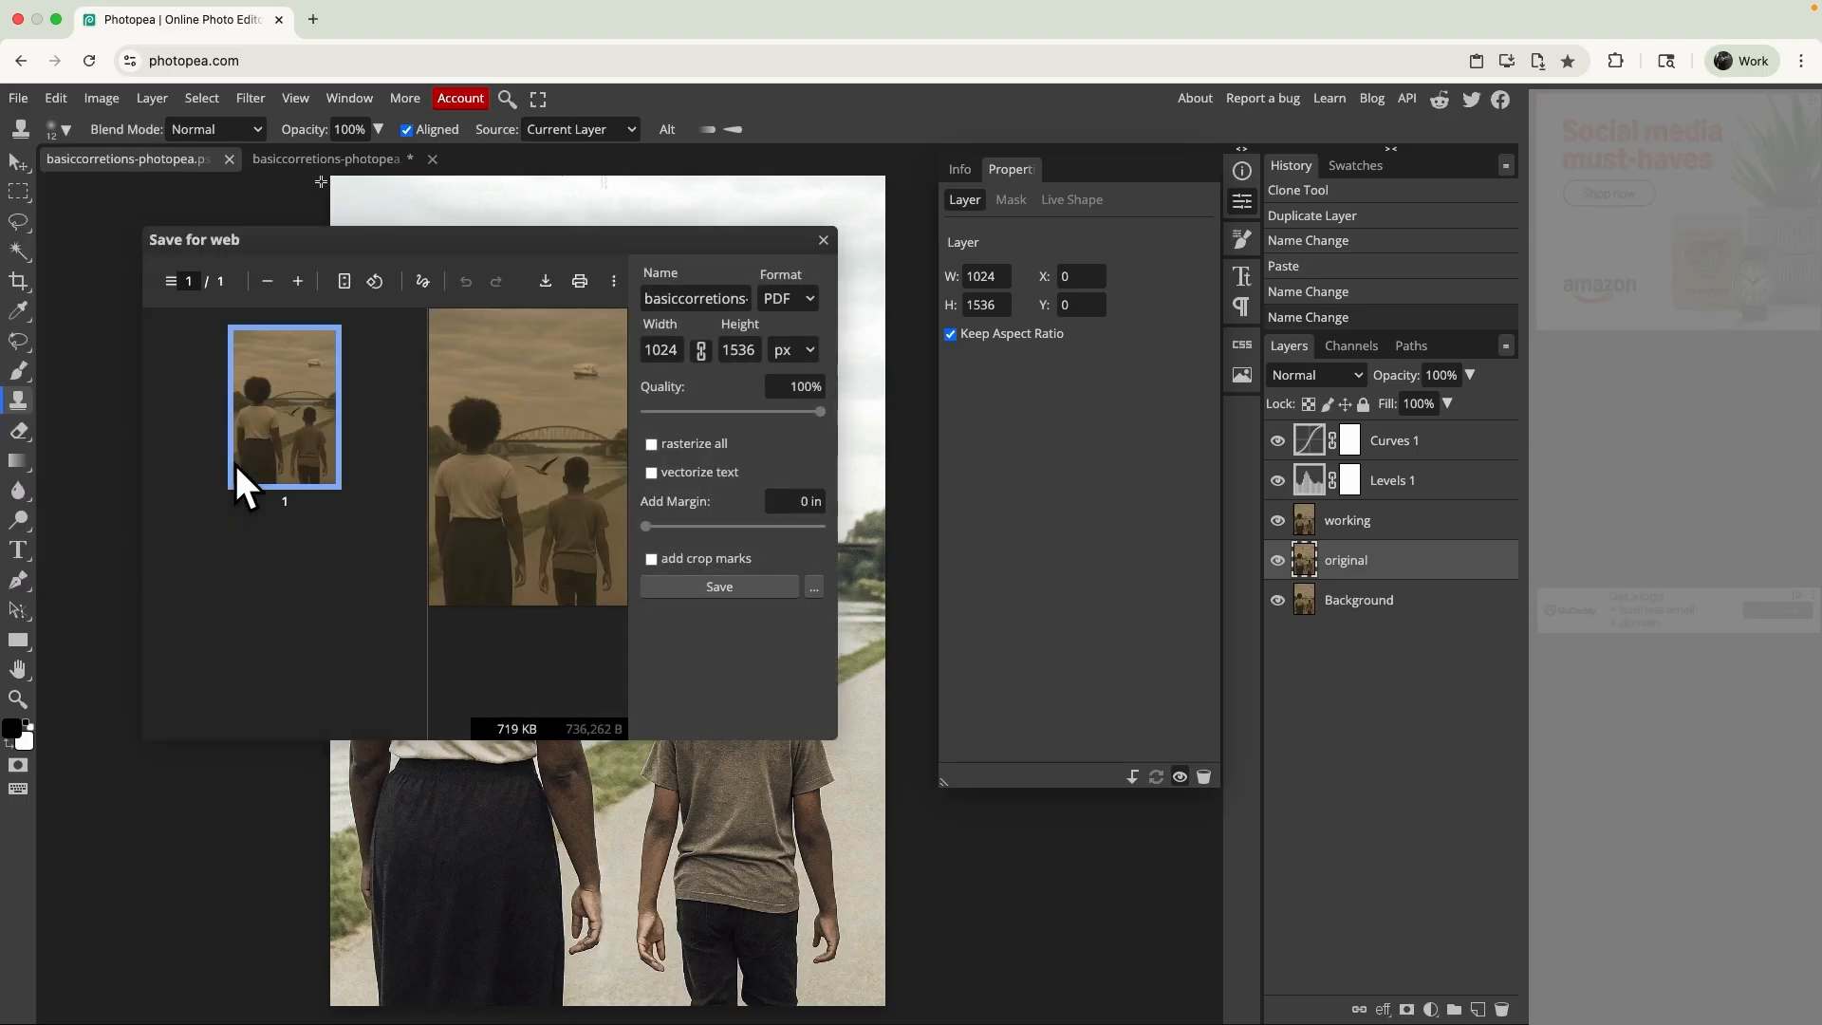
left_click(653, 445)
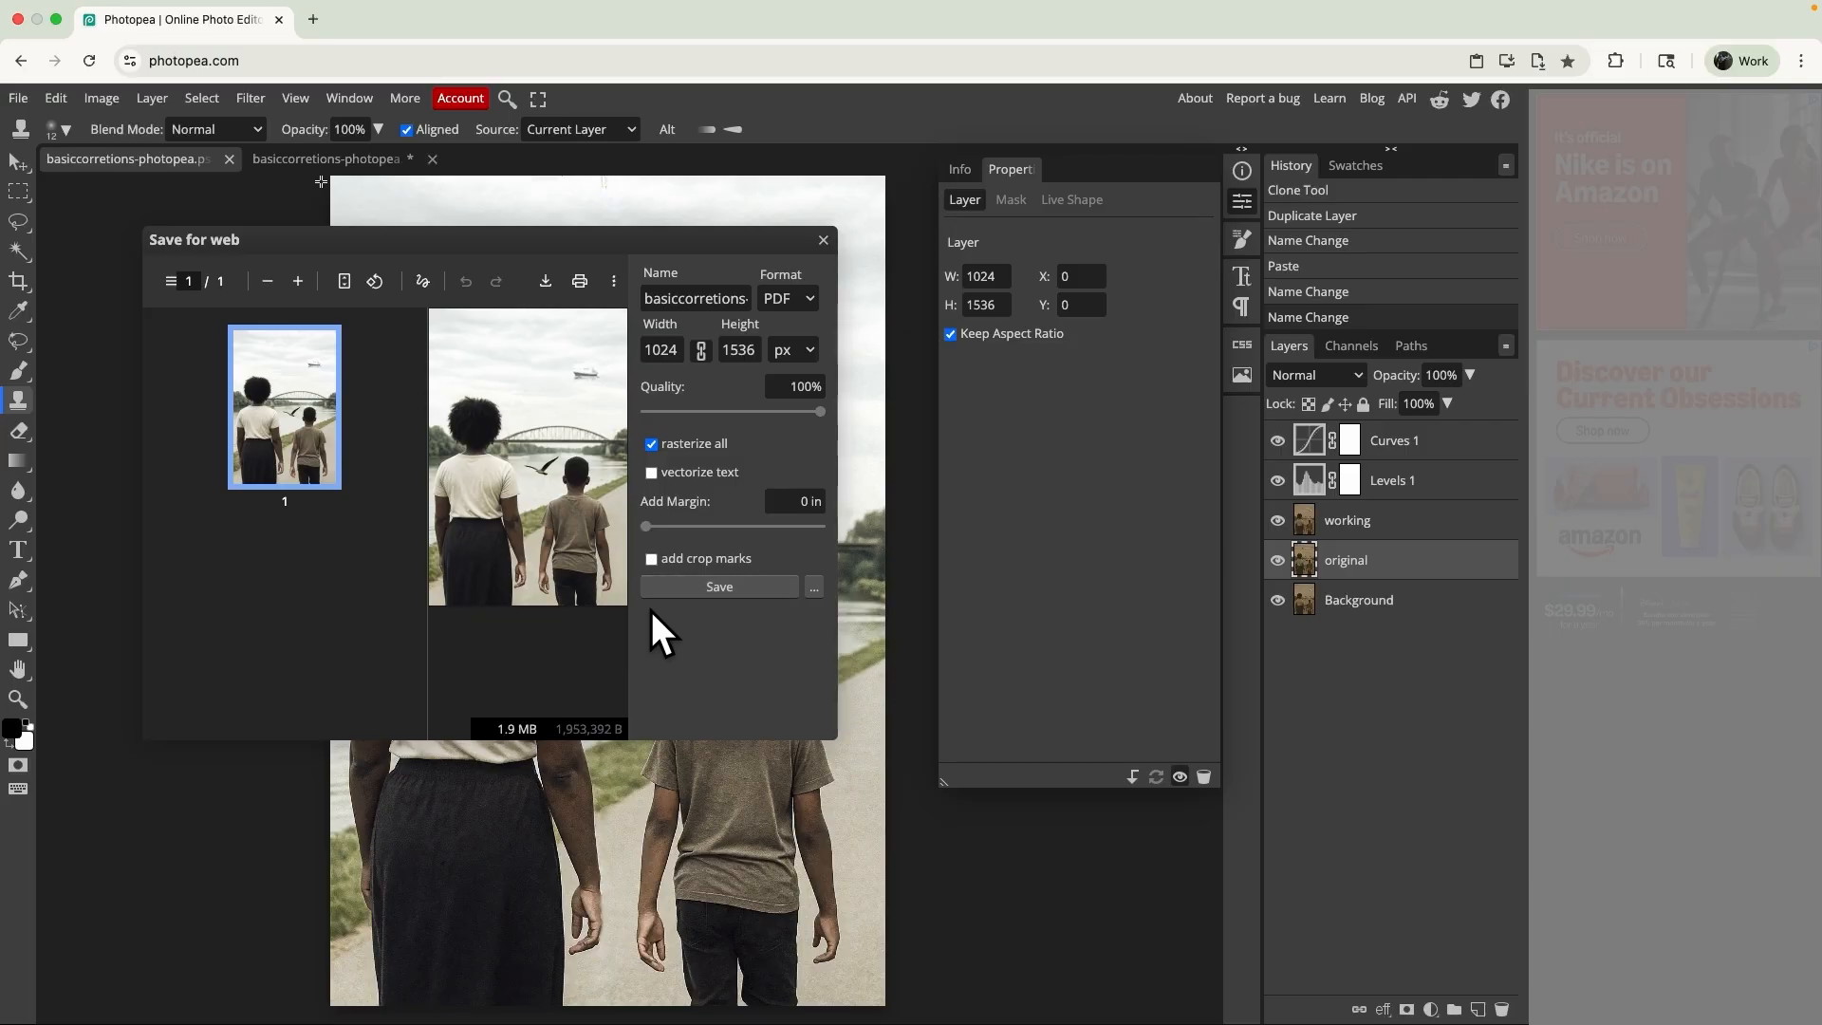
- Add the person's last name and a hyphen before the PDF's existing file name, keeping the rest, and save the PDF
triple_click(654, 298)
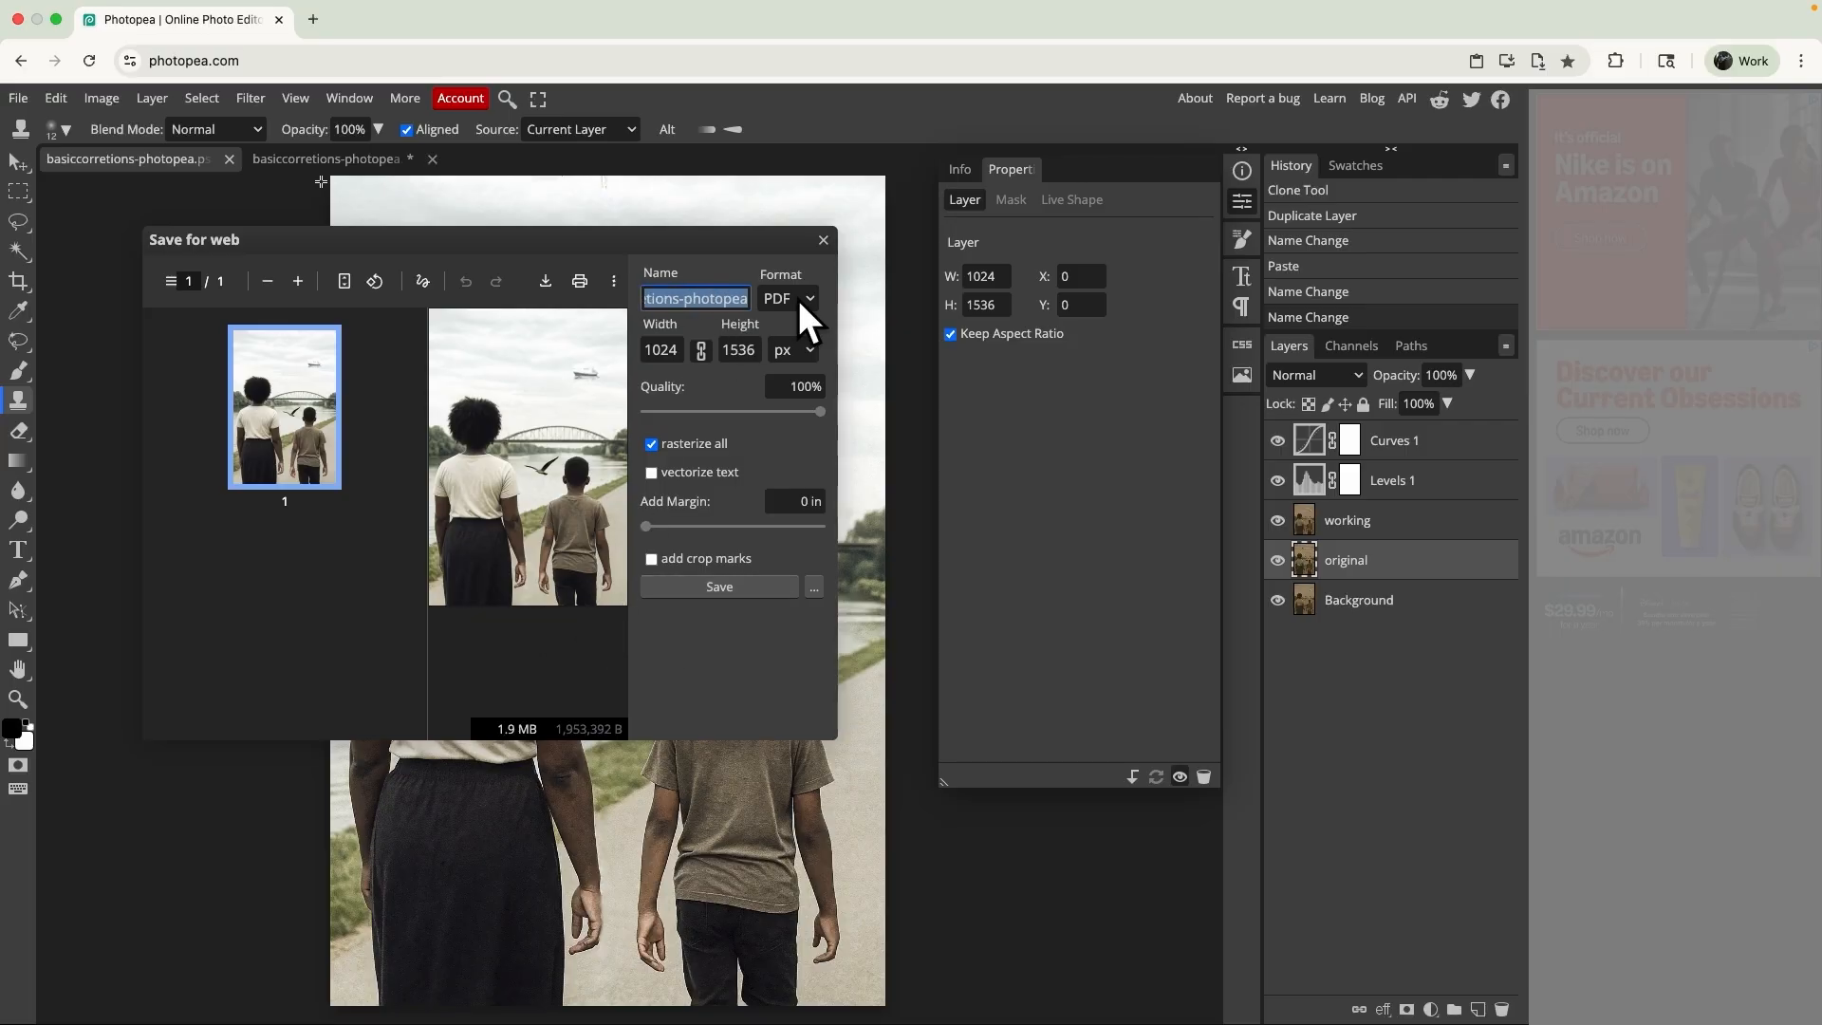
left_click(678, 302)
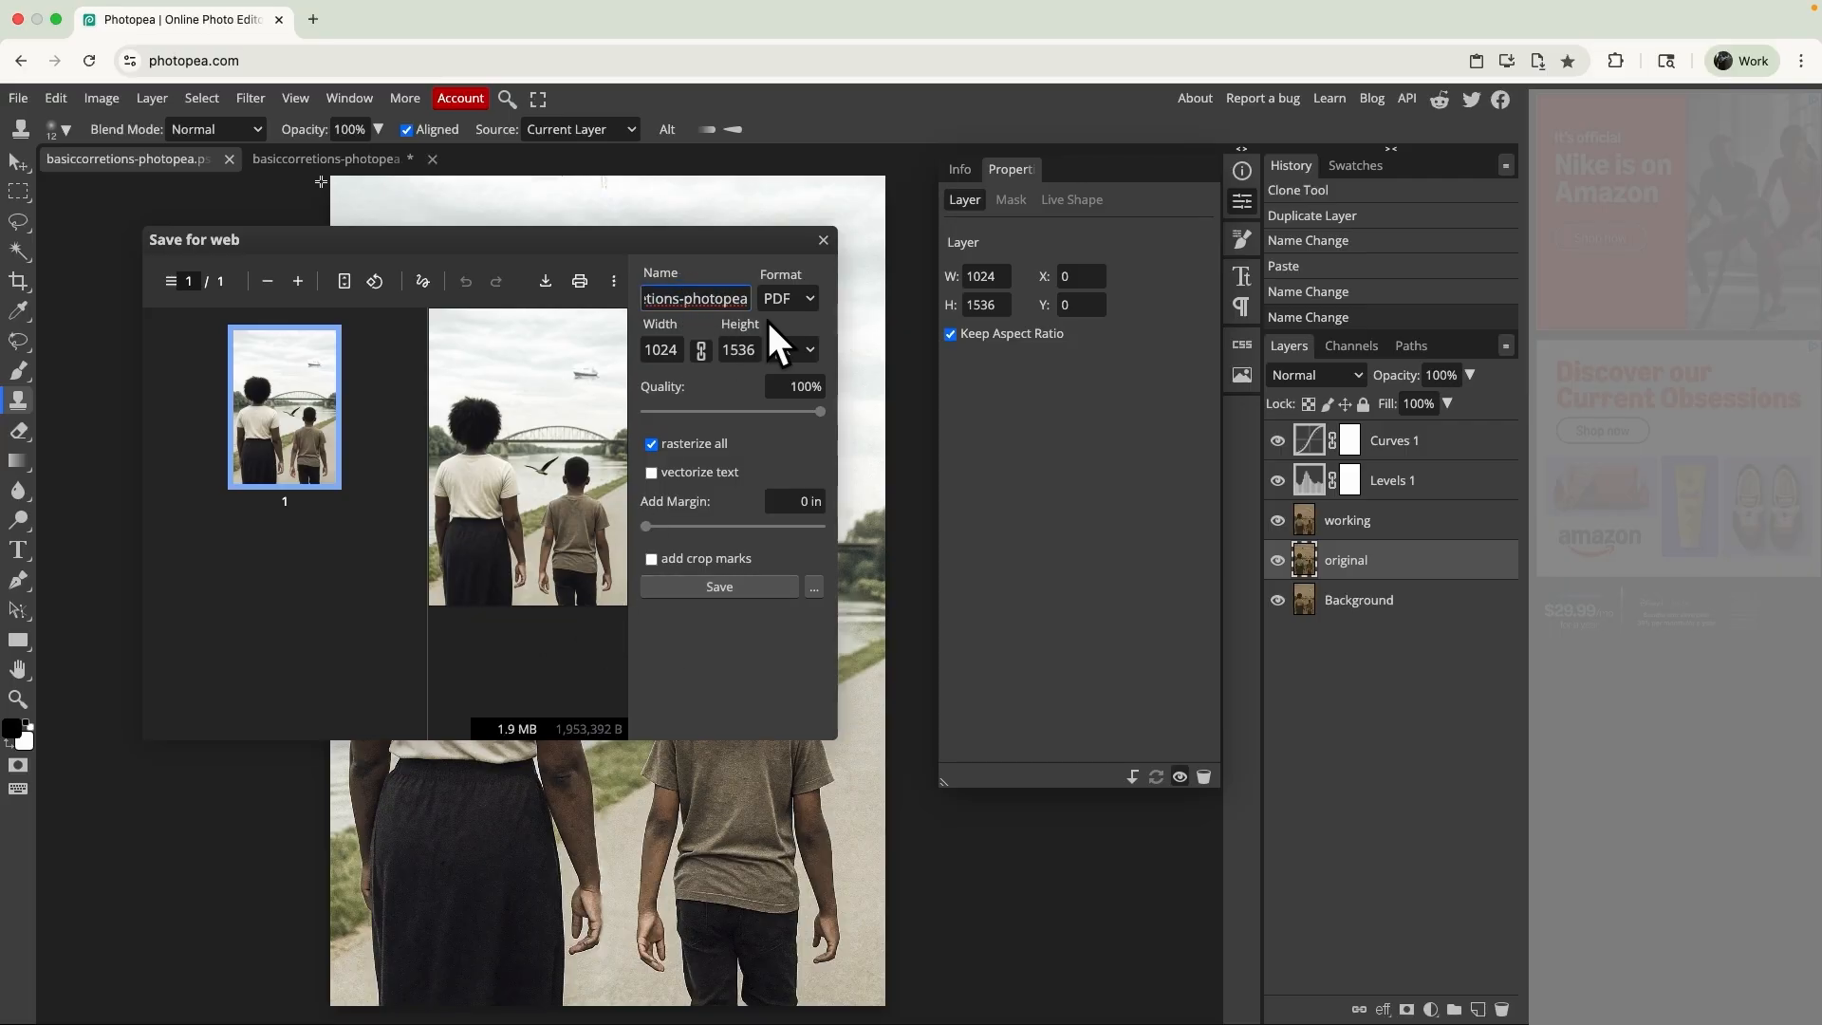
key("Up")
type("parker-")
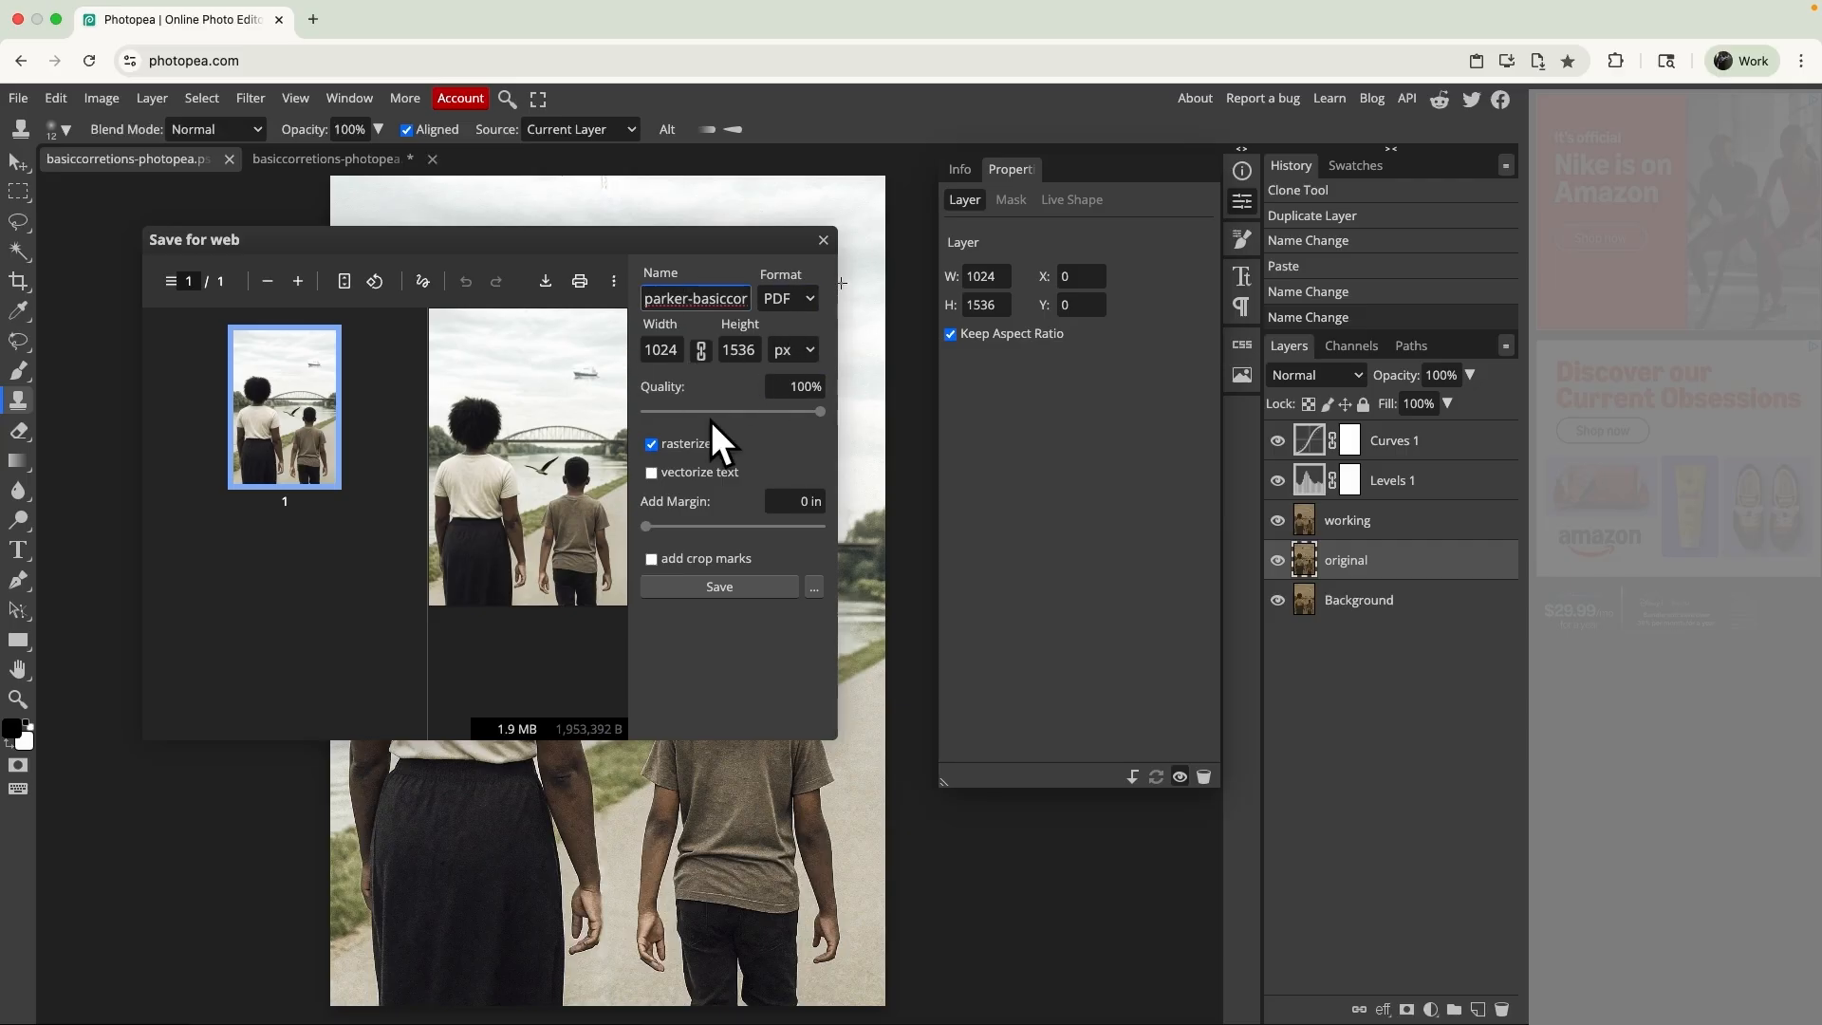
left_click(679, 586)
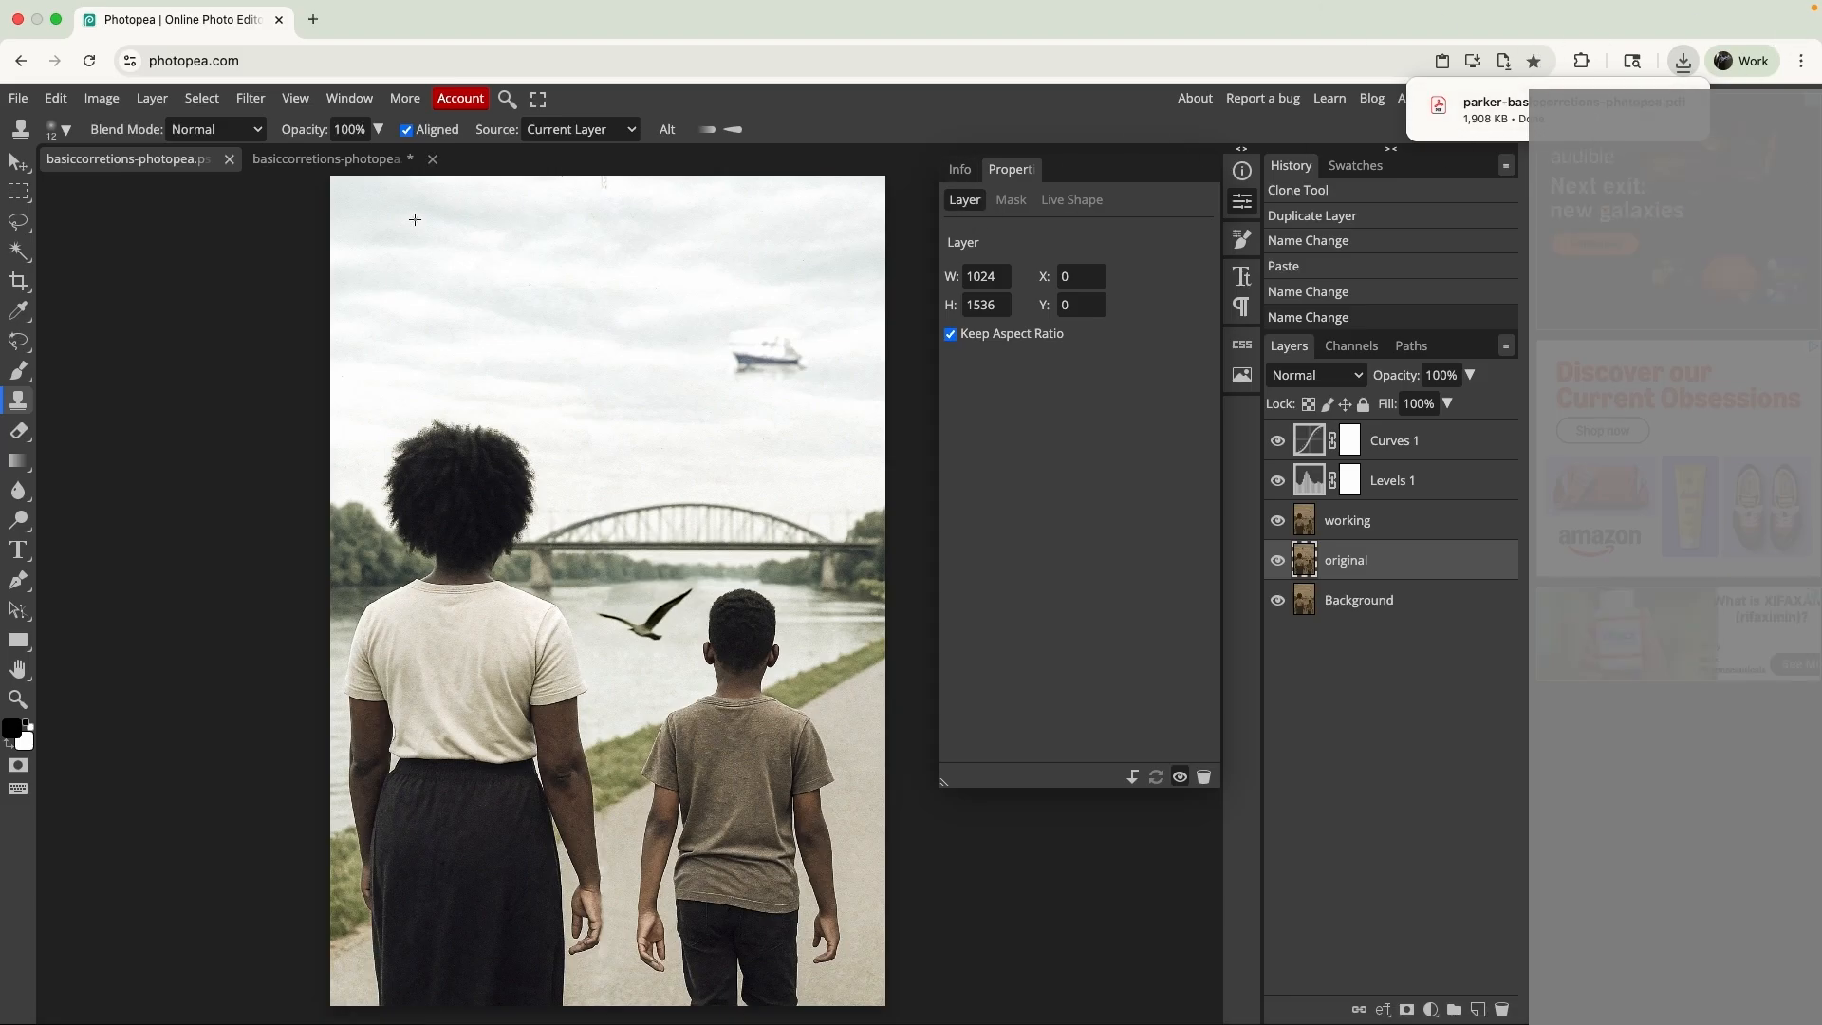
- Start a JPG export of the restored photo and fit the whole image in the export preview
left_click(13, 98)
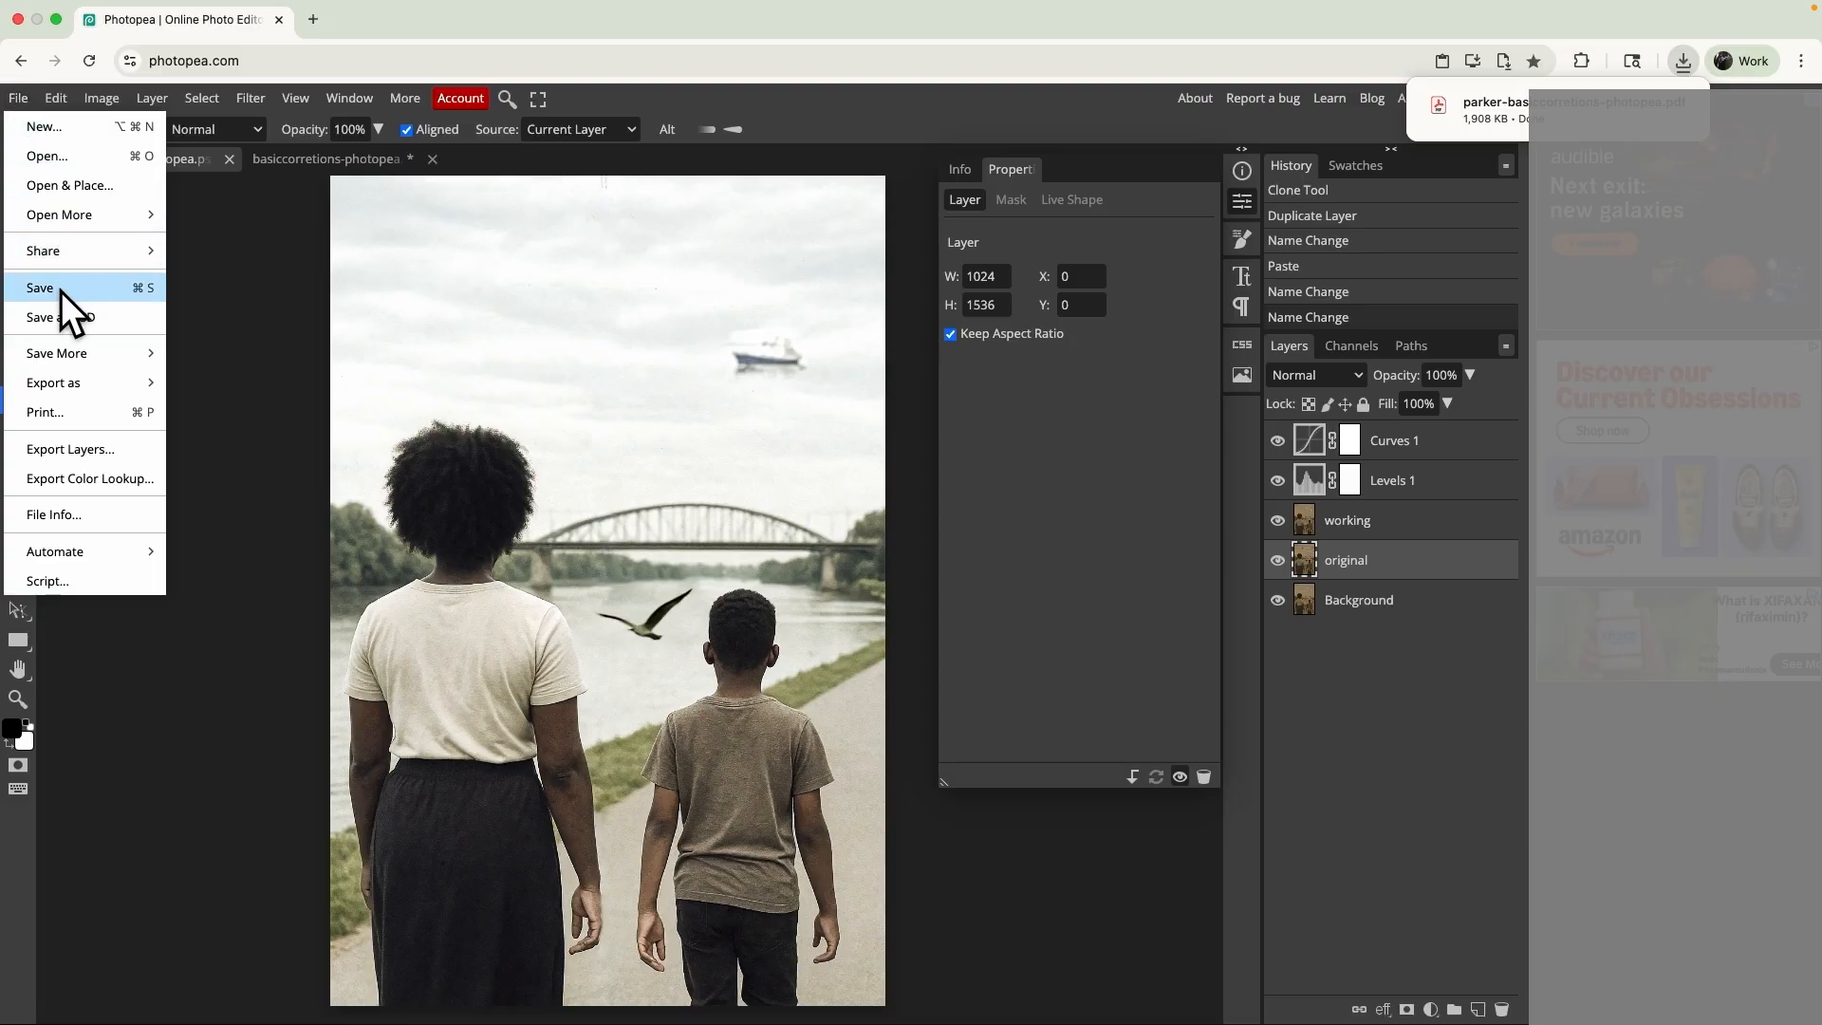
mouse_move(52, 387)
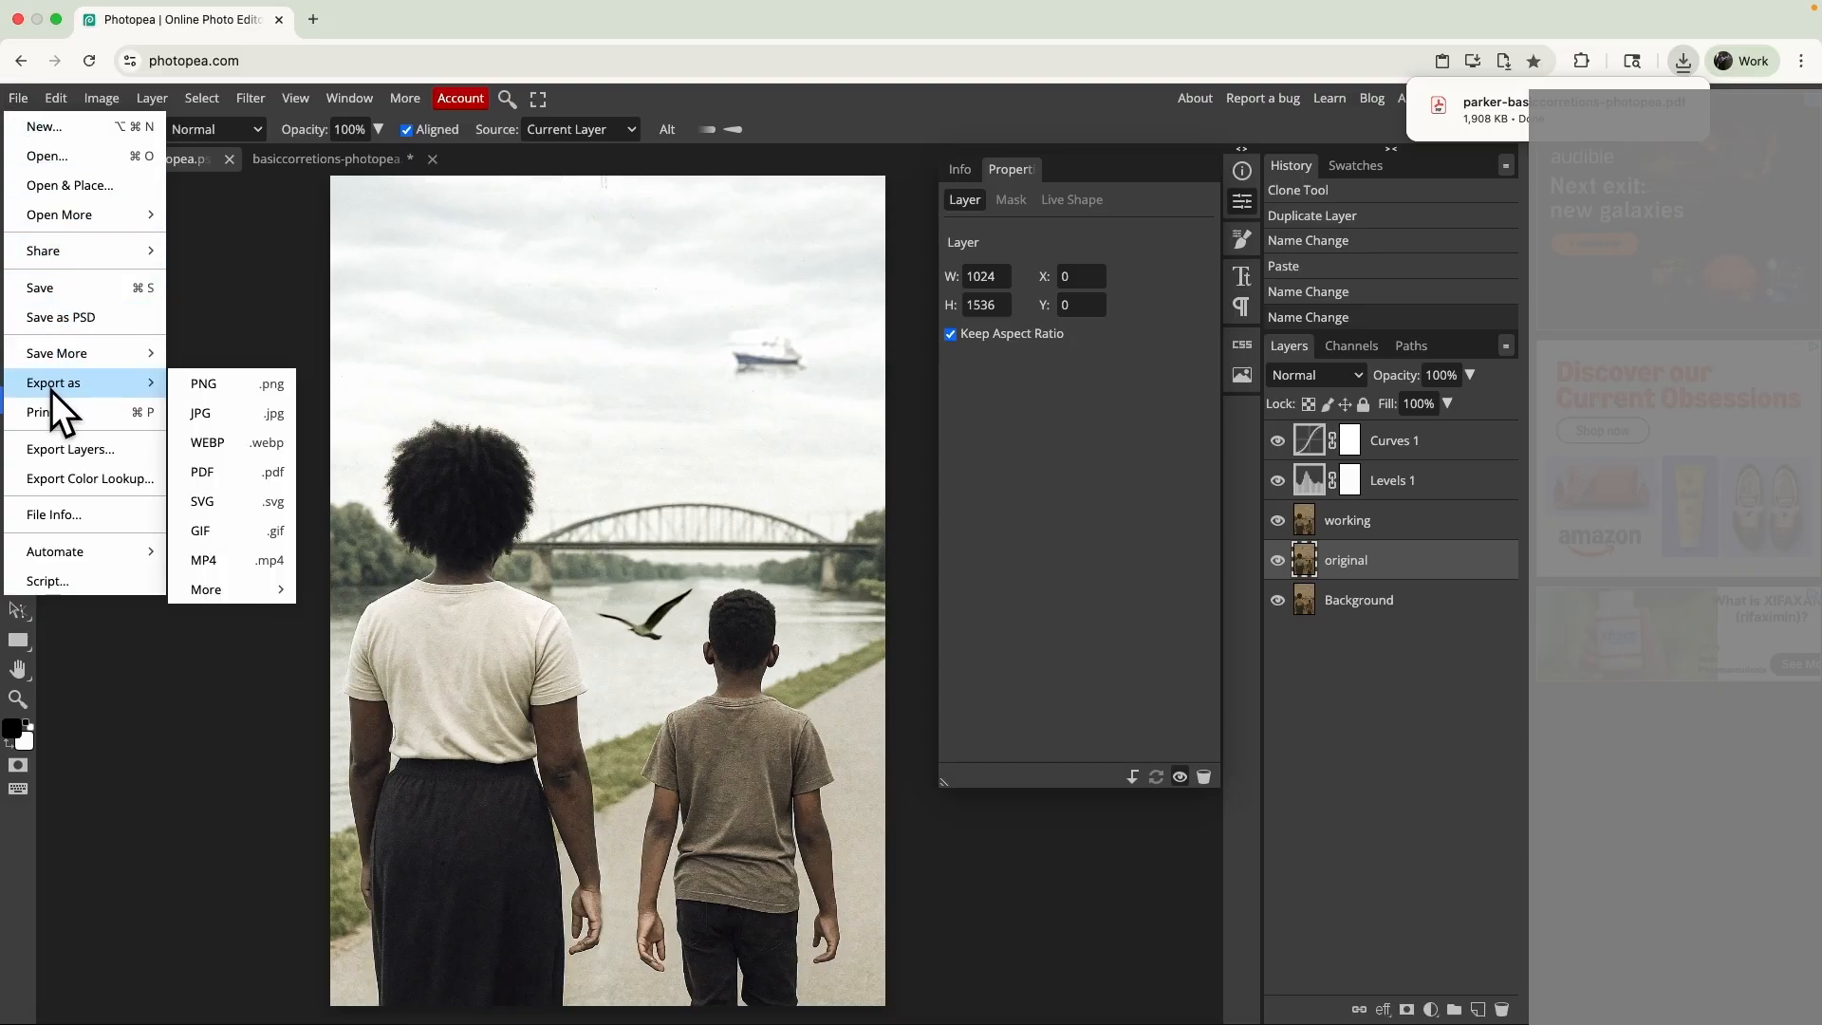
left_click(205, 412)
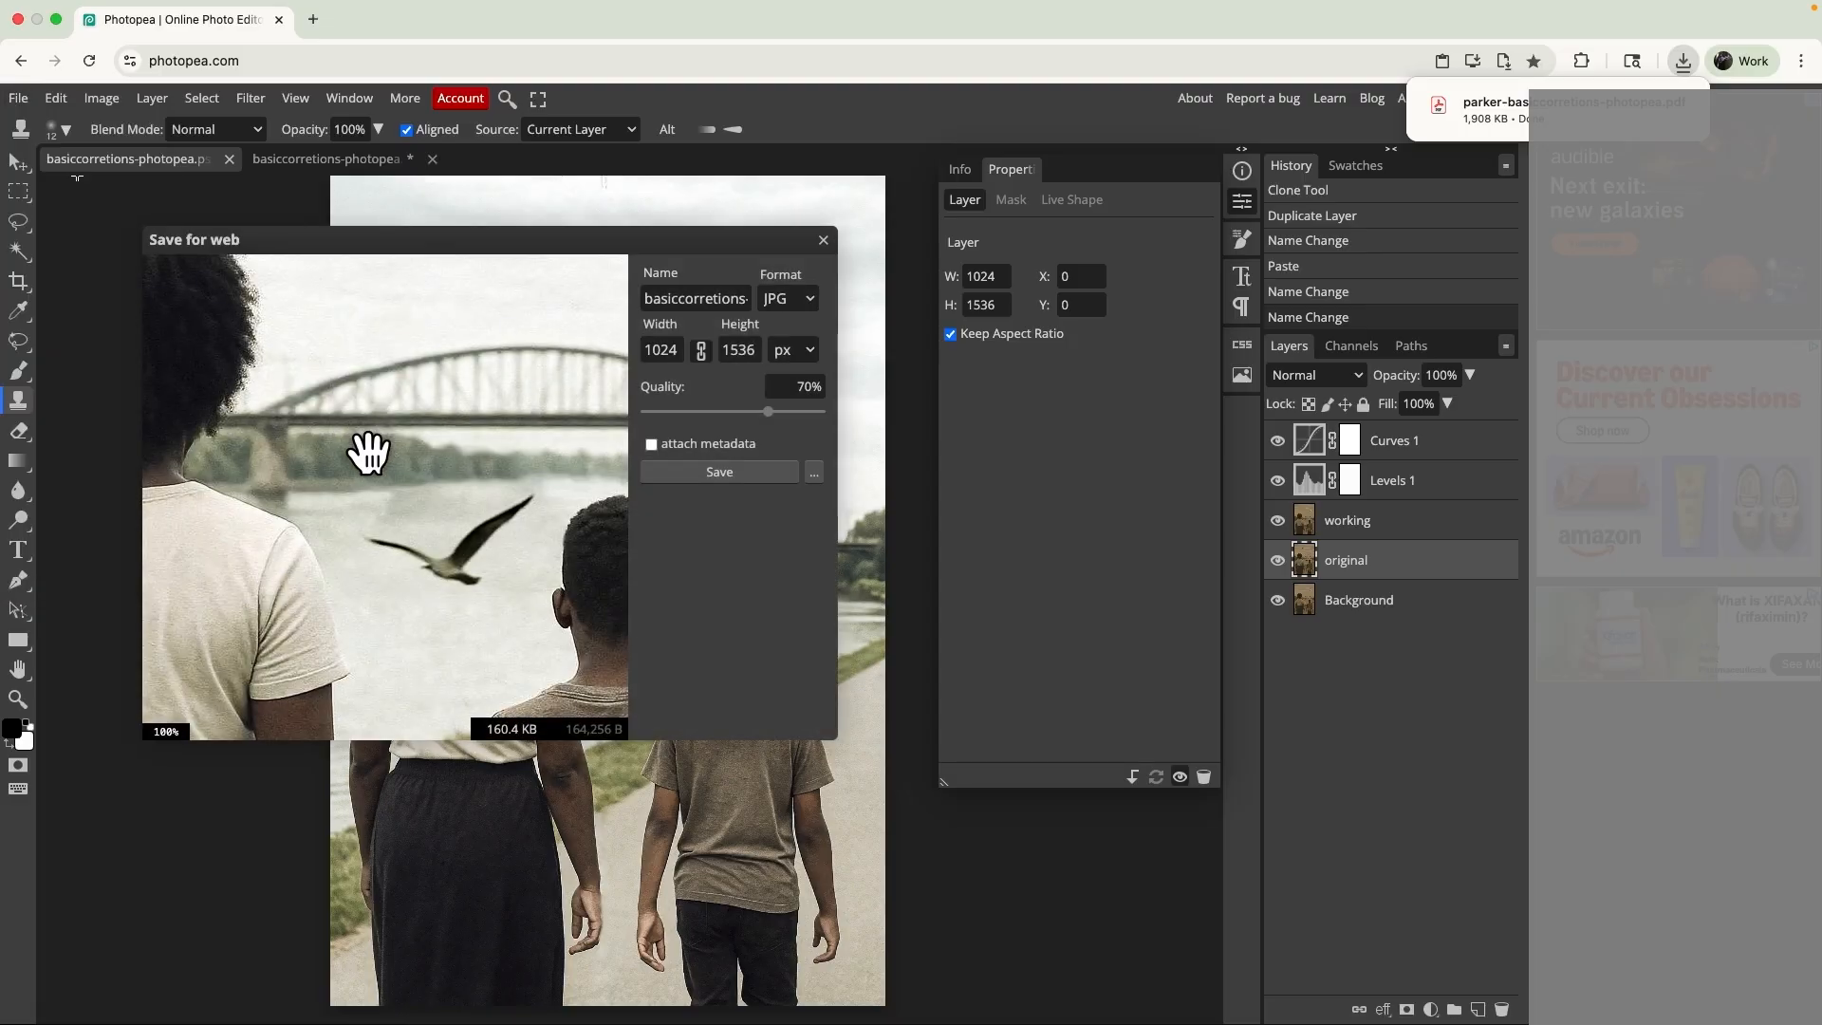
scroll(367, 448, "down", 2)
scroll(338, 387, "up", 3)
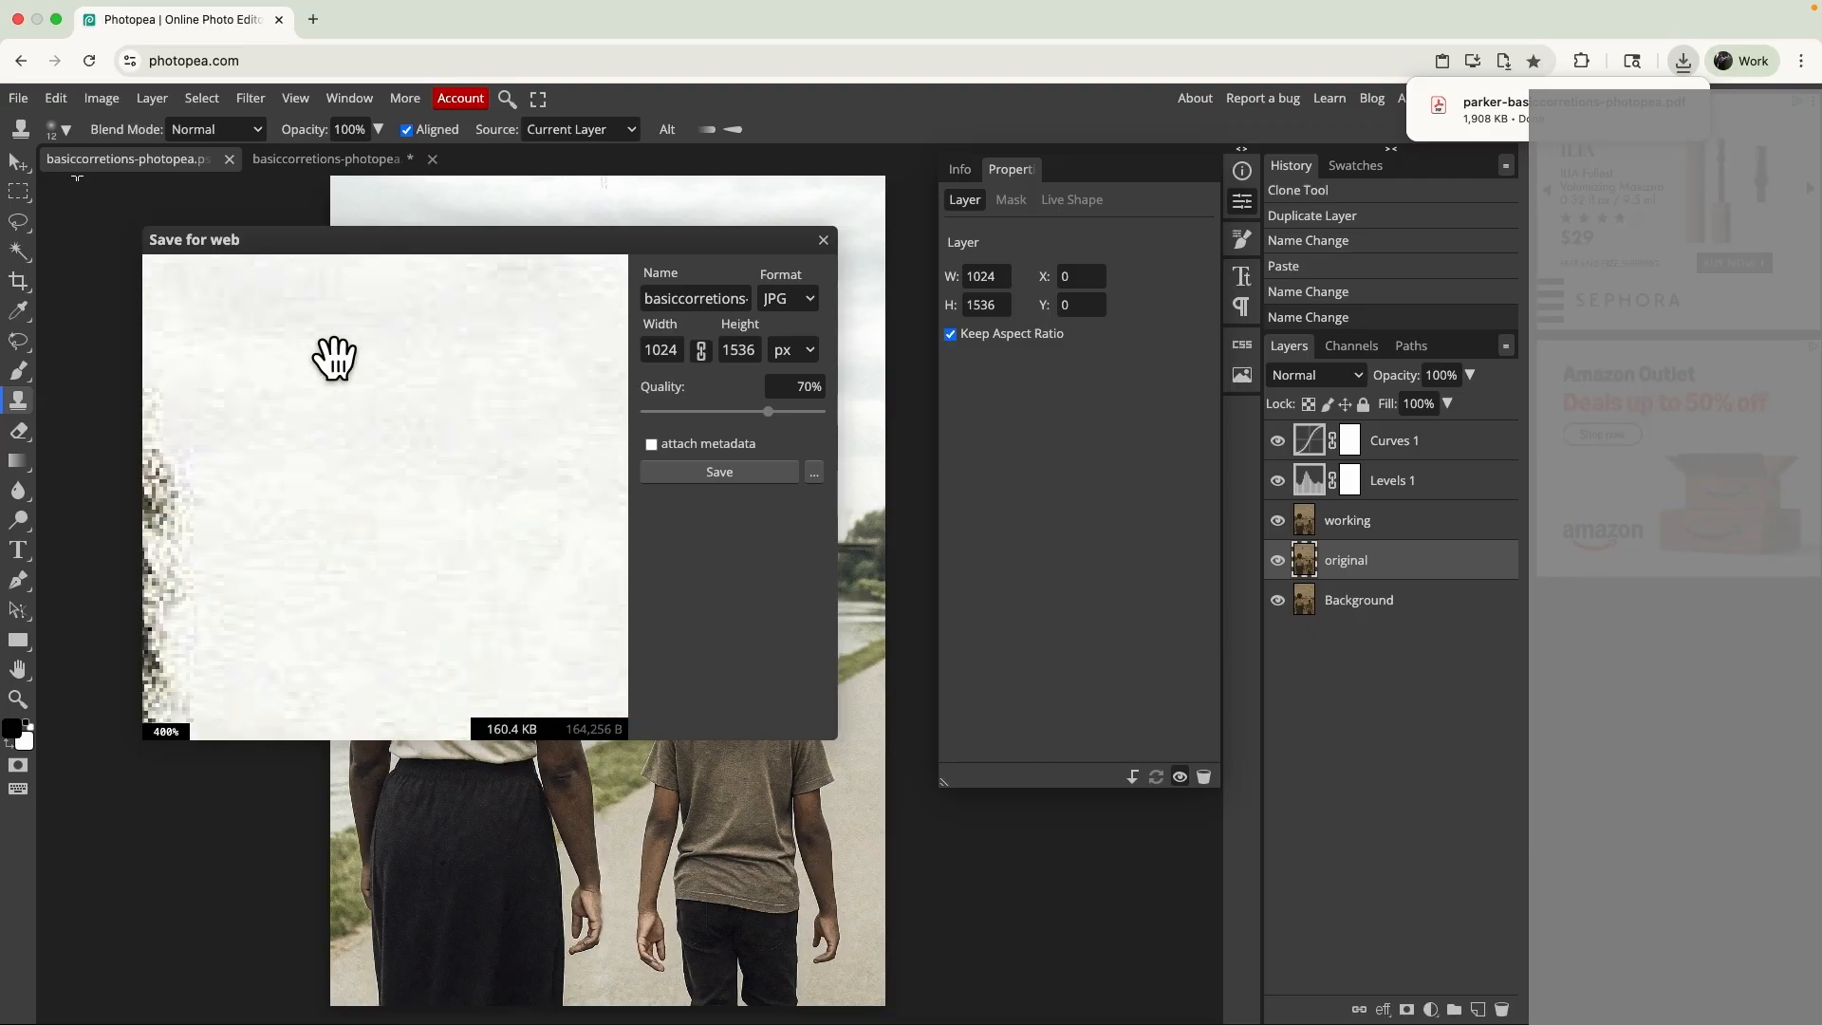
scroll(334, 358, "down", 4)
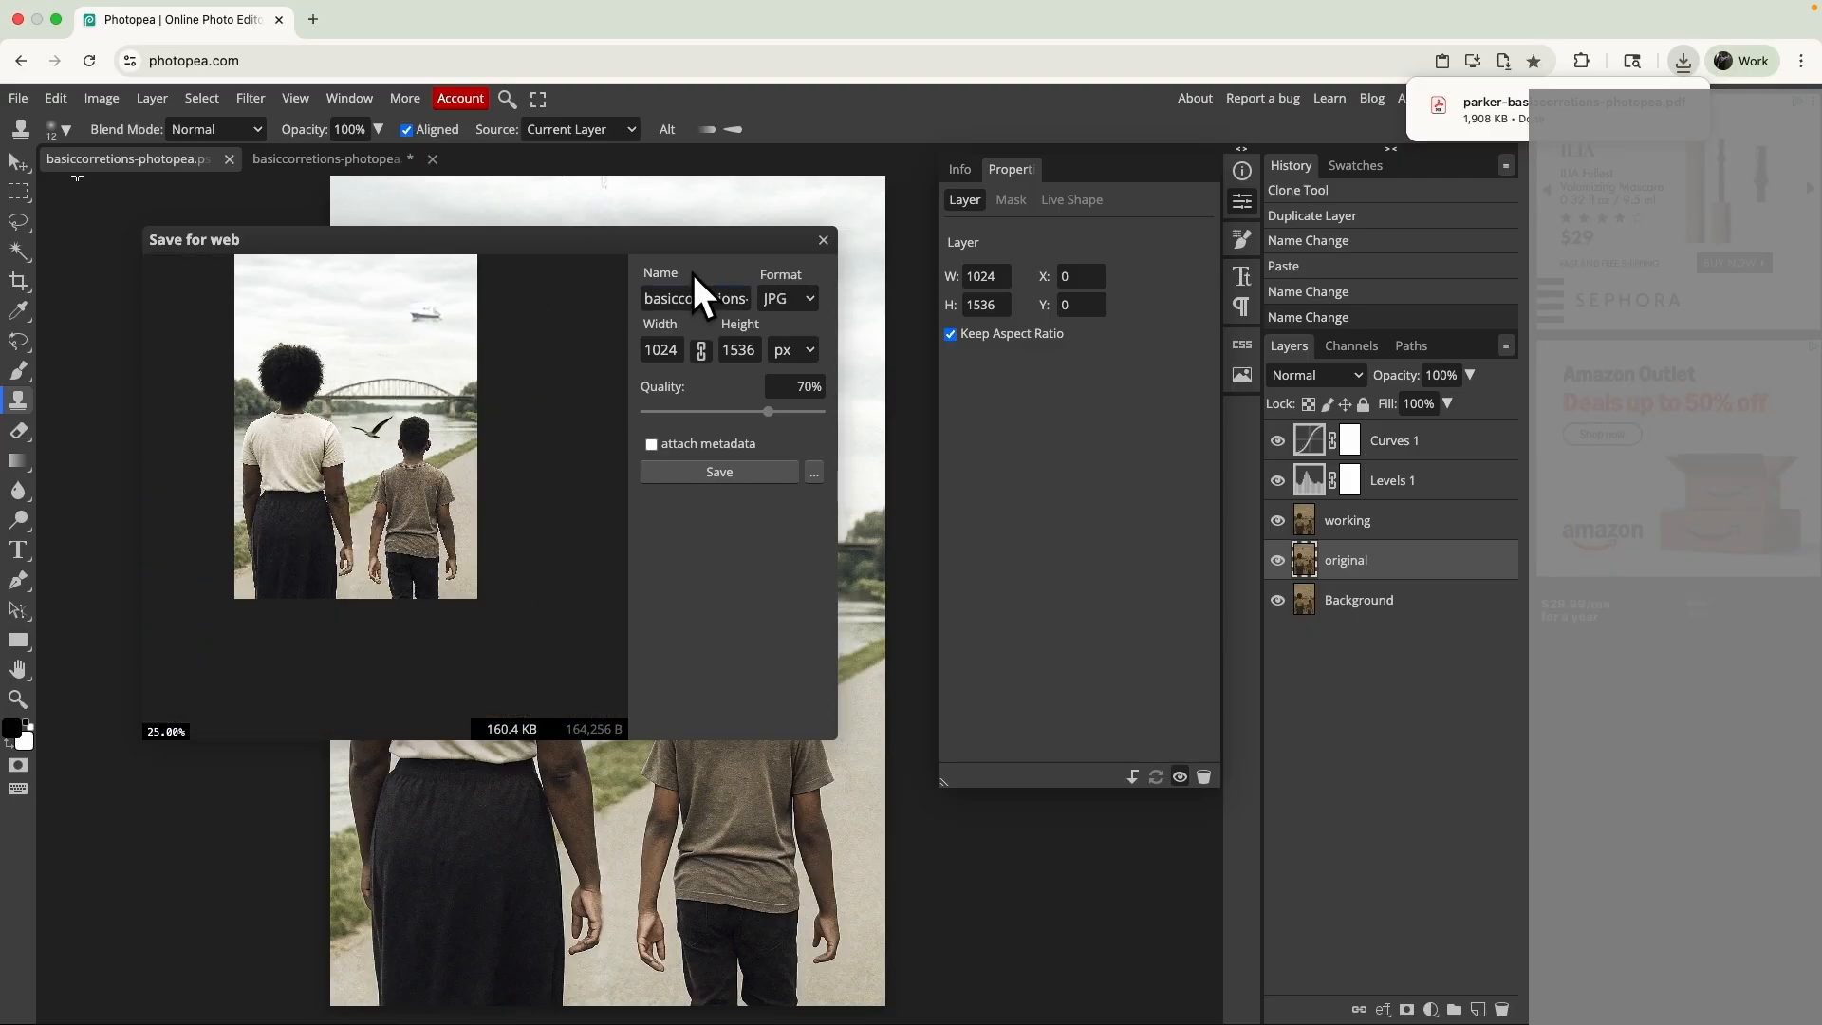
- Prefix the JPG's file name with the person's last name and a hyphen, set the quality to 100%, and save it
left_click(646, 298)
type("parker-")
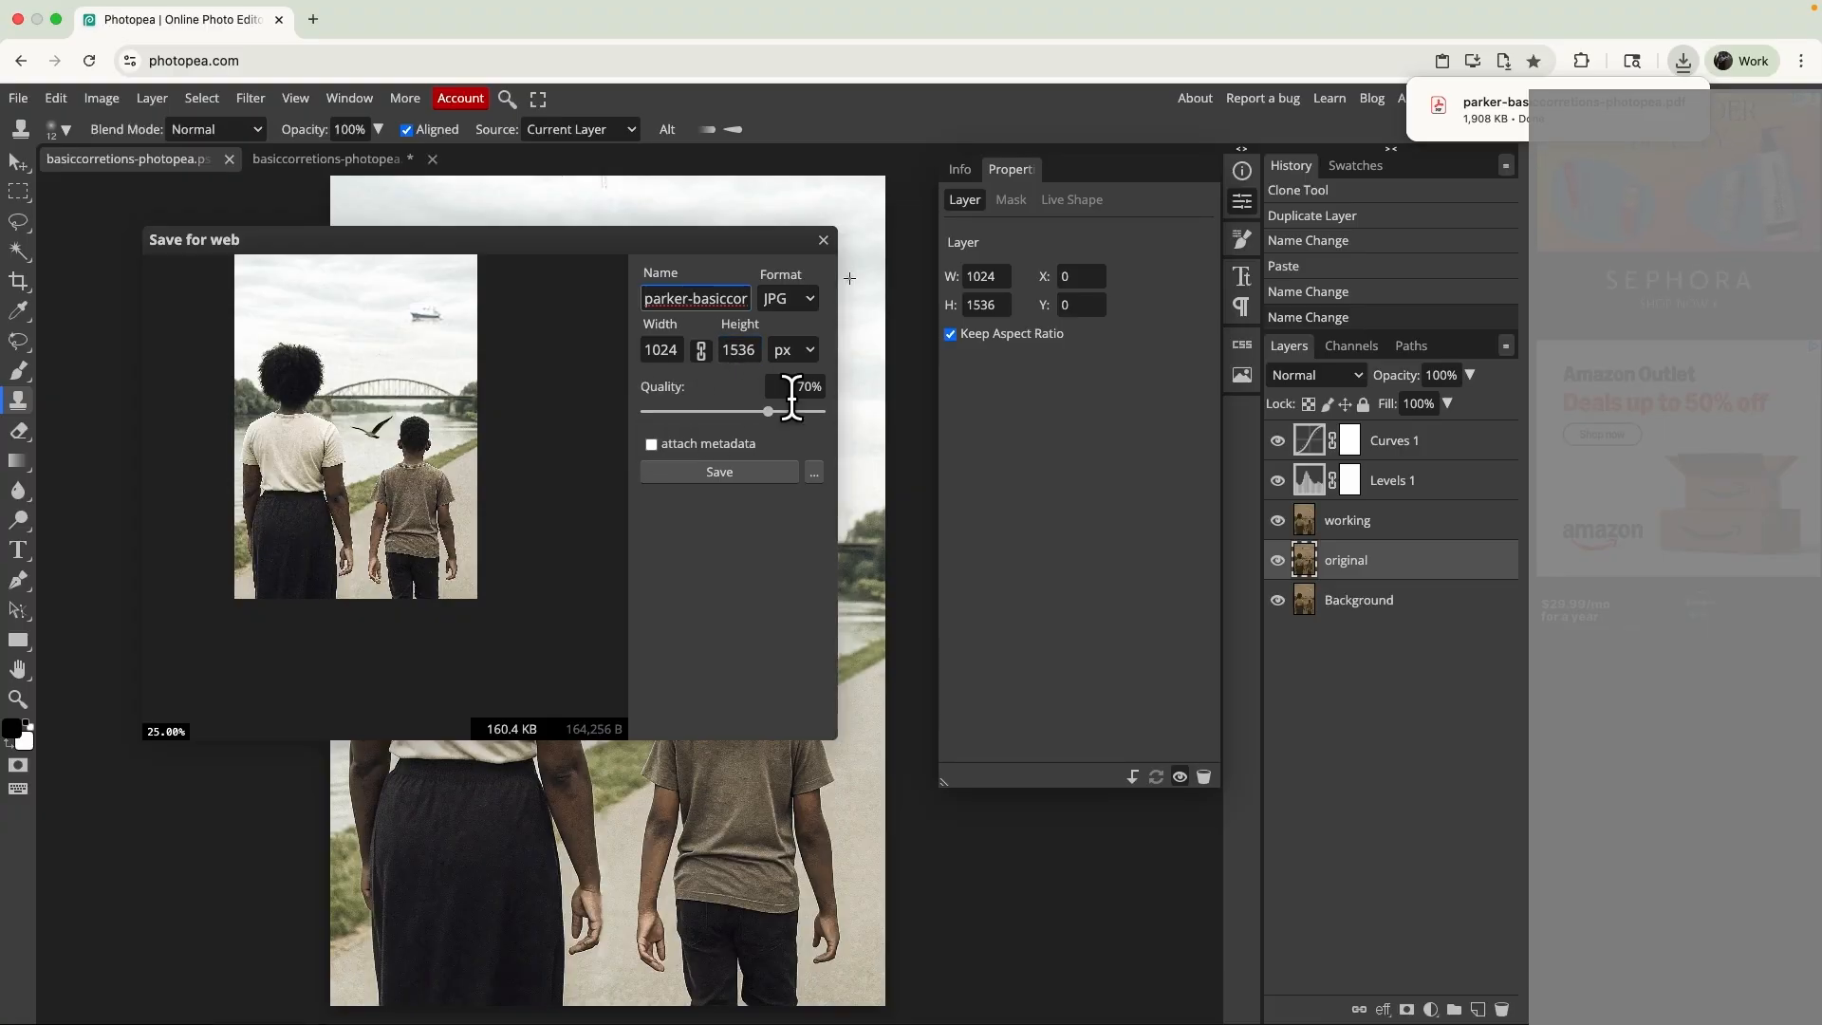
left_click_drag(768, 411, 888, 432)
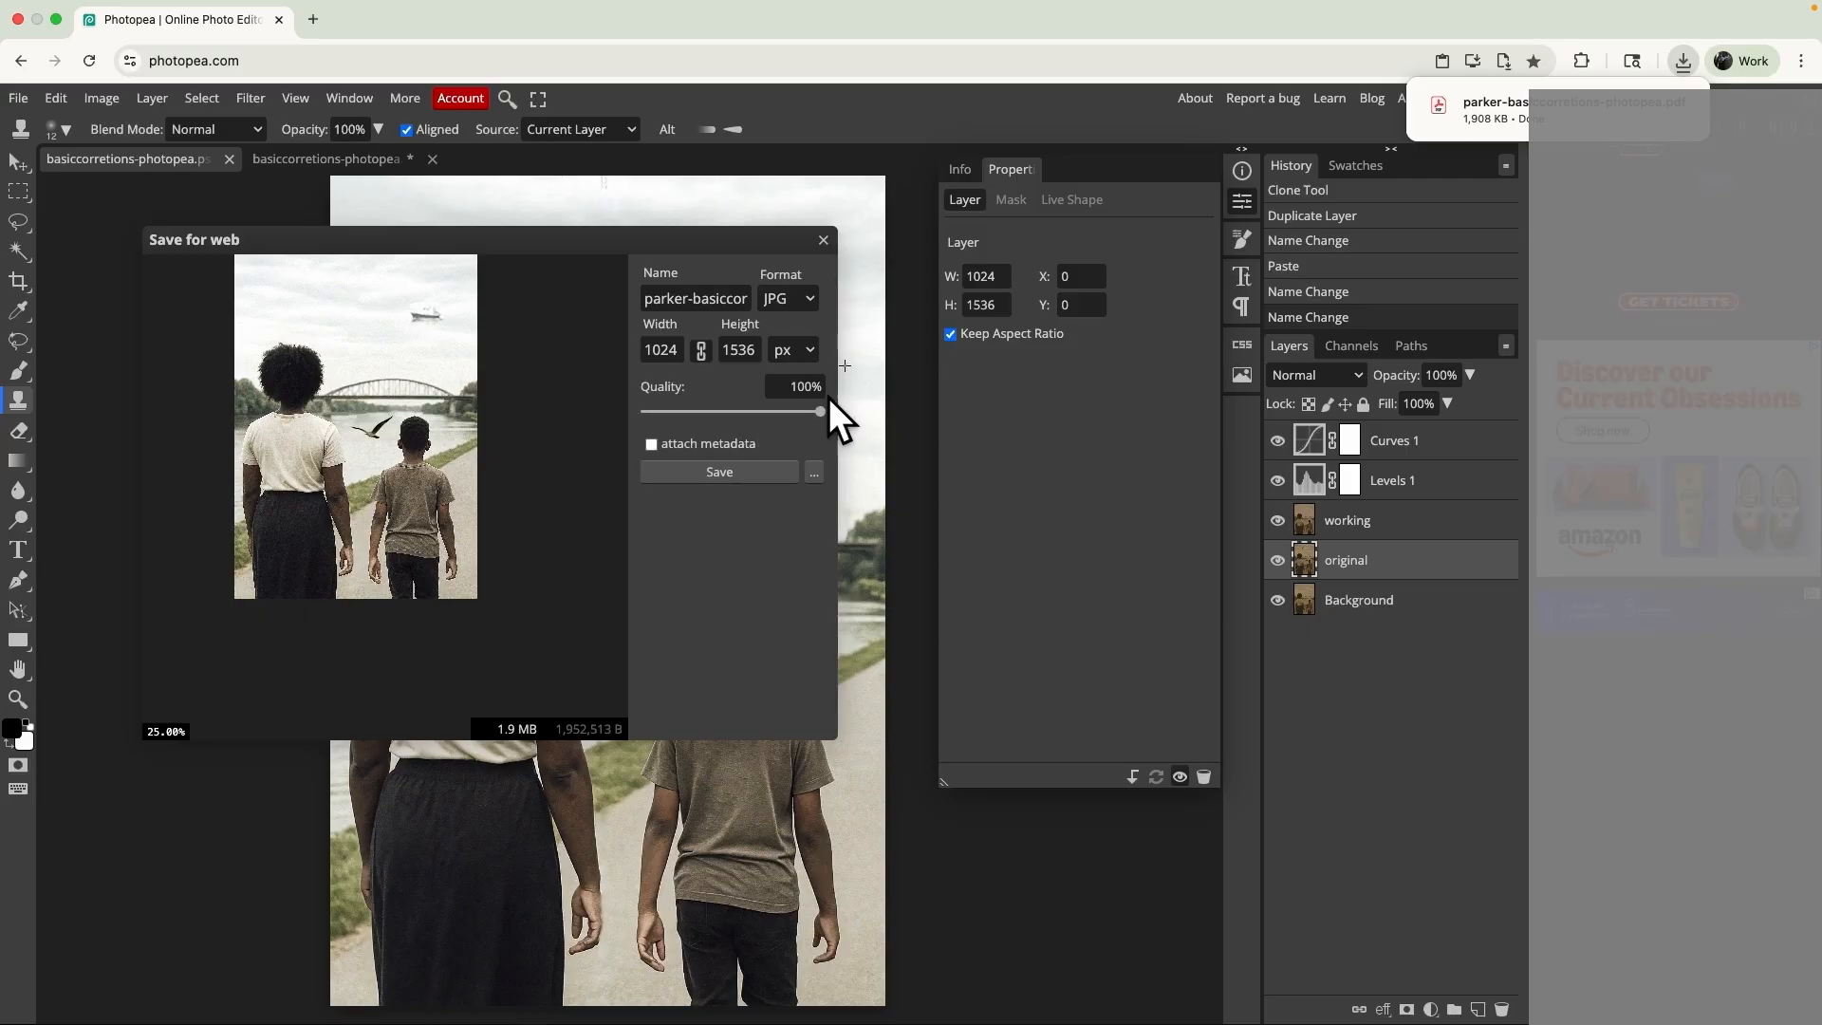
left_click(697, 476)
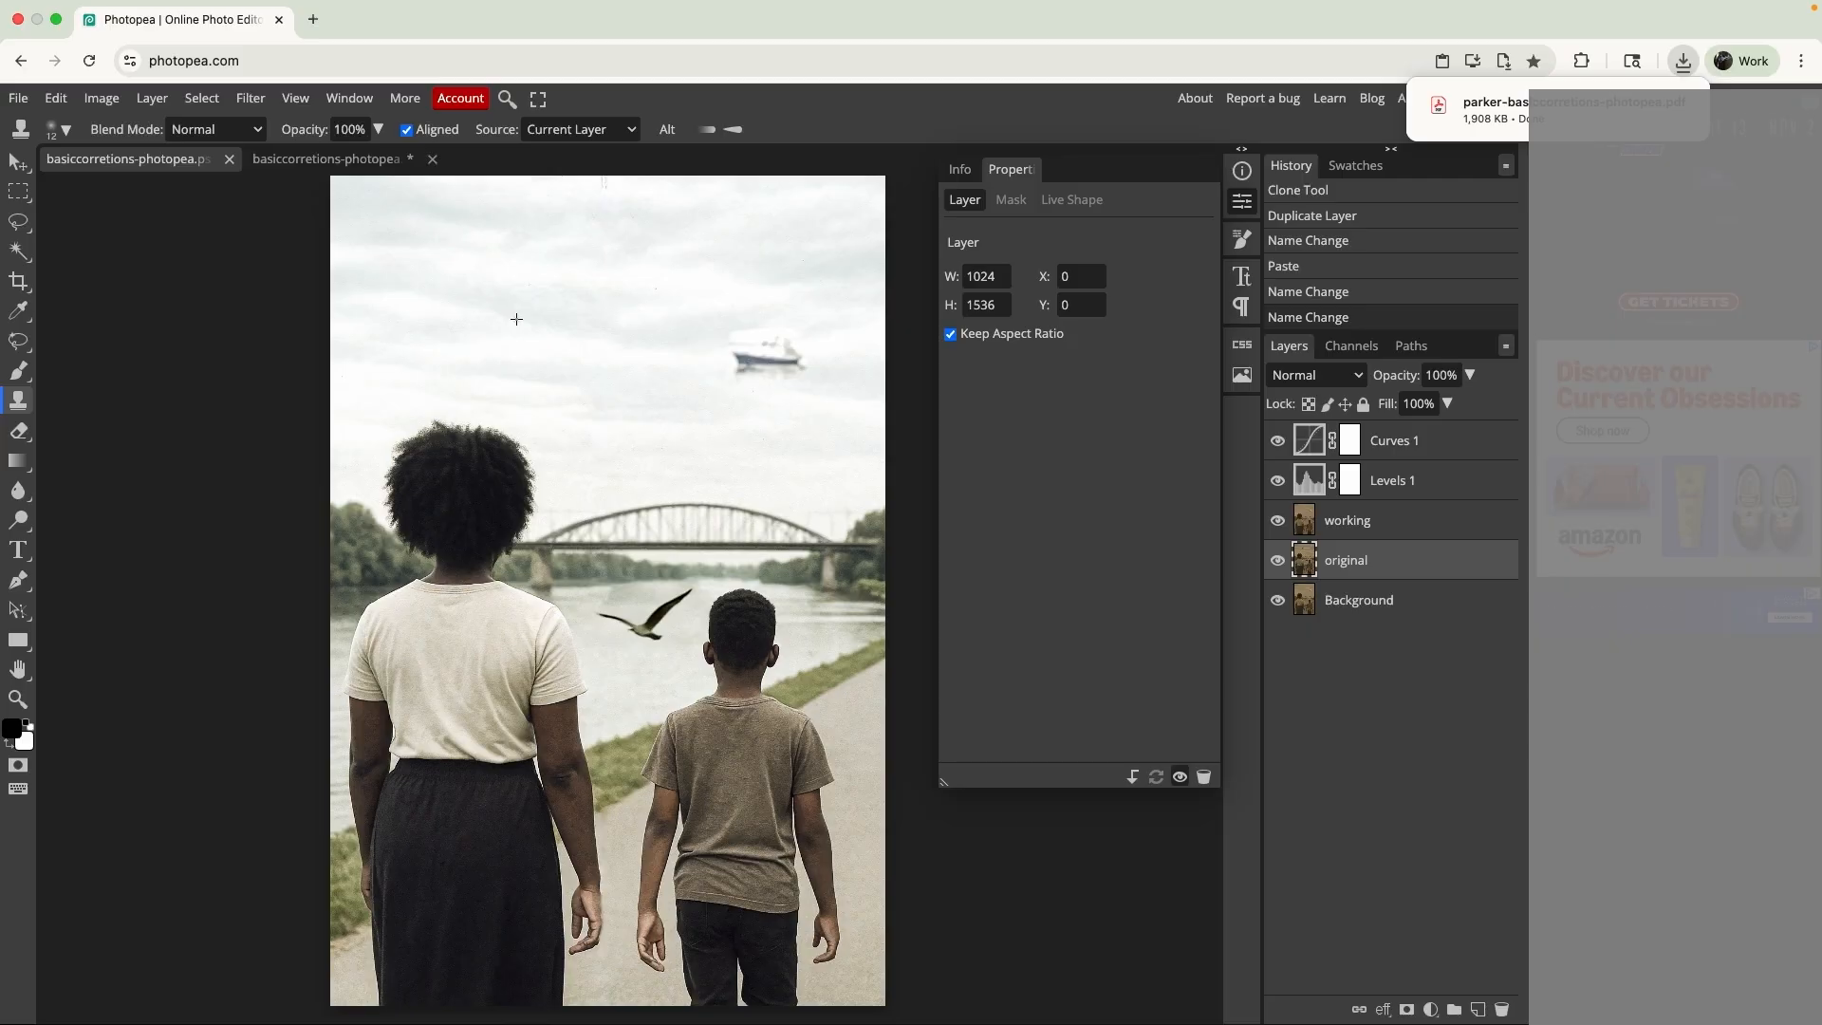
- Compare the exported restoration with the unedited photo by toggling the visibility around the "original" layer
left_click(1278, 560, "alt")
left_click(1279, 561, "alt")
left_click(1279, 561, "alt")
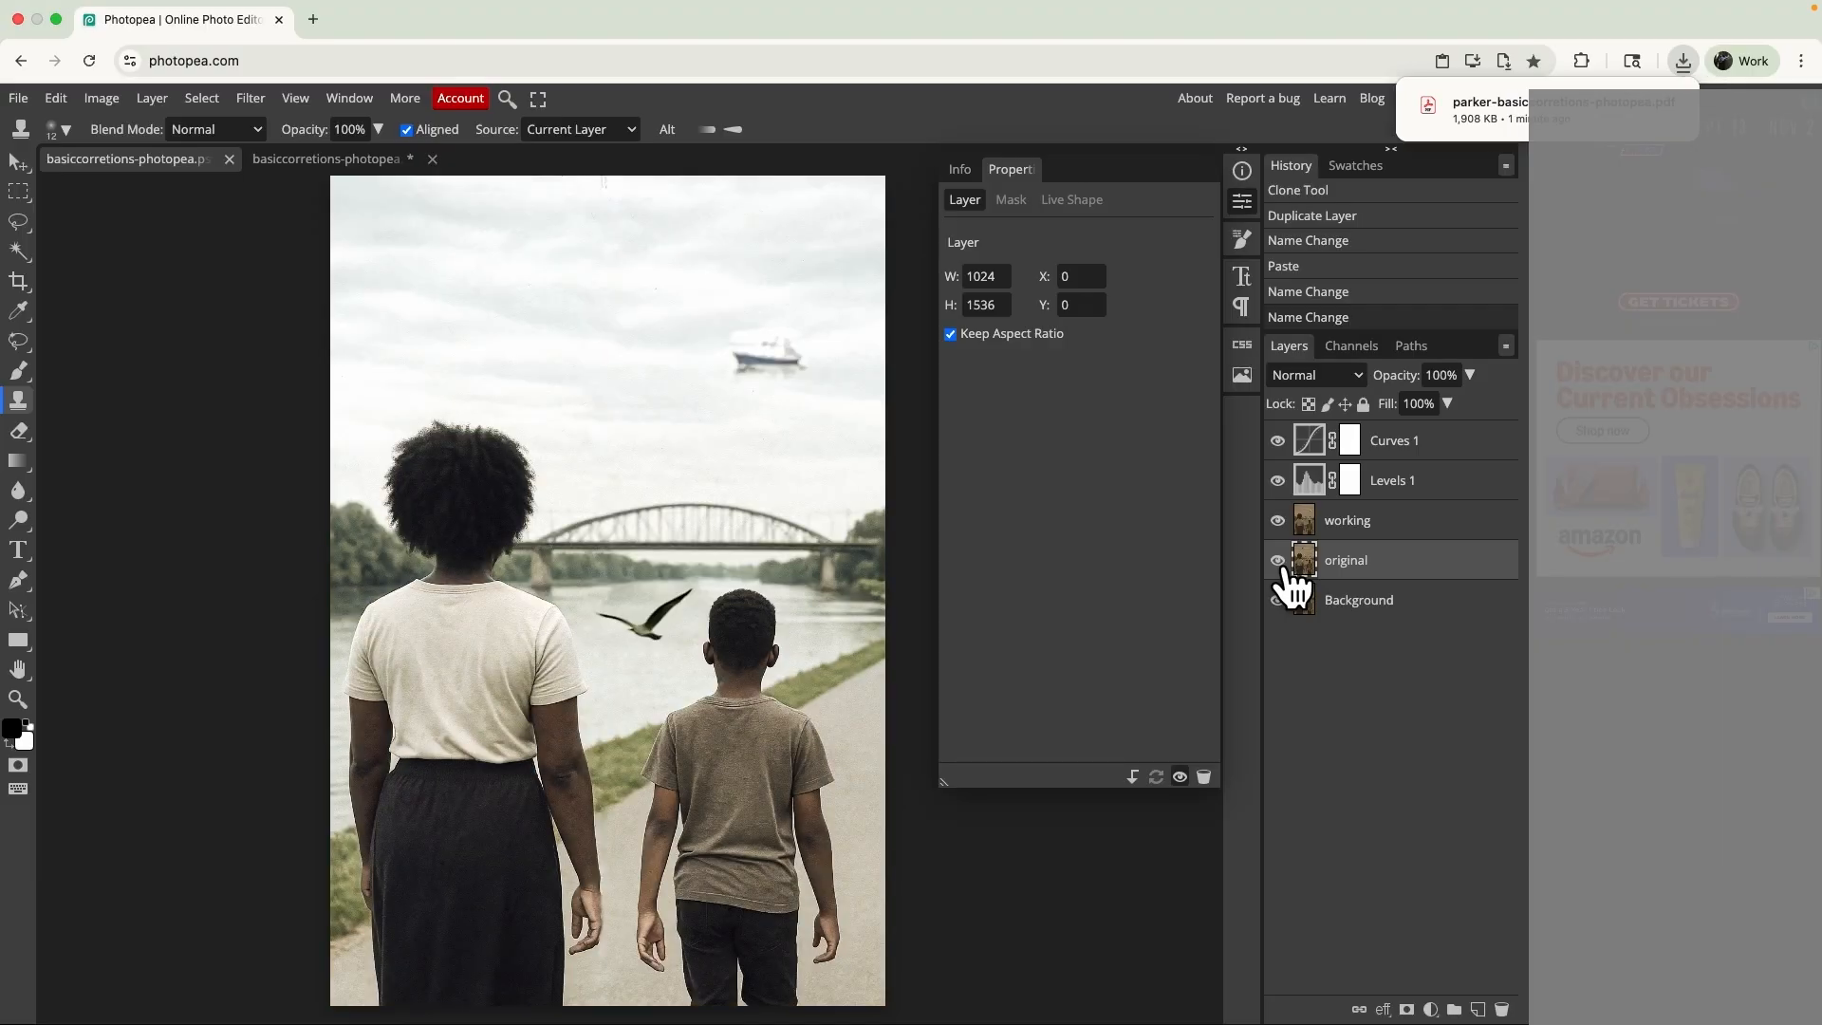